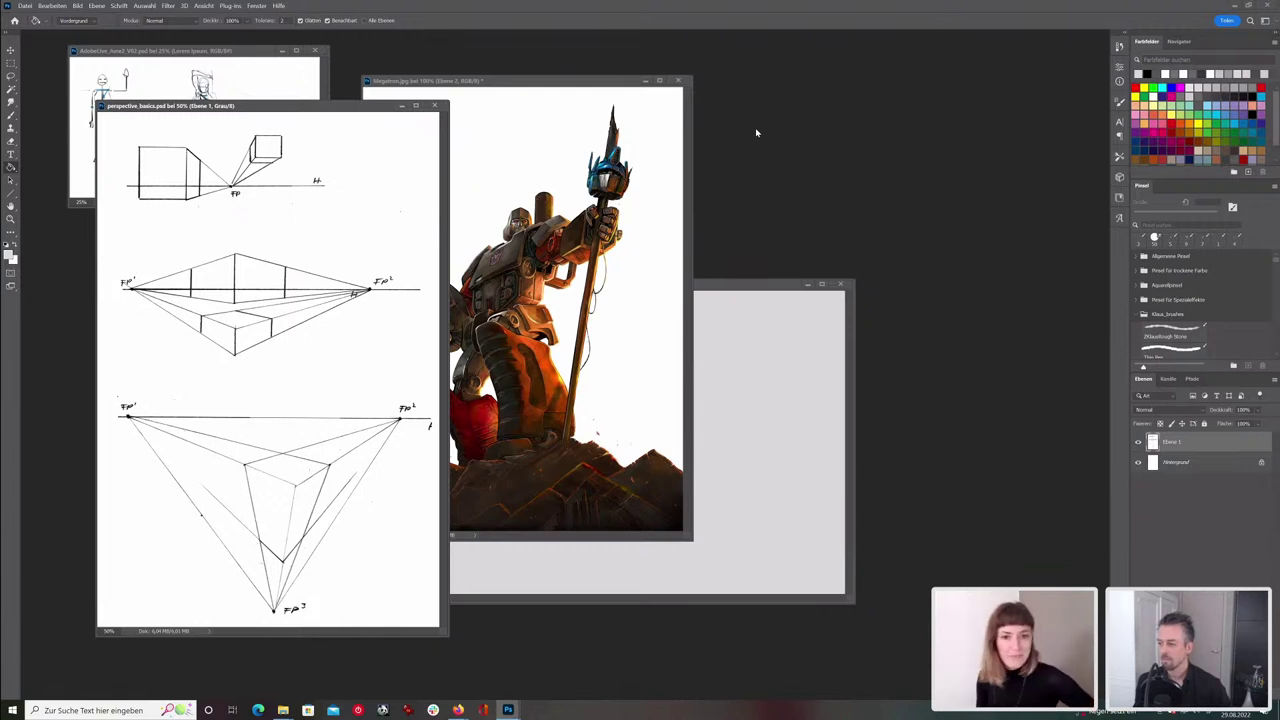
- Choose the Brush with a 25 px size and undo the test strokes on the perspective sheet
click(11, 116)
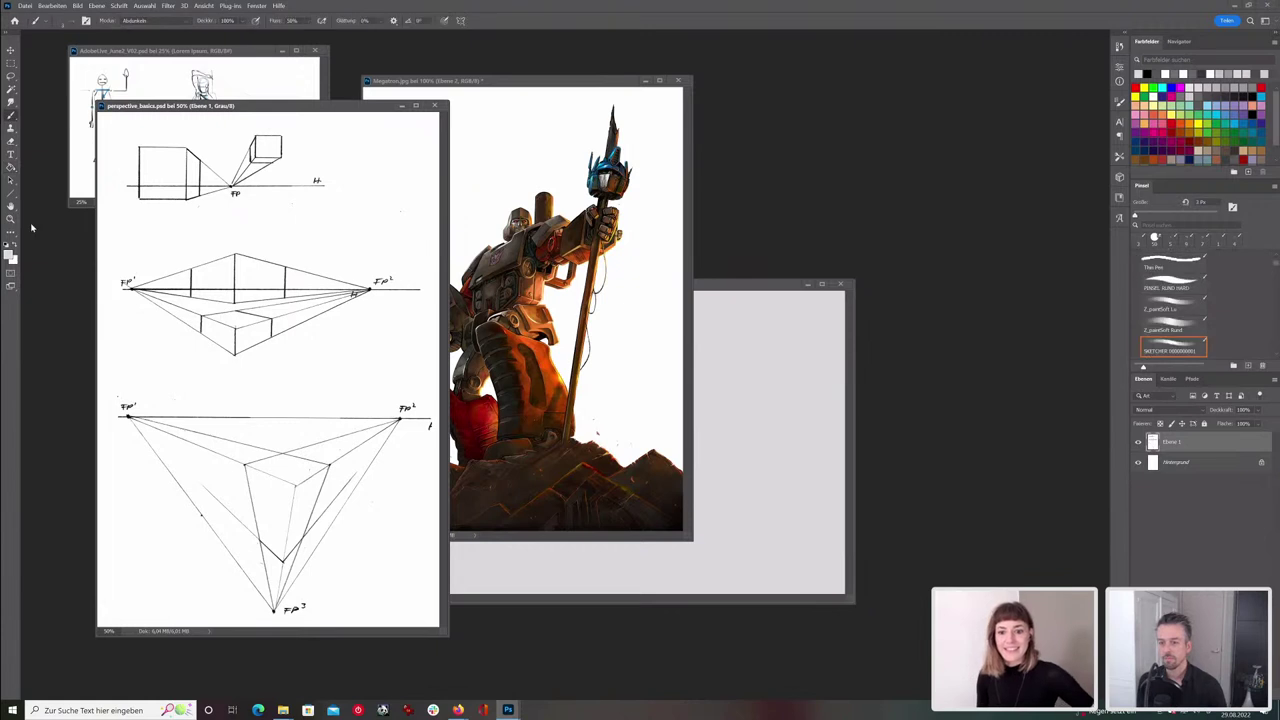
drag(375, 252, 352, 222)
key(ctrl+z)
key(])
key(])
key(])
key(])
drag(375, 170, 343, 238)
key(ctrl+z)
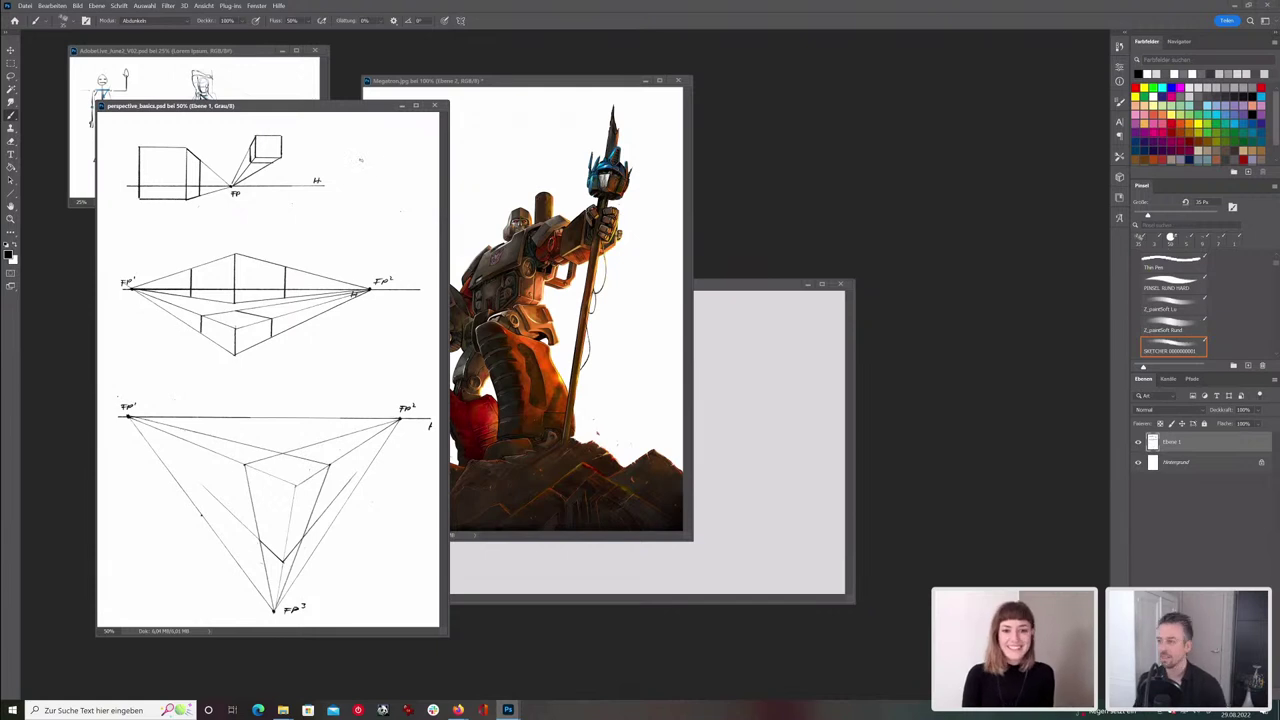
- Bring Megatron.jpg to the front at 200% zoom and show the pale overlay layer Ebene 1
click(518, 81)
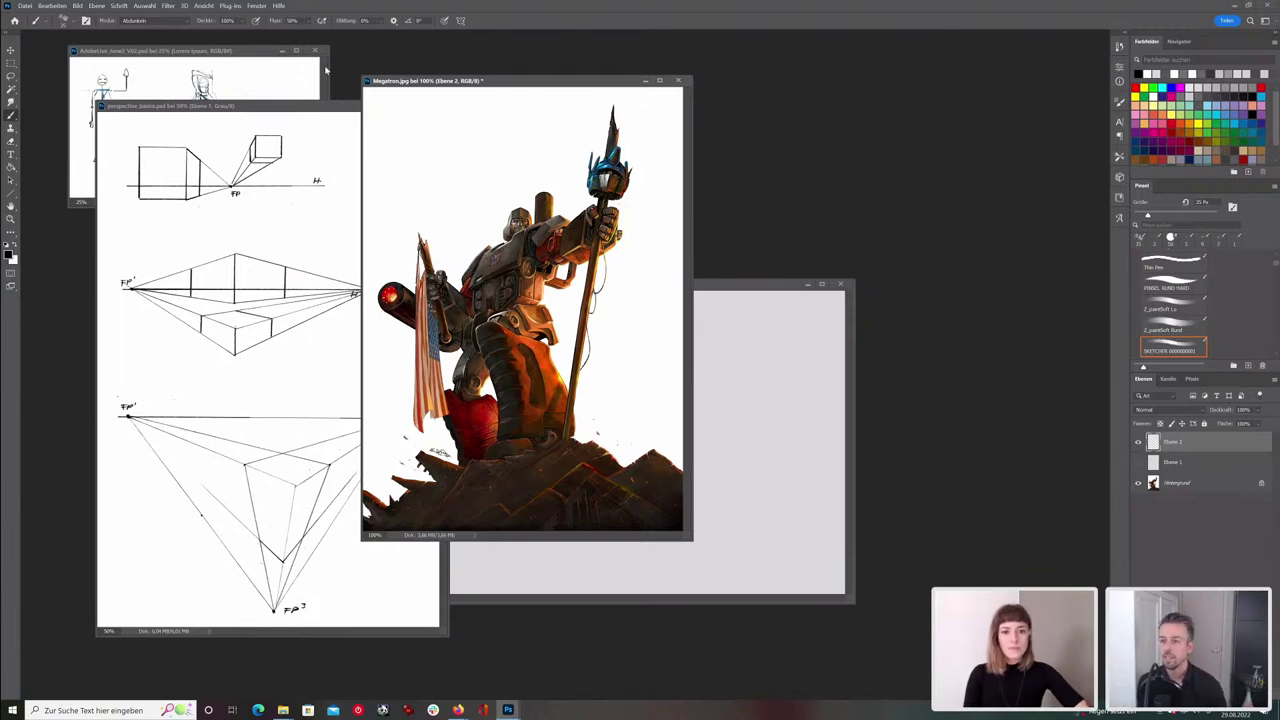
drag(287, 107, 335, 106)
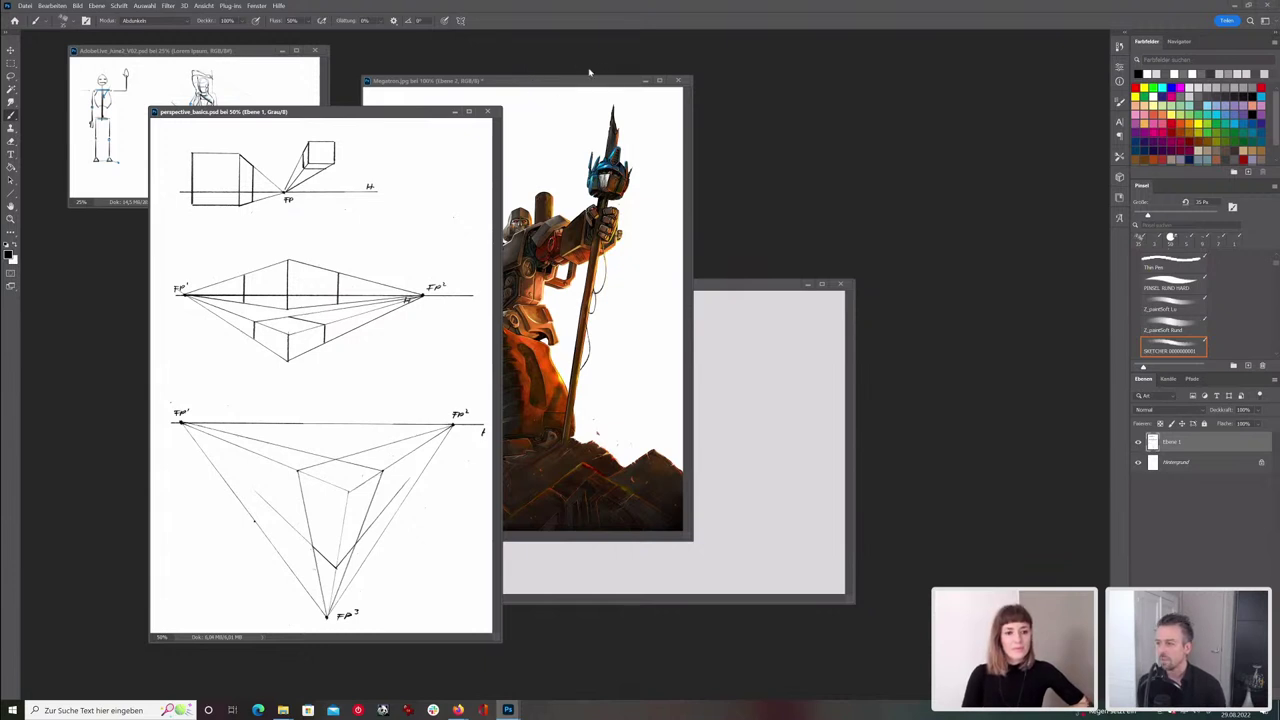
click(580, 84)
drag(573, 86, 601, 83)
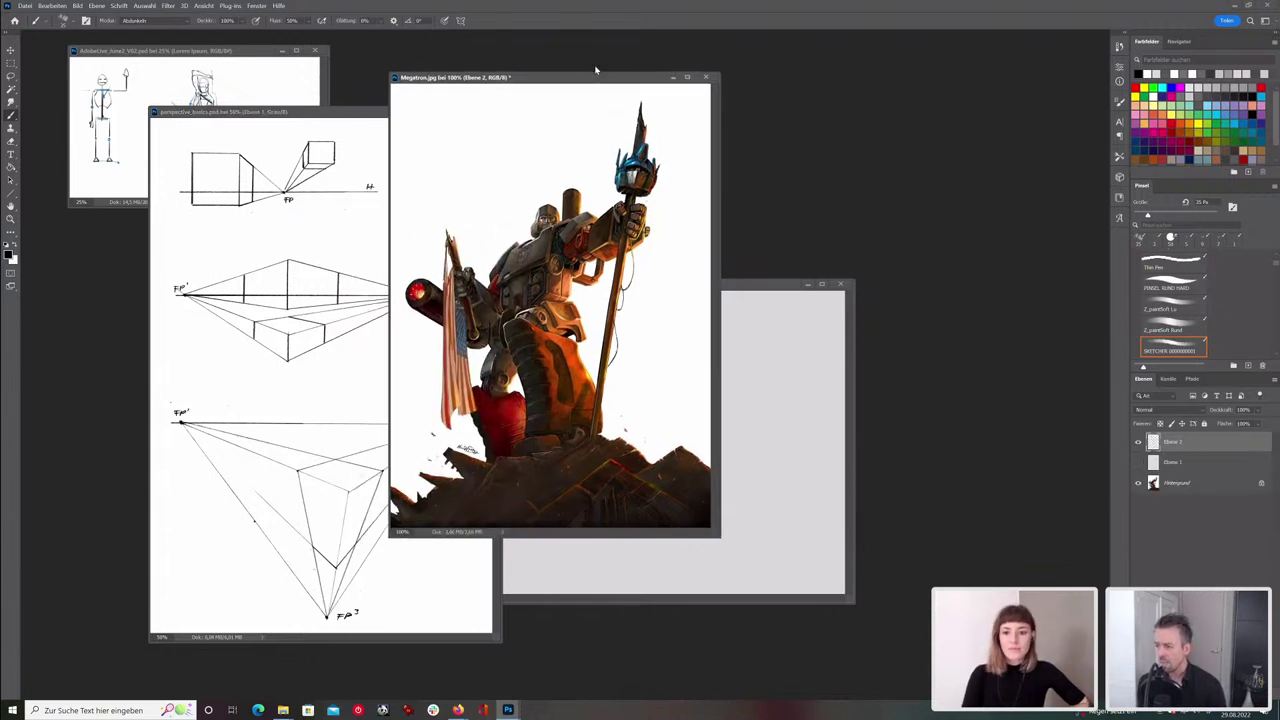
key(ctrl+plus)
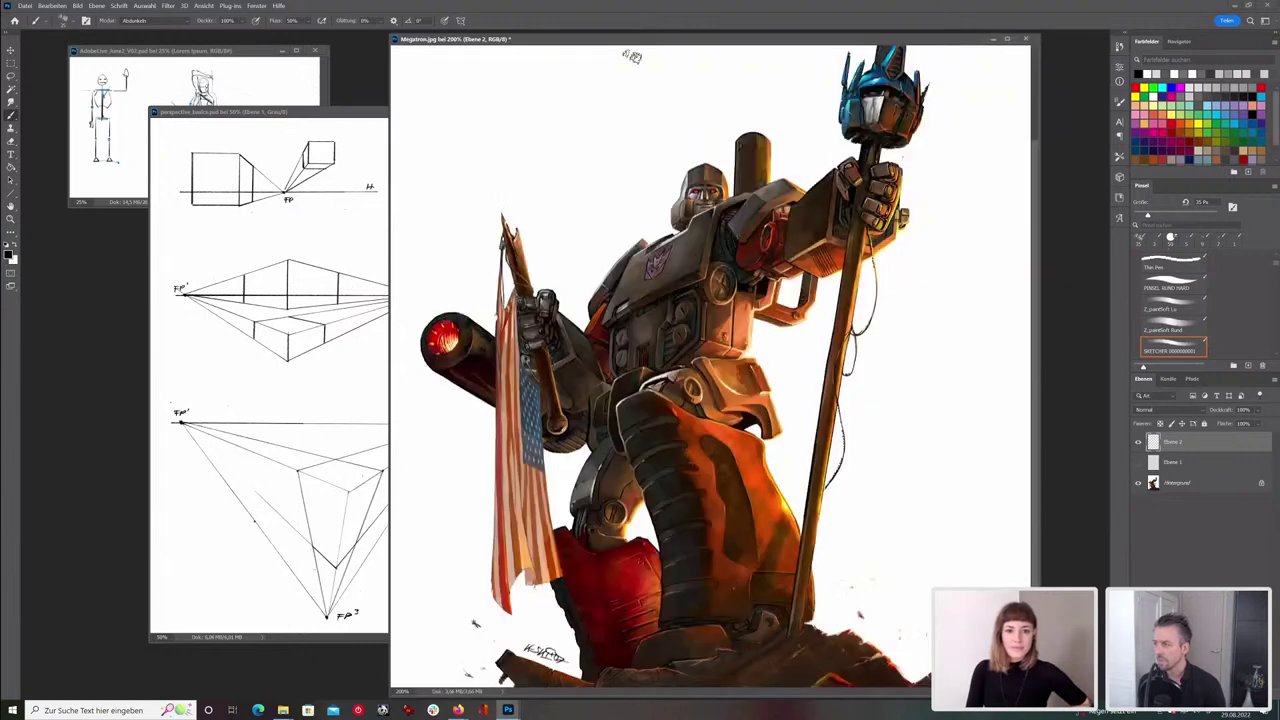
drag(655, 47, 575, 53)
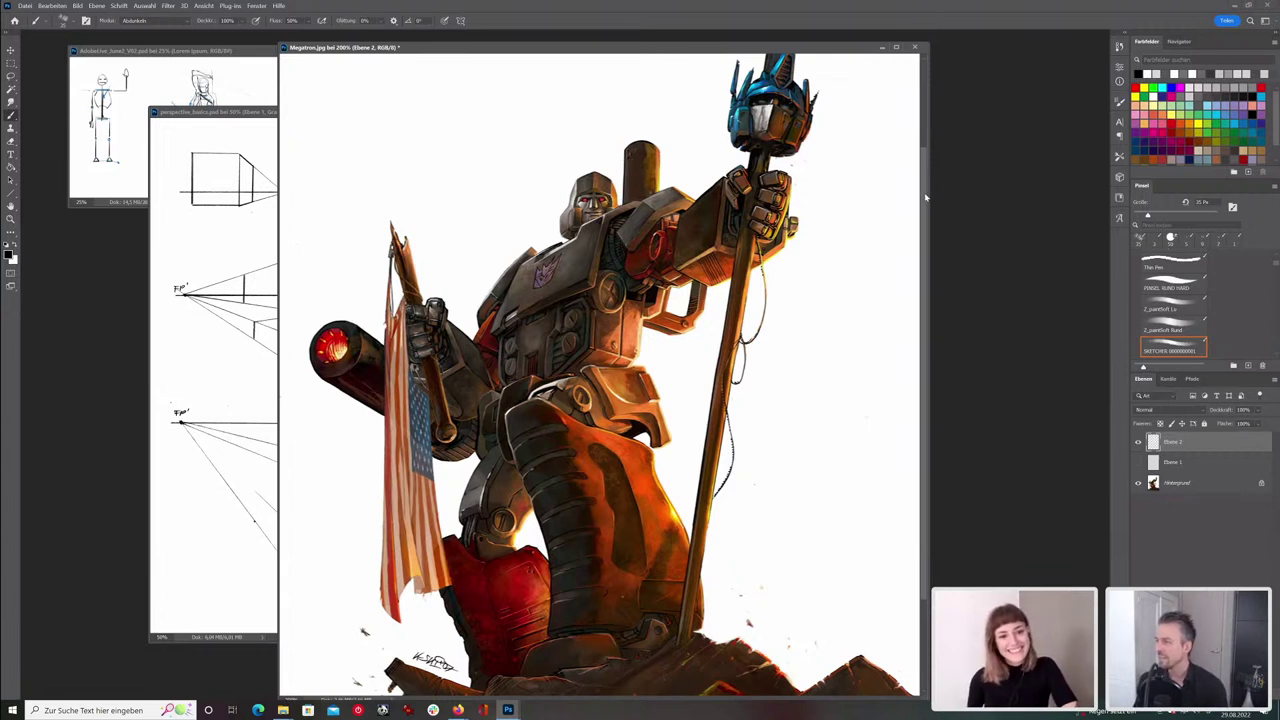
scroll(925, 197, up, 3)
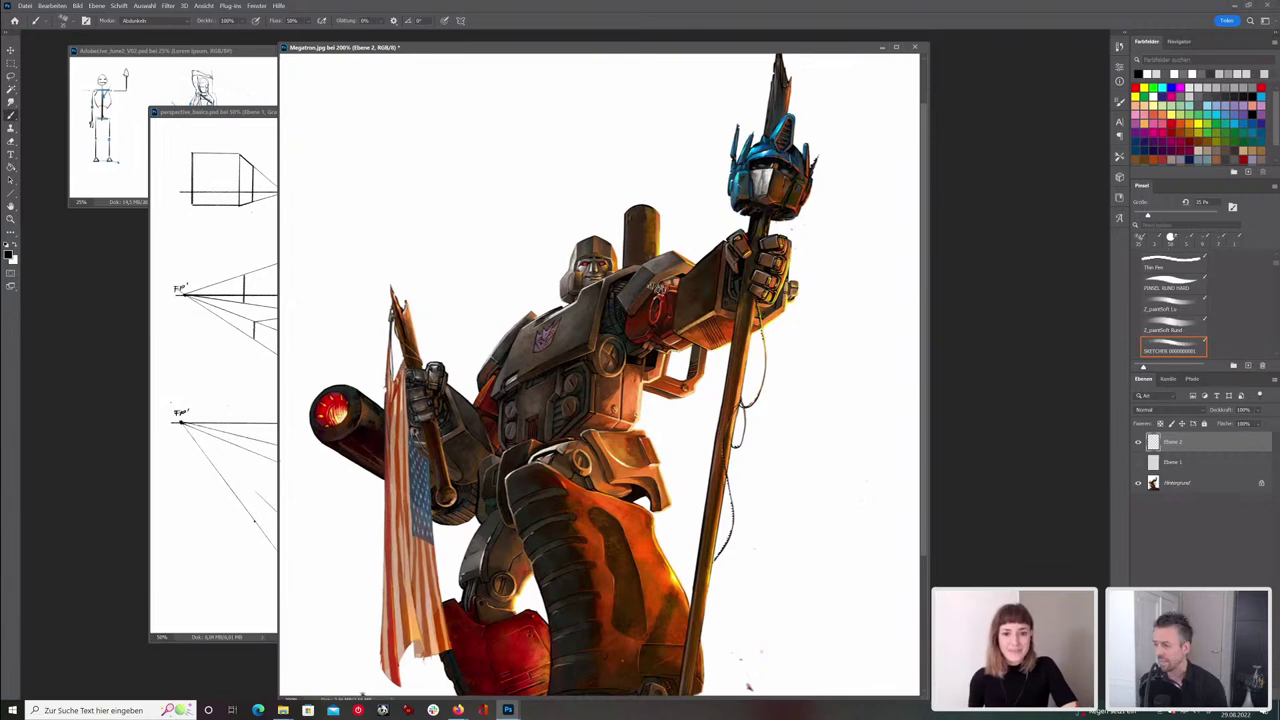
click(1139, 463)
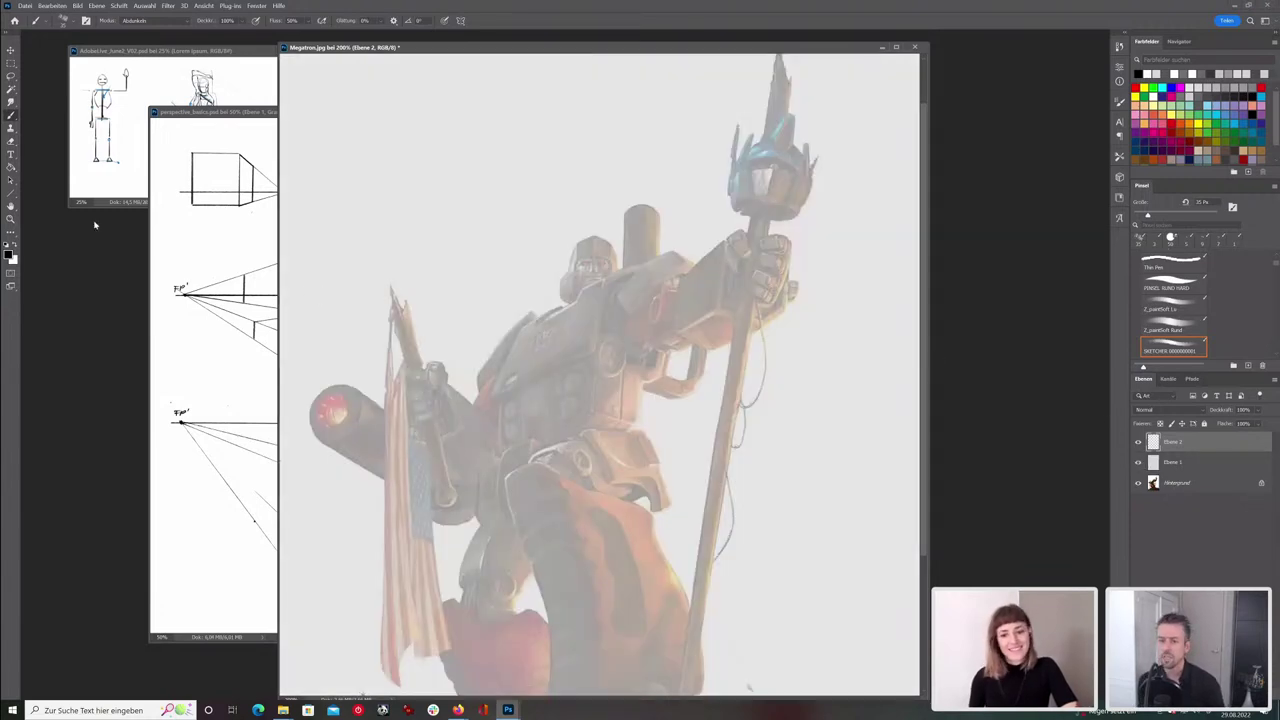
- Sketch a perspective box around the robot's raised fist and forearm with a smaller brush
key([)
key([)
key([)
key([)
key([)
key([)
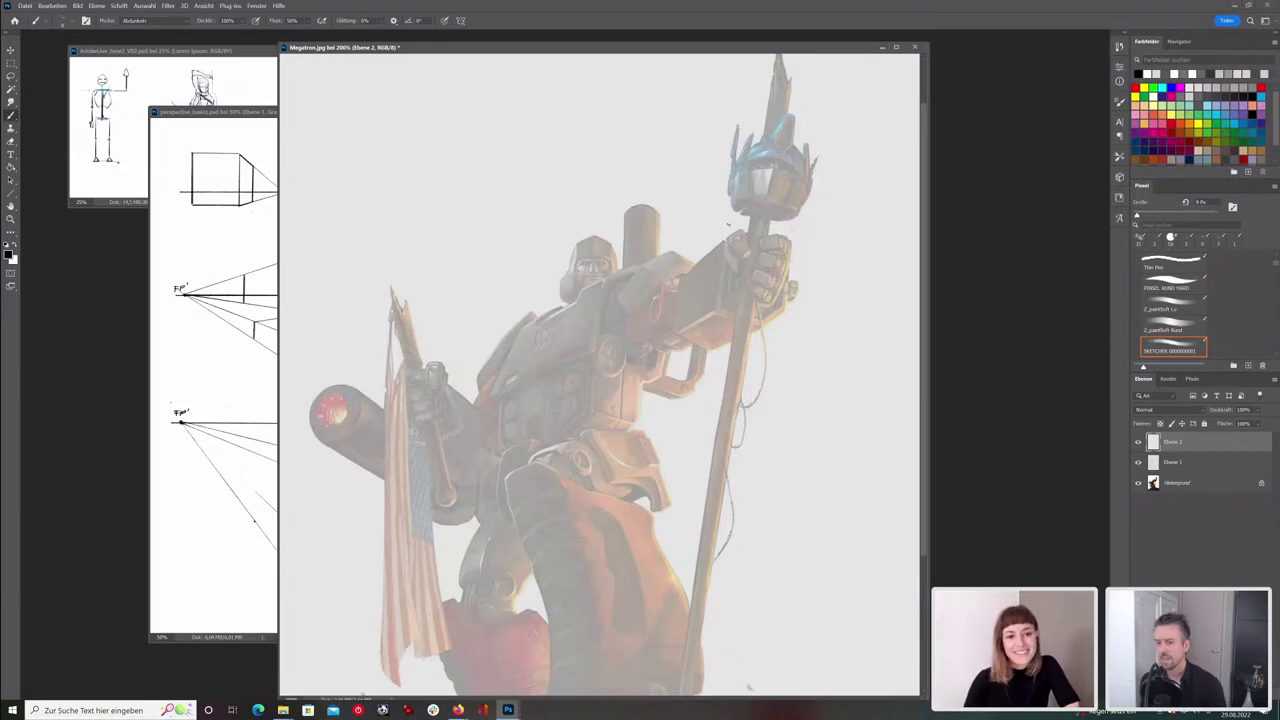
drag(727, 244, 714, 322)
mouse_move(727, 239)
mouse_down()
mouse_move(790, 257)
mouse_move(785, 324)
mouse_move(773, 327)
mouse_up()
mouse_move(728, 242)
mouse_down()
mouse_move(682, 286)
mouse_move(676, 325)
mouse_move(704, 351)
mouse_up()
- Block in the robot's chest and abdomen as boxes and its raised upper arm as a cylinder
mouse_move(602, 290)
mouse_down()
mouse_move(508, 342)
mouse_move(490, 400)
mouse_move(504, 444)
mouse_up()
drag(492, 396, 588, 348)
mouse_move(596, 296)
mouse_down()
mouse_move(588, 348)
mouse_move(624, 288)
mouse_move(649, 296)
mouse_up()
drag(584, 354, 588, 424)
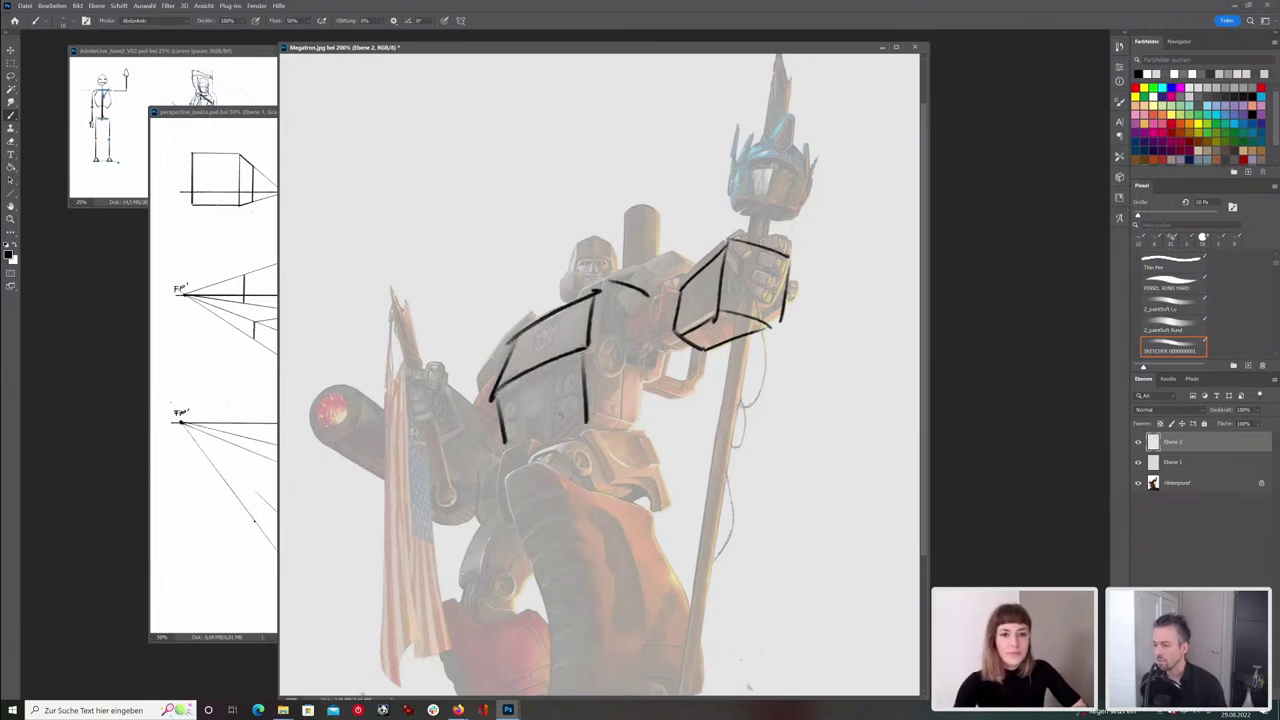
drag(504, 442, 592, 422)
drag(586, 354, 636, 370)
drag(650, 314, 632, 422)
mouse_move(656, 300)
mouse_down()
mouse_move(680, 347)
mouse_move(620, 322)
mouse_move(640, 347)
mouse_move(630, 332)
mouse_move(650, 322)
mouse_move(687, 344)
mouse_up()
- Sketch a box around the robot's pelvis with a front and a side plane
key(e)
key(b)
key(bracketleft)
key(bracketleft)
key(bracketleft)
key(bracketleft)
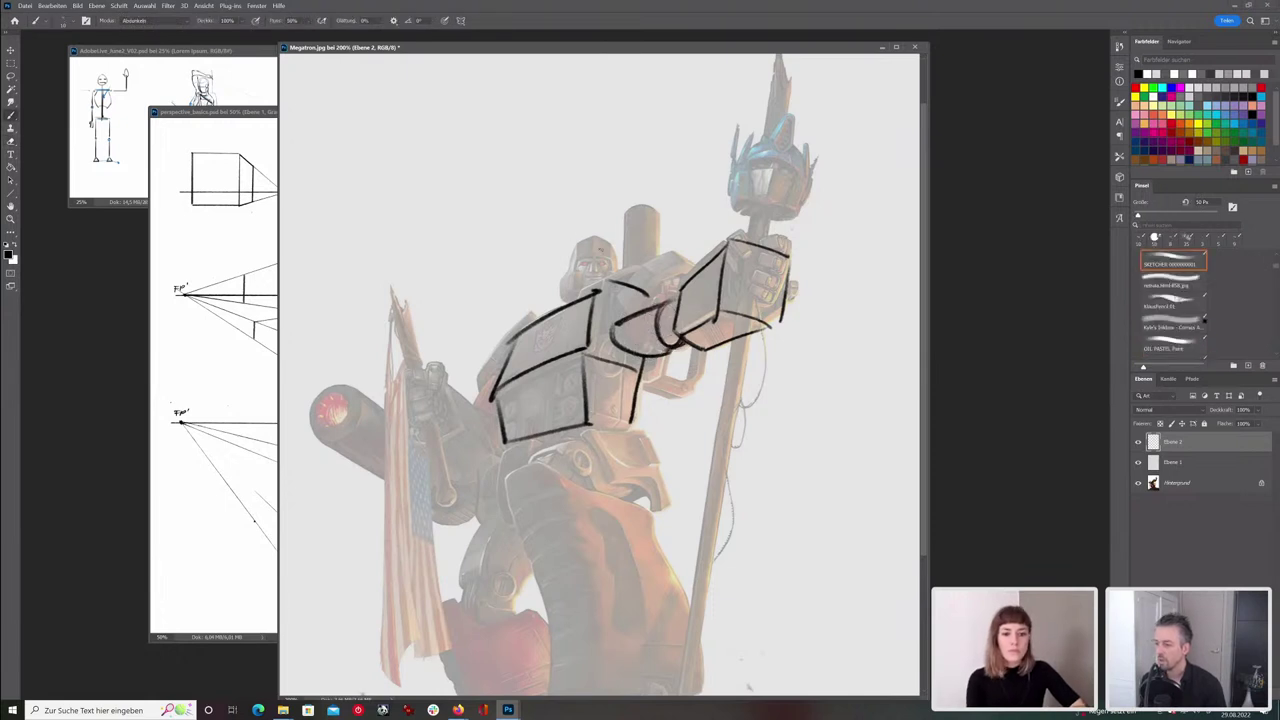
drag(516, 456, 527, 512)
drag(522, 462, 552, 452)
drag(563, 456, 566, 500)
mouse_move(522, 456)
mouse_down()
mouse_move(638, 433)
mouse_move(659, 497)
mouse_up()
drag(566, 509, 659, 496)
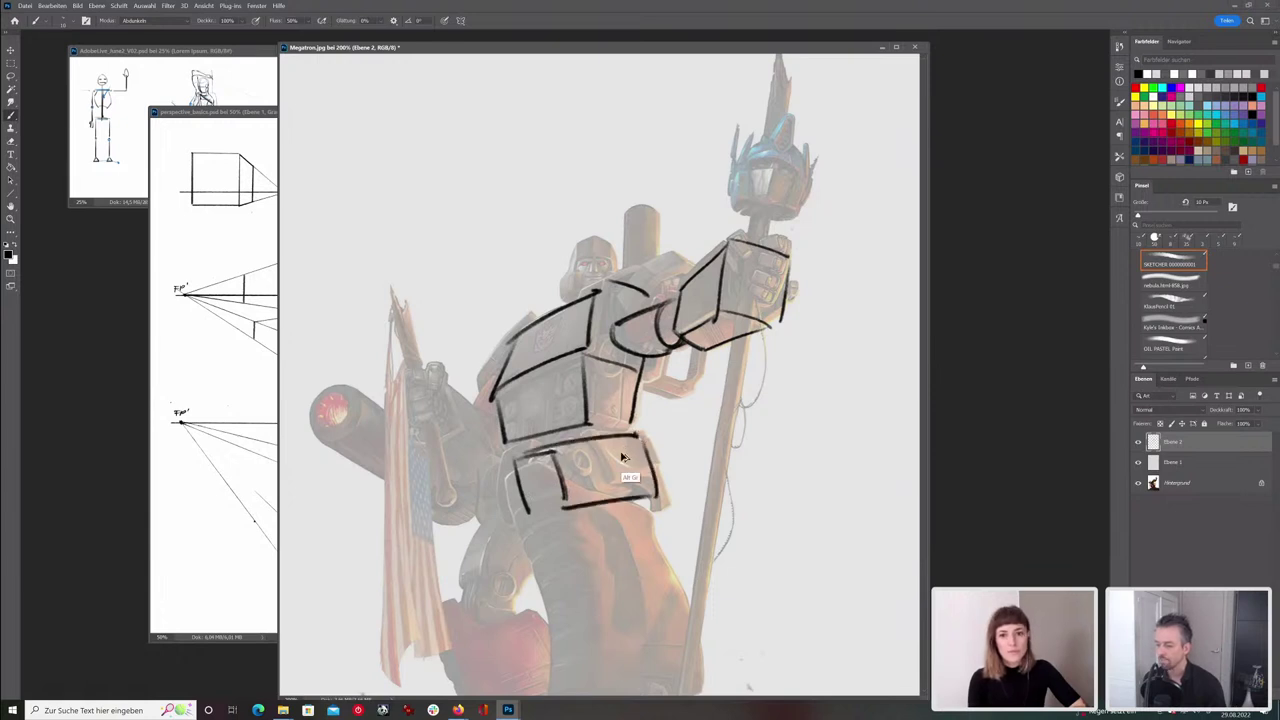
- Outline the robot's front leg as a simple block shape from the hip down to the rocks at 100% zoom
key(ctrl+minus)
mouse_move(398, 302)
mouse_down()
mouse_move(476, 318)
mouse_move(386, 326)
mouse_move(458, 416)
mouse_move(418, 376)
mouse_move(414, 420)
mouse_move(454, 418)
mouse_up()
drag(470, 318, 488, 420)
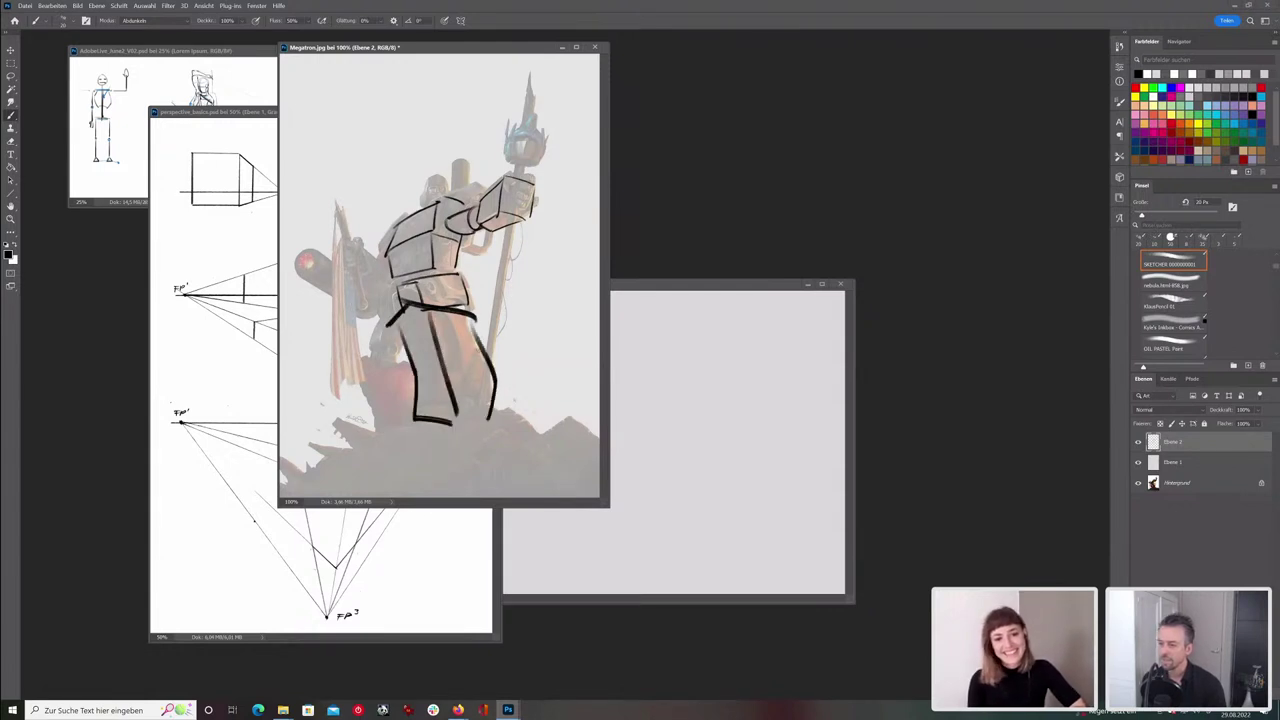
- Clean up the stray strokes beside the front leg and sketch the rear thigh
key(e)
mouse_move(384, 330)
mouse_down()
mouse_move(394, 320)
mouse_move(377, 358)
mouse_move(398, 313)
mouse_move(369, 352)
mouse_move(396, 359)
mouse_move(402, 344)
mouse_move(394, 359)
mouse_up()
key(b)
key(bracketleft)
key(bracketleft)
key(bracketleft)
key(bracketleft)
key(ctrl+z)
key(bracketright)
key(e)
key(b)
key(bracketright)
key(bracketright)
- Block in the robot's rear lower leg as a box and add the connecting strokes at the hip
drag(375, 354, 404, 360)
drag(402, 362, 390, 422)
key(bracketright)
key(bracketright)
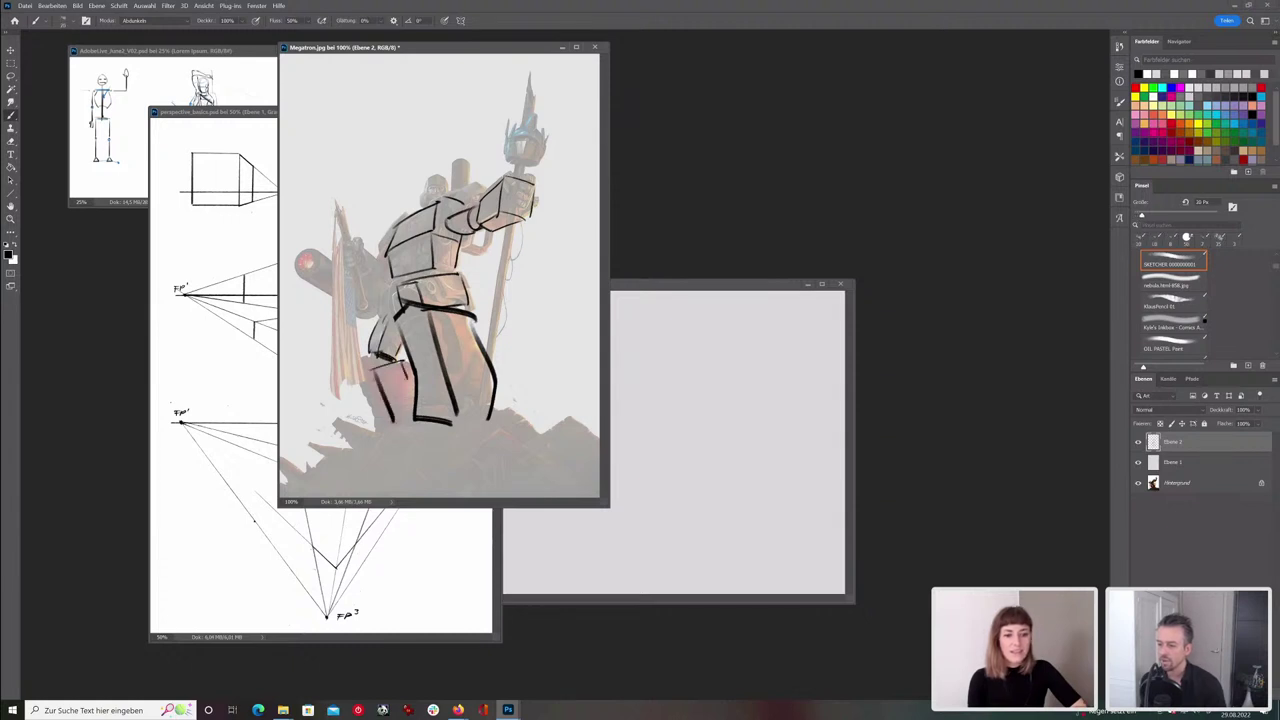
drag(358, 375, 378, 433)
mouse_move(382, 317)
mouse_down()
mouse_move(416, 276)
mouse_move(440, 272)
mouse_move(406, 280)
mouse_up()
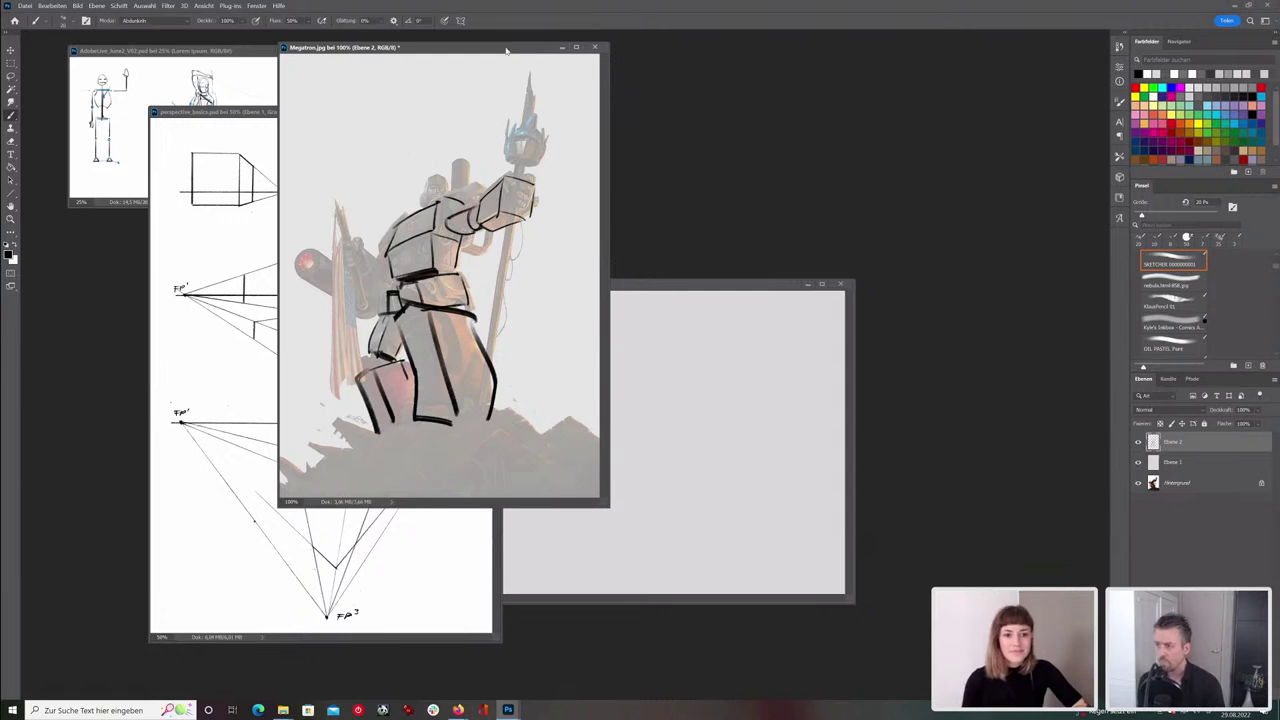
- Hide layers Ebene 2 and Ebene 1 in Megatron.jpg and move its window beside the perspective sheet
drag(555, 47, 639, 70)
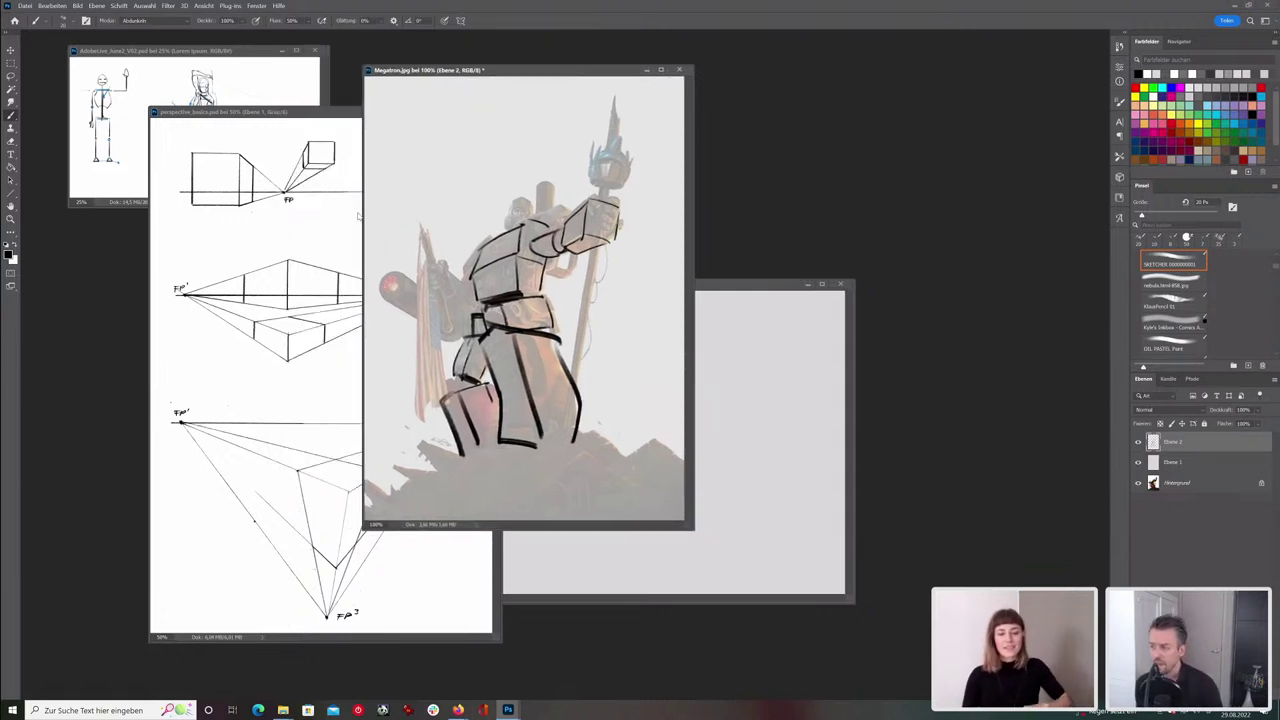
click(1139, 443)
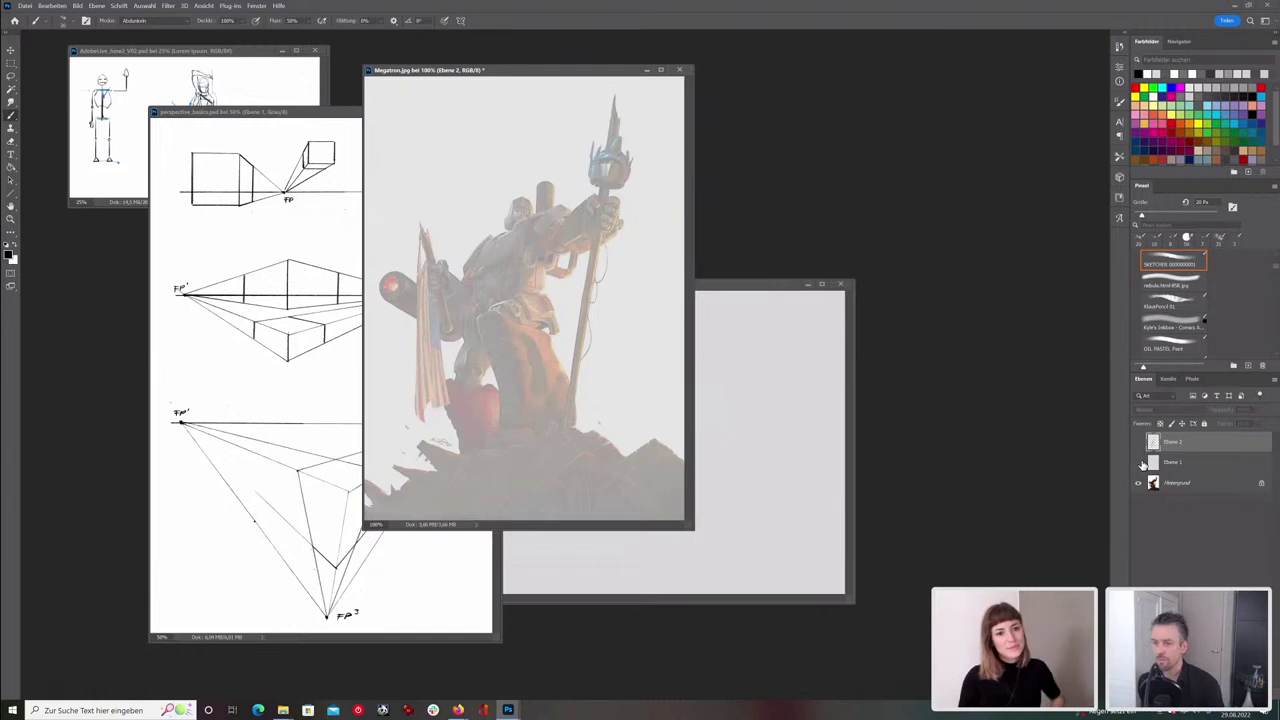
click(1141, 464)
drag(575, 73, 785, 78)
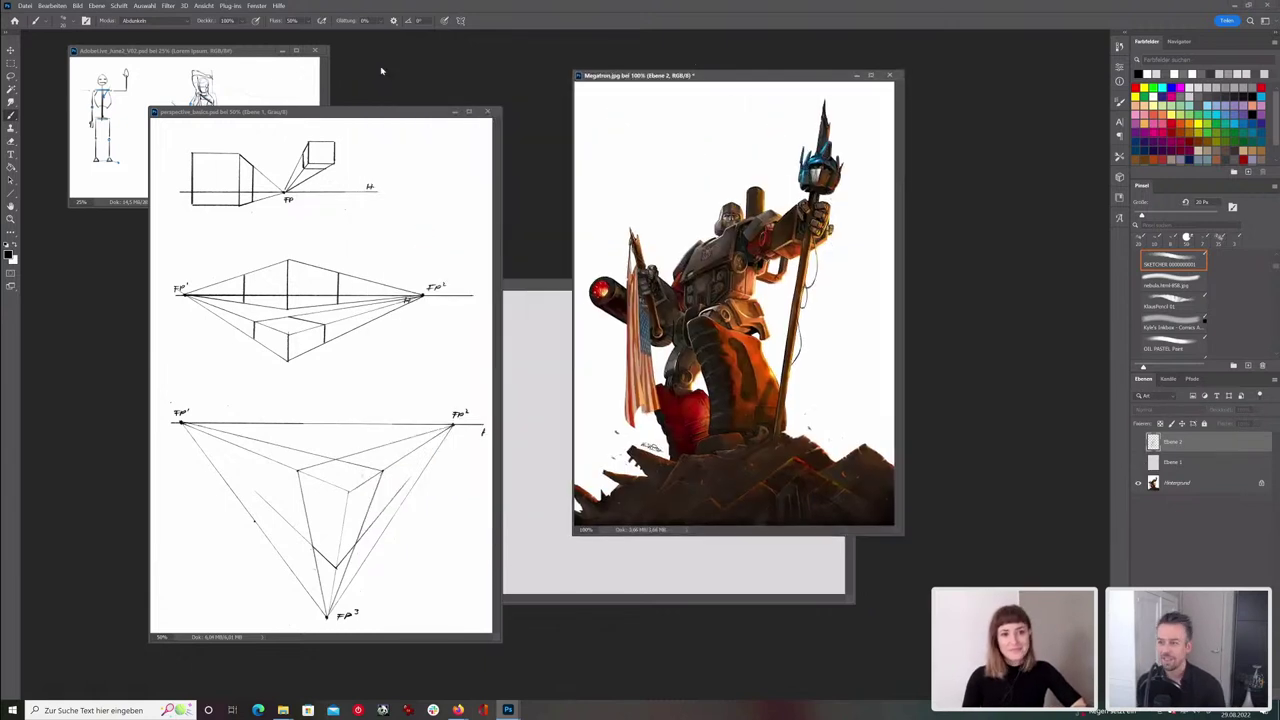
- Bring AdobeLive_June2_V02.psd to the front at 66.7% zoom and select layer Ebene 20
click(255, 55)
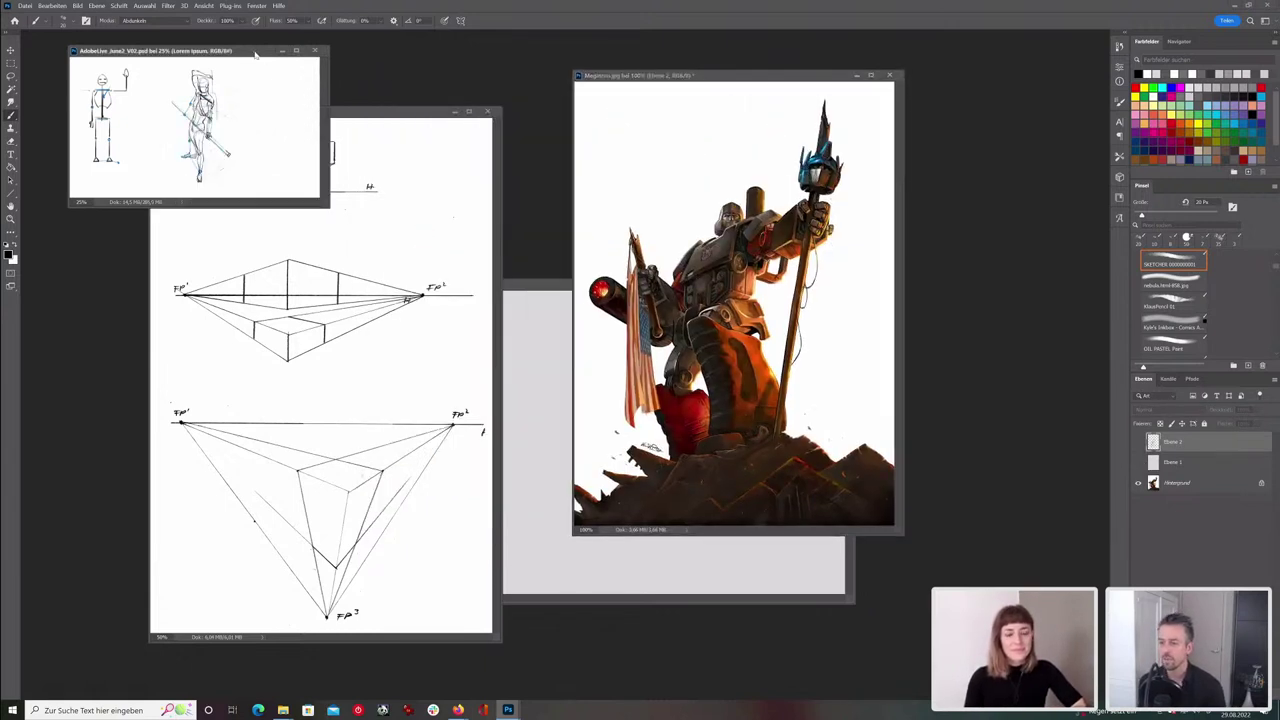
key(ctrl+plus)
key(ctrl+plus)
key(ctrl+plus)
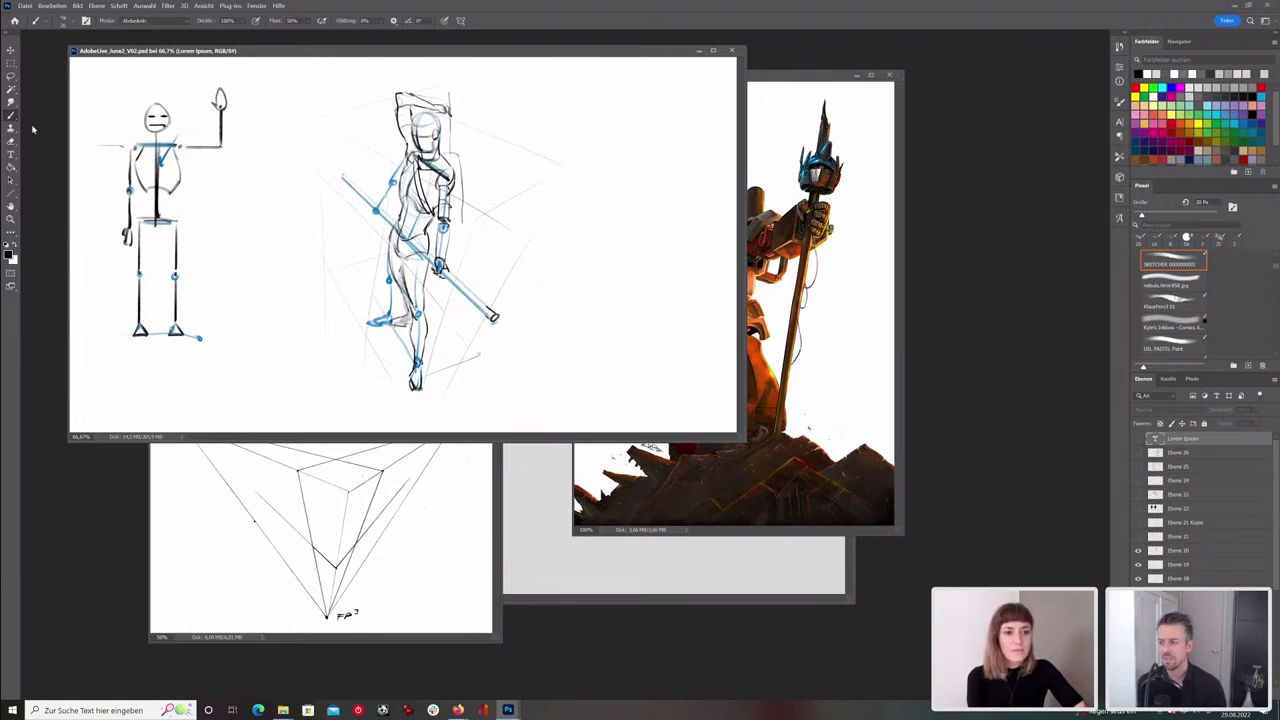
click(1210, 552)
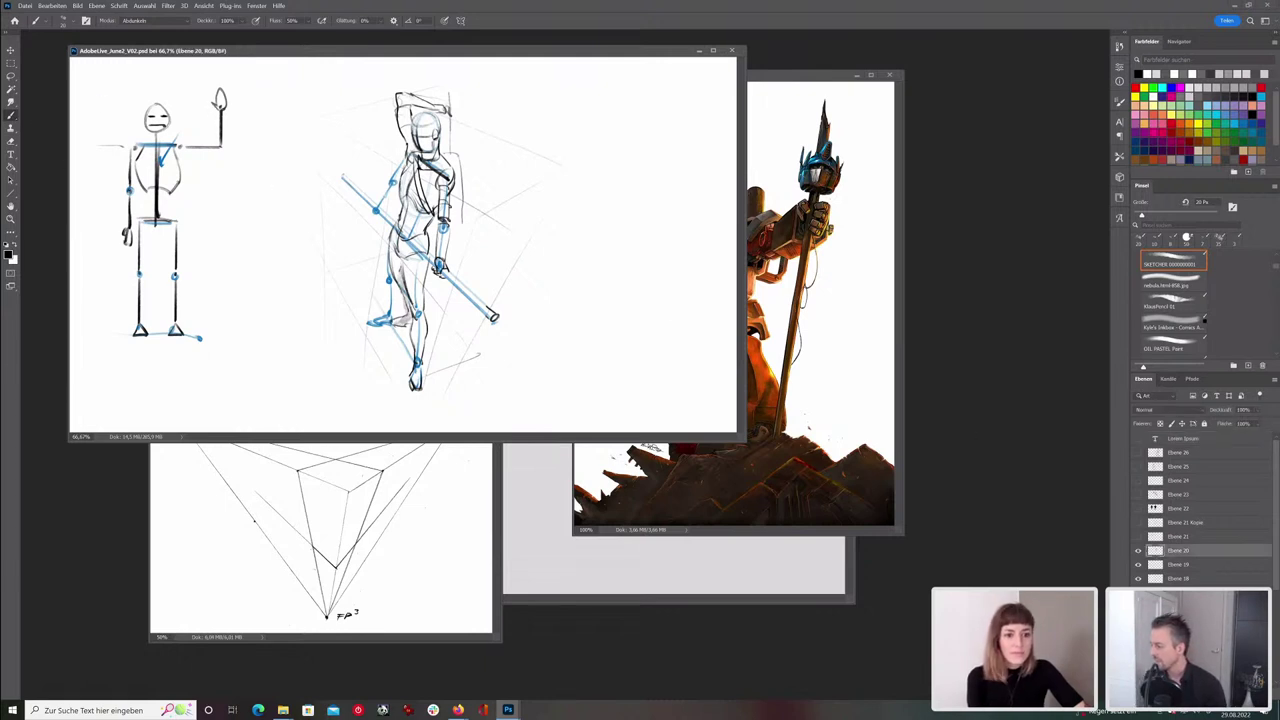
- Trace trial guide strokes around the posed figure and undo them
mouse_move(420, 98)
mouse_down()
mouse_move(320, 128)
mouse_move(567, 179)
mouse_up()
drag(446, 214, 414, 382)
mouse_move(331, 132)
mouse_down()
mouse_move(325, 302)
mouse_move(404, 384)
mouse_move(506, 338)
mouse_up()
key(ctrl+z)
key(ctrl+z)
key(ctrl+z)
key(ctrl+z)
key(ctrl+z)
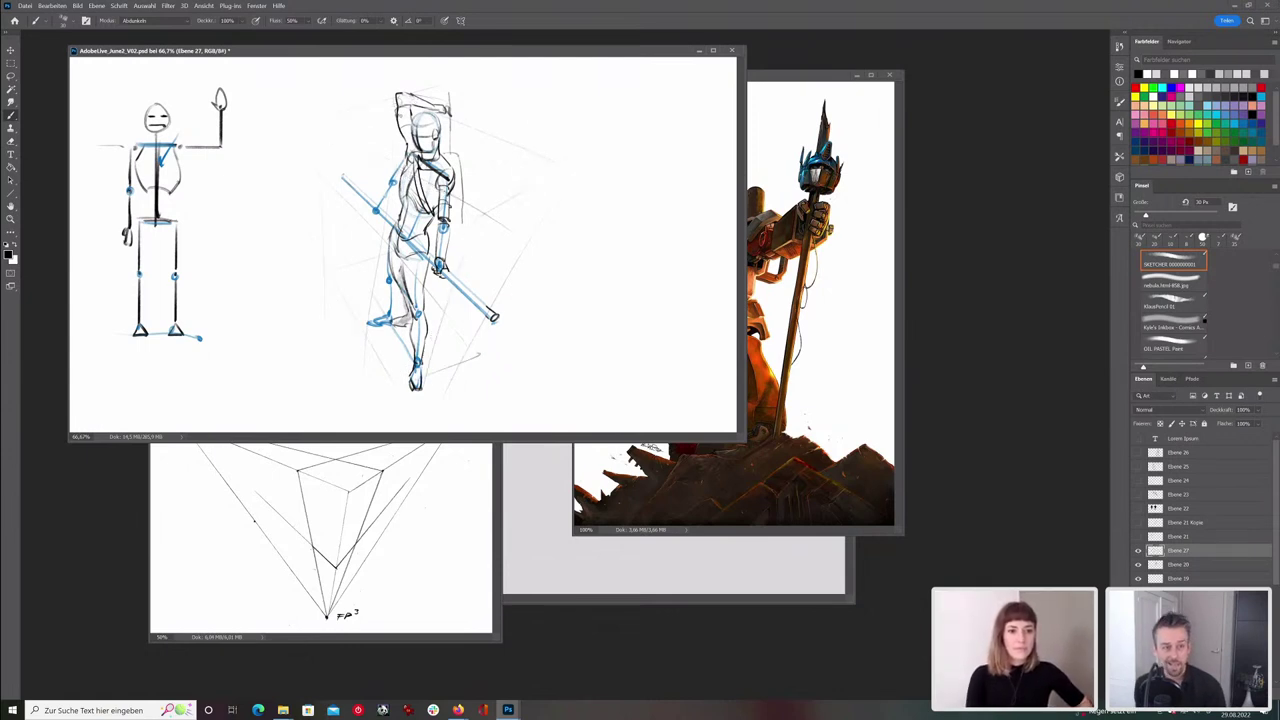
drag(398, 96, 331, 301)
key(ctrl+z)
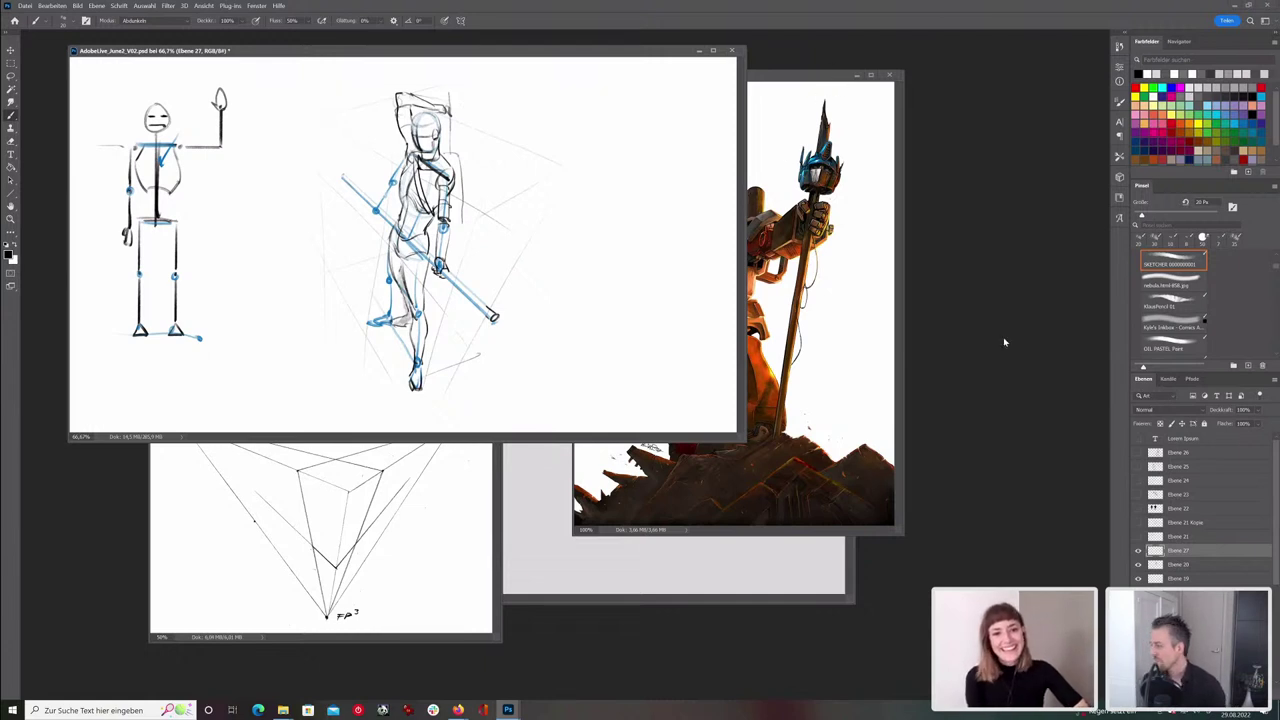
- Draw horizontal shoulder and hip lines across the standing figure with a 45 px brush and revert them through the history
key(])
key(])
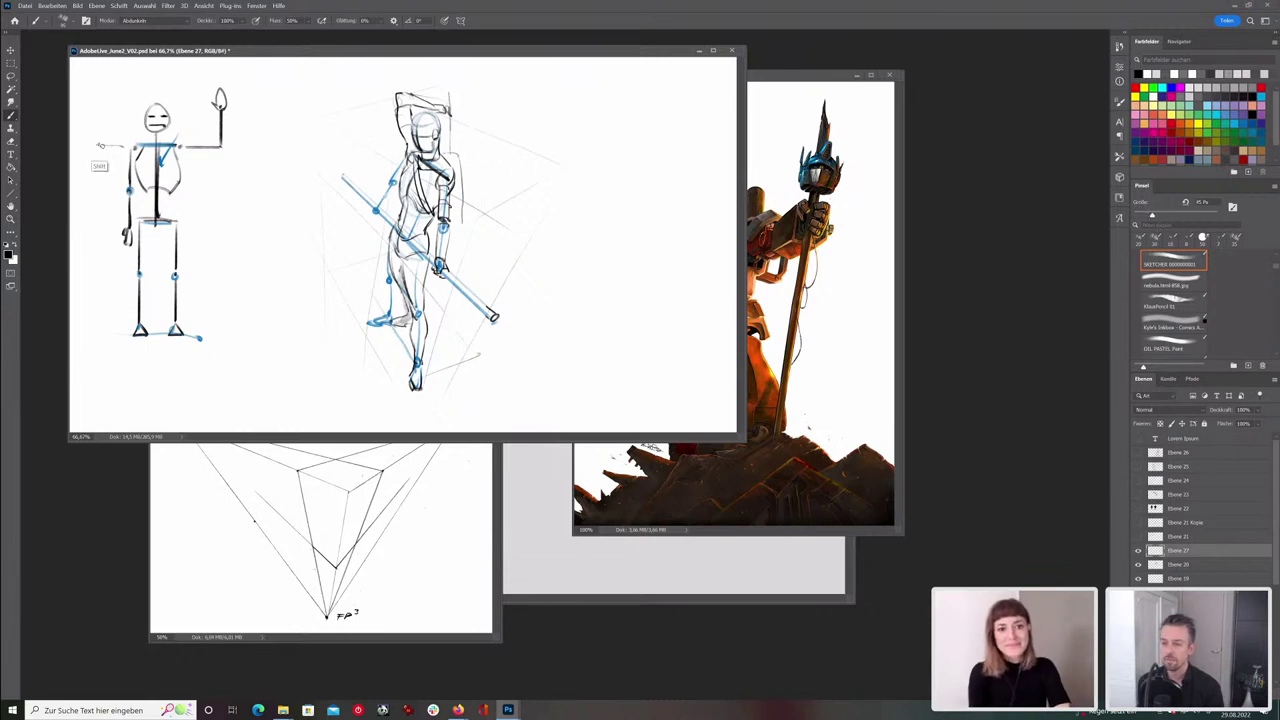
drag(97, 146, 268, 145)
drag(110, 225, 268, 225)
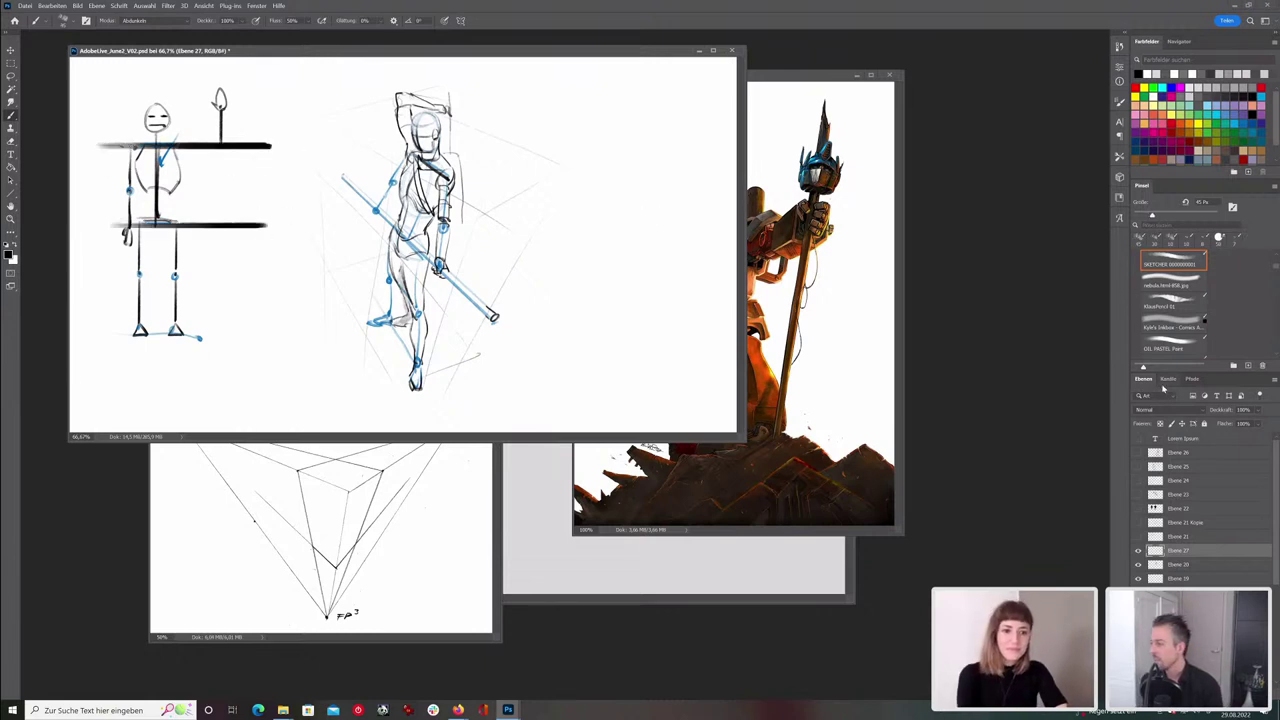
click(1119, 47)
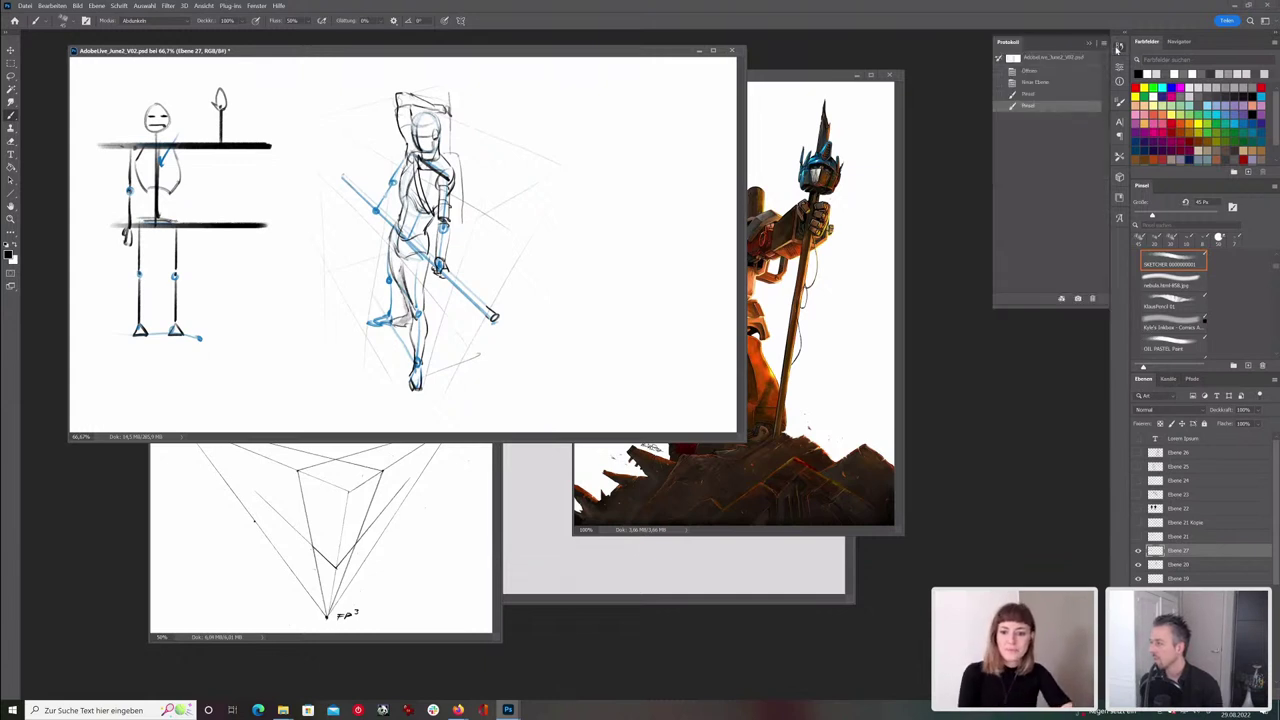
click(1072, 91)
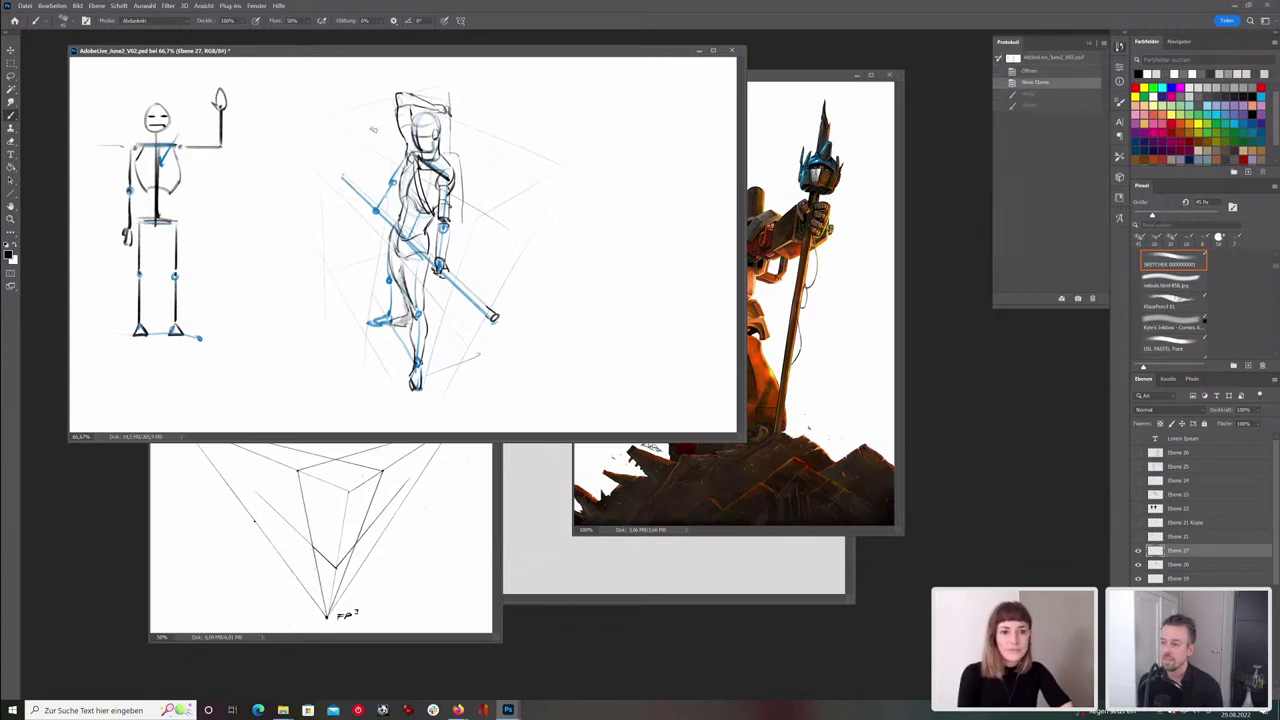
- Draw slanted axis strokes through the posed figure's shoulders, hips and feet and revert the history to the new-layer state
drag(355, 114, 525, 228)
drag(358, 188, 494, 316)
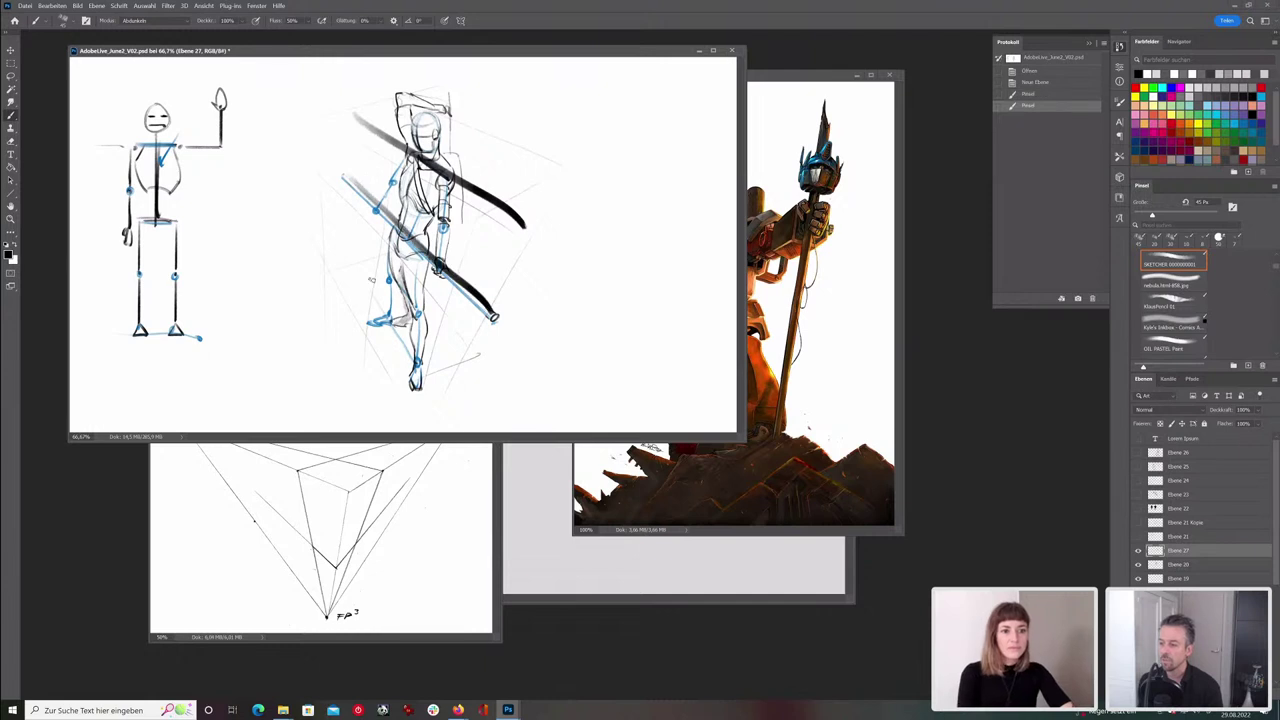
drag(355, 246, 467, 426)
drag(365, 262, 285, 148)
drag(362, 184, 298, 128)
drag(378, 136, 310, 98)
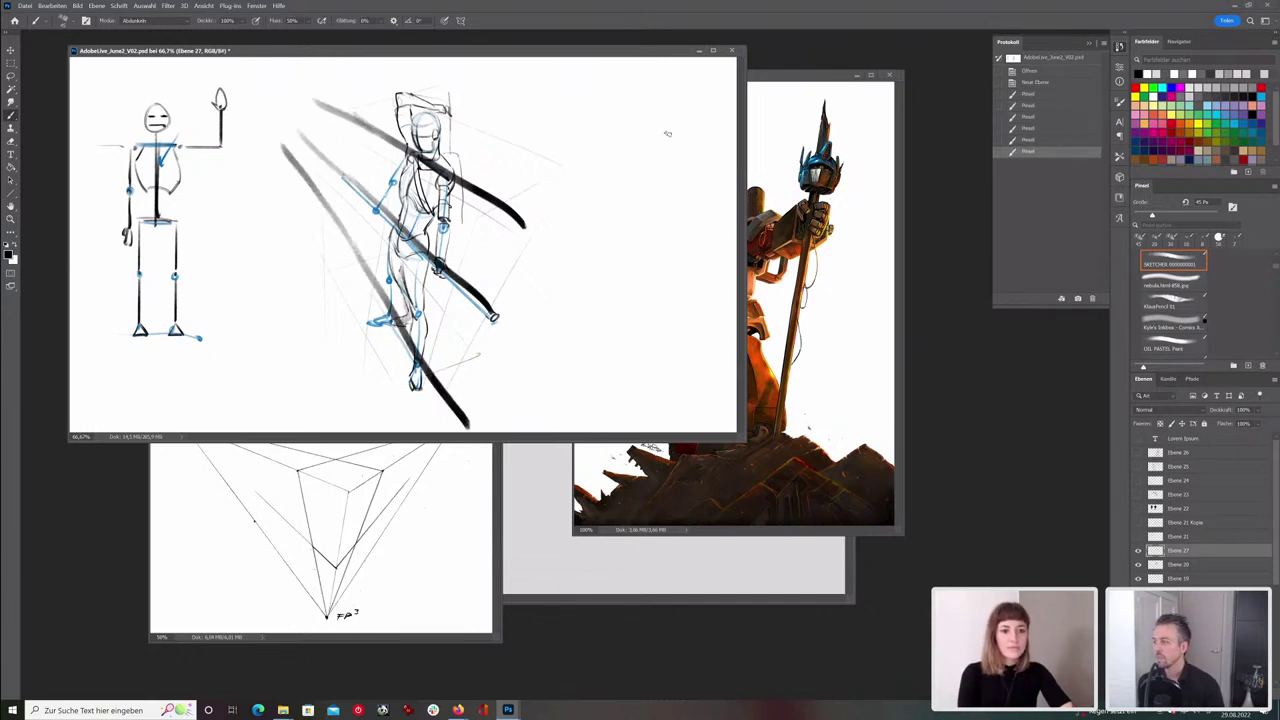
click(1054, 93)
click(1052, 82)
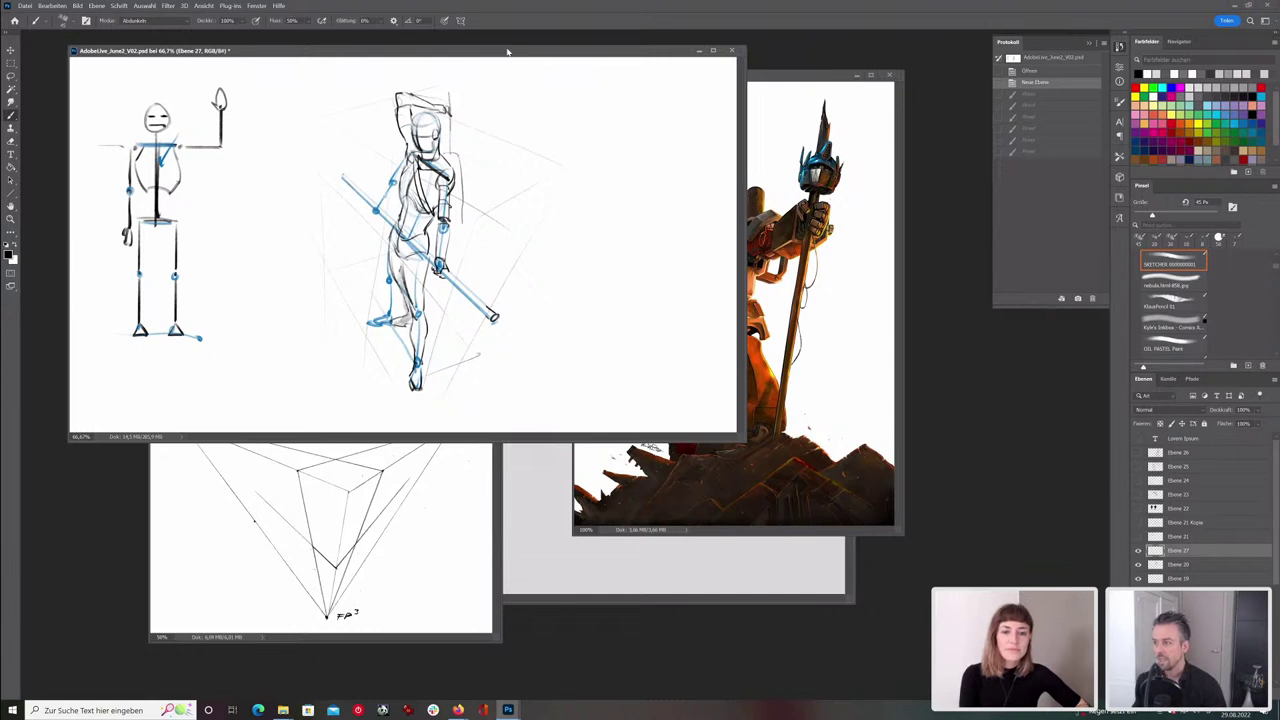
- Bring perspective_basics.psd to the front, enlarge it to 66.7% and widen its window to view the perspective constructions
key(ctrl+minus)
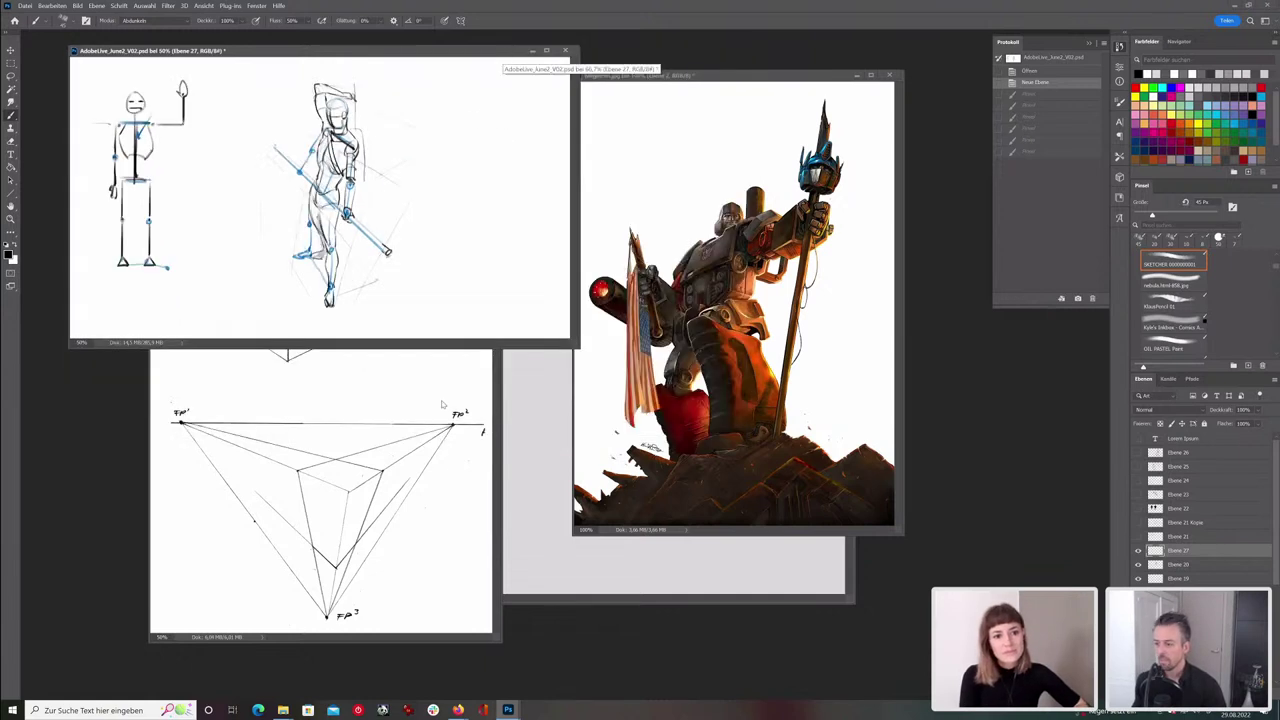
click(443, 404)
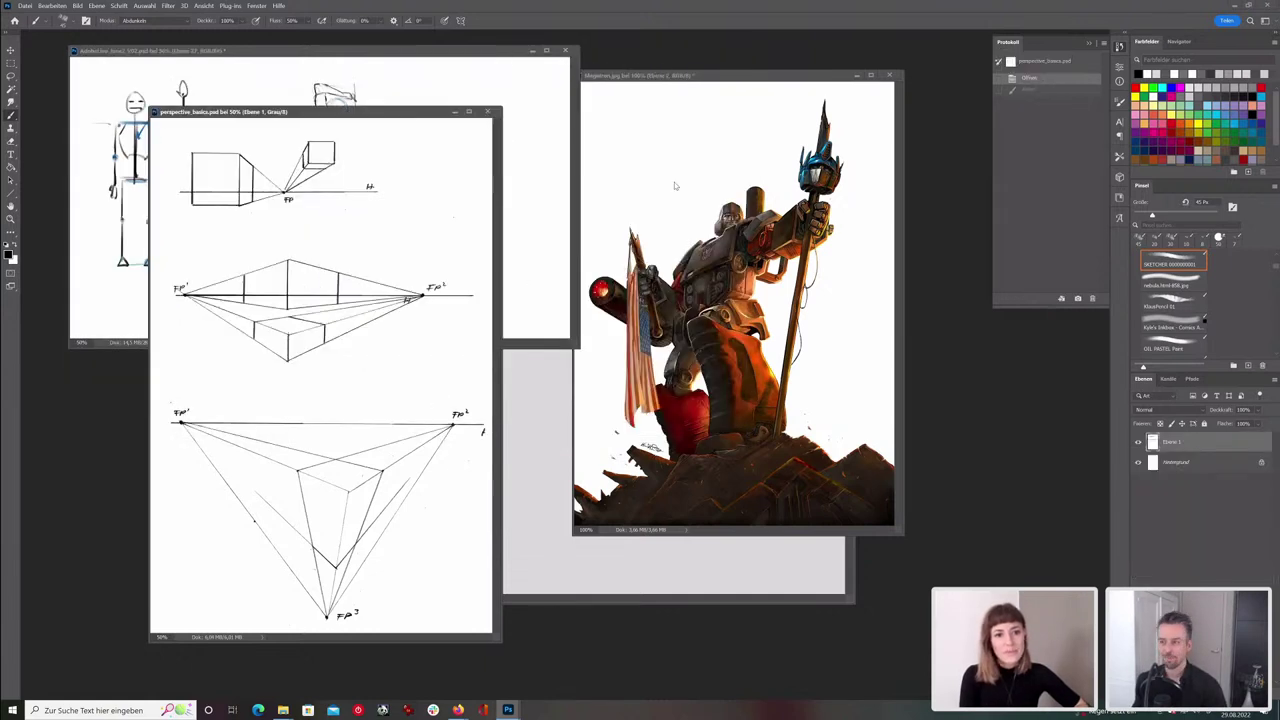
key(ctrl+plus)
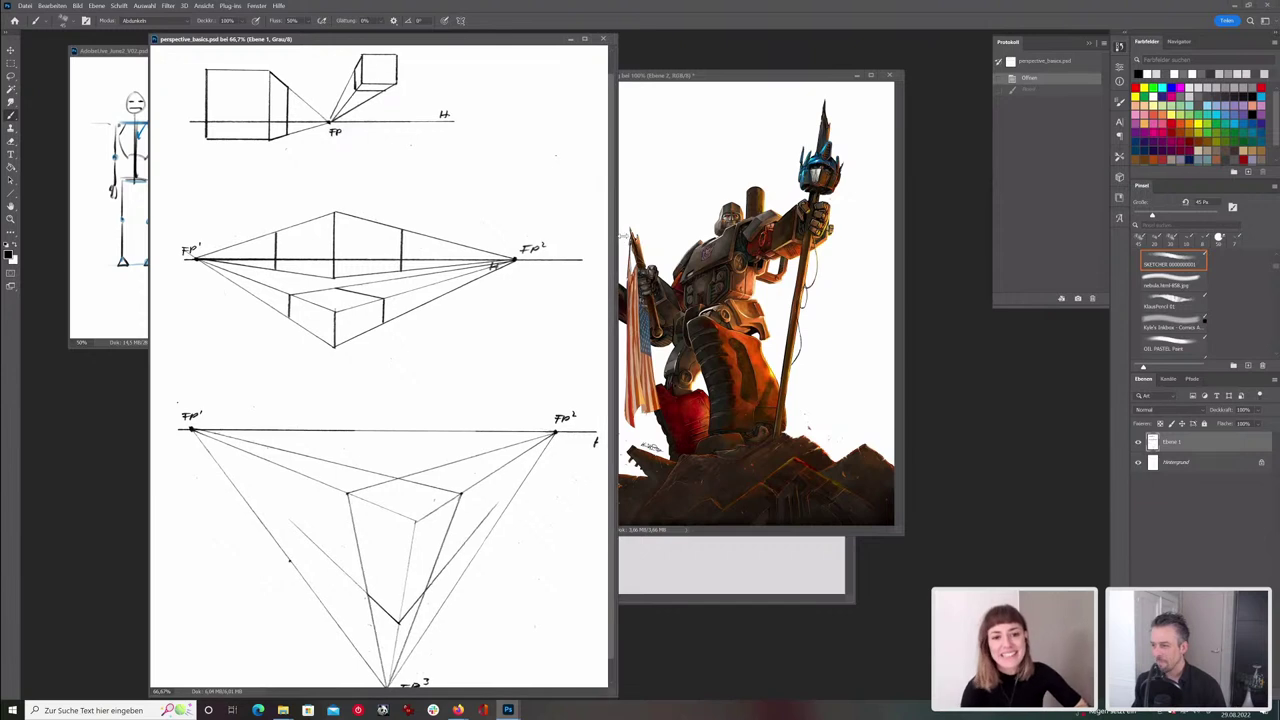
drag(608, 240, 780, 240)
scroll(516, 333, up, 1)
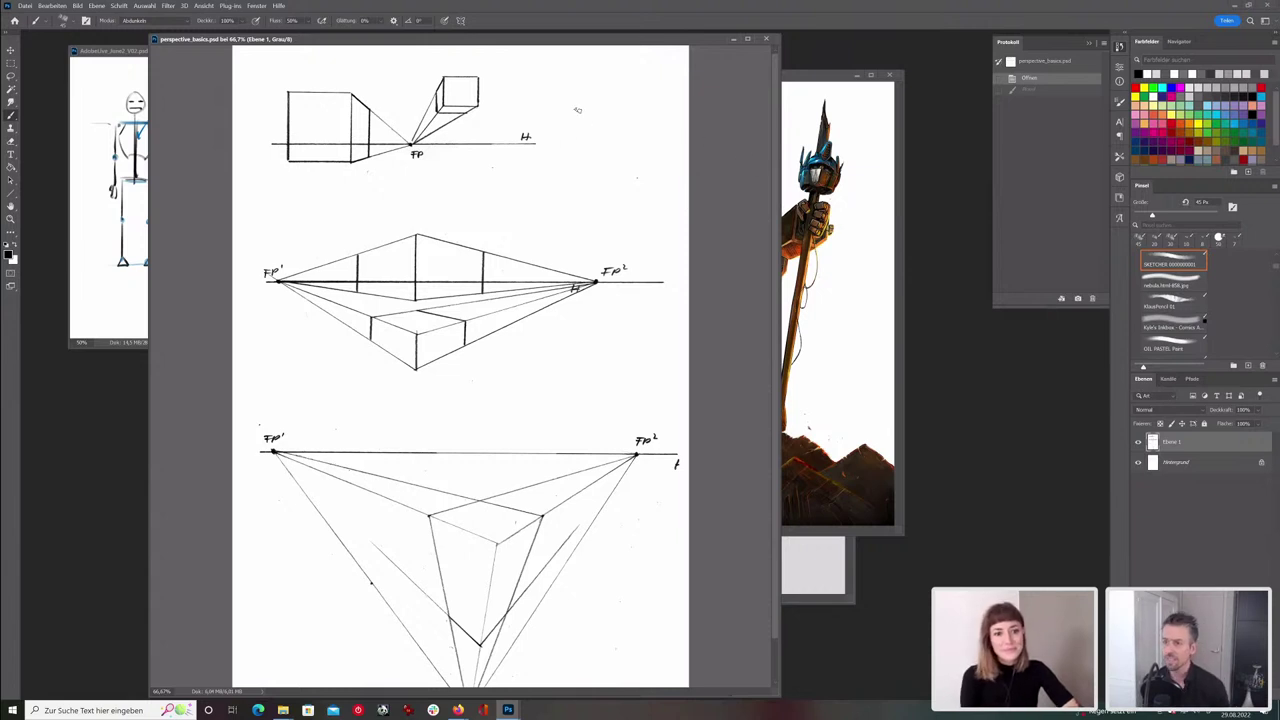
- Draw a large trial arrow beside the one-point perspective construction and undo it
mouse_move(651, 115)
mouse_down()
mouse_move(574, 163)
mouse_move(605, 160)
mouse_up()
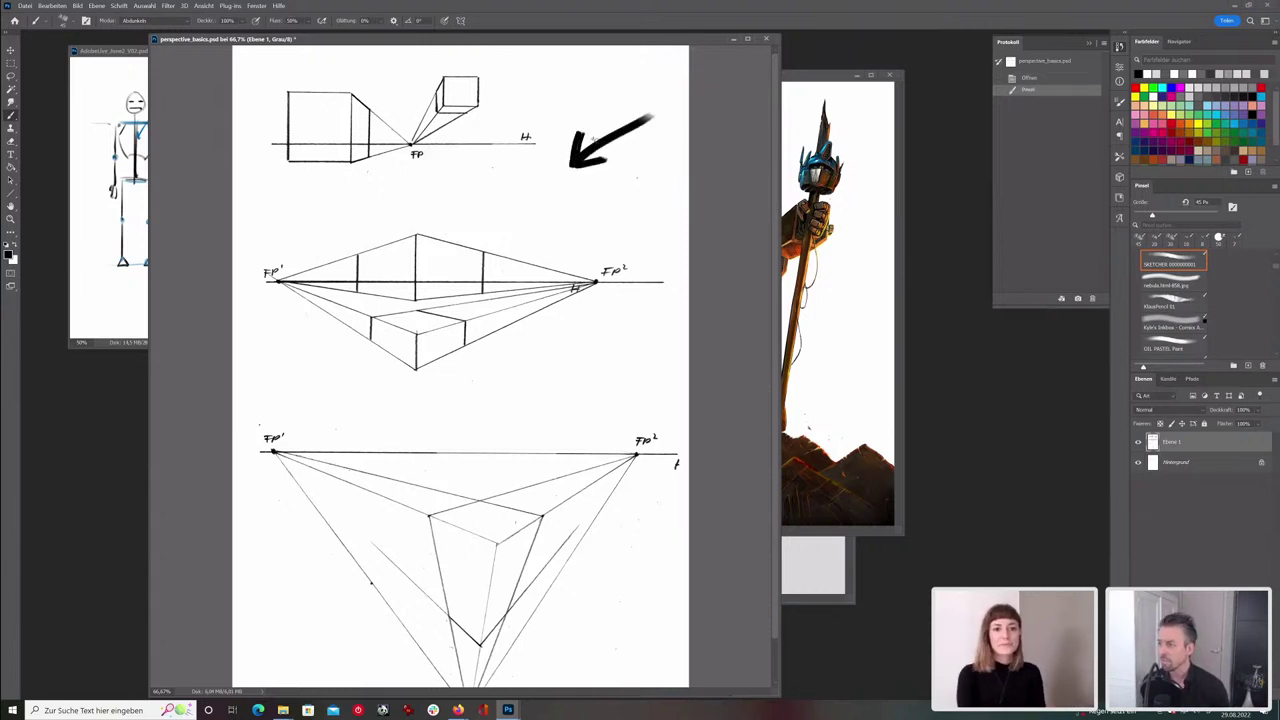
key(ctrl+z)
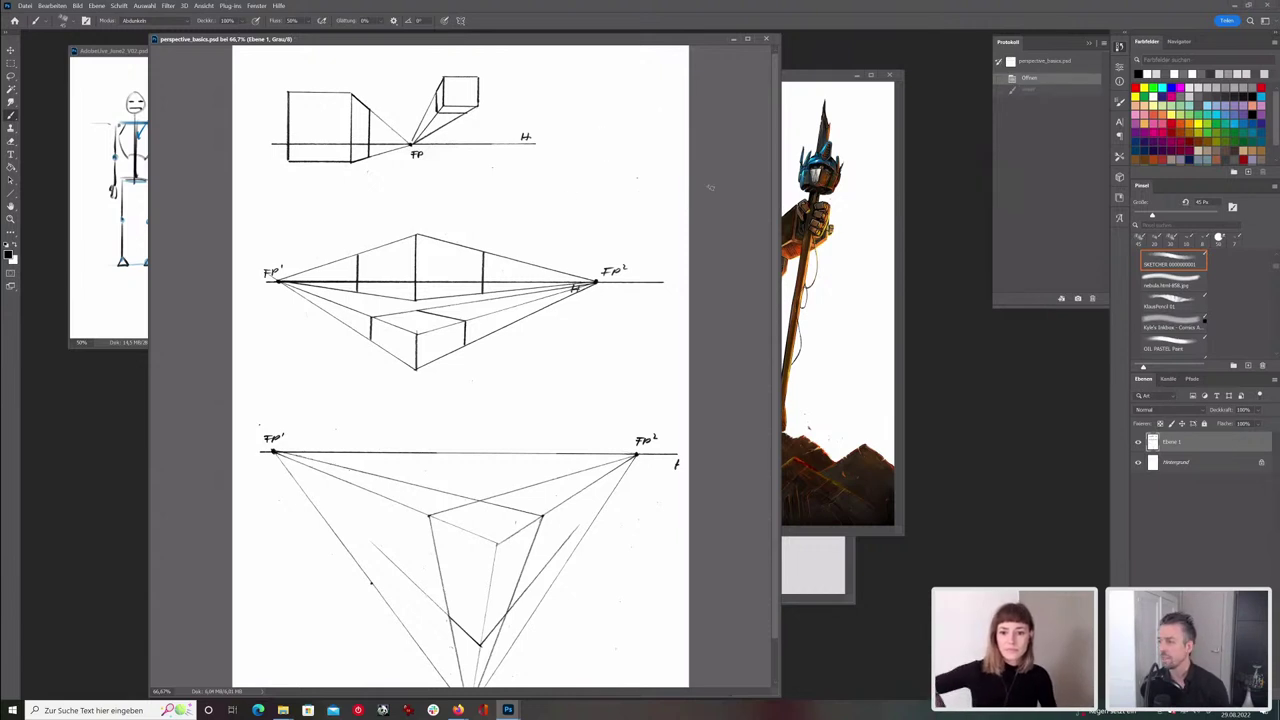
- Add a new layer above the perspective drawing and reduce the brush size to 20 px
key(bracketleft)
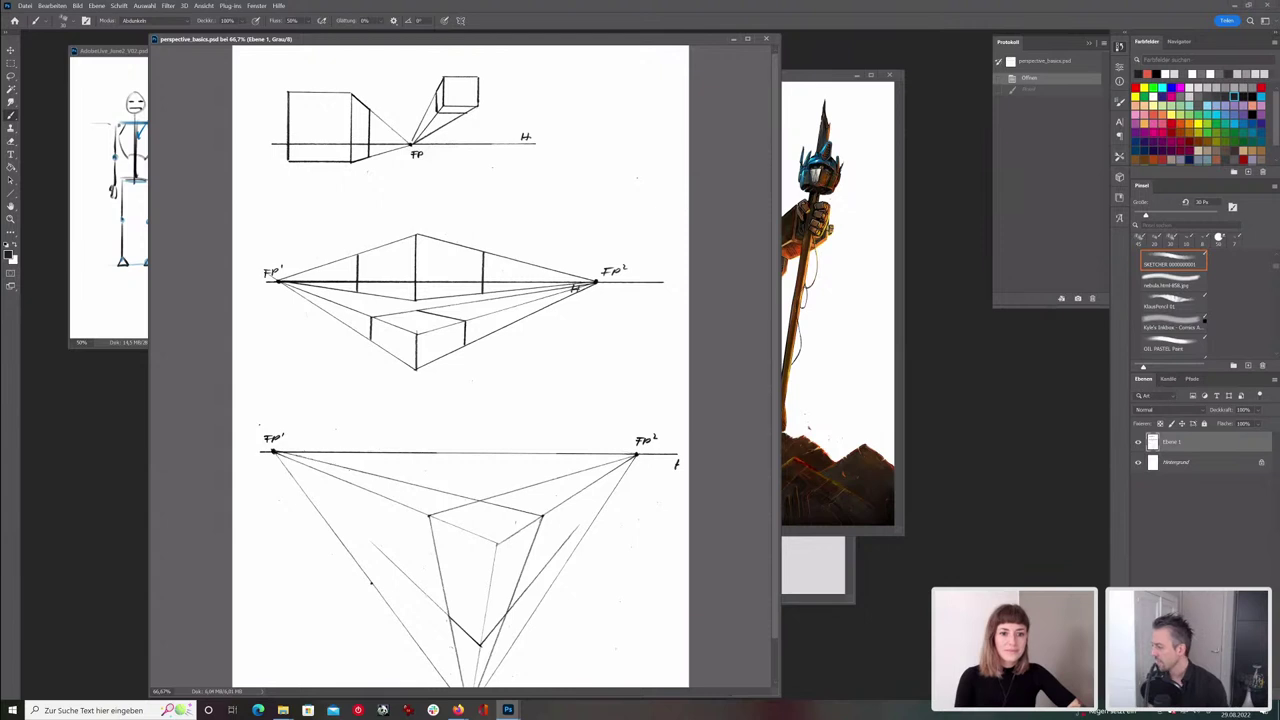
key(ctrl+shift+alt+n)
key([)
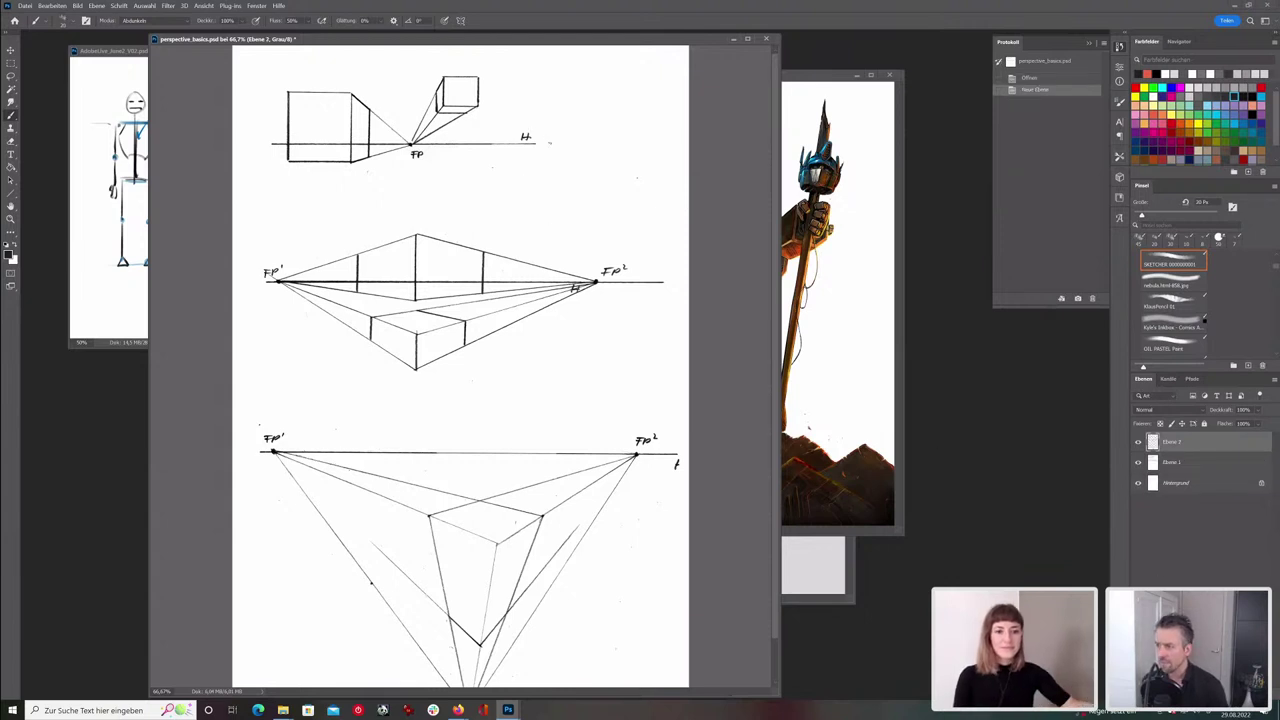
- Draw a small arrow pointing at the end of the one-point horizon line plus a mark at the small cube, and undo both
mouse_move(579, 139)
mouse_down()
mouse_move(540, 140)
mouse_move(548, 150)
mouse_up()
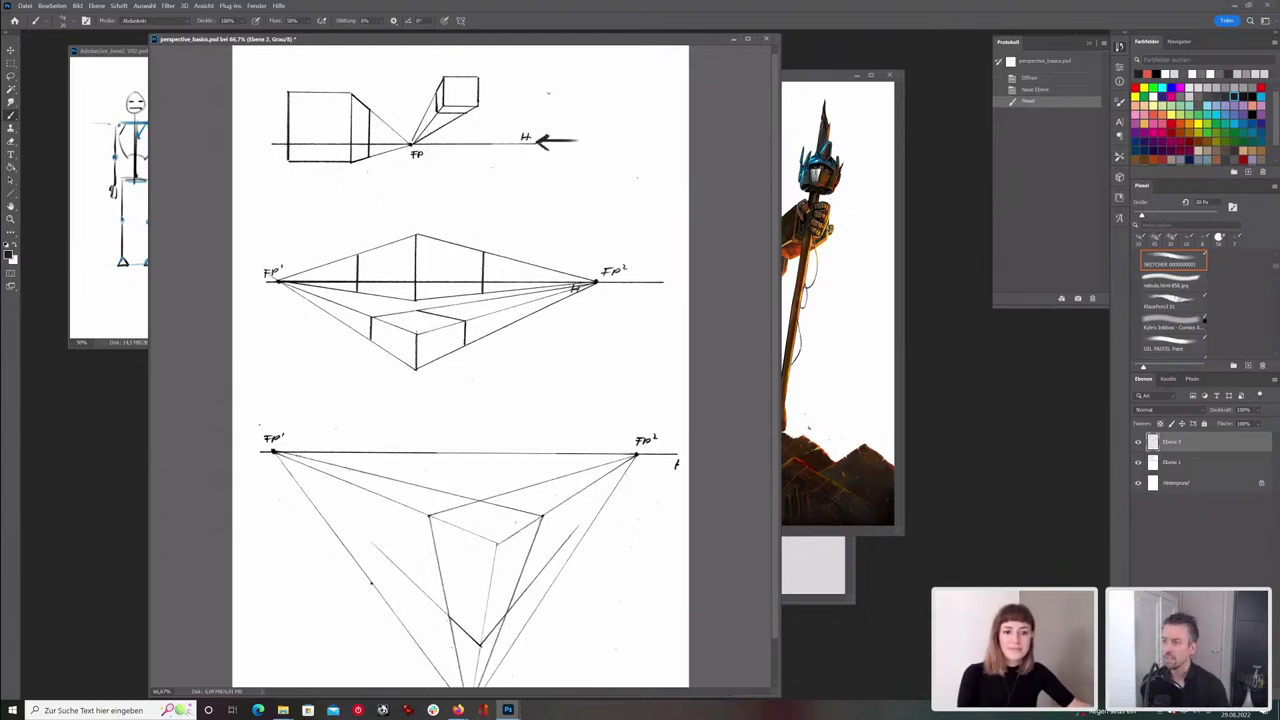
key(ctrl+z)
mouse_move(483, 75)
mouse_down()
mouse_move(319, 77)
mouse_move(561, 128)
mouse_move(480, 68)
mouse_up()
key(ctrl+z)
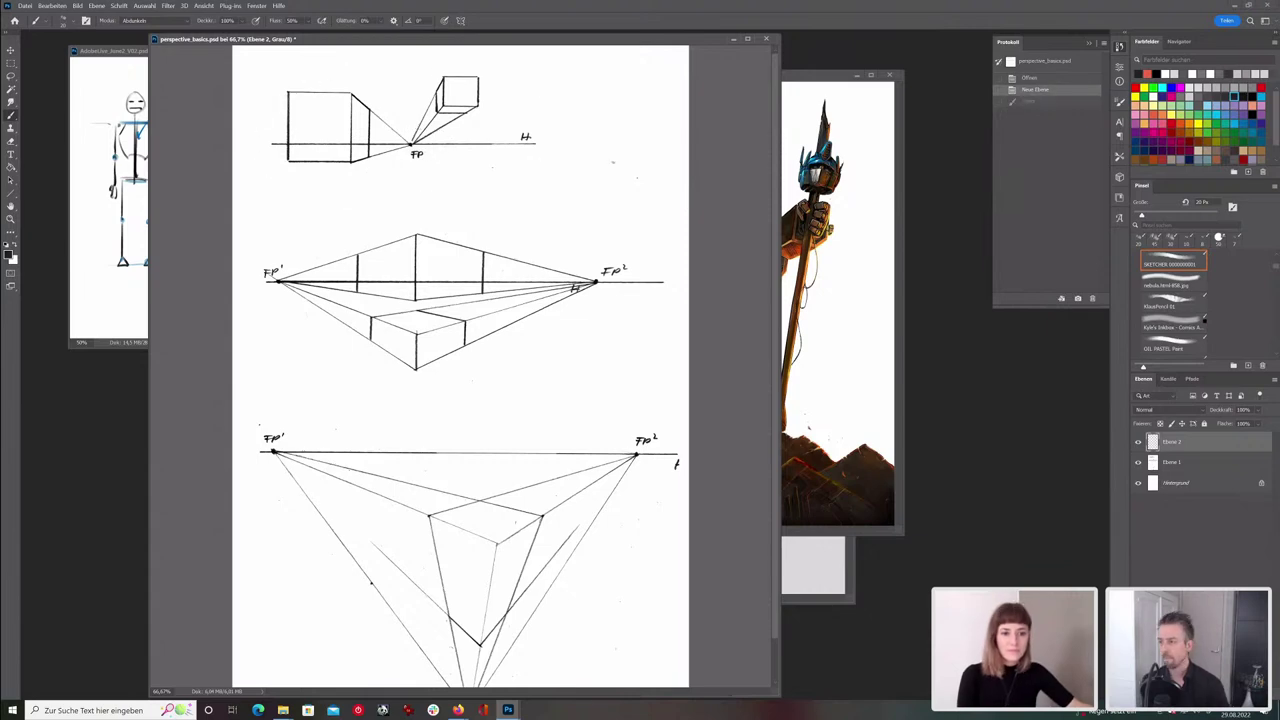
- Enlarge perspective_basics.psd to 100% and reposition its window so the one-point and two-point constructions are in view
key(ctrl+plus)
key(ctrl+plus)
scroll(632, 358, down, 5)
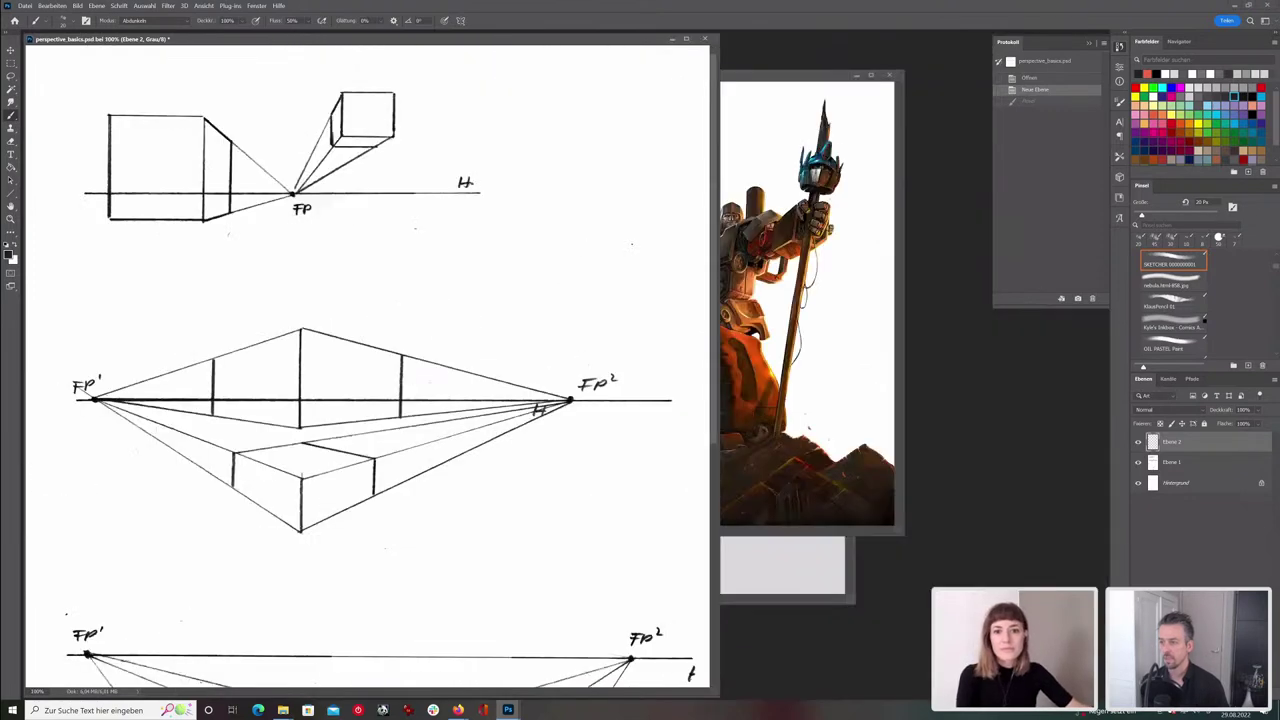
drag(494, 39, 587, 56)
- Trace the one-point horizon line and the large box's receding upper and lower edges, and undo all the strokes
drag(178, 209, 655, 209)
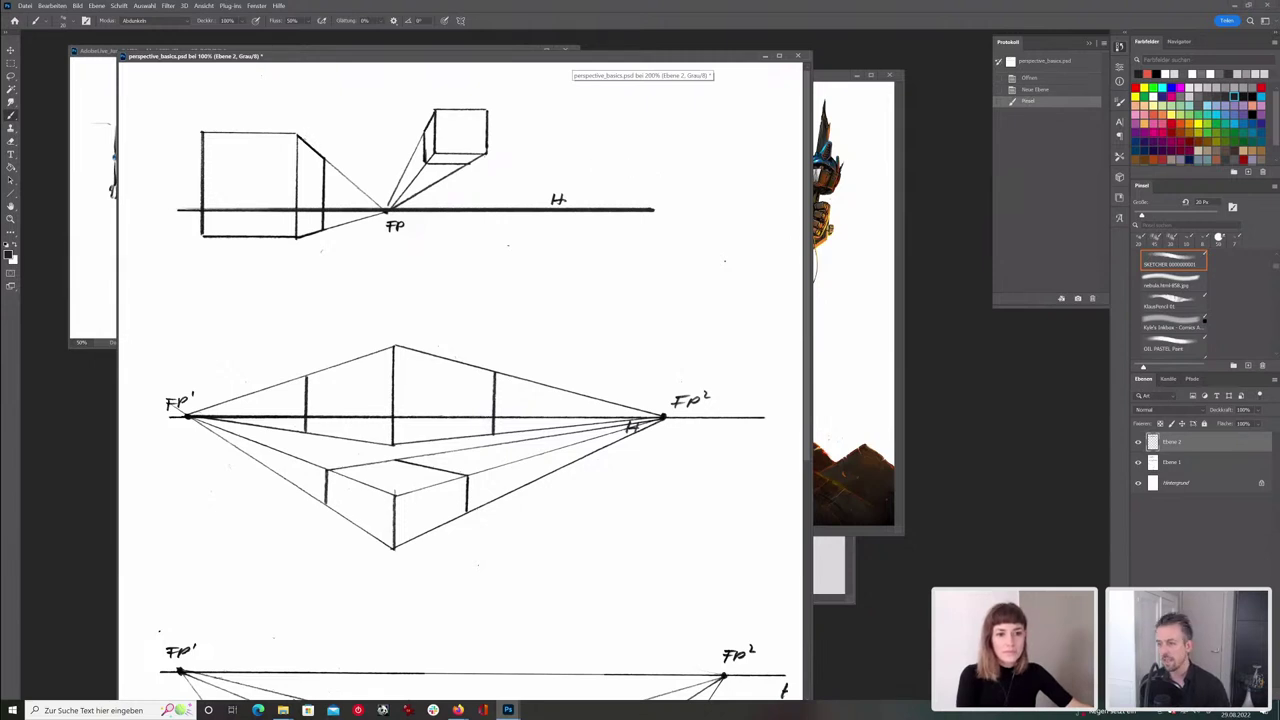
drag(297, 133, 324, 158)
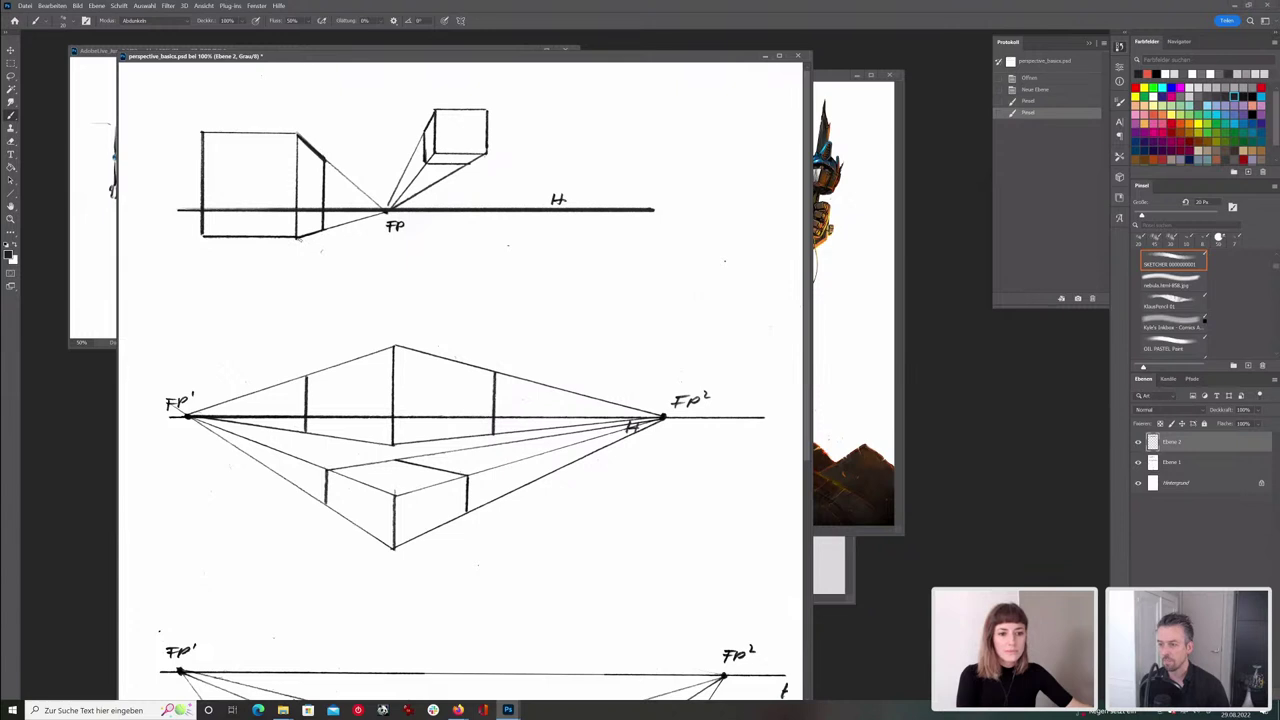
click(299, 239)
drag(297, 238, 324, 230)
key(ctrl+z)
key(ctrl+z)
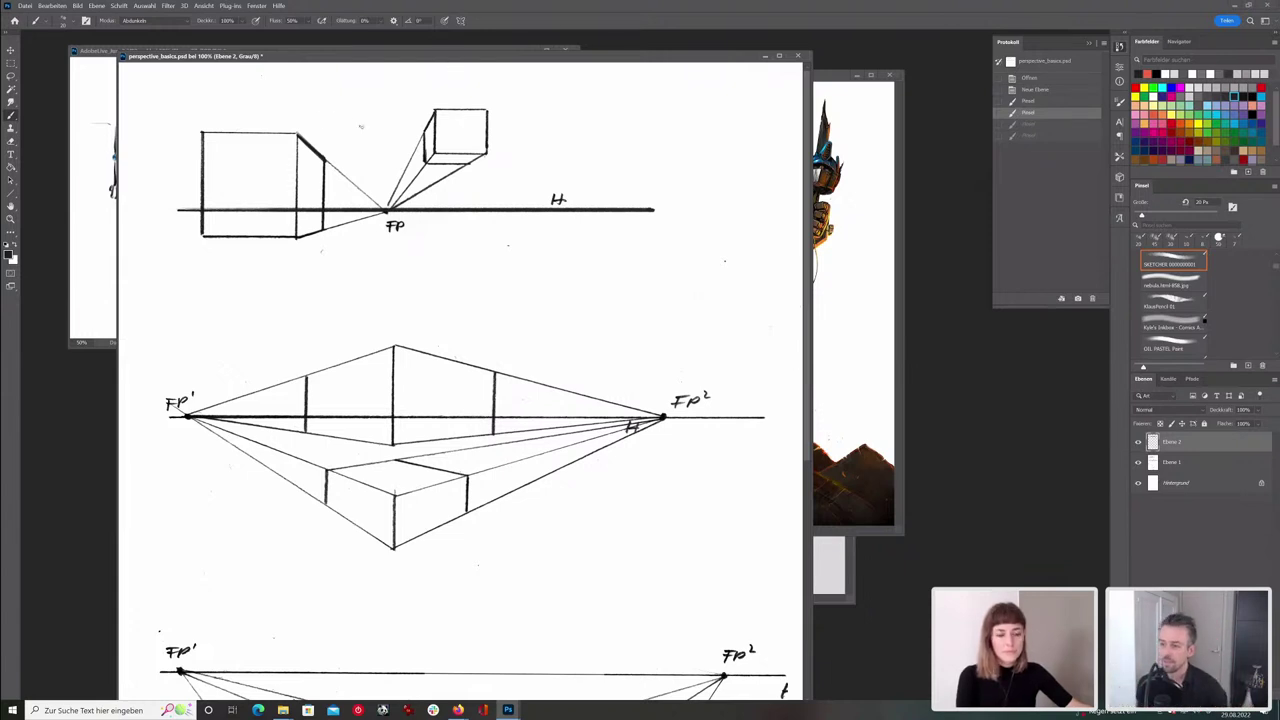
key(ctrl+z)
key(ctrl+z)
- Circle the vanishing point FP on the one-point horizon line and undo the circle
drag(384, 193, 396, 192)
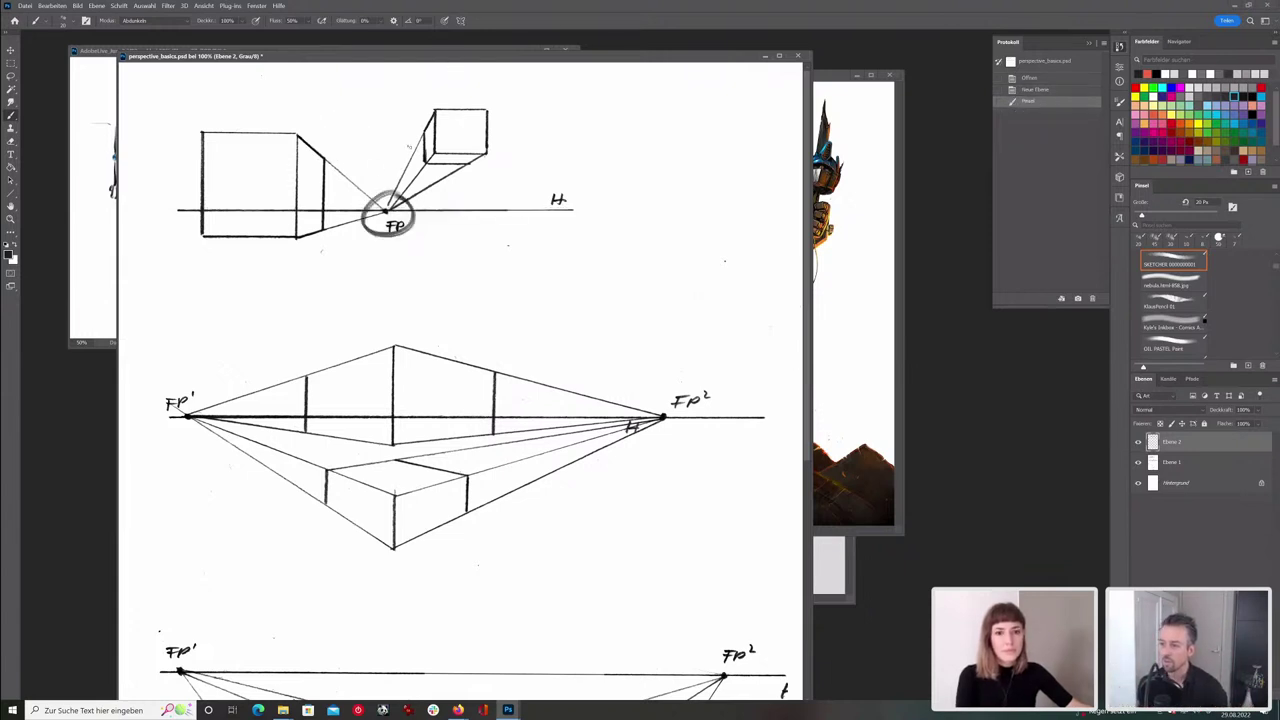
key(ctrl+z)
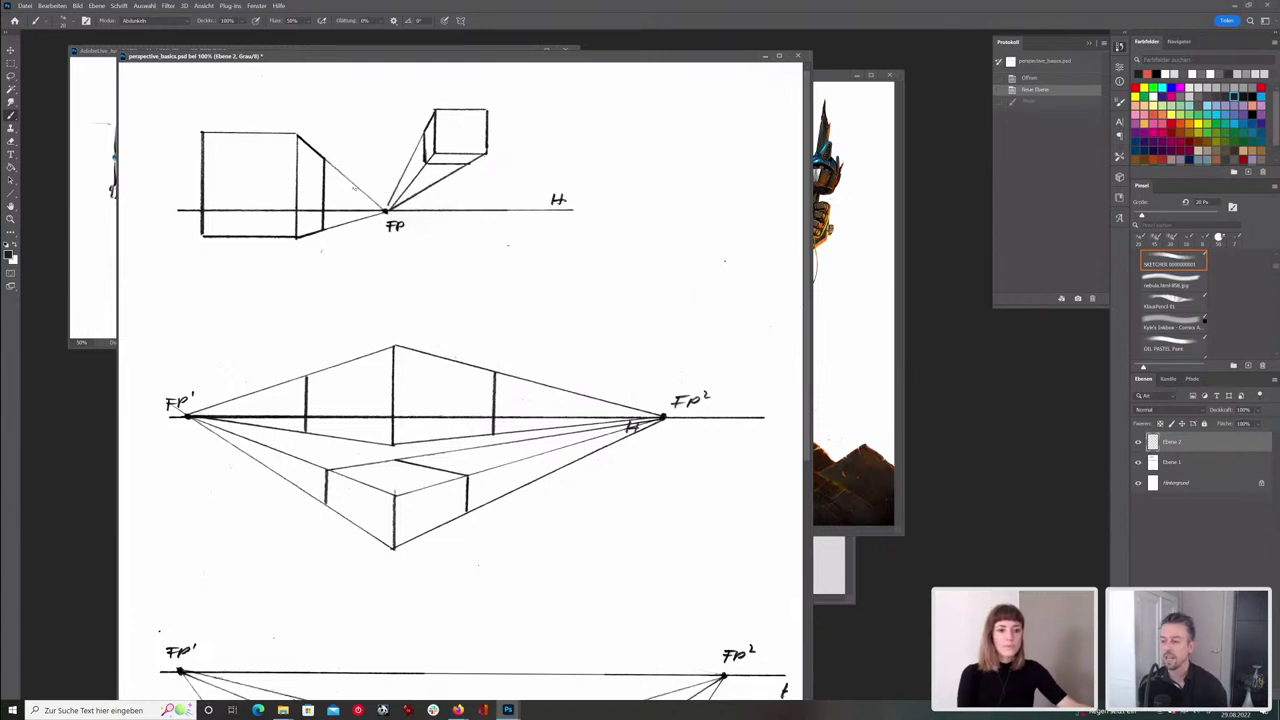
key(ctrl+shift+z)
key(ctrl+z)
- Sketch trial marks above, beside and below the small cube in the one-point construction, undoing each one
mouse_move(402, 76)
mouse_down()
mouse_move(426, 106)
mouse_move(408, 96)
mouse_up()
key(ctrl+z)
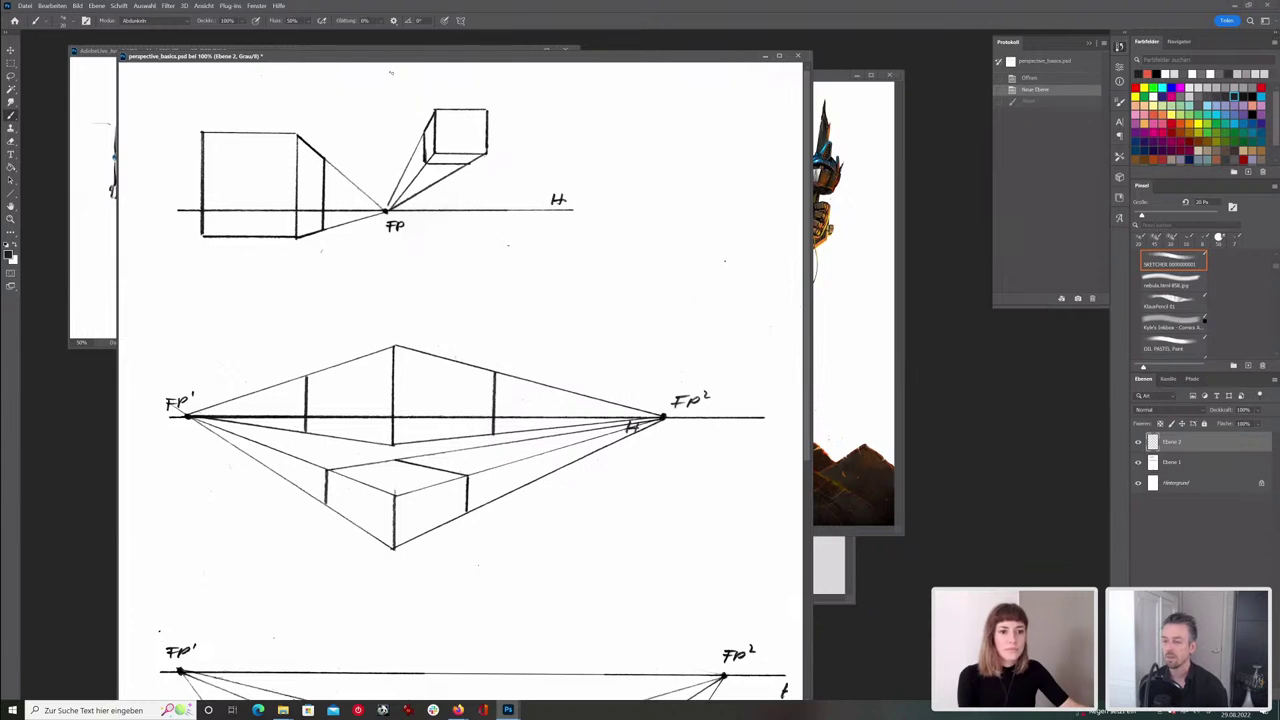
mouse_move(508, 104)
mouse_down()
mouse_move(405, 178)
mouse_move(518, 112)
mouse_up()
key(ctrl+z)
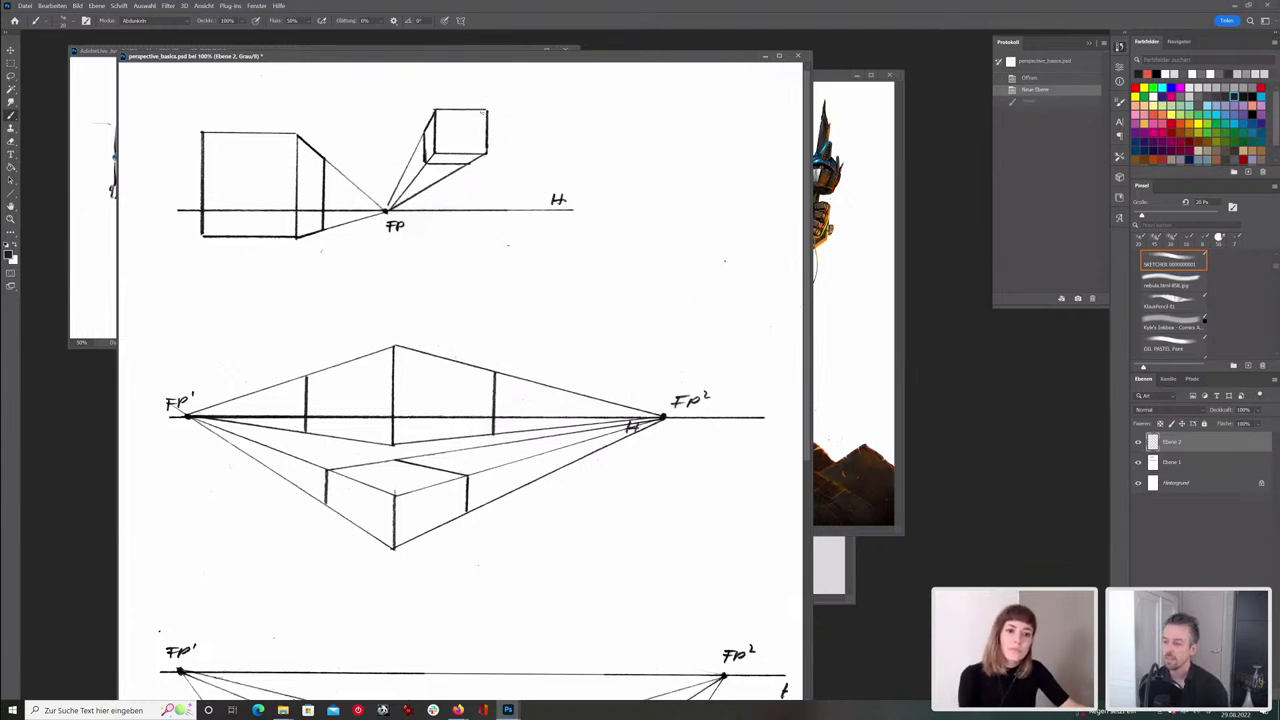
drag(489, 202, 476, 214)
key(ctrl+z)
- Shade the underside of the small one-point cube, and undo a trial stroke on the large box's front face
mouse_move(437, 157)
mouse_down()
mouse_move(476, 158)
mouse_move(430, 163)
mouse_move(465, 156)
mouse_up()
mouse_move(290, 135)
mouse_down()
mouse_move(195, 170)
mouse_move(285, 180)
mouse_up()
key(ctrl+z)
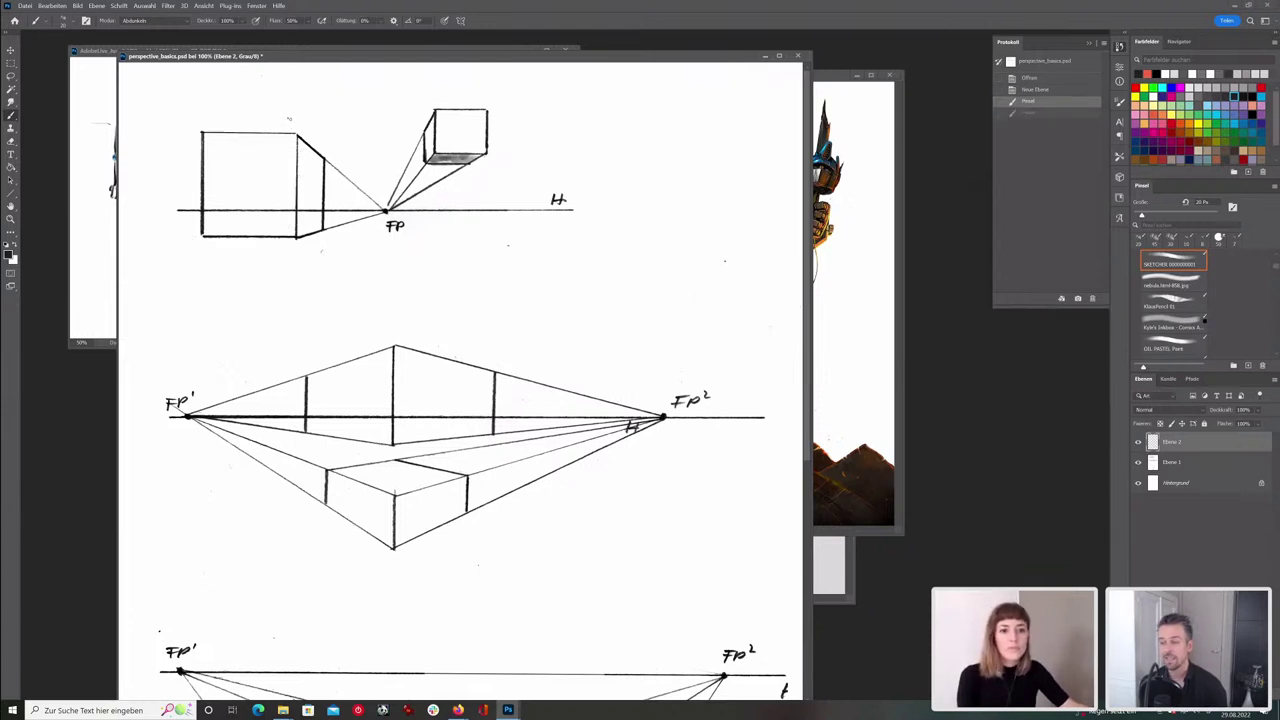
- Draw a square beyond the end of the one-point horizon line and attach a narrow side rectangle to it
mouse_move(611, 155)
mouse_down()
mouse_move(612, 121)
mouse_move(668, 121)
mouse_move(667, 172)
mouse_move(612, 175)
mouse_up()
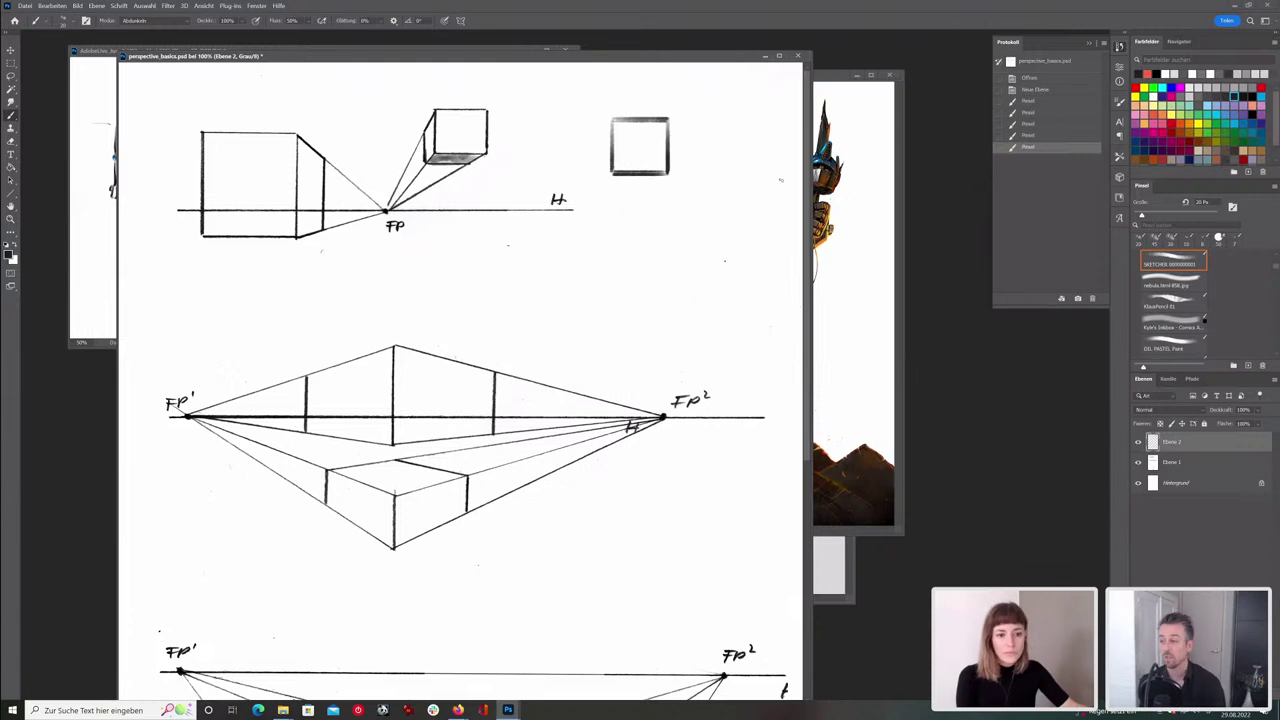
drag(656, 96, 691, 81)
key(ctrl+z)
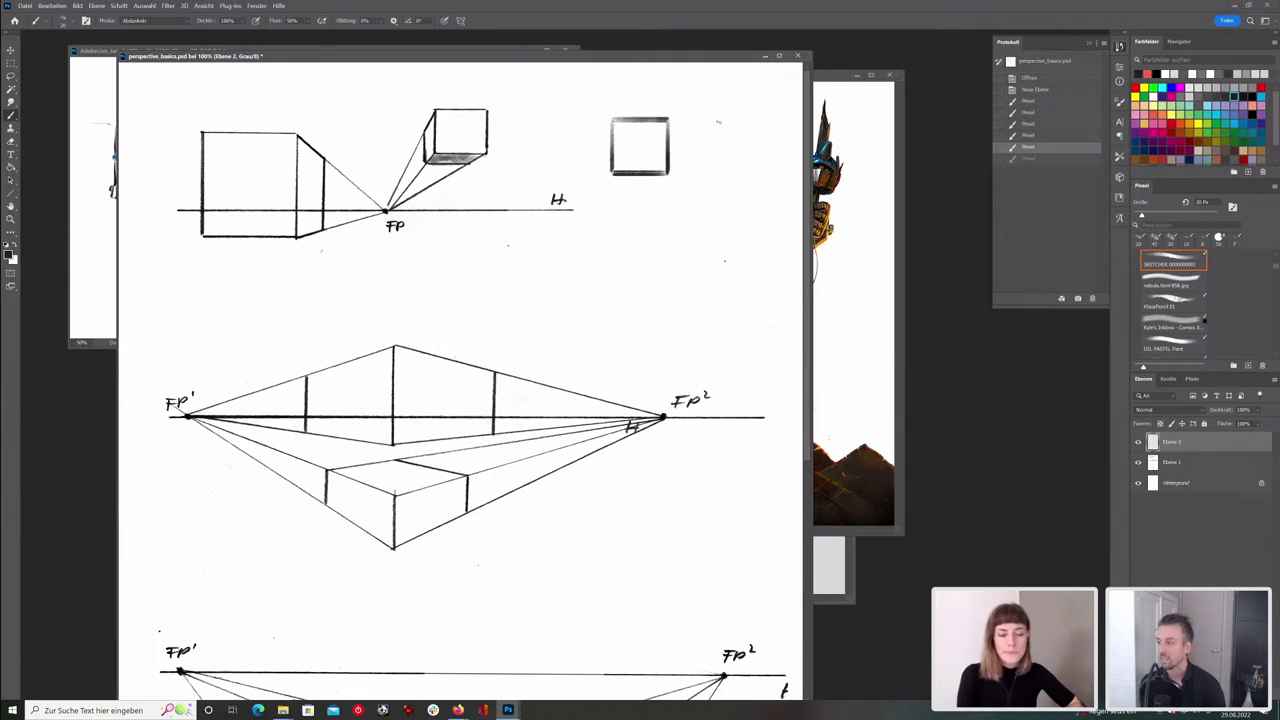
mouse_move(670, 119)
mouse_down()
mouse_move(696, 119)
mouse_move(696, 175)
mouse_up()
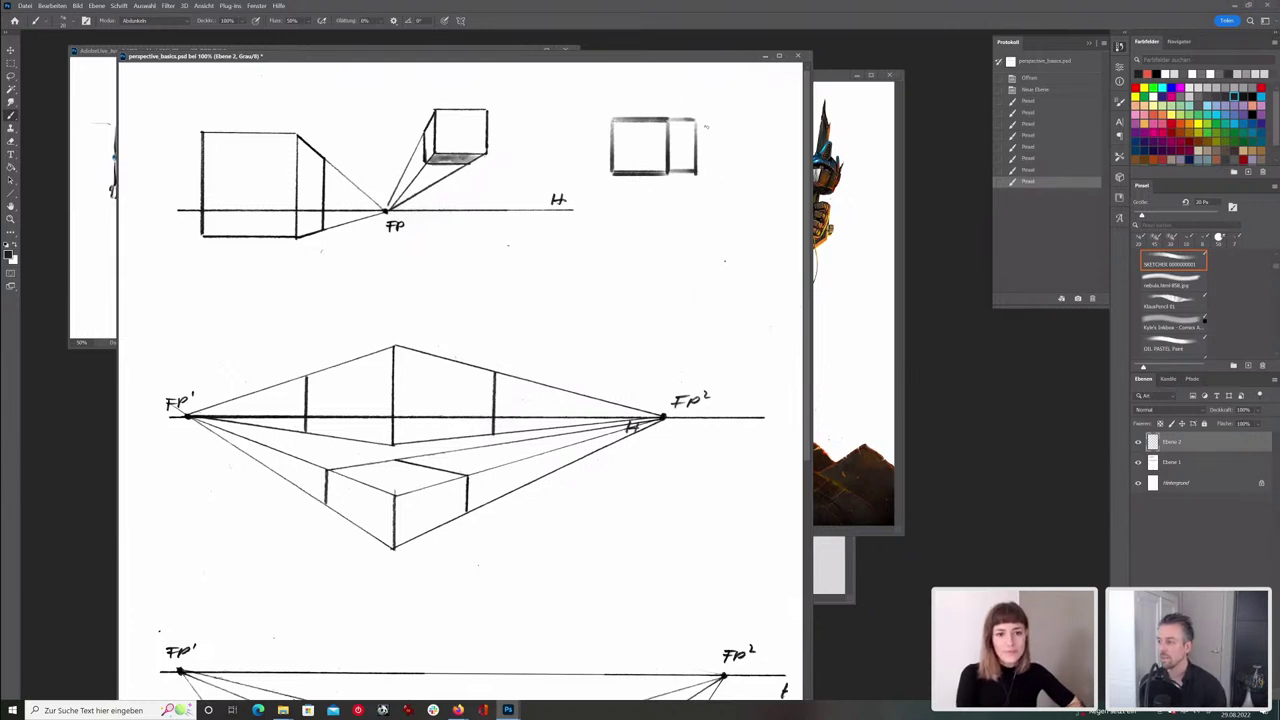
- Select the side rectangle, skew it into a receding side face, deselect it, and draw the cube's slanted bottom face
key(m)
drag(667, 107, 706, 170)
key(ctrl+t)
key(Return)
click(12, 116)
click(688, 162)
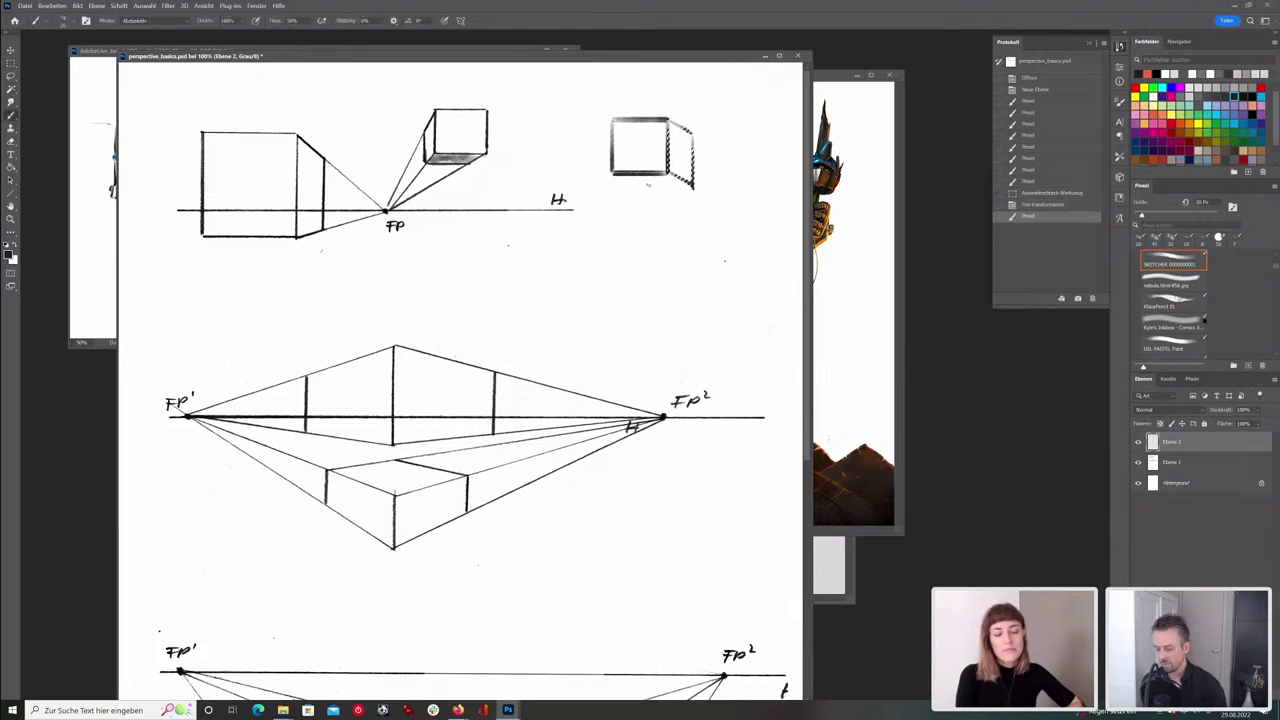
key(ctrl+d)
drag(614, 177, 697, 189)
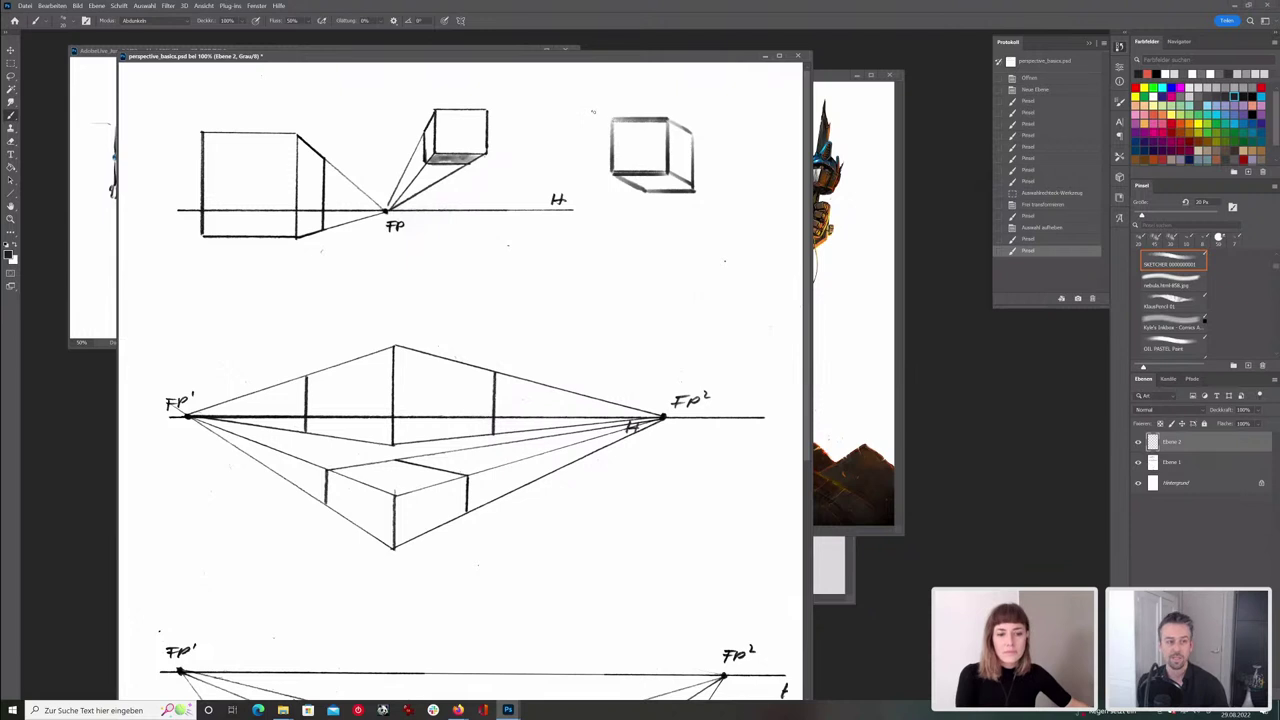
- Draw measuring marks along the new cube's height and slanted bottom edge, and undo them
mouse_move(597, 119)
mouse_down()
mouse_move(590, 168)
mouse_move(599, 118)
mouse_up()
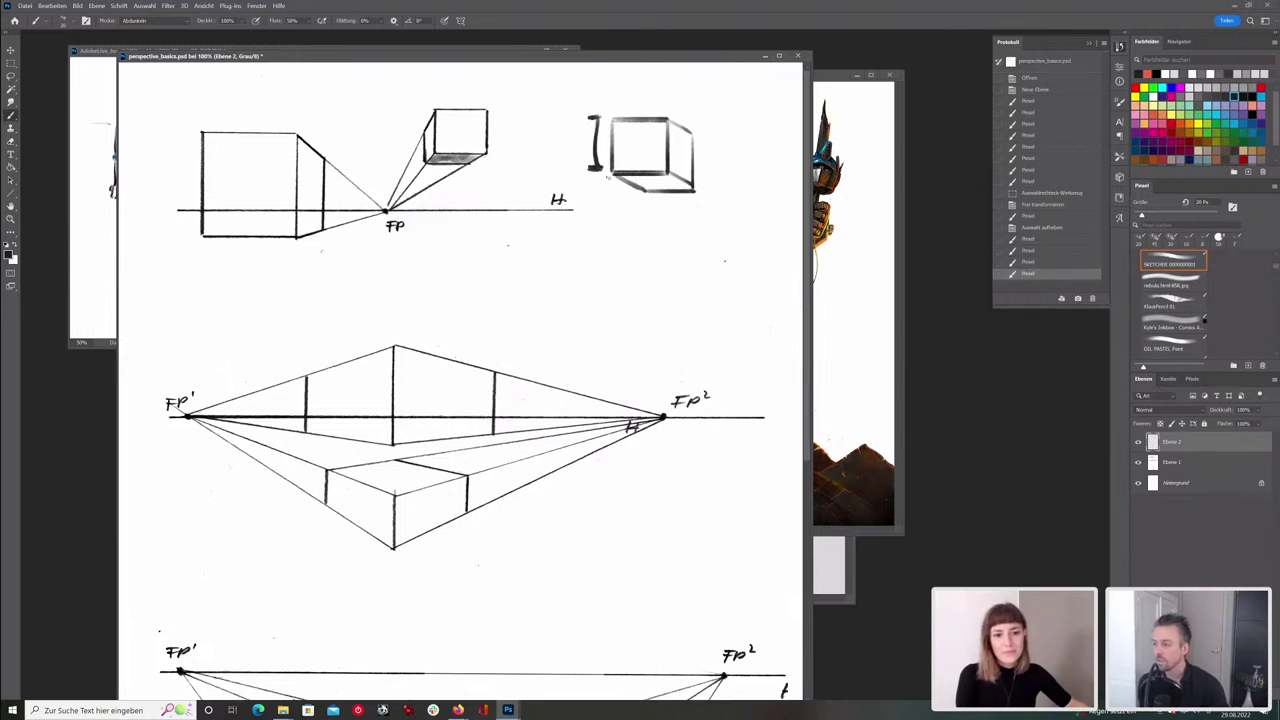
key(ctrl+z)
drag(603, 181, 631, 199)
drag(636, 197, 598, 181)
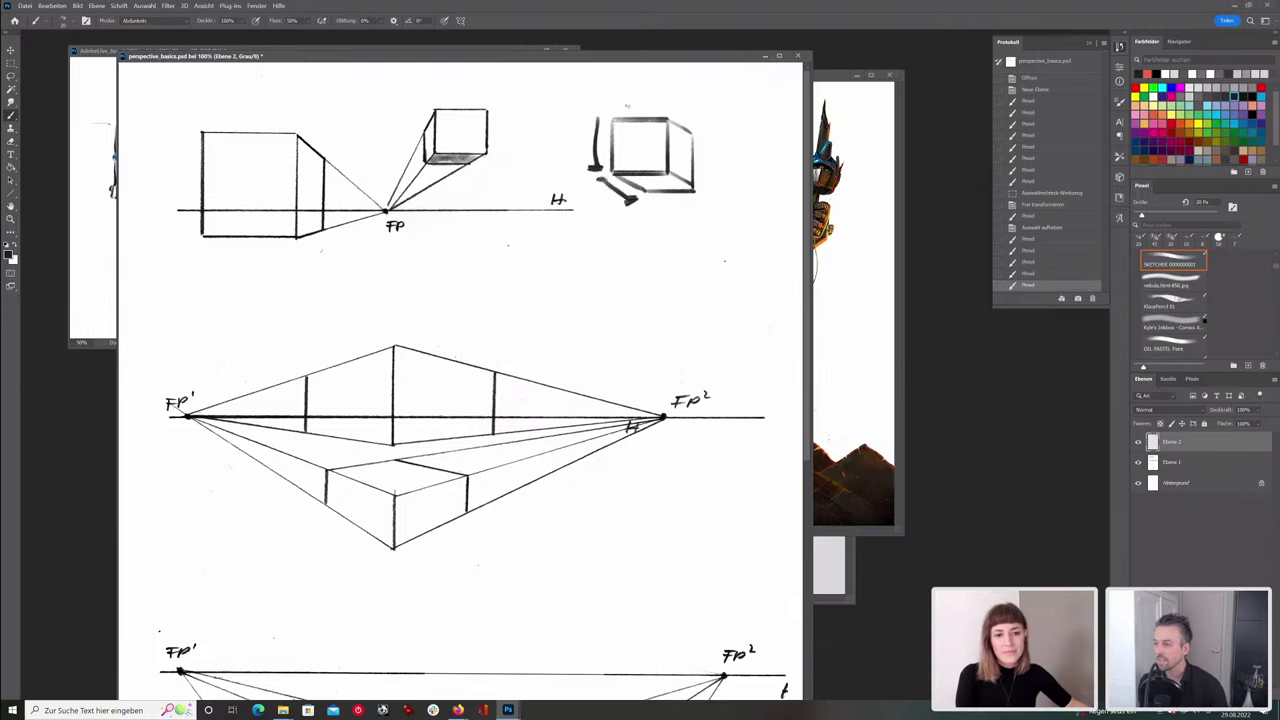
key(ctrl+z)
key(ctrl+z)
key(ctrl+z)
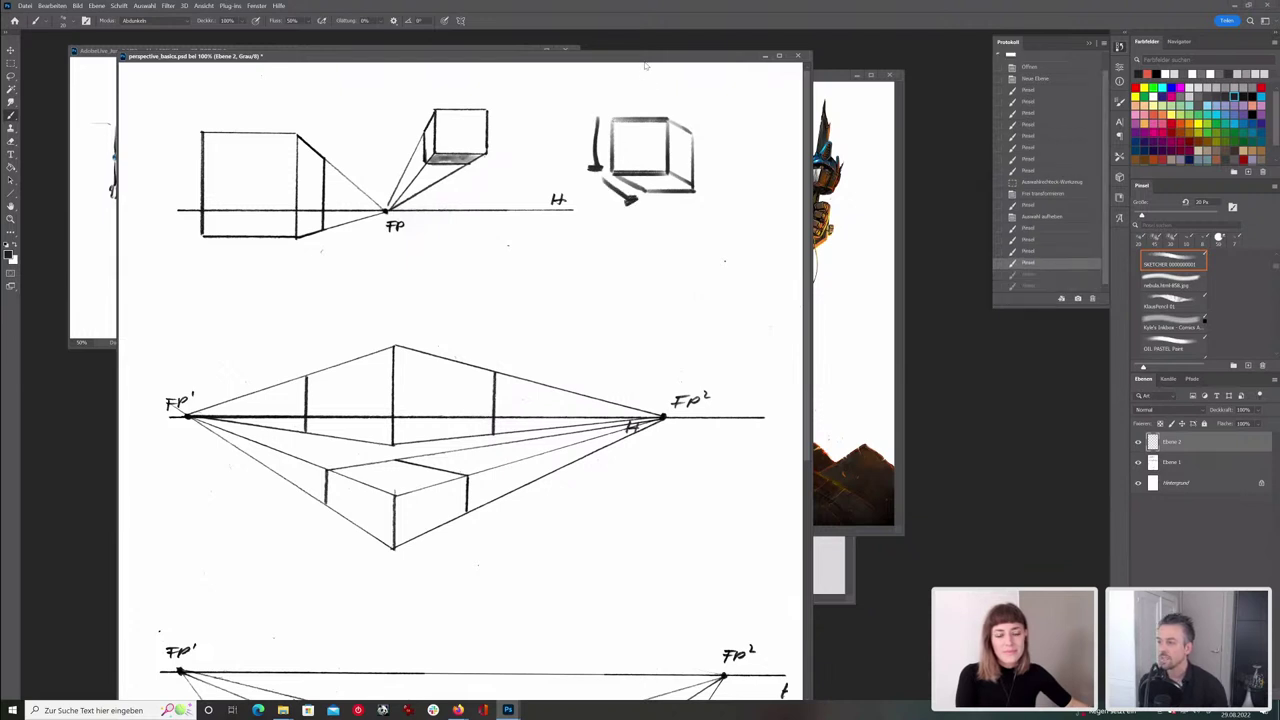
key(ctrl+z)
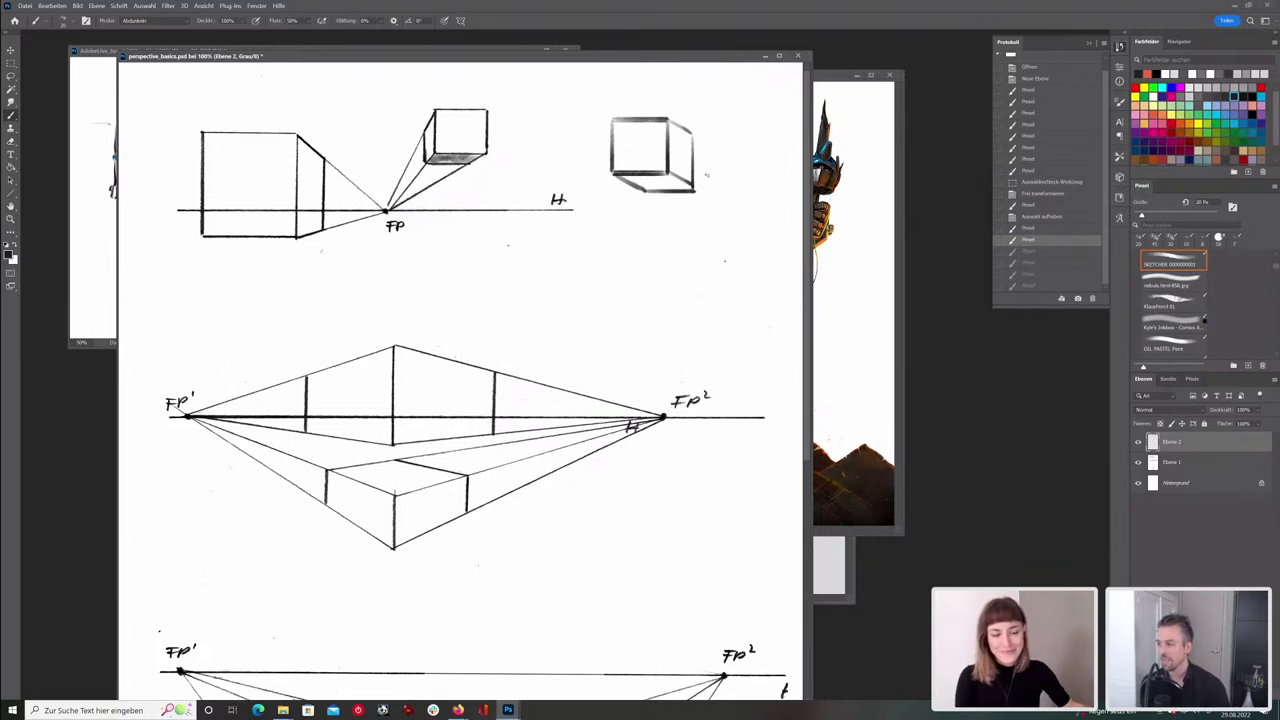
- Add a trial stroke under the new cube and step back through the edits to the unskewed square and side rectangle
mouse_move(636, 184)
mouse_down()
mouse_move(733, 227)
mouse_move(740, 214)
mouse_up()
key(ctrl+z)
key(ctrl+z)
key(ctrl+z)
key(ctrl+z)
key(ctrl+z)
key(ctrl+z)
key(ctrl+z)
key(ctrl+z)
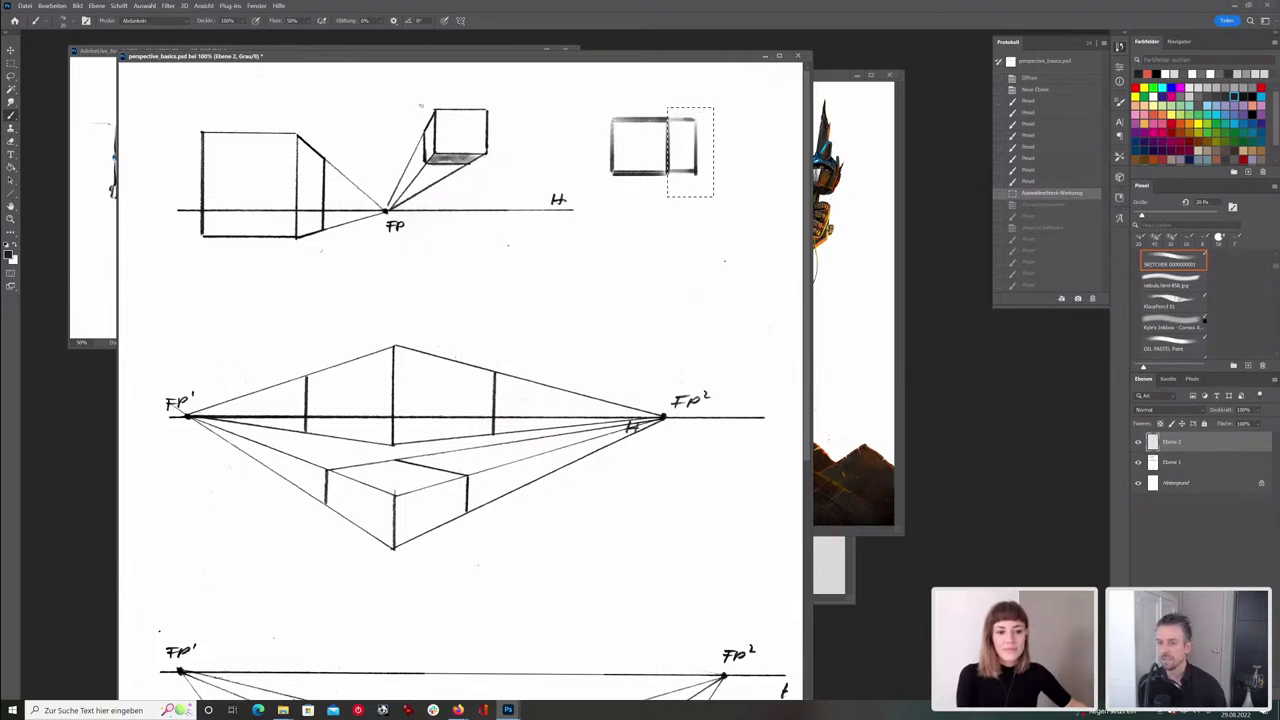
- Select the whole square sketch with a rectangular marquee, delete it and clear the selection
key(m)
drag(590, 91, 753, 207)
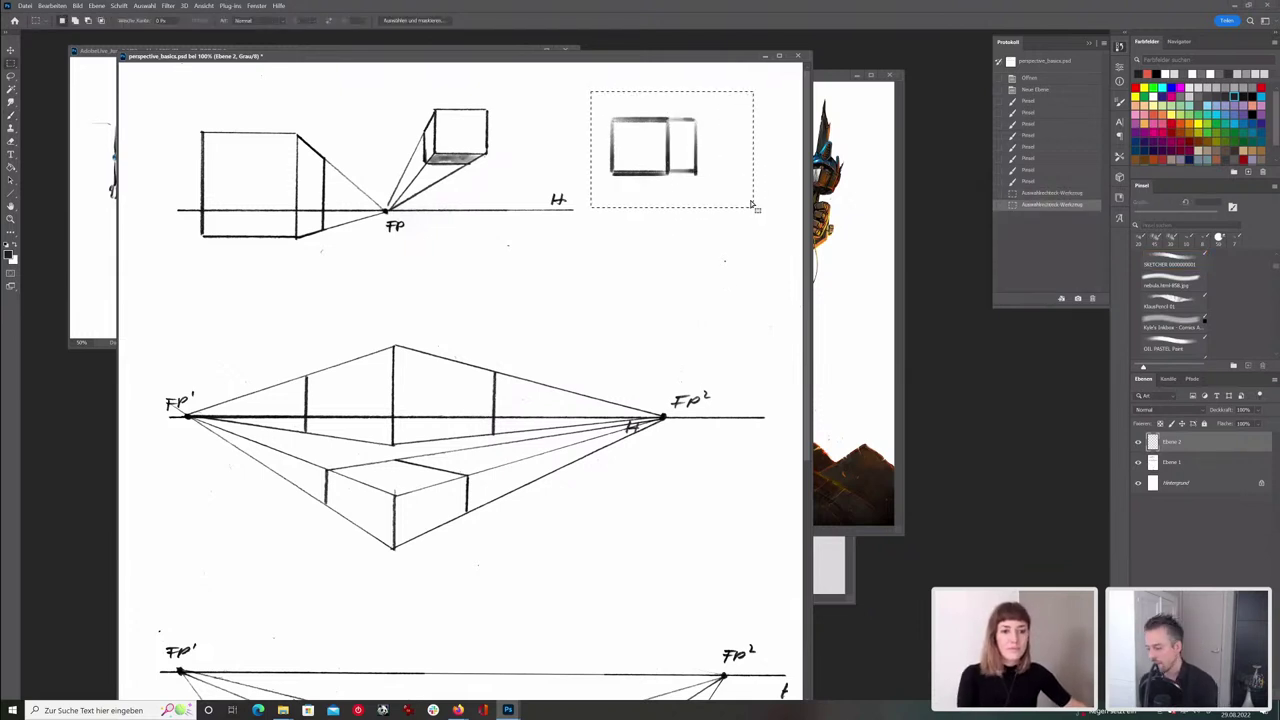
key(Delete)
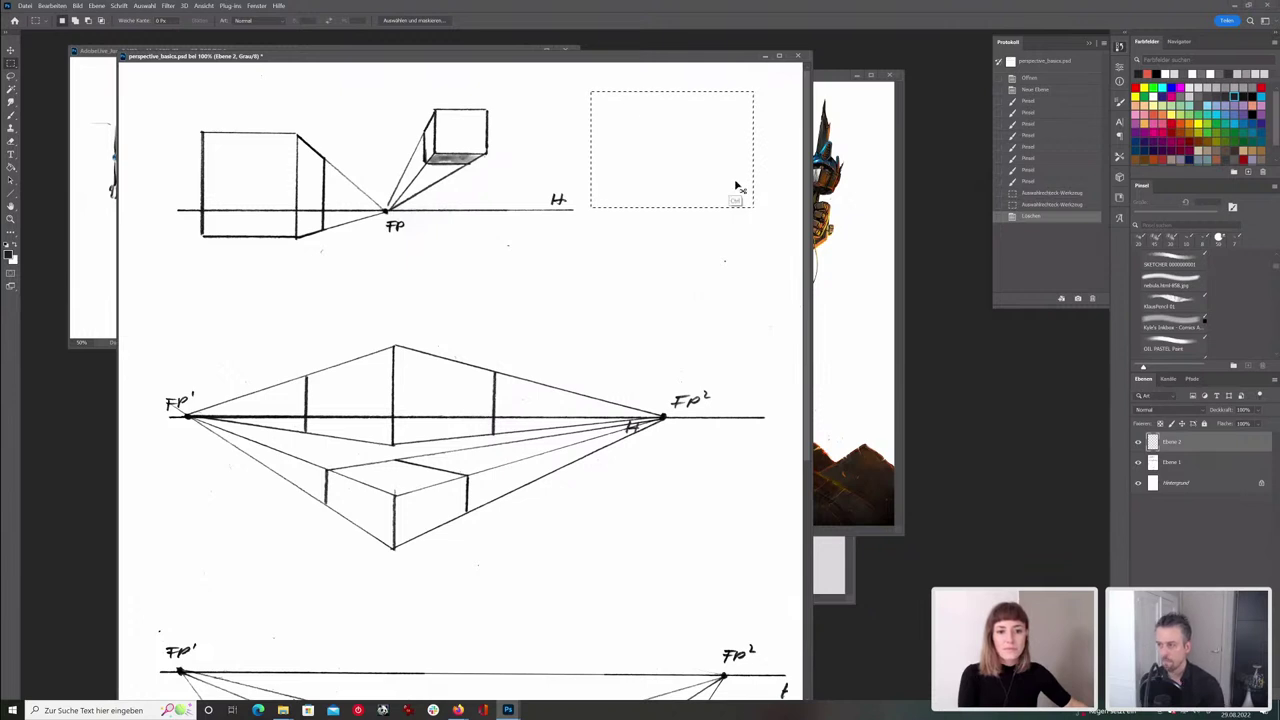
key(ctrl+d)
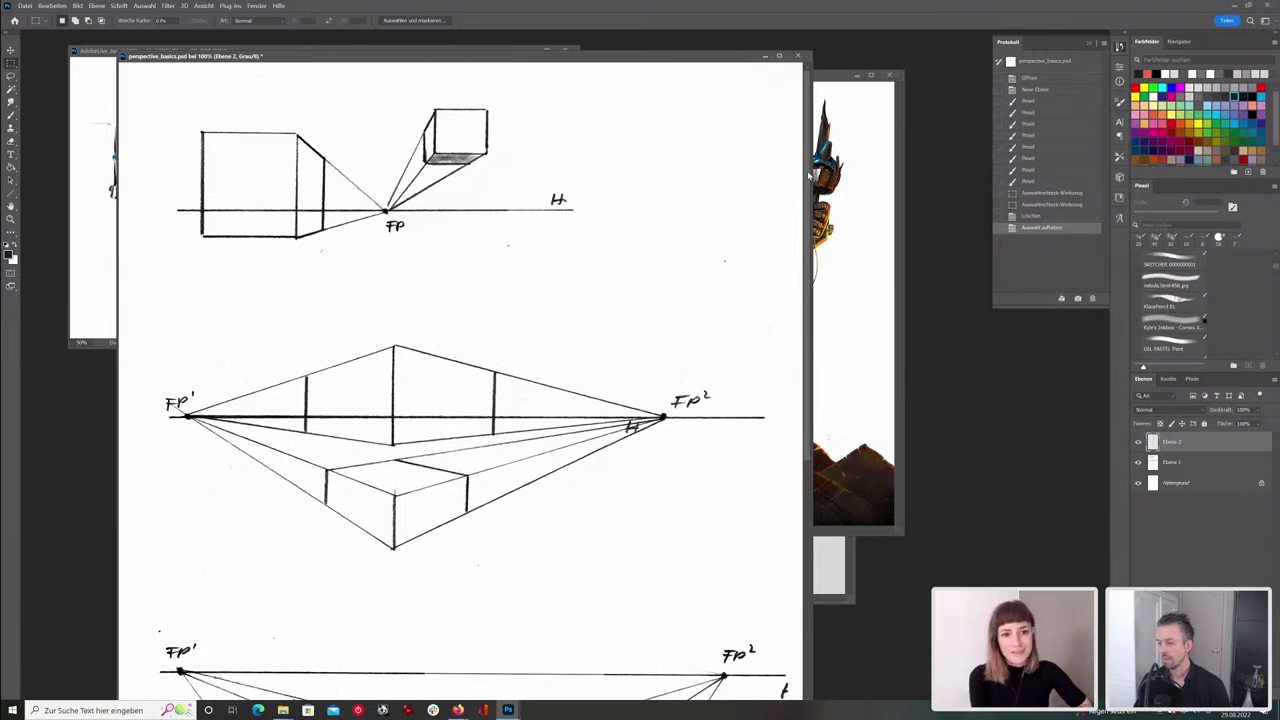
- Draw a trial mark above the two-point box with a 10 px brush and undo it
mouse_move(808, 177)
mouse_down()
mouse_move(807, 259)
mouse_move(810, 222)
mouse_up()
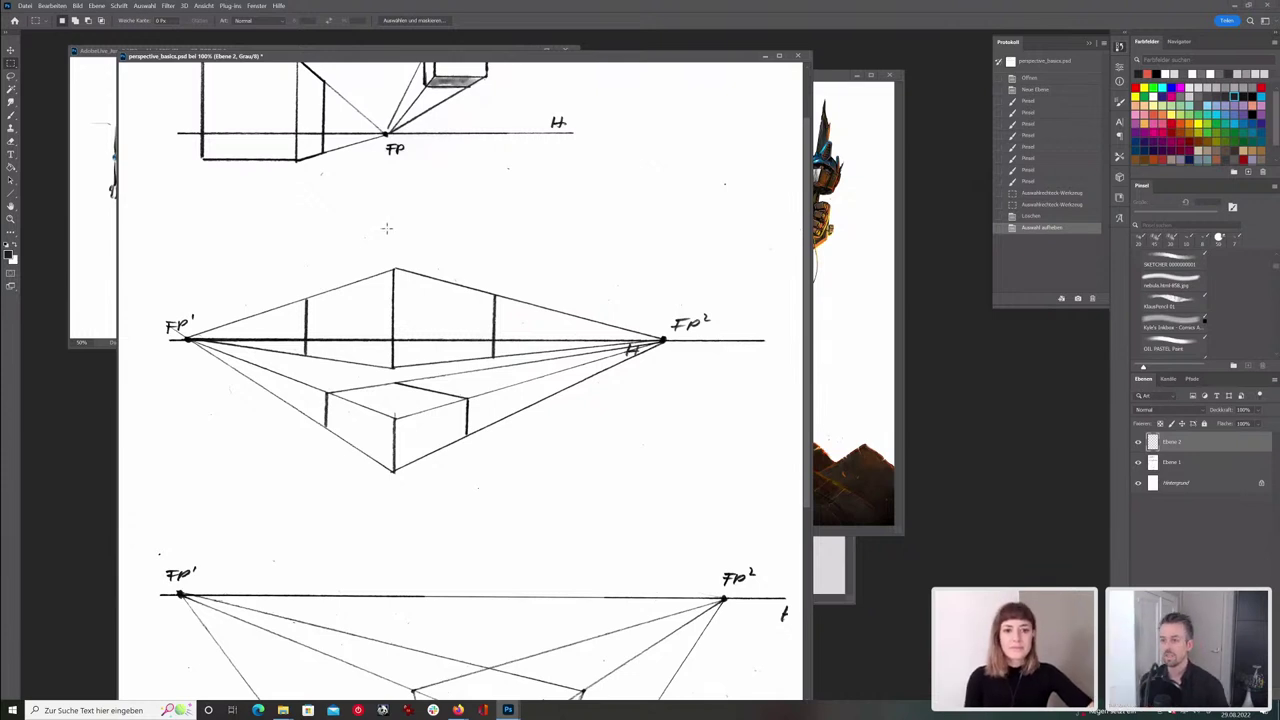
key(b)
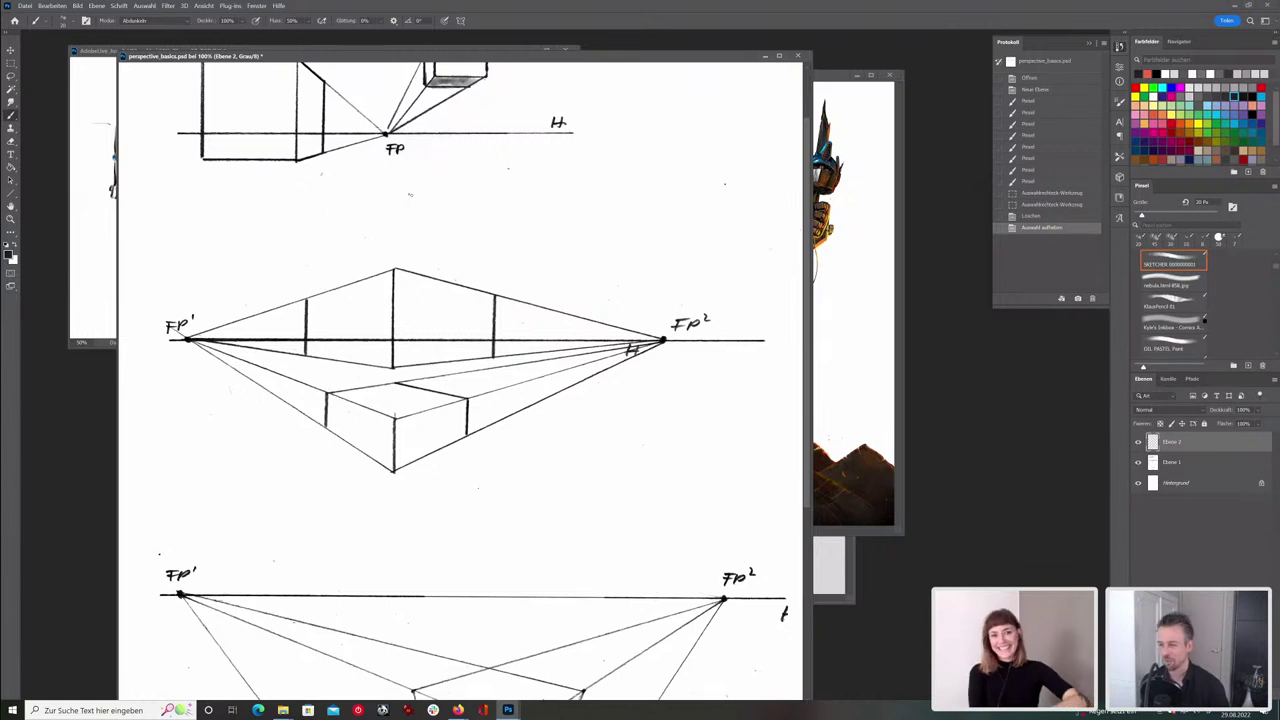
drag(807, 251, 807, 247)
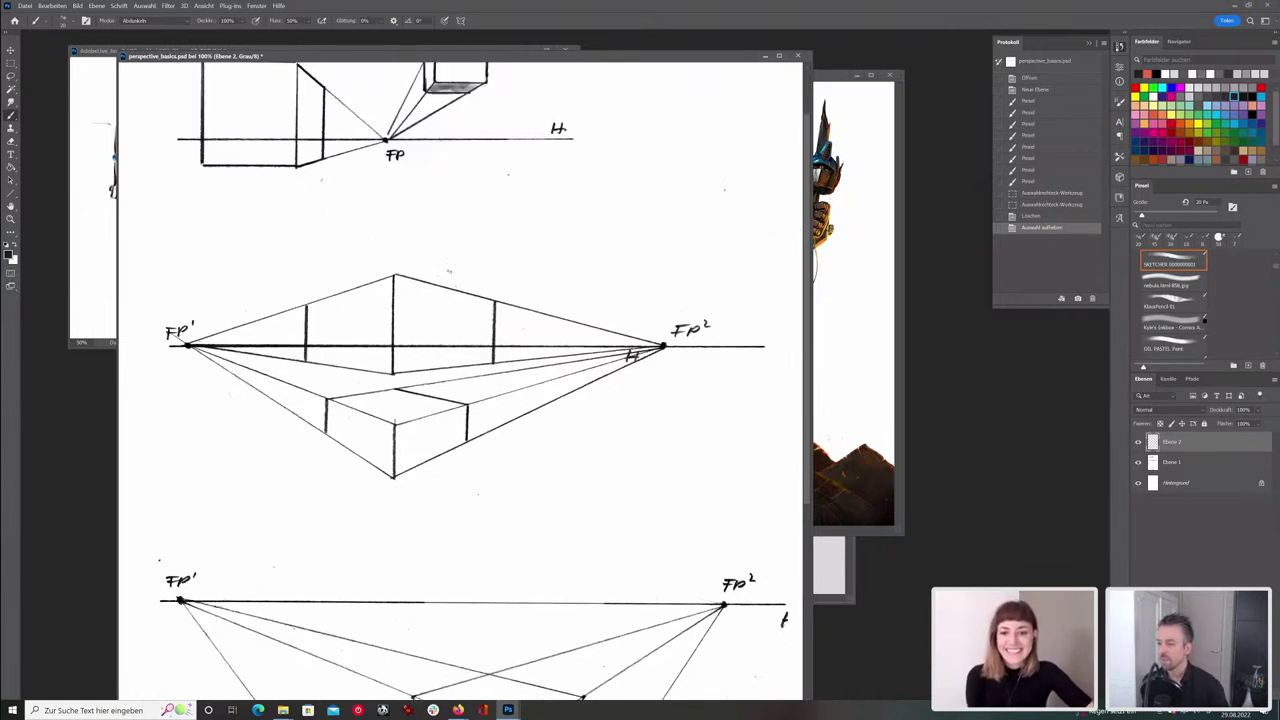
key([)
mouse_move(483, 239)
mouse_down()
mouse_move(456, 279)
mouse_move(467, 268)
mouse_up()
key(ctrl+z)
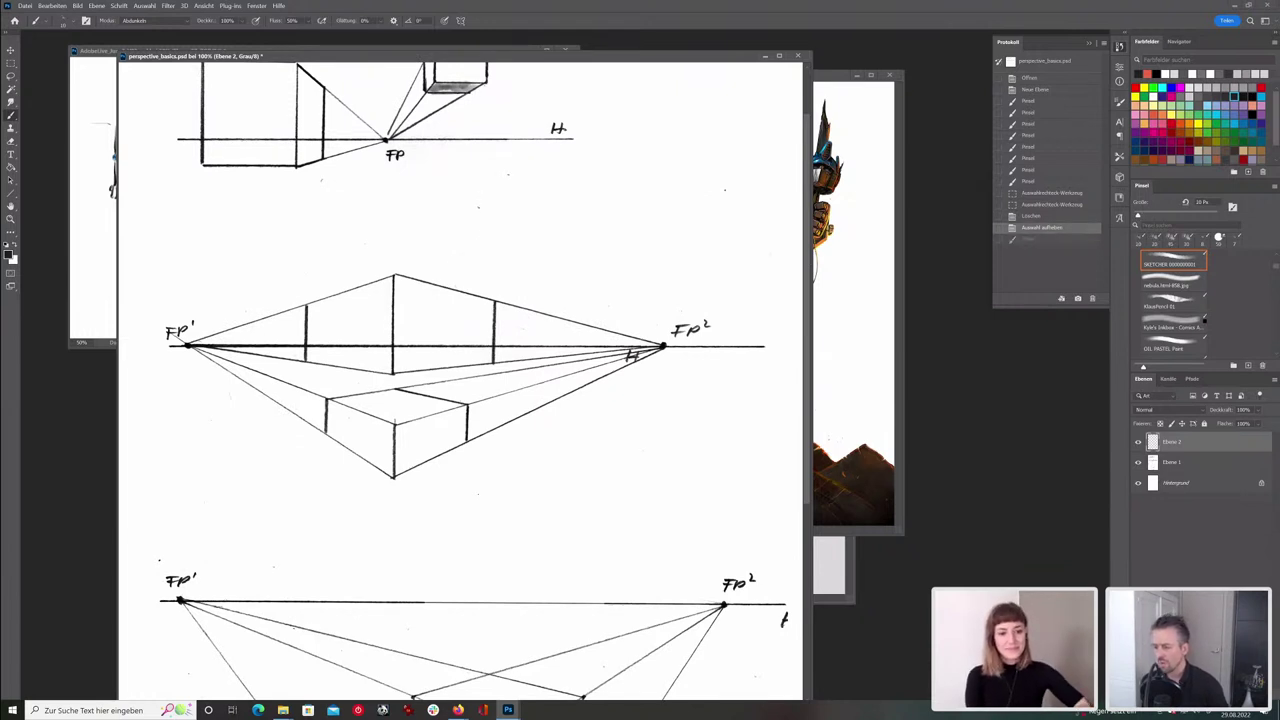
- Thicken the upper two-point box's centre and FP1-side verticals with a 20 px brush, and revert through the history to the deselected state
key(])
drag(393, 268, 393, 385)
drag(306, 278, 306, 362)
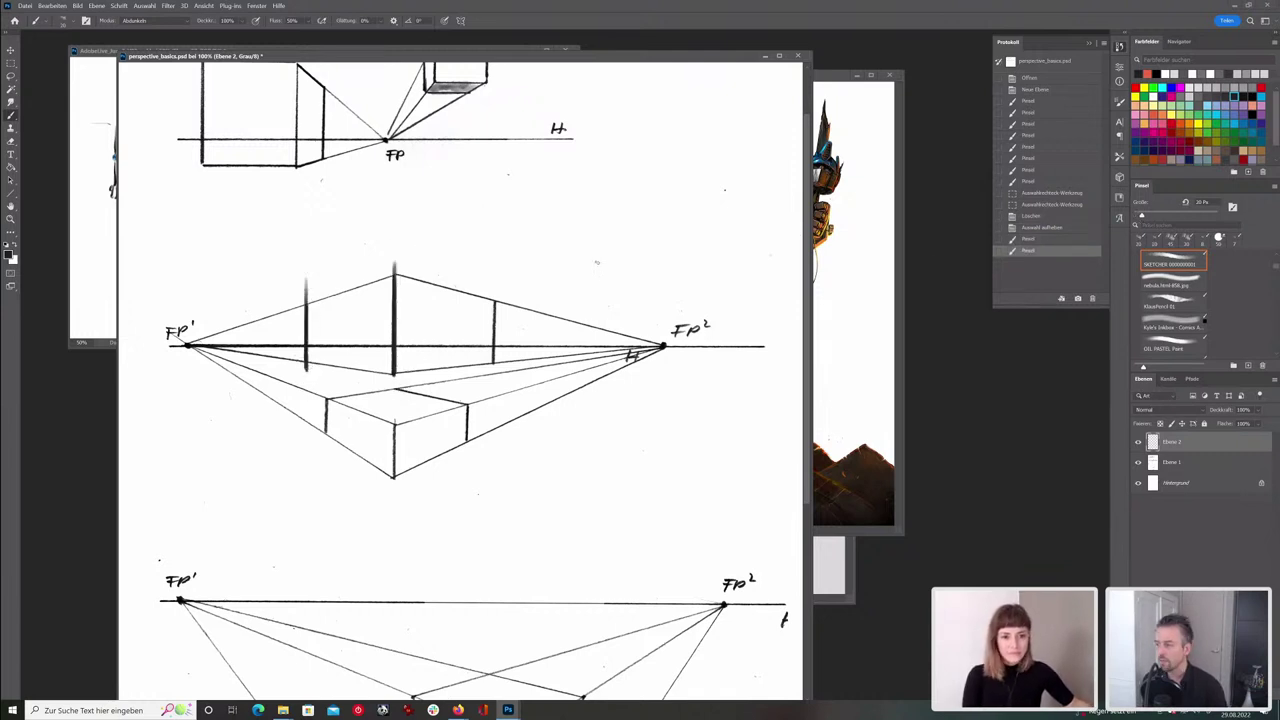
click(1040, 228)
- Trace the upper two-point box's top edge towards the vanishing point FP2 and undo the stroke
drag(808, 247, 803, 296)
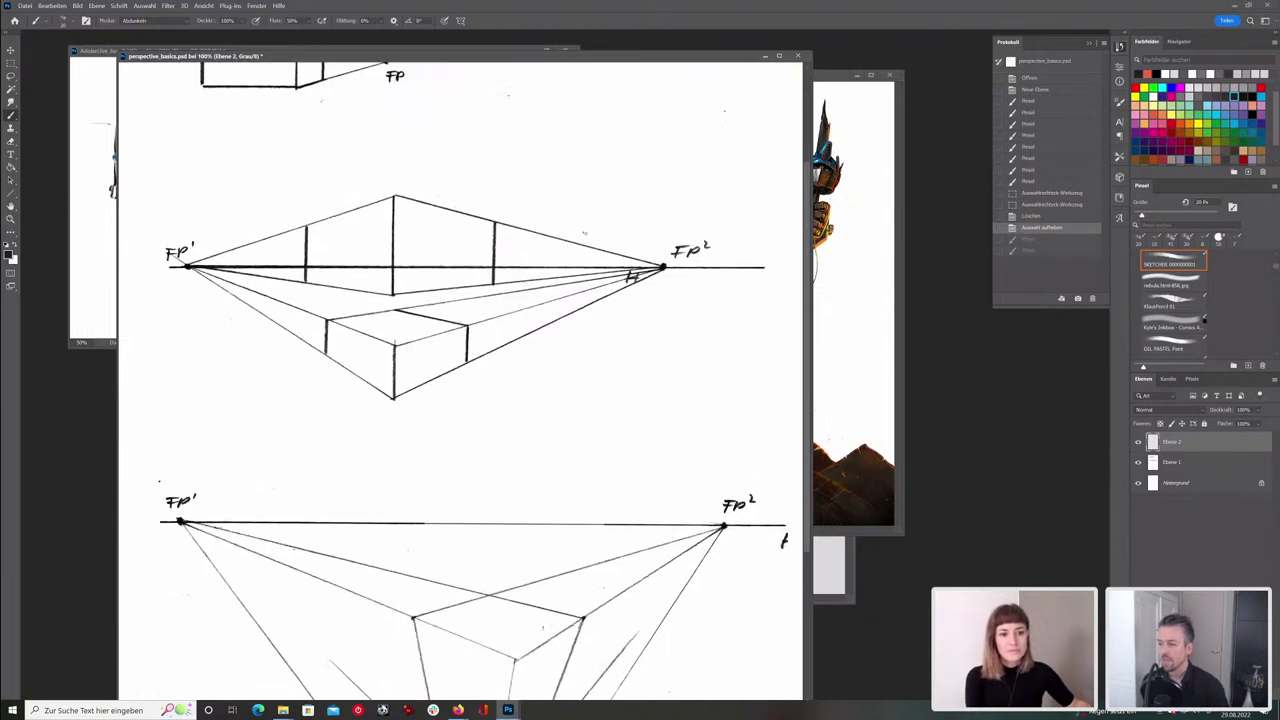
drag(407, 201, 628, 268)
key(ctrl+z)
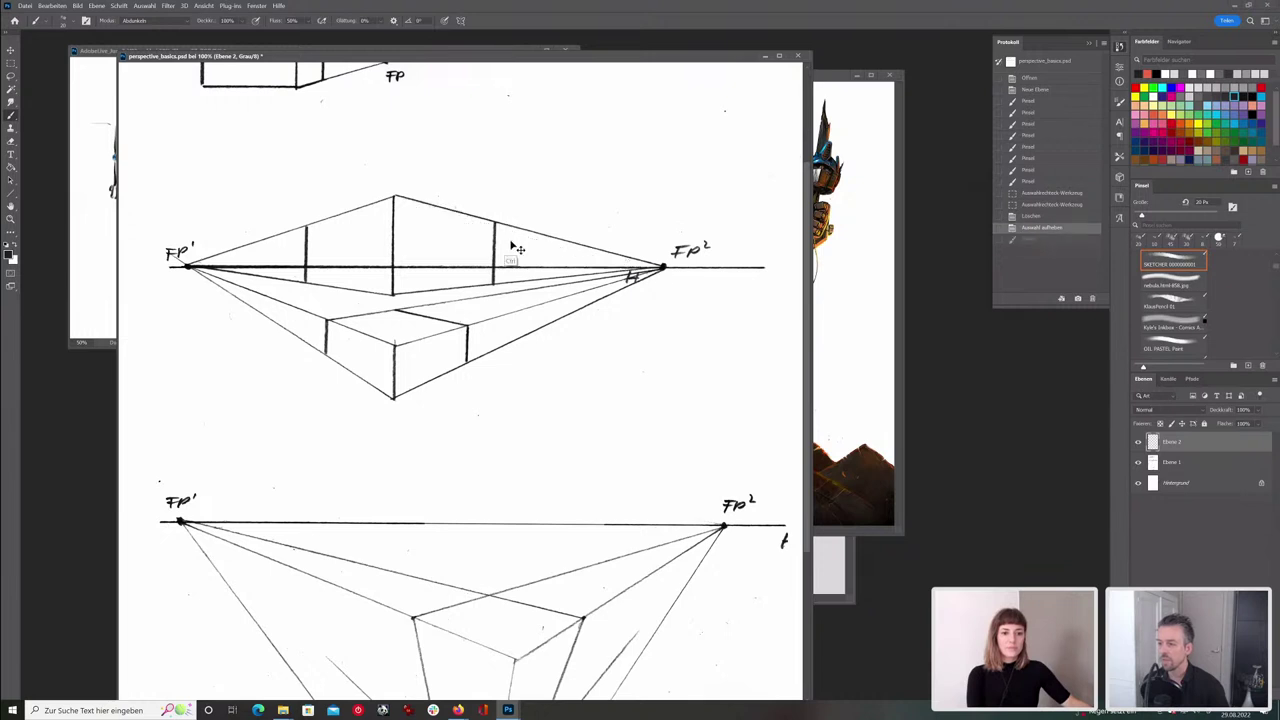
- Sketch the hidden back edge of the upper two-point box from its FP2-side vertical towards FP1 with a 10 px brush
key(bracketleft)
click(188, 267)
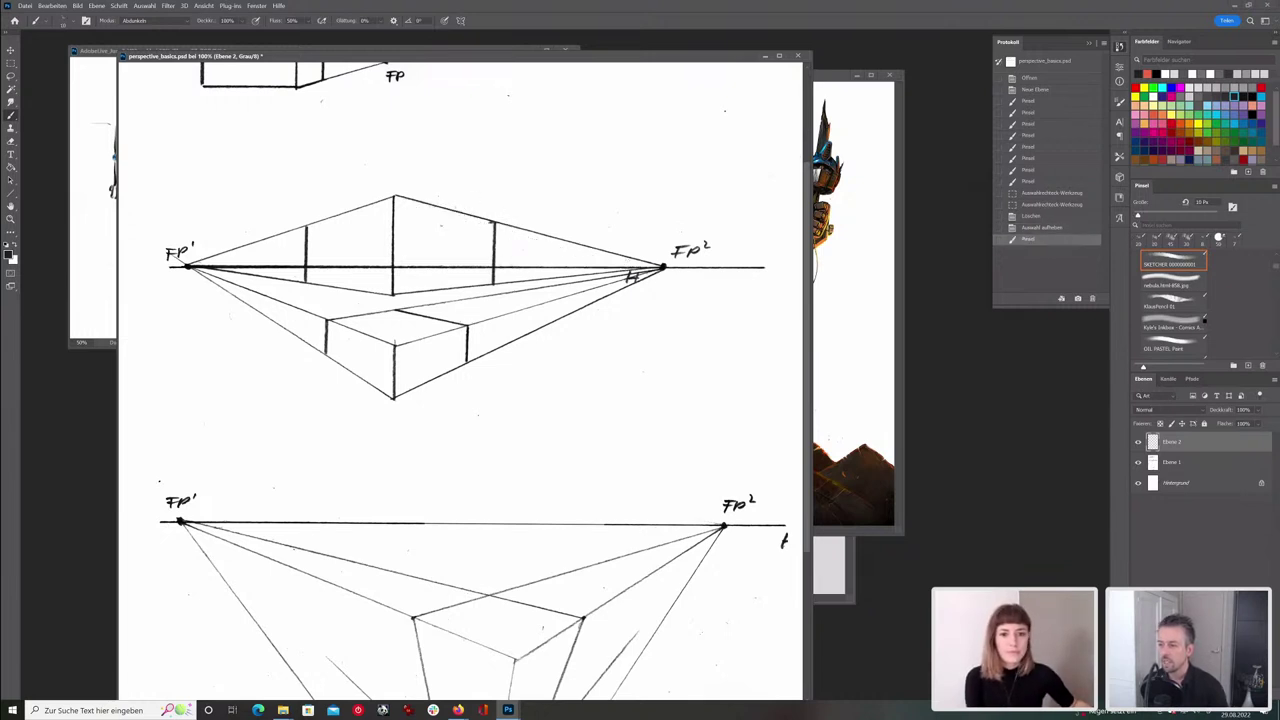
shift+click(188, 267)
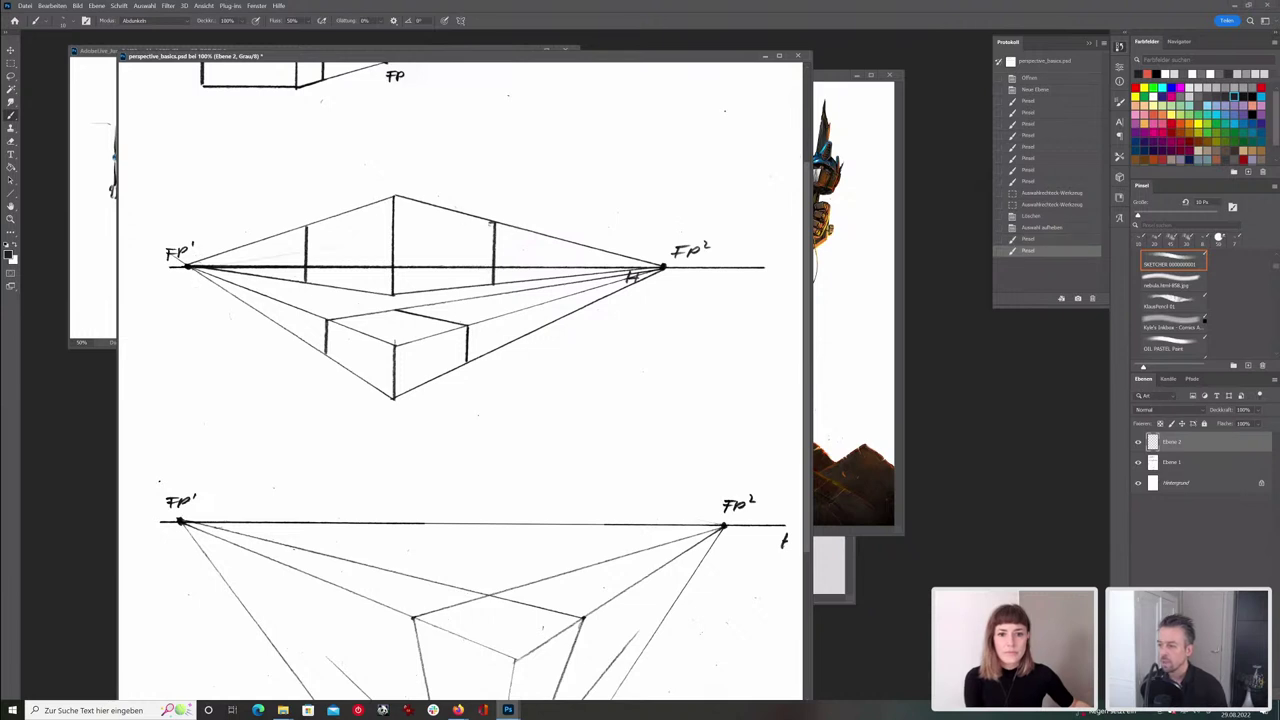
drag(484, 224, 478, 225)
drag(474, 225, 468, 226)
drag(464, 227, 438, 231)
drag(433, 231, 427, 232)
drag(423, 233, 399, 236)
drag(393, 237, 387, 238)
drag(382, 239, 343, 245)
drag(338, 245, 321, 248)
drag(316, 248, 310, 249)
drag(304, 250, 287, 253)
click(309, 228)
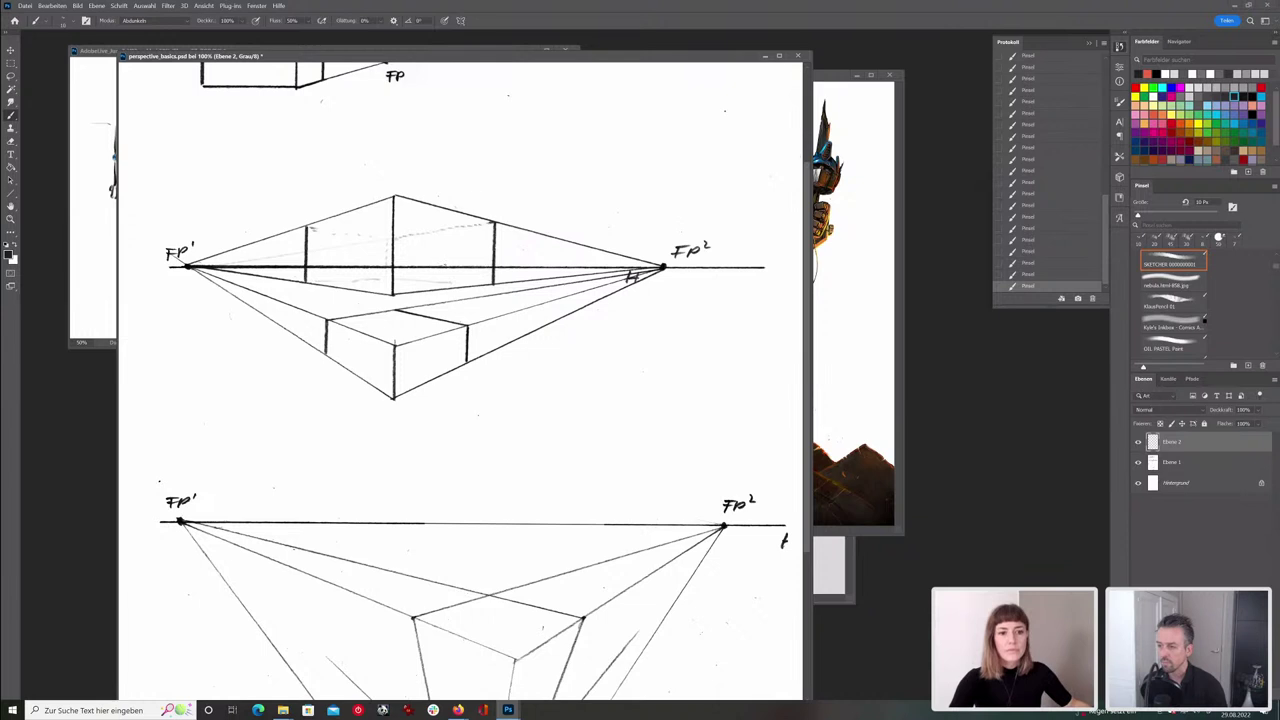
- Erase the hidden-edge strokes inside the upper two-point box, and undo a trial brush stroke across its FP2-side top edge
key(e)
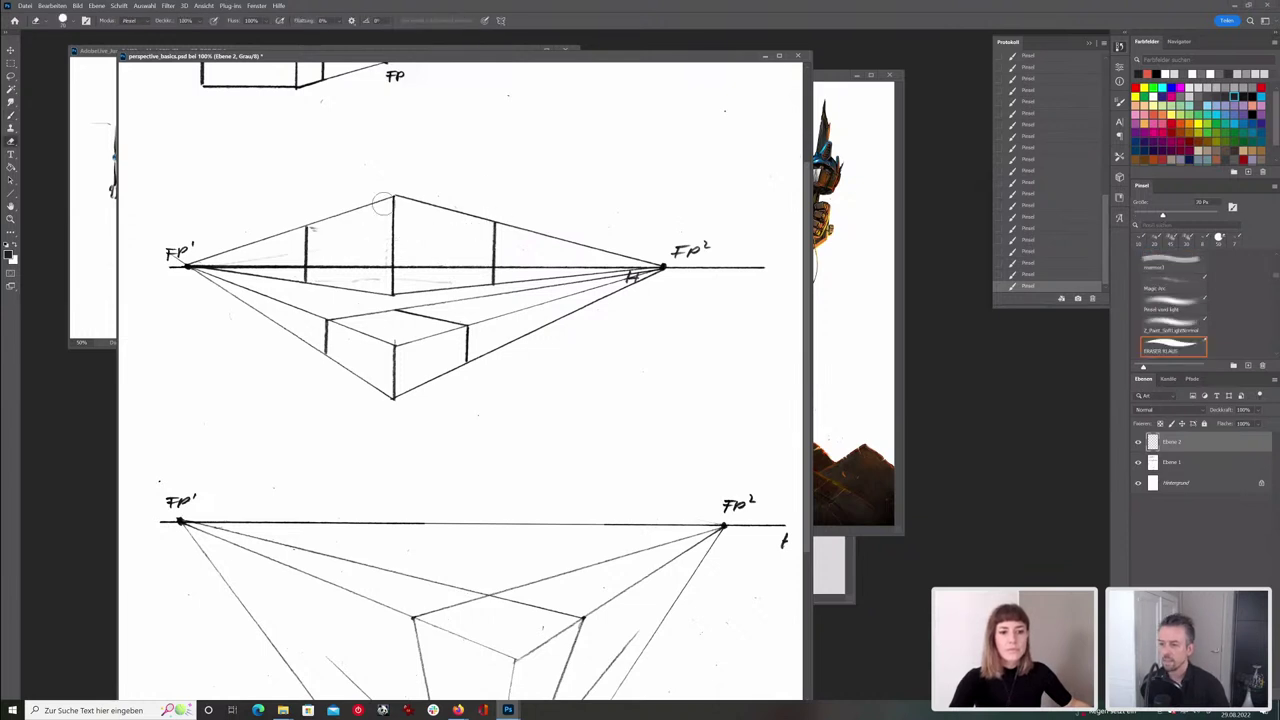
mouse_move(302, 237)
mouse_down()
mouse_move(387, 255)
mouse_move(481, 307)
mouse_up()
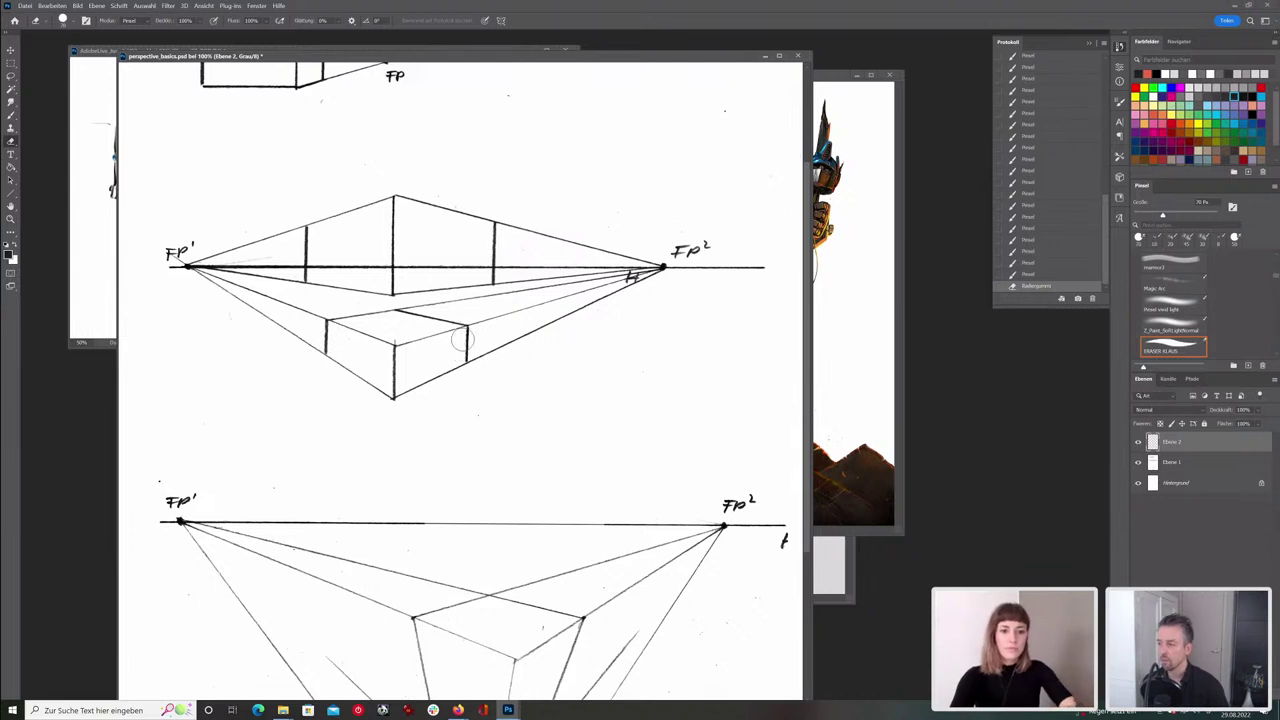
click(11, 115)
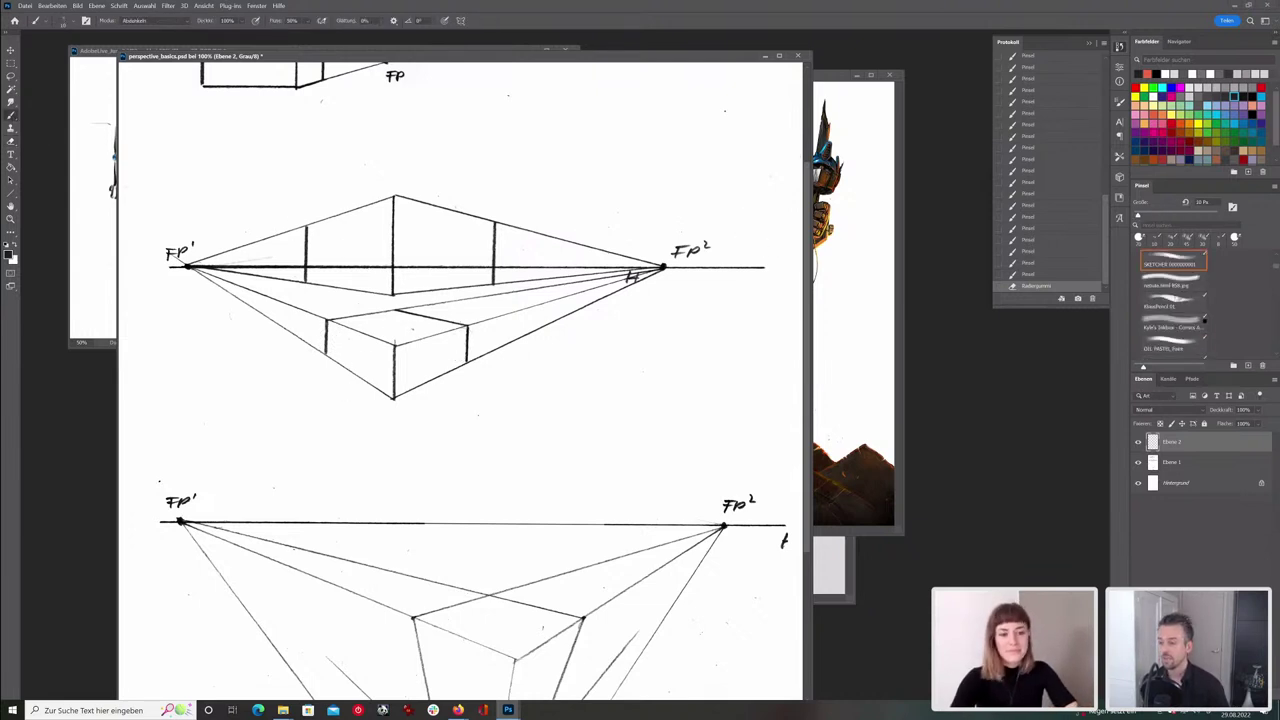
drag(468, 196, 432, 226)
key(ctrl+z)
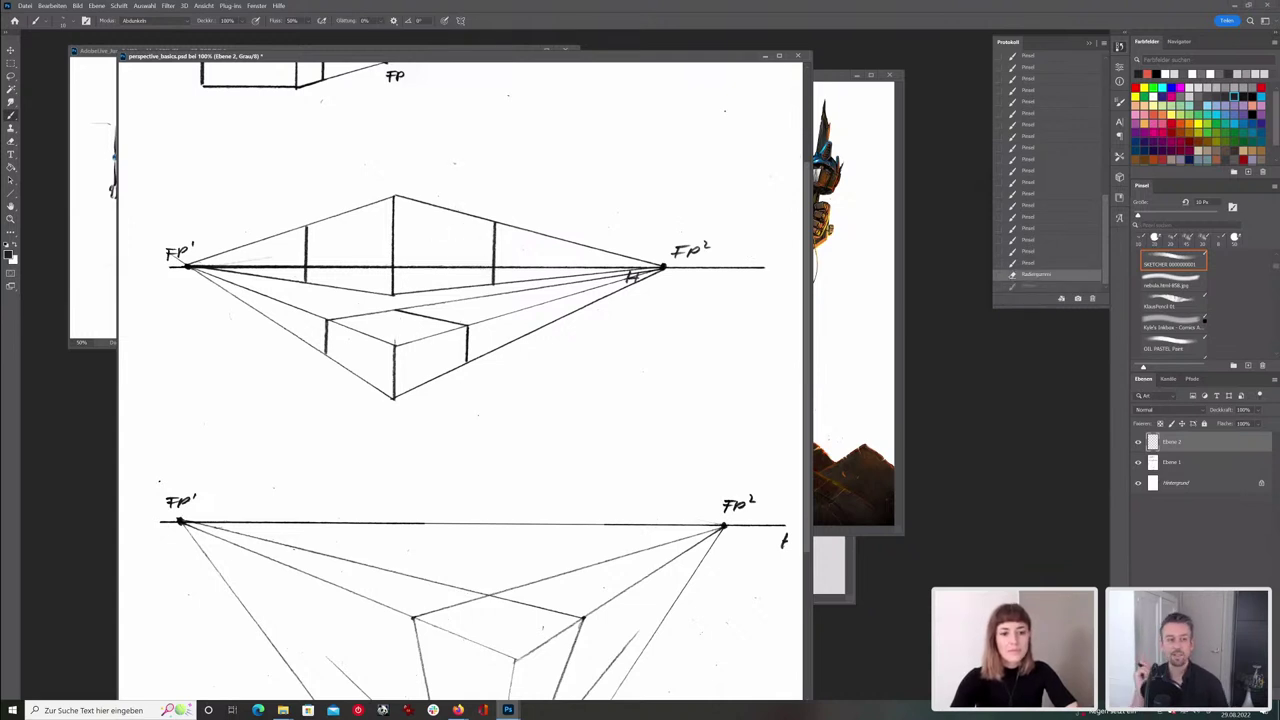
- Draw a downward arrow to the horizon line beside FP2 and erase it
mouse_move(740, 220)
mouse_down()
mouse_move(742, 268)
mouse_move(733, 258)
mouse_up()
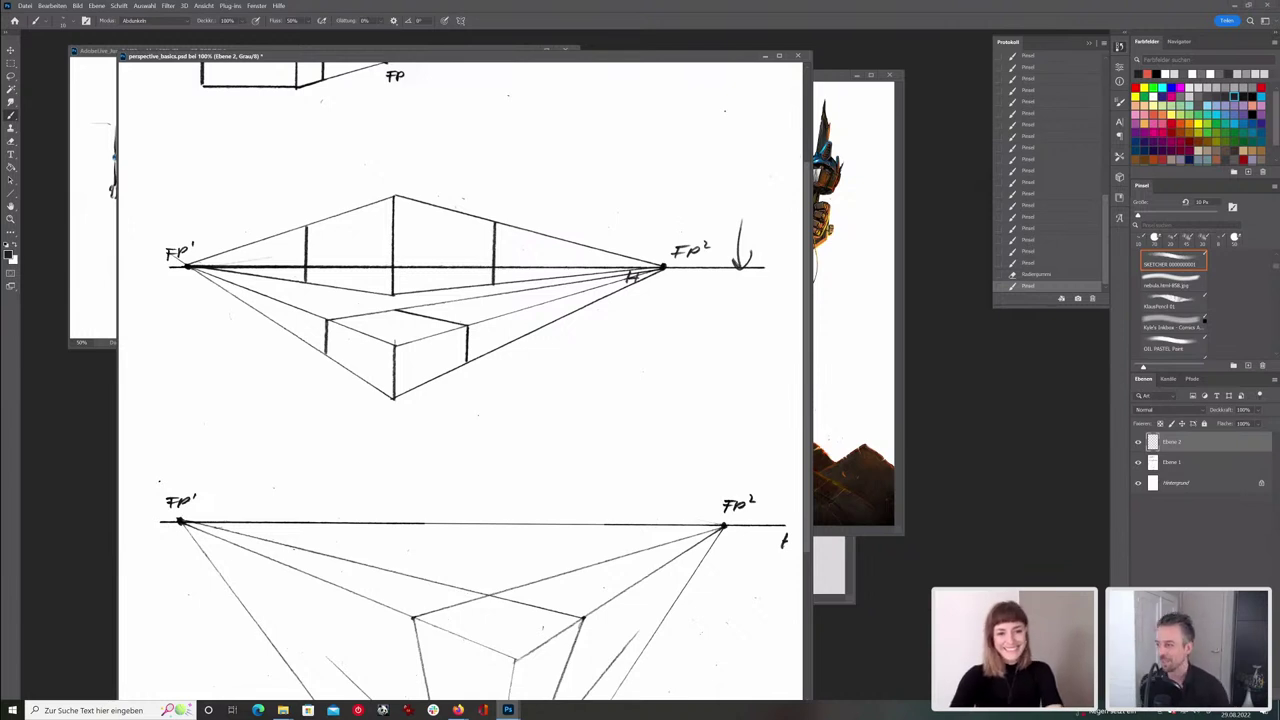
key(e)
drag(742, 258, 737, 222)
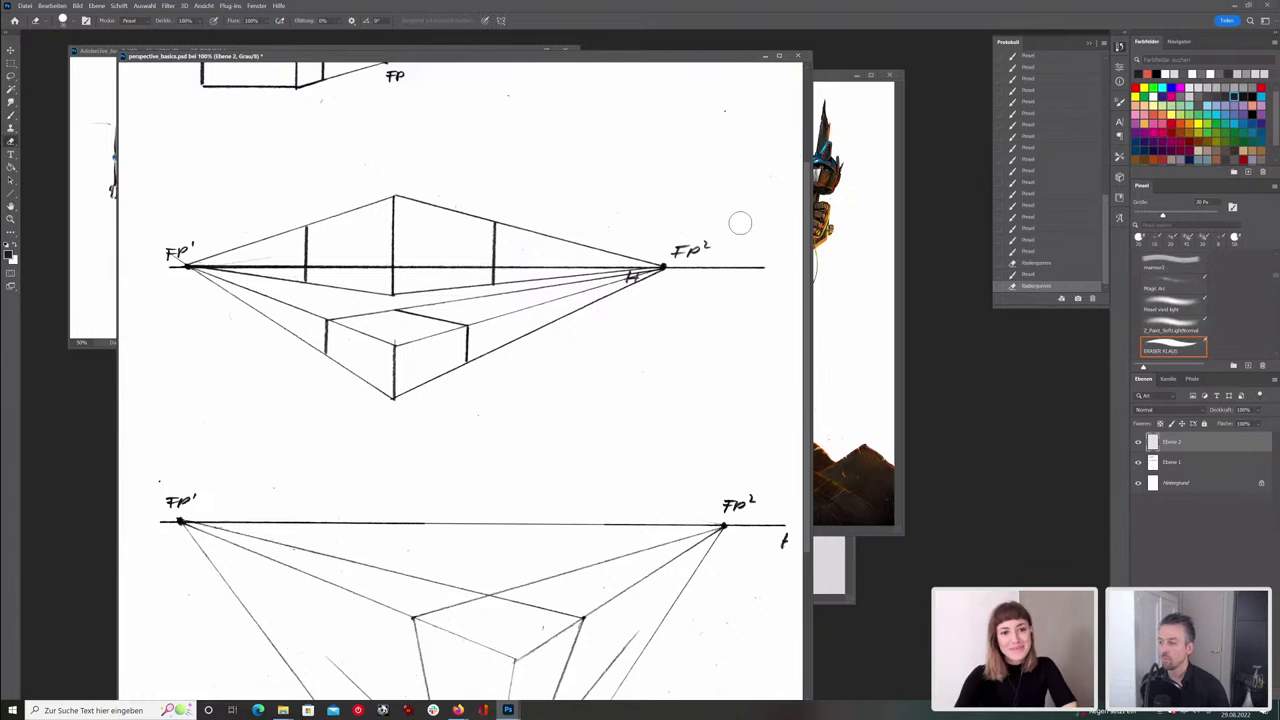
- Brush trial marks across the lower two-point box's near corner and along the horizon line, undoing each one
click(12, 116)
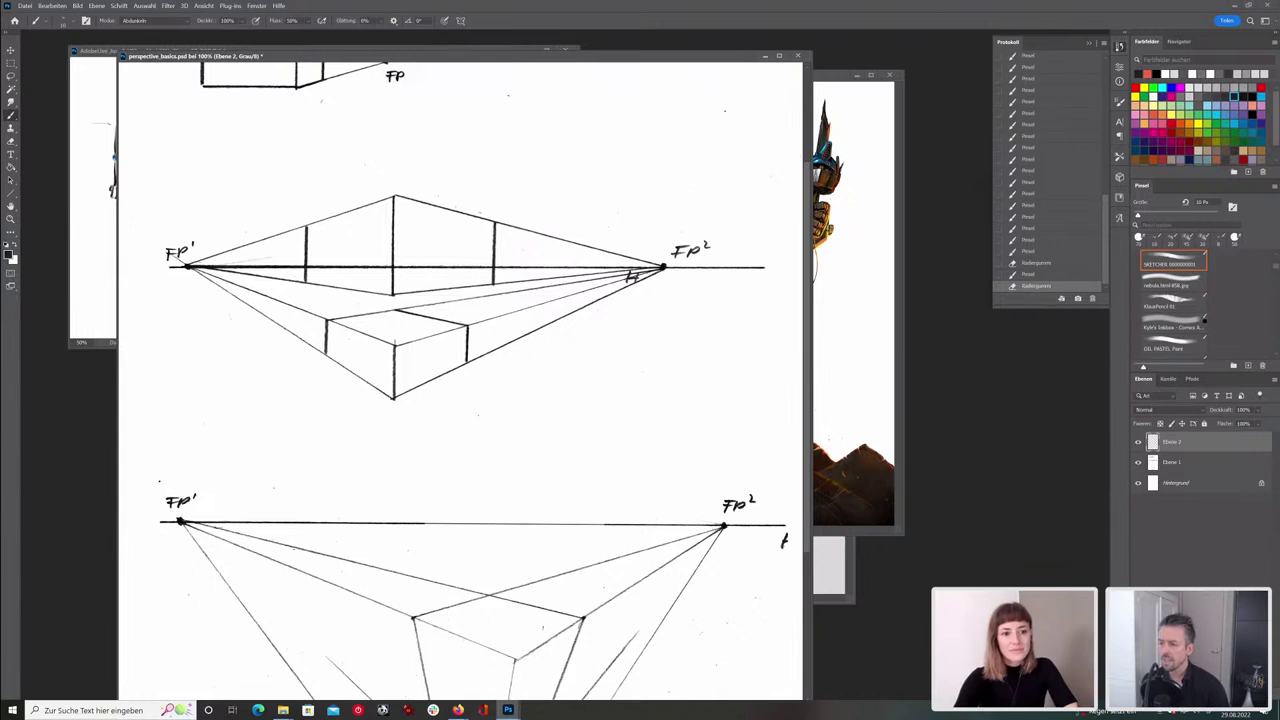
drag(380, 350, 420, 350)
key(ctrl+z)
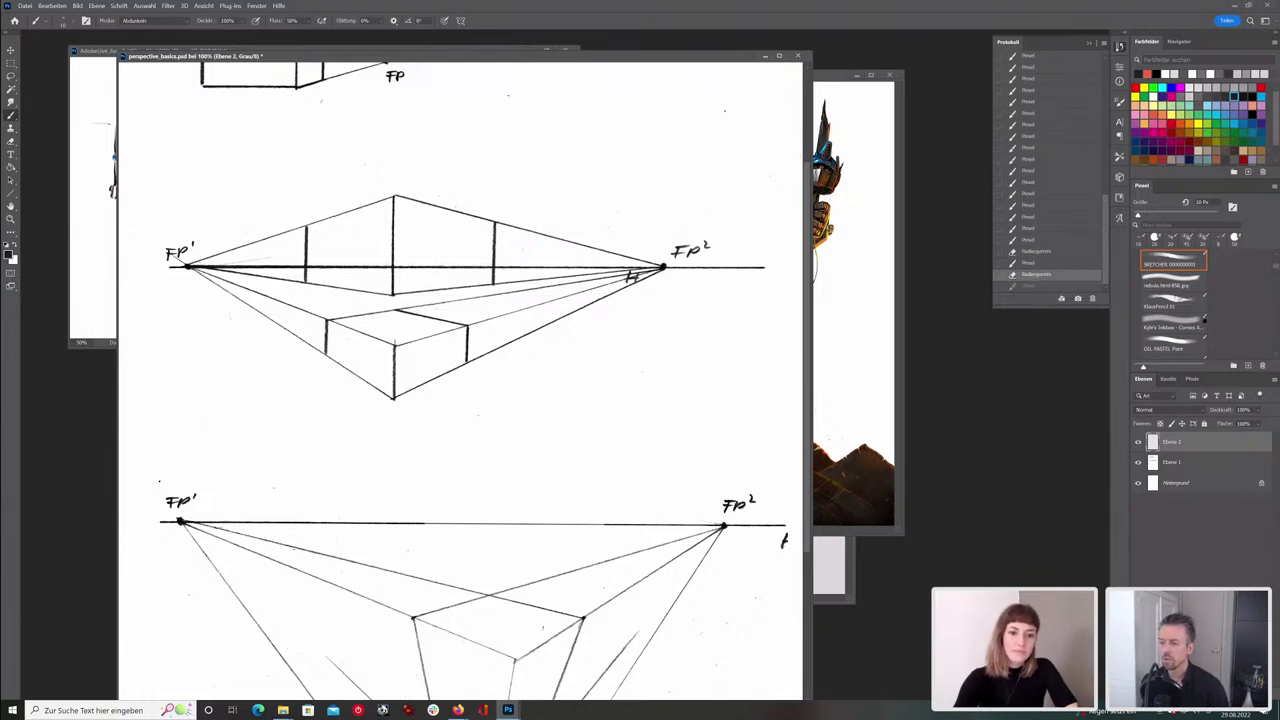
drag(428, 268, 456, 266)
key(ctrl+z)
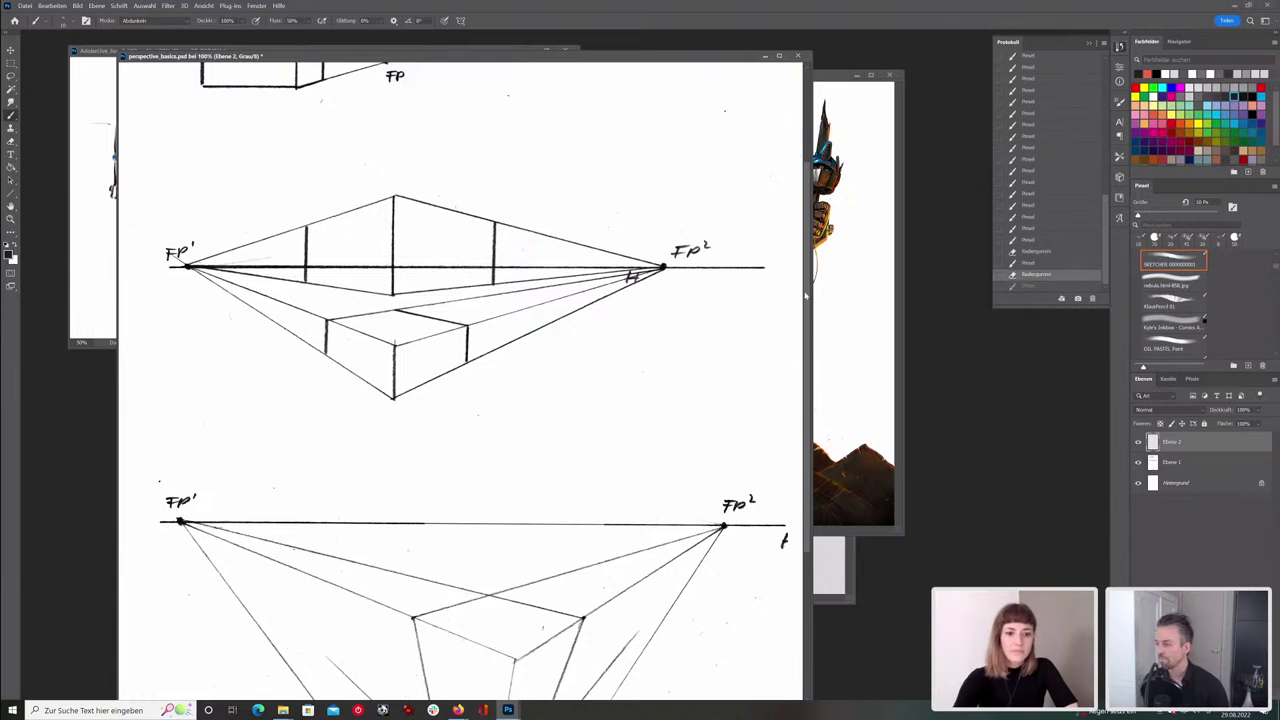
- Draw a trial stroke crossing the horizon above the three-point box and undo it
scroll(805, 295, down, 5)
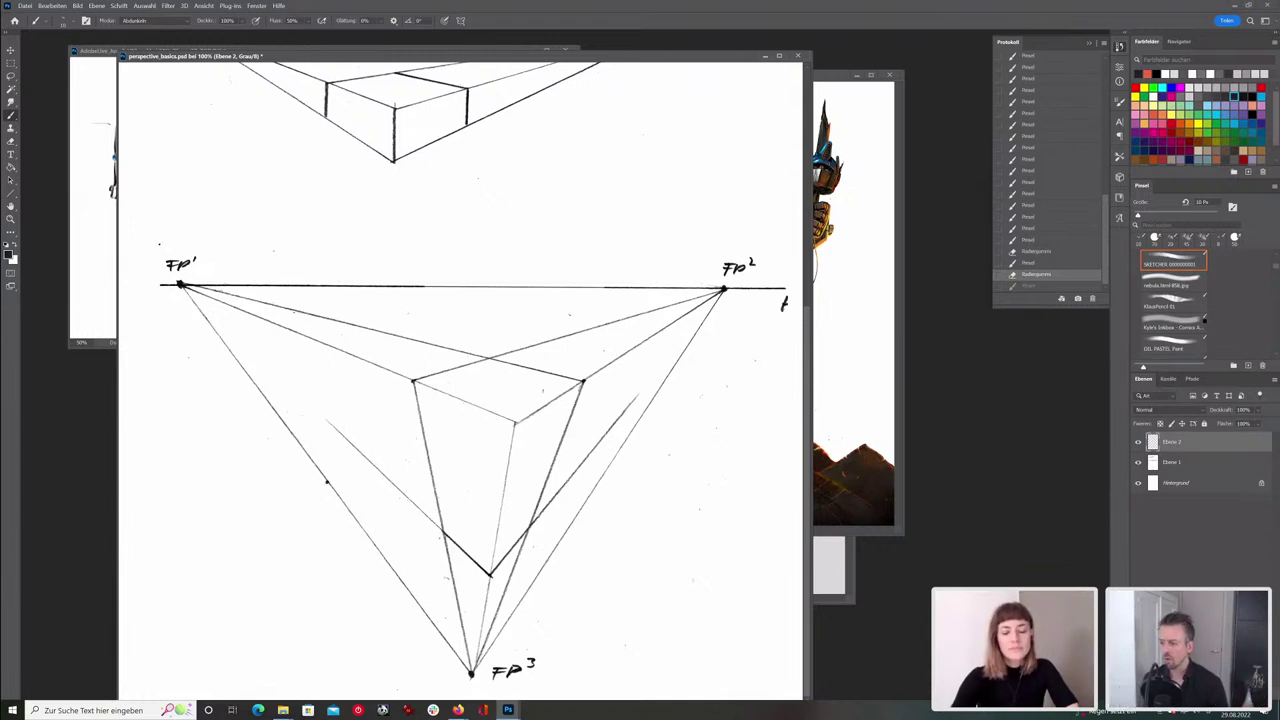
drag(483, 322, 568, 245)
key(ctrl+z)
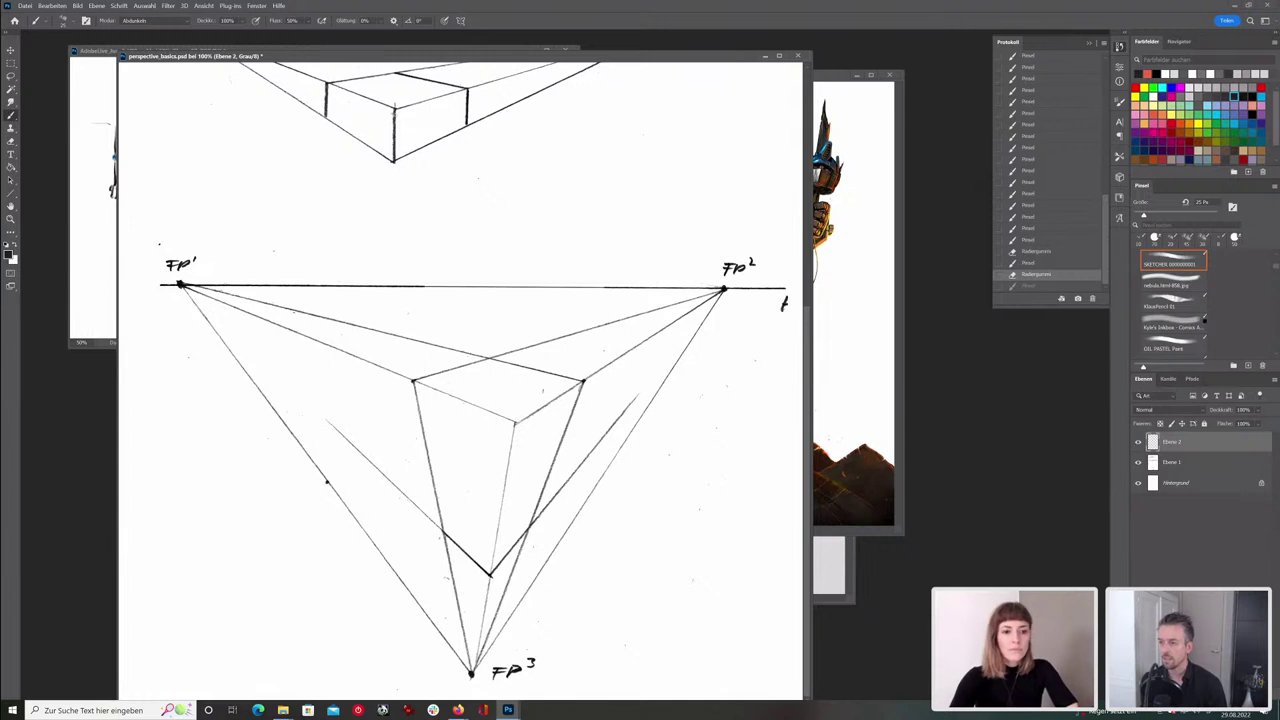
- Thicken the three verticals of the lower two-point box with a 25 px brush and undo the strokes
drag(395, 98, 396, 175)
drag(323, 80, 326, 148)
drag(465, 84, 463, 148)
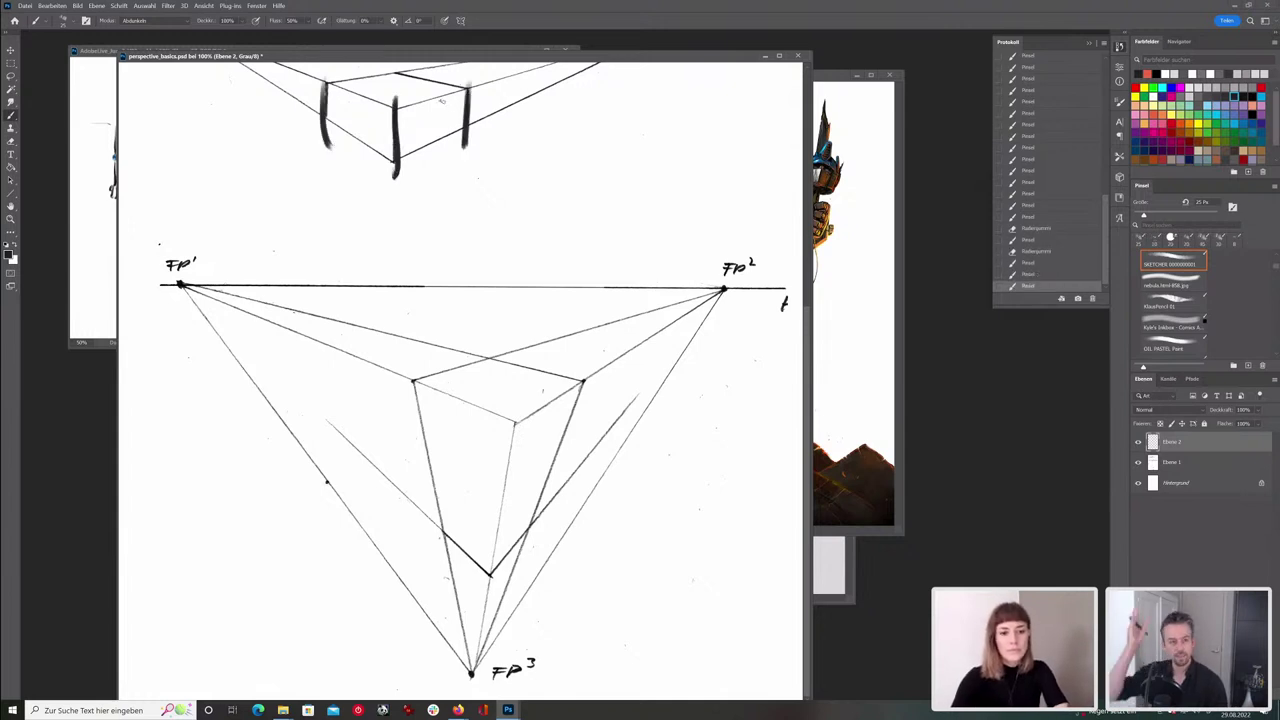
key(ctrl+z)
key(ctrl+z)
key(ctrl+z)
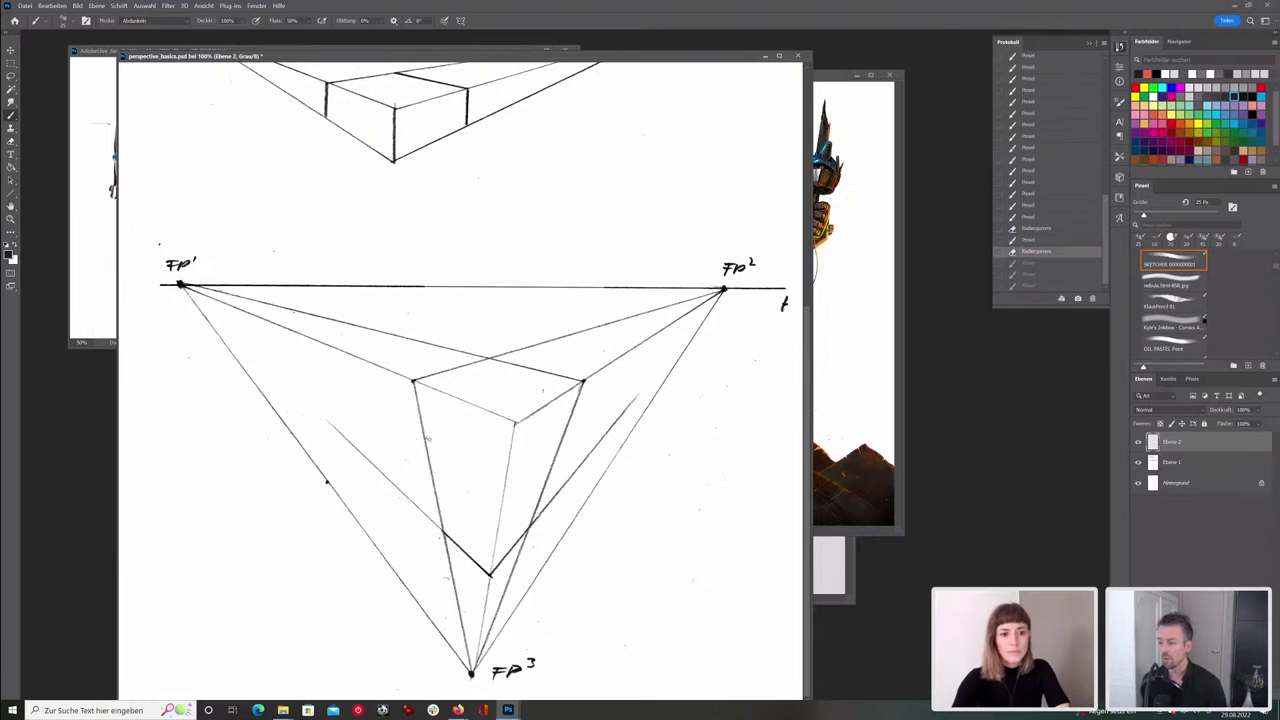
- Mark the vanishing points FP3 and FP1 of the three-point drawing with short strokes, undoing each one
mouse_move(481, 648)
mouse_down()
mouse_move(464, 692)
mouse_move(474, 646)
mouse_up()
key(ctrl+z)
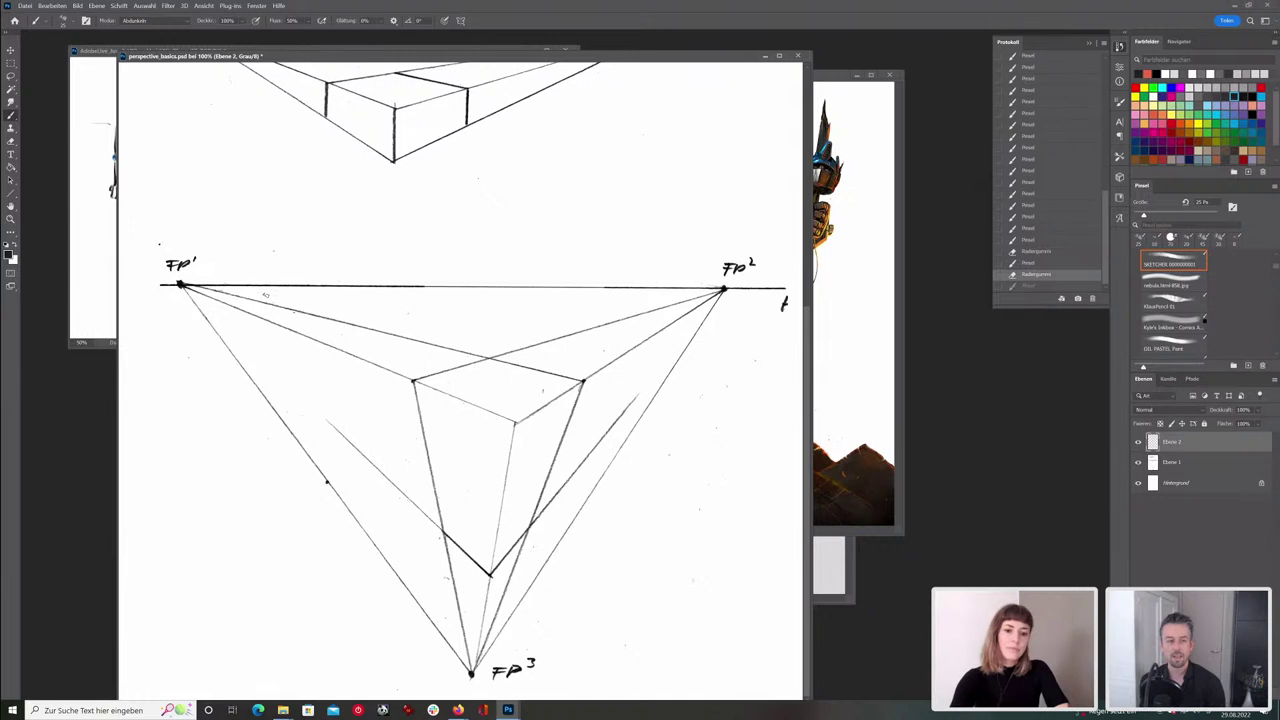
mouse_move(184, 260)
mouse_down()
mouse_move(163, 334)
mouse_move(205, 258)
mouse_up()
key(ctrl+z)
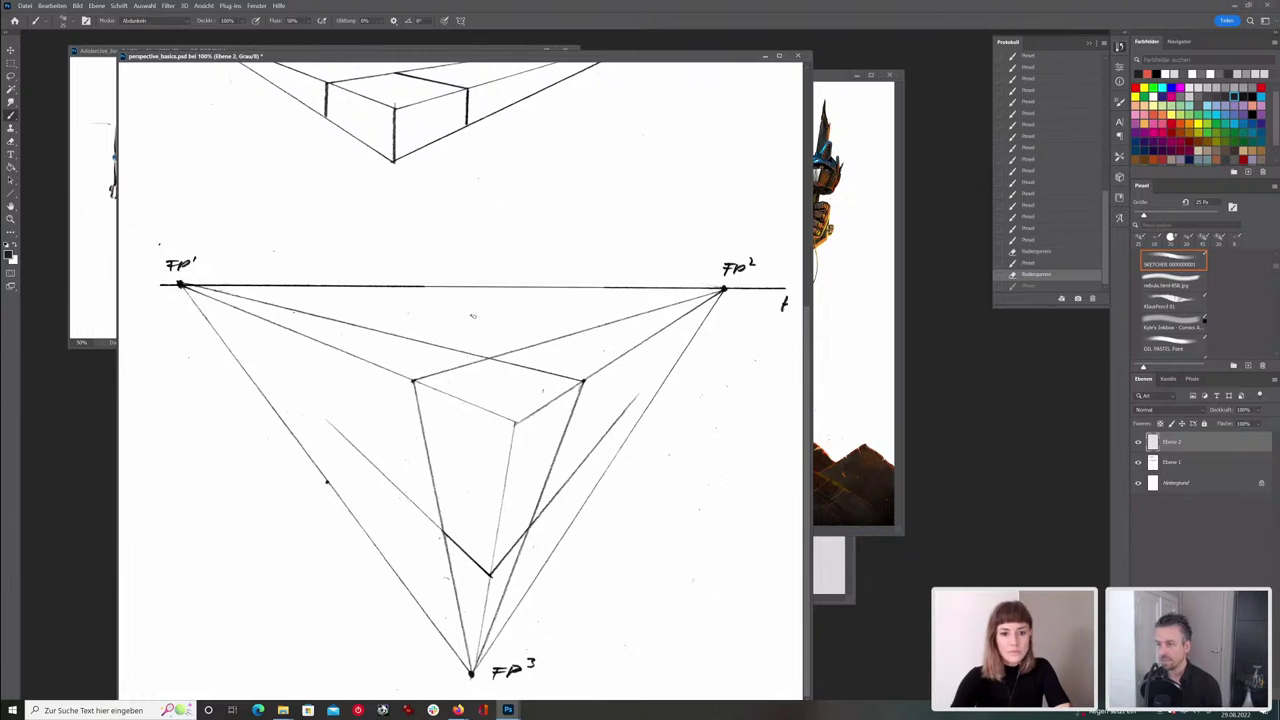
- Clear everything drawn on the layer Ebene 2 and remove the selection
key(ctrl+t)
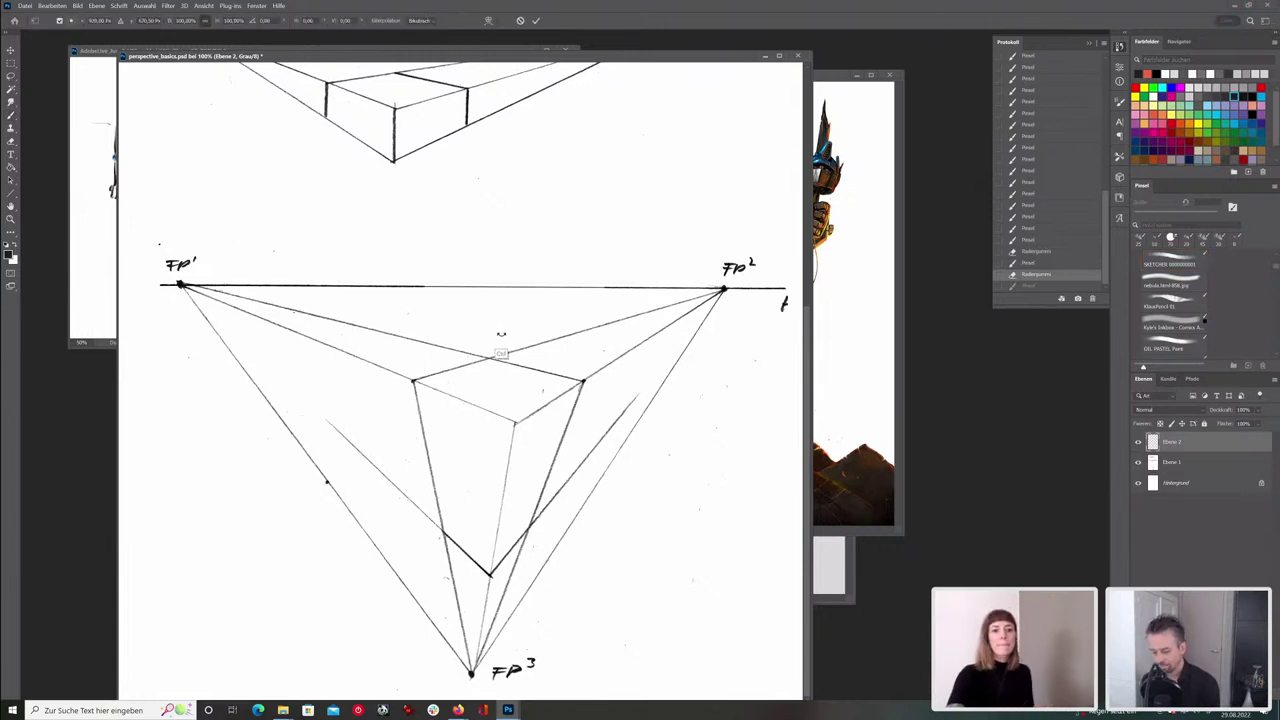
key(Escape)
key(ctrl+a)
key(Delete)
key(ctrl+d)
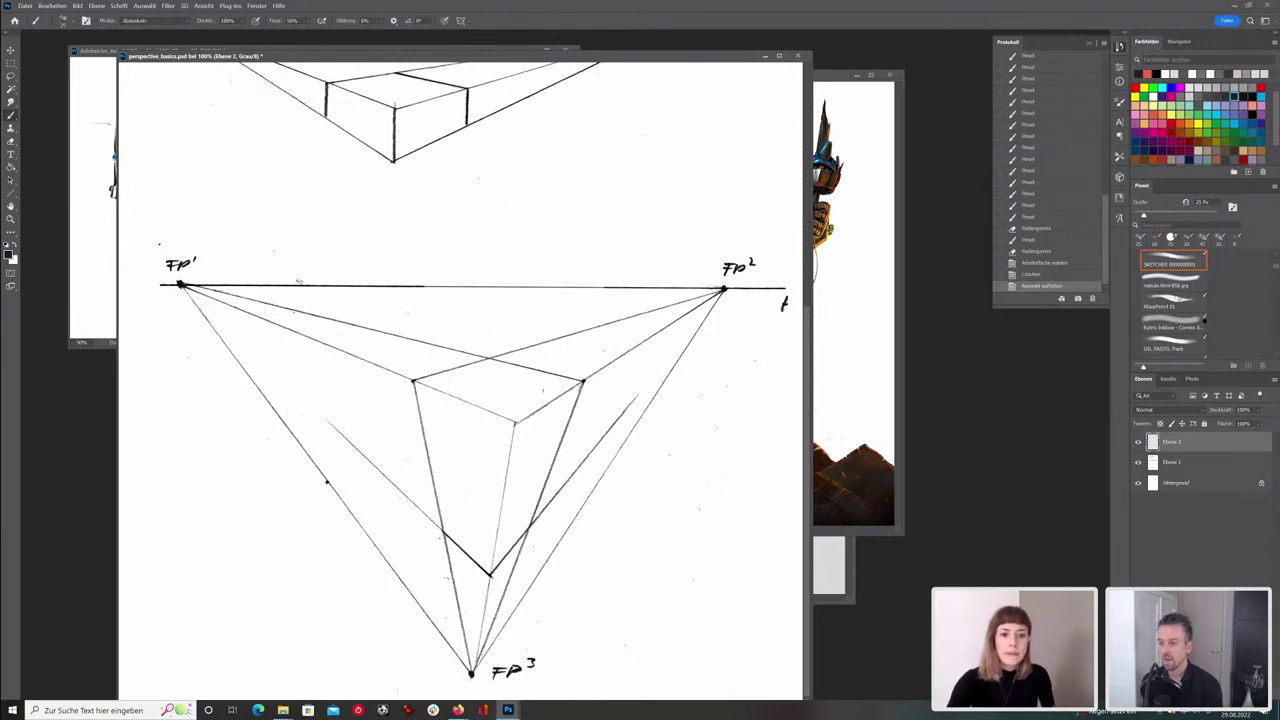
- Draw a thick rectangular picture frame across the three-point horizon with the 25 px brush and erase the side line's overhanging end
drag(261, 258, 263, 400)
mouse_move(264, 248)
mouse_down()
mouse_move(553, 261)
mouse_move(550, 428)
mouse_up()
drag(262, 394, 555, 395)
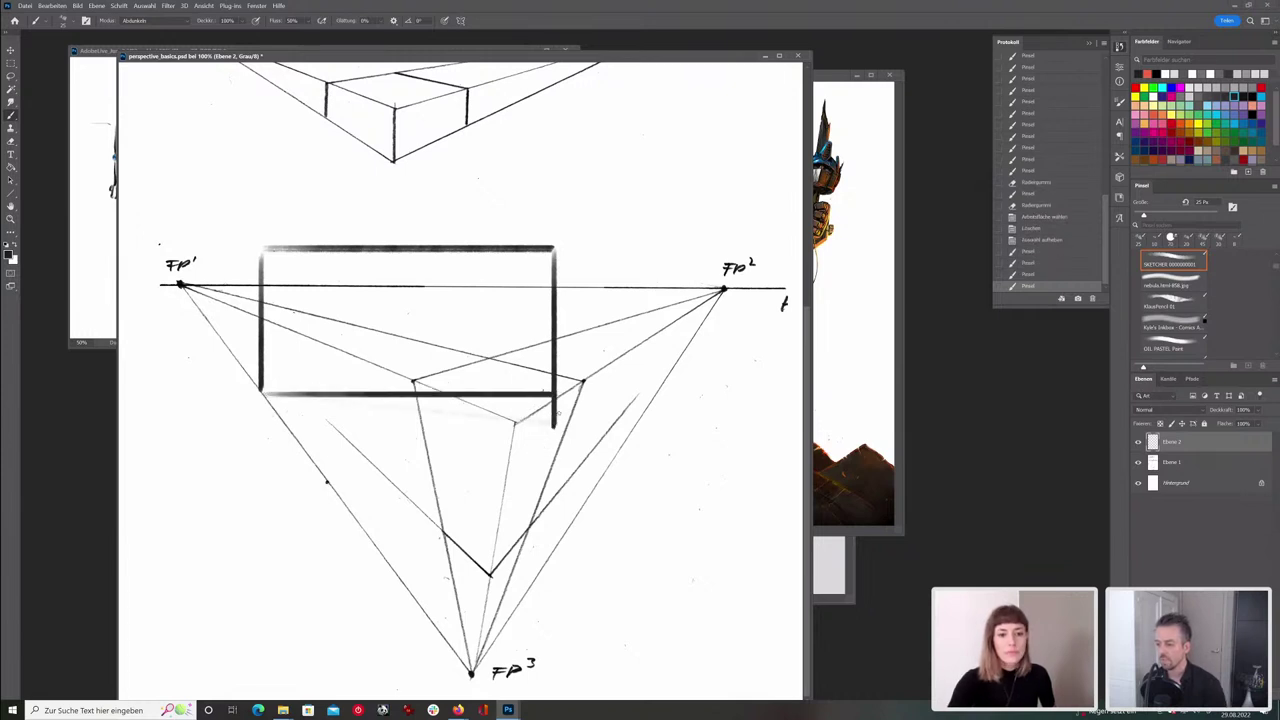
key(e)
click(553, 420)
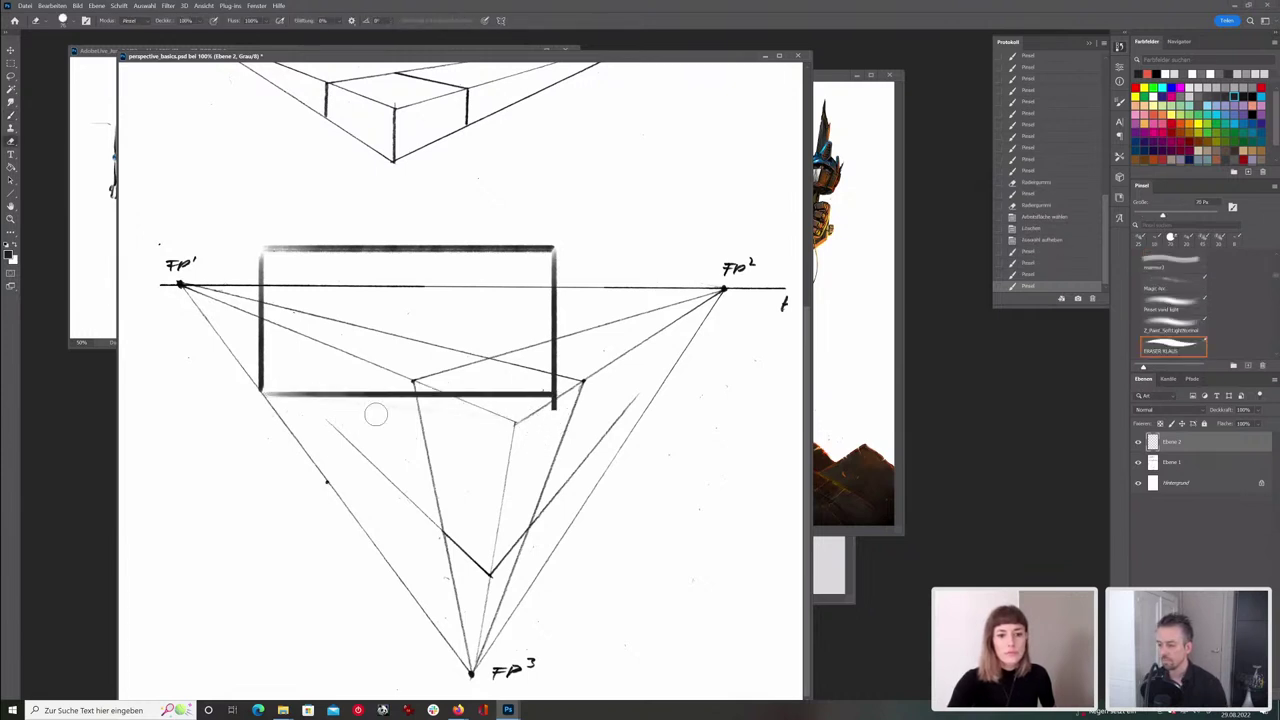
drag(535, 412, 565, 405)
- Sketch a flying caped superhero with an S on the chest inside the frame, using a smaller brush
key(b)
key(bracketleft)
mouse_move(371, 284)
mouse_down()
mouse_move(422, 324)
mouse_move(401, 343)
mouse_move(422, 325)
mouse_move(353, 273)
mouse_move(375, 269)
mouse_move(418, 362)
mouse_up()
key(bracketleft)
mouse_move(406, 340)
mouse_down()
mouse_move(420, 364)
mouse_move(431, 329)
mouse_move(382, 298)
mouse_up()
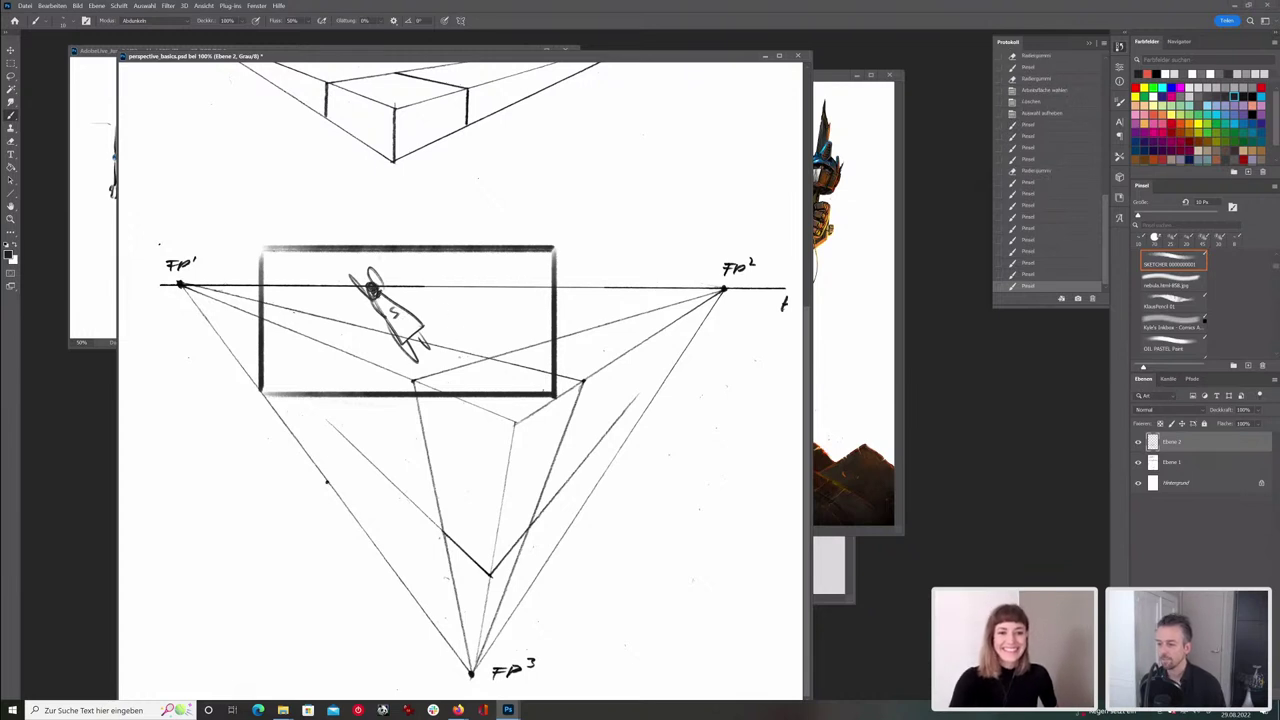
- Shift the frame and figure down to FP3 and back over the three-point box's top, and erase the figure
mouse_move(476, 357)
mouse_down()
mouse_move(512, 390)
mouse_move(558, 557)
mouse_move(553, 596)
mouse_move(479, 577)
mouse_up()
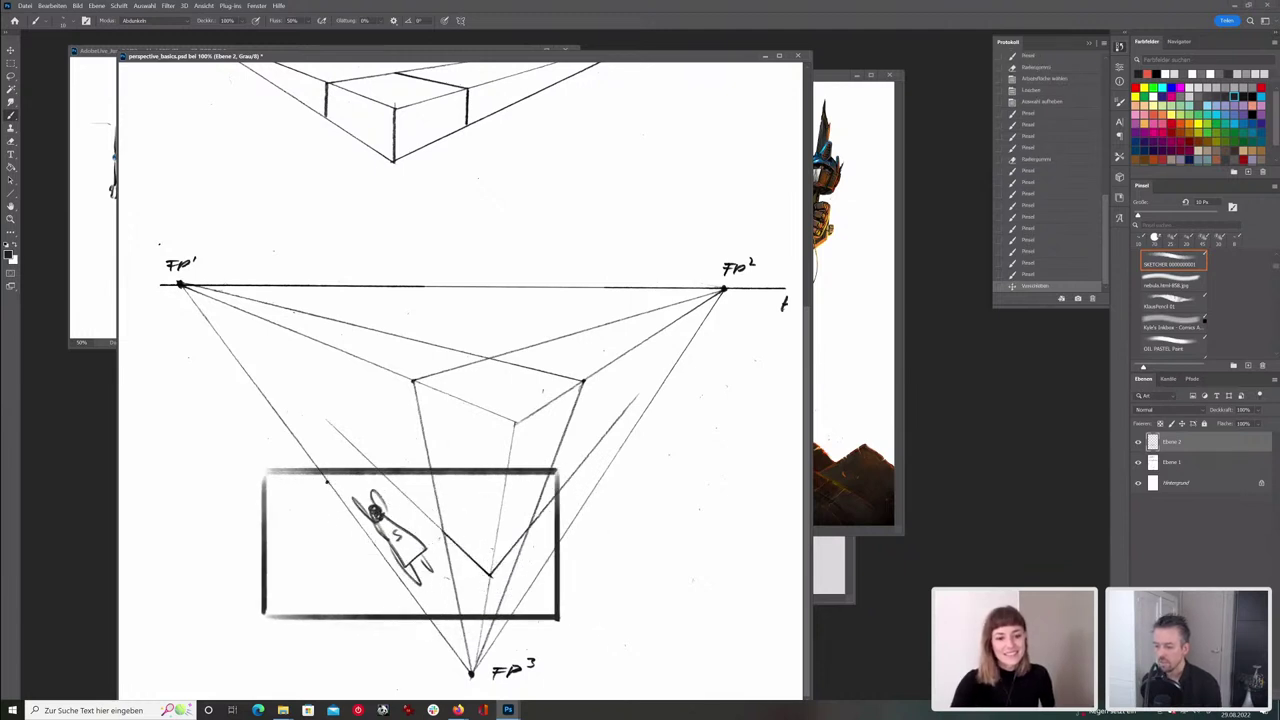
drag(500, 570, 546, 642)
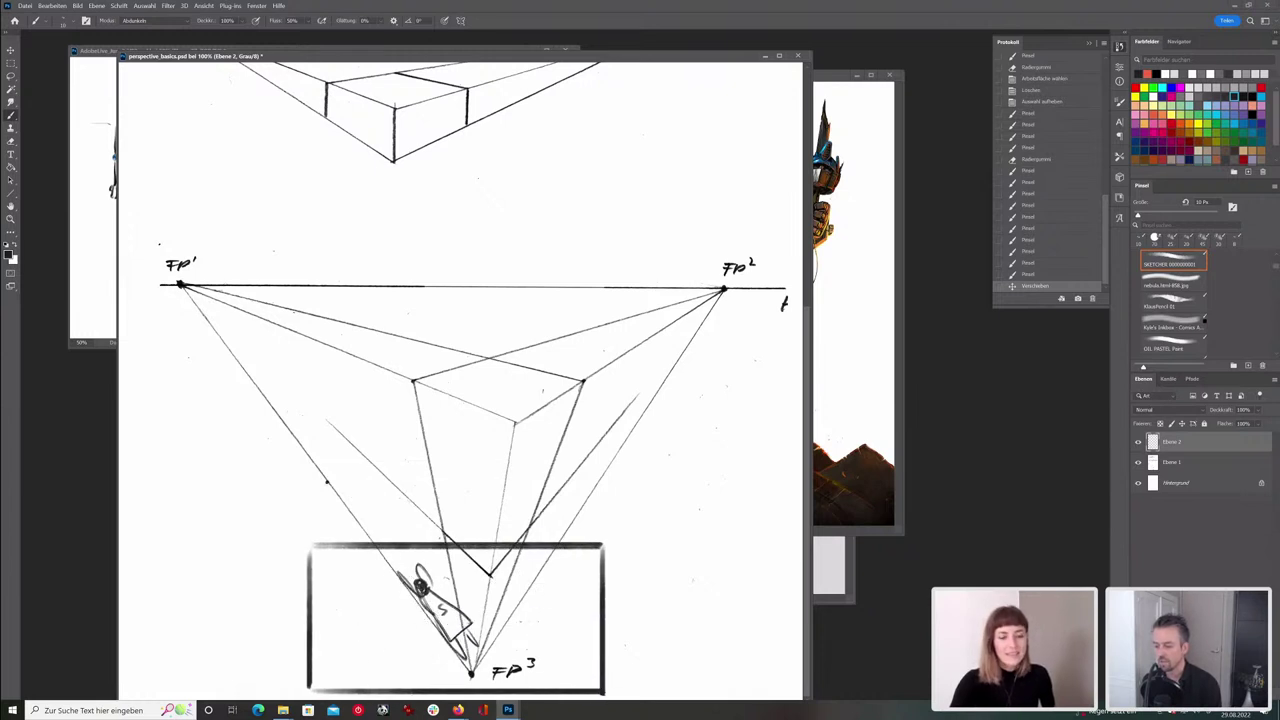
mouse_move(512, 620)
mouse_down()
mouse_move(515, 393)
mouse_move(545, 338)
mouse_move(477, 325)
mouse_move(497, 310)
mouse_move(509, 342)
mouse_move(575, 397)
mouse_move(346, 326)
mouse_move(595, 419)
mouse_up()
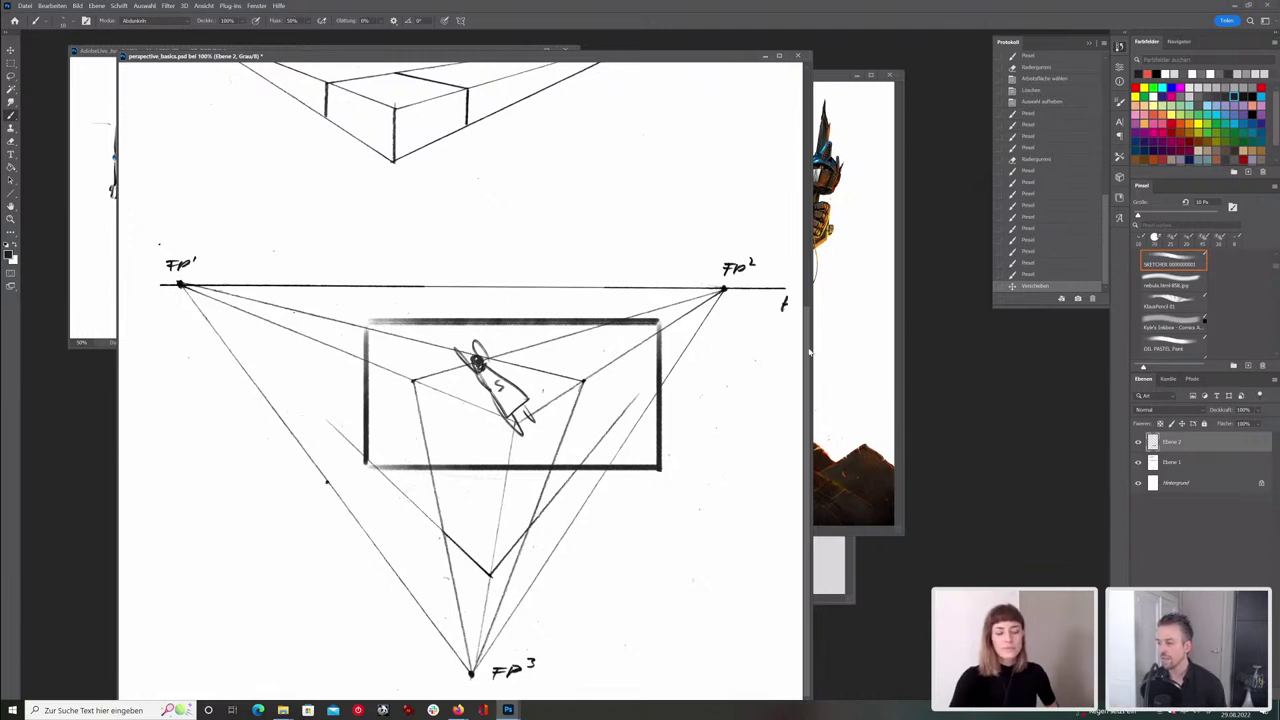
key(e)
mouse_move(462, 346)
mouse_down()
mouse_move(509, 414)
mouse_move(533, 422)
mouse_move(587, 194)
mouse_up()
- Move the empty frame up onto the one-point drawing so that it surrounds the vanishing point FP
key(ctrl+t)
scroll(796, 302, up, 6)
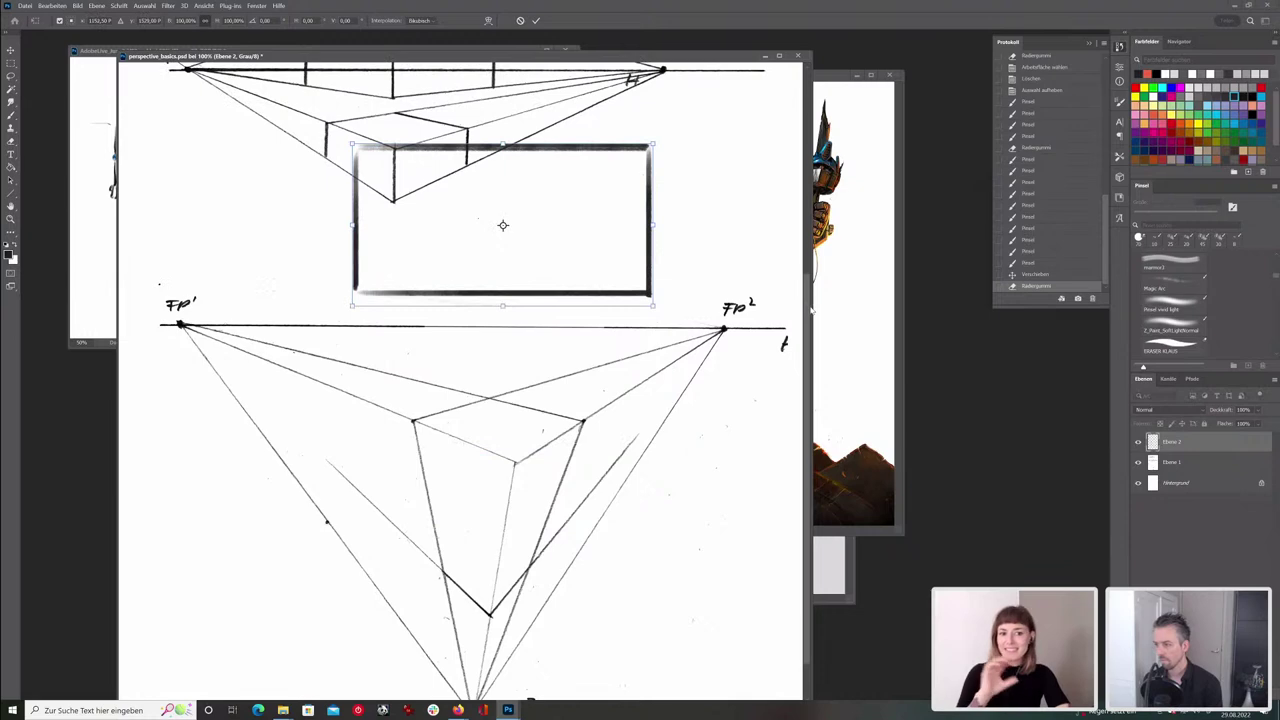
scroll(800, 158, up, 1)
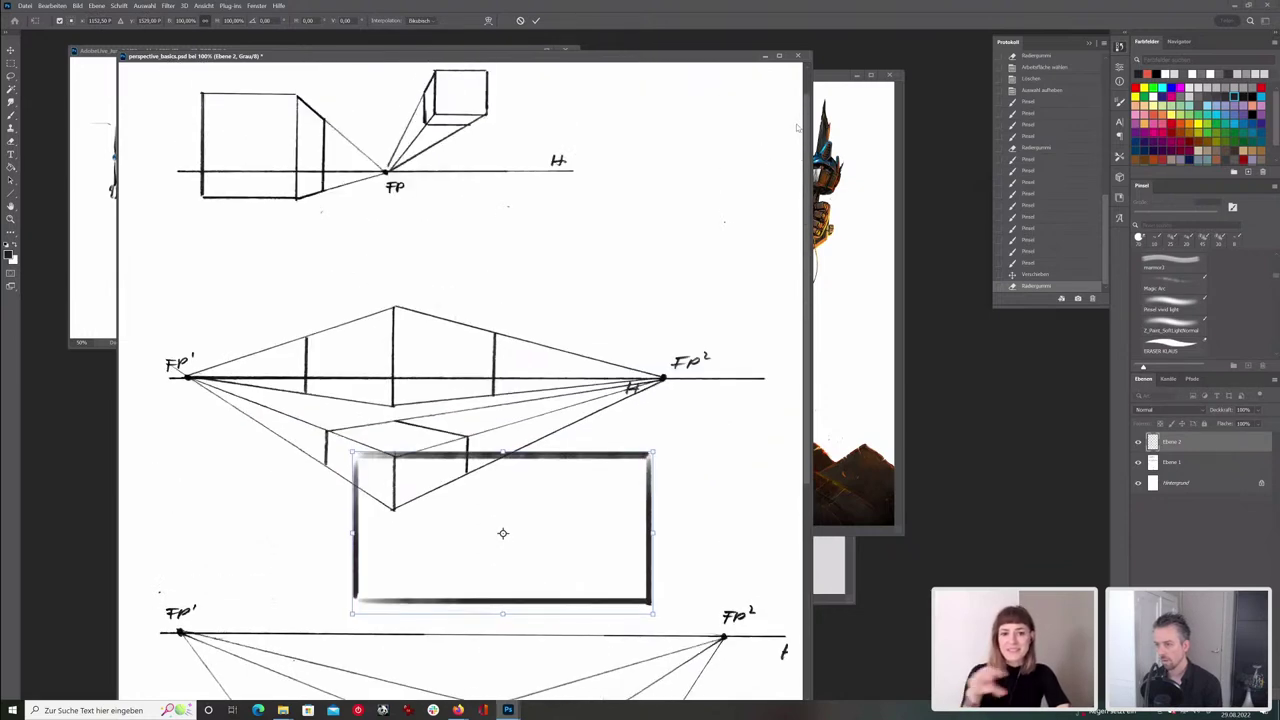
mouse_move(526, 522)
mouse_down()
mouse_move(501, 168)
mouse_move(443, 145)
mouse_up()
key(Return)
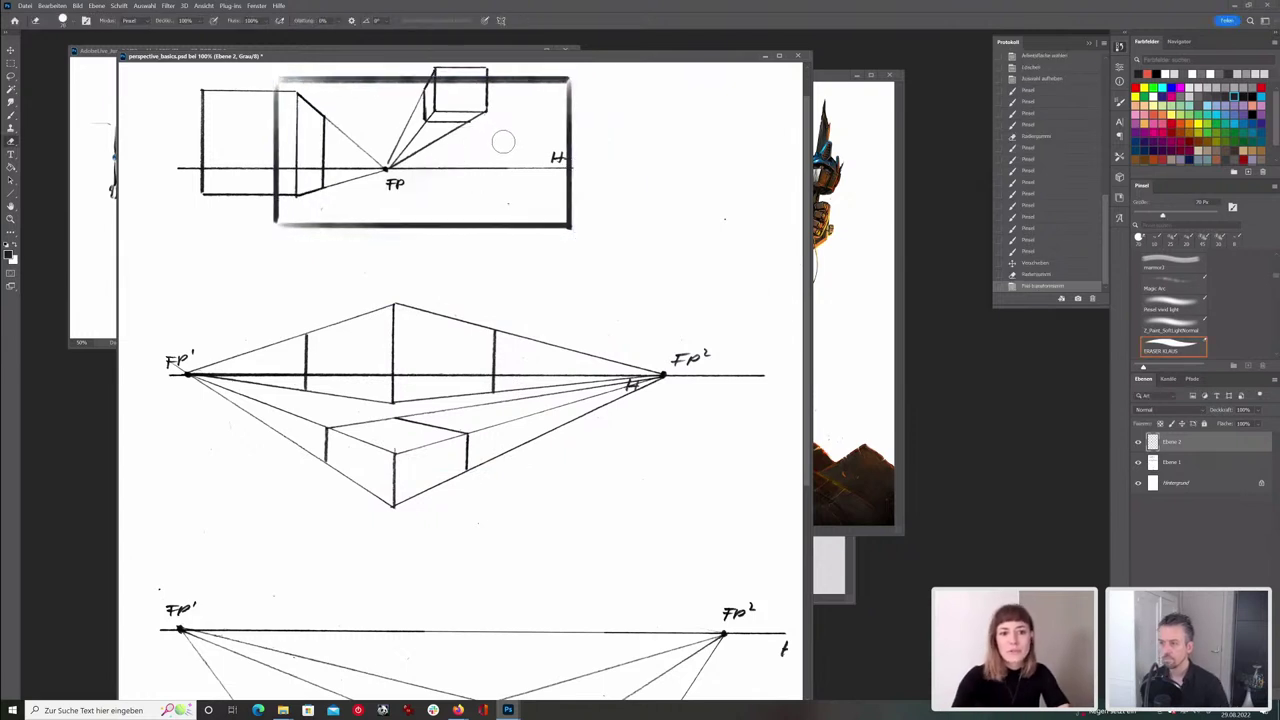
- Extend the floating box's verticals down to the ground and draw road lines from FP to the frame's lower edge
key(b)
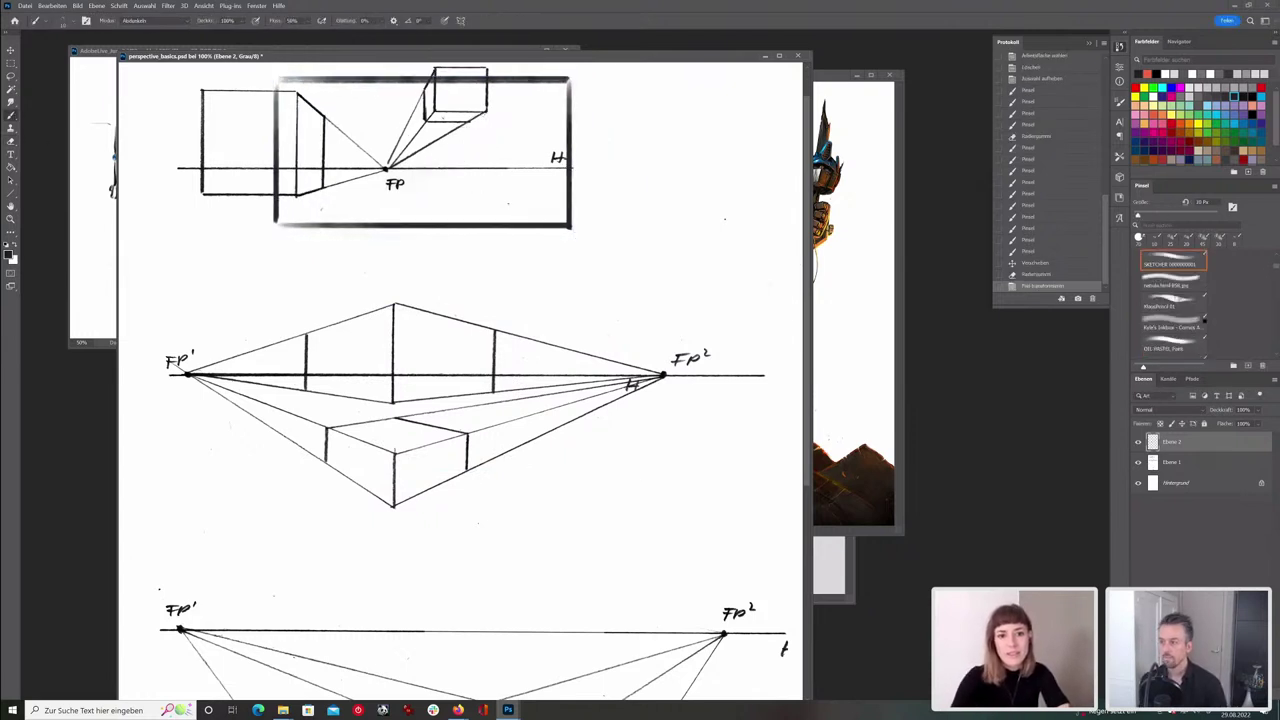
mouse_move(435, 112)
mouse_down()
mouse_move(433, 201)
mouse_move(427, 189)
mouse_move(455, 218)
mouse_move(412, 221)
mouse_up()
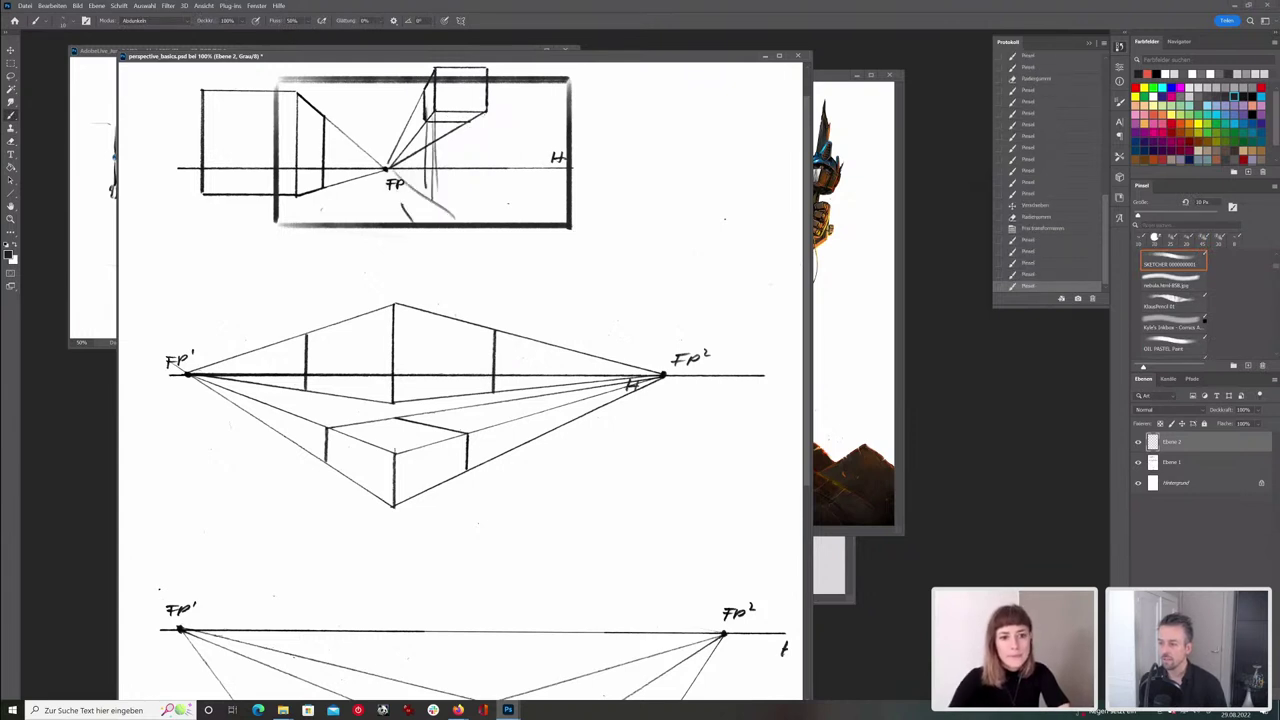
drag(386, 173, 309, 228)
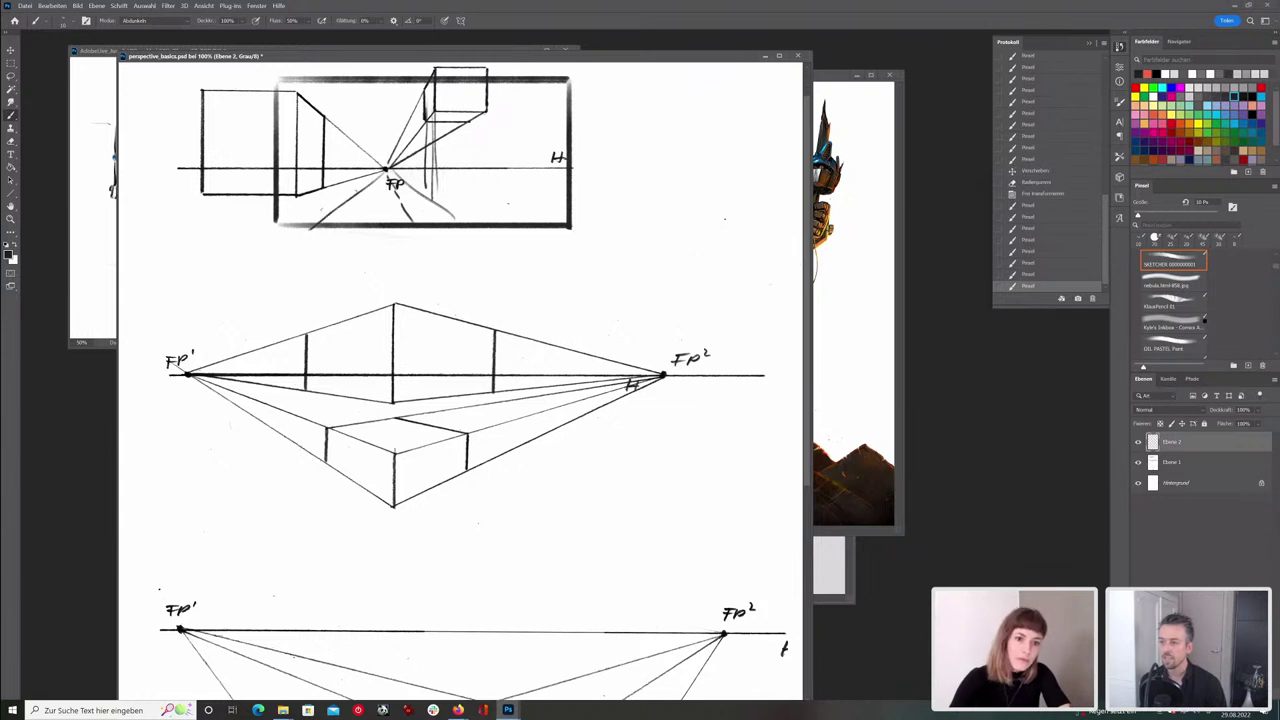
- Sketch uprights receding from the large box towards FP, undo the circles on their tops and add slanted guide strokes above them
drag(321, 177, 321, 209)
mouse_move(321, 190)
mouse_down()
mouse_move(318, 218)
mouse_move(337, 199)
mouse_up()
key(e)
key(b)
mouse_move(349, 128)
mouse_down()
mouse_move(336, 182)
mouse_move(362, 152)
mouse_move(358, 180)
mouse_up()
key(ctrl+z)
mouse_move(356, 144)
mouse_down()
mouse_move(368, 145)
mouse_move(368, 180)
mouse_move(375, 156)
mouse_move(338, 137)
mouse_move(347, 122)
mouse_up()
drag(361, 139, 365, 148)
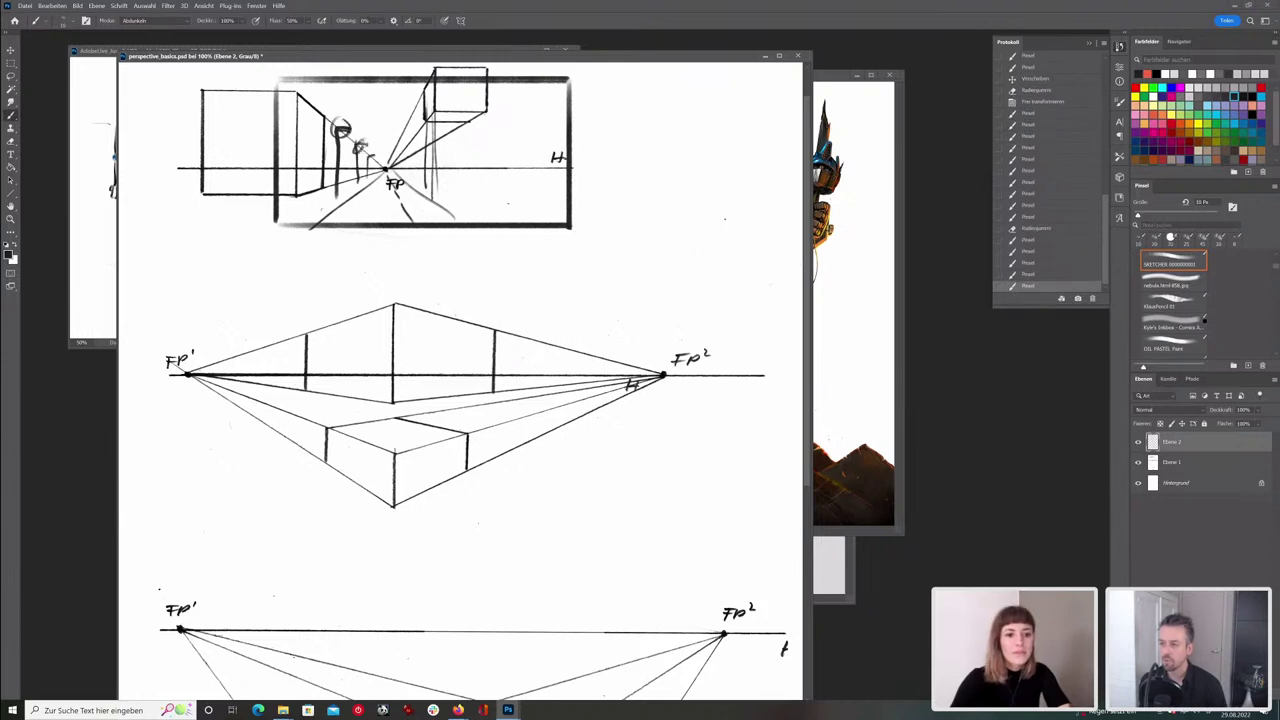
key(ctrl+z)
key(ctrl+z)
key(ctrl+z)
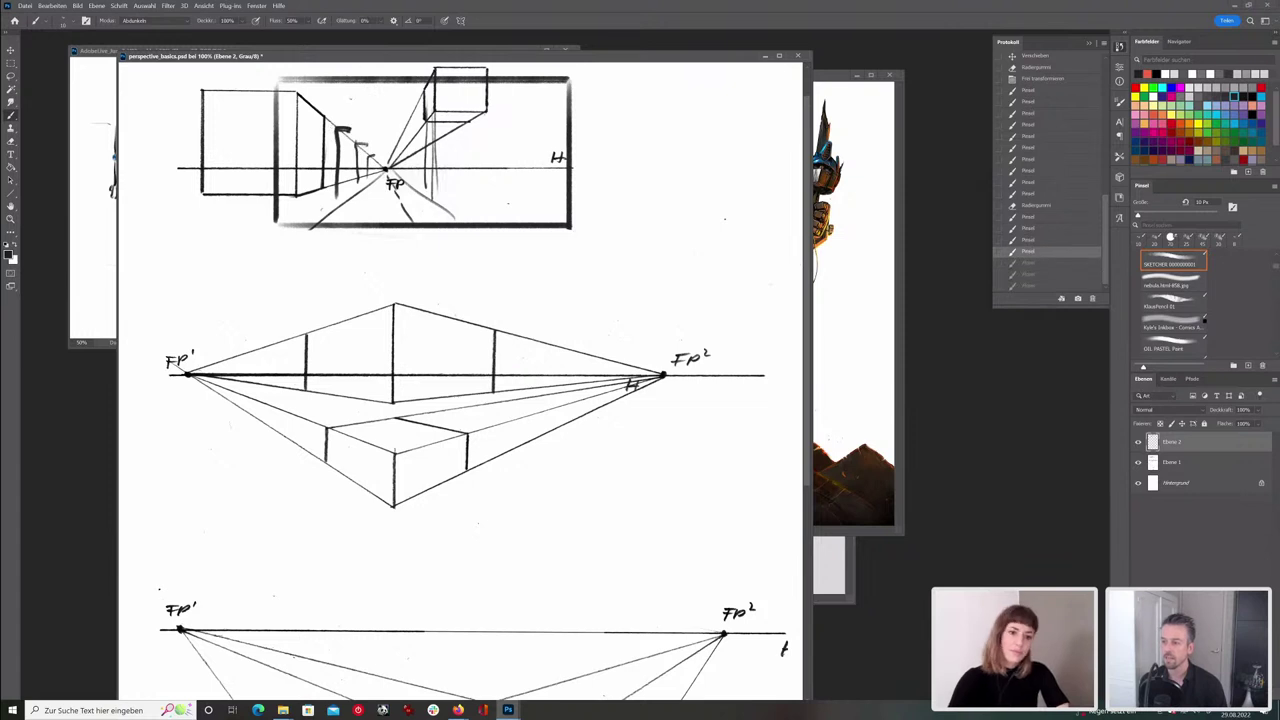
mouse_move(318, 94)
mouse_down()
mouse_move(318, 117)
mouse_move(331, 118)
mouse_up()
drag(339, 95, 373, 150)
- Sketch a standing figure beside the floating box inside the frame with a 15 px brush, undoing the last stroke
key(])
key(])
key([)
mouse_move(503, 123)
mouse_down()
mouse_move(513, 127)
mouse_move(492, 140)
mouse_move(521, 153)
mouse_move(491, 178)
mouse_move(491, 220)
mouse_move(505, 224)
mouse_move(520, 196)
mouse_move(513, 222)
mouse_up()
mouse_move(493, 140)
mouse_down()
mouse_move(486, 182)
mouse_move(528, 176)
mouse_up()
drag(498, 134, 532, 140)
key(ctrl+z)
- Draw bold guide lines from the frame's upper and lower areas converging on the vanishing point FP
drag(484, 104, 372, 180)
drag(427, 83, 368, 174)
drag(340, 89, 384, 167)
mouse_move(295, 98)
mouse_down()
mouse_move(369, 176)
mouse_move(285, 189)
mouse_up()
mouse_move(388, 171)
mouse_down()
mouse_move(321, 236)
mouse_move(394, 222)
mouse_up()
mouse_move(388, 174)
mouse_down()
mouse_move(453, 233)
mouse_move(532, 210)
mouse_up()
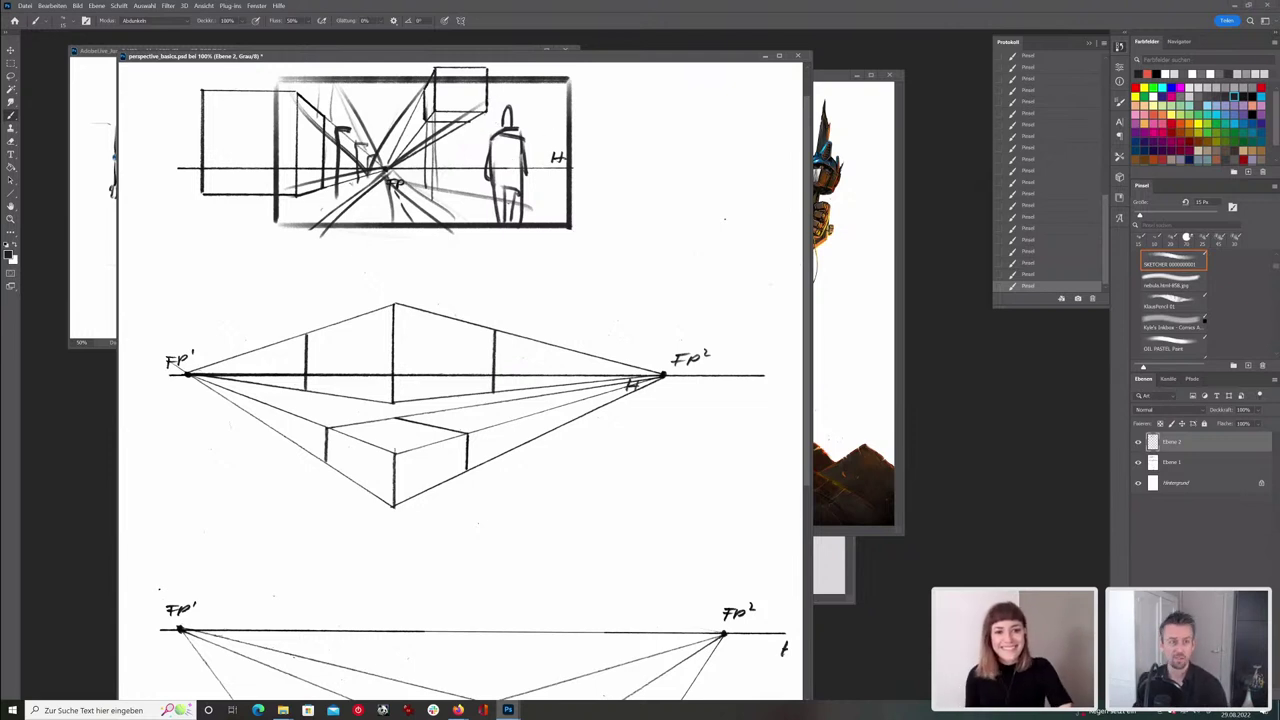
- Clear all the annotation strokes from layer Ebene 2 of perspective_basics.psd and remove the selection
key(ctrl+minus)
key(ctrl+minus)
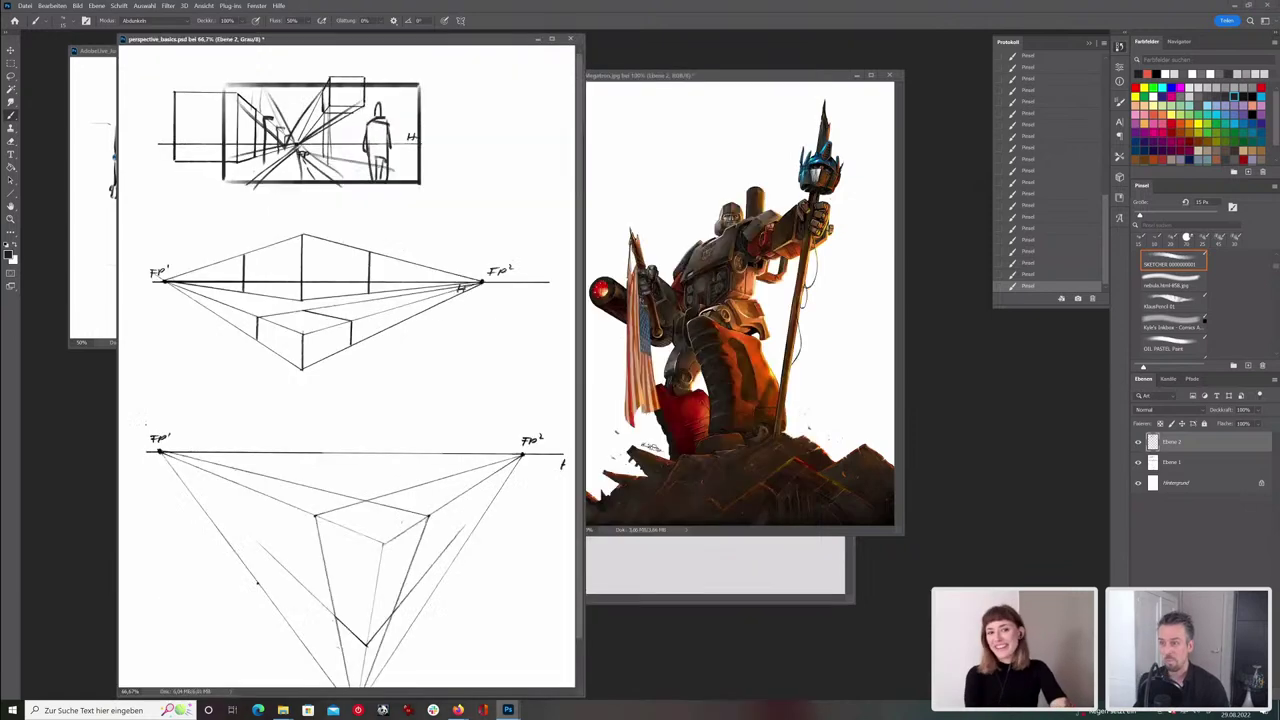
drag(342, 36, 353, 93)
key(ctrl+a)
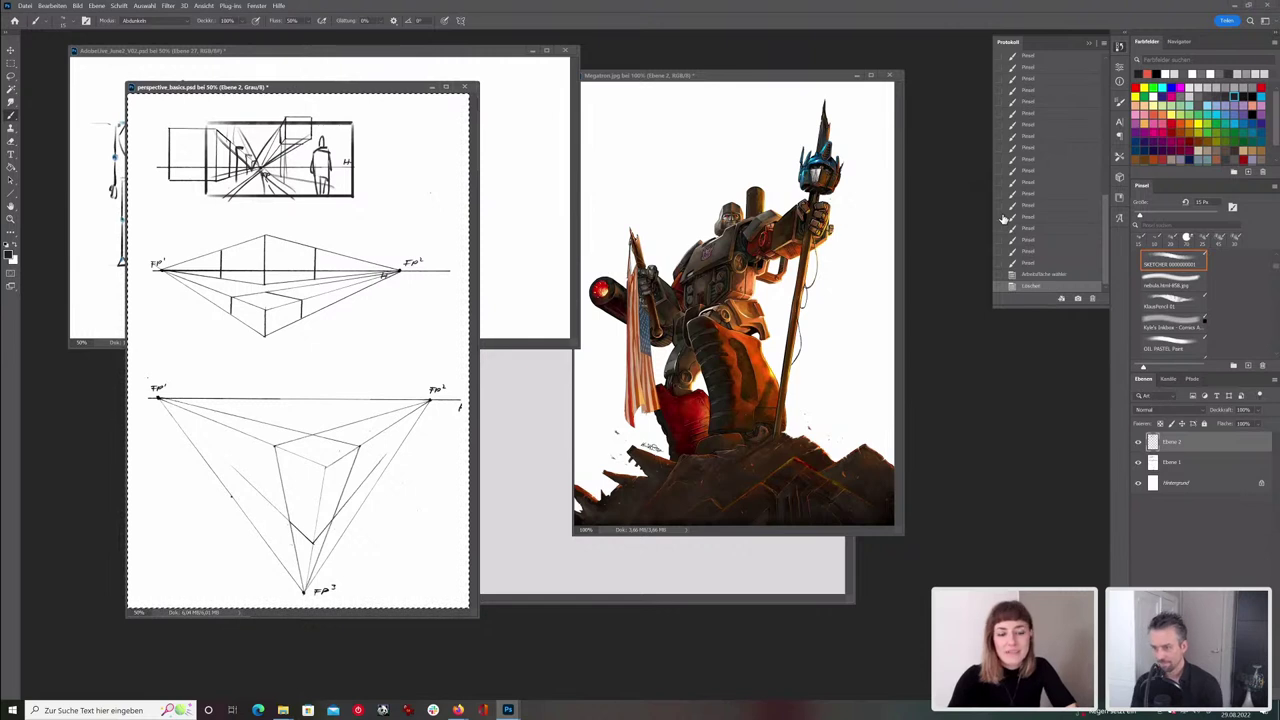
key(Delete)
key(ctrl+d)
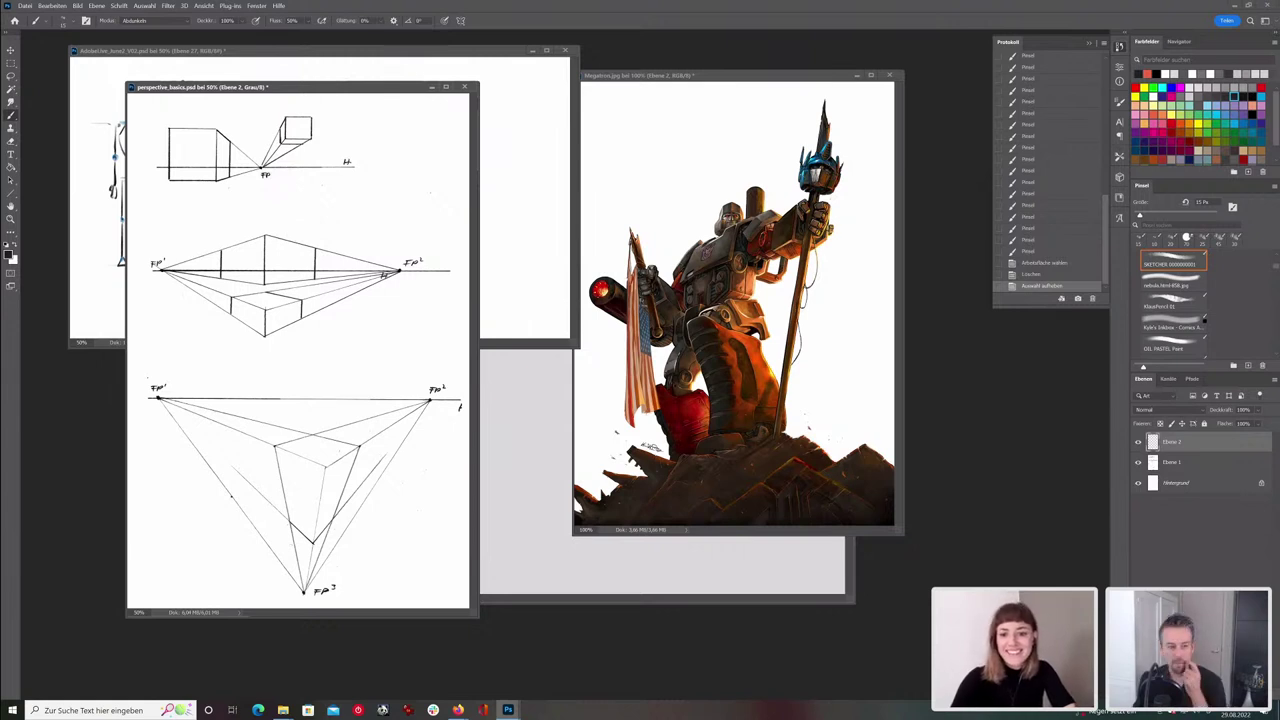
- Open the perspective exercise PSD, place its window beside the basics drawing, enlarge it and select its uppermost layer
click(283, 710)
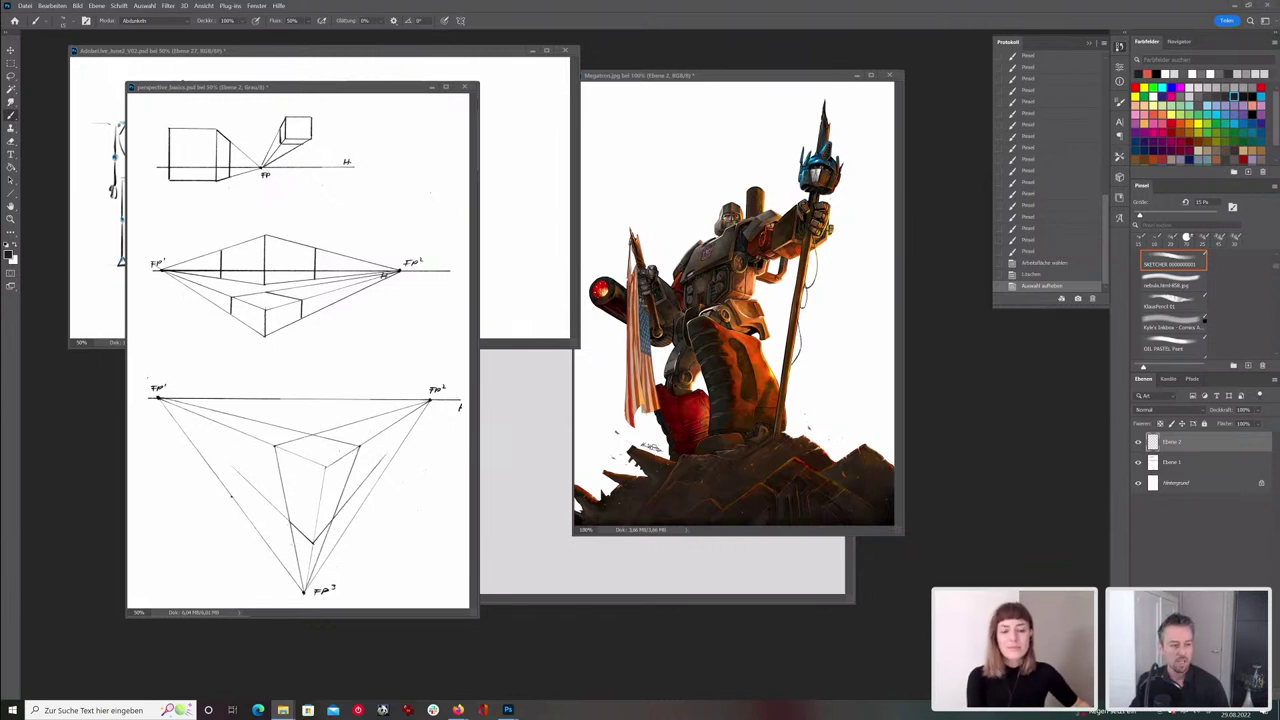
drag(161, 485, 931, 390)
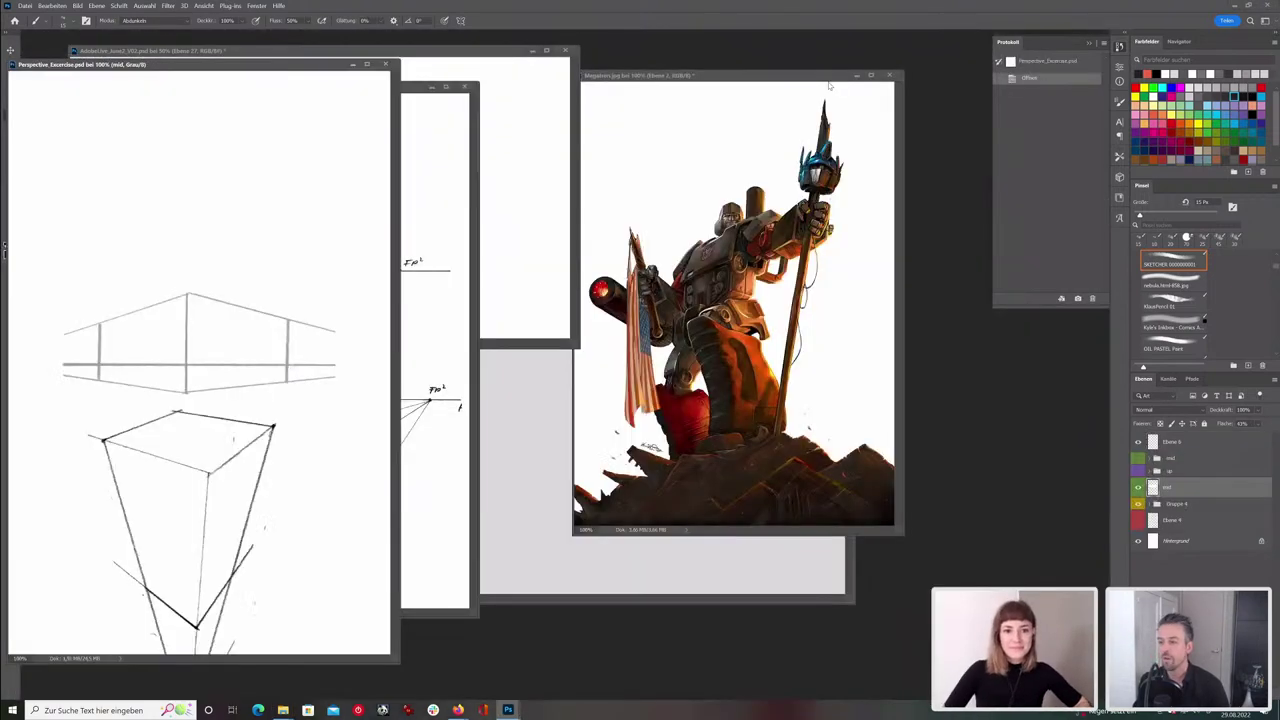
drag(325, 60, 713, 66)
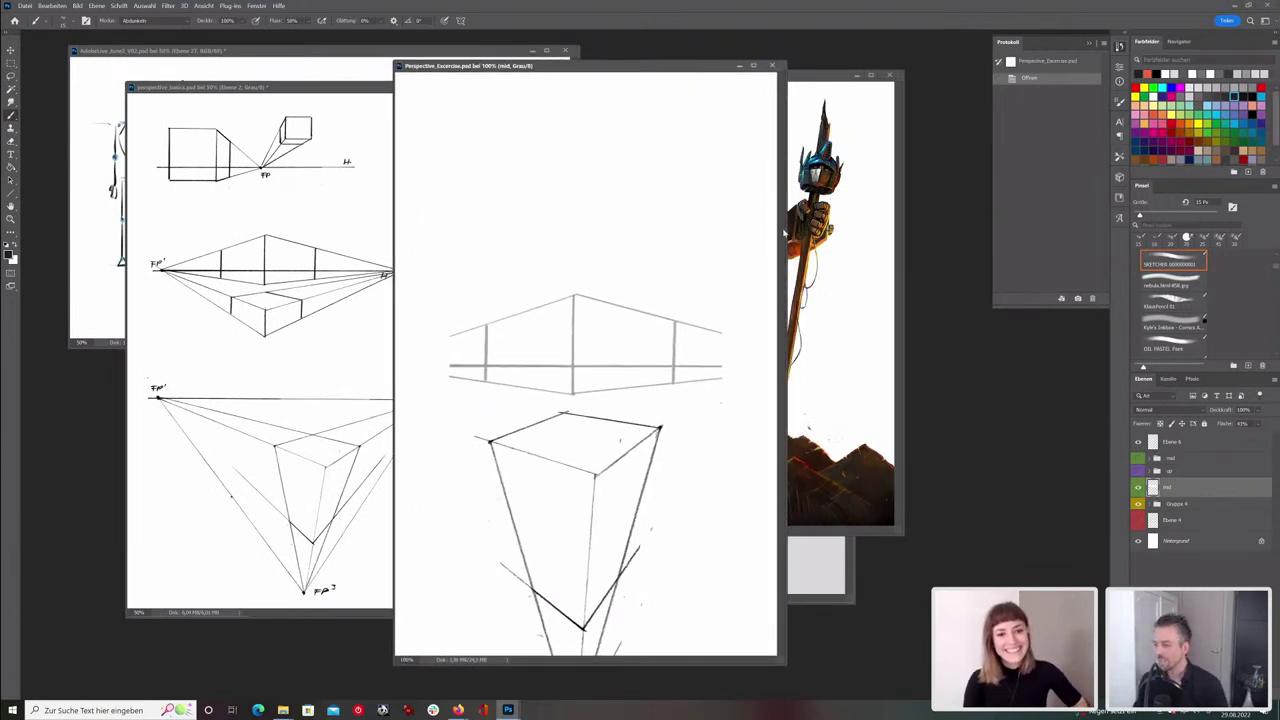
drag(785, 662, 836, 637)
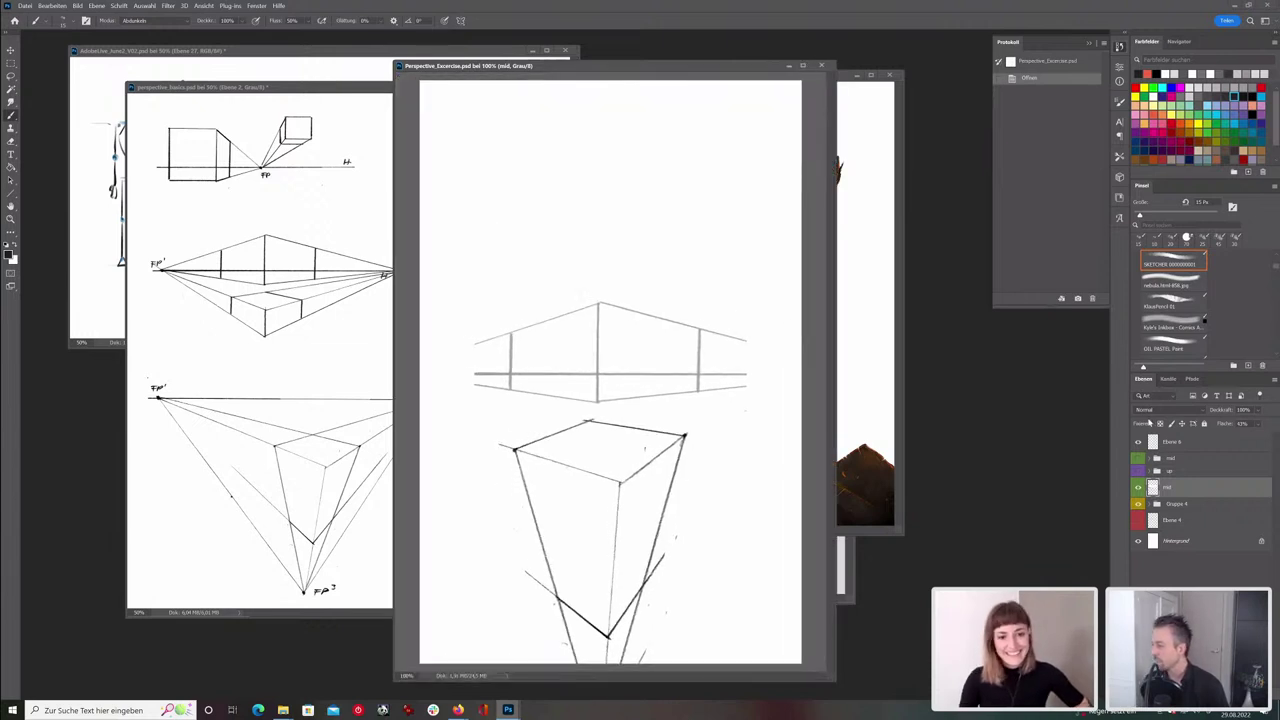
click(1181, 448)
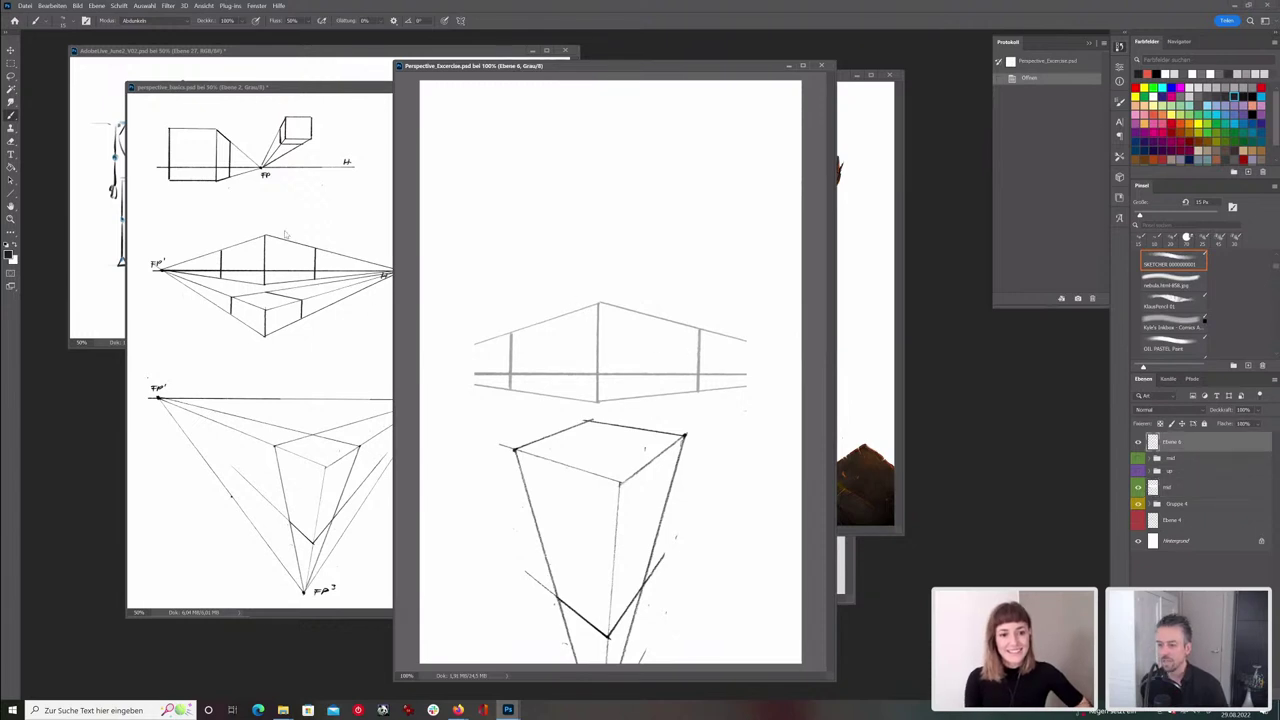
- Return to perspective_basics.psd, turn the Ebene 1 drawing about 180° with a free transform and discard the rotation
click(285, 231)
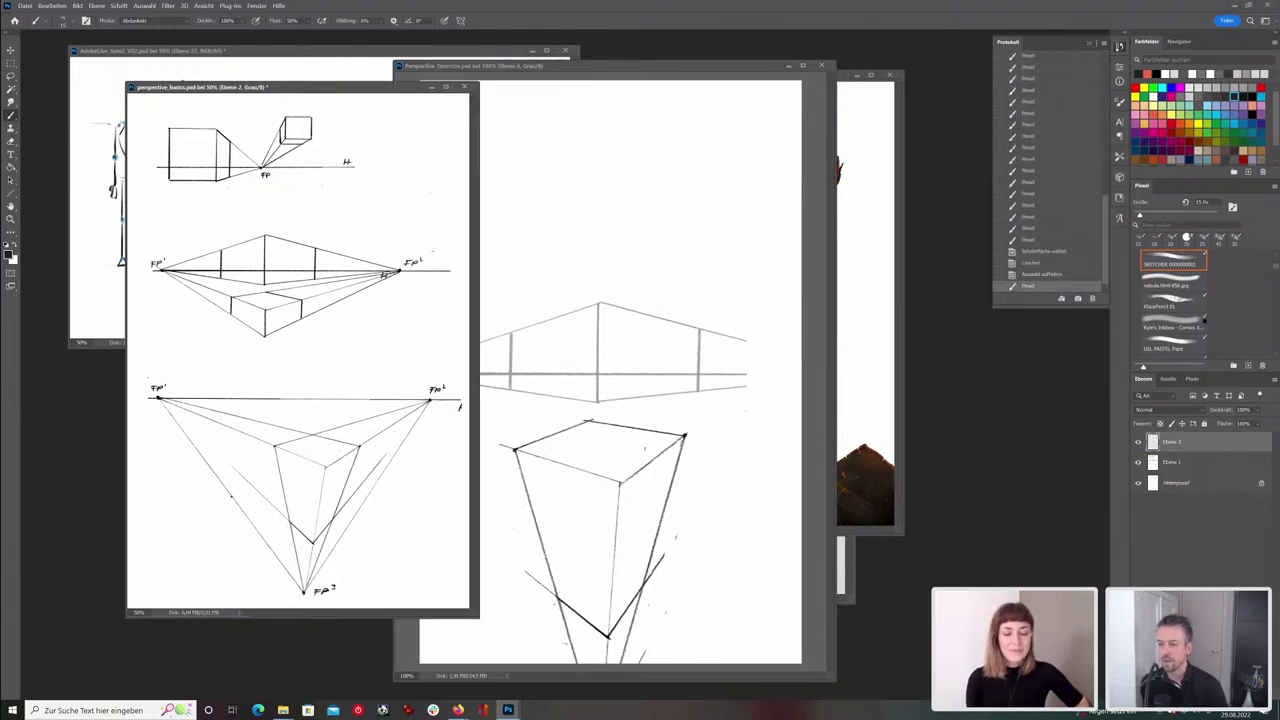
click(597, 280)
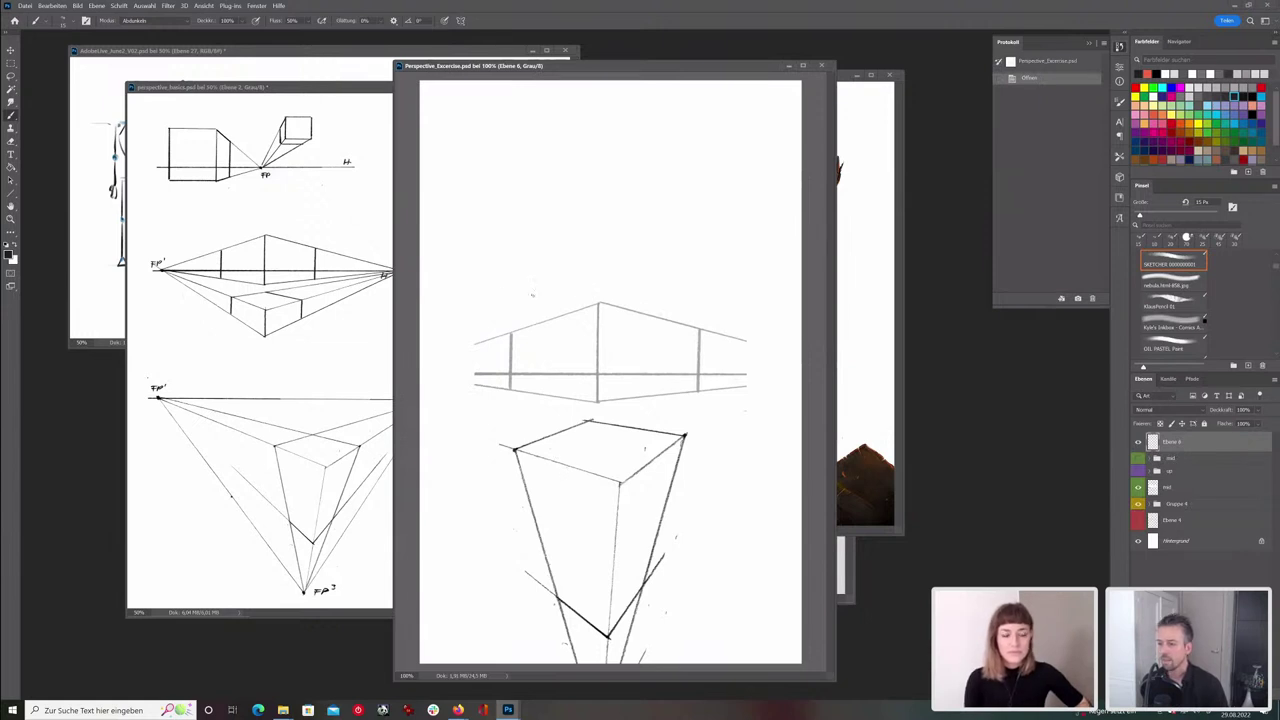
click(365, 89)
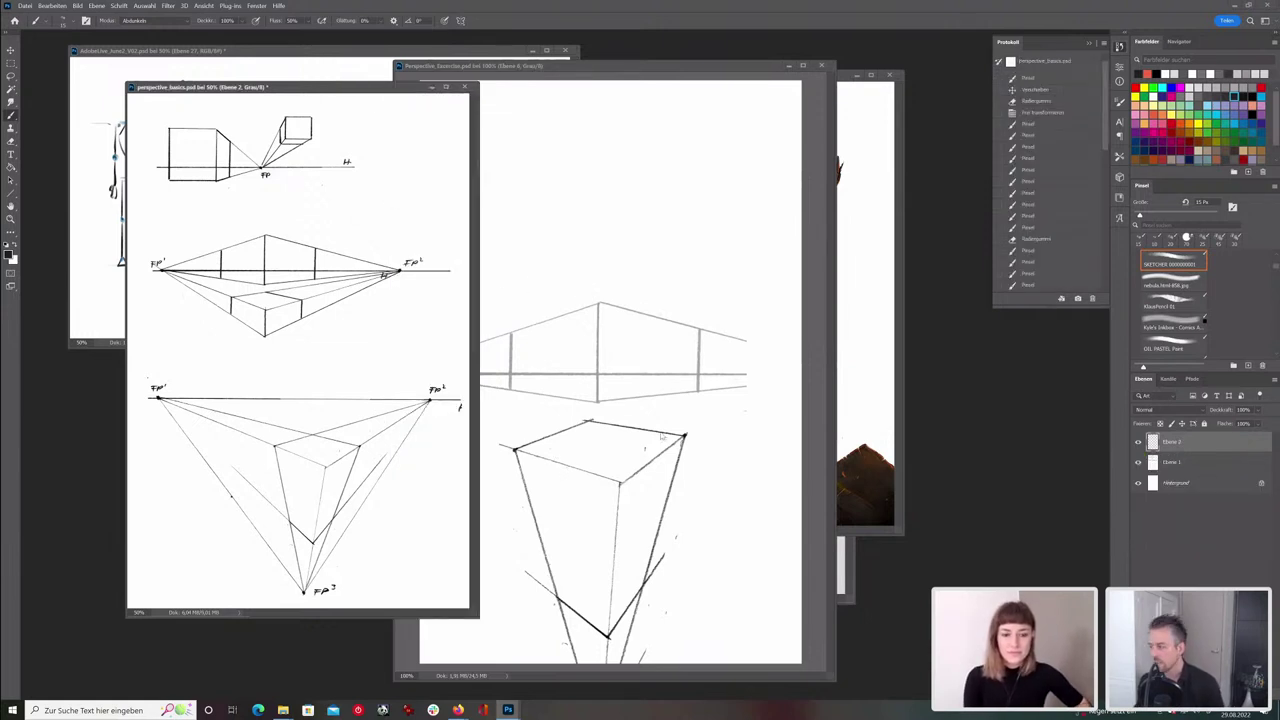
click(1171, 462)
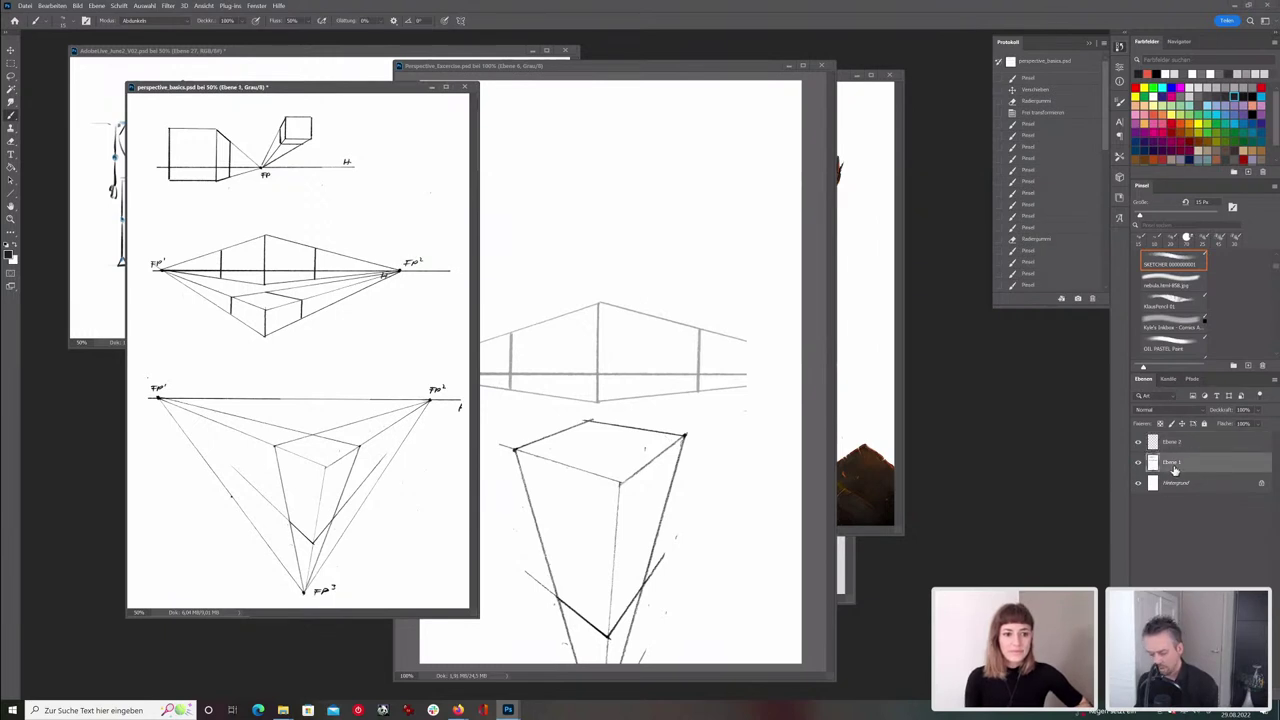
key(ctrl+a)
key(ctrl+t)
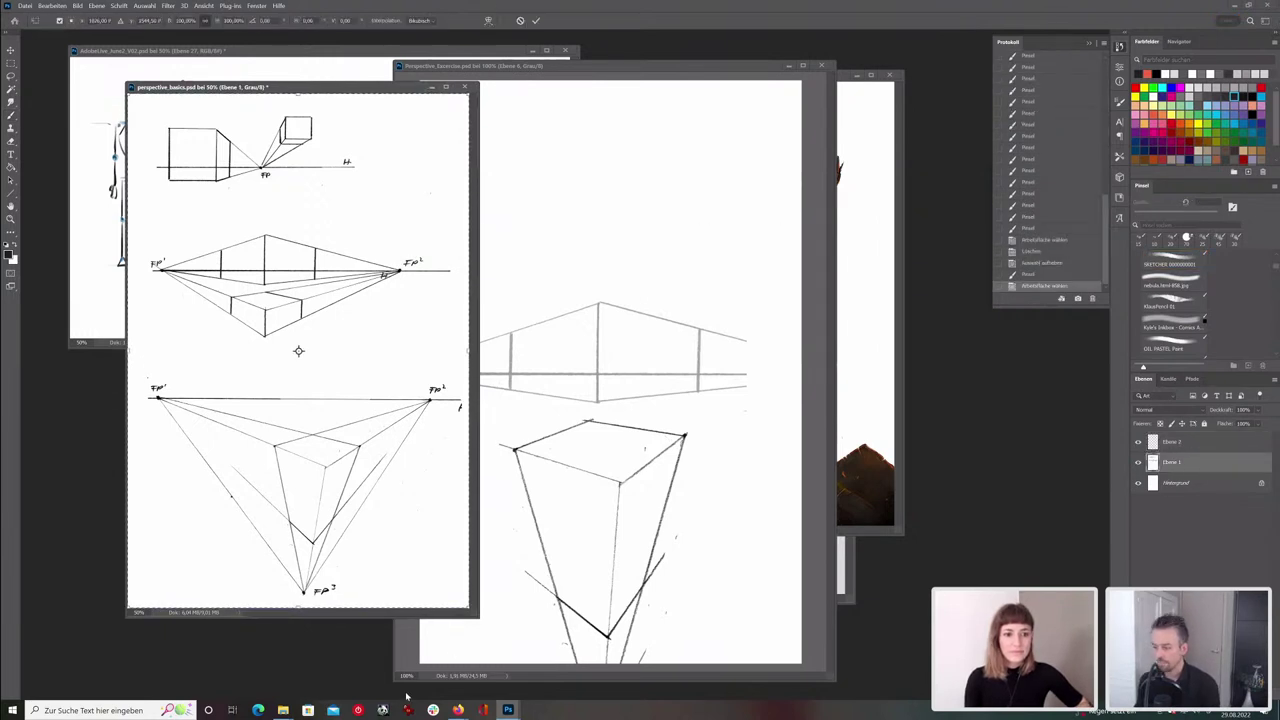
drag(478, 616, 646, 682)
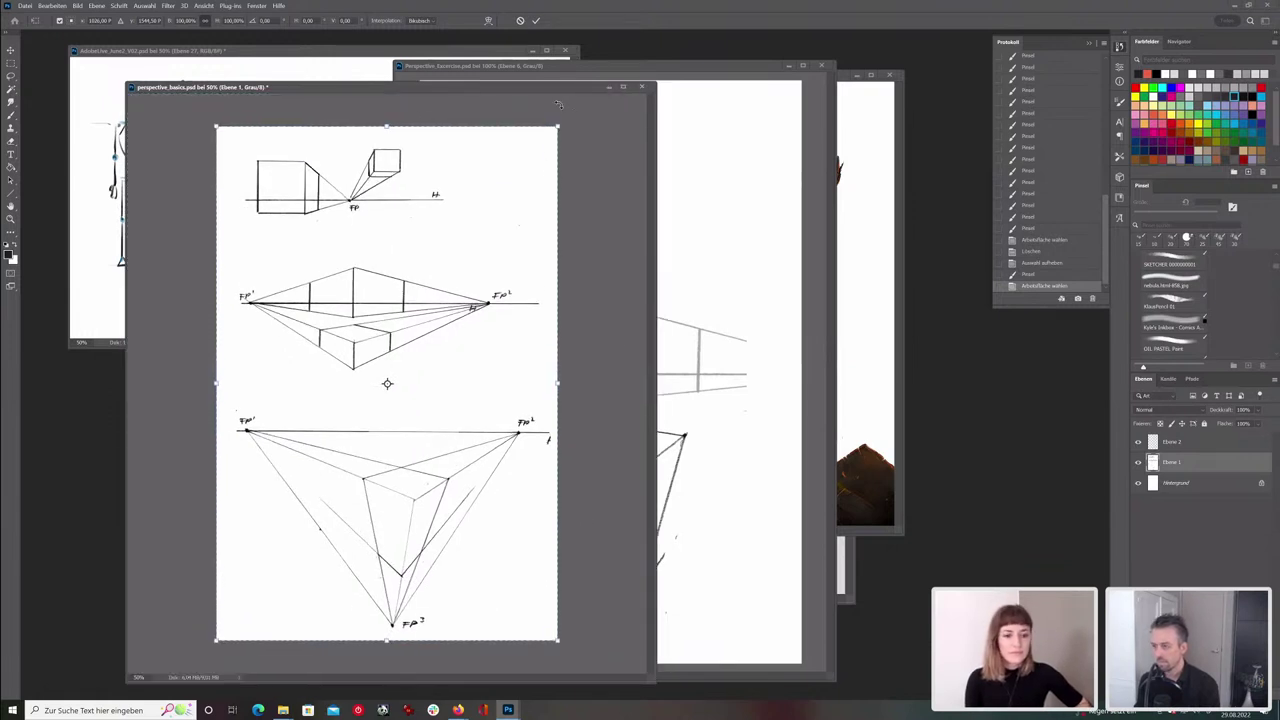
mouse_move(558, 104)
mouse_down()
mouse_move(578, 130)
mouse_move(600, 490)
mouse_move(362, 592)
mouse_move(246, 566)
mouse_move(270, 546)
mouse_move(277, 563)
mouse_up()
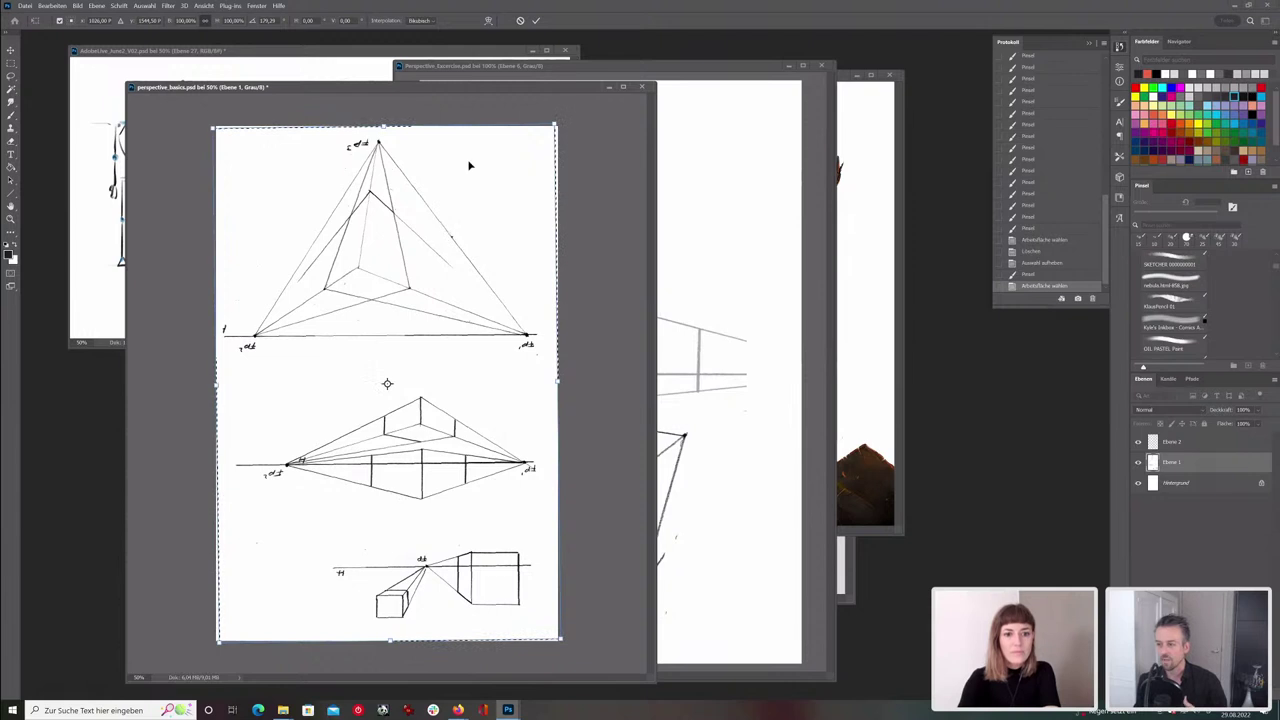
key(Return)
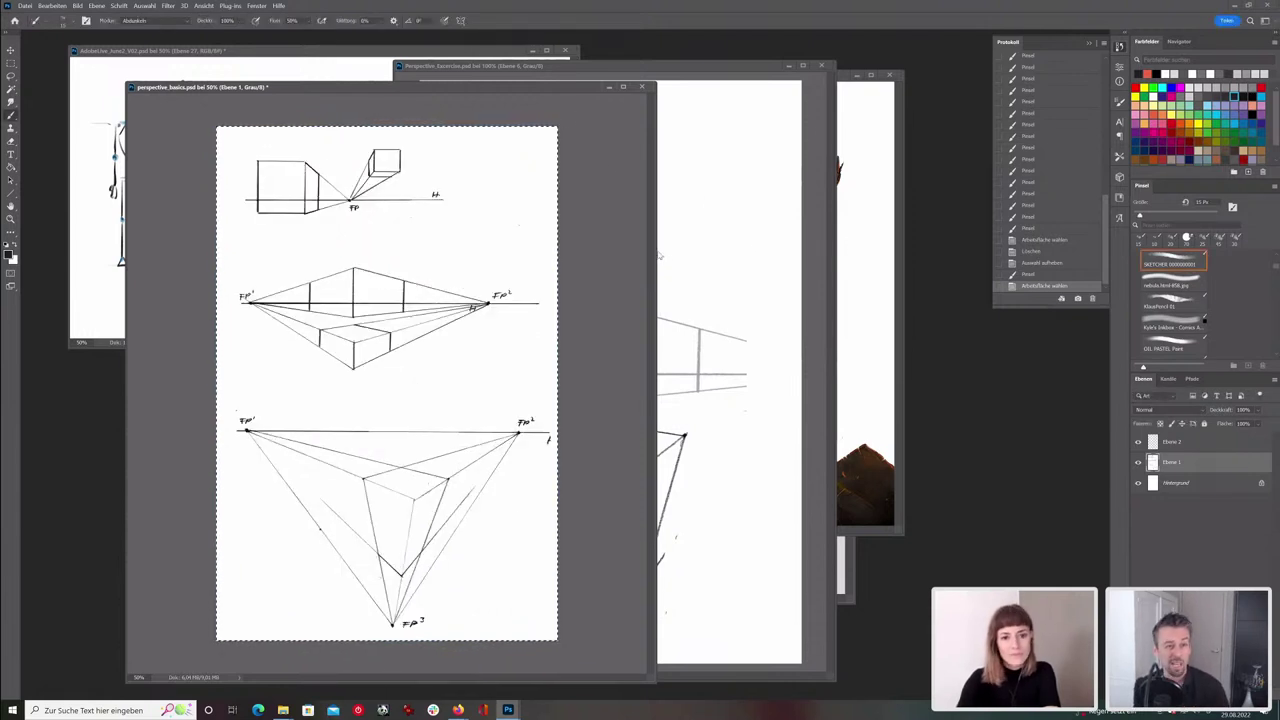
- Minimise perspective_basics.psd and reposition the perspective exercise window beside the figure drawings
click(609, 88)
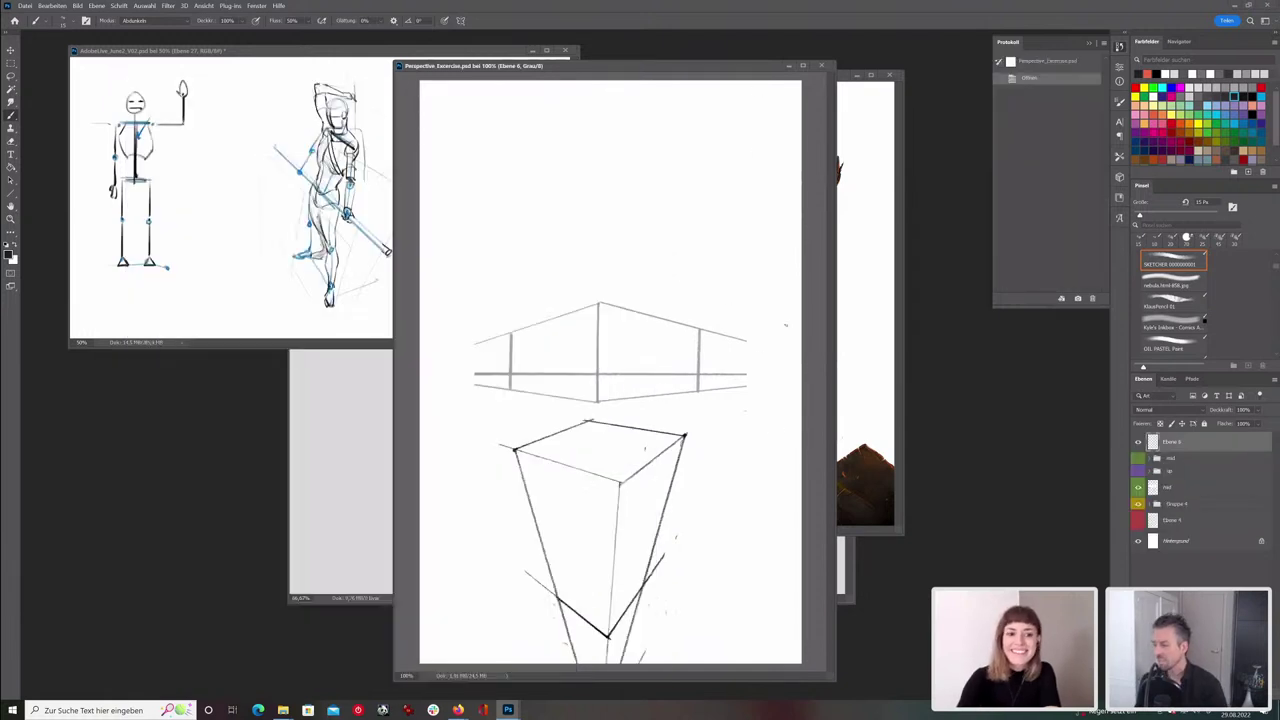
drag(728, 66, 695, 49)
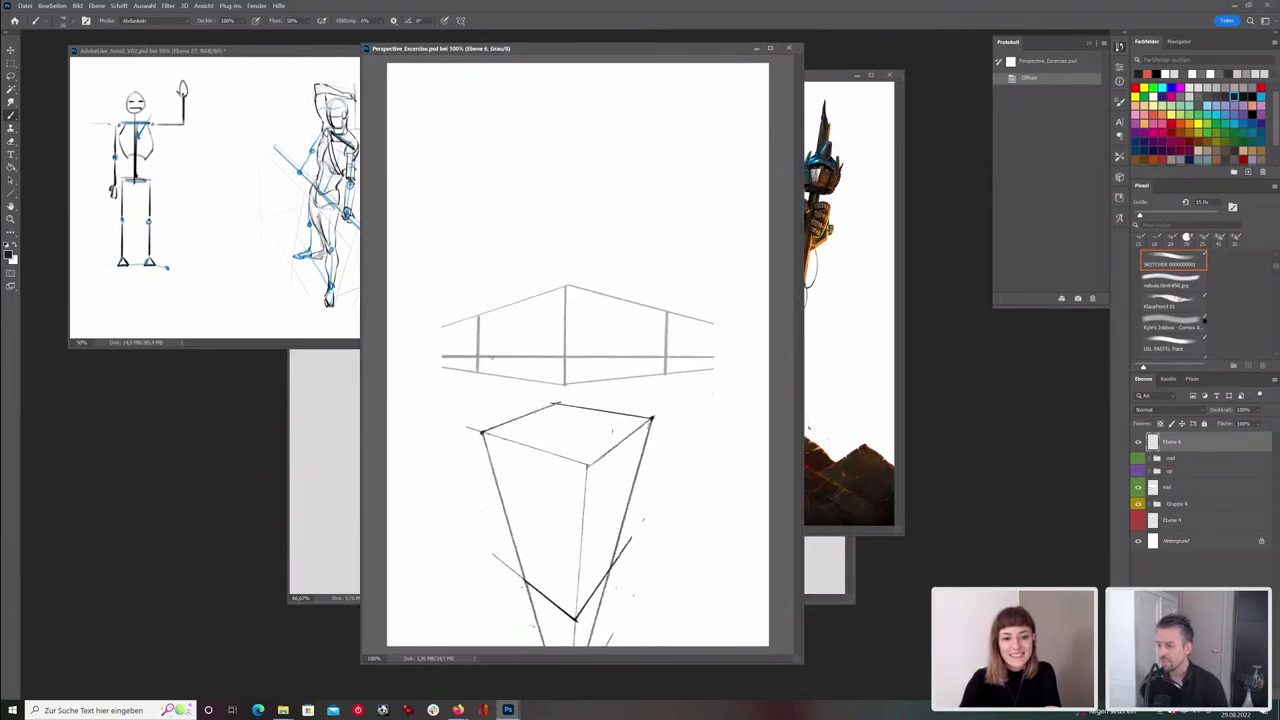
- Try 40 px brush strokes along the horizon line and on the boxes, undoing each one
drag(489, 352, 756, 352)
key(ctrl+z)
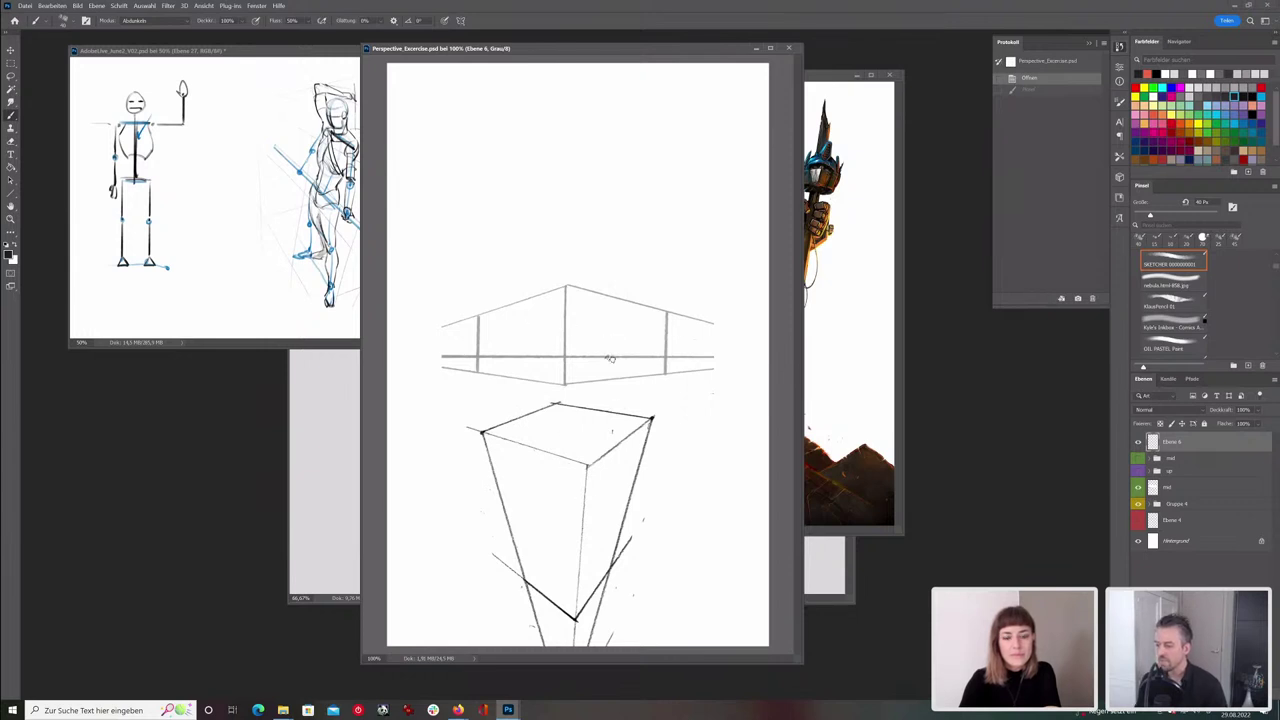
drag(580, 328, 592, 330)
key(ctrl+z)
mouse_move(612, 470)
mouse_down()
mouse_move(587, 535)
mouse_move(591, 447)
mouse_up()
key(ctrl+z)
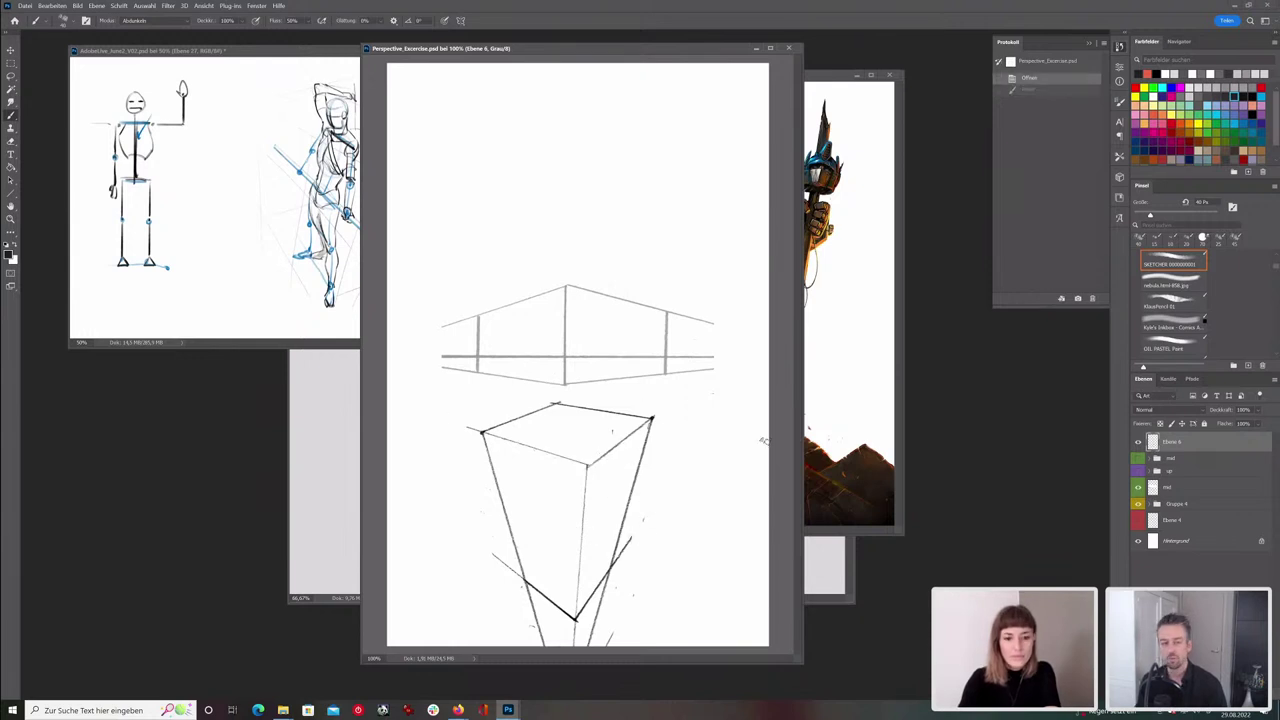
- Expand the lower building's layer group and show its façade grid, enlarging the view of the tower
click(1150, 505)
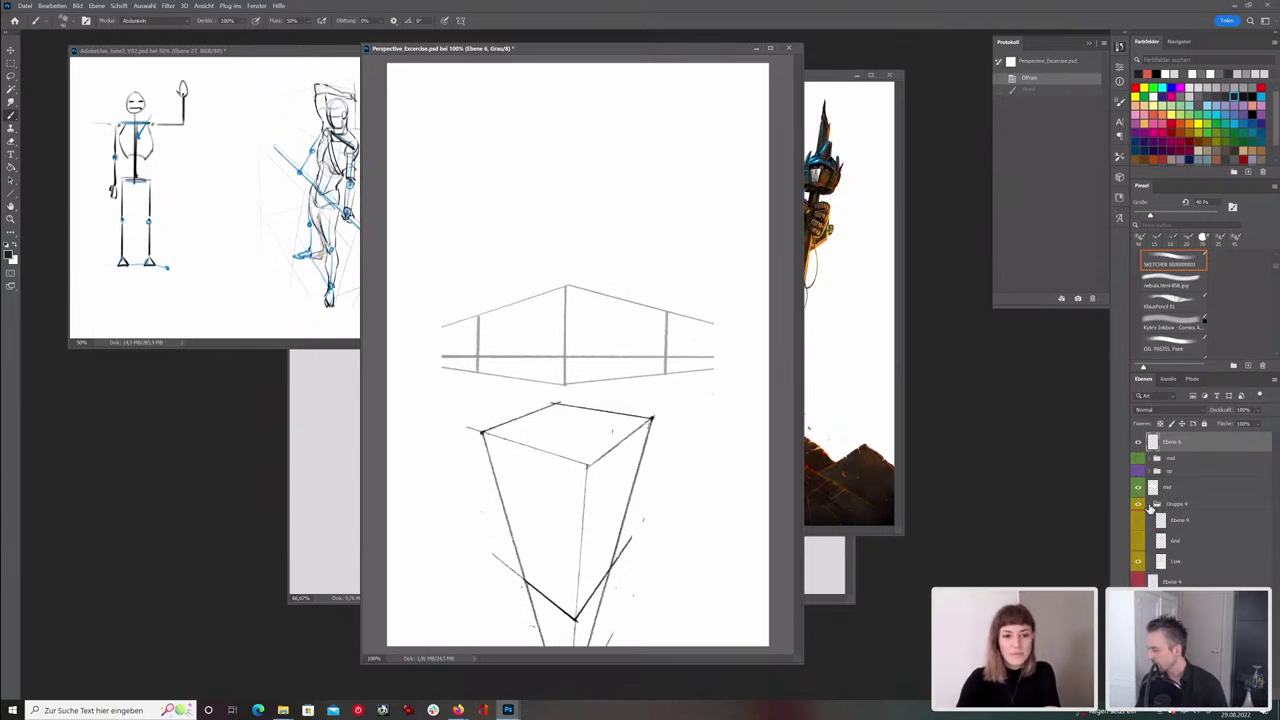
click(1138, 541)
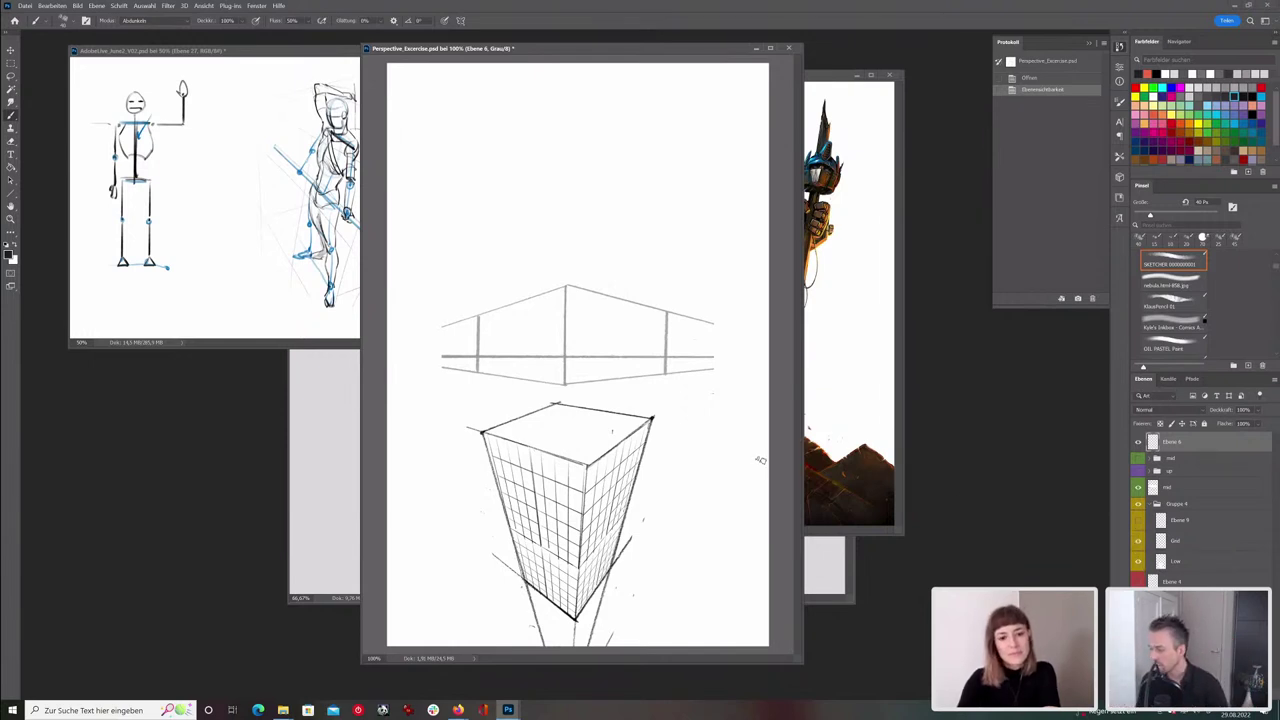
click(11, 218)
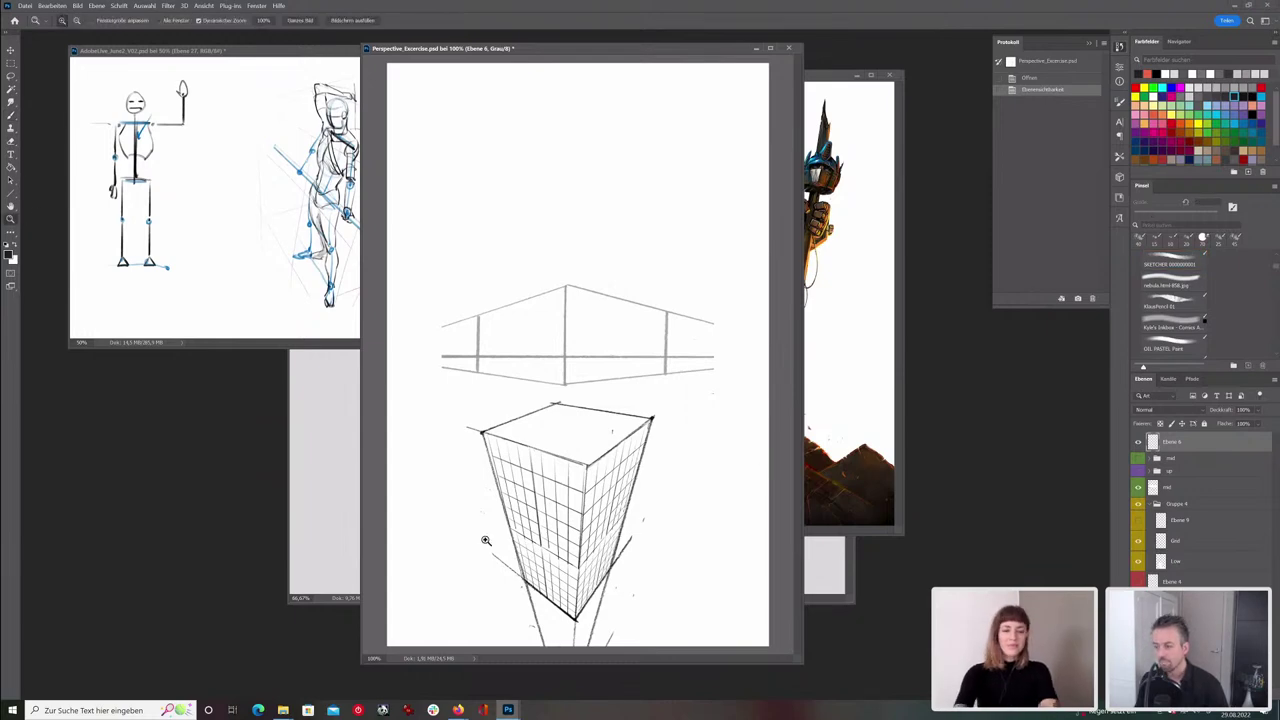
click(552, 582)
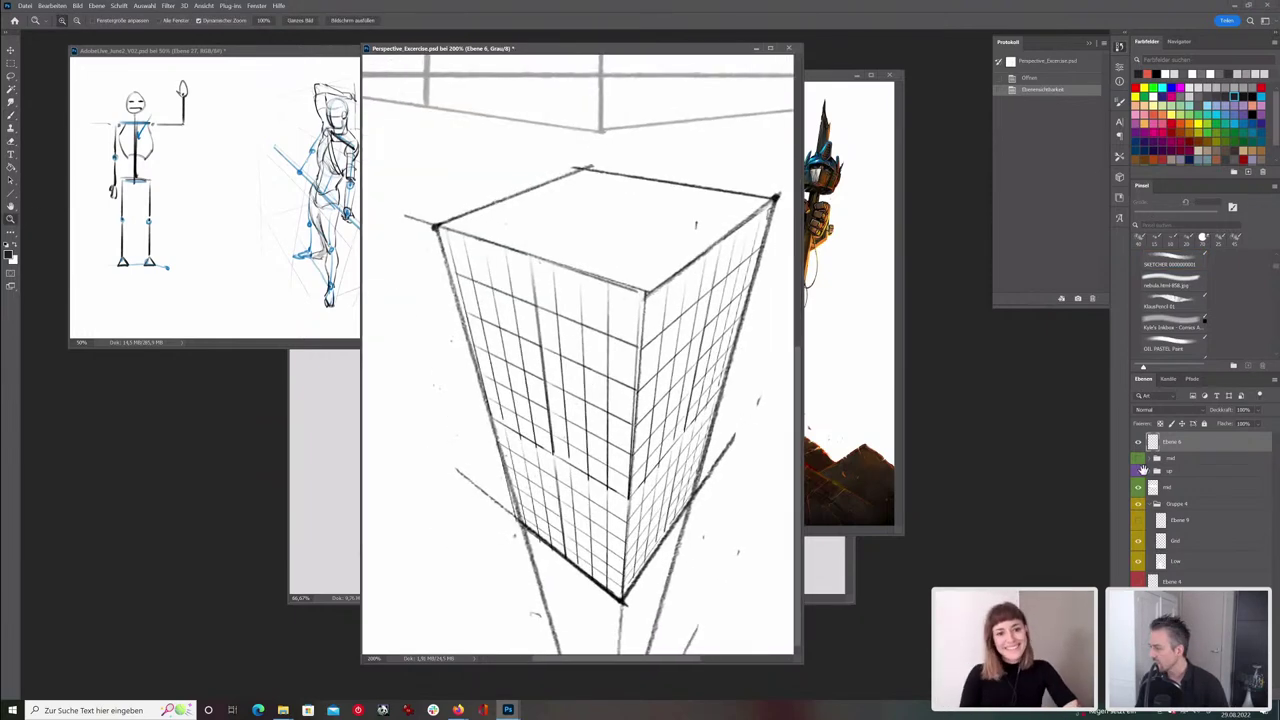
- Show the street-detail layer with cars, people and trees around the foot of the lower building
click(1139, 521)
drag(601, 579, 553, 535)
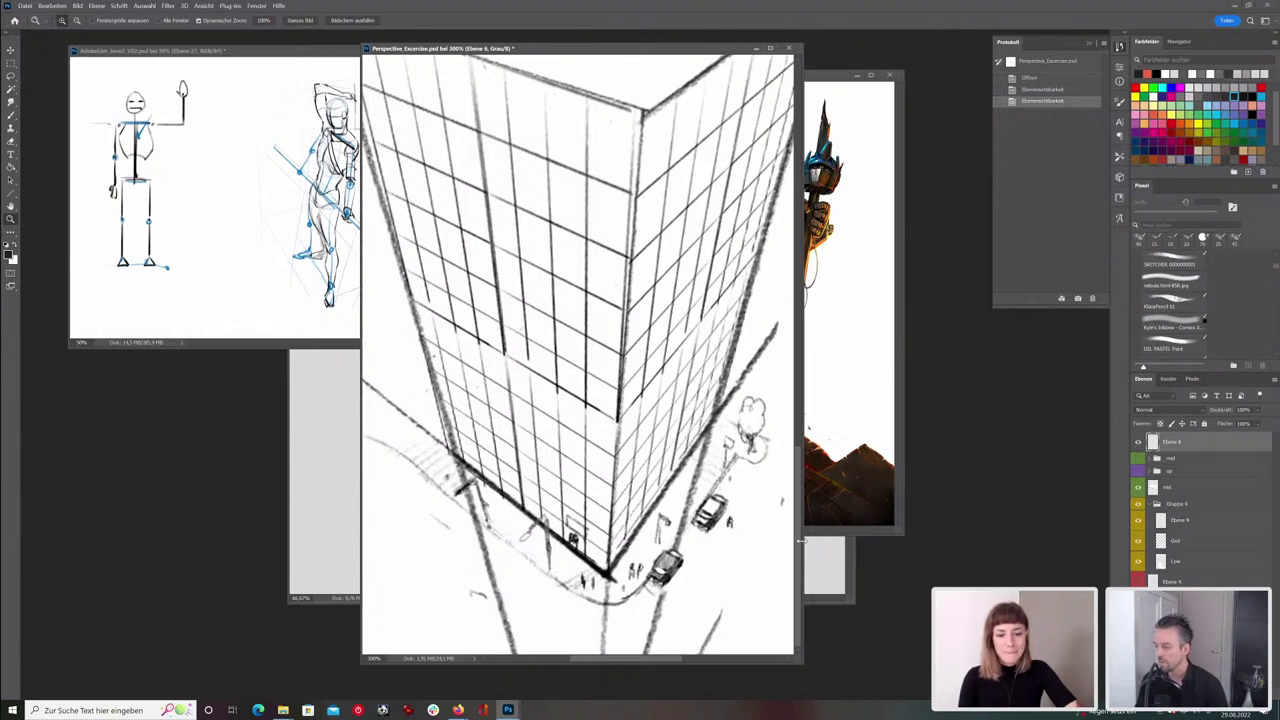
drag(800, 541, 818, 544)
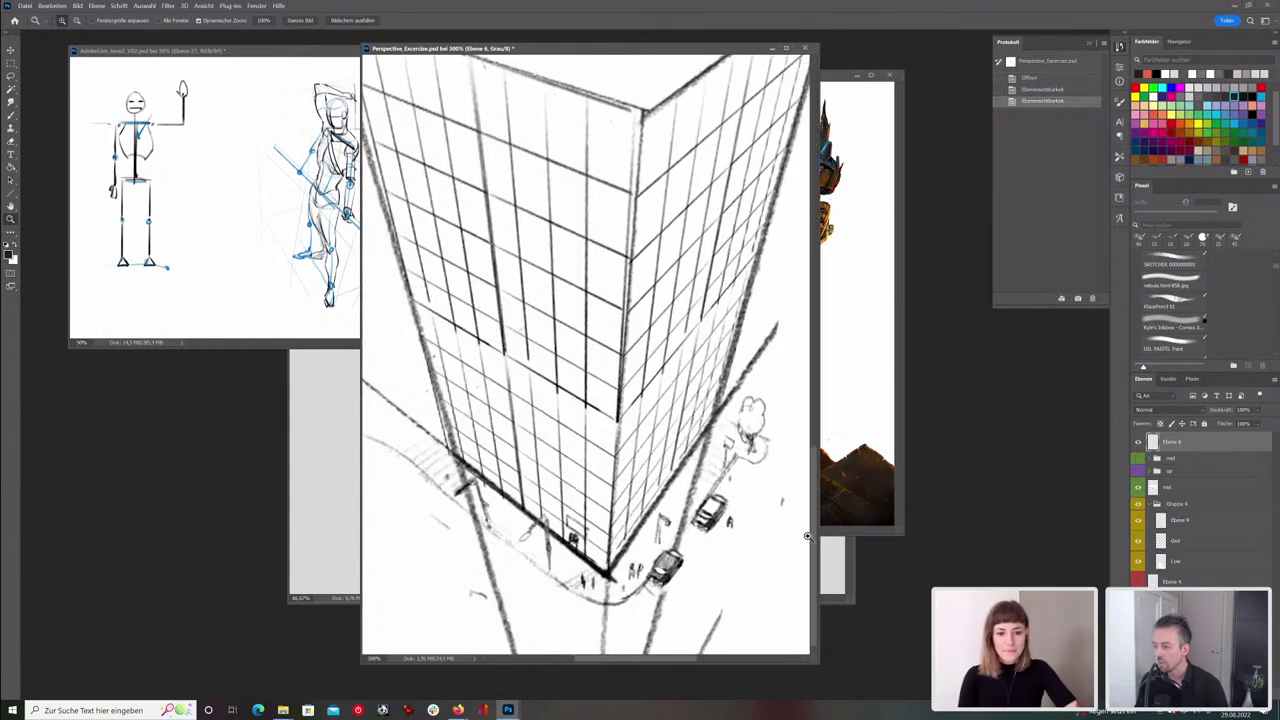
key(ctrl+minus)
key(ctrl+minus)
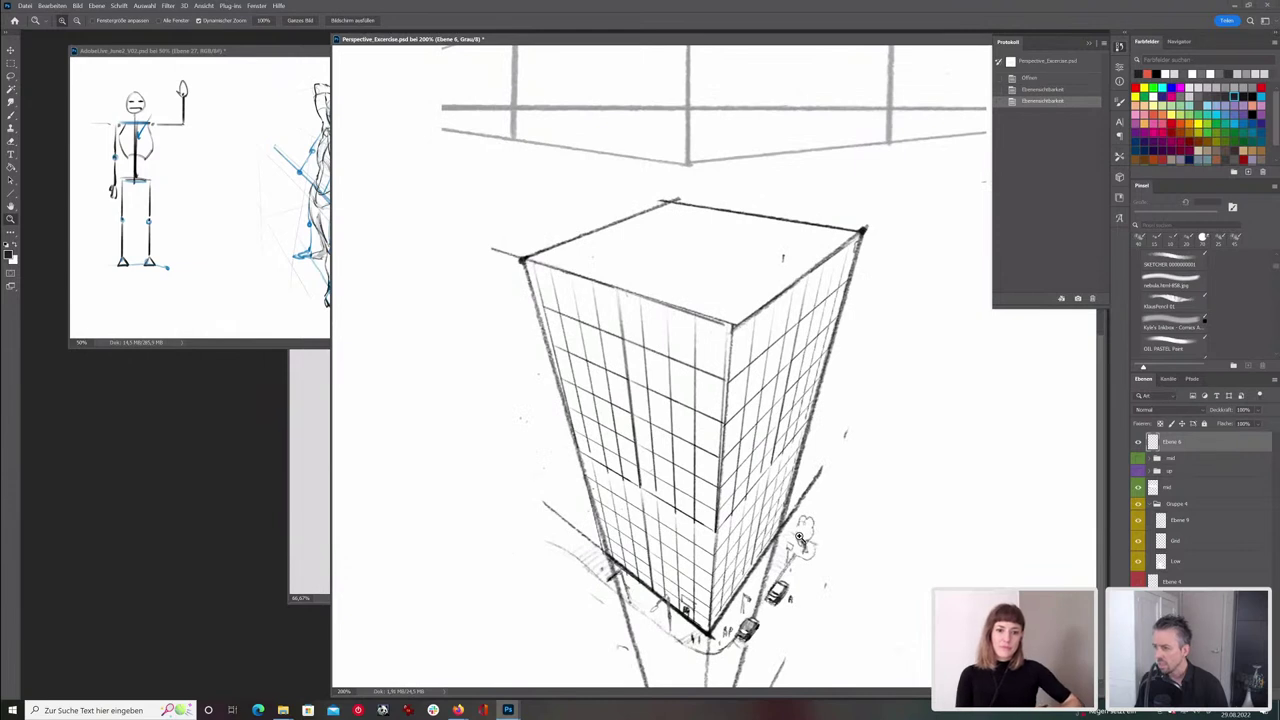
- Show the "up" group, toggle the horizon box layer off and on, and show the "mid" group's façade grid
click(1138, 471)
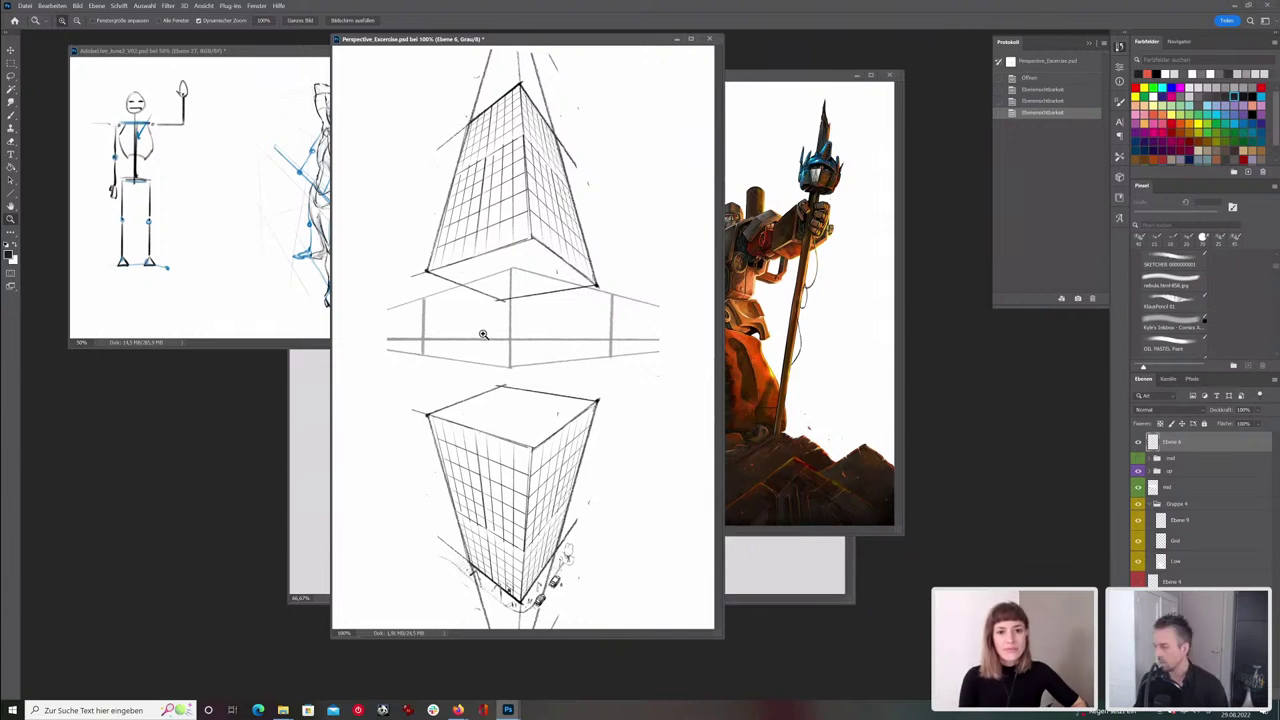
click(1139, 487)
click(1139, 487)
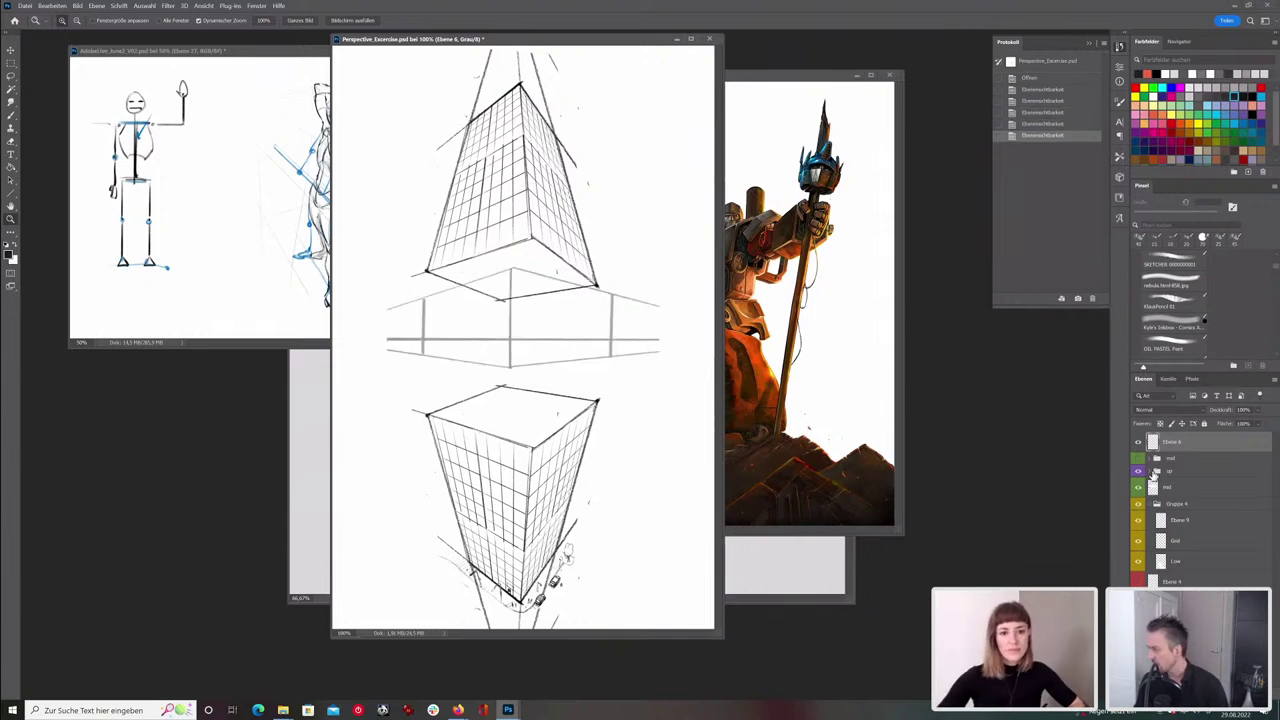
click(1137, 459)
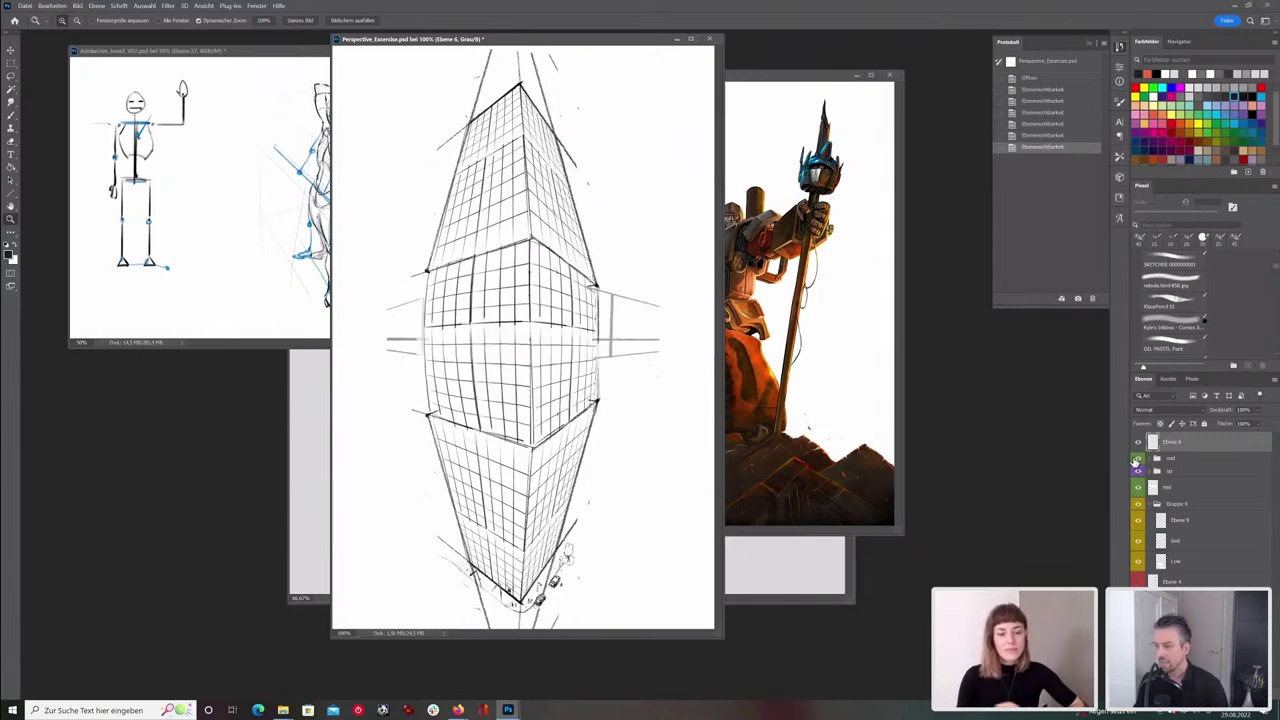
- Expand the "mid" group and show Ebene 7 with the office figures, enlarging the view and widening the window around them
click(510, 337)
click(506, 334)
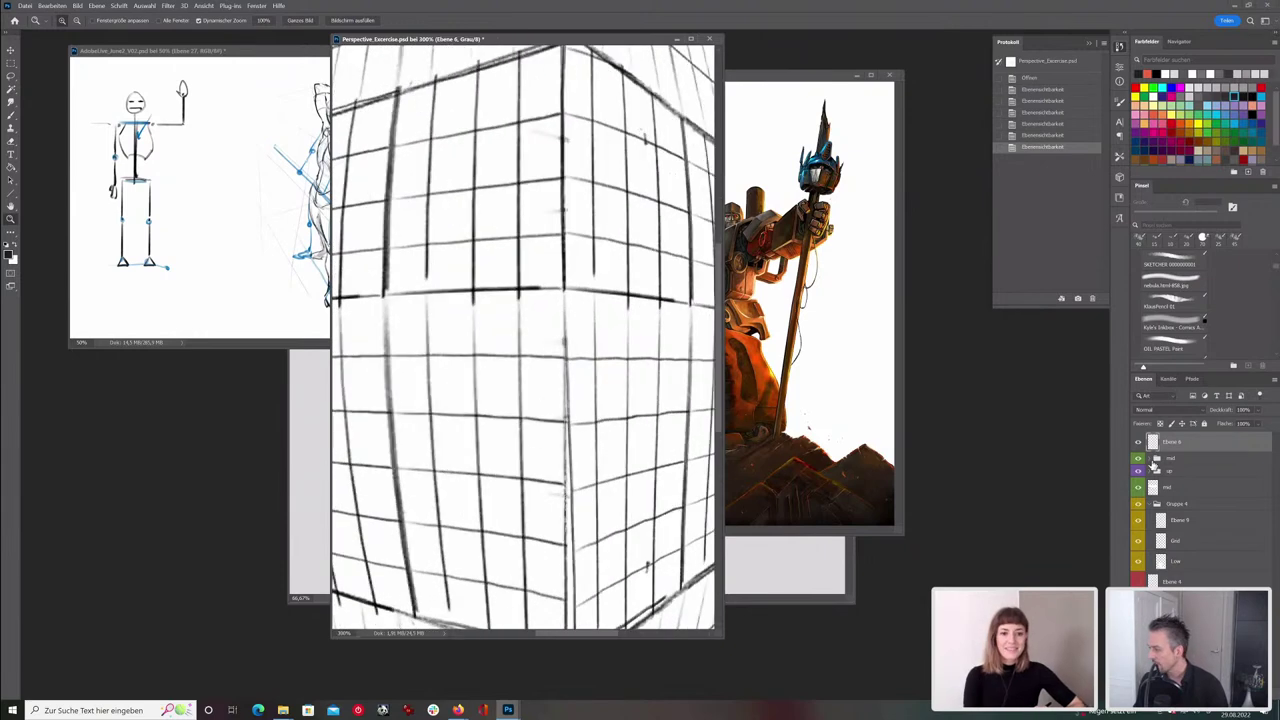
click(1155, 459)
click(1137, 478)
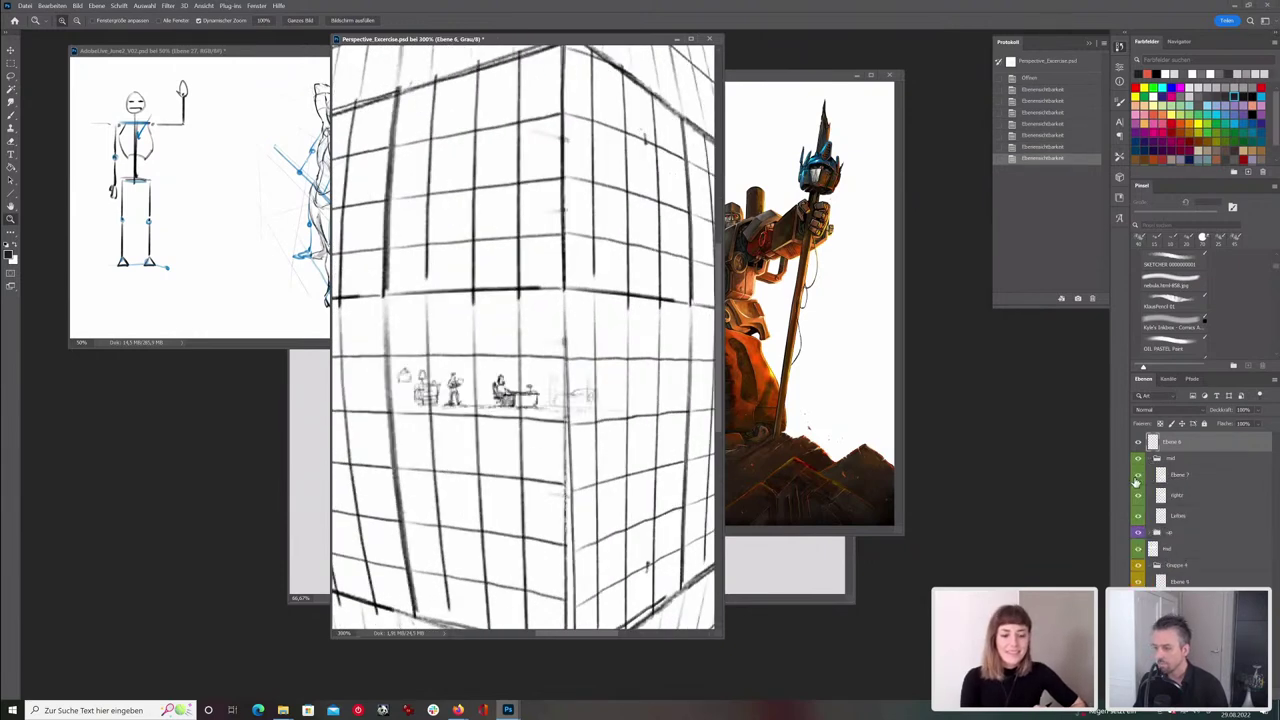
click(511, 397)
click(510, 397)
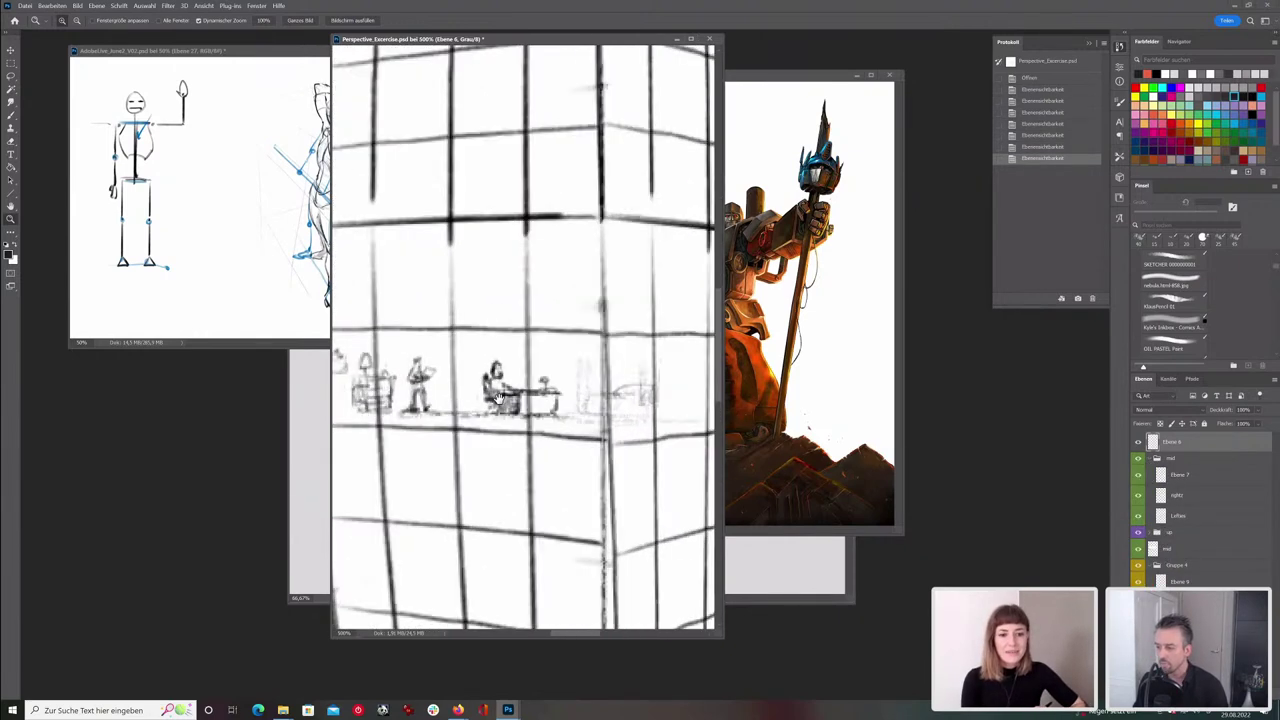
drag(499, 399, 569, 395)
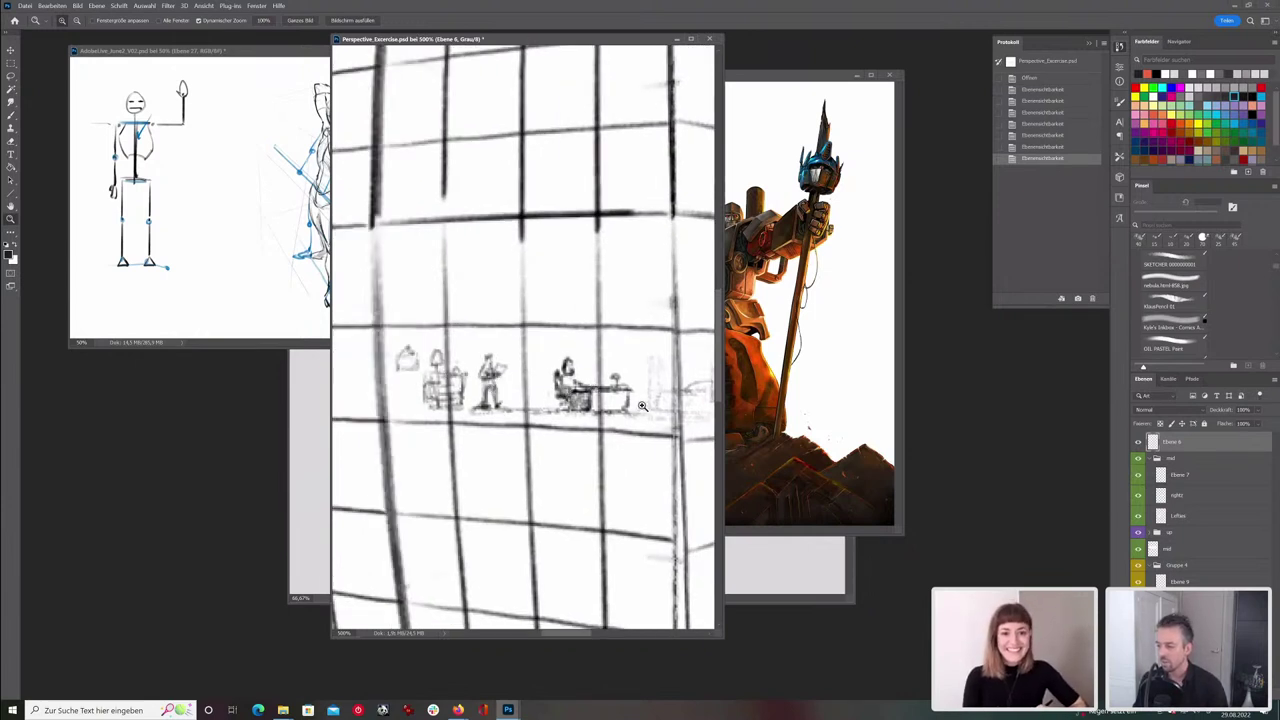
drag(723, 414, 966, 412)
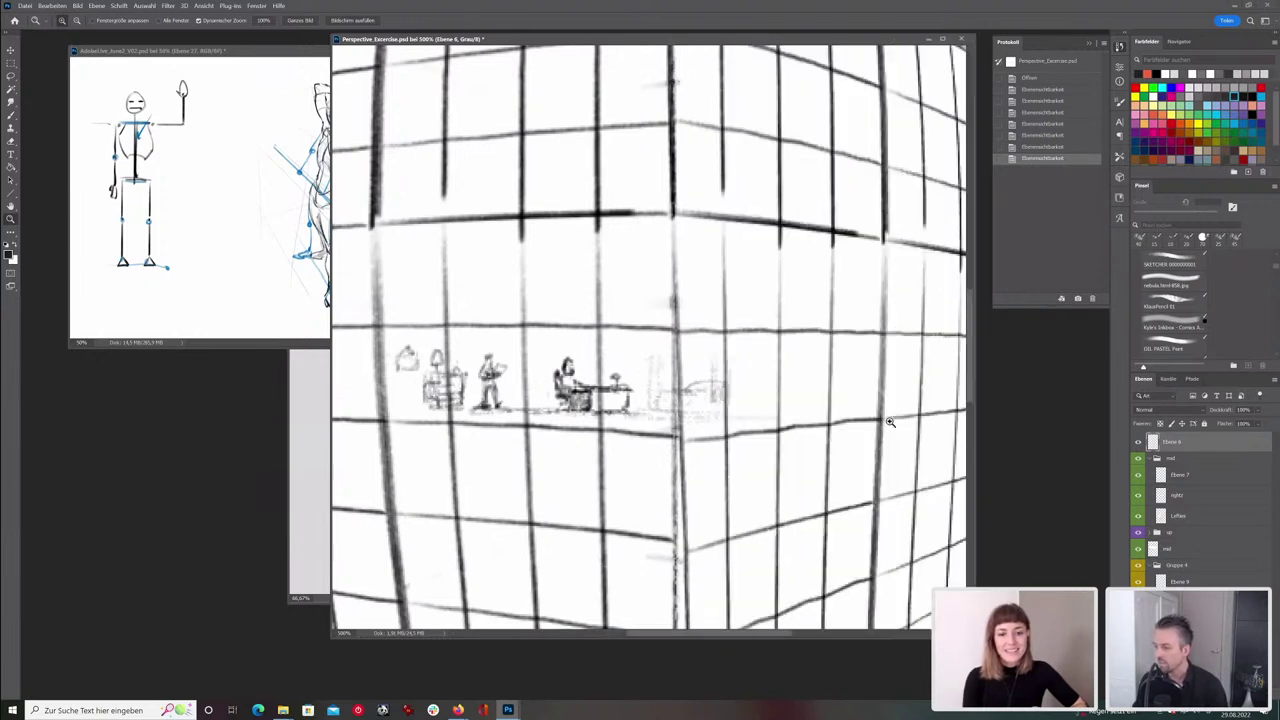
- Move the eye-level "mid" box layer above the "mid" group, compare it with the façade grid, and hide it
click(1138, 549)
click(1138, 549)
drag(1198, 551, 1186, 461)
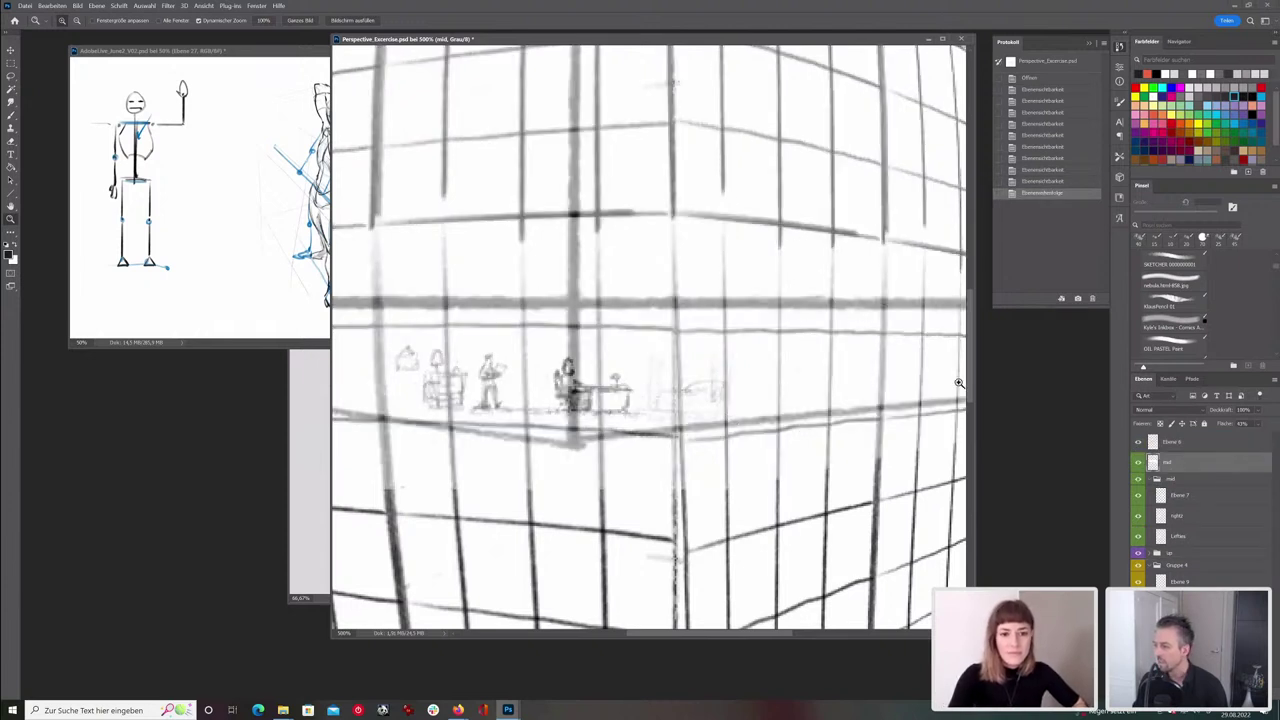
drag(970, 382, 970, 380)
scroll(969, 380, up, 3)
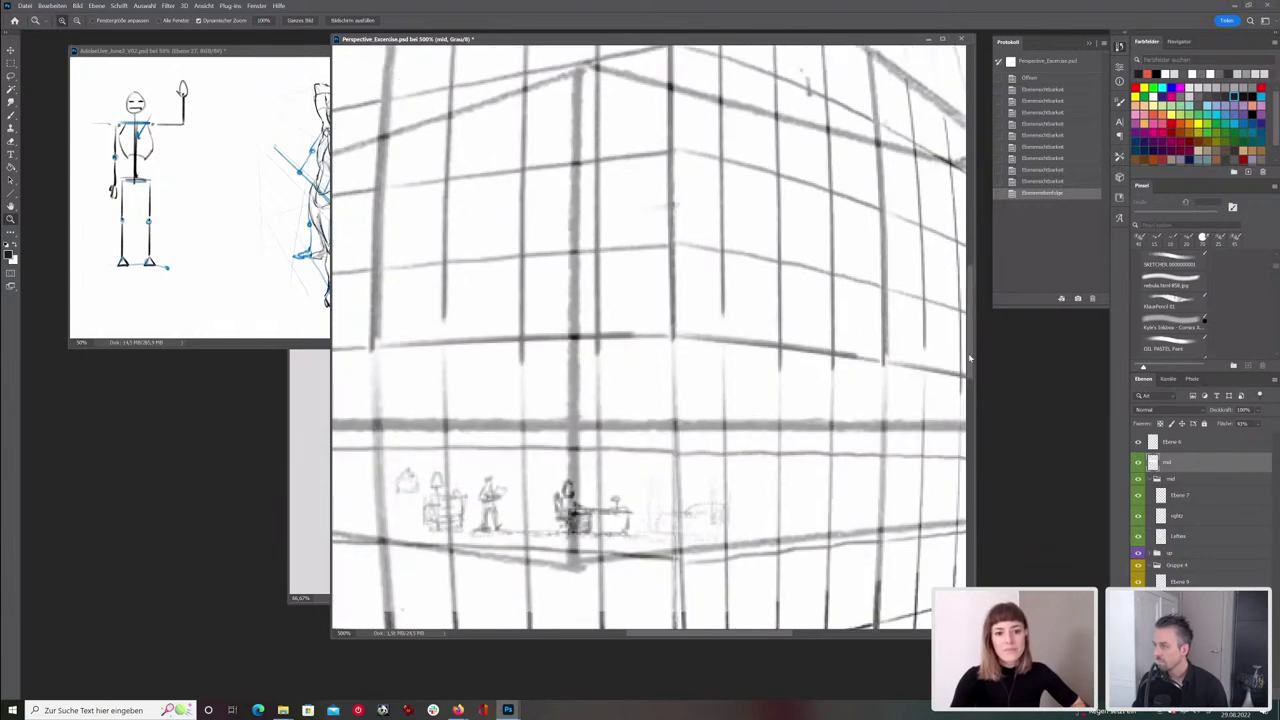
click(1137, 462)
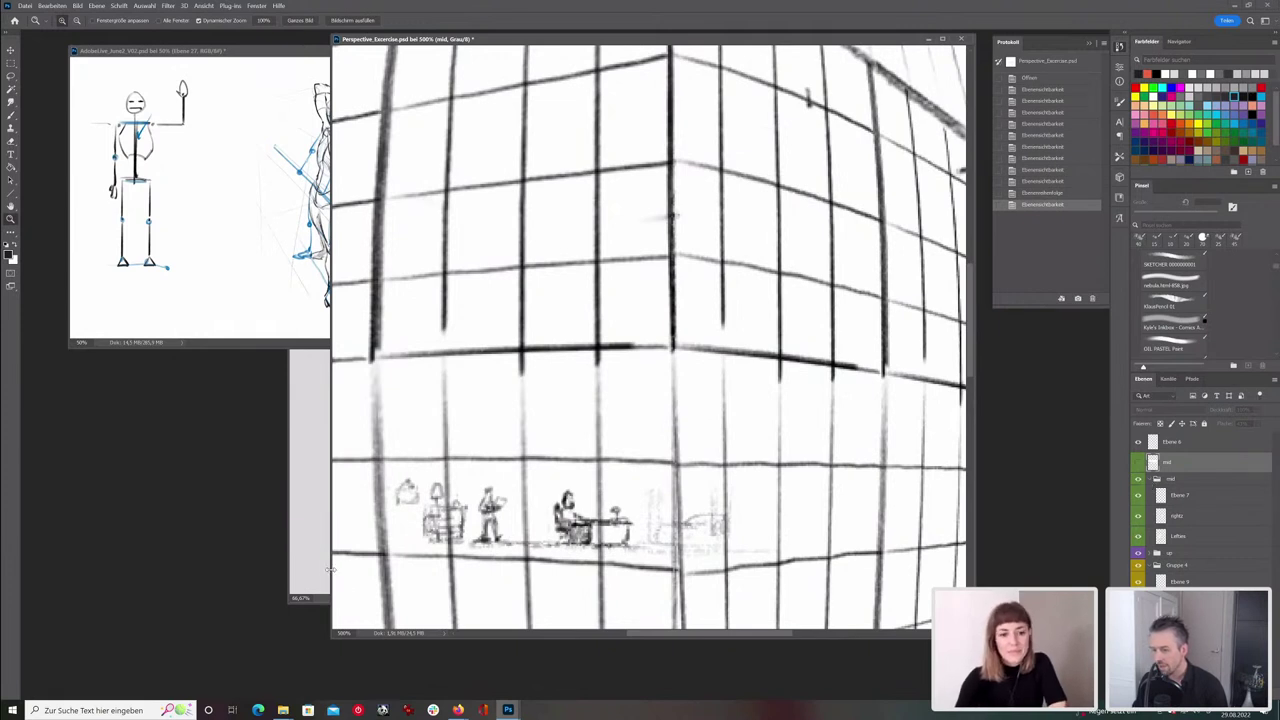
- Widen the exercise window around the building and examine the tower from the street scene up to the roof
drag(330, 570, 75, 570)
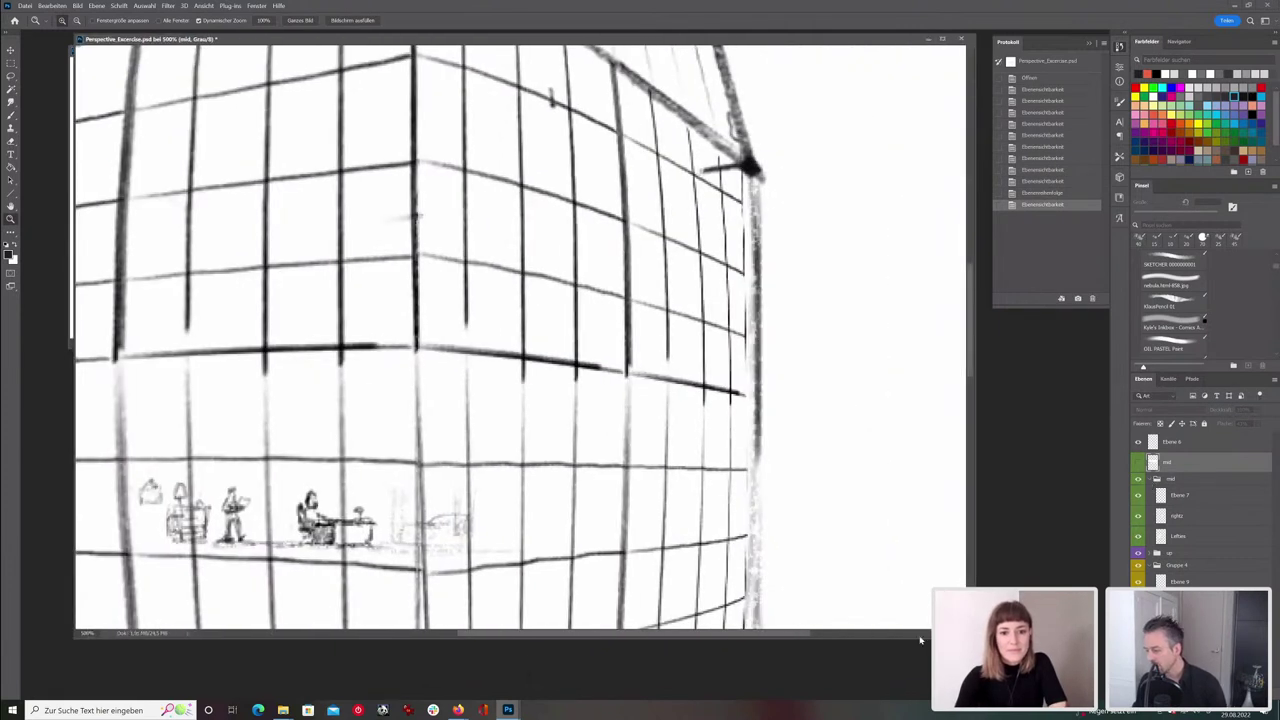
drag(975, 637, 999, 636)
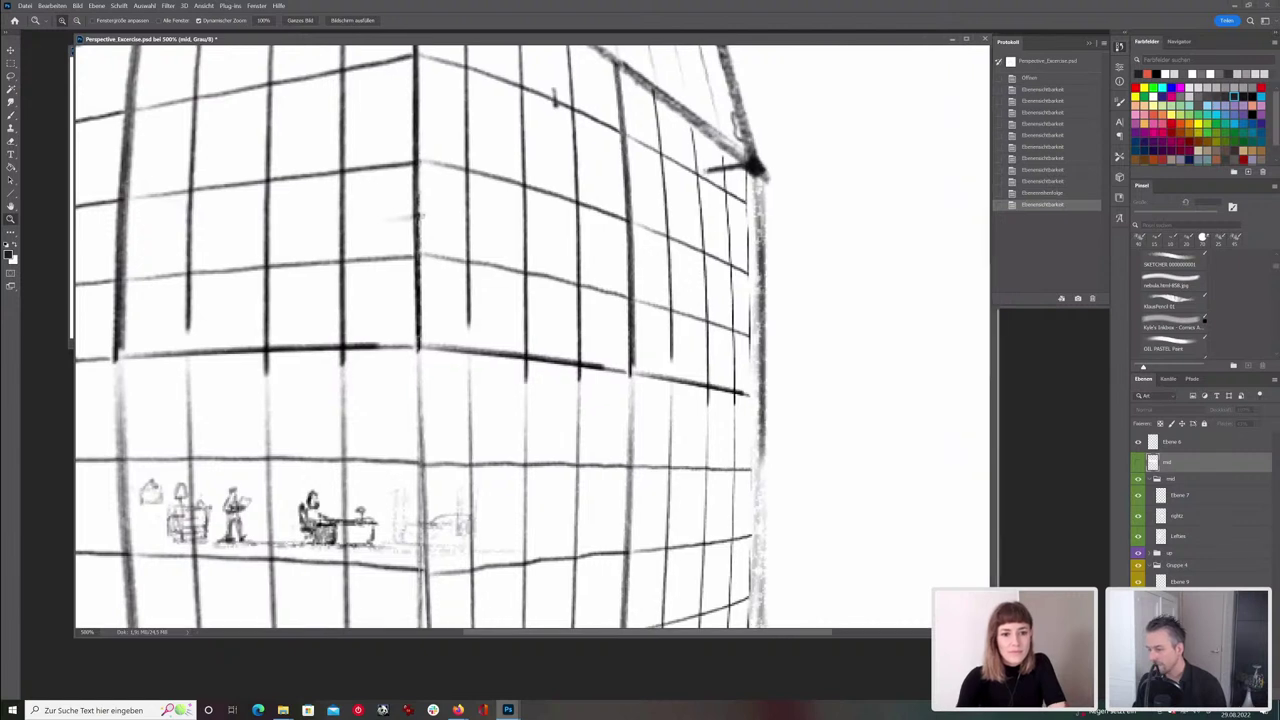
drag(776, 634, 686, 634)
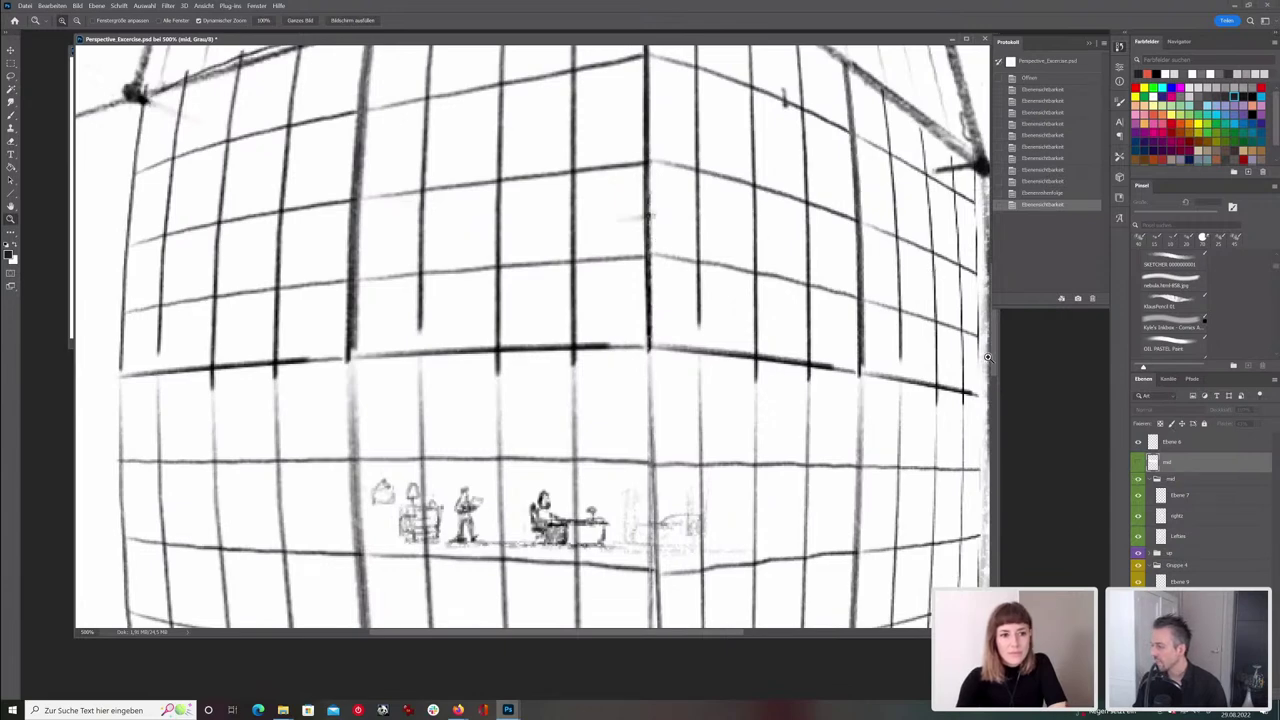
drag(994, 366, 1019, 631)
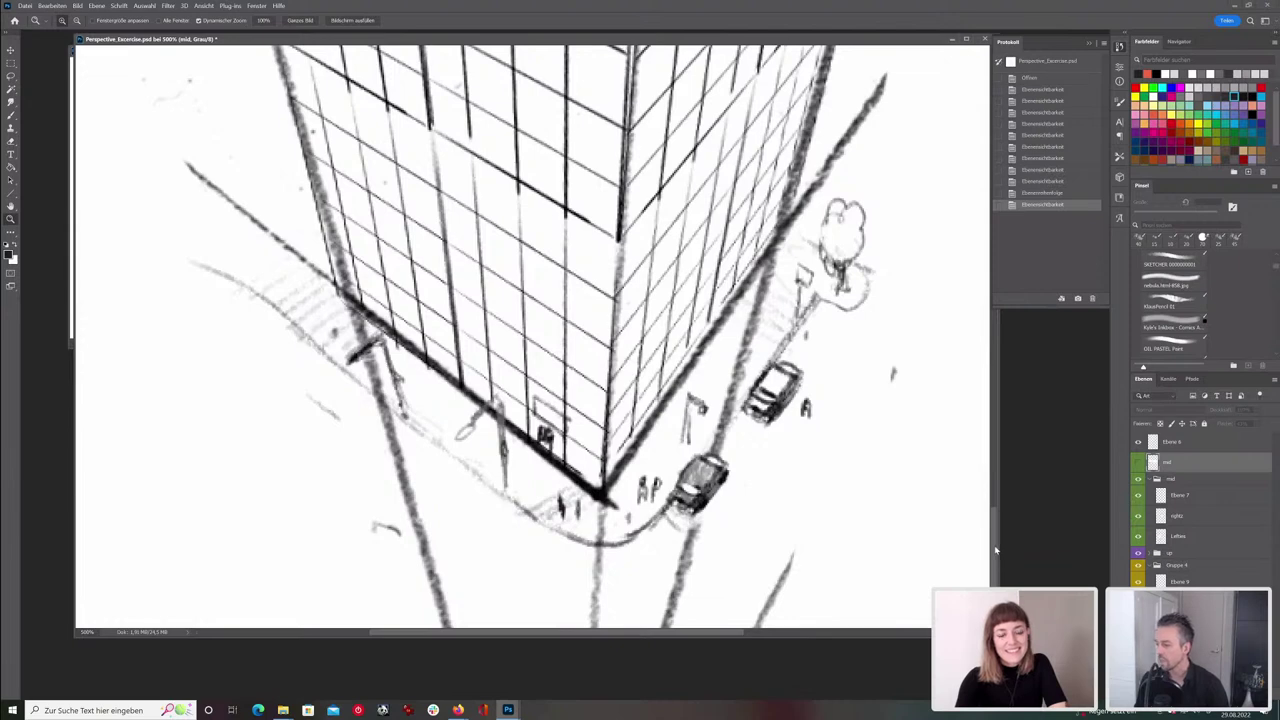
drag(995, 550, 973, 337)
scroll(973, 336, down, 3)
scroll(971, 240, up, 5)
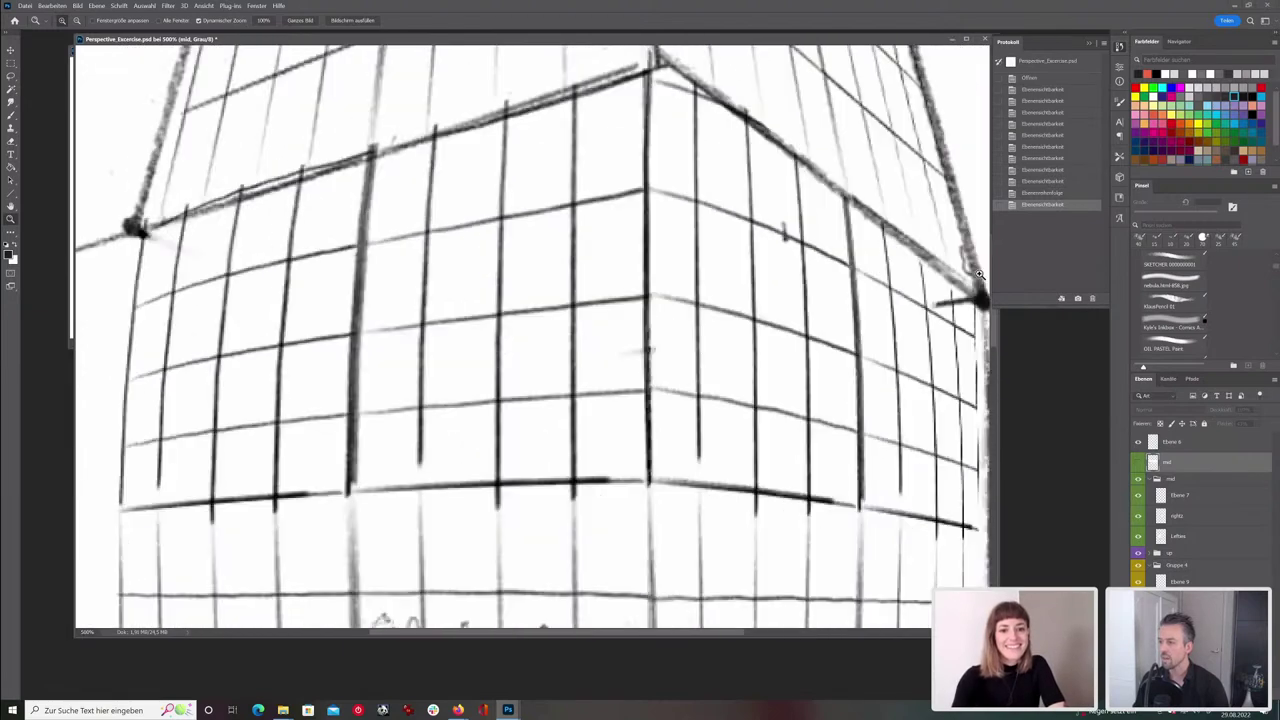
drag(968, 214, 996, 144)
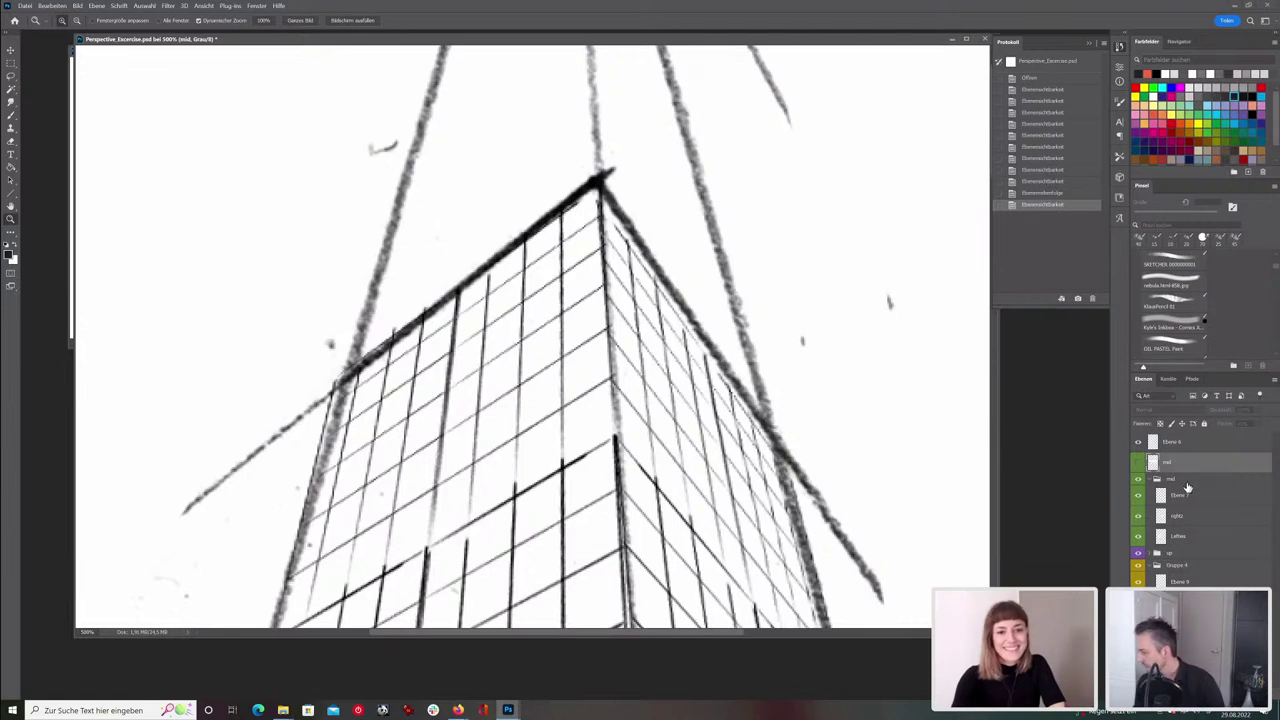
- Show the "up" group's Ebene 8 with hotel sign, clouds and flying hero, viewed at 400% in a larger window with the history collapsed
click(1137, 567)
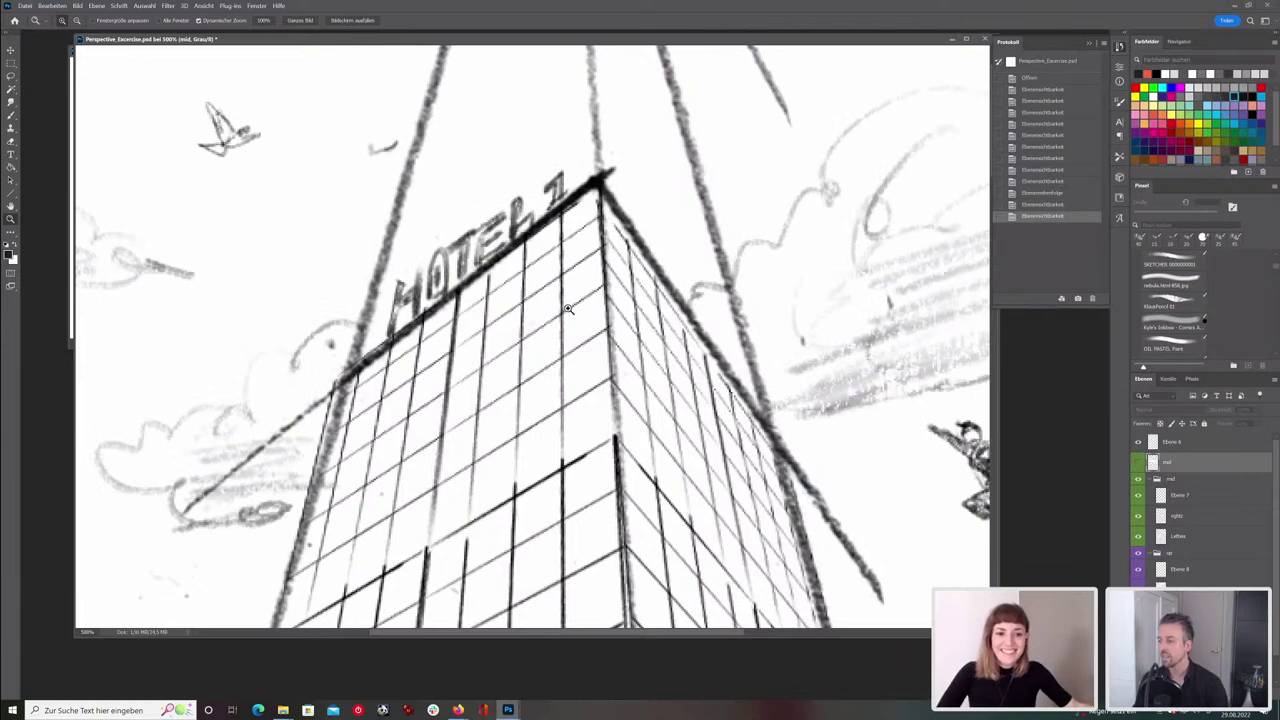
drag(998, 637, 1066, 671)
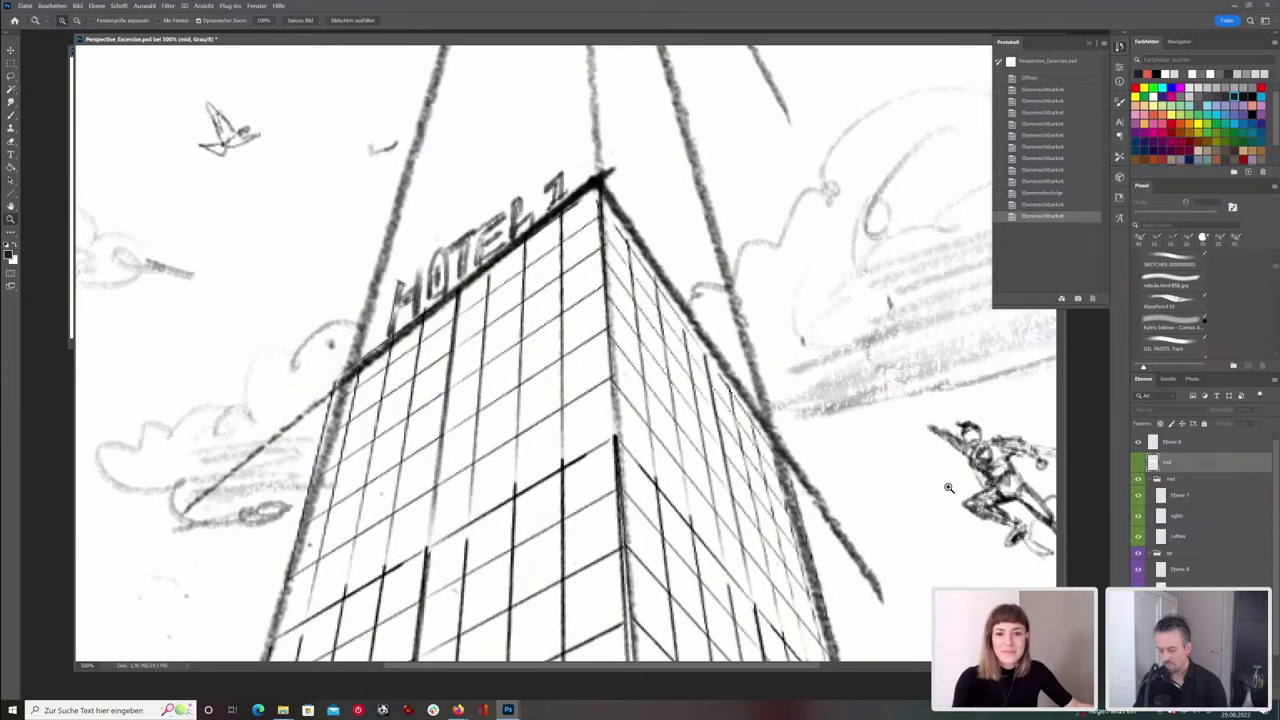
alt+click(714, 445)
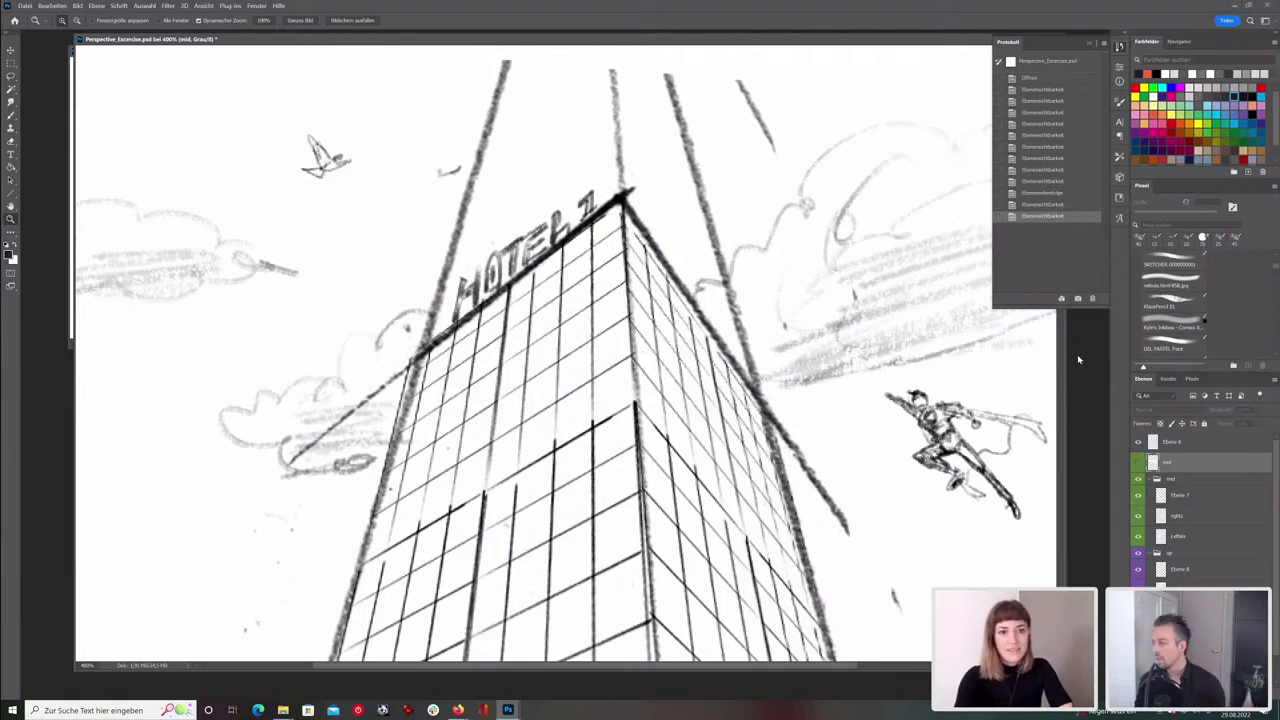
click(1088, 46)
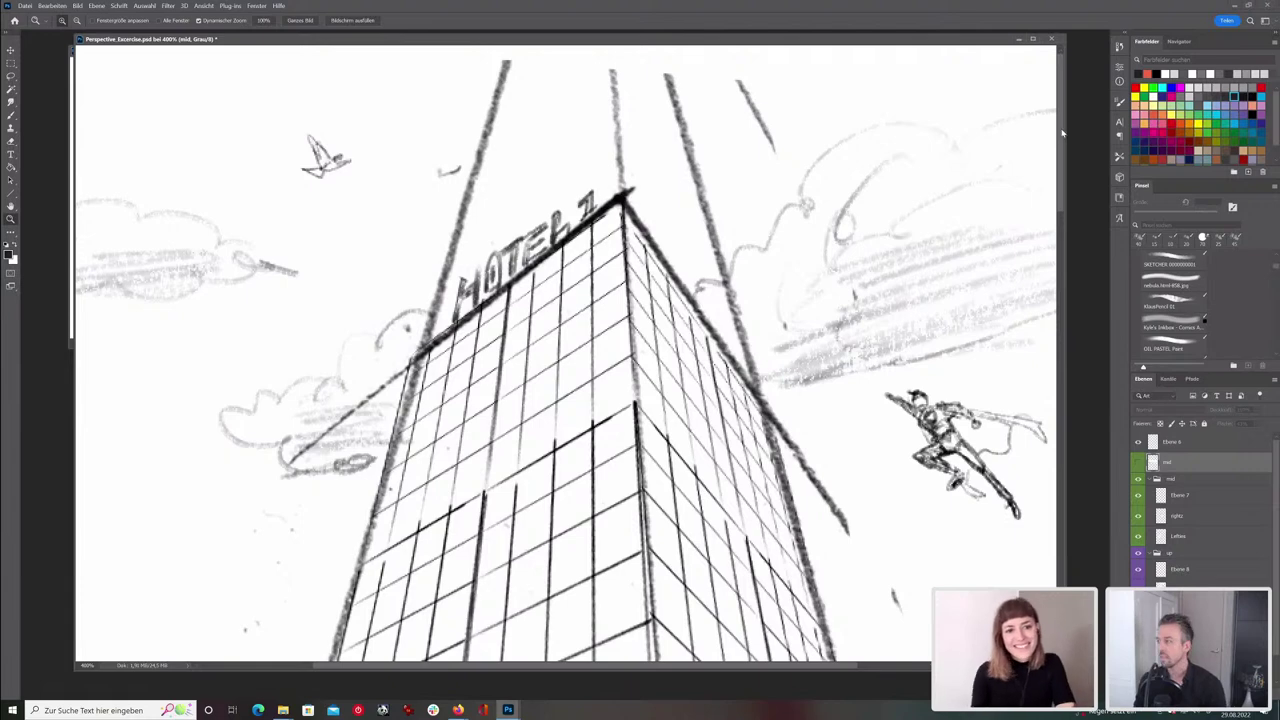
- Review the tower down to the street, fit the whole drawing in its window, and minimize the exercise file
scroll(1062, 120, down, 3)
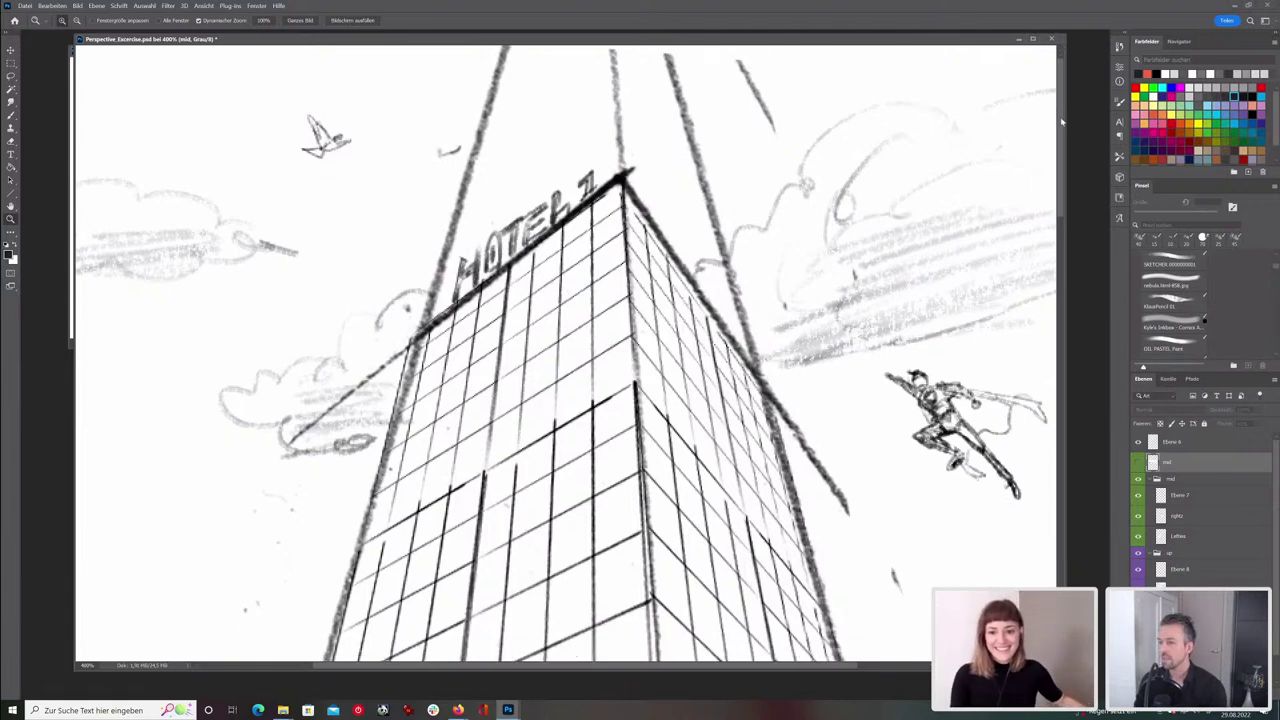
drag(1061, 132, 1097, 578)
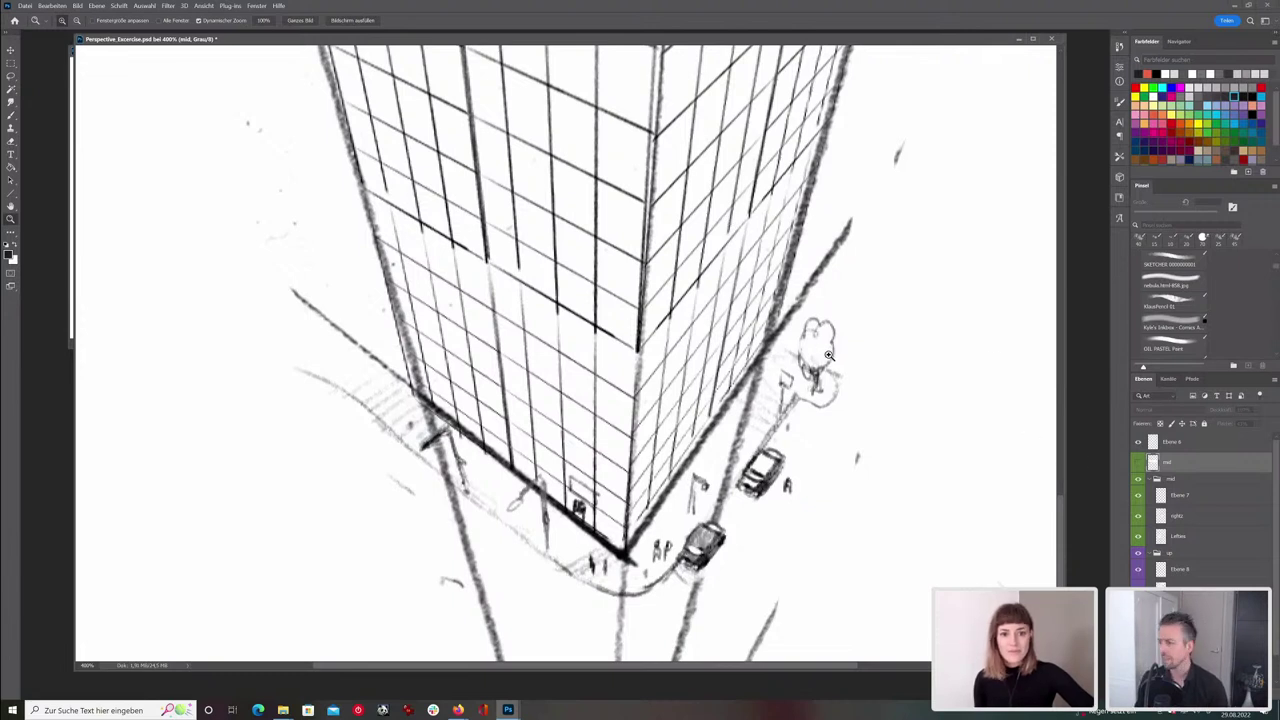
key(ctrl+0)
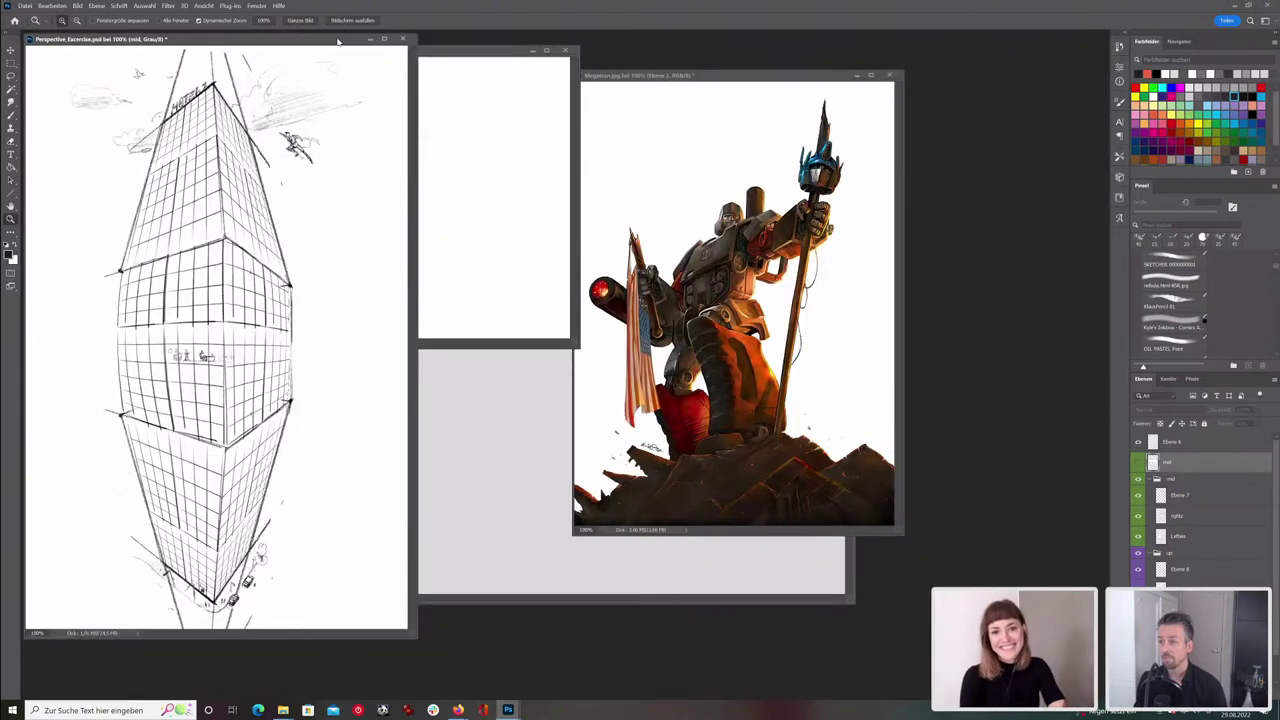
drag(338, 41, 399, 55)
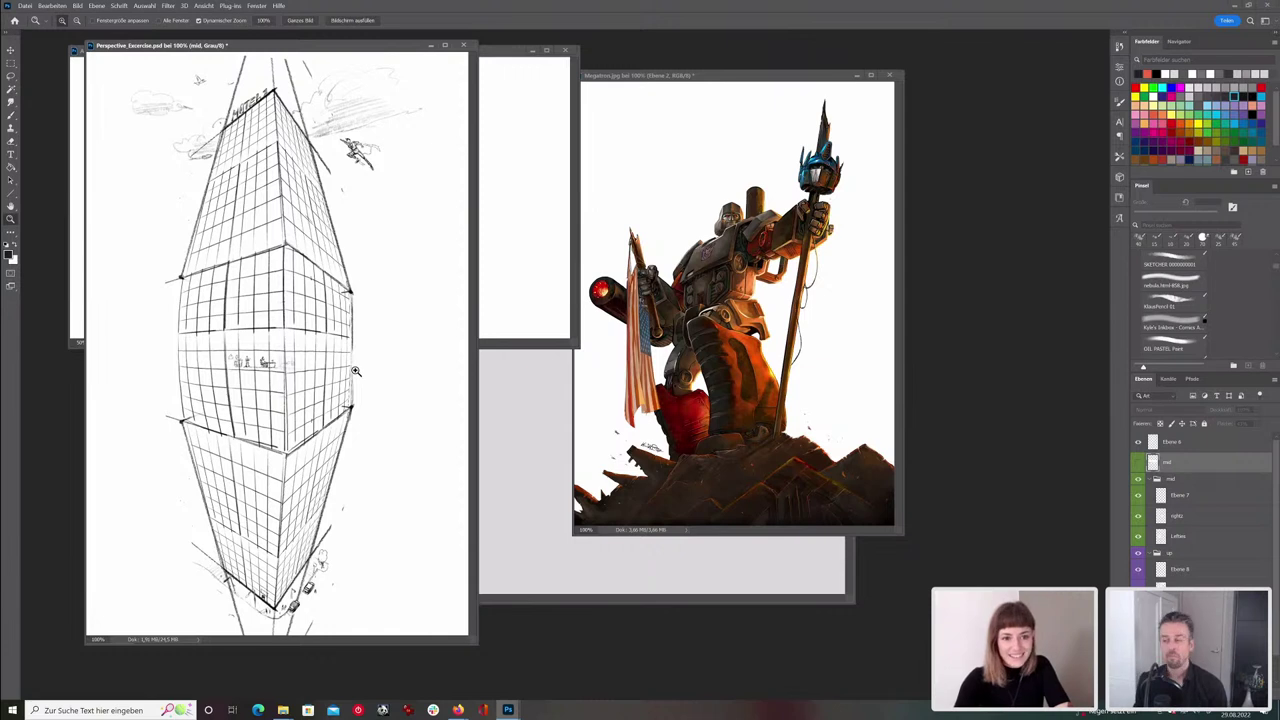
click(432, 46)
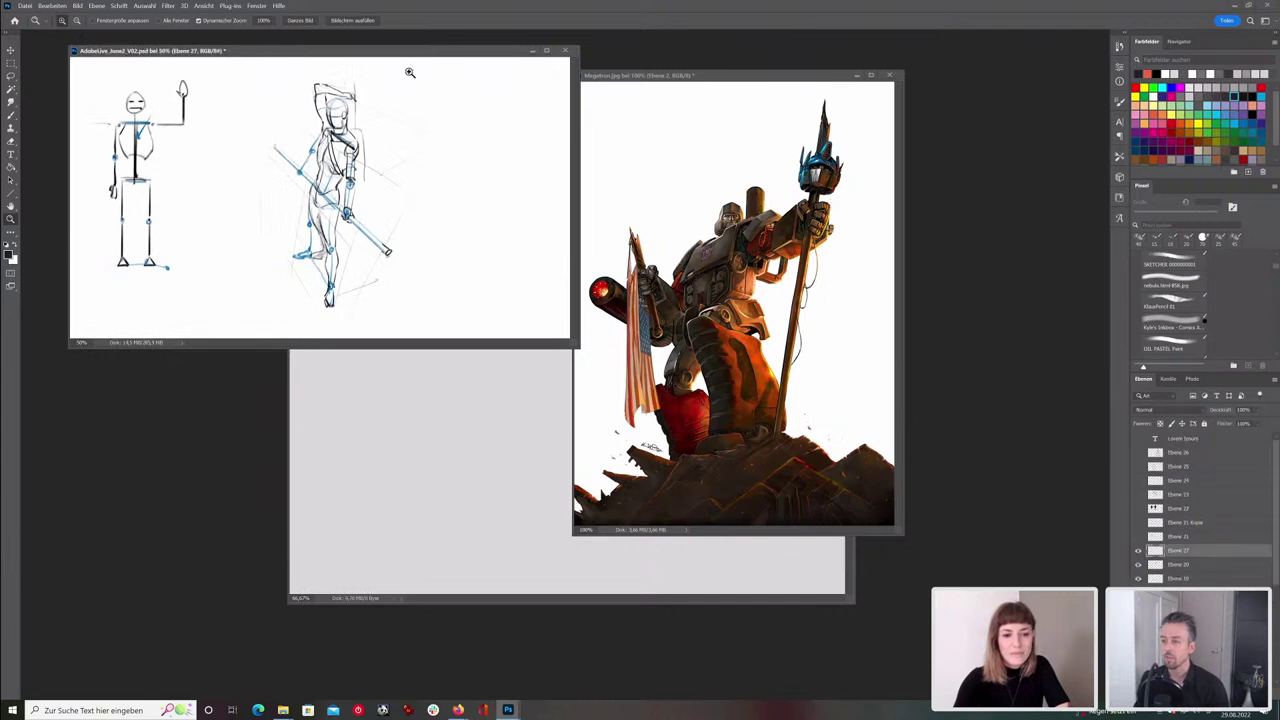
- Bring perspective_basics.psd to the front, reduce it to 33.3%, and place its window over the lower part of the figure sketch
mouse_move(508, 709)
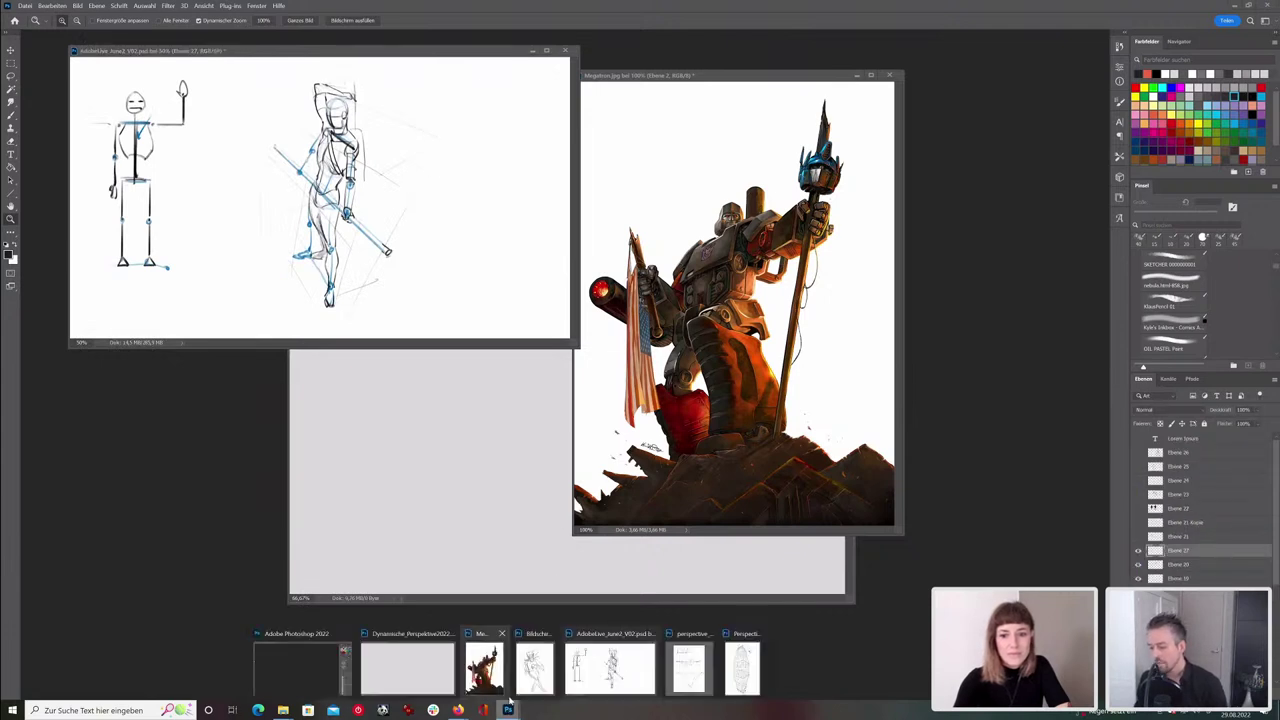
click(686, 680)
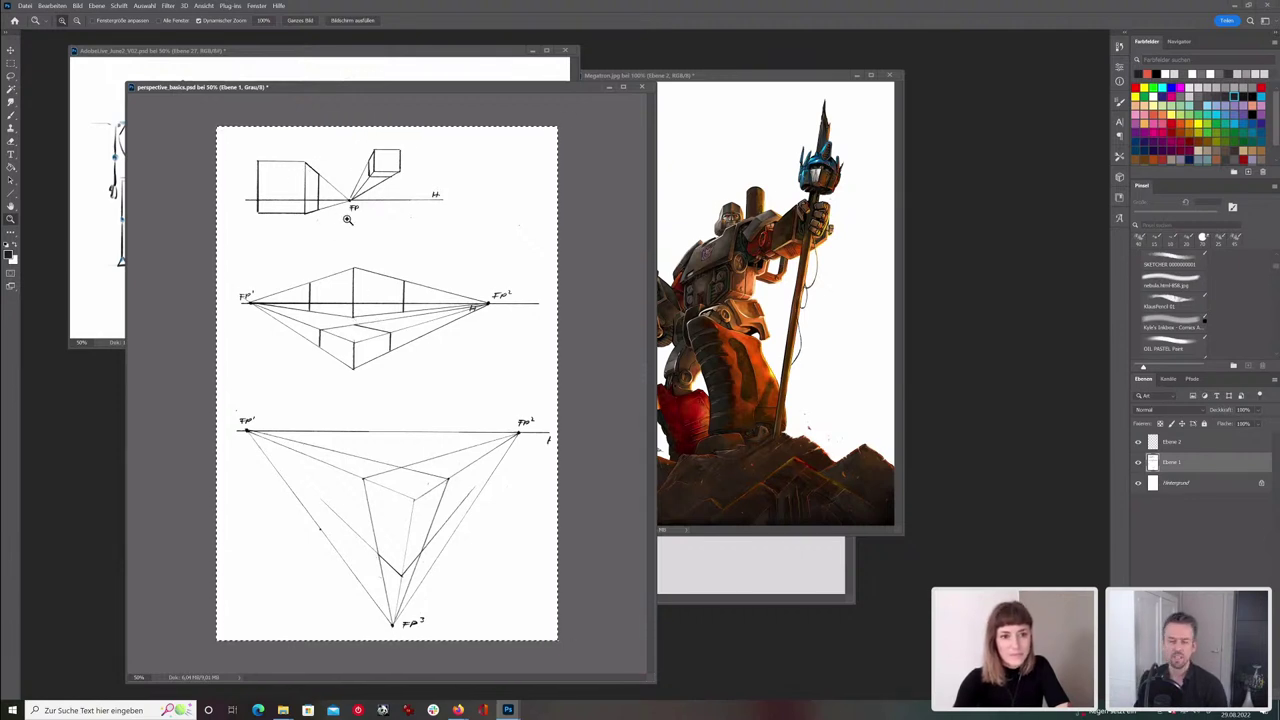
click(281, 160)
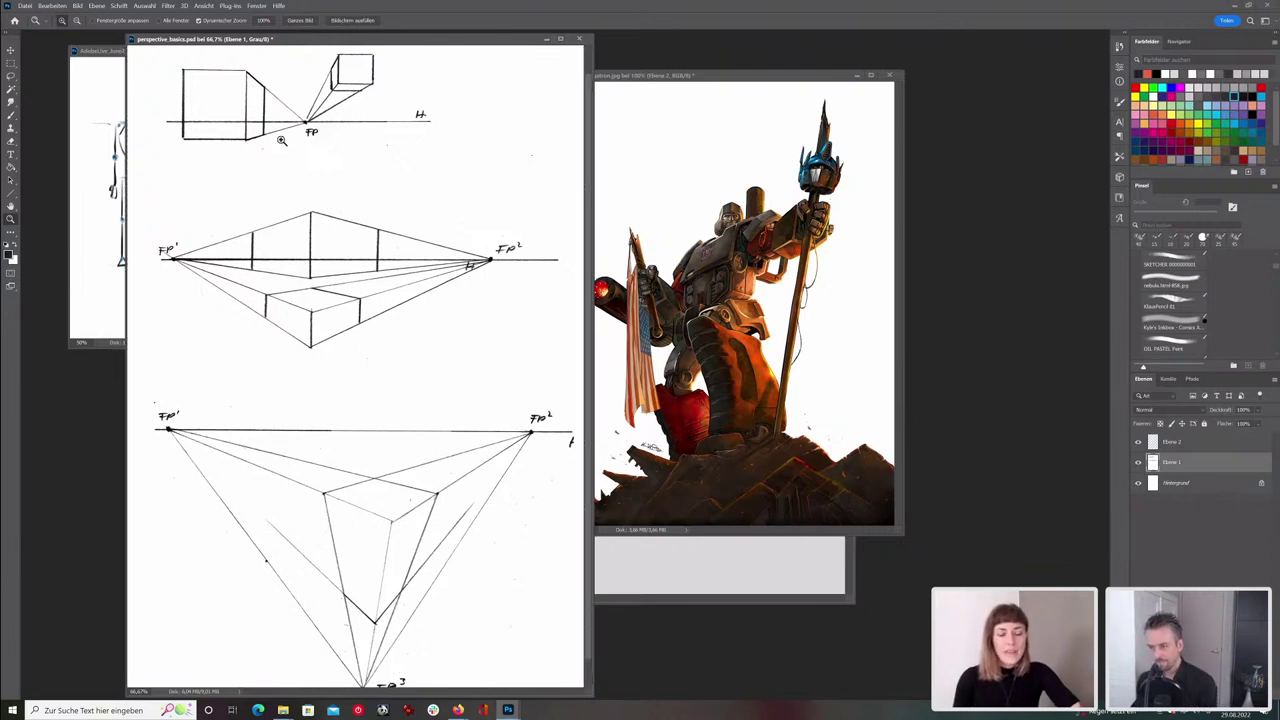
drag(396, 40, 416, 46)
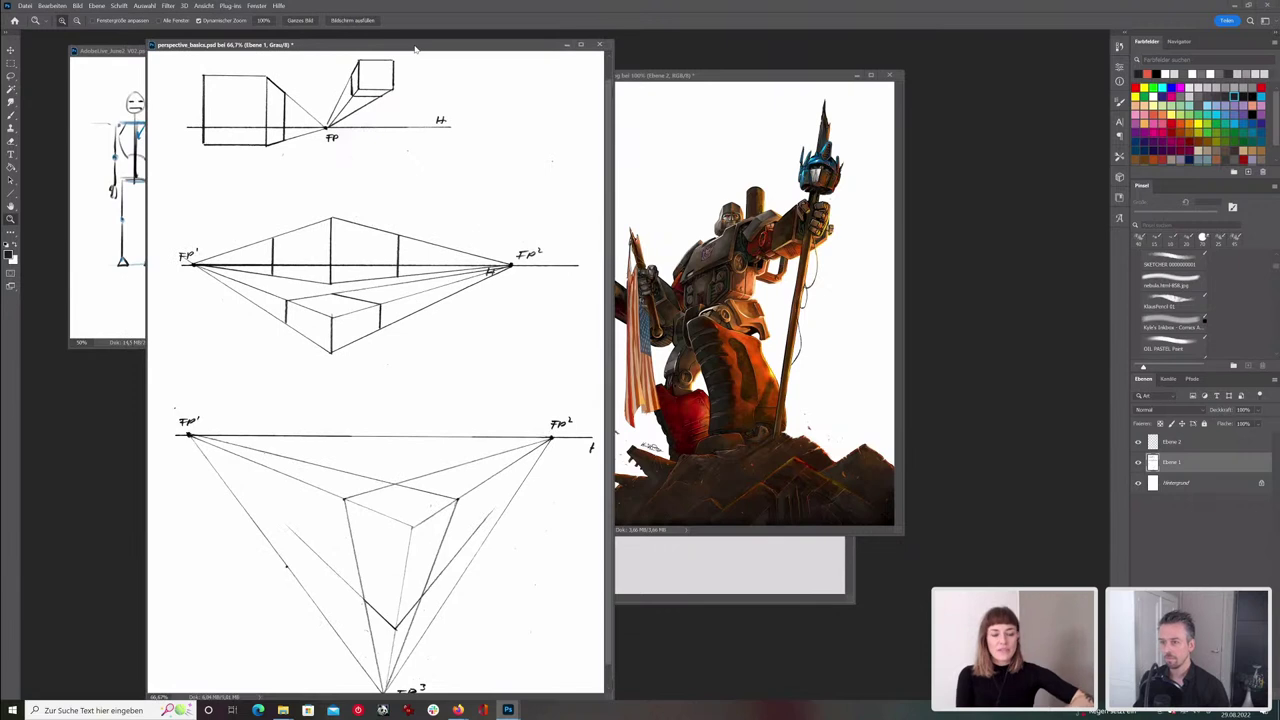
key(ctrl+minus)
key(ctrl+minus)
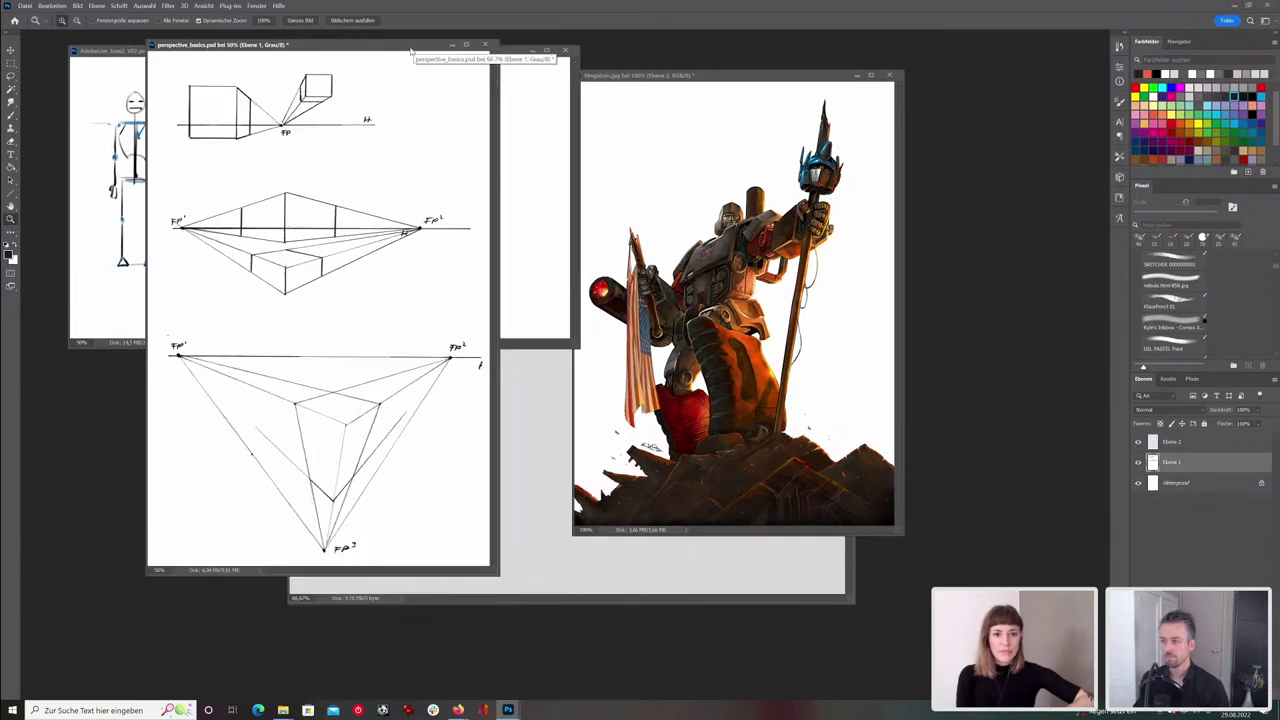
drag(307, 60, 261, 280)
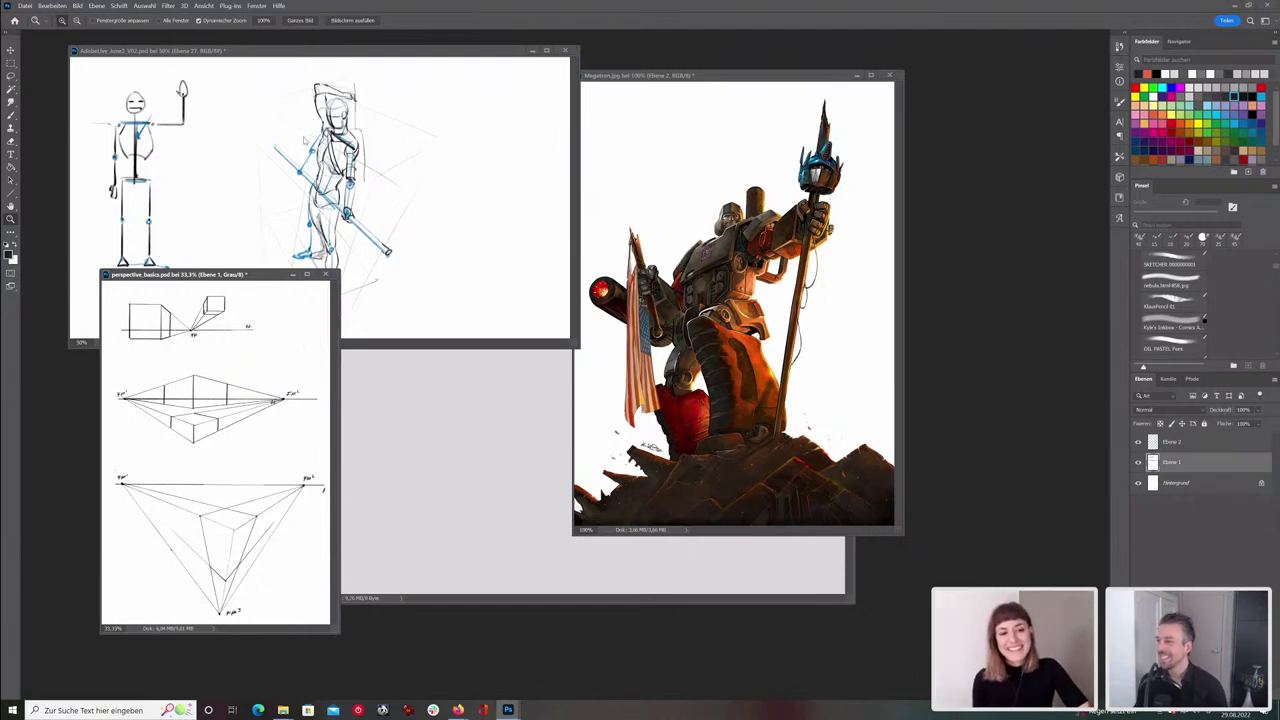
- Move the Megatron image aside and bring the blank Dynamische_Perspektive2022.psd window to the front between the reference images
drag(743, 79, 868, 71)
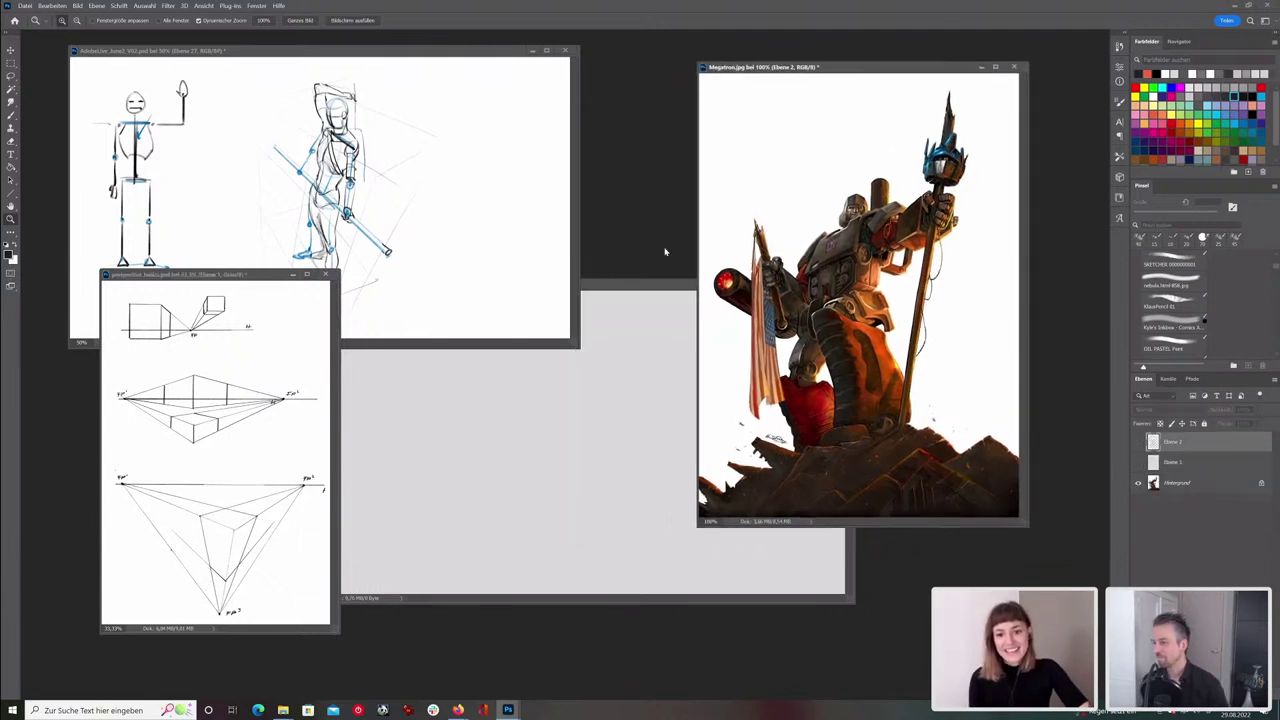
click(627, 280)
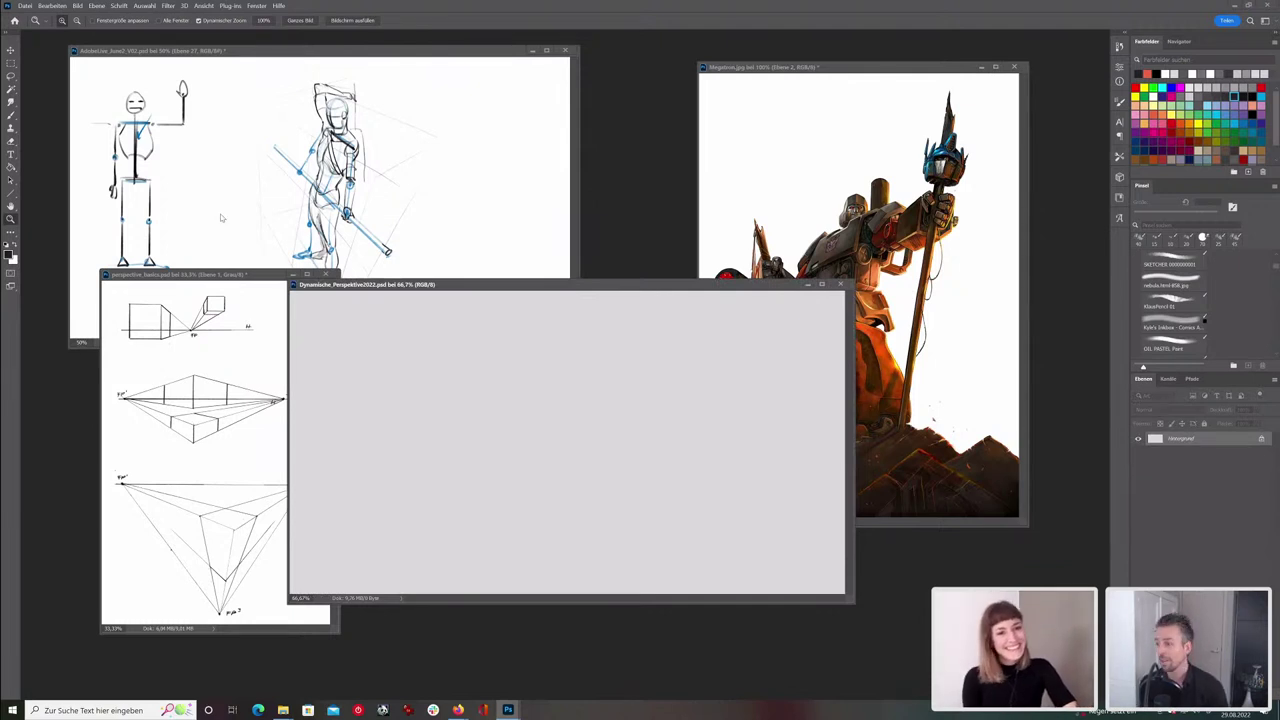
drag(623, 290, 705, 274)
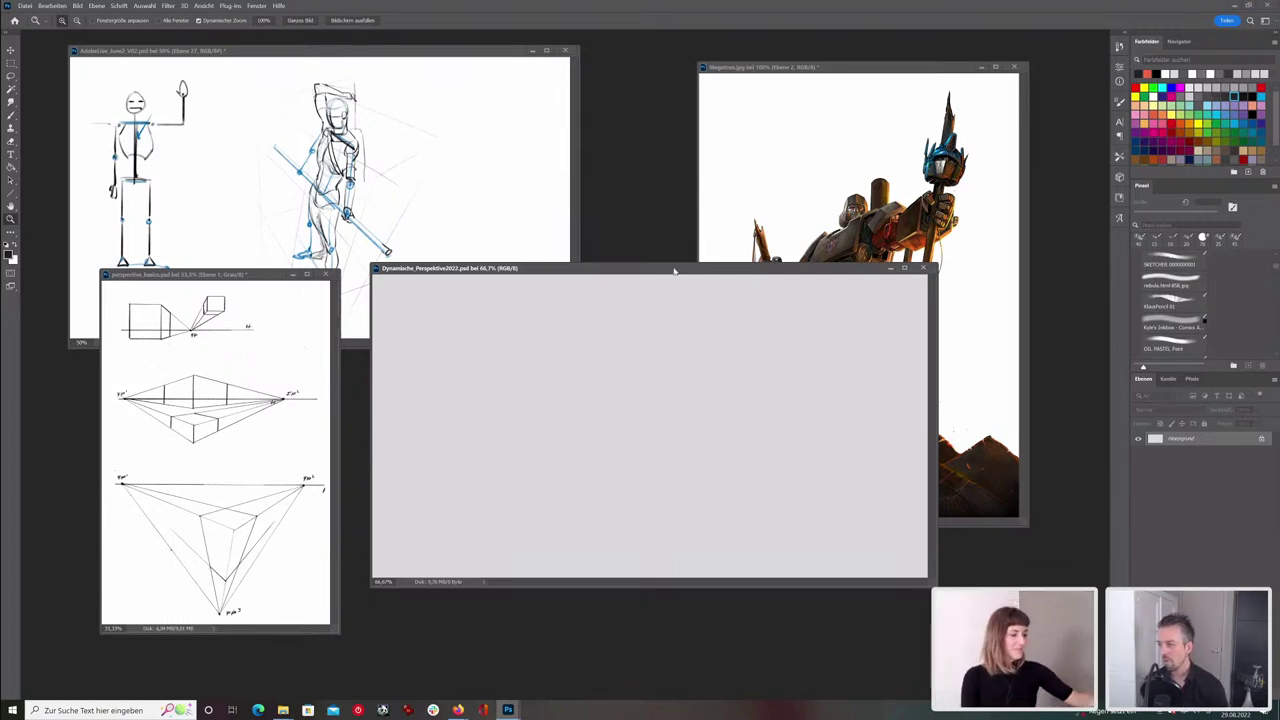
drag(675, 271, 671, 244)
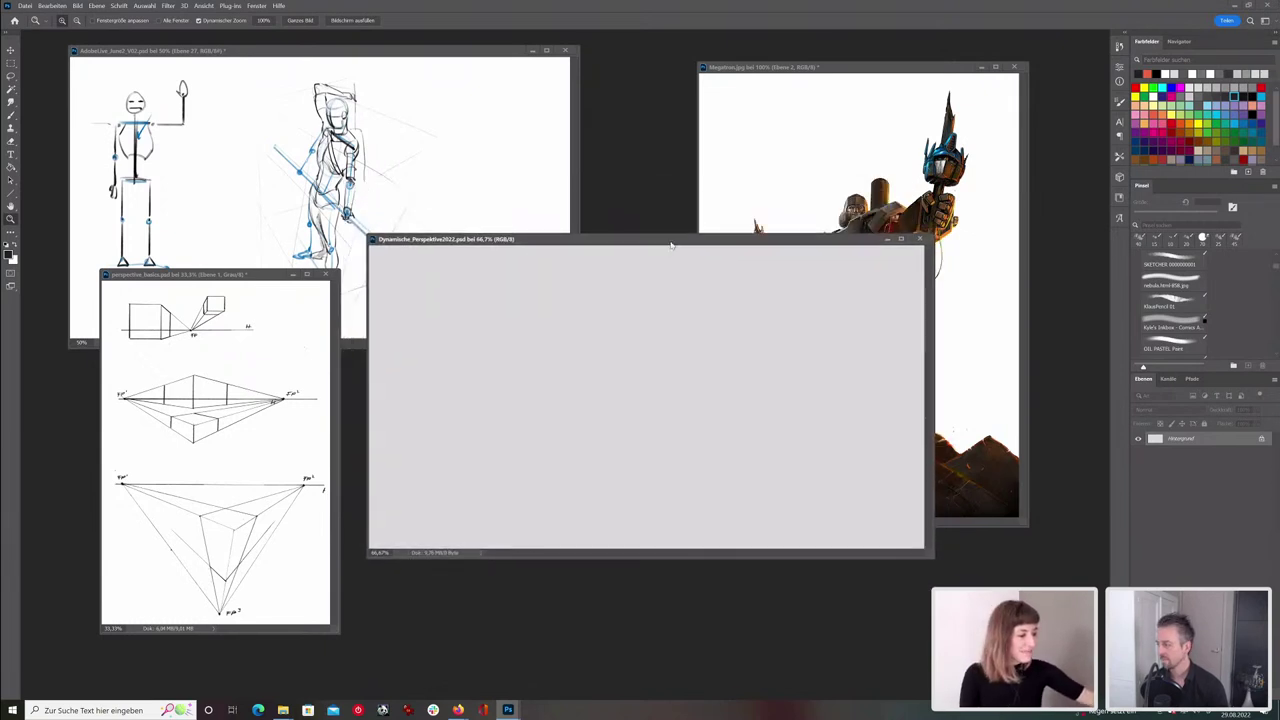
- Add a new layer to Dynamische_Perspektive2022.psd, then reposition its window and enlarge it to leave a margin around the canvas
click(1236, 693)
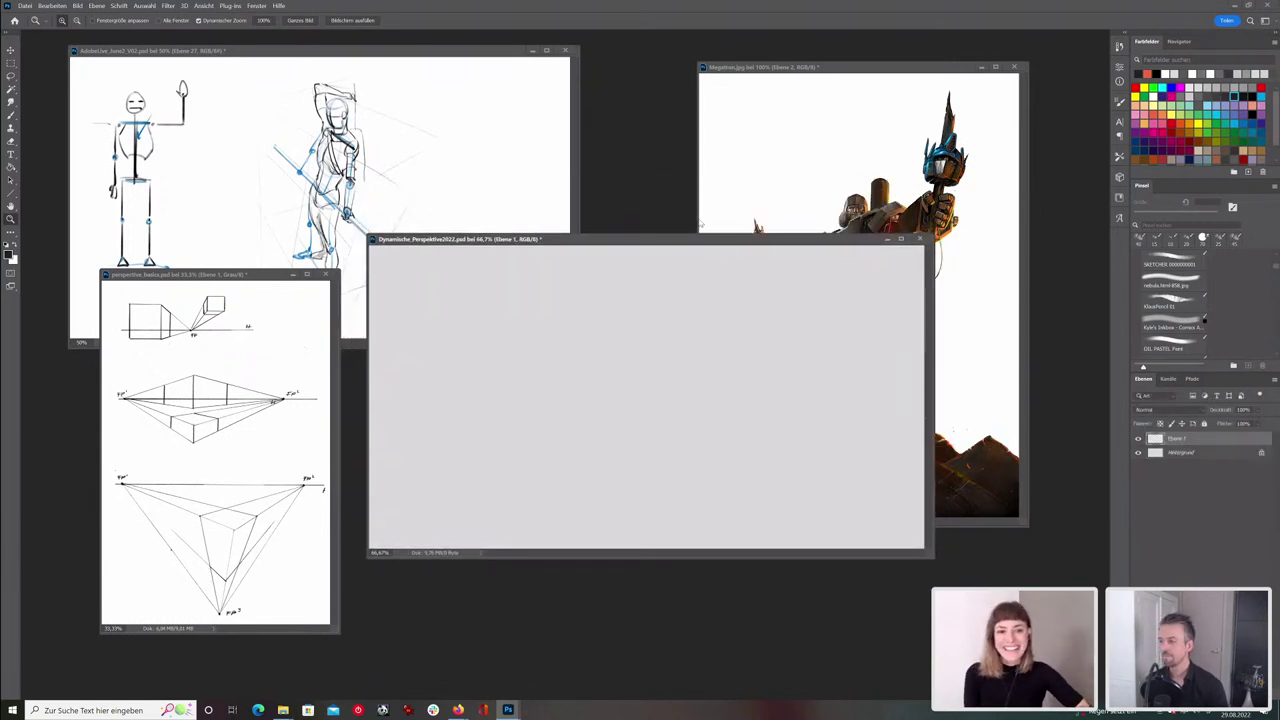
drag(704, 243, 558, 207)
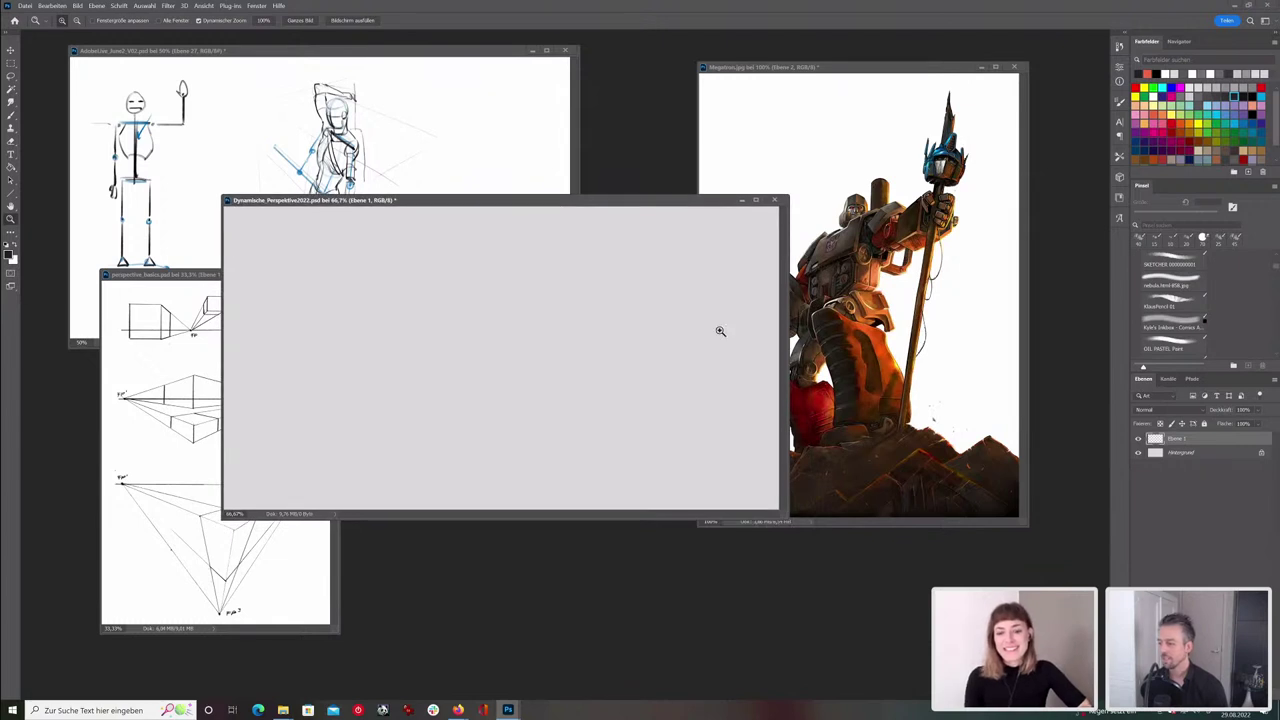
drag(785, 513, 823, 560)
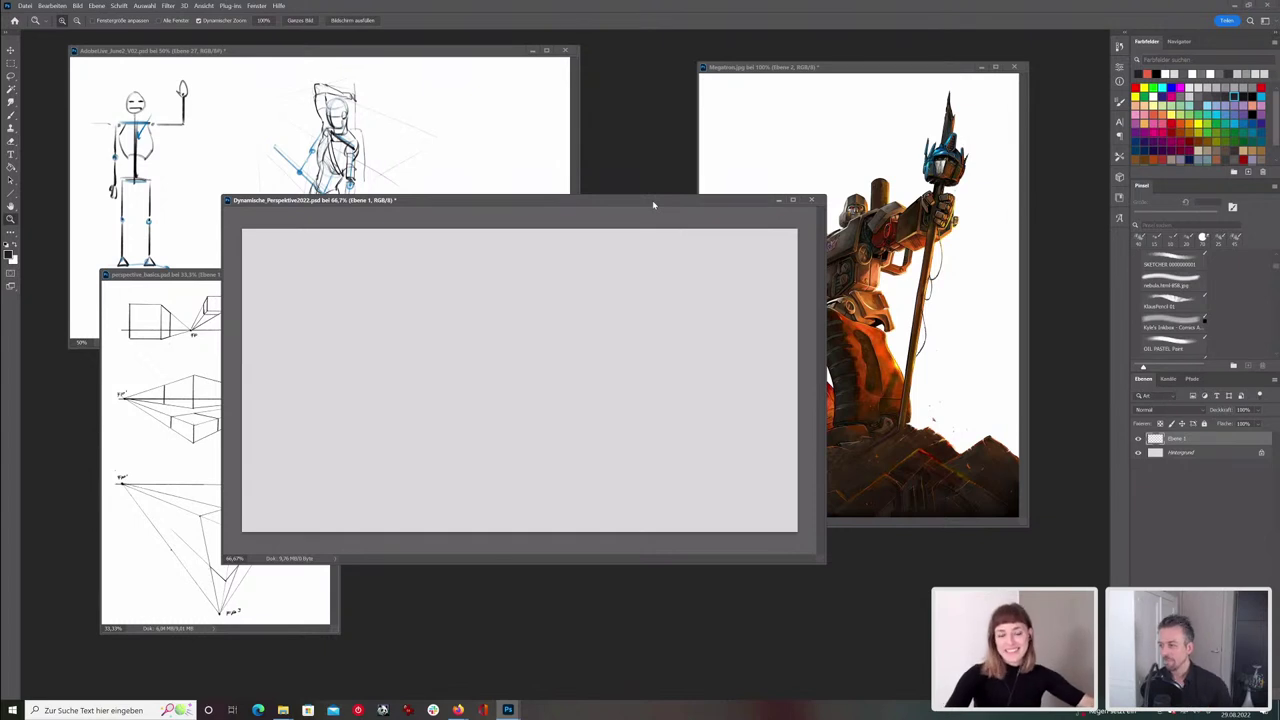
- Draw a horizontal horizon line across the lower half of the blank canvas with a smaller SKETCHER brush
key(b)
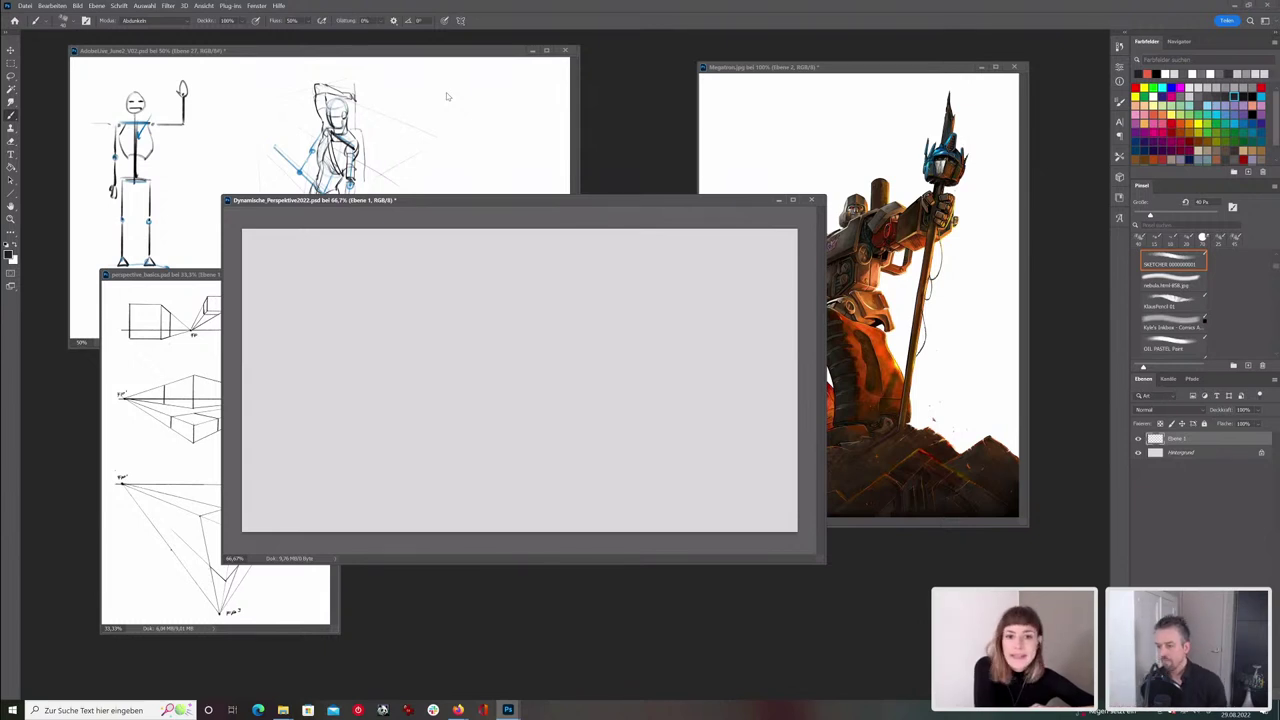
key(bracketleft)
key(bracketleft)
drag(625, 422, 255, 422)
drag(615, 422, 767, 421)
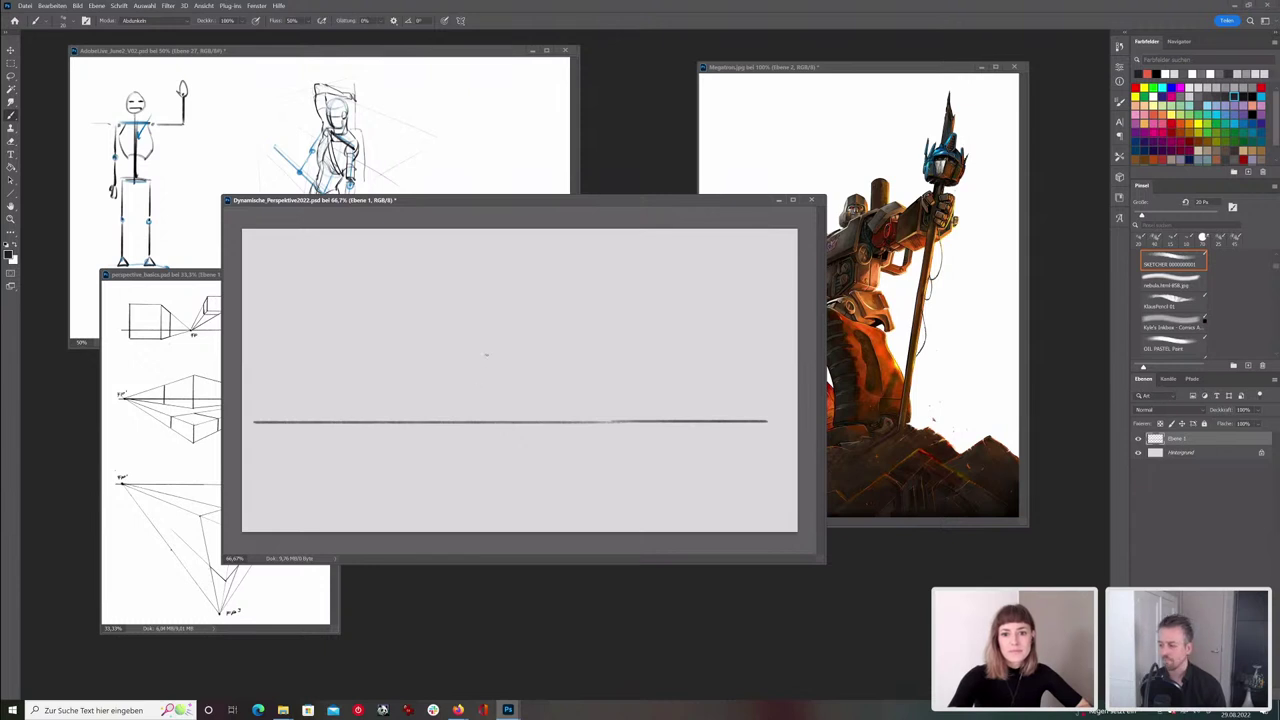
- Draw perspective lines radiating in all directions from a vanishing point near the middle of the horizon line
drag(506, 423, 792, 292)
mouse_move(258, 230)
mouse_down()
mouse_move(506, 423)
mouse_move(278, 522)
mouse_up()
drag(506, 423, 678, 532)
drag(498, 240, 503, 532)
drag(510, 422, 792, 344)
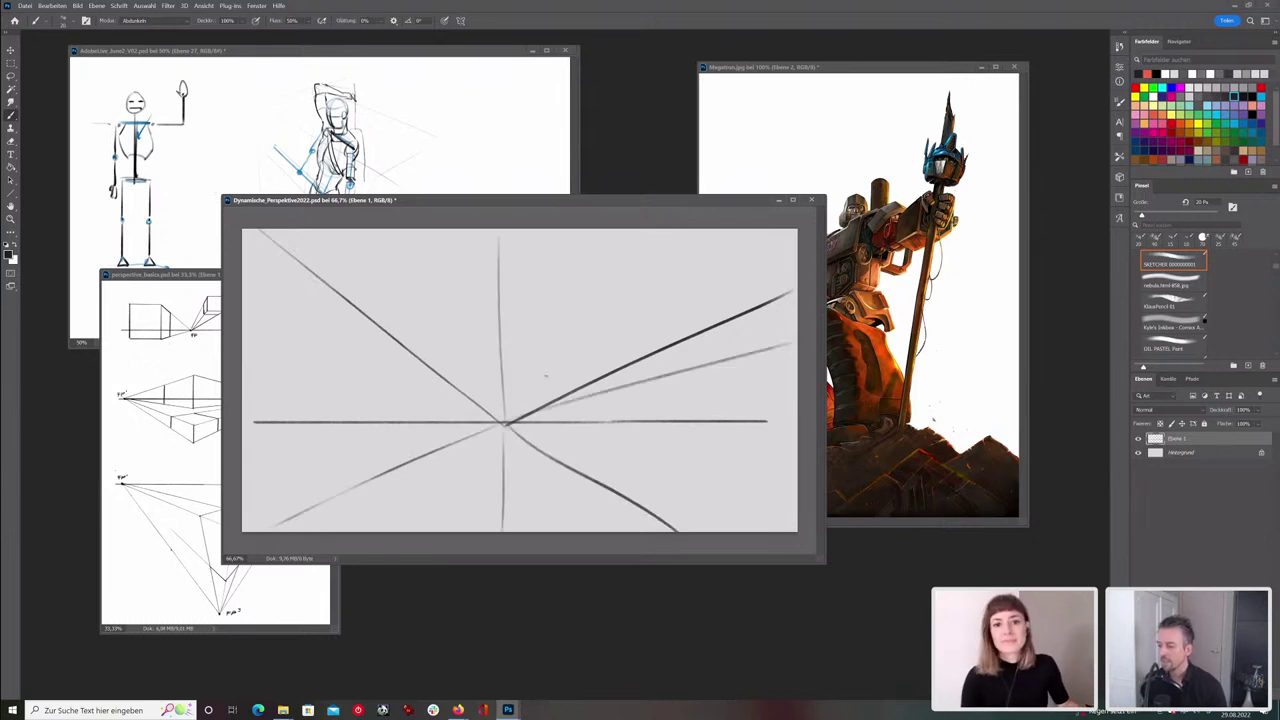
drag(510, 416, 628, 236)
drag(410, 256, 495, 412)
drag(300, 332, 495, 420)
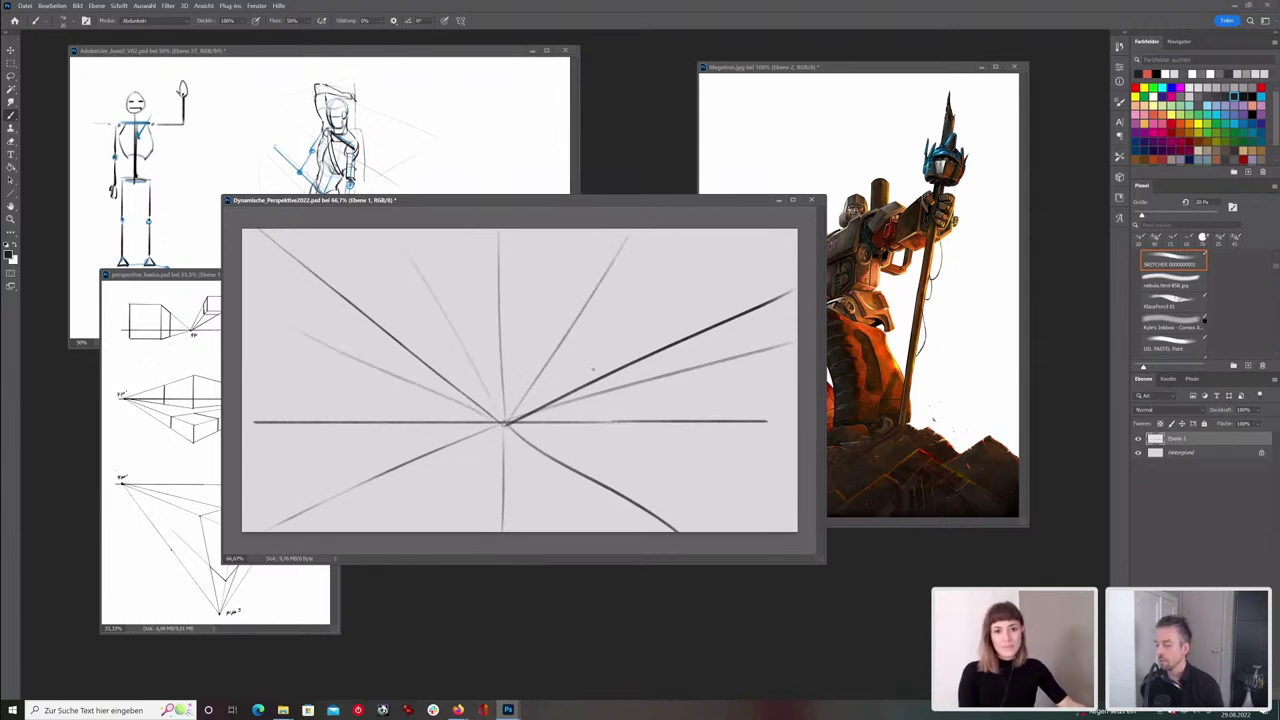
- Enlarge and shift the perspective lines so the vanishing point sits left of centre, and extend the horizon line to the right canvas edge
key(ctrl+t)
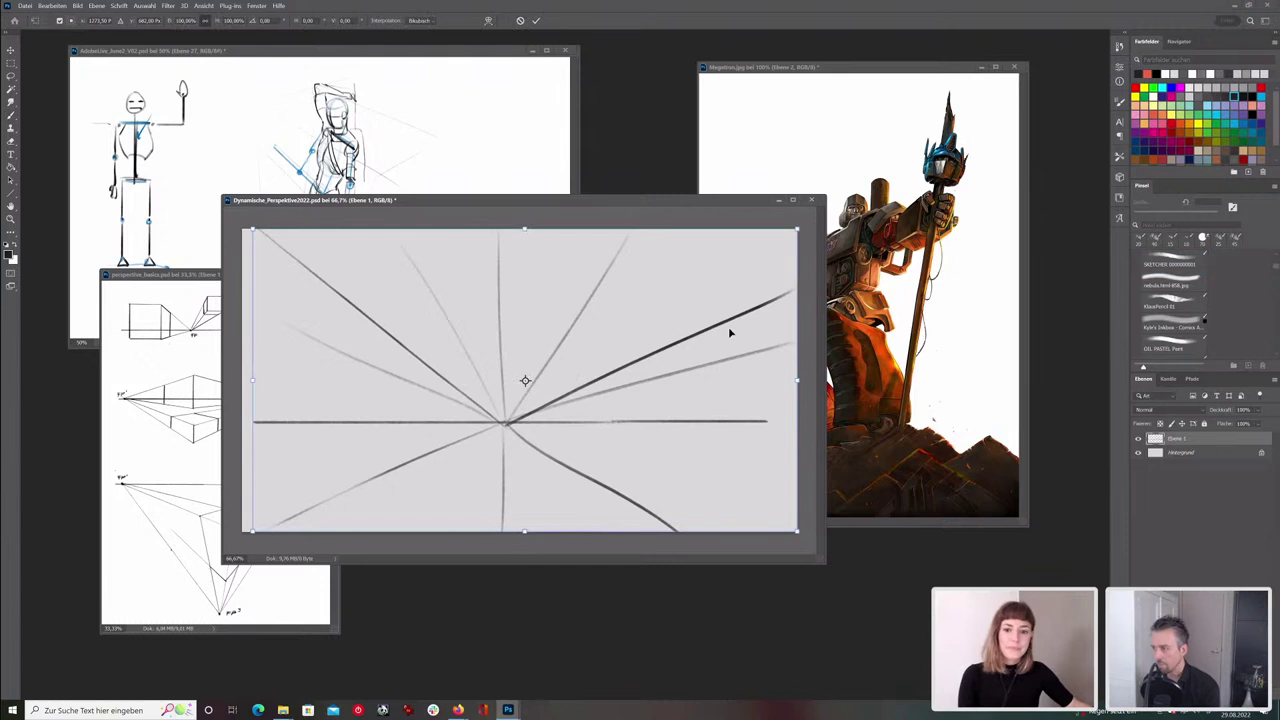
drag(799, 231, 915, 165)
key(Return)
drag(686, 368, 537, 371)
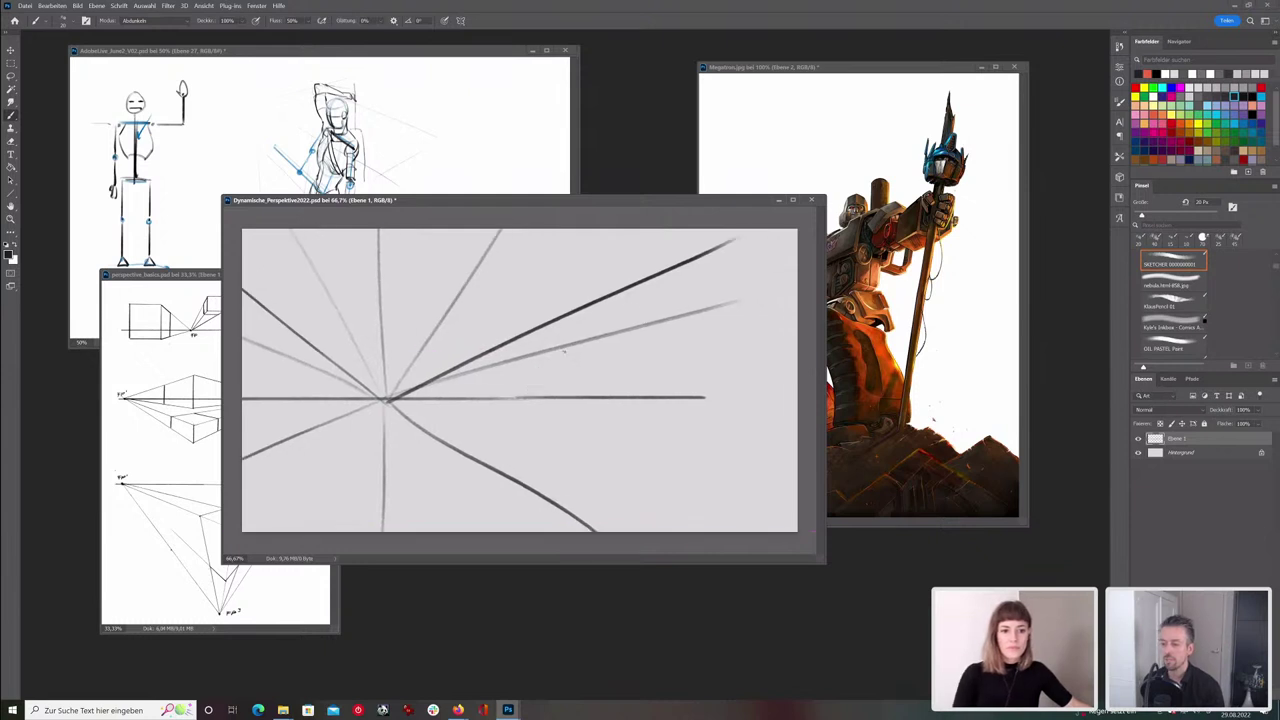
drag(694, 398, 800, 398)
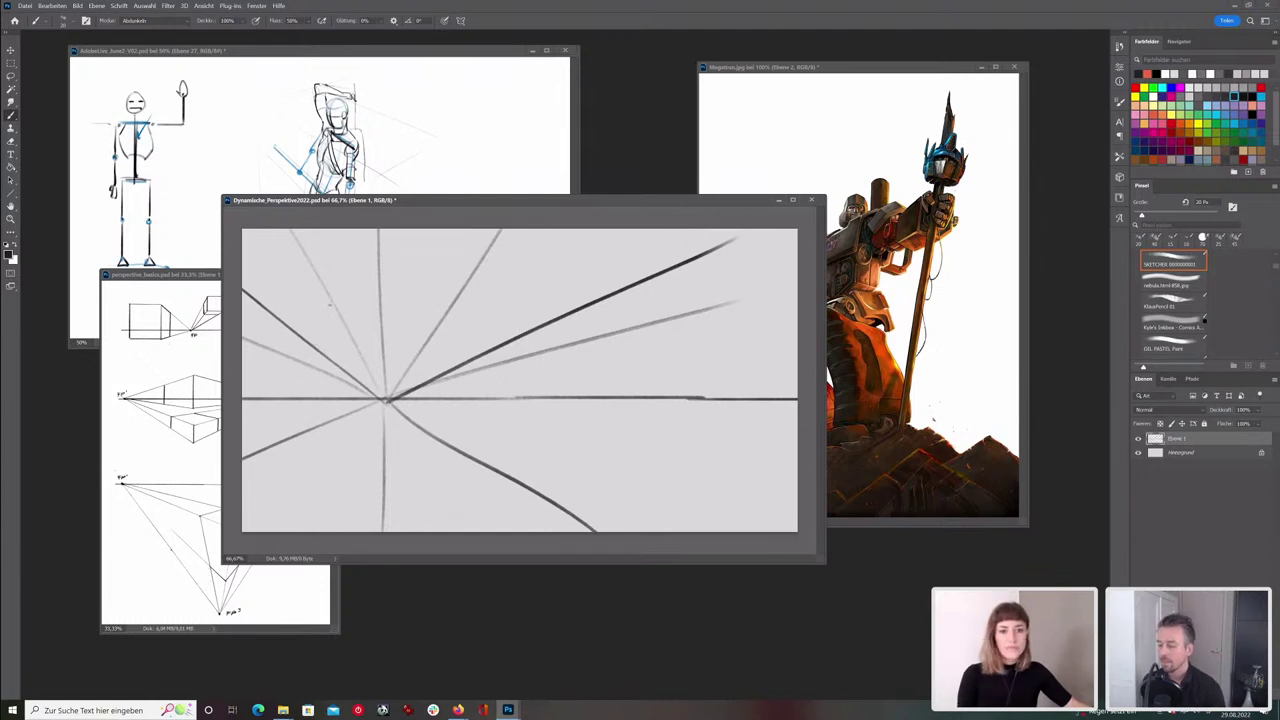
- Enlarge the document window and rotate the perspective lines slightly clockwise so the horizon tilts
drag(824, 561, 921, 640)
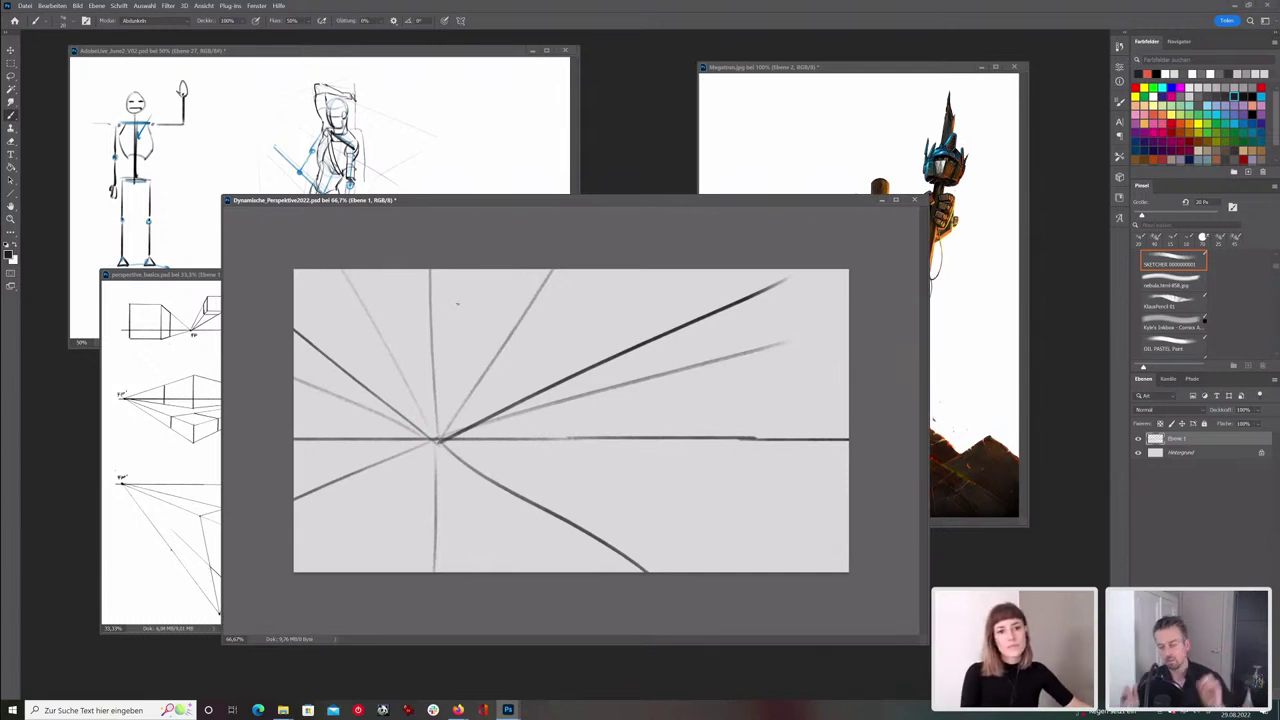
key(ctrl+t)
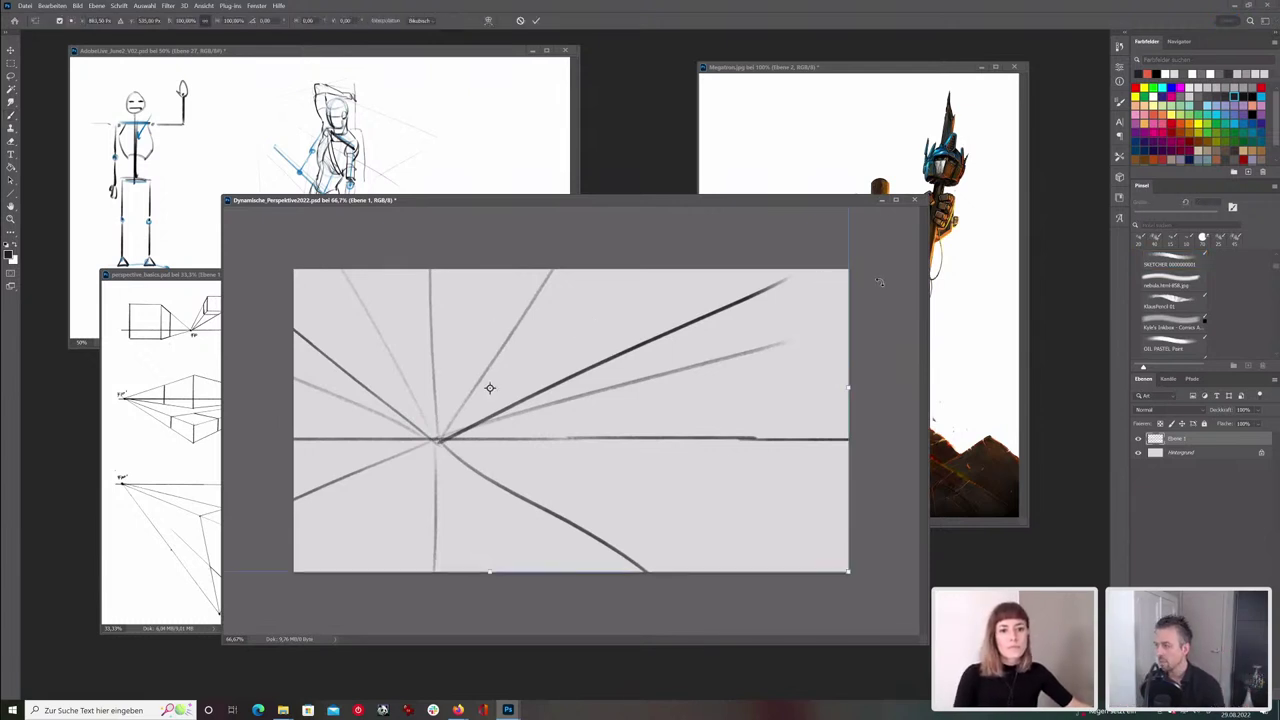
drag(881, 280, 880, 302)
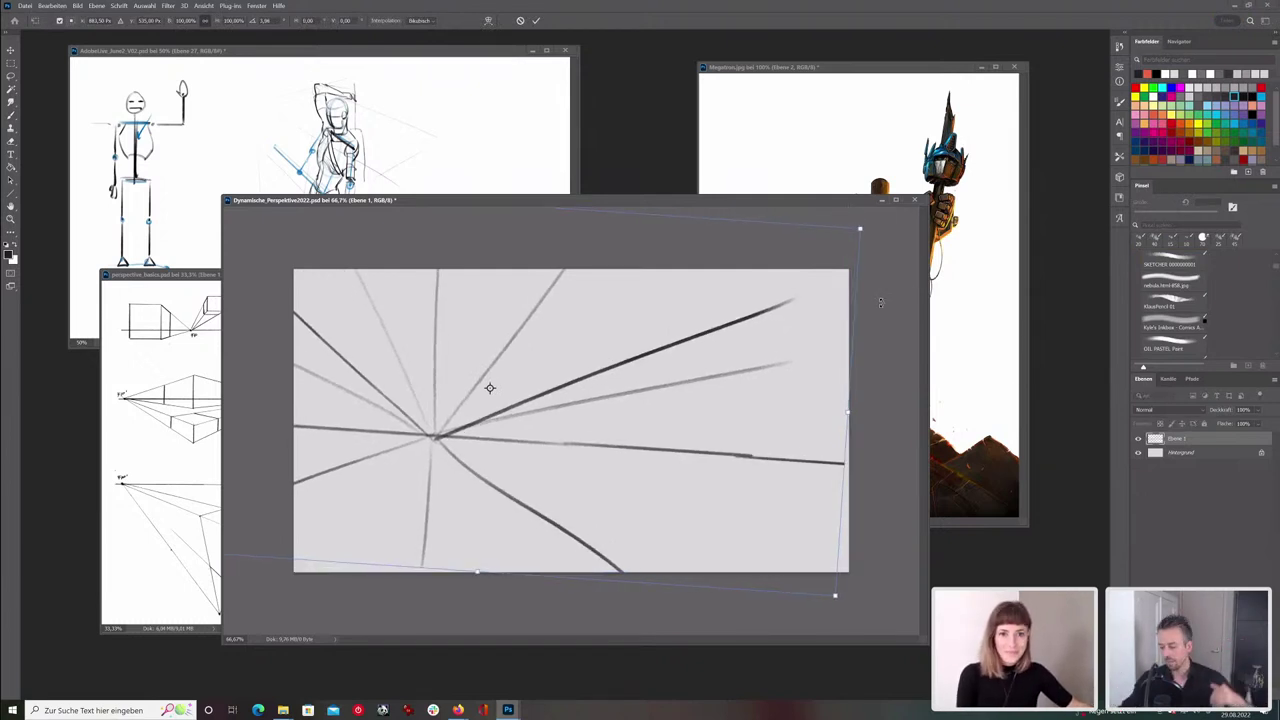
key(Return)
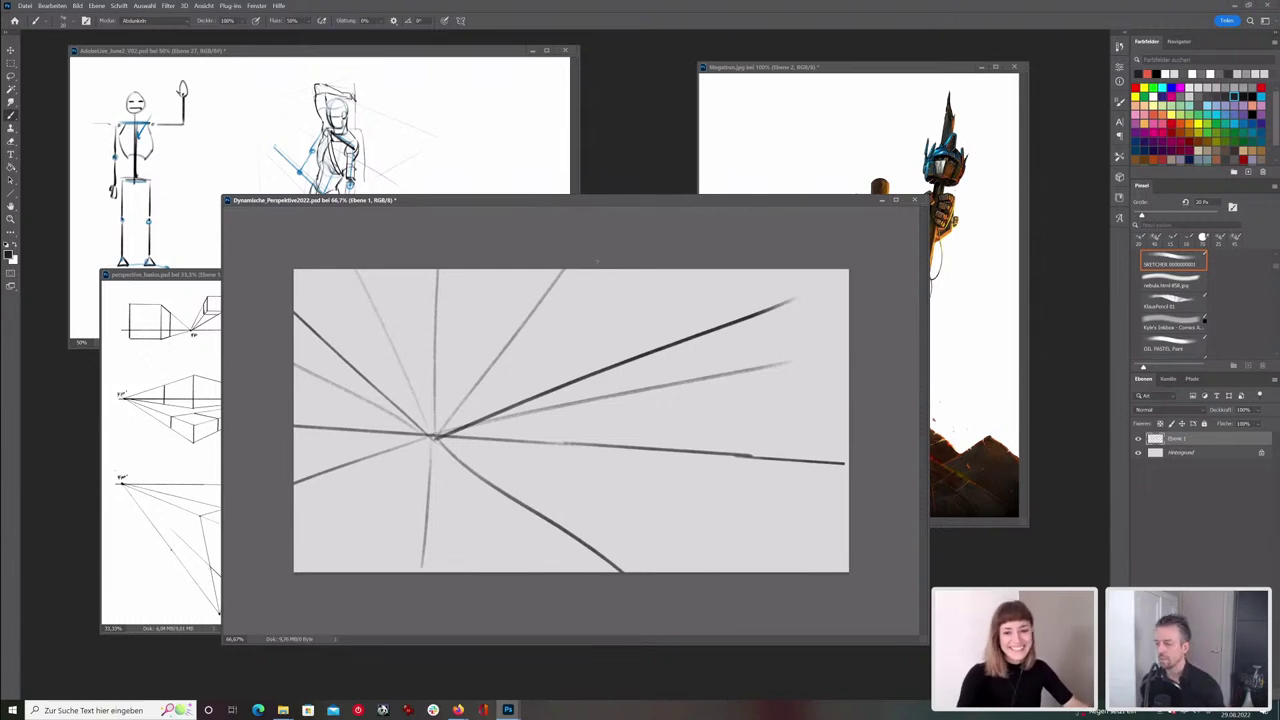
- Move the Dynamische_Perspektive2022.psd window higher and shrink it to leave a narrower margin around the canvas
drag(648, 202, 639, 188)
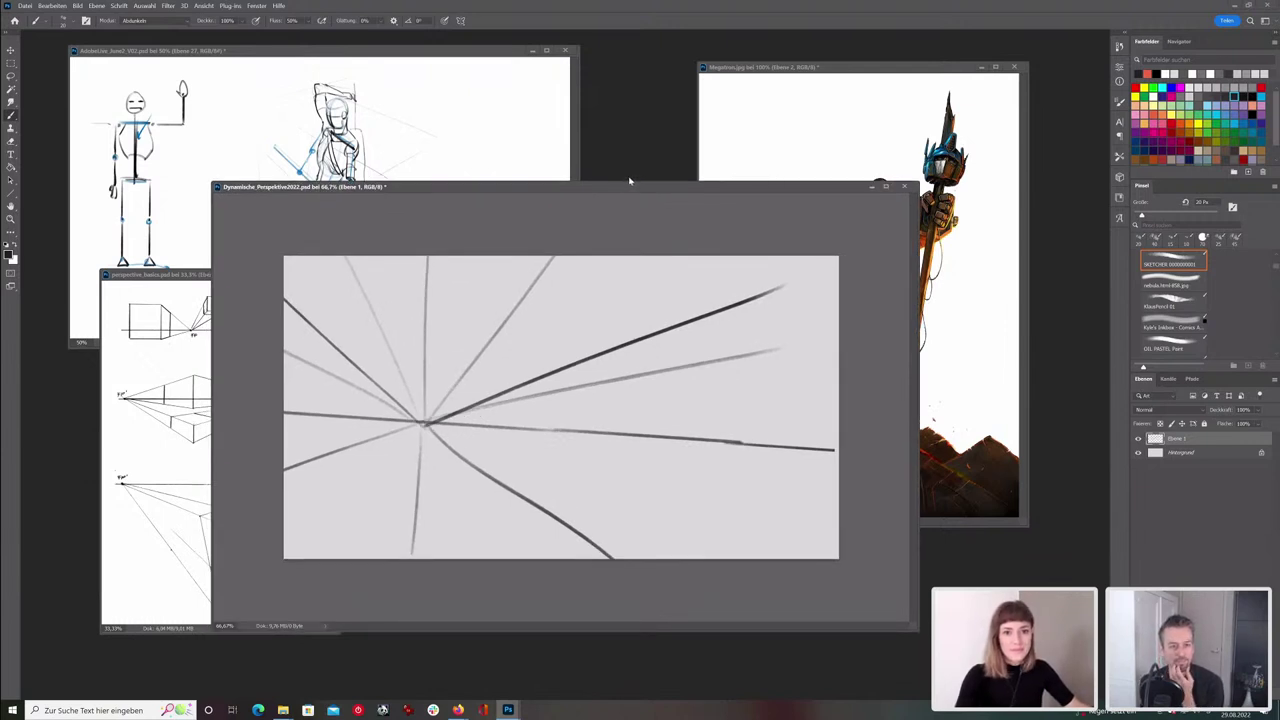
drag(651, 191, 649, 167)
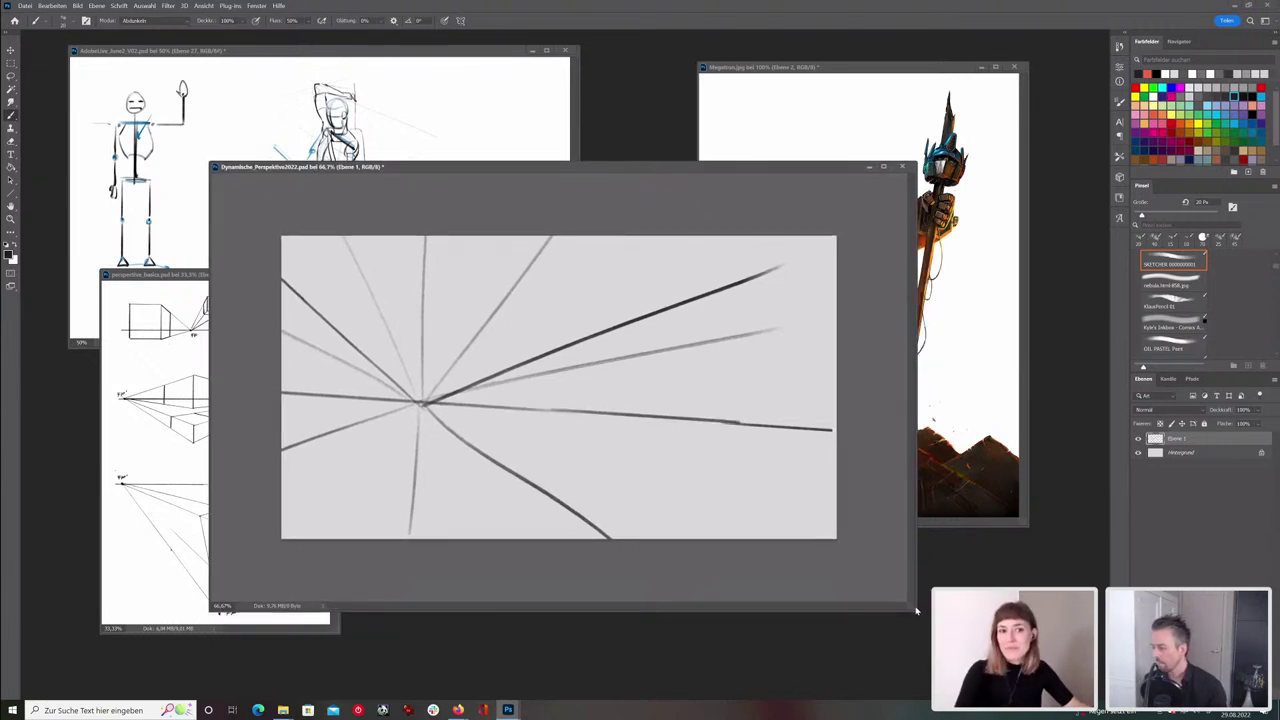
drag(912, 607, 885, 549)
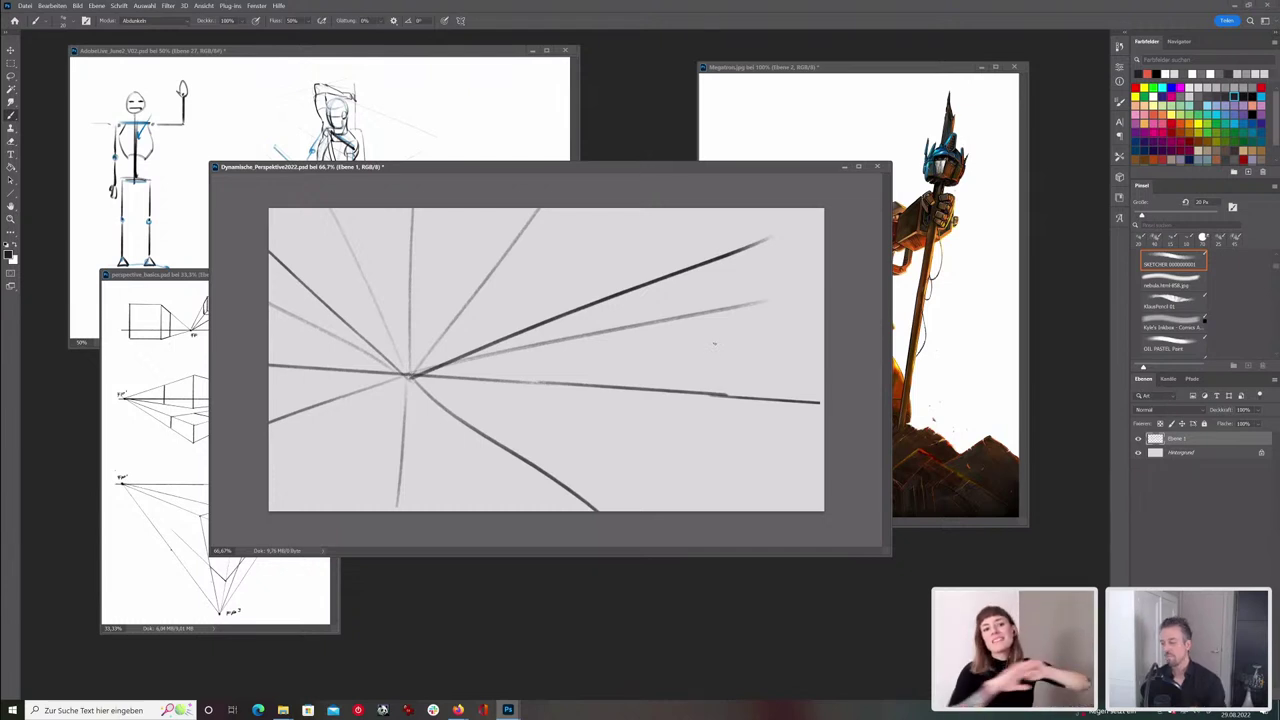
- Reduce the fill of the perspective line layer Ebene 1 to about 20% and add a new layer above it
click(1259, 425)
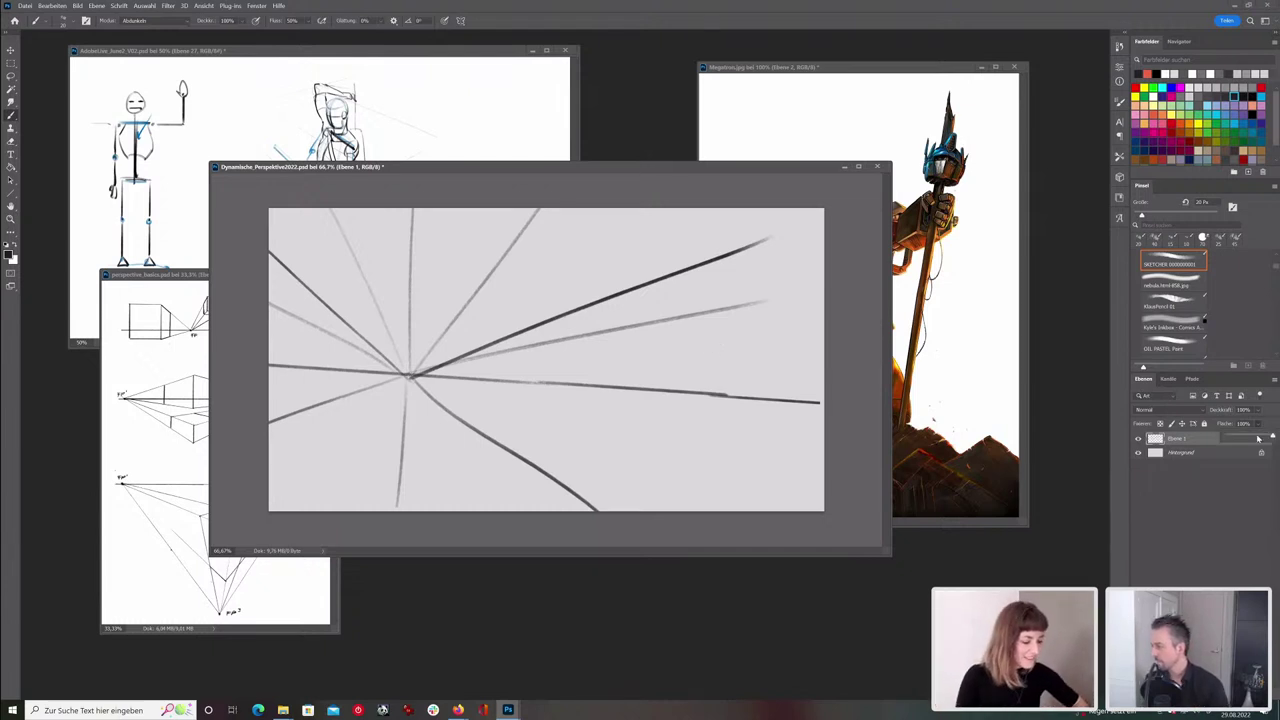
click(1236, 437)
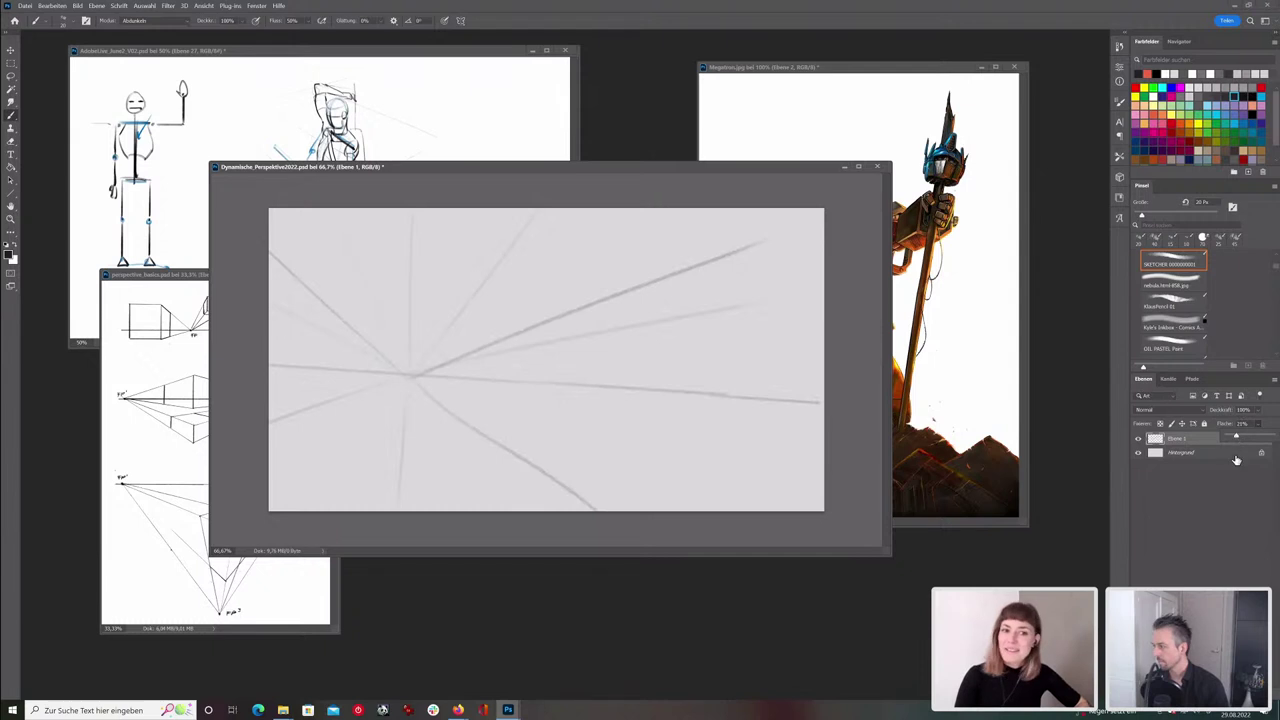
click(1206, 442)
key(ctrl+shift+alt+n)
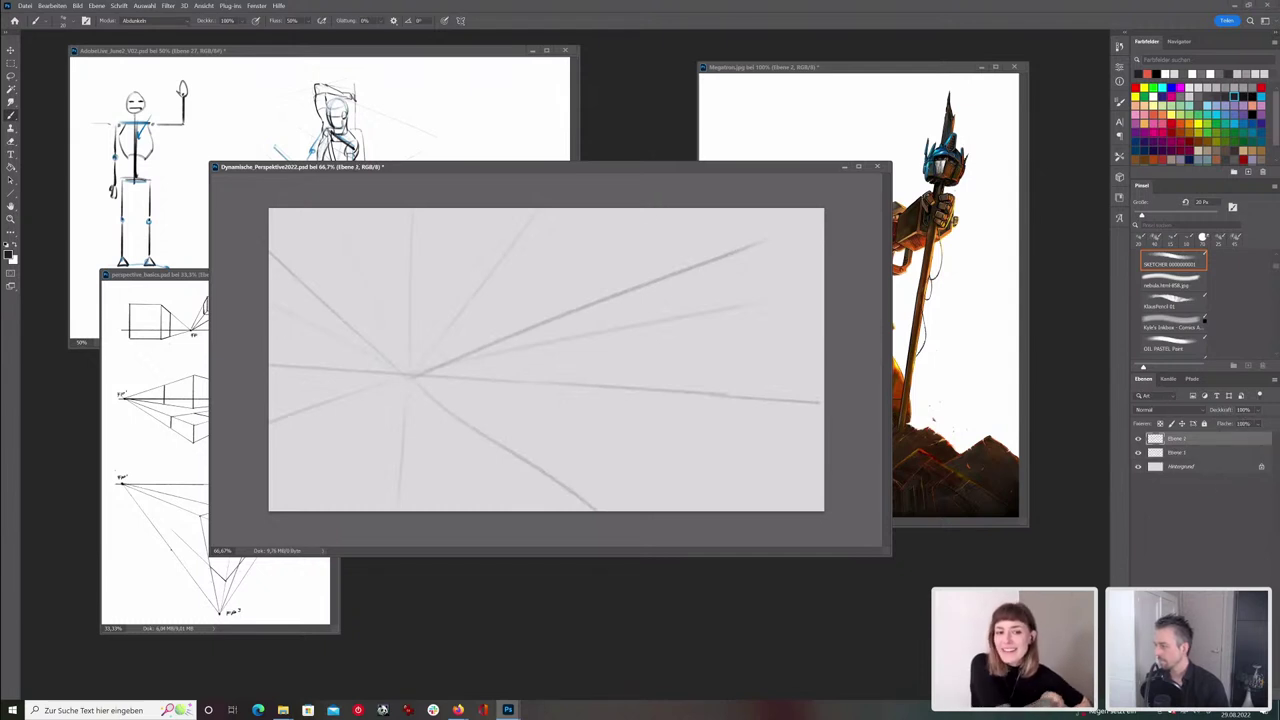
- Sketch a sweeping curved action line across the canvas with repeated strokes, and undo the trial circle drawn on it
drag(611, 162, 564, 179)
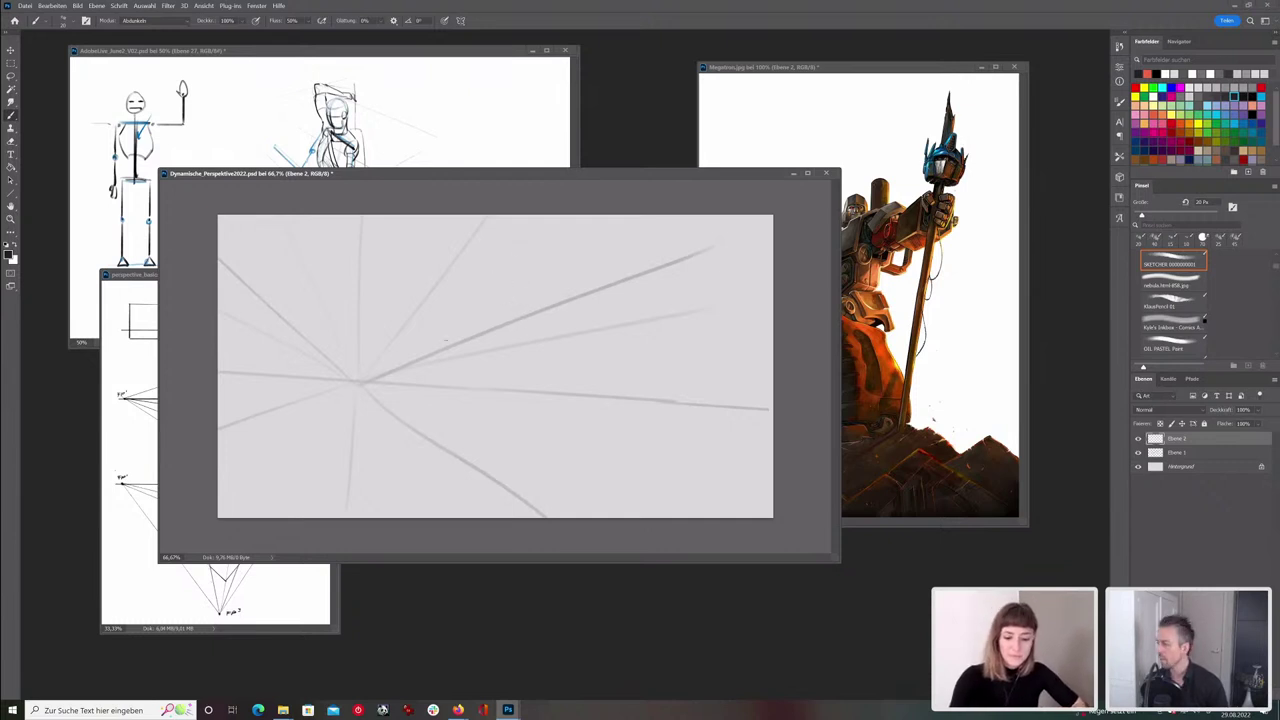
drag(286, 436, 690, 285)
mouse_move(690, 285)
mouse_down()
mouse_move(324, 409)
mouse_move(294, 440)
mouse_move(711, 291)
mouse_up()
mouse_move(711, 291)
mouse_down()
mouse_move(511, 312)
mouse_move(319, 430)
mouse_up()
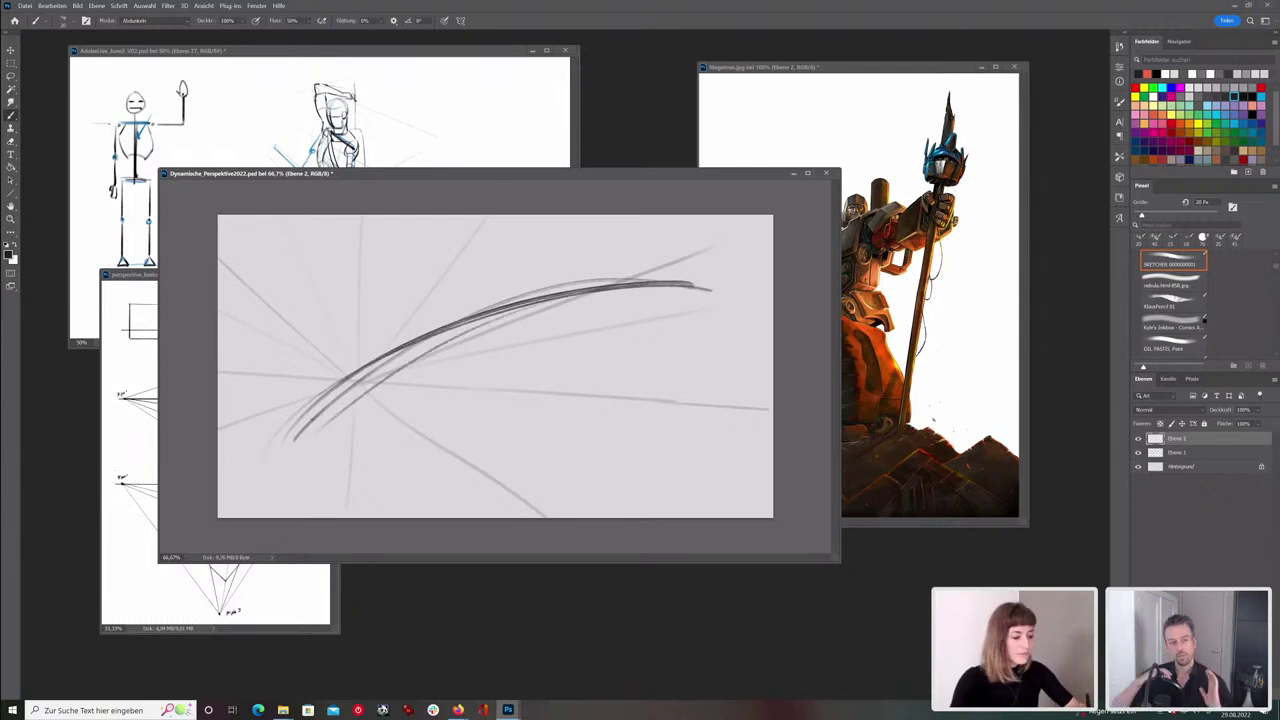
mouse_move(272, 468)
mouse_down()
mouse_move(462, 322)
mouse_move(596, 301)
mouse_move(540, 300)
mouse_move(530, 262)
mouse_move(545, 290)
mouse_up()
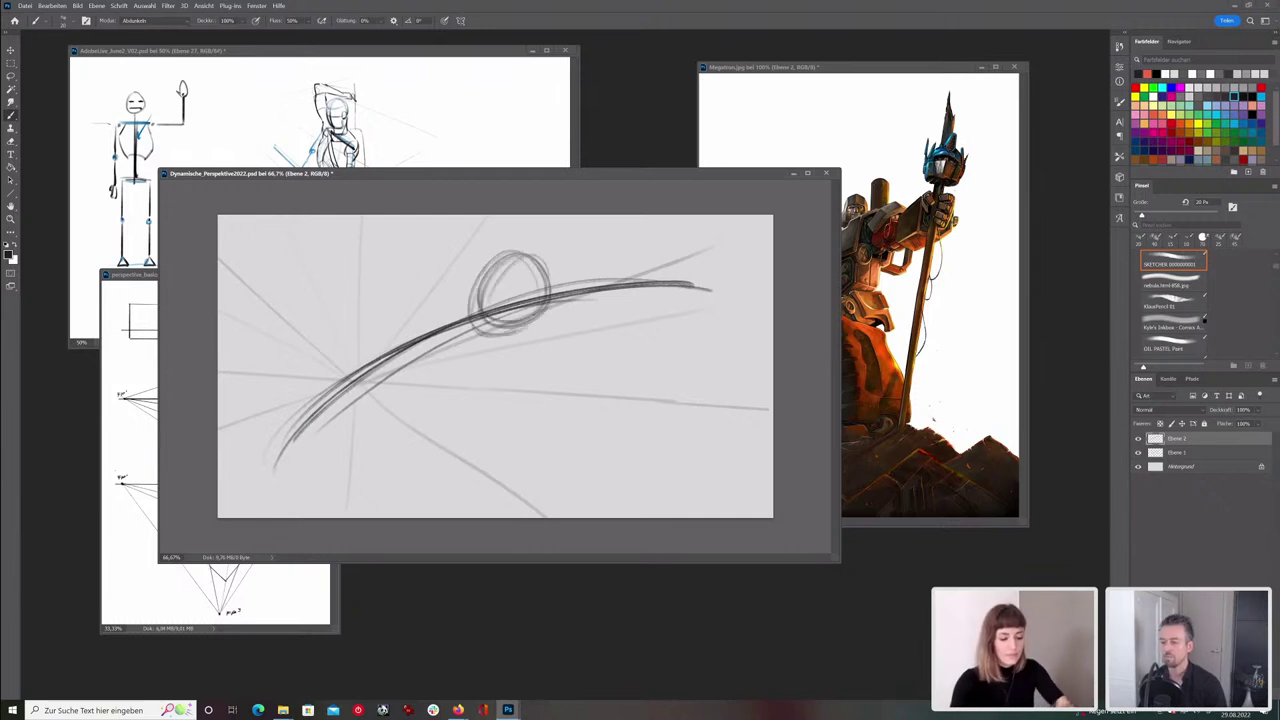
key(ctrl+z)
- Rough in a flying figure along the curve with circles for head, large front fist, torso and hips, plus legs and a bent rear arm
mouse_move(458, 258)
mouse_down()
mouse_move(425, 318)
mouse_move(472, 268)
mouse_up()
mouse_move(668, 310)
mouse_down()
mouse_move(605, 355)
mouse_move(660, 302)
mouse_up()
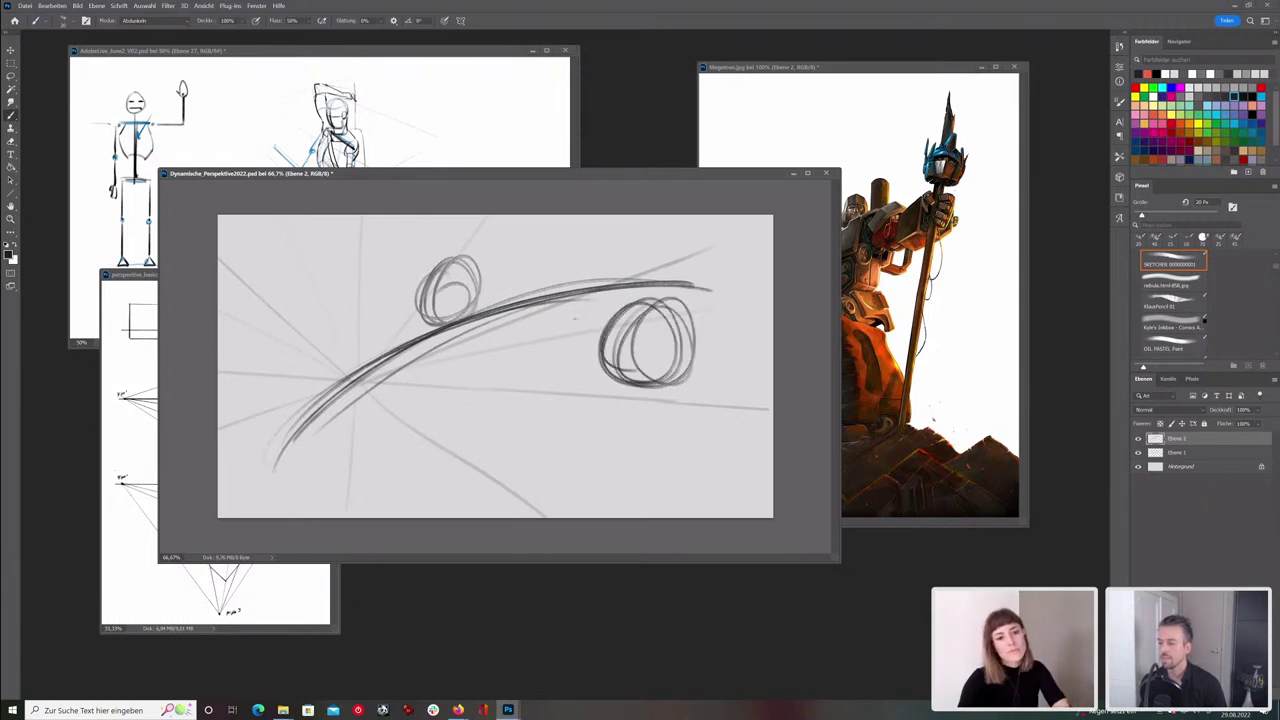
mouse_move(448, 252)
mouse_down()
mouse_move(432, 322)
mouse_move(500, 385)
mouse_move(470, 325)
mouse_move(490, 405)
mouse_move(420, 360)
mouse_up()
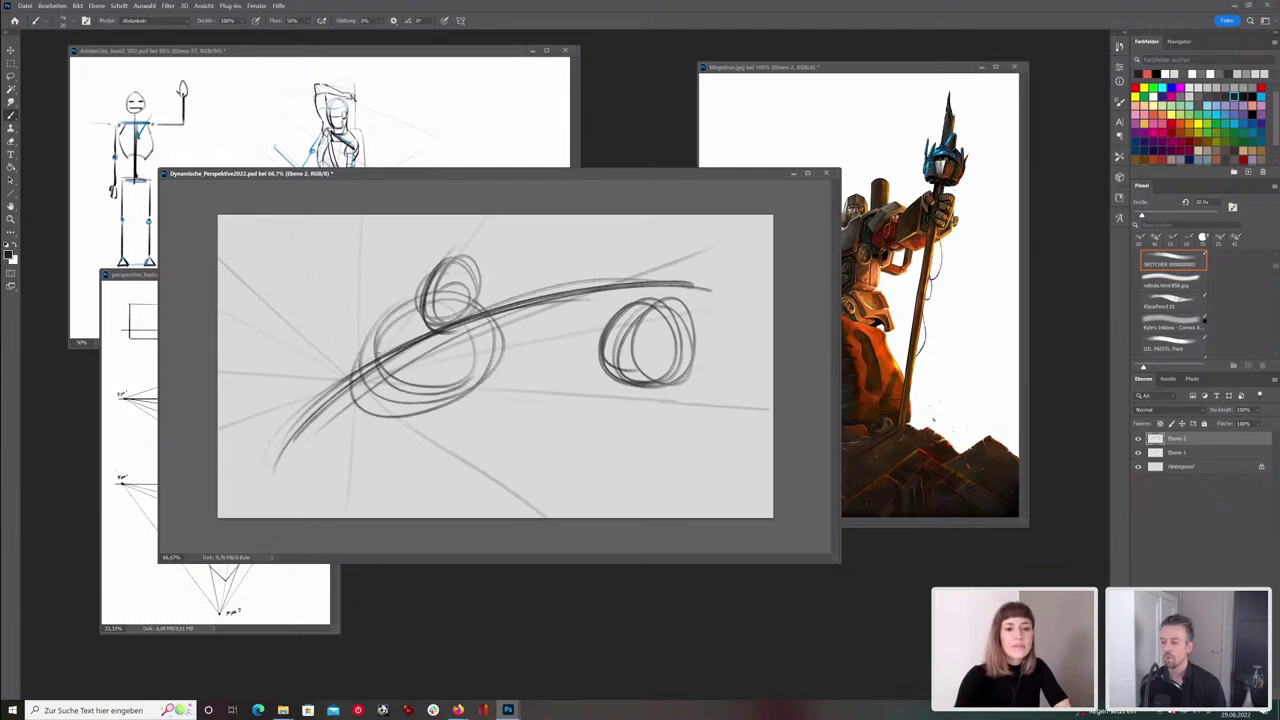
drag(330, 410, 415, 420)
drag(326, 378, 380, 424)
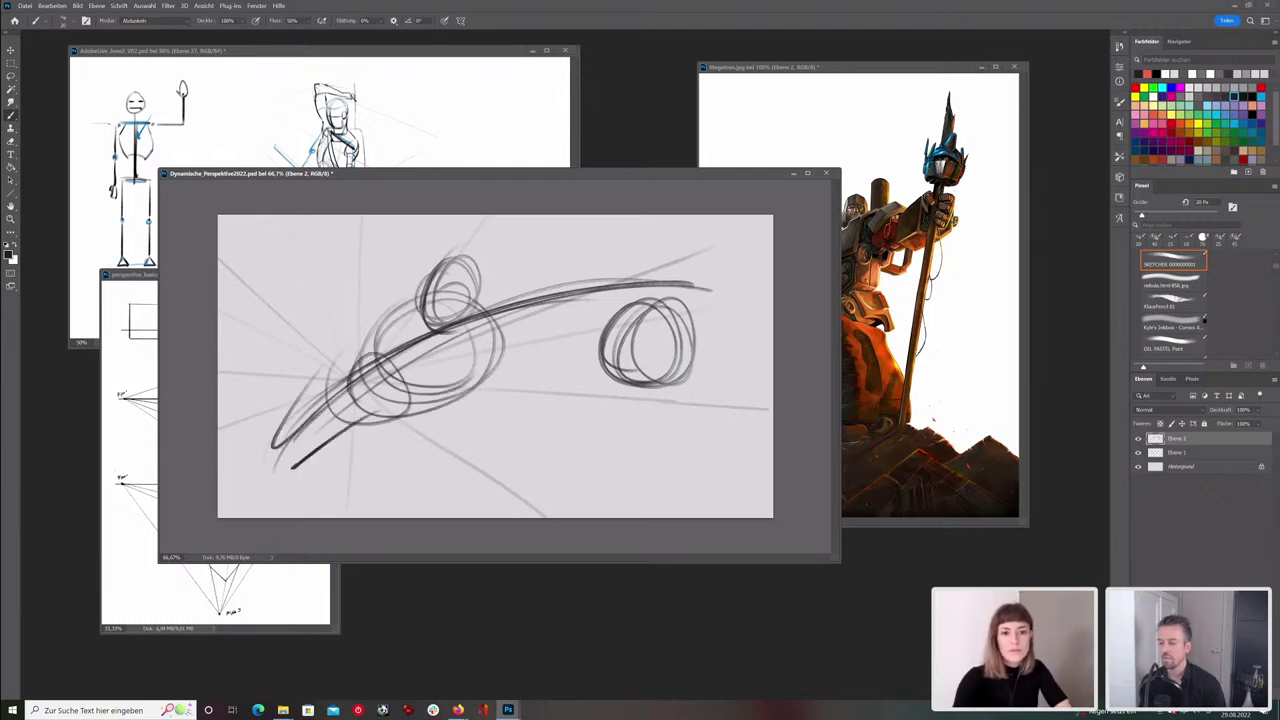
mouse_move(345, 280)
mouse_down()
mouse_move(400, 315)
mouse_move(290, 335)
mouse_up()
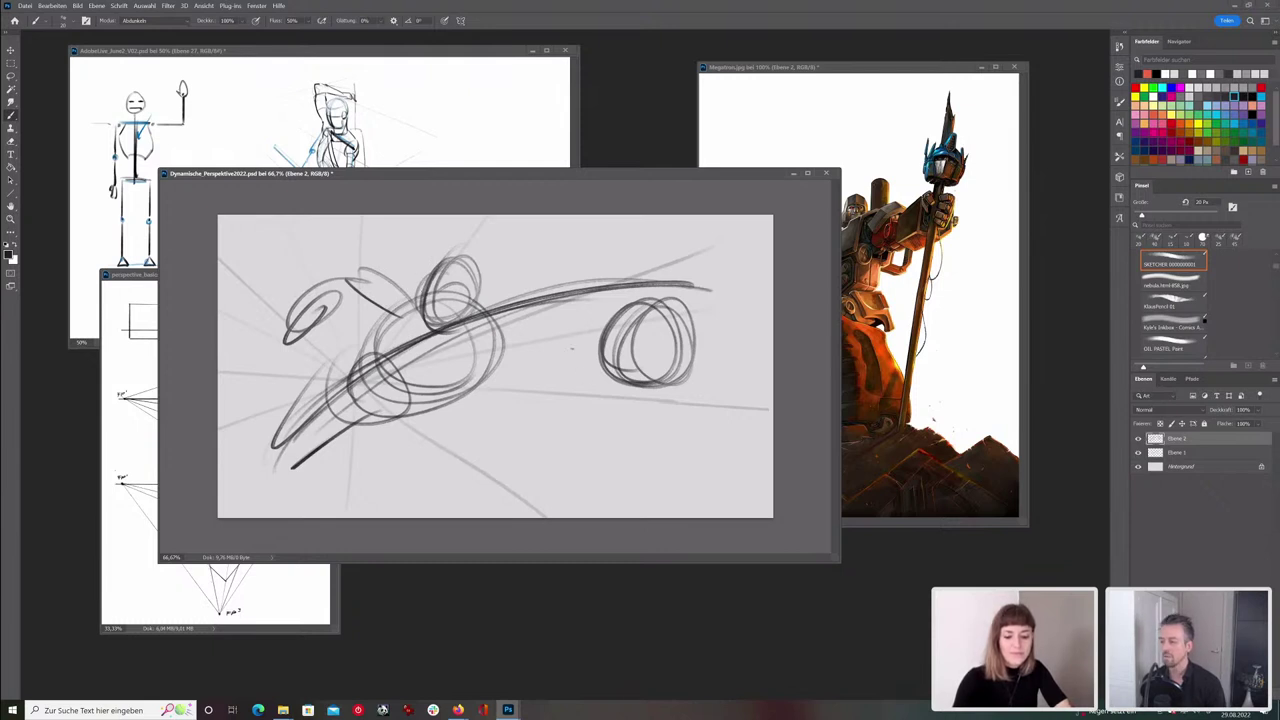
- Rotate the figure sketch about 13 degrees clockwise and return to the brush
key(ctrl+t)
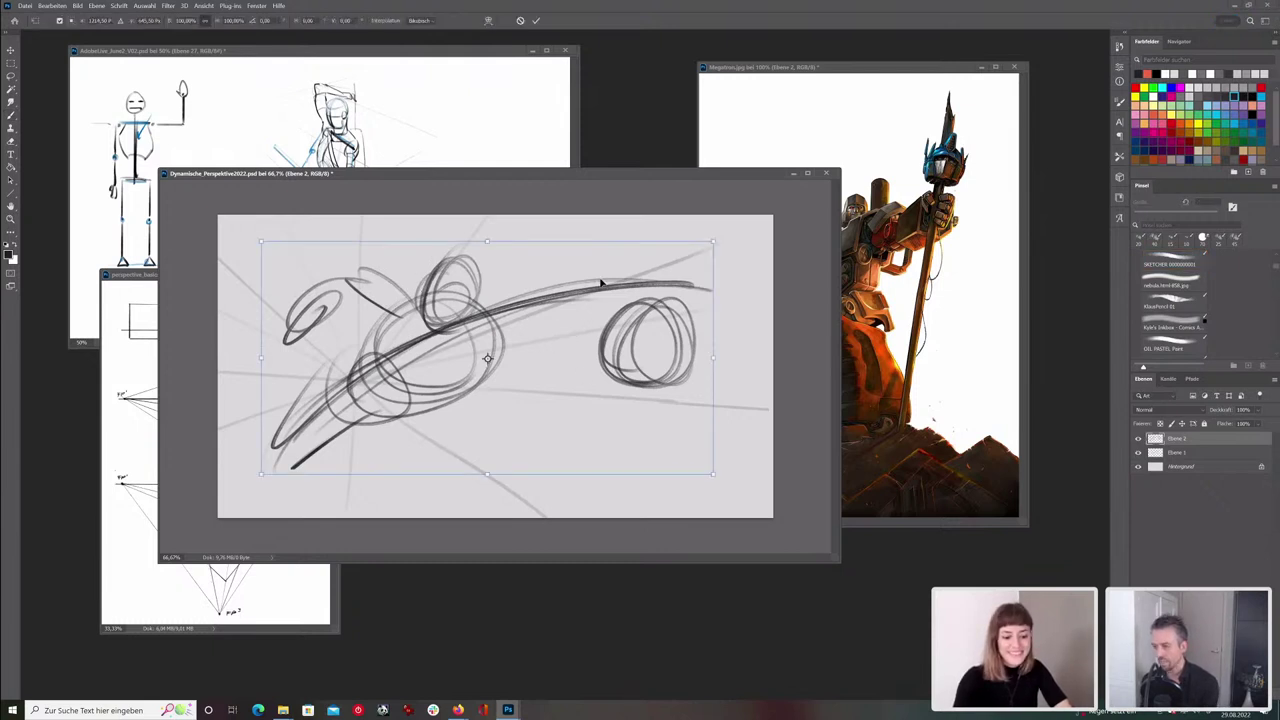
mouse_move(708, 243)
mouse_down()
mouse_move(740, 249)
mouse_move(735, 295)
mouse_up()
key(Return)
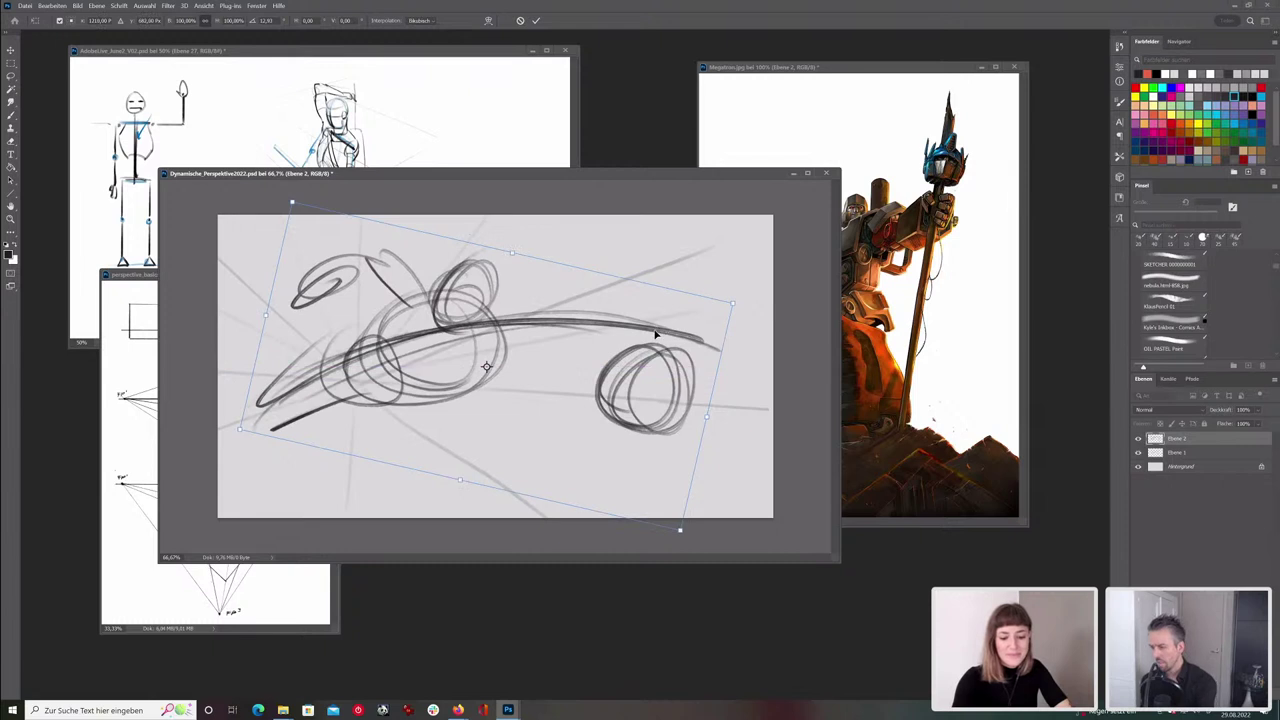
key(b)
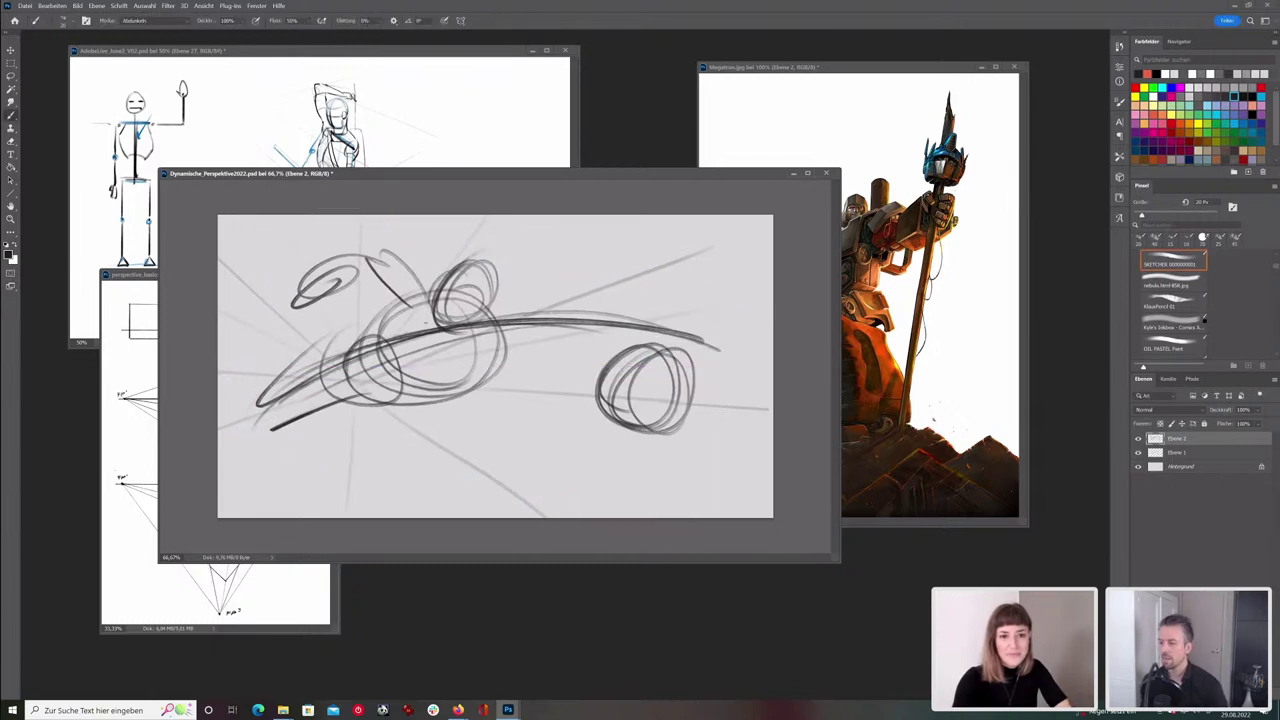
- Reposition the figure sketch slightly lower and further right over the perspective lines, undoing the trial stroke above it
drag(499, 345, 512, 395)
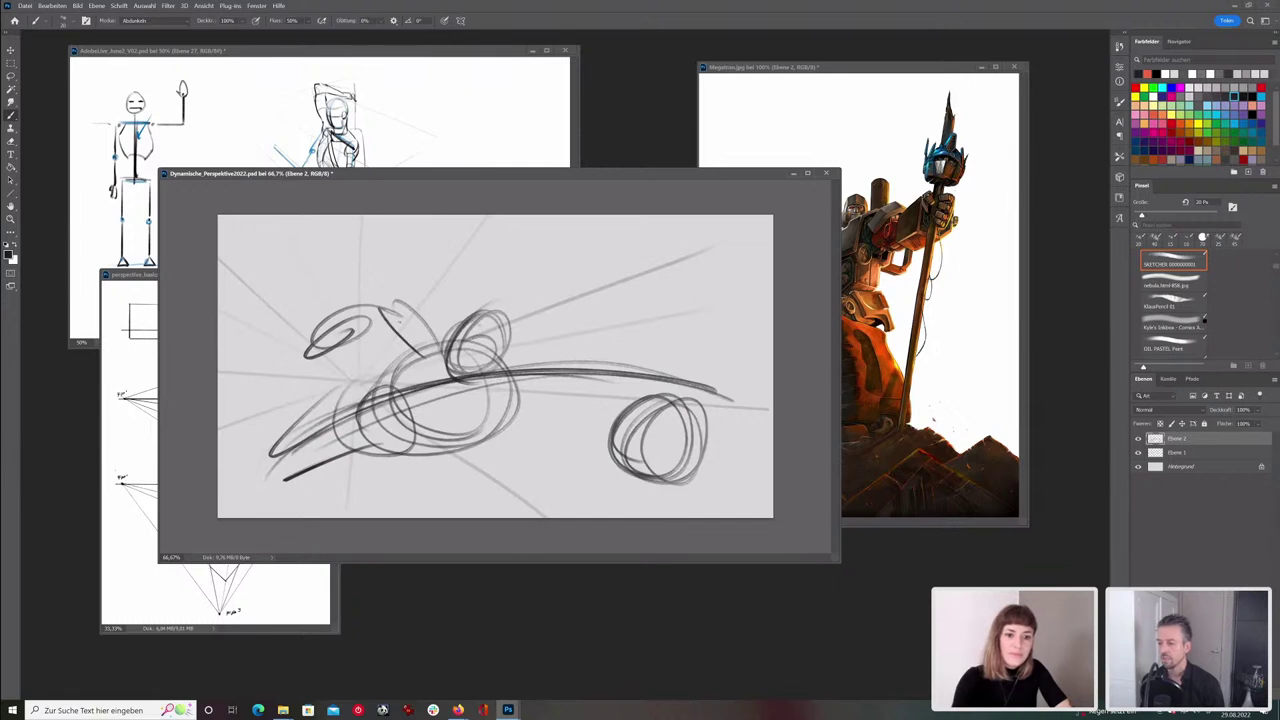
mouse_move(432, 241)
mouse_down()
mouse_move(518, 302)
mouse_move(554, 253)
mouse_up()
key(ctrl+z)
drag(493, 380, 488, 336)
mouse_move(502, 285)
mouse_down()
mouse_move(446, 340)
mouse_move(470, 270)
mouse_up()
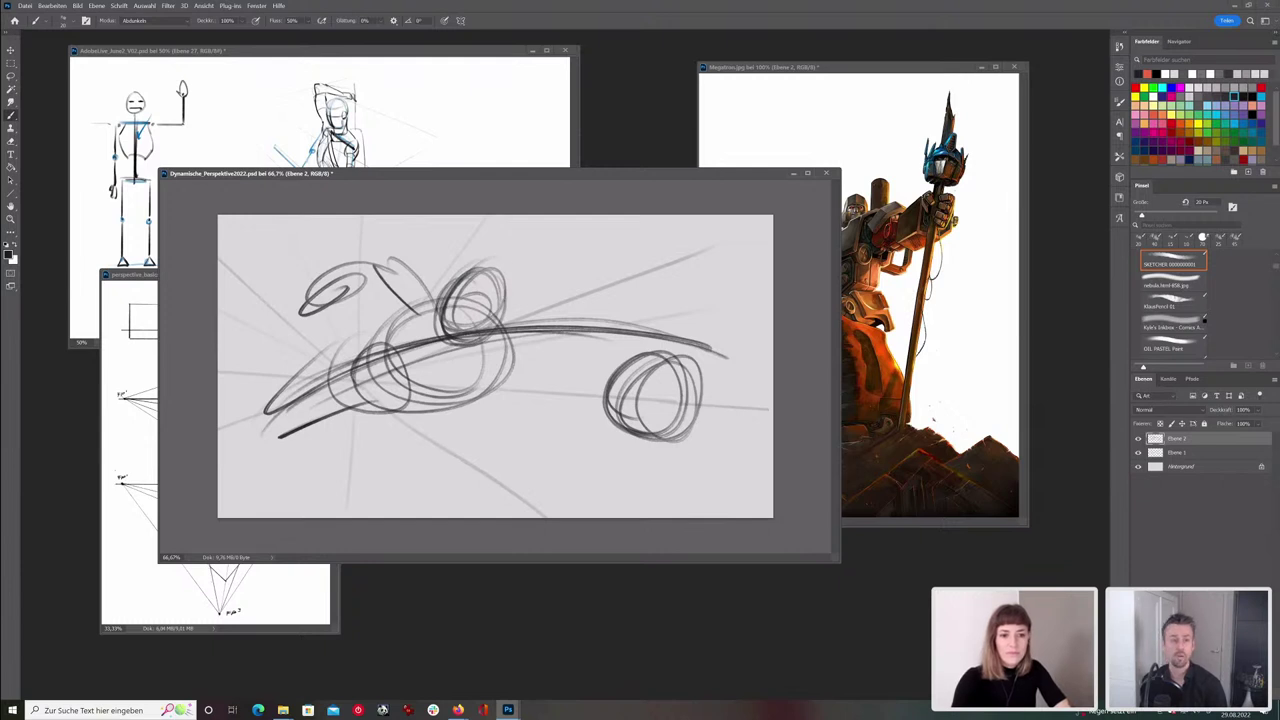
- Erase the overlapping construction lines inside the figure's head circle
key(e)
mouse_move(488, 308)
mouse_down()
mouse_move(458, 322)
mouse_move(466, 290)
mouse_move(438, 415)
mouse_move(528, 328)
mouse_up()
key(b)
key(ctrl+z)
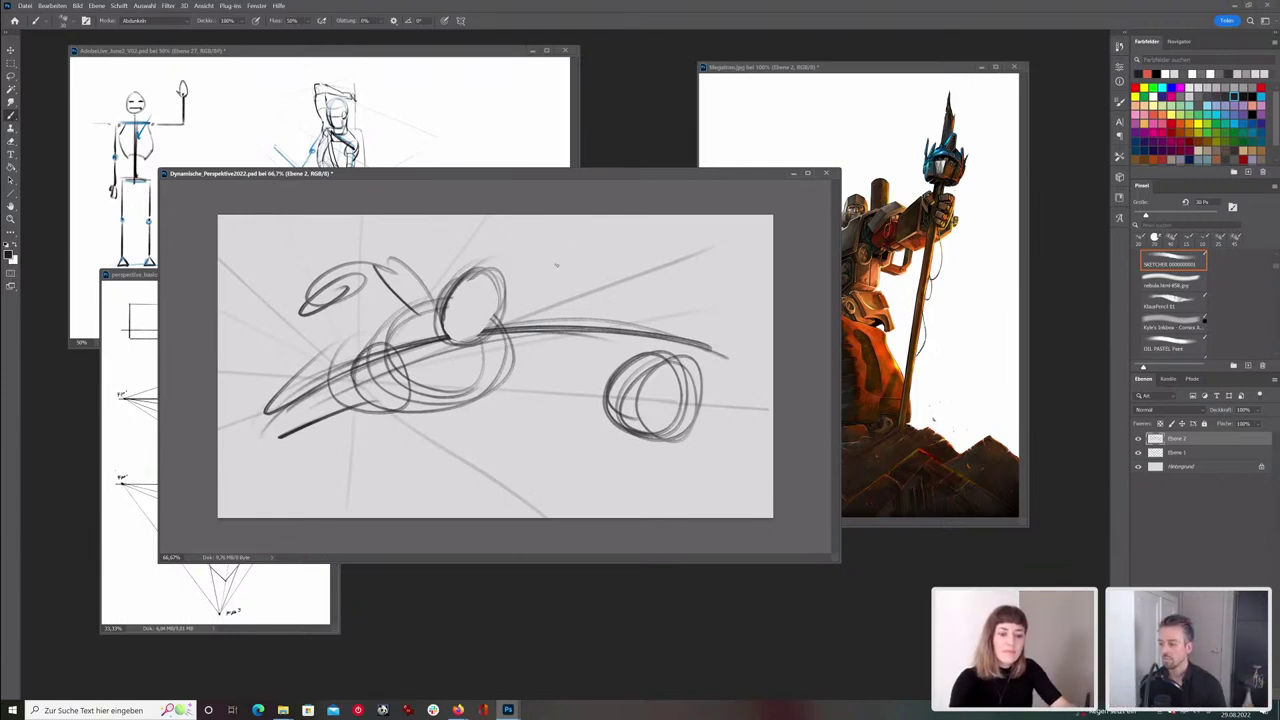
- Draw bold overlapping ellipses for the foreshortened front arm and fist, and erase the action line inside the arm segments
mouse_move(611, 382)
mouse_down()
mouse_move(657, 429)
mouse_move(552, 340)
mouse_move(605, 392)
mouse_up()
mouse_move(540, 339)
mouse_down()
mouse_move(555, 315)
mouse_move(532, 347)
mouse_up()
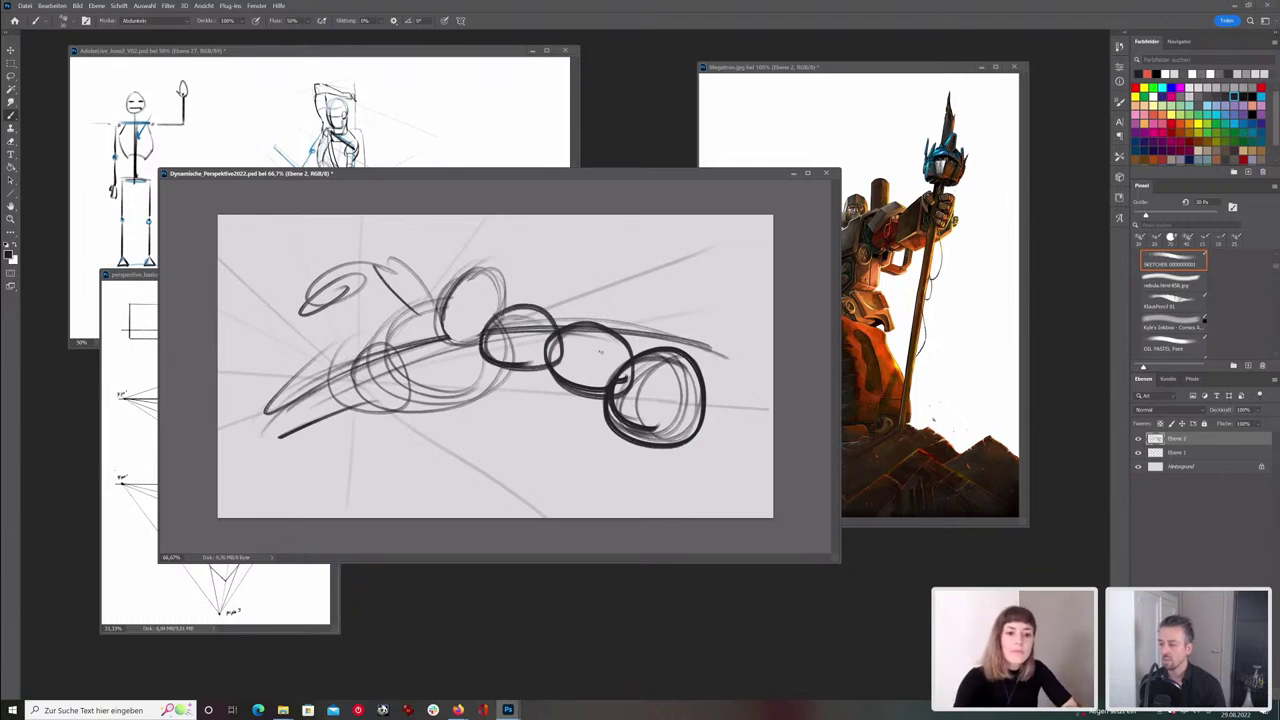
key(e)
mouse_move(563, 342)
mouse_down()
mouse_move(562, 354)
mouse_move(496, 347)
mouse_move(513, 330)
mouse_move(515, 343)
mouse_up()
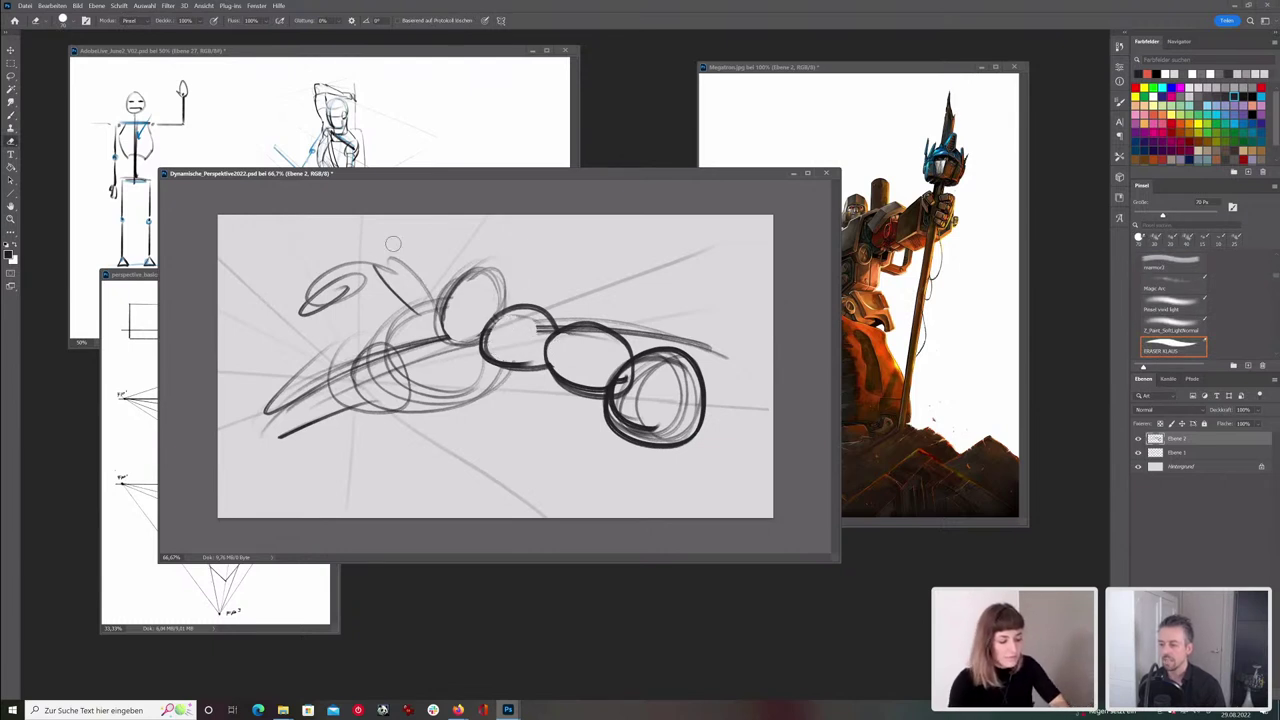
- Reinforce the upper segment of the figure's bent rear arm with a bold rounded outline
key(b)
mouse_move(432, 285)
mouse_down()
mouse_move(382, 250)
mouse_move(424, 314)
mouse_up()
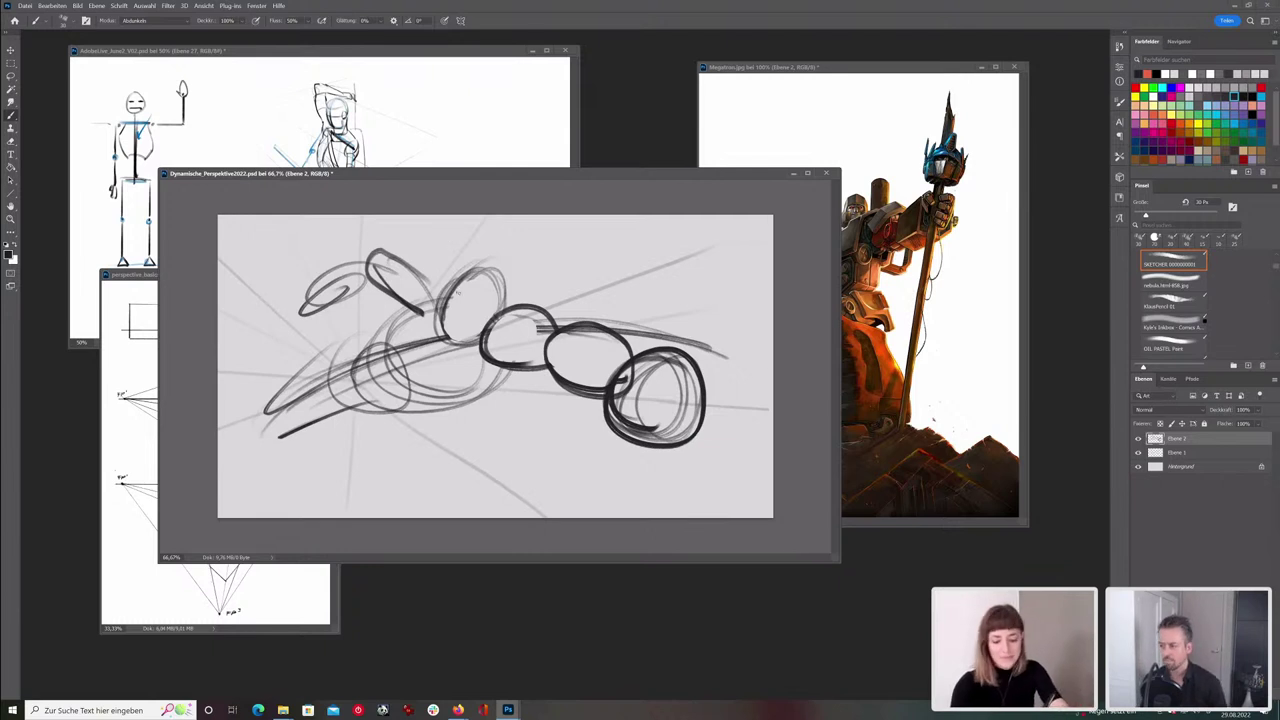
- Fade the figure sketch layer Ebene 2 and, on a new layer above it, draw two overlapping circles over the front arm
click(1255, 435)
drag(1240, 438, 1233, 466)
key(ctrl+alt+shift+n)
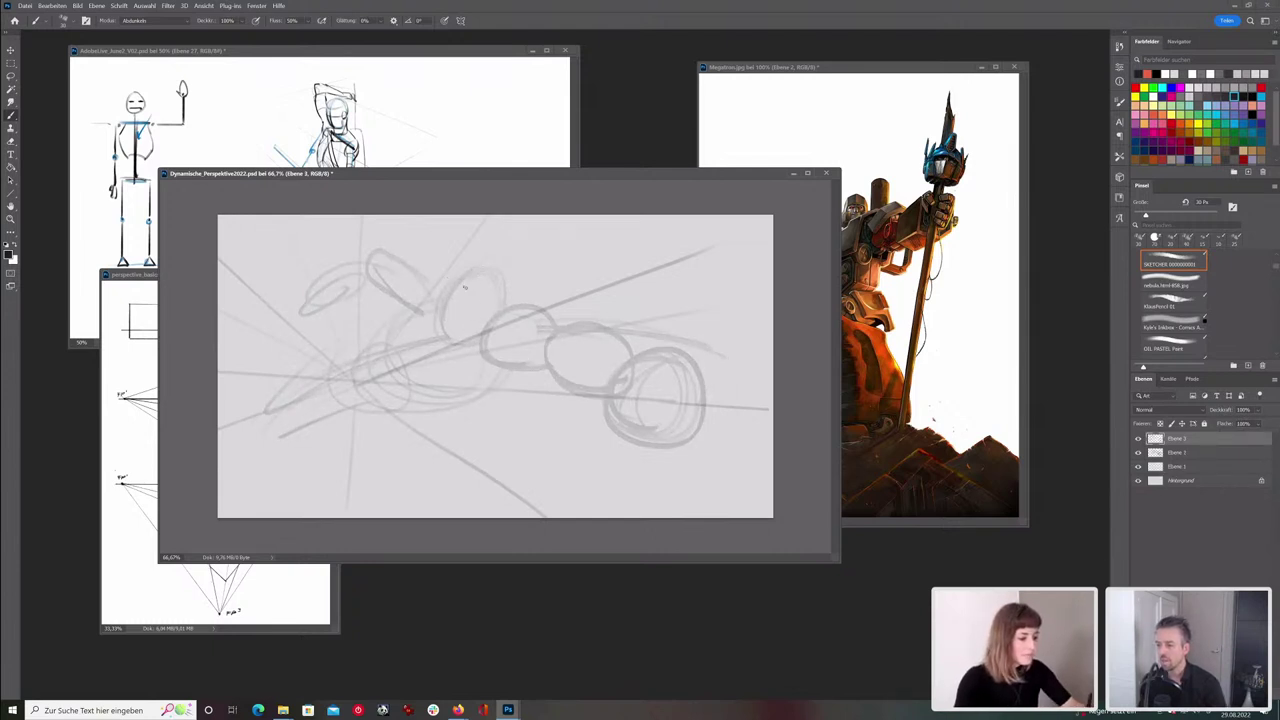
mouse_move(508, 320)
mouse_down()
mouse_move(547, 332)
mouse_move(556, 326)
mouse_up()
mouse_move(606, 261)
mouse_down()
mouse_move(583, 280)
mouse_move(602, 292)
mouse_move(645, 270)
mouse_up()
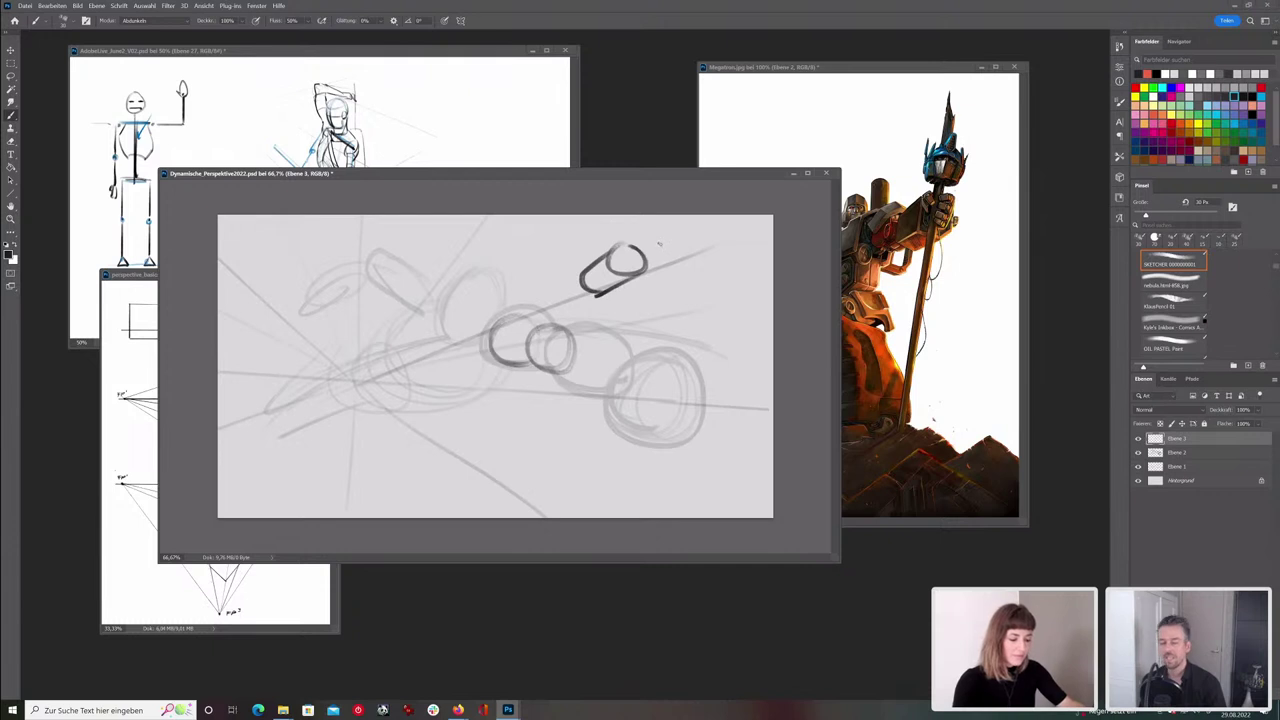
key(ctrl+z)
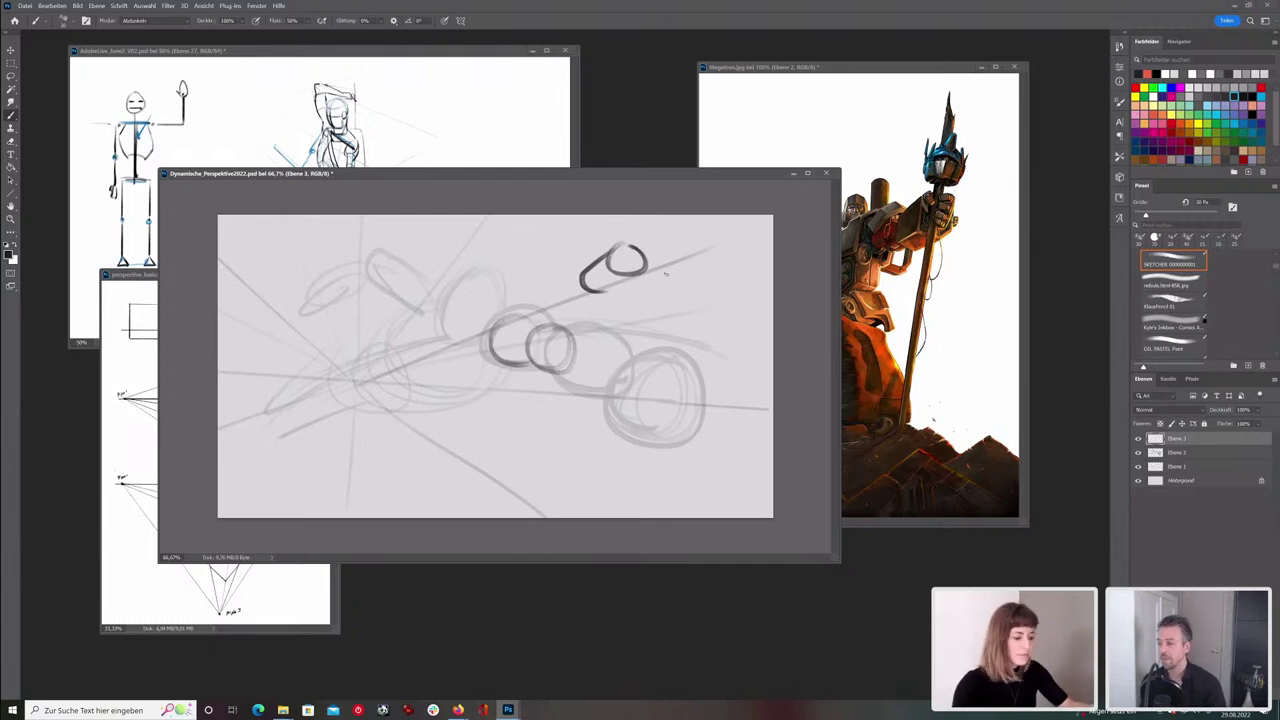
key(e)
mouse_move(592, 266)
mouse_down()
mouse_move(608, 292)
mouse_move(632, 286)
mouse_move(673, 253)
mouse_move(655, 273)
mouse_move(661, 242)
mouse_up()
- Draw a tapering foreshortened cylinder with a large round front end above the figure's front arm
key(b)
drag(571, 283, 593, 305)
mouse_move(628, 240)
mouse_down()
mouse_move(577, 298)
mouse_move(668, 302)
mouse_up()
mouse_move(620, 246)
mouse_down()
mouse_move(568, 288)
mouse_move(638, 306)
mouse_up()
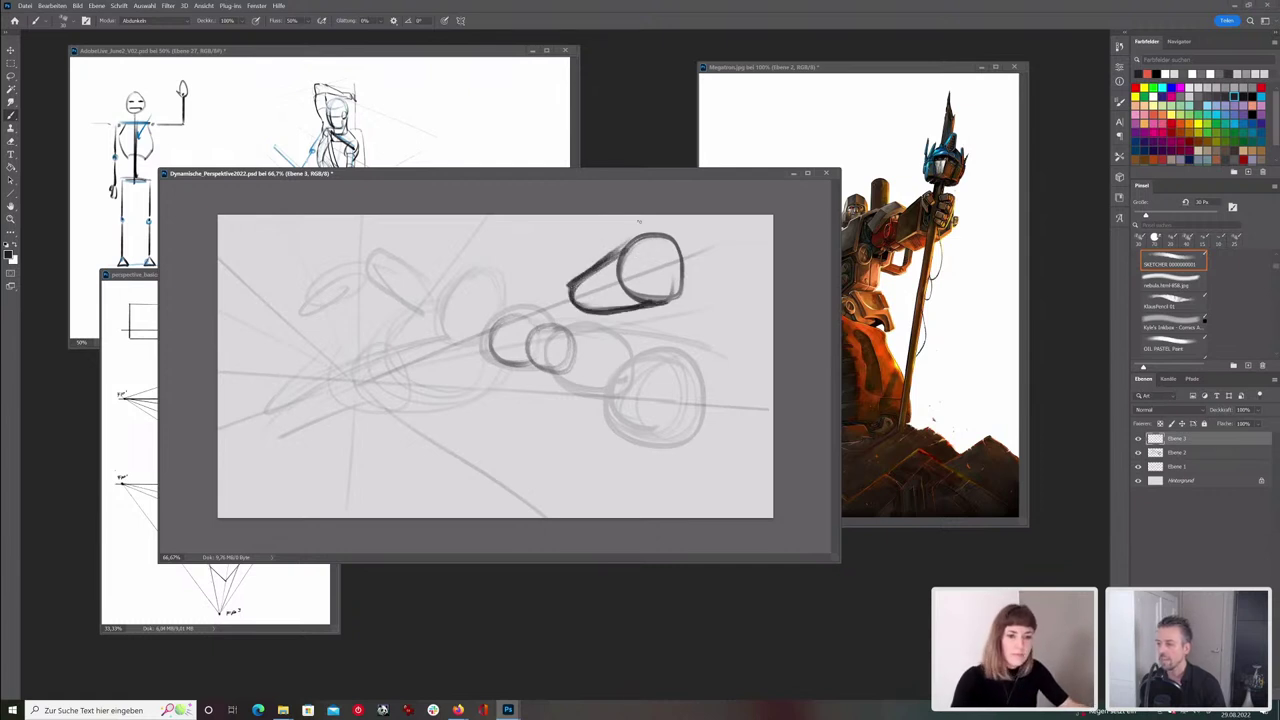
- Darken the cylinder's outline and add a curved contour line across its round front end
mouse_move(620, 255)
mouse_down()
mouse_move(668, 240)
mouse_move(682, 294)
mouse_up()
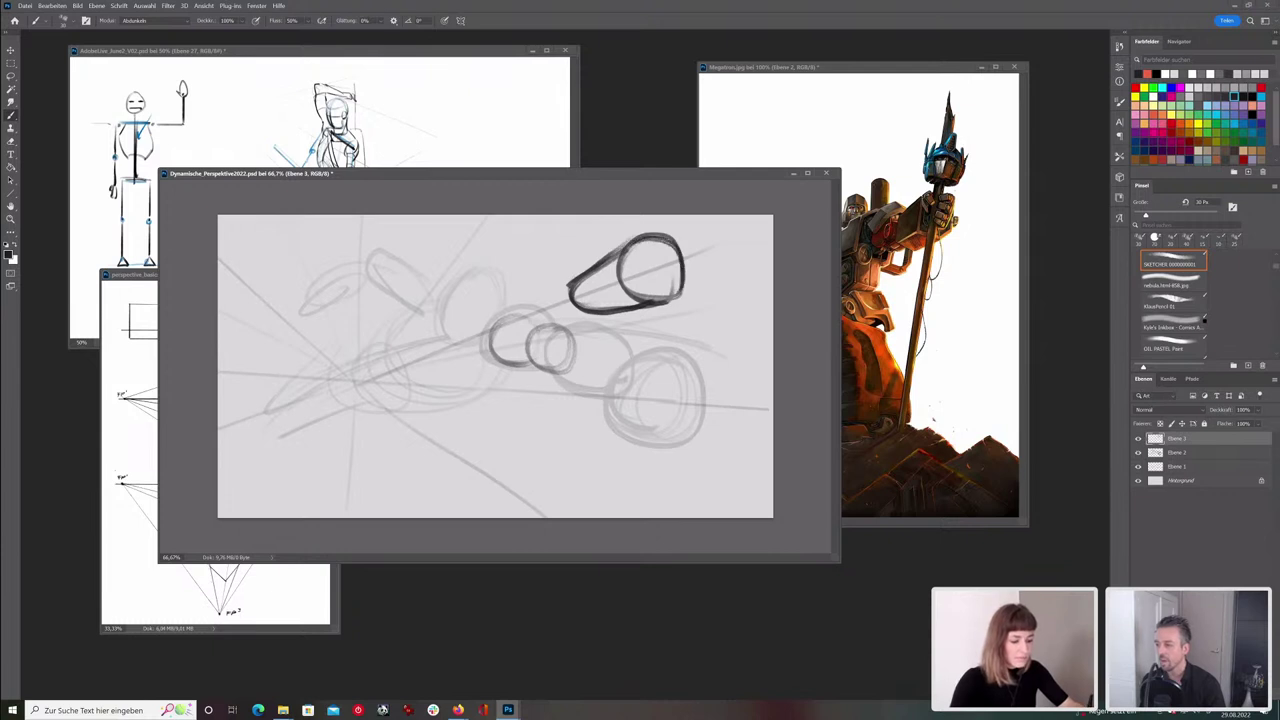
drag(640, 257, 664, 307)
mouse_move(576, 302)
mouse_down()
mouse_move(608, 280)
mouse_move(682, 278)
mouse_up()
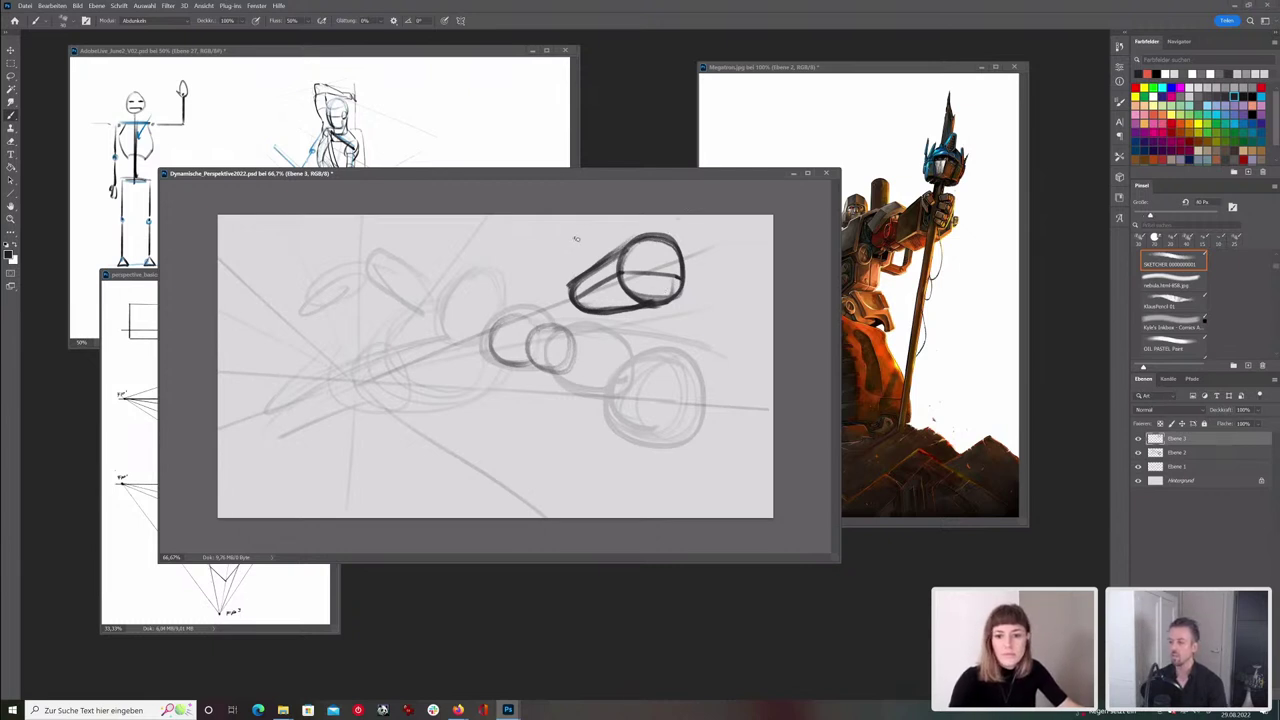
- Shade the side and round front end of the tapering cylinder above the front arm, and erase the whole cylinder
mouse_move(584, 298)
mouse_down()
mouse_move(618, 282)
mouse_move(612, 300)
mouse_move(638, 308)
mouse_up()
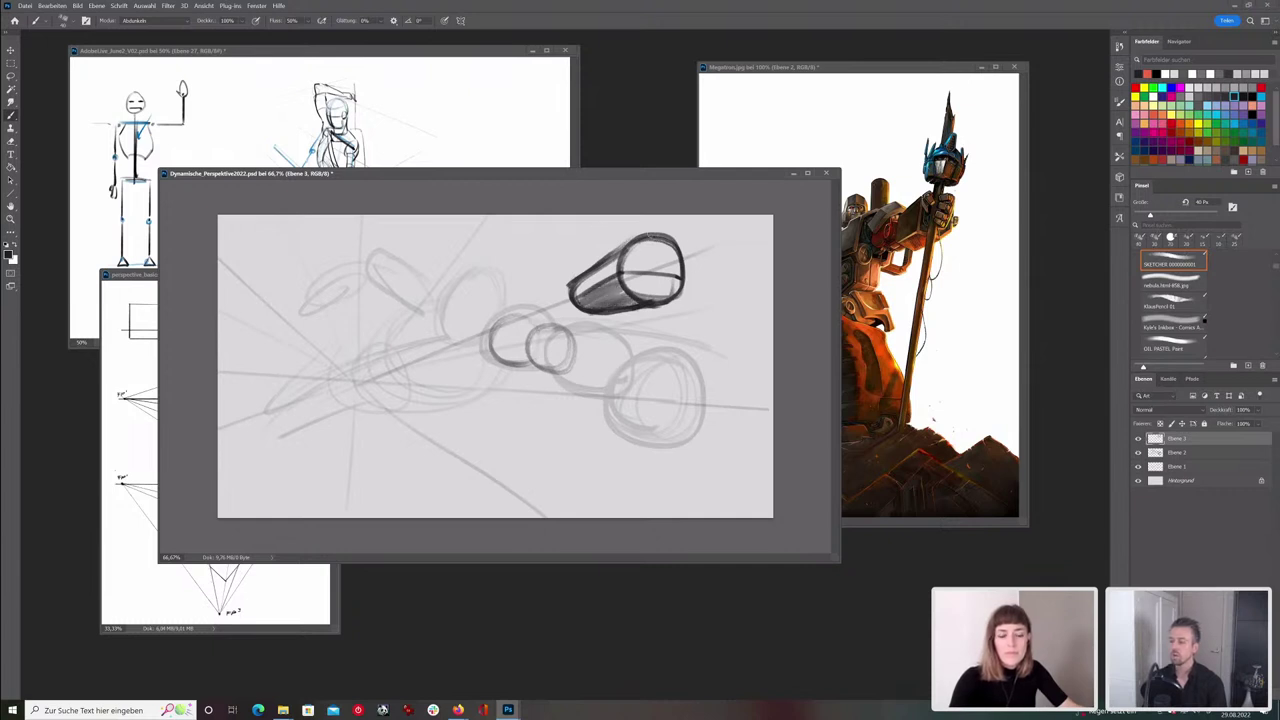
mouse_move(633, 259)
mouse_down()
mouse_move(638, 290)
mouse_move(646, 255)
mouse_move(675, 285)
mouse_up()
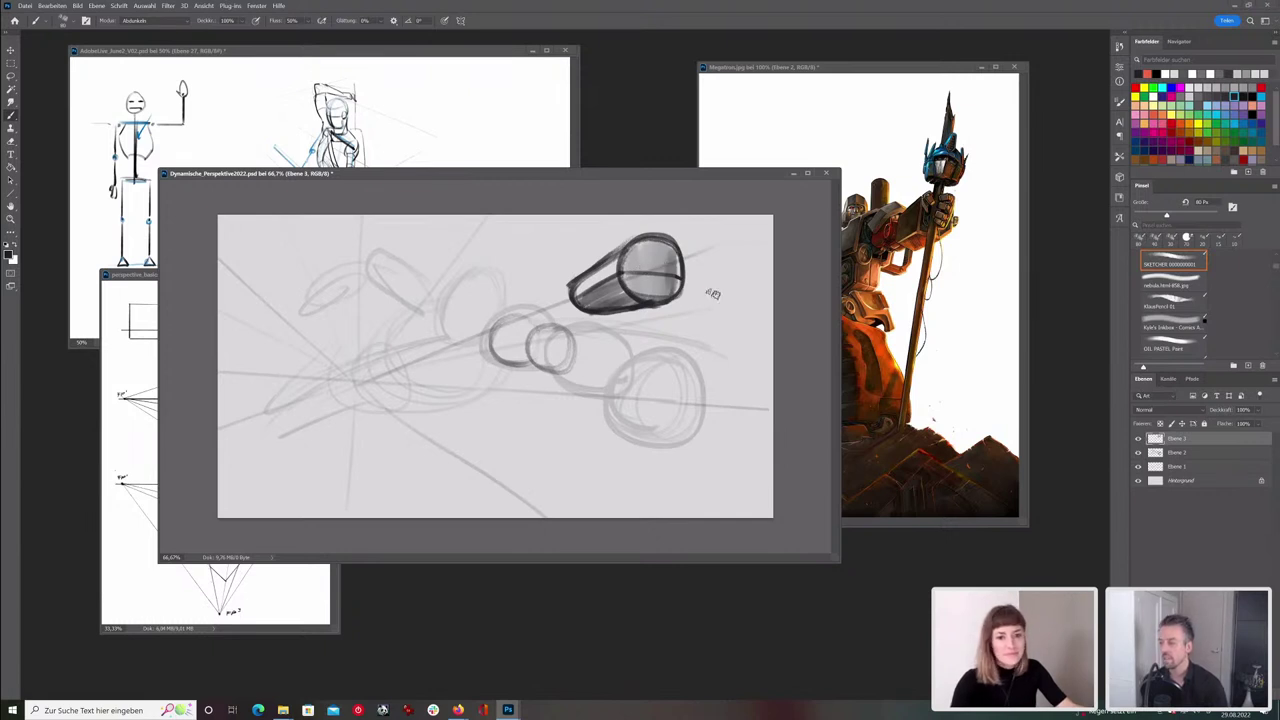
key(e)
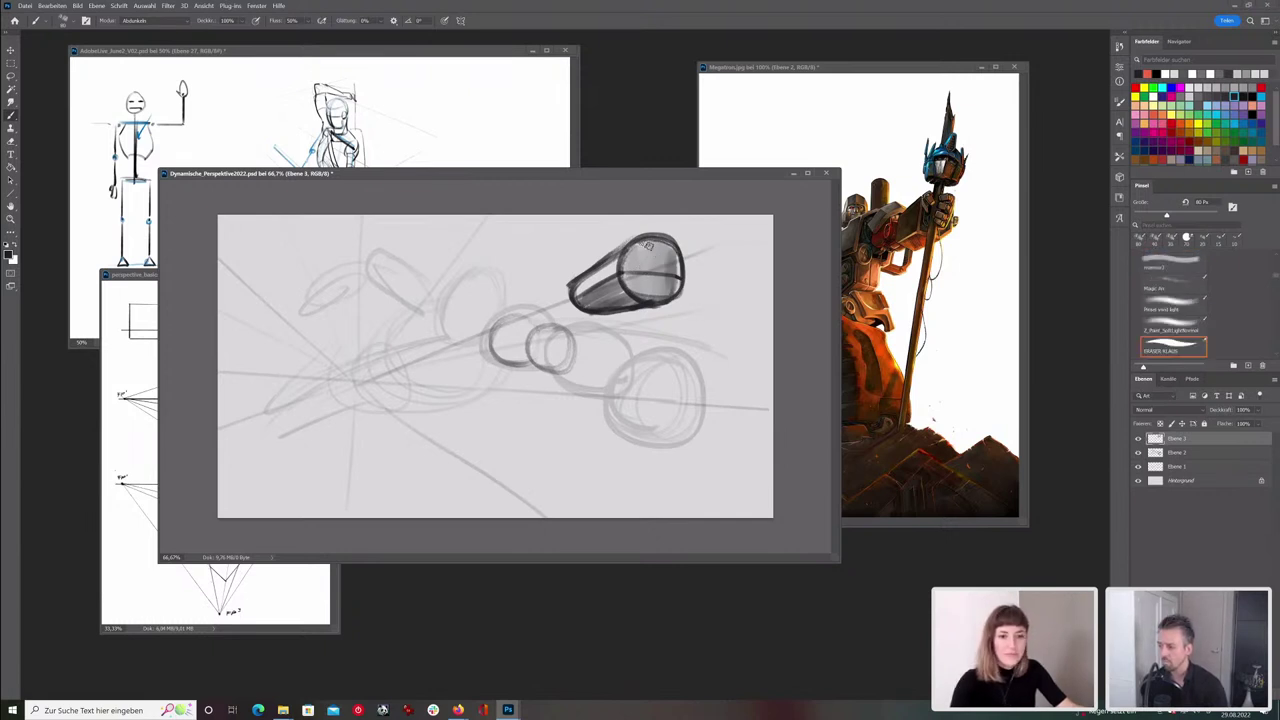
key(bracketright)
key(bracketright)
mouse_move(664, 232)
mouse_down()
mouse_move(548, 293)
mouse_move(650, 265)
mouse_move(640, 305)
mouse_up()
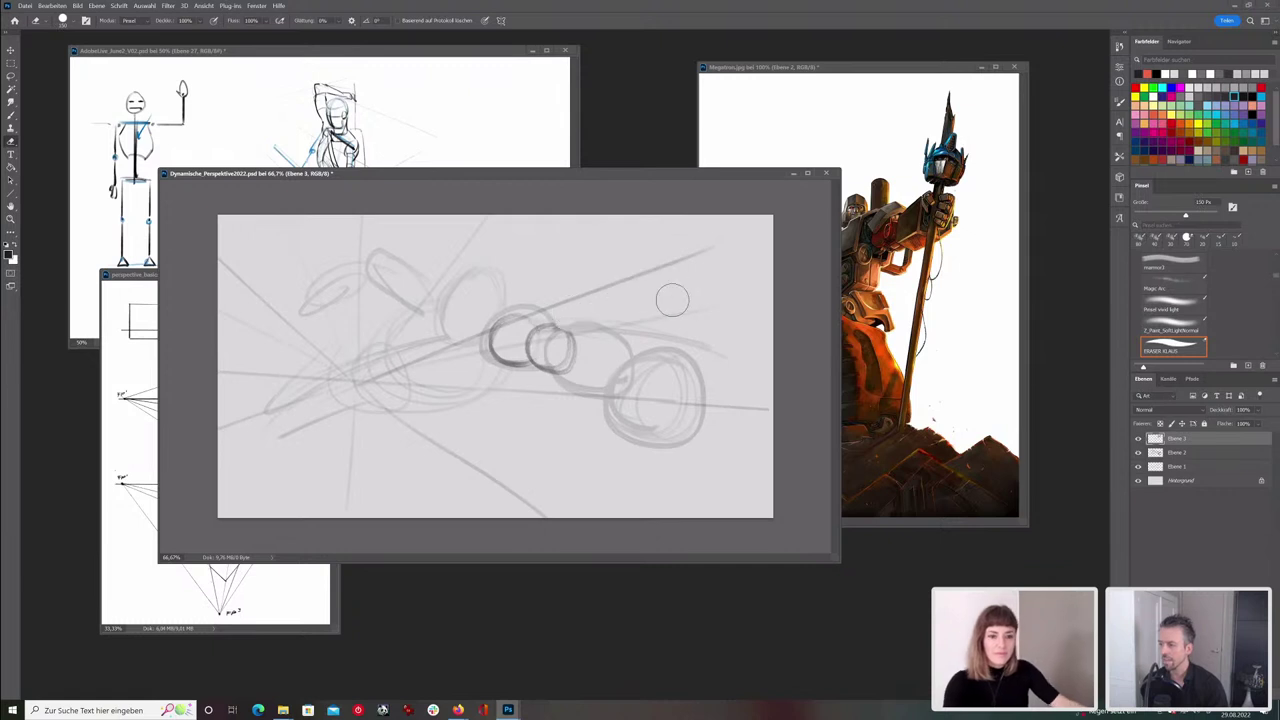
- Outline the front arm's overlapping upper arm and forearm segments with dark lines, and undo the circle drawn for the fist
key(b)
key(bracketleft)
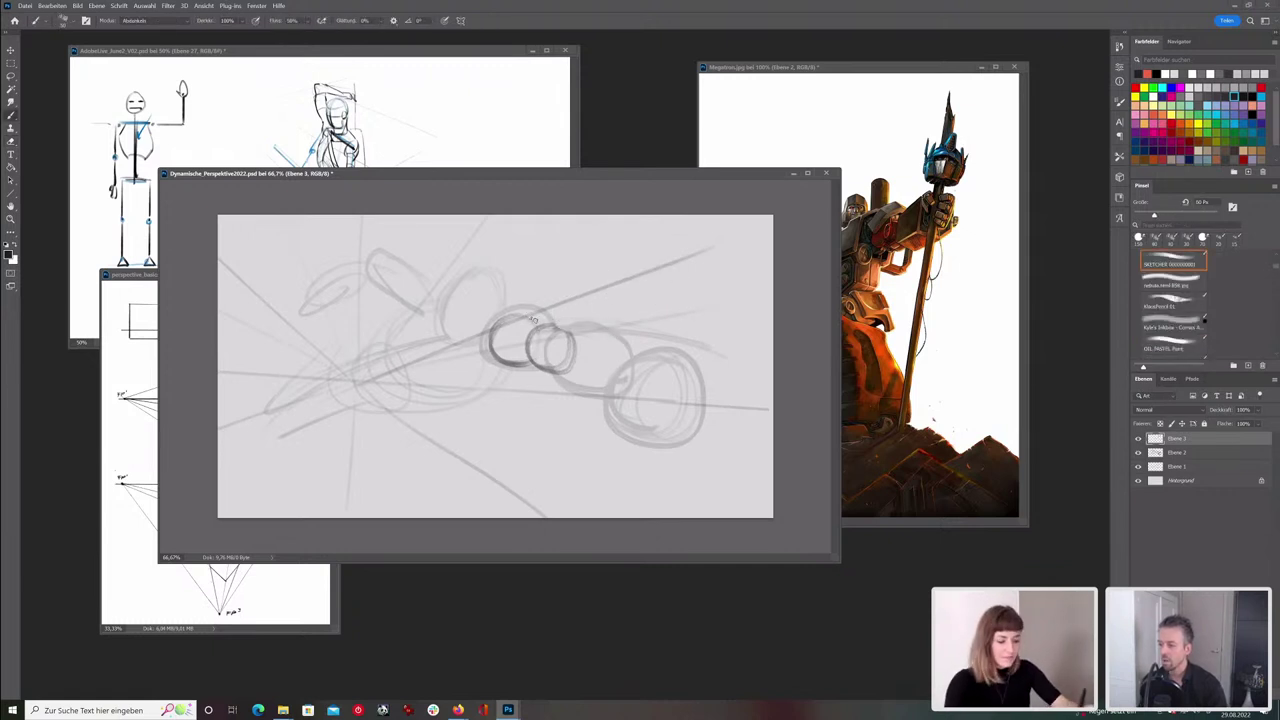
drag(508, 320, 568, 328)
drag(516, 364, 560, 372)
mouse_move(567, 327)
mouse_down()
mouse_move(604, 356)
mouse_move(580, 325)
mouse_move(637, 349)
mouse_up()
mouse_move(556, 362)
mouse_down()
mouse_move(616, 390)
mouse_move(636, 346)
mouse_move(700, 362)
mouse_move(610, 415)
mouse_up()
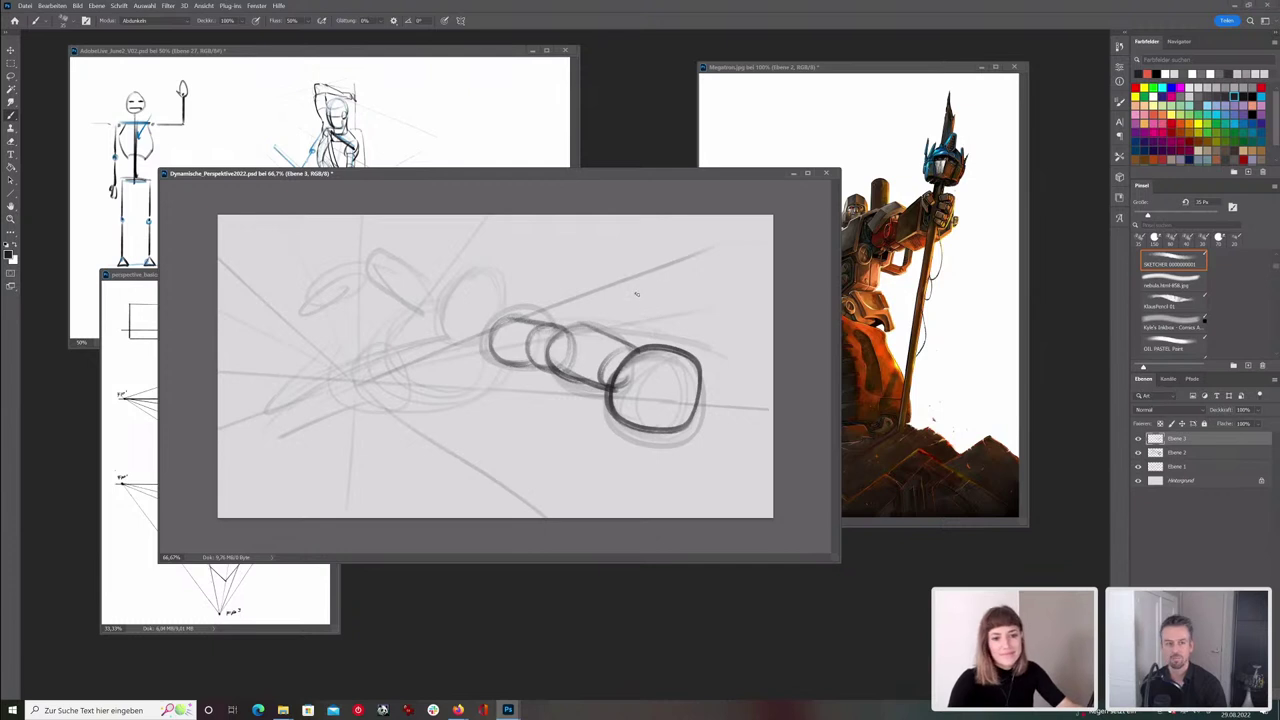
key(ctrl+z)
- Sketch a blocky fist with a thumb and finger lines on the front arm, and link the arm to the torso with a light curve
mouse_move(630, 355)
mouse_down()
mouse_move(608, 398)
mouse_move(662, 356)
mouse_move(640, 405)
mouse_up()
drag(608, 398, 645, 405)
mouse_move(664, 357)
mouse_down()
mouse_move(711, 402)
mouse_move(685, 437)
mouse_up()
drag(618, 404, 668, 436)
drag(708, 394, 687, 437)
drag(632, 356, 614, 399)
mouse_move(616, 395)
mouse_down()
mouse_move(640, 405)
mouse_move(626, 419)
mouse_up()
mouse_move(604, 396)
mouse_down()
mouse_move(612, 410)
mouse_move(658, 412)
mouse_up()
drag(675, 385, 680, 434)
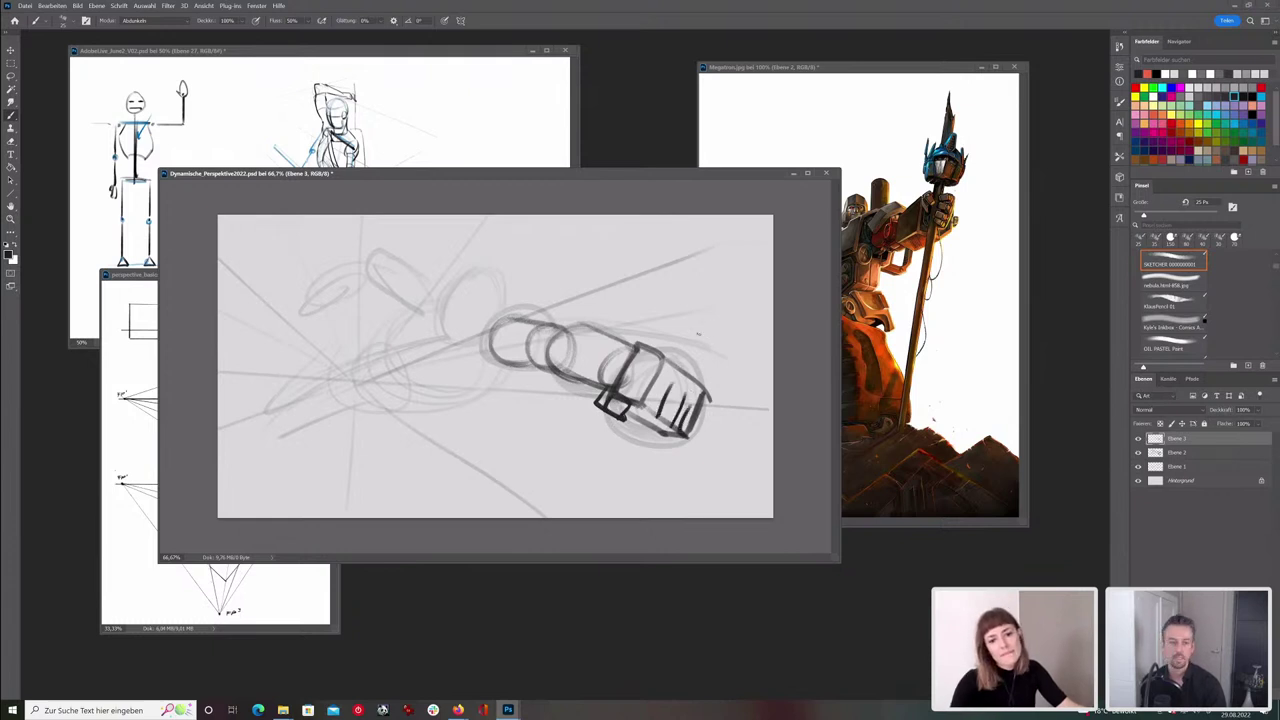
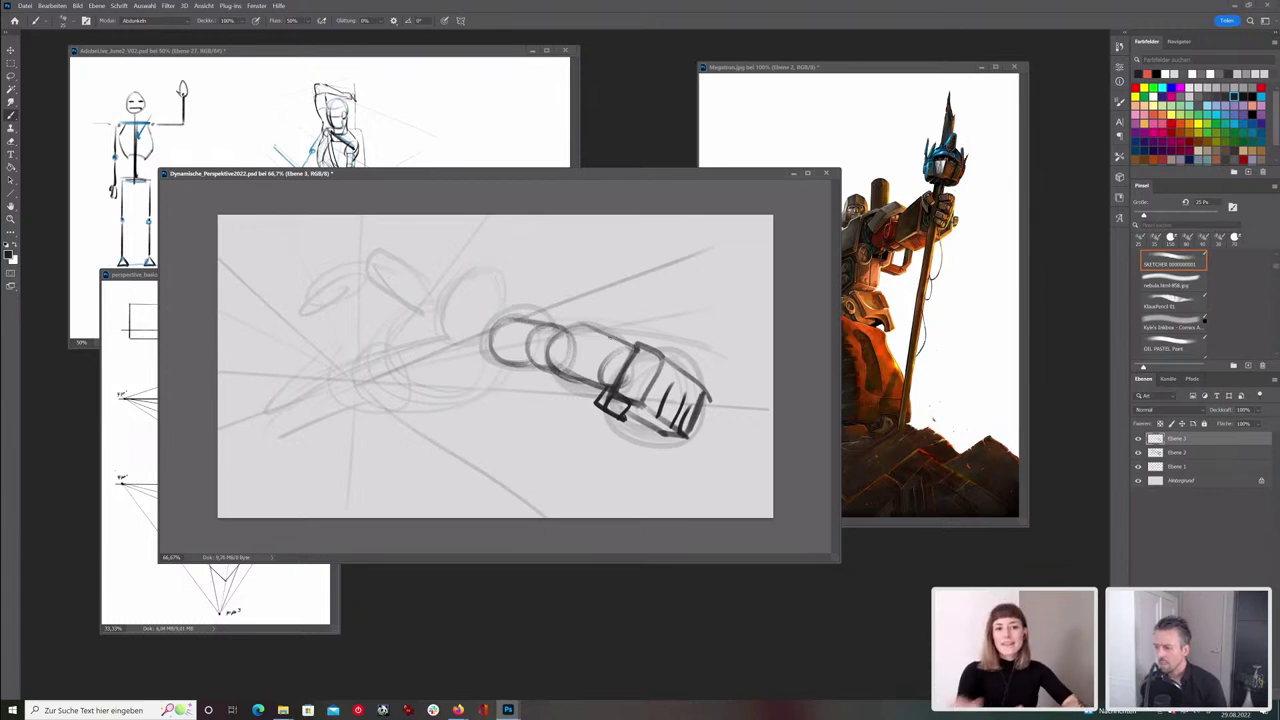
drag(478, 312, 490, 362)
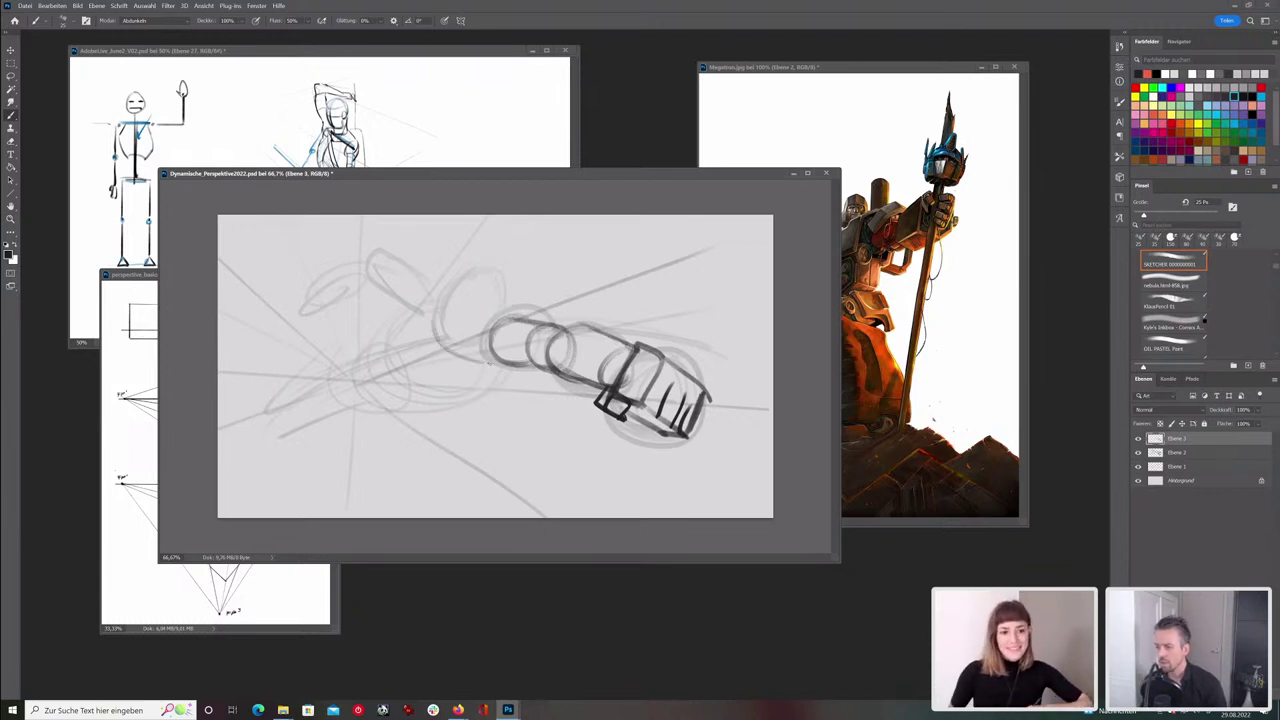
- Bring AdobeLive_June2_V02.psd to the front, enlarge its view to 100%, and undo the stray diagonal stroke
click(442, 70)
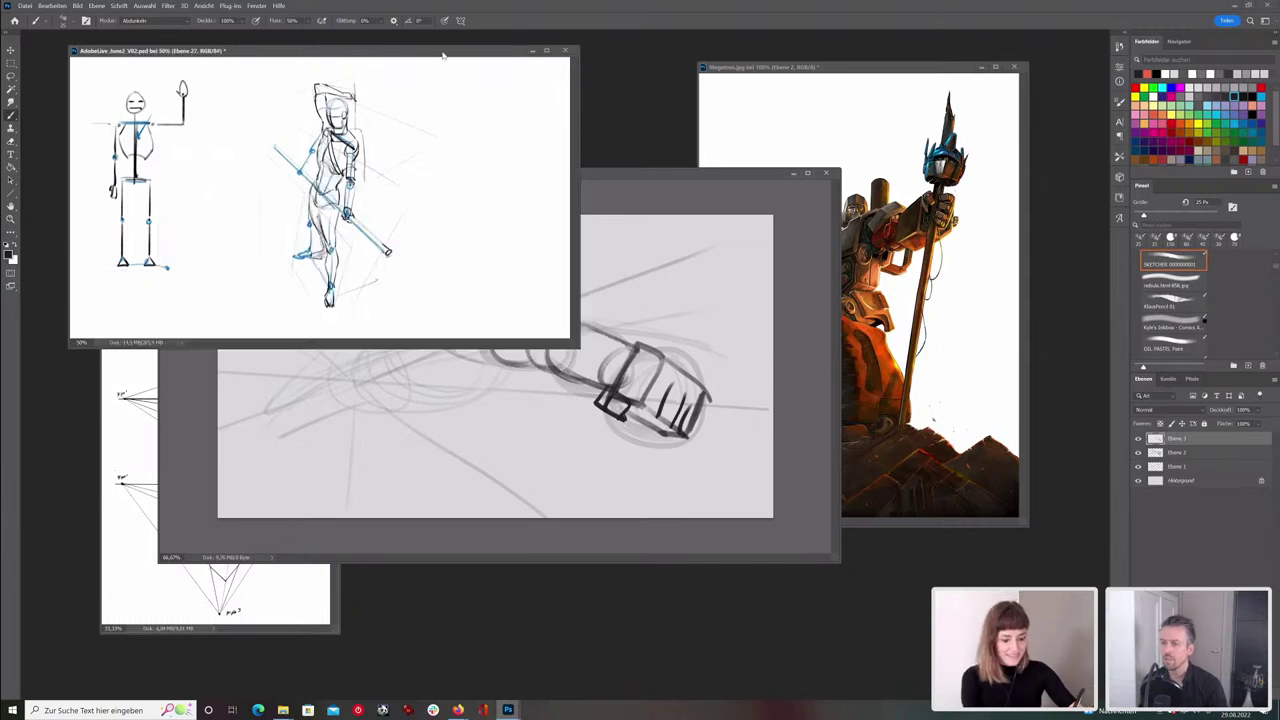
drag(179, 135, 245, 101)
key(ctrl+plus)
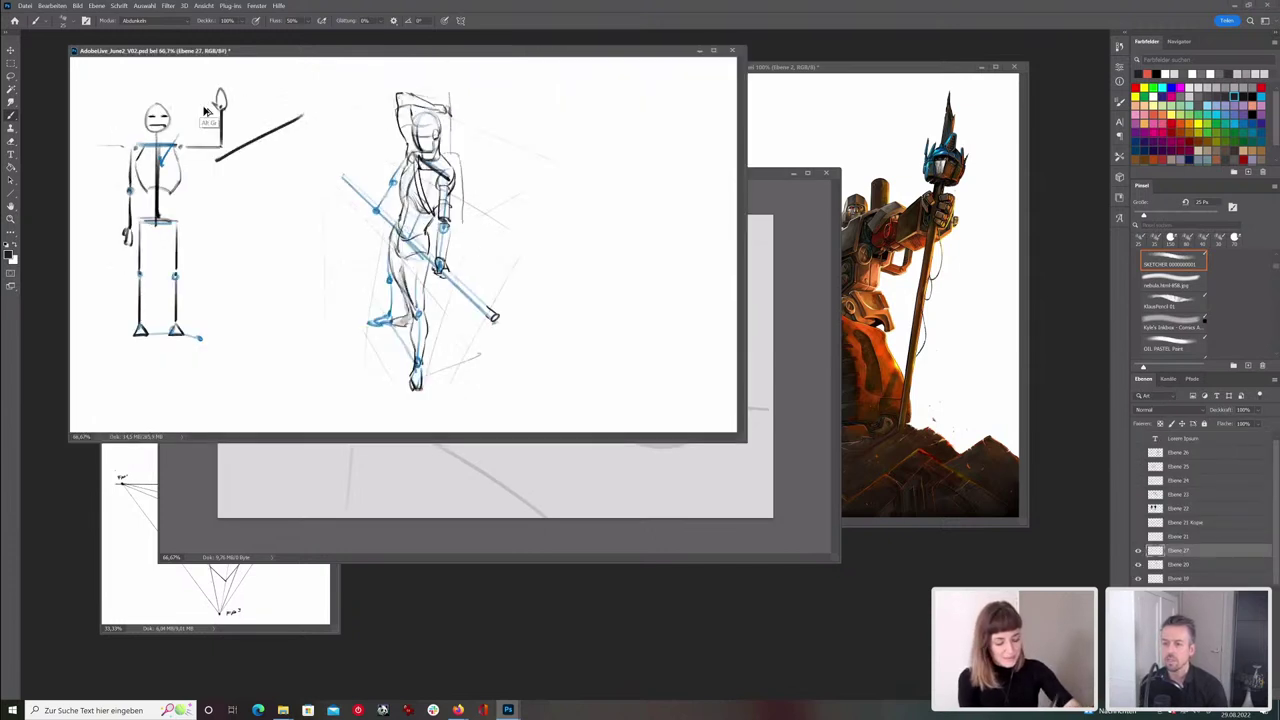
key(ctrl+plus)
key(ctrl+z)
mouse_move(872, 130)
mouse_down()
mouse_move(868, 162)
mouse_move(902, 136)
mouse_up()
key(ctrl+z)
mouse_move(816, 131)
mouse_down()
mouse_move(860, 189)
mouse_move(835, 235)
mouse_up()
drag(772, 208, 830, 236)
mouse_move(853, 153)
mouse_down()
mouse_move(804, 213)
mouse_move(812, 144)
mouse_move(836, 240)
mouse_up()
key(ctrl+z)
key(ctrl+z)
key(ctrl+z)
key(ctrl+z)
key(ctrl+z)
key(ctrl+z)
key(ctrl+z)
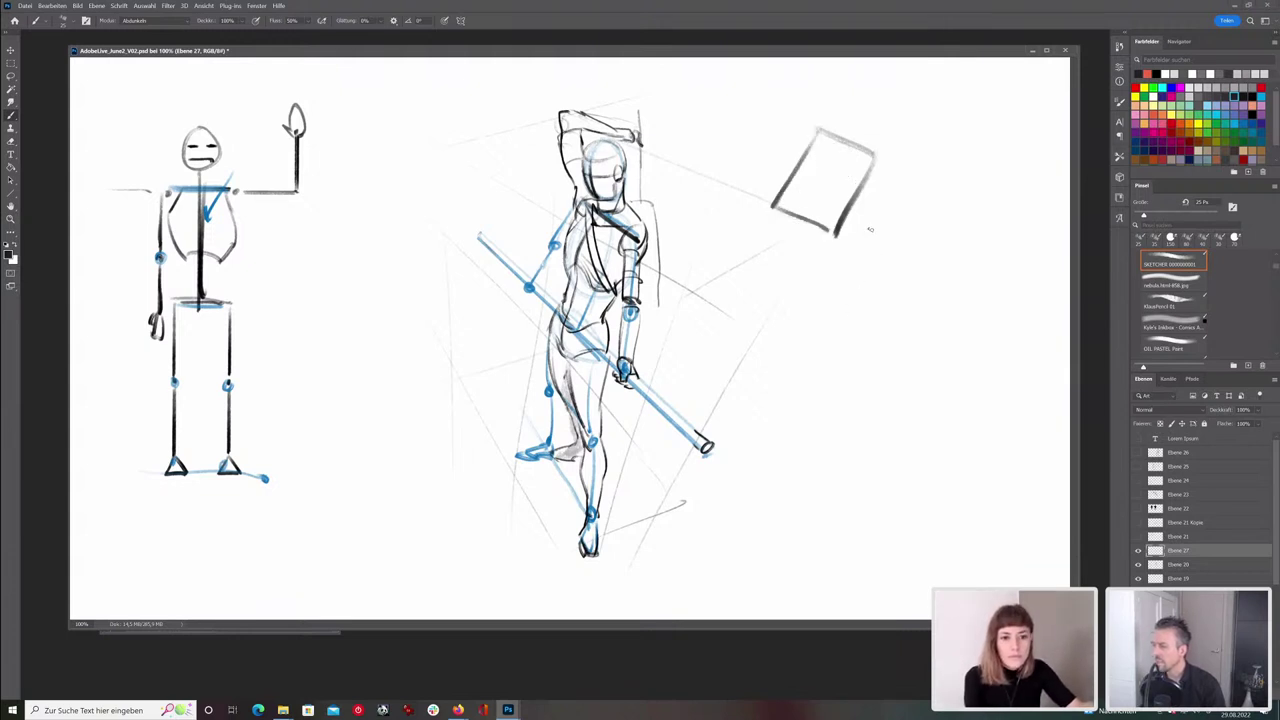
key(ctrl+z)
- Dismiss the hidden-layer error and add a new layer above the topmost visible layer
click(873, 186)
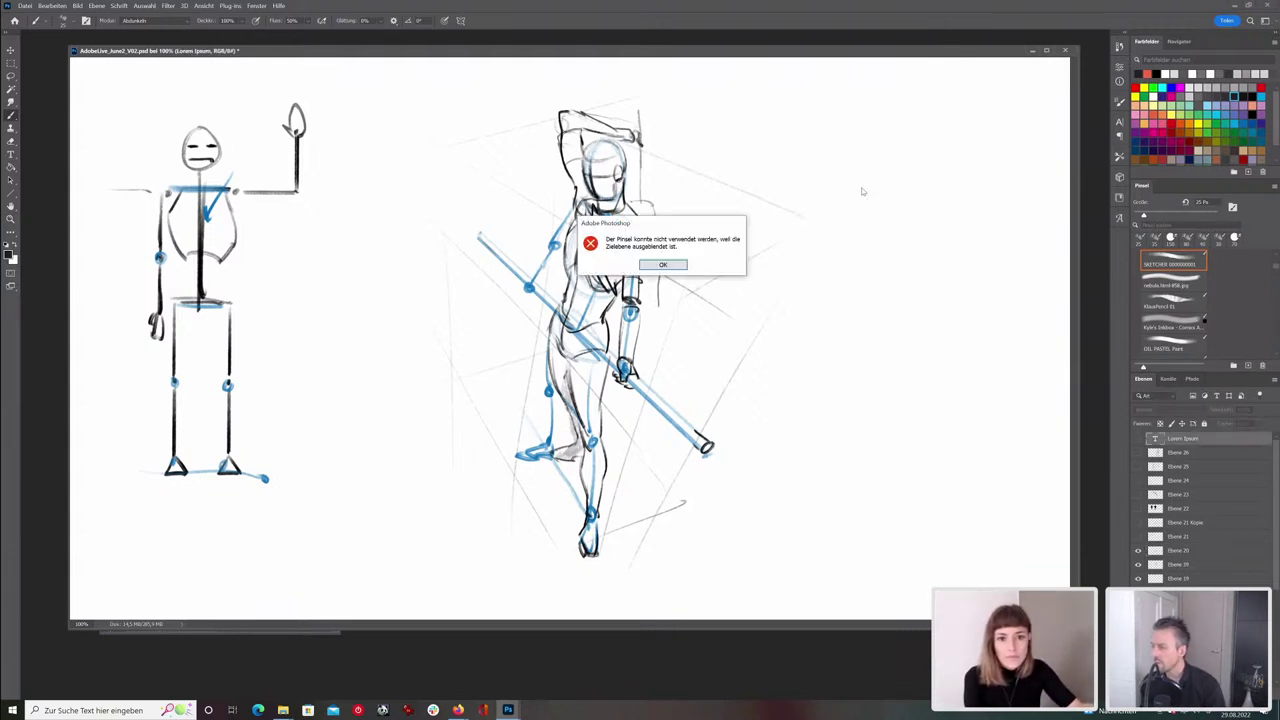
click(675, 266)
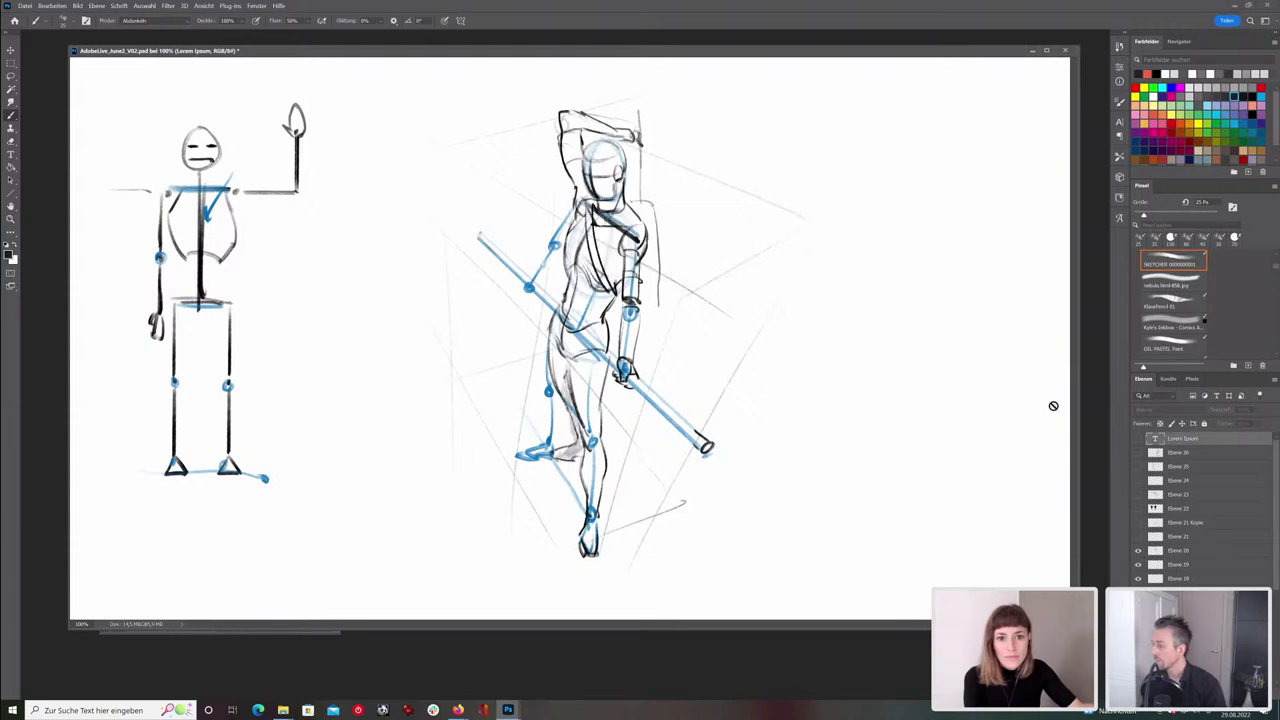
click(1200, 551)
key(ctrl+shift+alt+n)
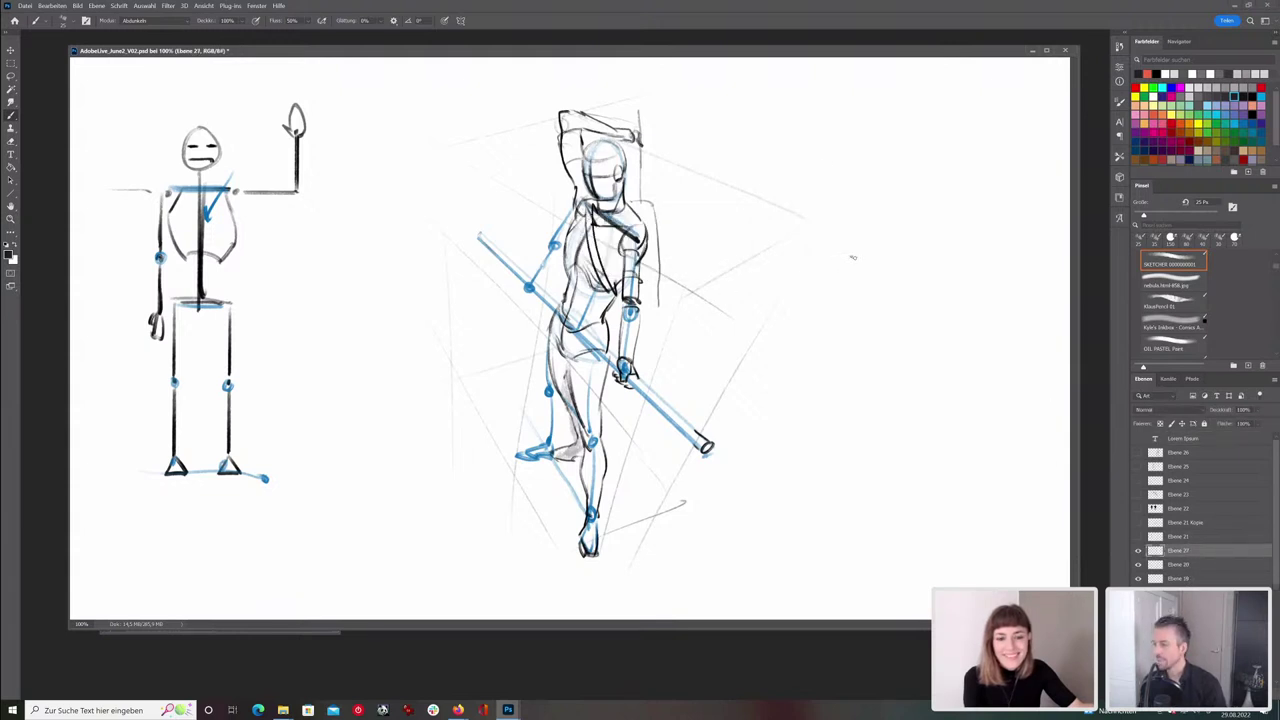
- Sketch a large rounded ribcage with a curved centre line and oval neck and arm openings in the blank area beside the staff figure
mouse_move(848, 134)
mouse_down()
mouse_move(857, 171)
mouse_move(876, 152)
mouse_move(804, 168)
mouse_move(848, 178)
mouse_move(757, 262)
mouse_up()
mouse_move(797, 196)
mouse_down()
mouse_move(756, 288)
mouse_move(800, 184)
mouse_up()
drag(844, 134, 777, 131)
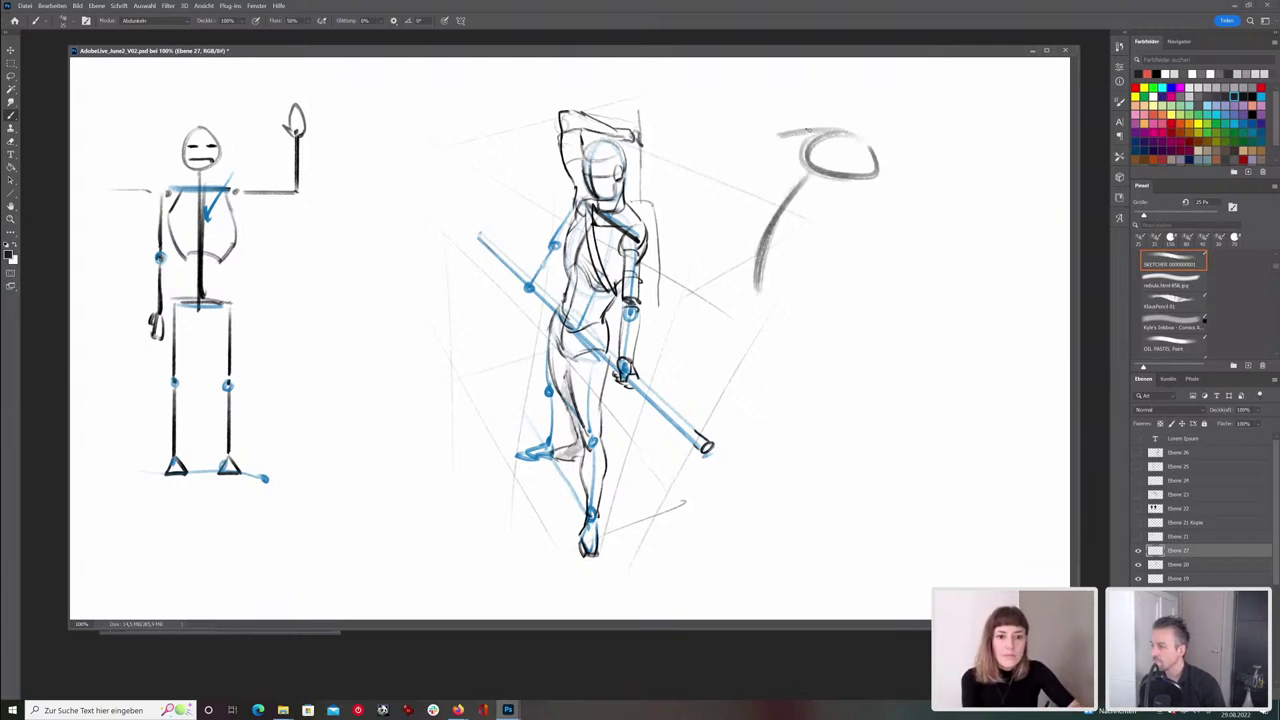
drag(866, 144, 886, 178)
mouse_move(786, 134)
mouse_down()
mouse_move(764, 166)
mouse_move(783, 133)
mouse_move(744, 188)
mouse_move(735, 276)
mouse_move(748, 297)
mouse_move(772, 264)
mouse_move(801, 307)
mouse_move(846, 320)
mouse_up()
mouse_move(892, 170)
mouse_down()
mouse_move(882, 290)
mouse_move(802, 318)
mouse_up()
mouse_move(856, 180)
mouse_down()
mouse_move(886, 248)
mouse_move(870, 246)
mouse_move(897, 188)
mouse_up()
mouse_move(799, 135)
mouse_down()
mouse_move(765, 172)
mouse_move(800, 150)
mouse_up()
- Clean up the ribcage's lower edge and shade the area there along with the oval neck and arm openings
key(e)
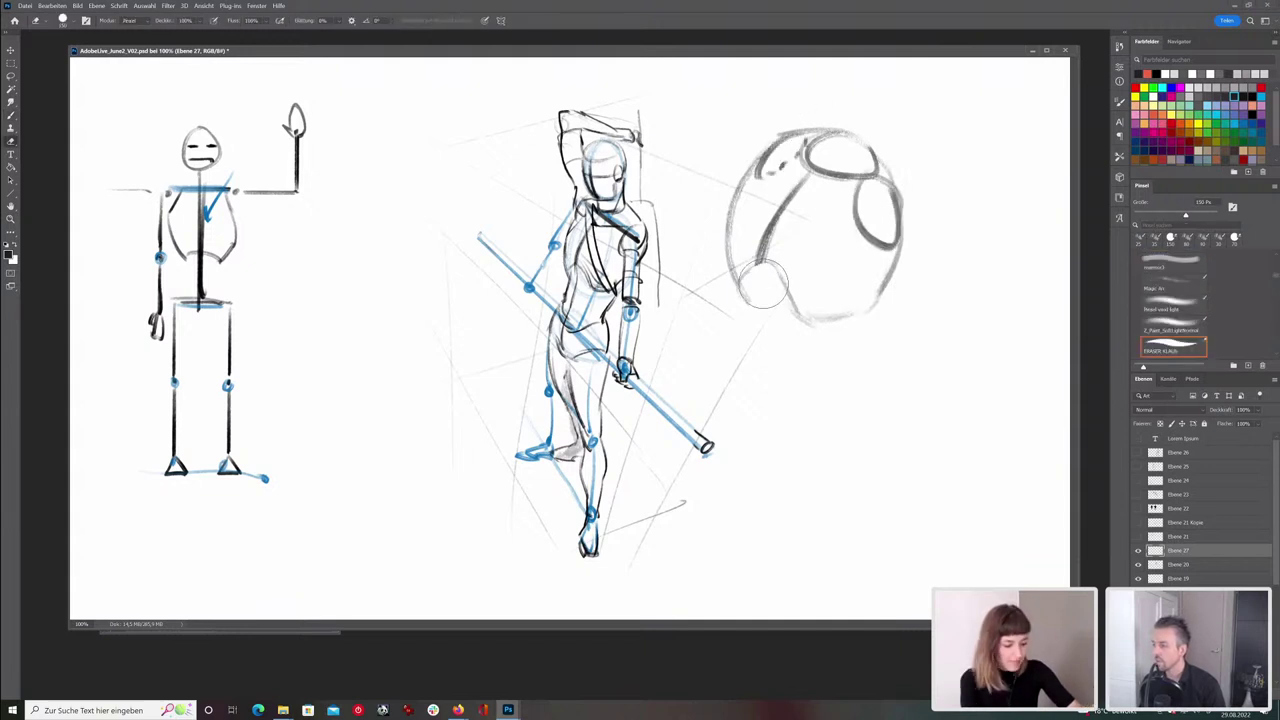
key(b)
mouse_move(742, 292)
mouse_down()
mouse_move(776, 282)
mouse_move(764, 264)
mouse_move(780, 280)
mouse_up()
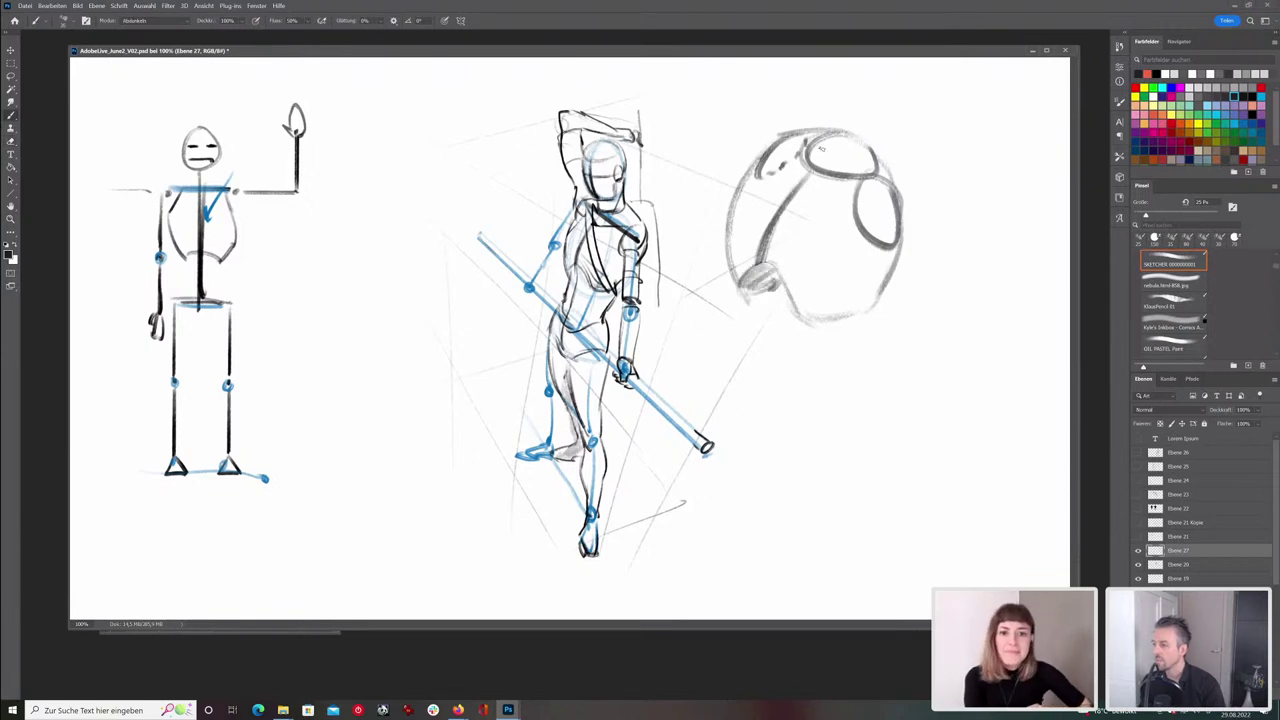
key(])
key(])
key(])
mouse_move(822, 156)
mouse_down()
mouse_move(897, 187)
mouse_move(877, 185)
mouse_move(883, 252)
mouse_up()
- Sketch a smaller side-view ribcage with a round arm opening and a short tapered waist, using a thinner brush
key([)
key([)
key([)
key([)
key([)
mouse_move(950, 284)
mouse_down()
mouse_move(984, 282)
mouse_move(887, 348)
mouse_up()
mouse_move(992, 284)
mouse_down()
mouse_move(998, 345)
mouse_move(983, 374)
mouse_up()
drag(1001, 302, 957, 410)
mouse_move(892, 340)
mouse_down()
mouse_move(912, 406)
mouse_move(927, 380)
mouse_move(904, 372)
mouse_move(944, 407)
mouse_up()
mouse_move(961, 292)
mouse_down()
mouse_move(994, 322)
mouse_move(962, 291)
mouse_up()
drag(899, 372, 911, 446)
drag(972, 396, 975, 450)
drag(924, 450, 972, 434)
drag(920, 446, 944, 444)
- Draw a cylindrical waist with an oval upper opening and curved lower edge beneath the large ribcage, and reinforce the side view's waist edge
drag(748, 292, 760, 346)
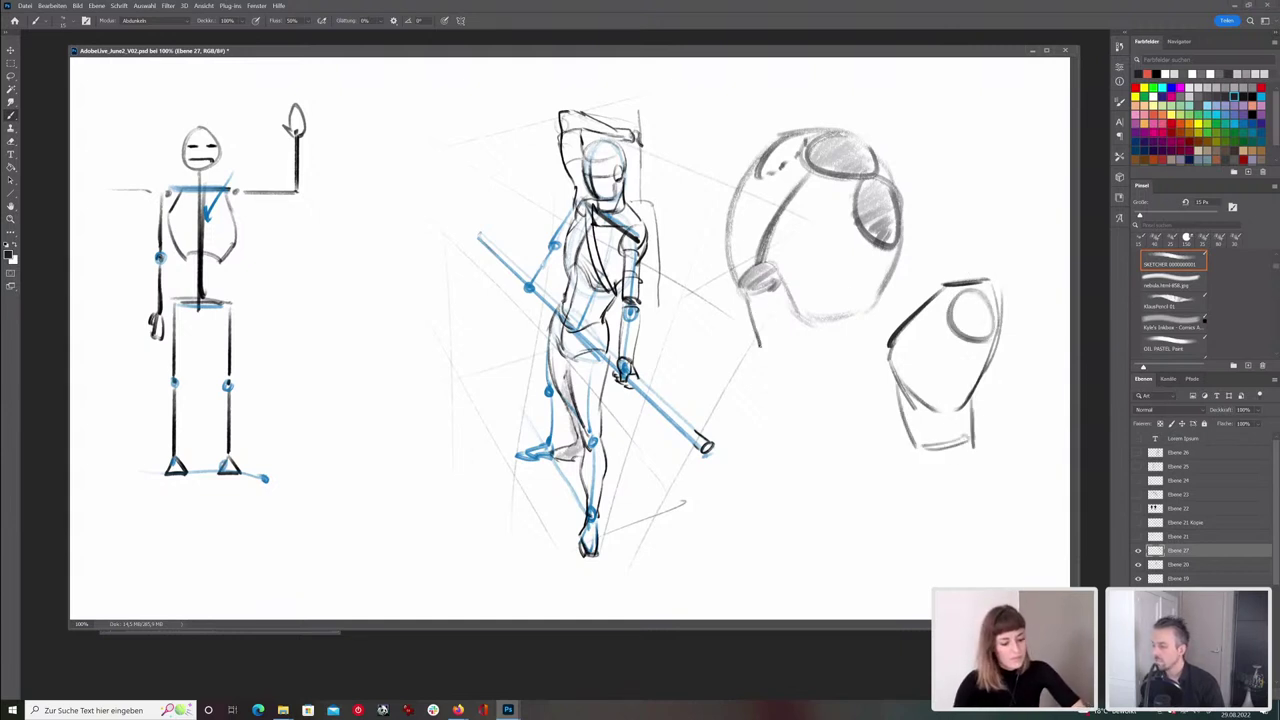
drag(858, 314, 855, 352)
drag(768, 358, 852, 352)
mouse_move(762, 276)
mouse_down()
mouse_move(758, 290)
mouse_move(852, 282)
mouse_move(756, 278)
mouse_move(758, 342)
mouse_up()
drag(760, 346, 806, 352)
drag(858, 306, 856, 358)
drag(844, 356, 778, 360)
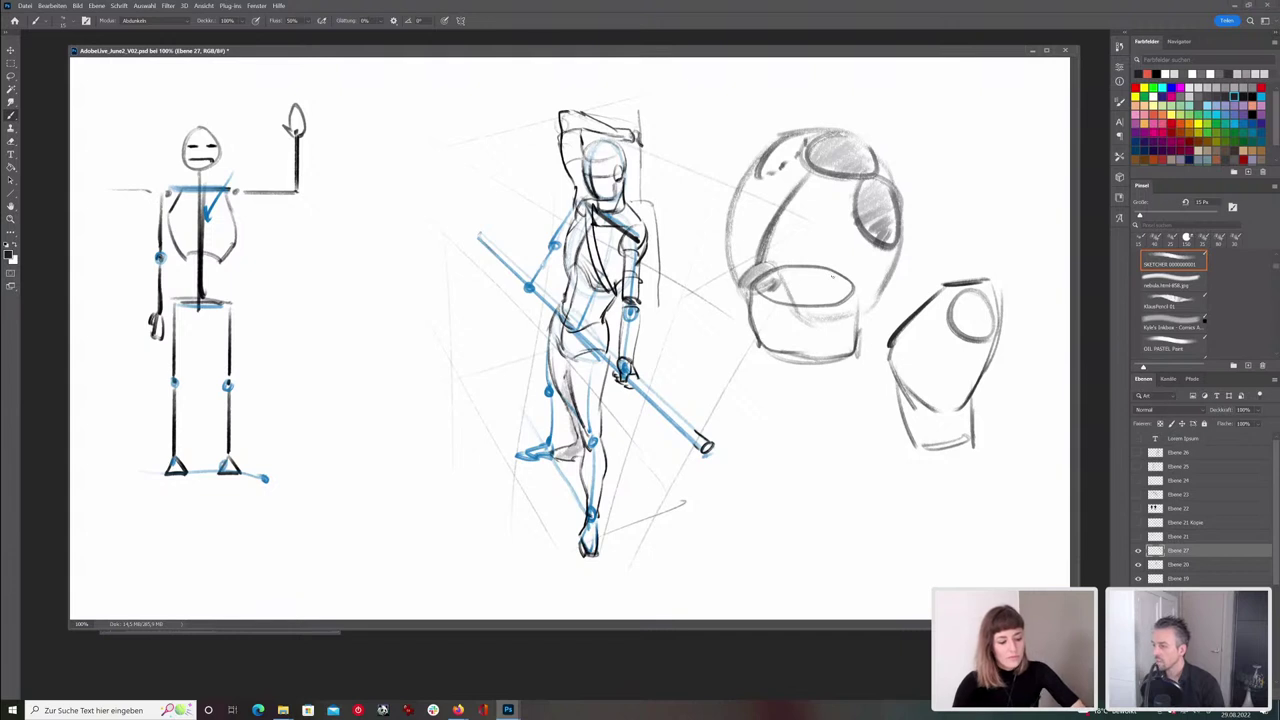
drag(971, 447, 925, 455)
mouse_move(840, 356)
mouse_down()
mouse_move(784, 378)
mouse_move(756, 348)
mouse_up()
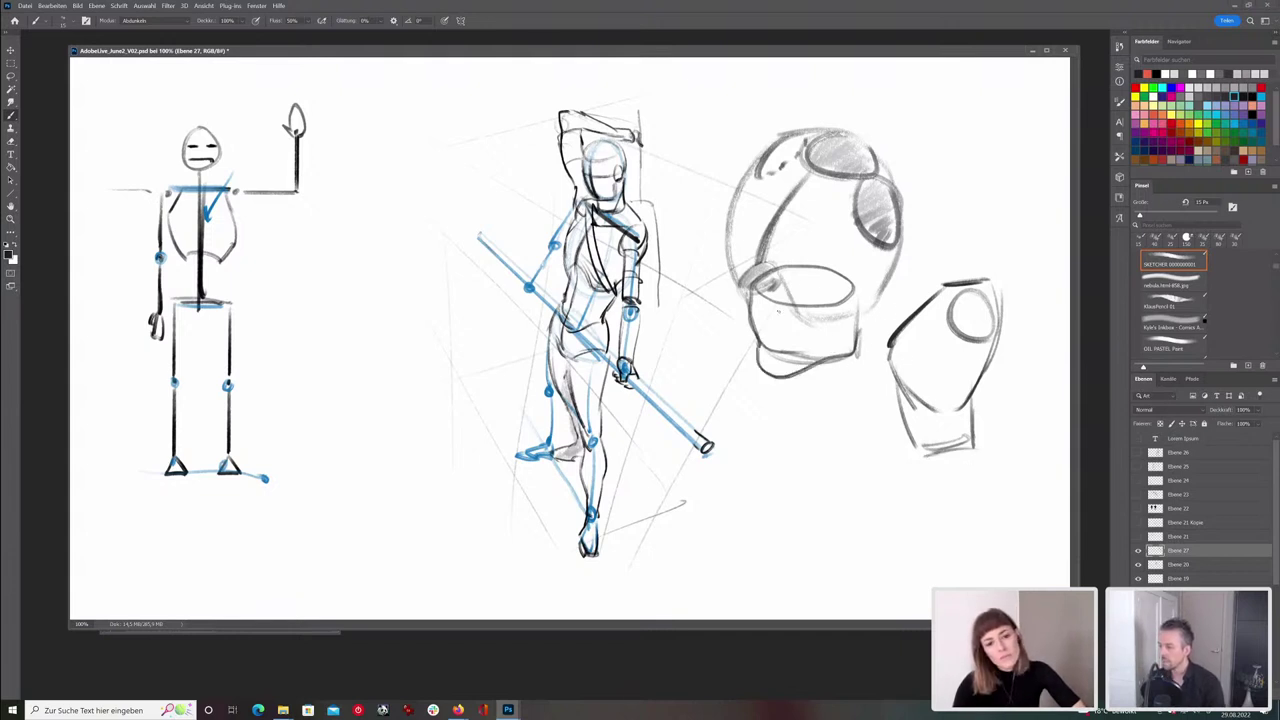
- Add a pelvis form below both waists and hatch the gap beneath the large torso's waist
mouse_move(860, 352)
mouse_down()
mouse_move(864, 388)
mouse_move(842, 384)
mouse_move(776, 416)
mouse_move(768, 378)
mouse_move(836, 384)
mouse_up()
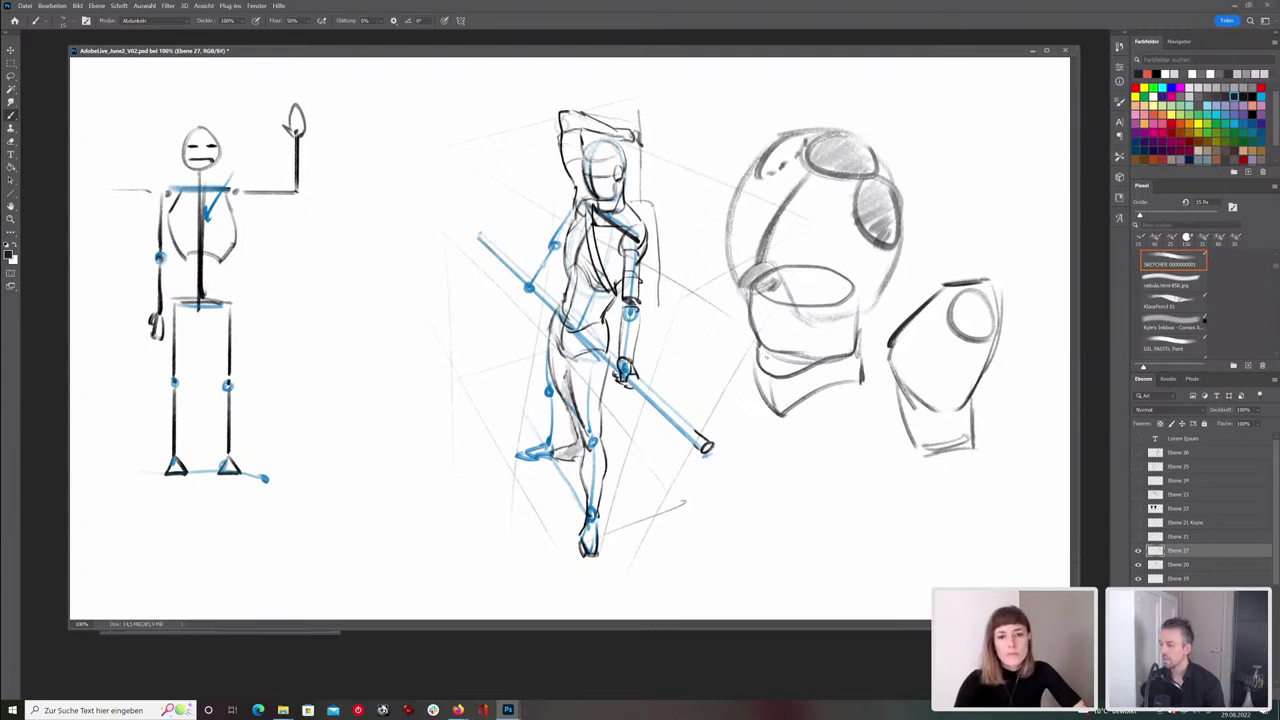
mouse_move(758, 352)
mouse_down()
mouse_move(782, 376)
mouse_move(808, 378)
mouse_move(803, 360)
mouse_move(799, 370)
mouse_up()
key(e)
key(b)
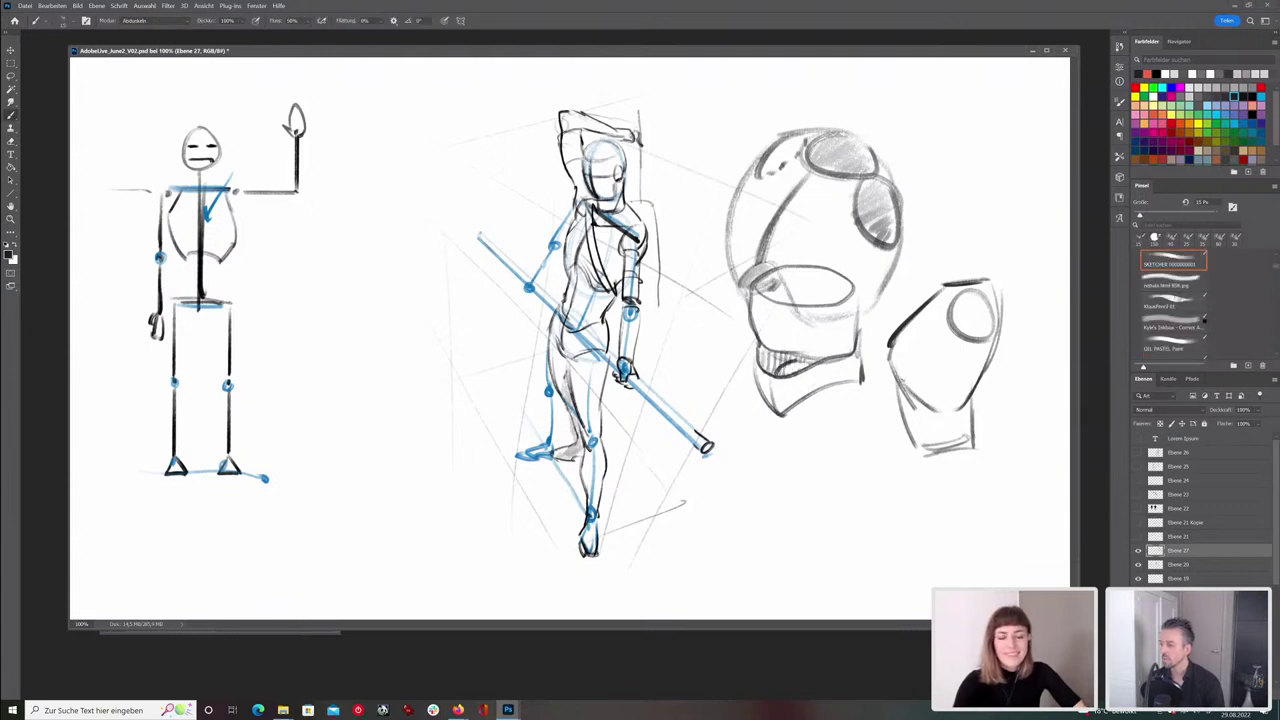
mouse_move(973, 446)
mouse_down()
mouse_move(978, 466)
mouse_move(932, 490)
mouse_move(926, 514)
mouse_move(968, 479)
mouse_move(986, 499)
mouse_up()
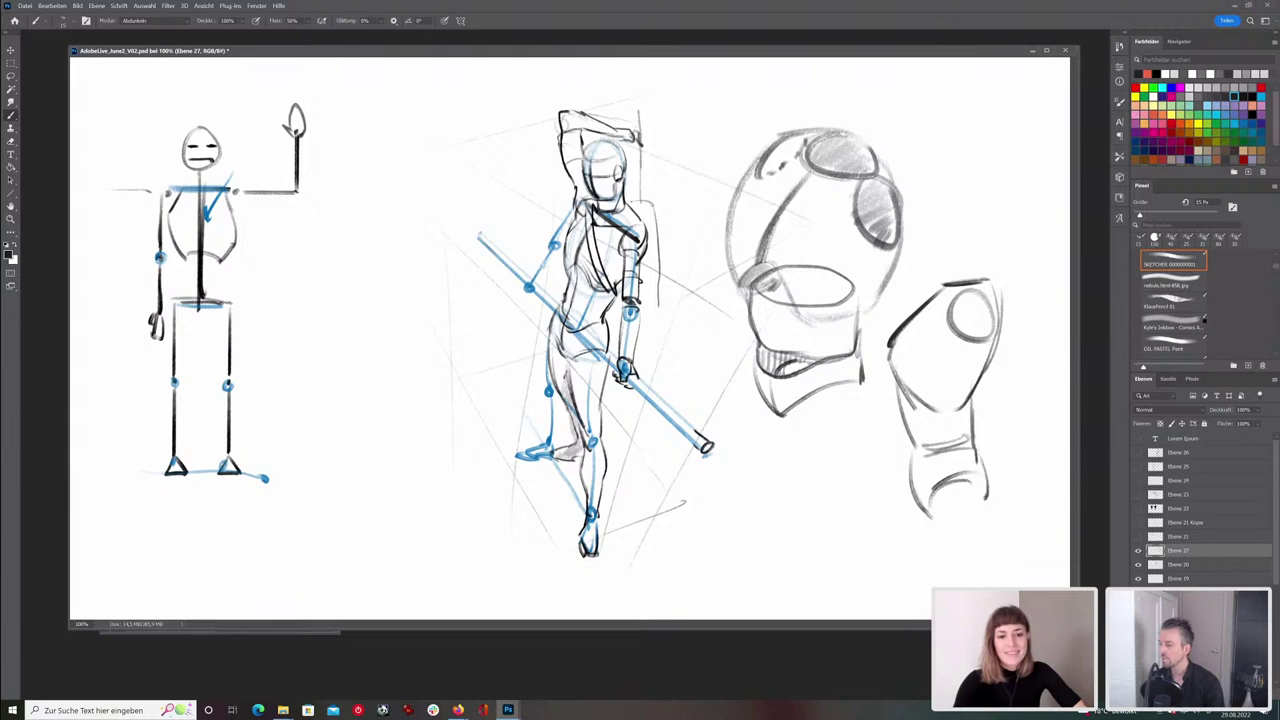
- Draw a tapering thigh cylinder with an oval upper end below the large torso's pelvis
mouse_move(822, 386)
mouse_down()
mouse_move(879, 410)
mouse_move(865, 409)
mouse_move(817, 508)
mouse_up()
drag(878, 416, 869, 508)
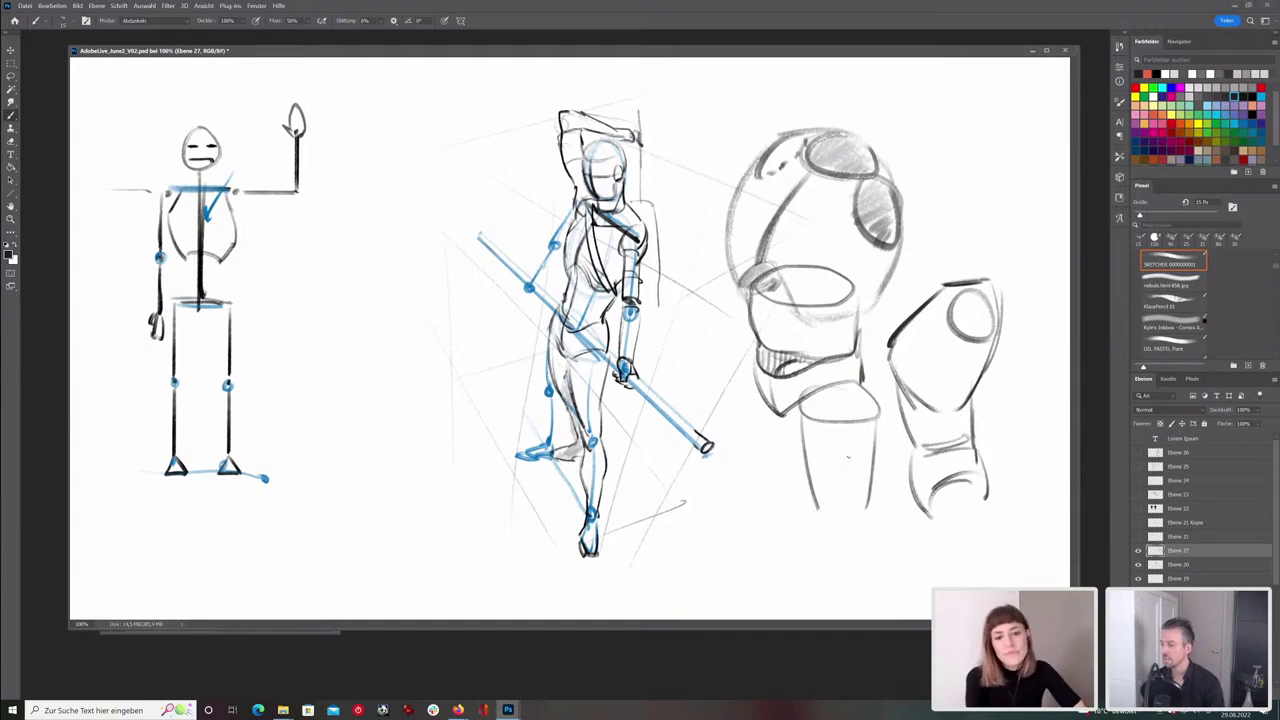
drag(810, 511, 868, 509)
key(bracketright)
key(bracketright)
drag(440, 83, 761, 80)
key(ctrl+z)
drag(722, 157, 1008, 155)
key(ctrl+z)
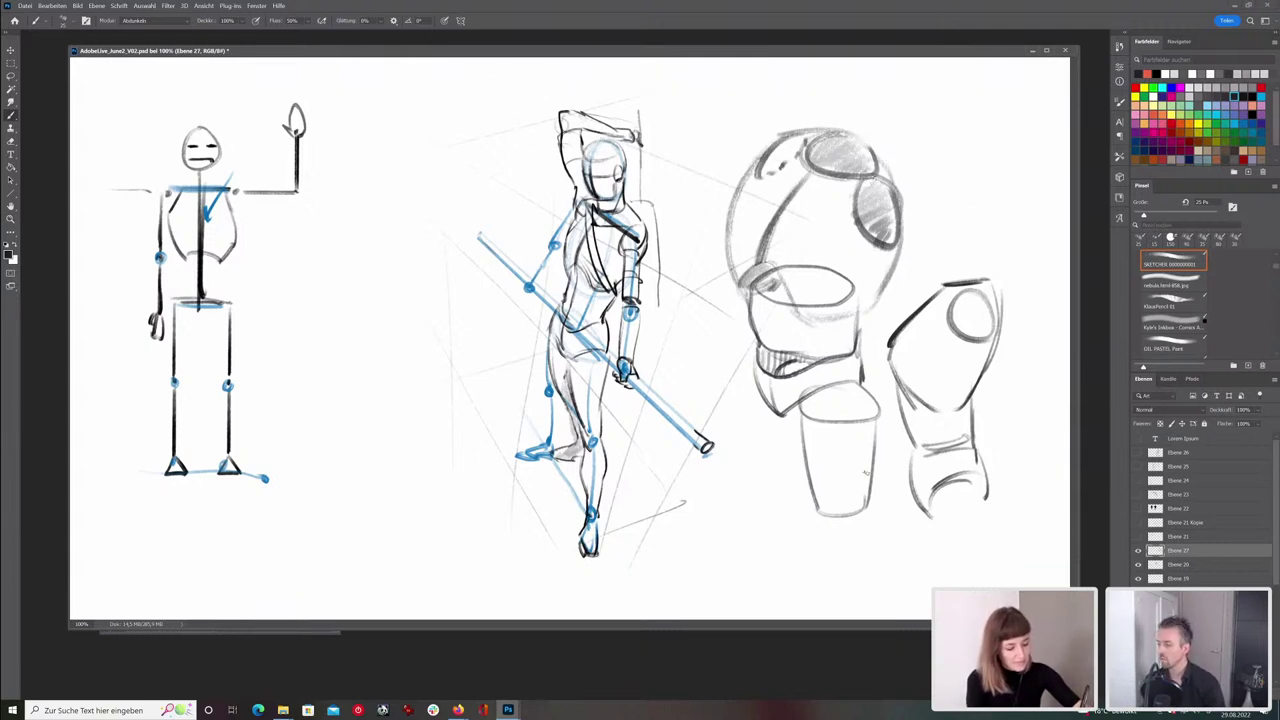
drag(871, 413, 812, 400)
key(ctrl+z)
key(ctrl+z)
key(ctrl+z)
key(ctrl+z)
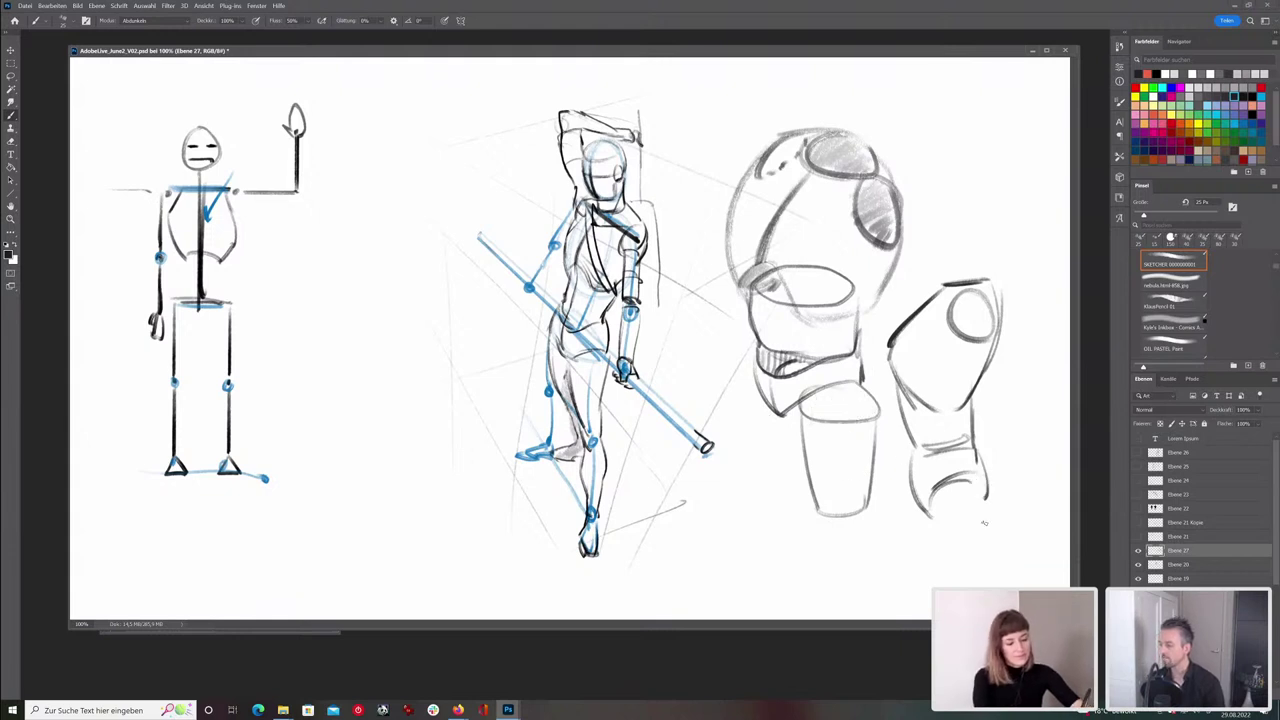
- Add a thigh to the side-view torso and an outer contour for the large torso's other leg, and undo the arrow at the waist
mouse_move(976, 504)
mouse_down()
mouse_move(976, 578)
mouse_move(919, 494)
mouse_up()
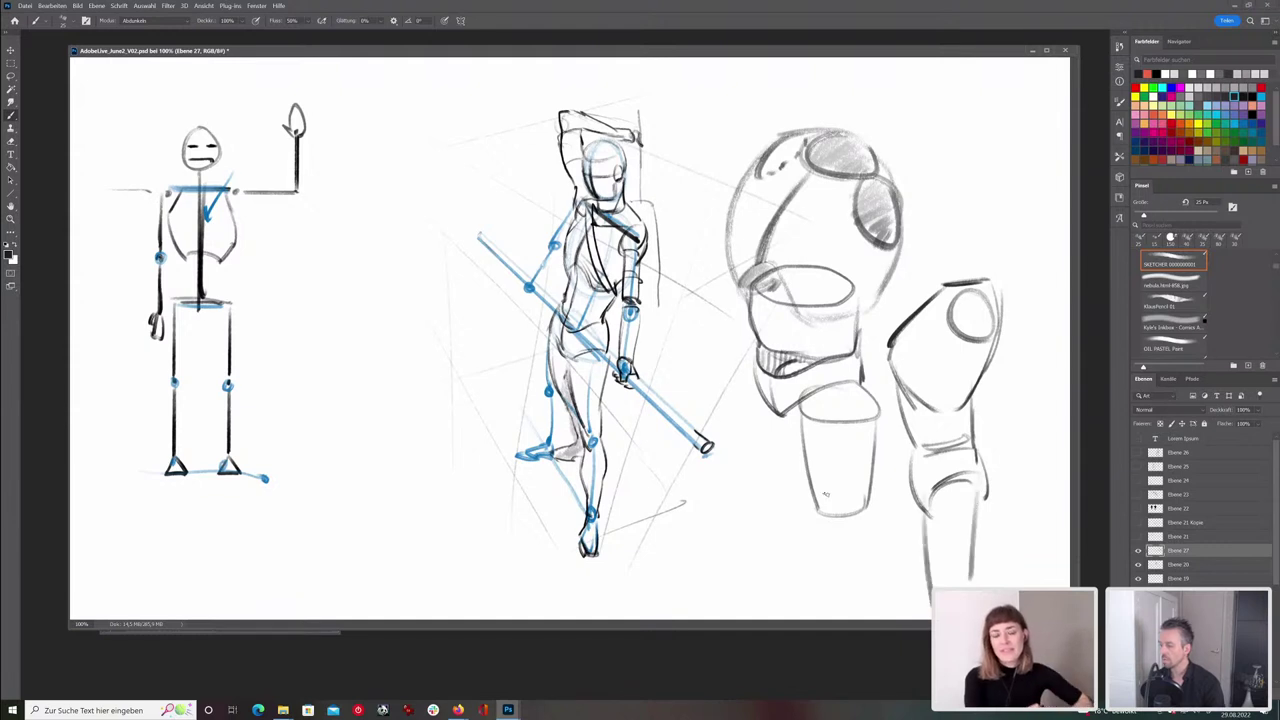
drag(763, 408, 782, 497)
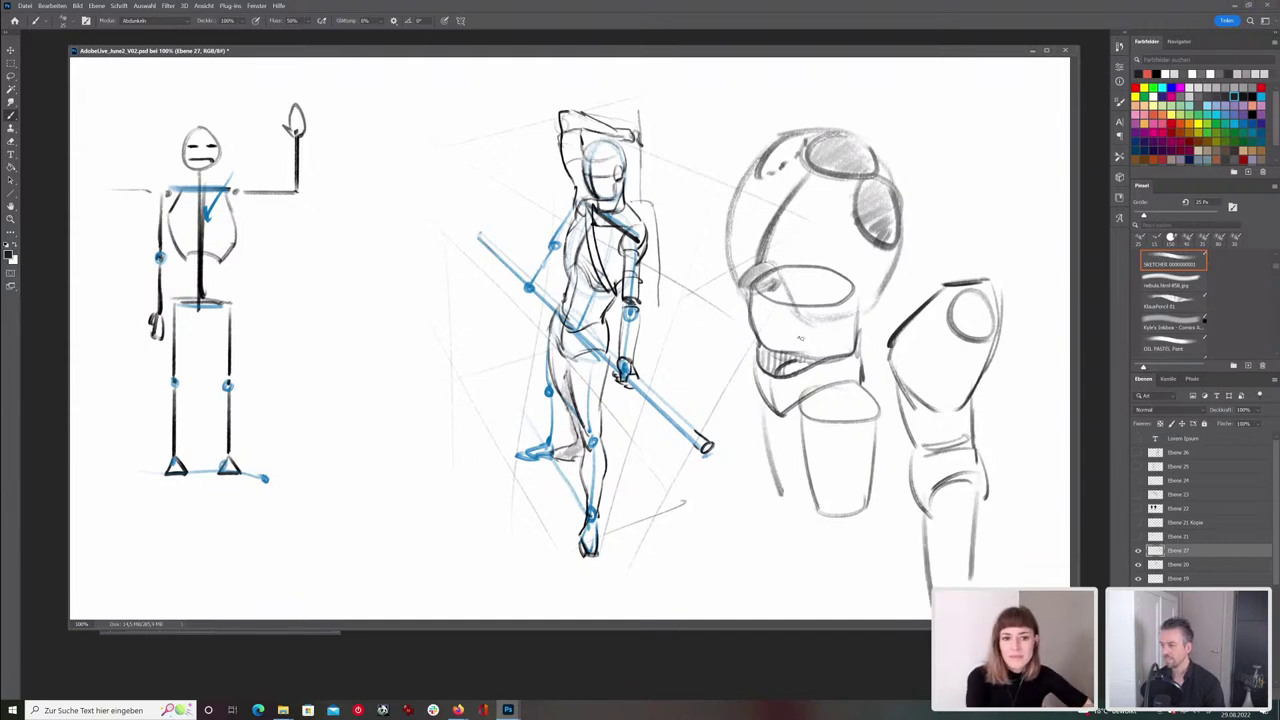
mouse_move(684, 321)
mouse_down()
mouse_move(772, 315)
mouse_move(740, 328)
mouse_up()
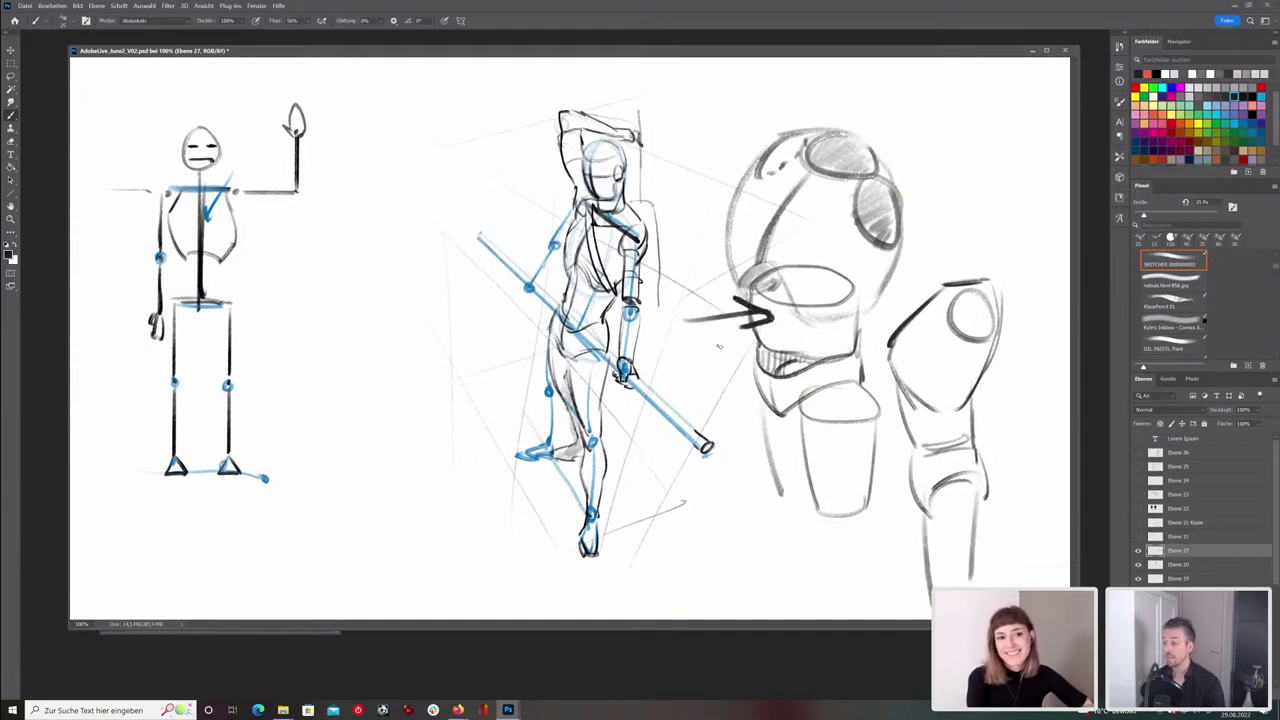
key(ctrl+z)
key(ctrl+z)
- Sketch a flat front-view block torso between the two figures, with a square chest, narrow waist, pelvis block and two upper legs
mouse_move(352, 156)
mouse_down()
mouse_move(420, 154)
mouse_move(424, 228)
mouse_move(372, 265)
mouse_move(407, 262)
mouse_up()
mouse_move(411, 229)
mouse_down()
mouse_move(422, 291)
mouse_move(408, 294)
mouse_move(423, 292)
mouse_move(390, 347)
mouse_up()
mouse_move(364, 296)
mouse_down()
mouse_move(376, 364)
mouse_move(398, 356)
mouse_up()
drag(406, 298, 428, 294)
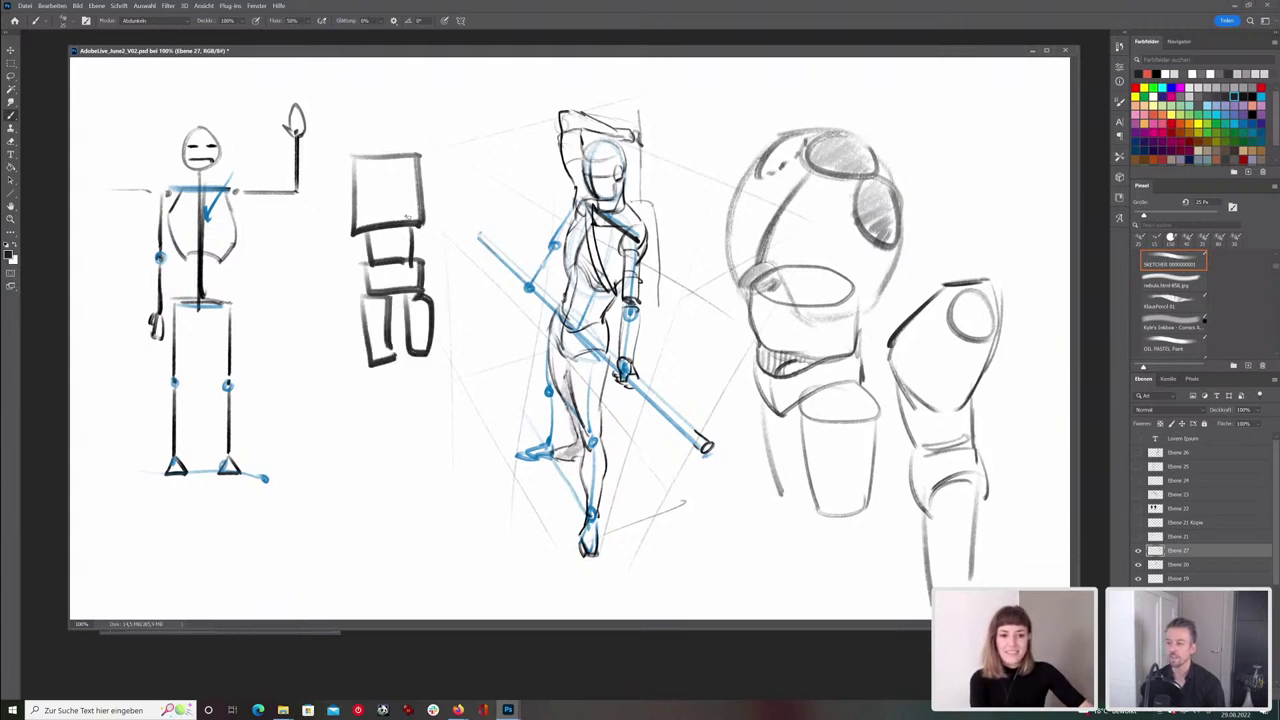
- Draw a tilted three-dimensional box below the flat block torso, and shade the block torso's waist
mouse_move(401, 394)
mouse_down()
mouse_move(437, 380)
mouse_move(440, 450)
mouse_up()
mouse_move(437, 380)
mouse_down()
mouse_move(488, 434)
mouse_move(455, 452)
mouse_up()
mouse_move(400, 398)
mouse_down()
mouse_move(393, 446)
mouse_move(446, 470)
mouse_move(441, 488)
mouse_move(476, 471)
mouse_up()
drag(486, 436, 475, 474)
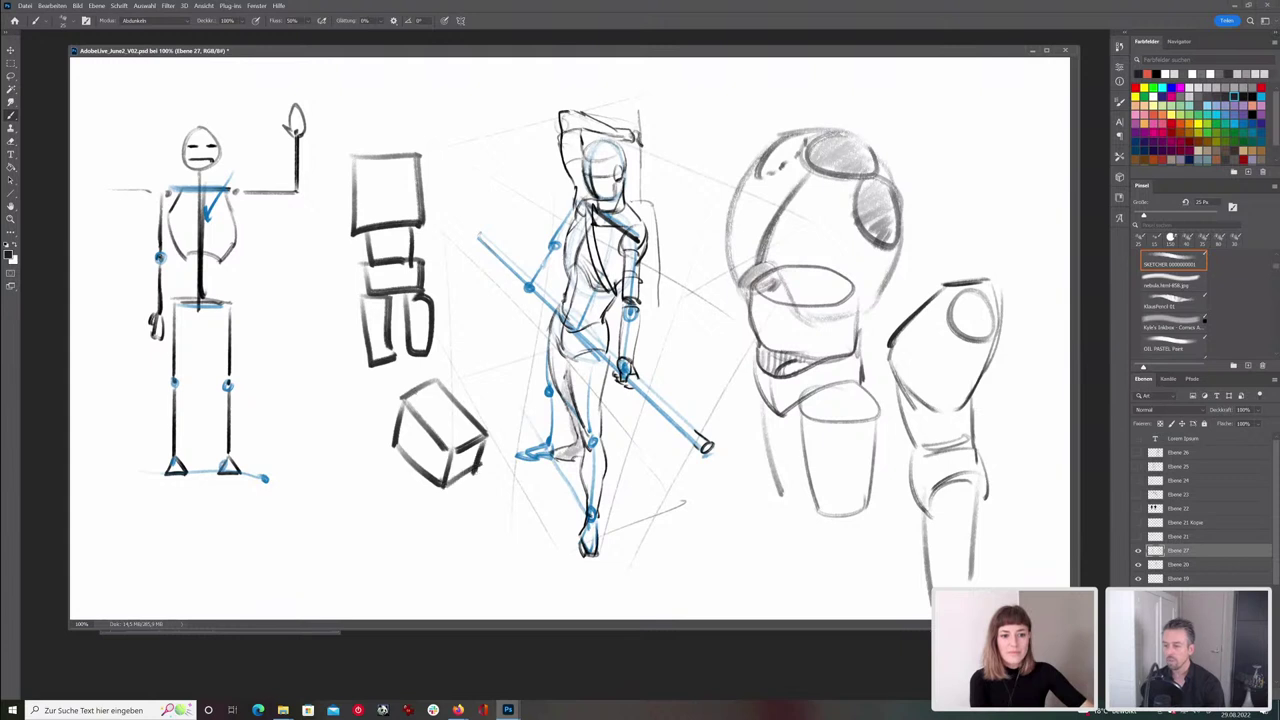
mouse_move(390, 232)
mouse_down()
mouse_move(372, 238)
mouse_move(410, 258)
mouse_up()
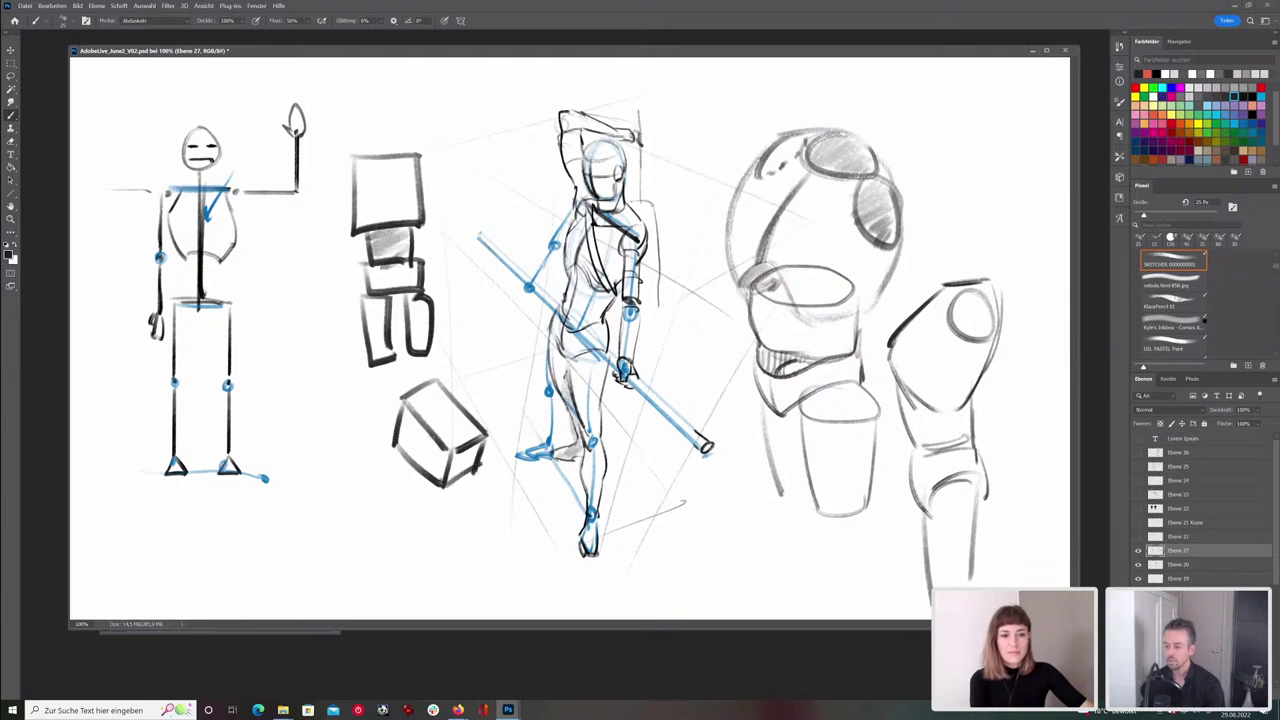
- Add a shaded waist, an angular pelvis and block-shaped upper legs beneath the tilted box
mouse_move(404, 458)
mouse_down()
mouse_move(410, 482)
mouse_move(446, 502)
mouse_move(457, 489)
mouse_move(452, 498)
mouse_up()
key(bracketright)
key(bracketright)
key(bracketright)
key(bracketright)
key(bracketright)
mouse_move(402, 462)
mouse_down()
mouse_move(440, 494)
mouse_move(388, 485)
mouse_move(443, 513)
mouse_move(467, 498)
mouse_up()
key(bracketleft)
key(bracketleft)
mouse_move(467, 498)
mouse_down()
mouse_move(460, 489)
mouse_move(400, 512)
mouse_move(414, 528)
mouse_move(464, 510)
mouse_move(444, 570)
mouse_move(460, 574)
mouse_up()
key(bracketleft)
key(bracketleft)
drag(395, 508, 398, 525)
mouse_move(398, 525)
mouse_down()
mouse_move(410, 528)
mouse_move(405, 556)
mouse_up()
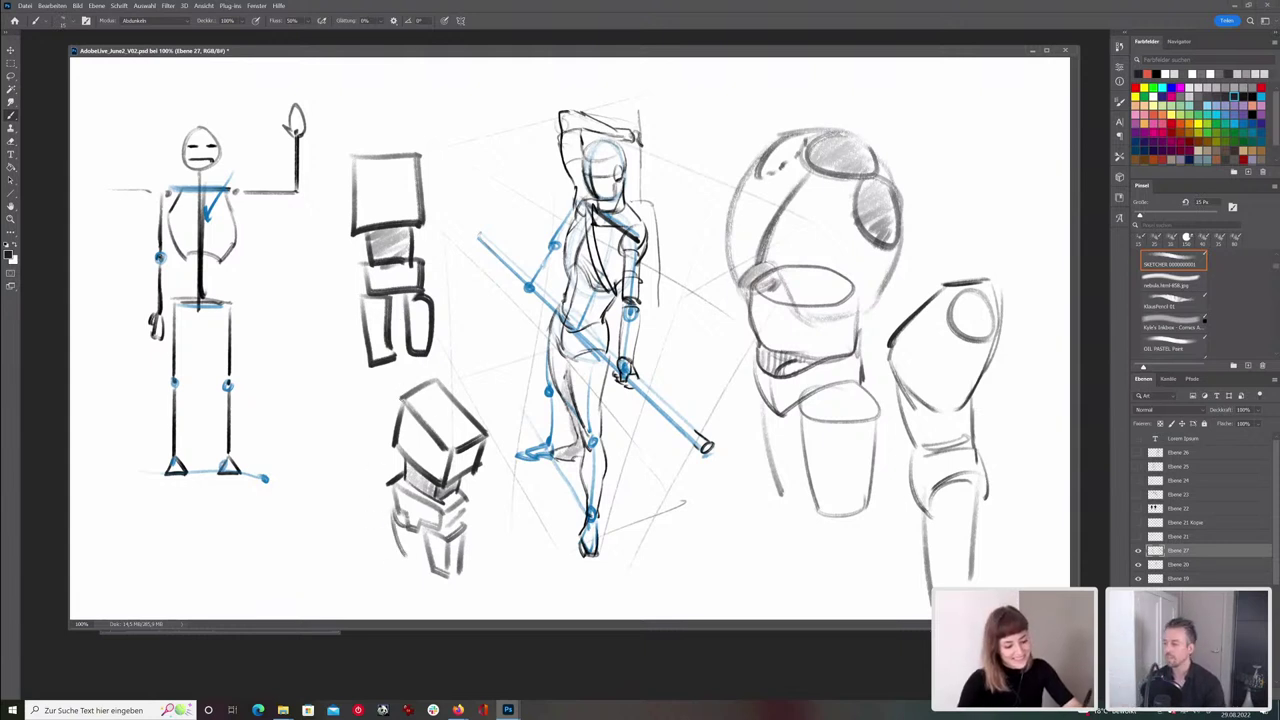
- Add a rounded head and a cylindrical outstretched arm to the tilted box figure, and reinforce its leg outlines
mouse_move(460, 356)
mouse_down()
mouse_move(440, 412)
mouse_move(455, 356)
mouse_move(474, 378)
mouse_move(438, 411)
mouse_up()
drag(476, 384, 465, 418)
mouse_move(438, 376)
mouse_down()
mouse_move(436, 411)
mouse_move(468, 404)
mouse_move(468, 426)
mouse_up()
key(e)
key(b)
key(e)
key(b)
mouse_move(407, 374)
mouse_down()
mouse_move(350, 409)
mouse_move(355, 421)
mouse_move(399, 404)
mouse_up()
mouse_move(414, 531)
mouse_down()
mouse_move(423, 565)
mouse_move(458, 582)
mouse_up()
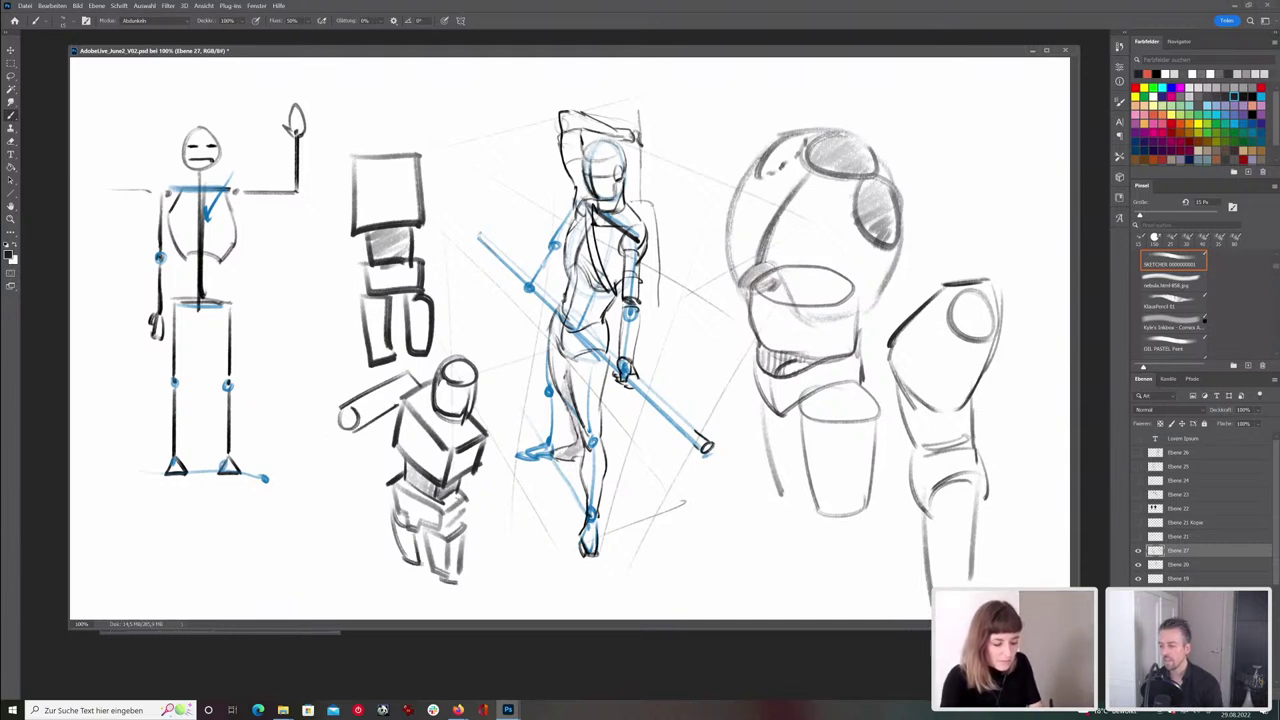
- Extend both legs of the tilted box figure with block-shaped lower legs and angular feet
drag(459, 487, 455, 391)
mouse_move(456, 478)
mouse_down()
mouse_move(460, 526)
mouse_move(438, 536)
mouse_move(452, 536)
mouse_up()
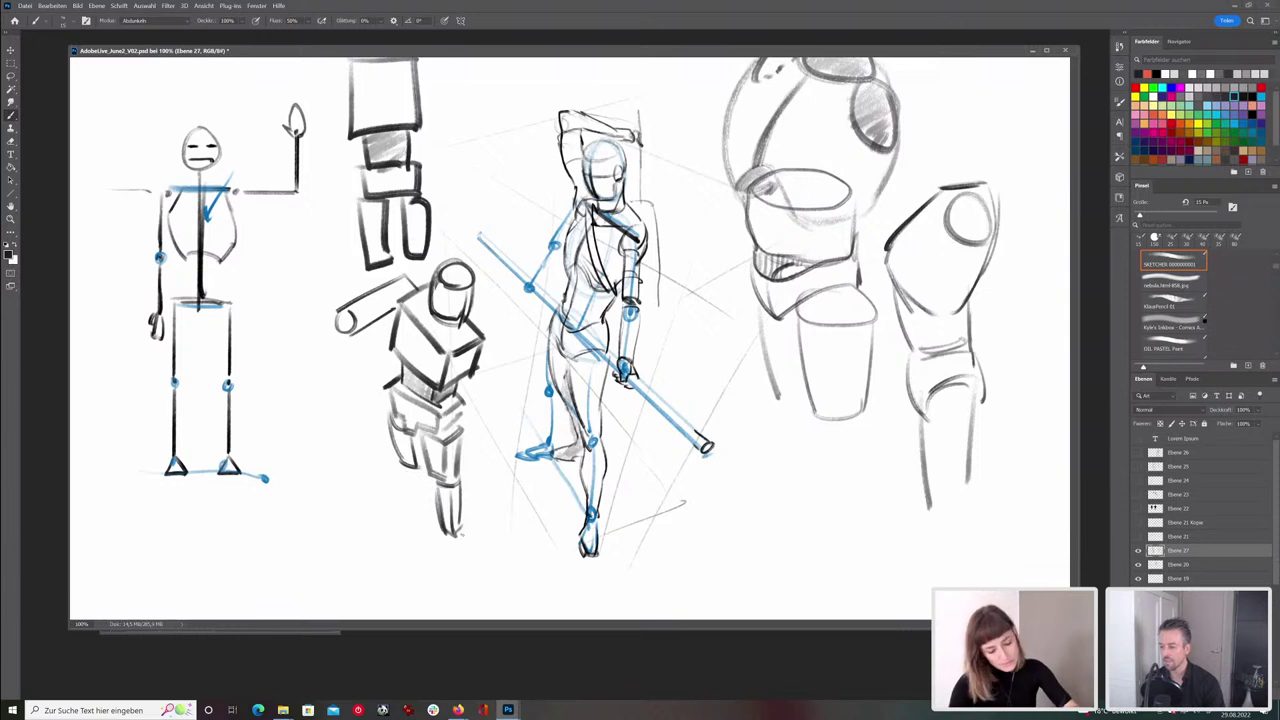
mouse_move(460, 532)
mouse_down()
mouse_move(462, 562)
mouse_move(444, 556)
mouse_move(462, 560)
mouse_up()
drag(442, 558, 460, 566)
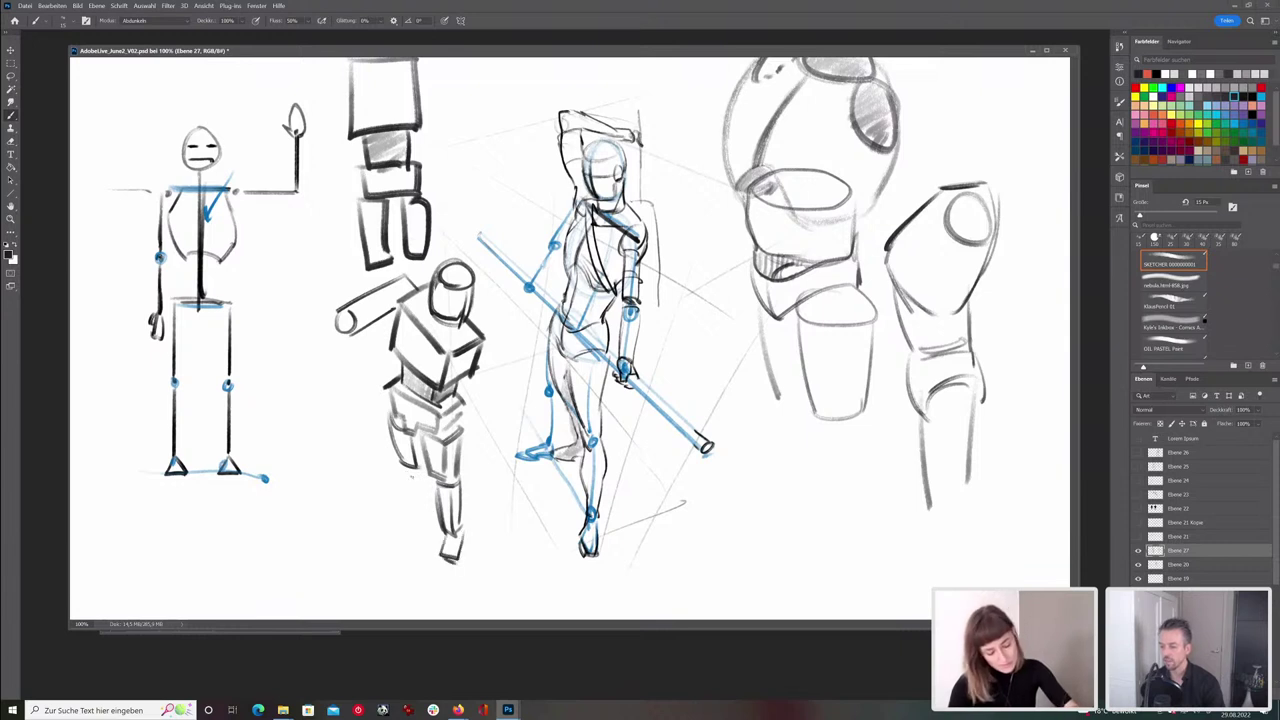
mouse_move(408, 462)
mouse_down()
mouse_move(414, 500)
mouse_move(428, 505)
mouse_move(404, 518)
mouse_move(428, 512)
mouse_move(403, 522)
mouse_up()
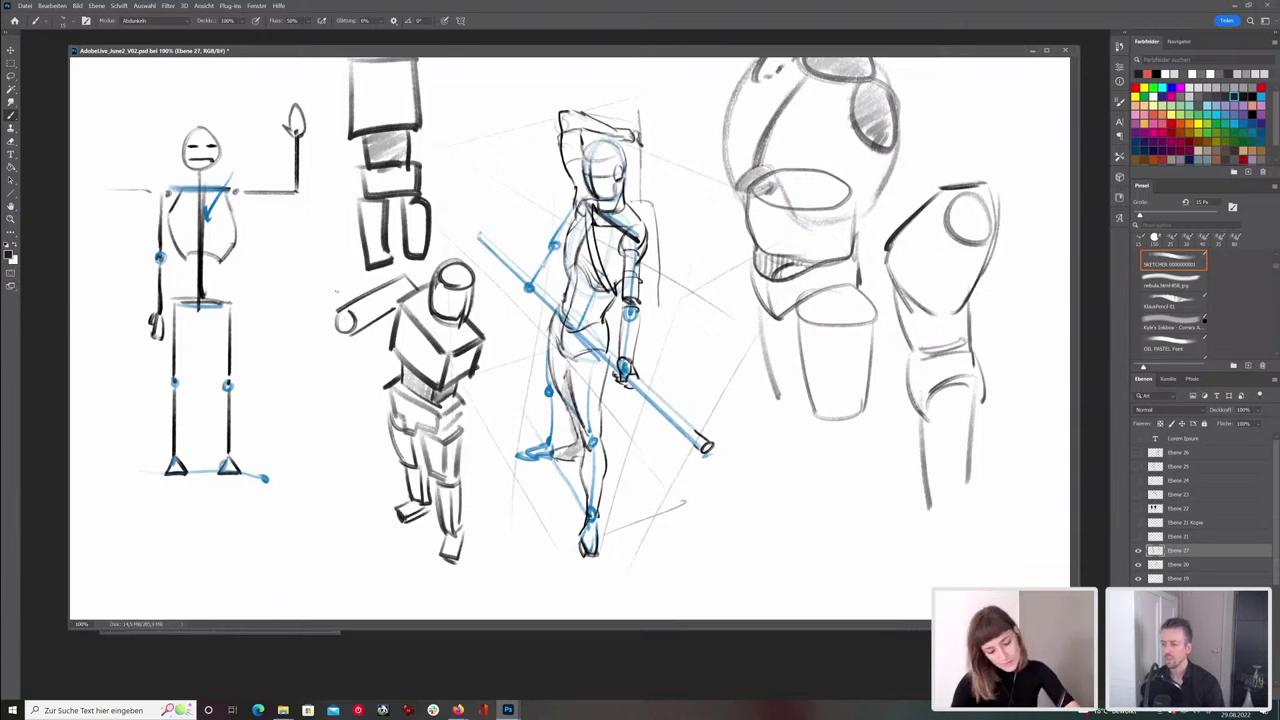
- Try adding a block-shaped forearm to the tilted box figure's outstretched arm
mouse_move(352, 318)
mouse_down()
mouse_move(292, 337)
mouse_move(352, 338)
mouse_move(291, 337)
mouse_move(307, 369)
mouse_move(354, 344)
mouse_up()
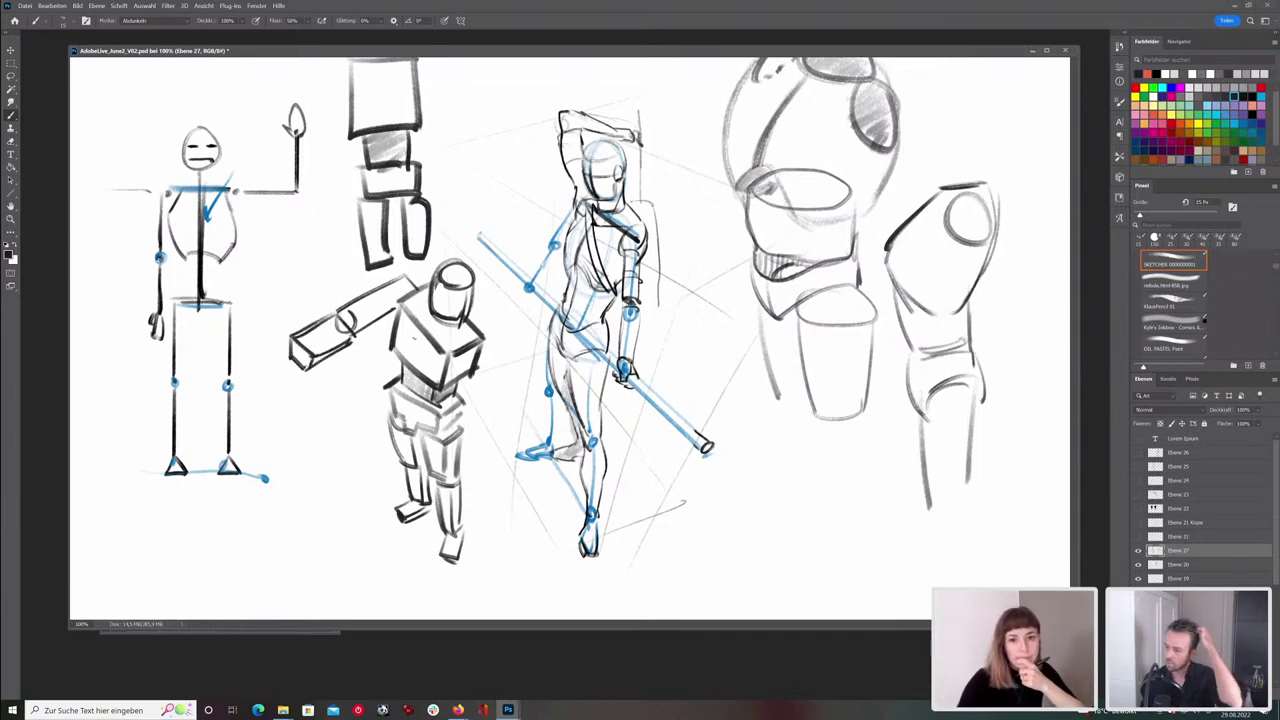
drag(354, 337, 397, 311)
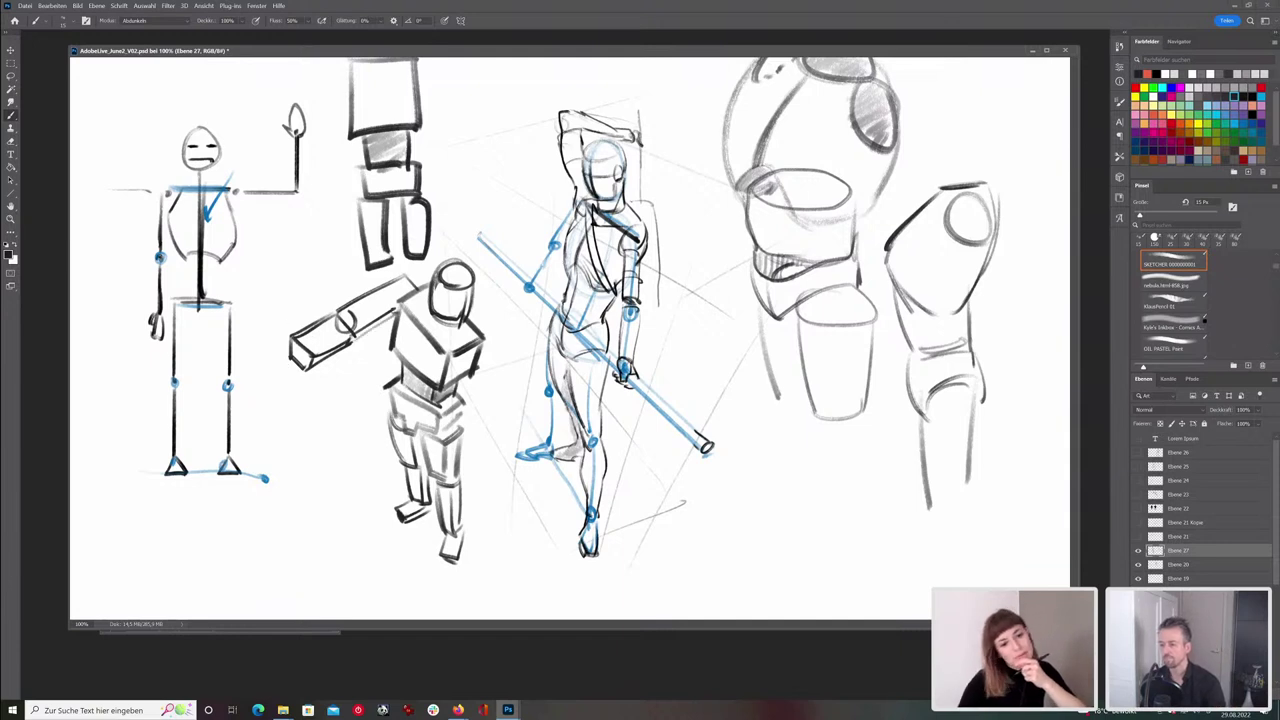
- Erase the whole outstretched arm from the tilted box figure, and return to the brush
key(e)
mouse_move(318, 332)
mouse_down()
mouse_move(343, 298)
mouse_move(384, 316)
mouse_up()
key(b)
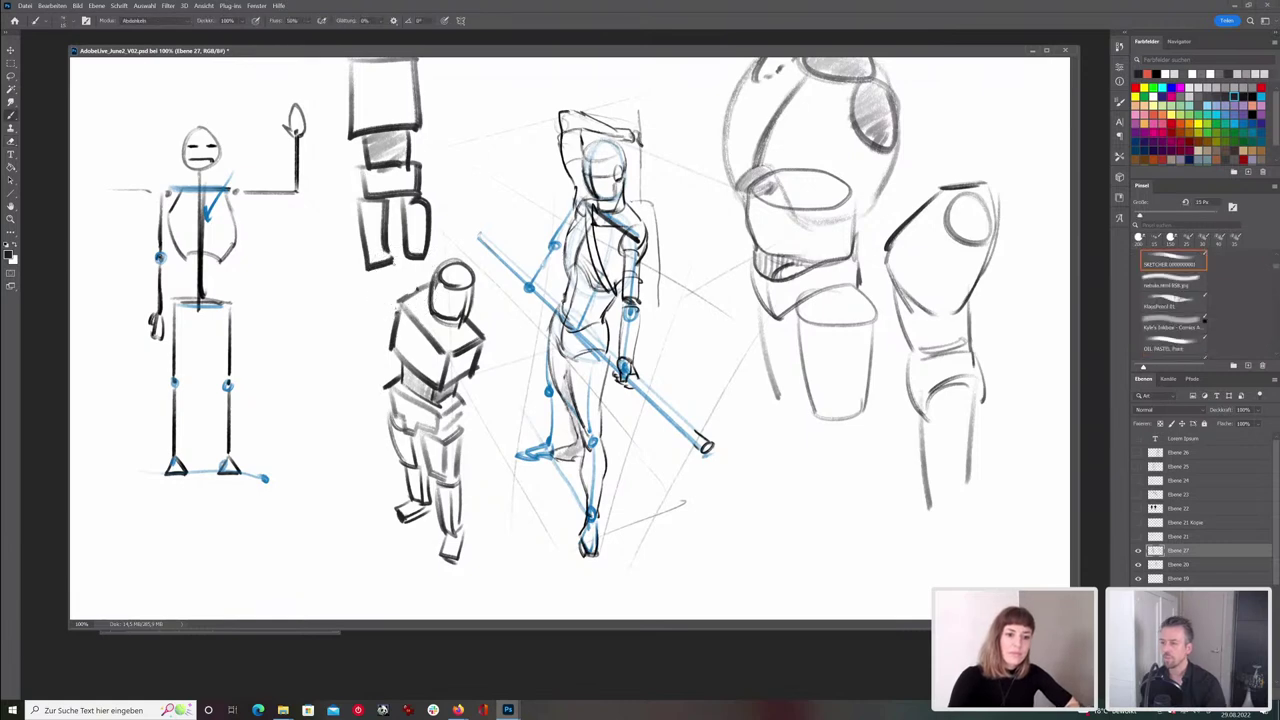
key(ctrl+minus)
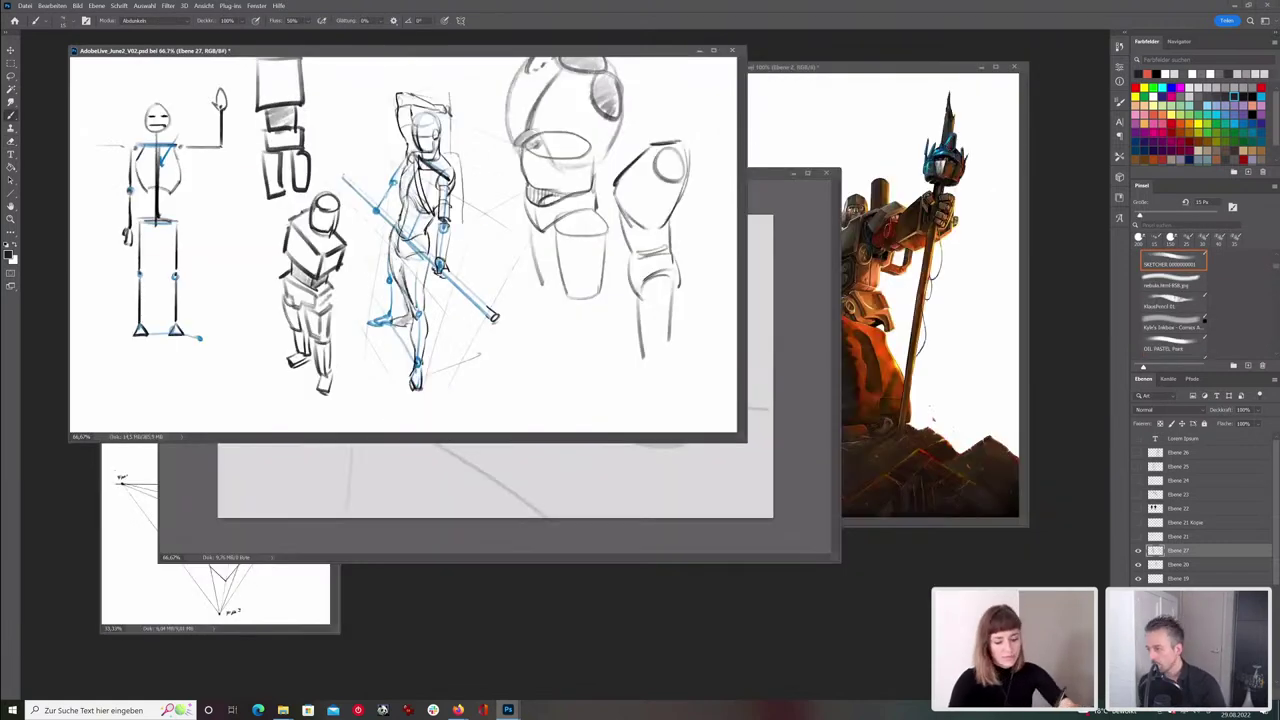
- Shift the current layer's sketches lower and draw a 25 px arrow from the stacked-box figure toward the armoured figure
ctrl+drag(631, 193, 633, 247)
key(bracketright)
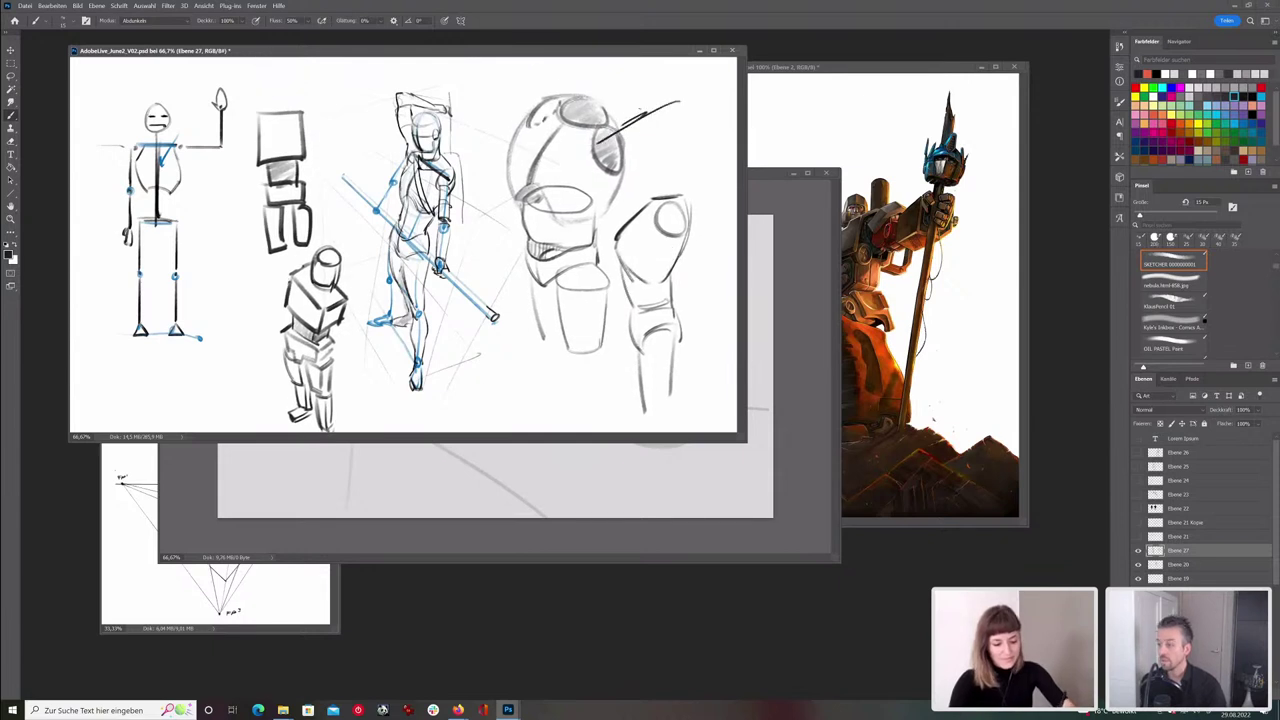
drag(216, 226, 270, 288)
drag(242, 291, 270, 290)
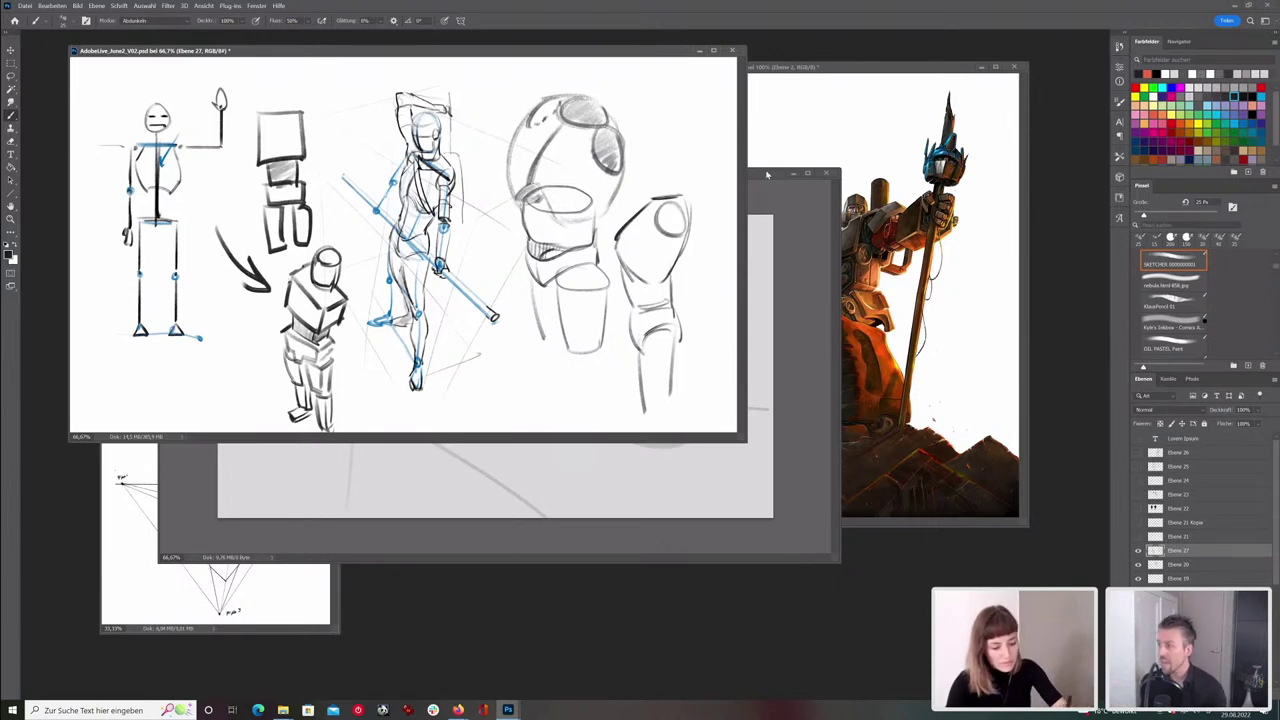
- Bring Dynamische_Perspektive2022.psd to the front and check layer Ebene 3 by switching its visibility off and on
click(769, 176)
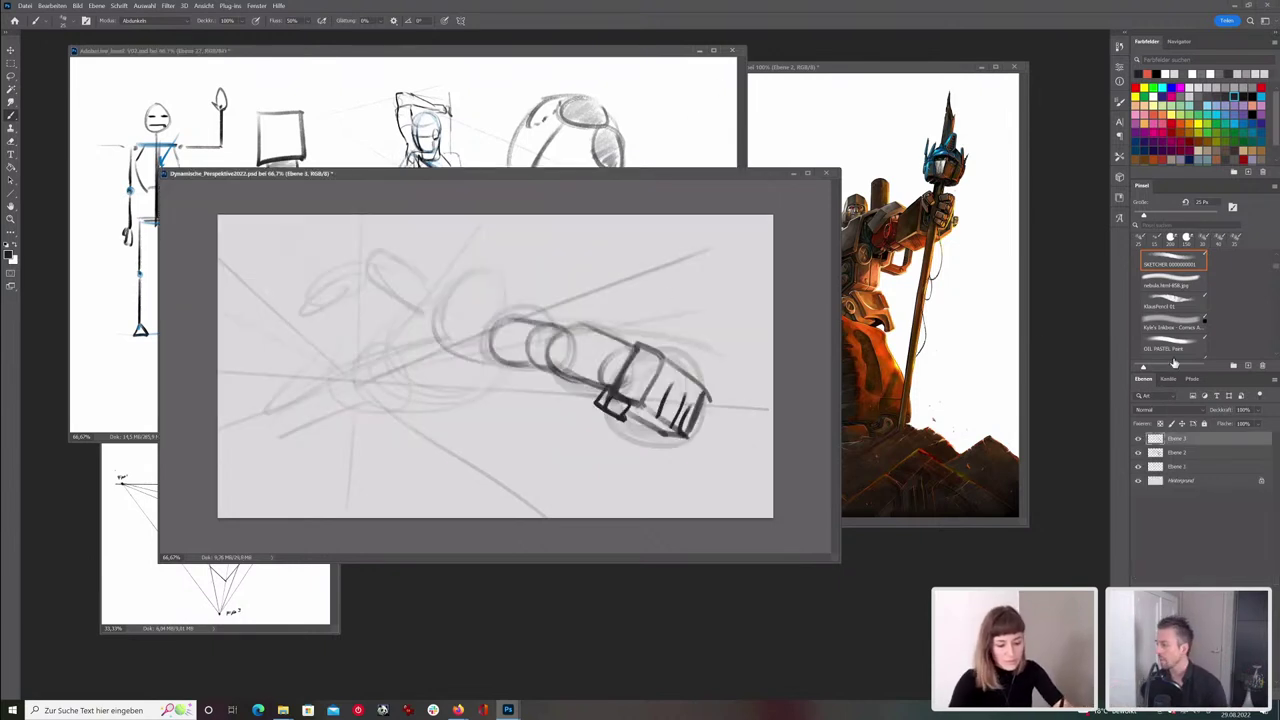
click(1138, 440)
click(1138, 440)
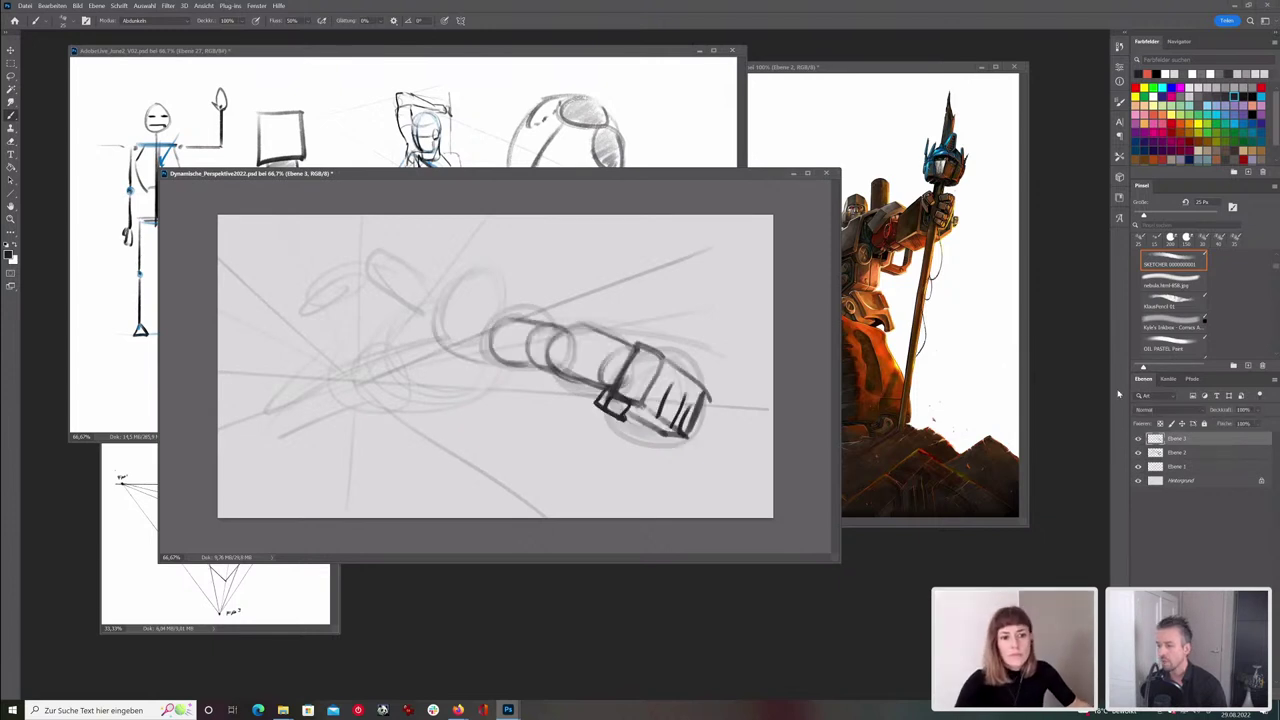
- Sketch the torso as an angular box behind the foreshortened arm, with parallel band strokes at the waist
mouse_move(441, 298)
mouse_down()
mouse_move(412, 312)
mouse_move(490, 322)
mouse_move(482, 367)
mouse_up()
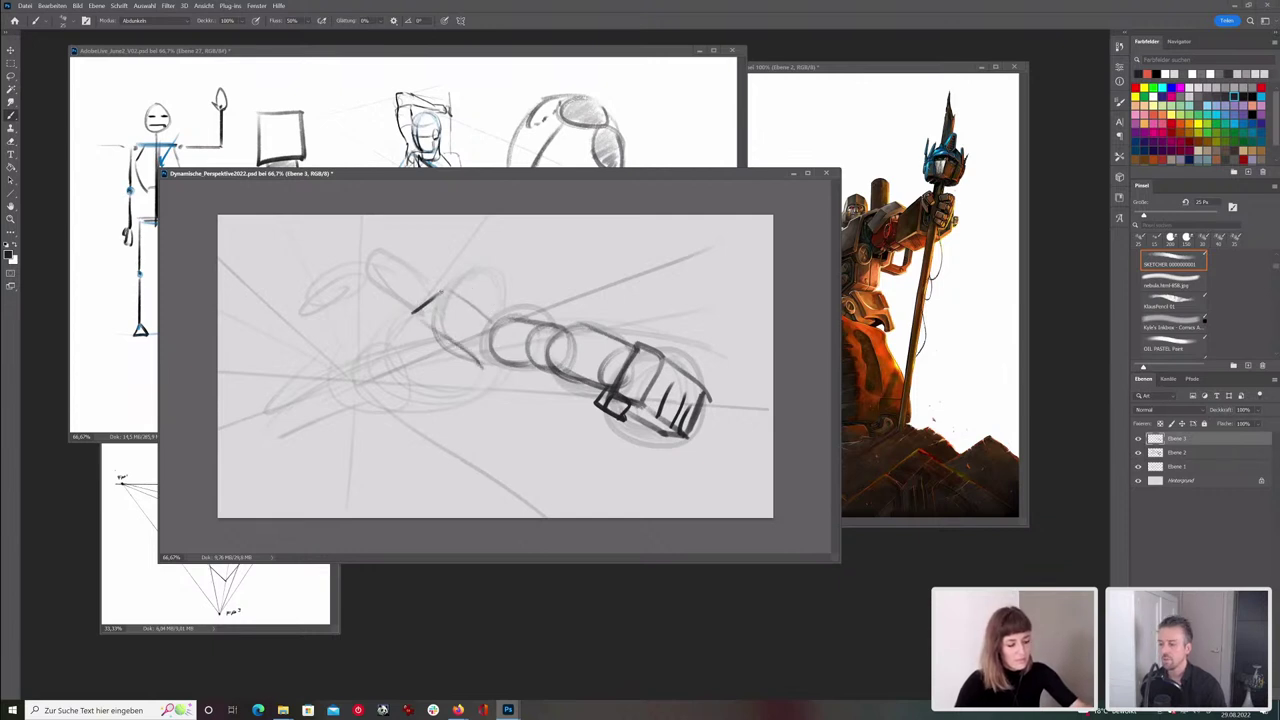
key(ctrl+z)
key(ctrl+z)
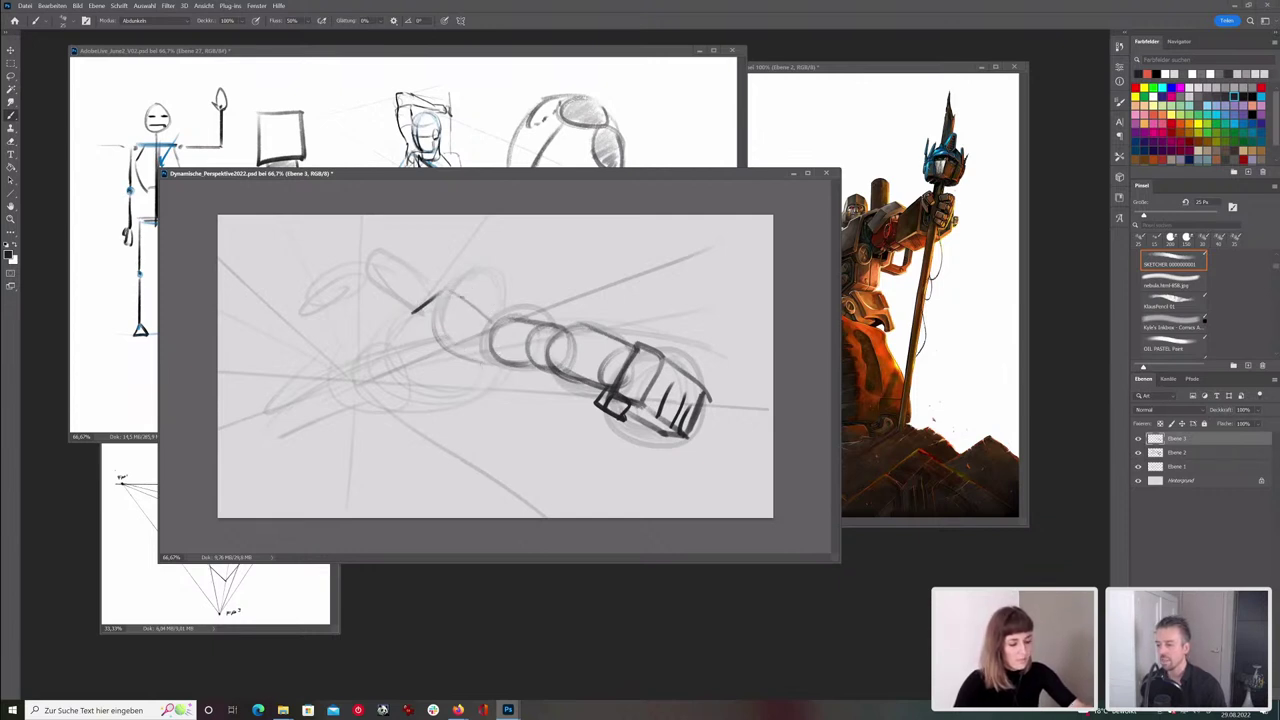
mouse_move(437, 294)
mouse_down()
mouse_move(436, 332)
mouse_move(406, 310)
mouse_move(374, 334)
mouse_move(380, 364)
mouse_move(476, 369)
mouse_up()
drag(503, 364, 500, 384)
mouse_move(469, 363)
mouse_down()
mouse_move(499, 378)
mouse_move(444, 406)
mouse_up()
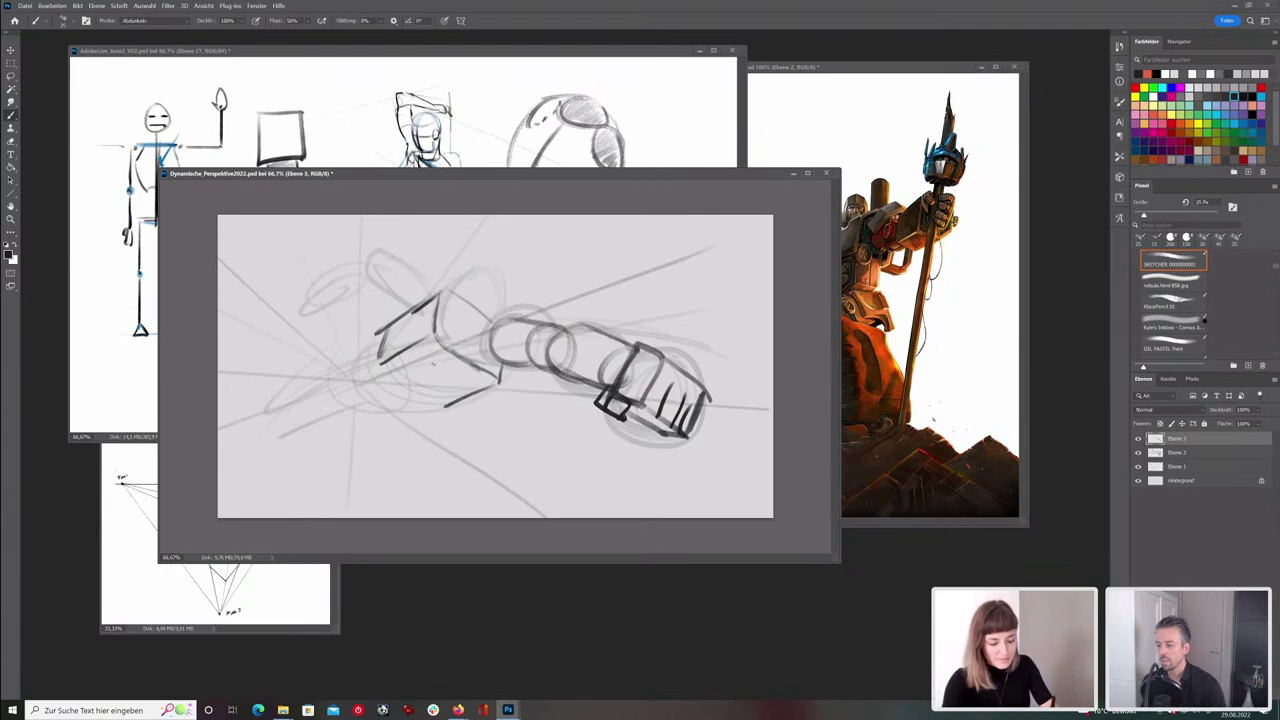
drag(382, 372, 440, 406)
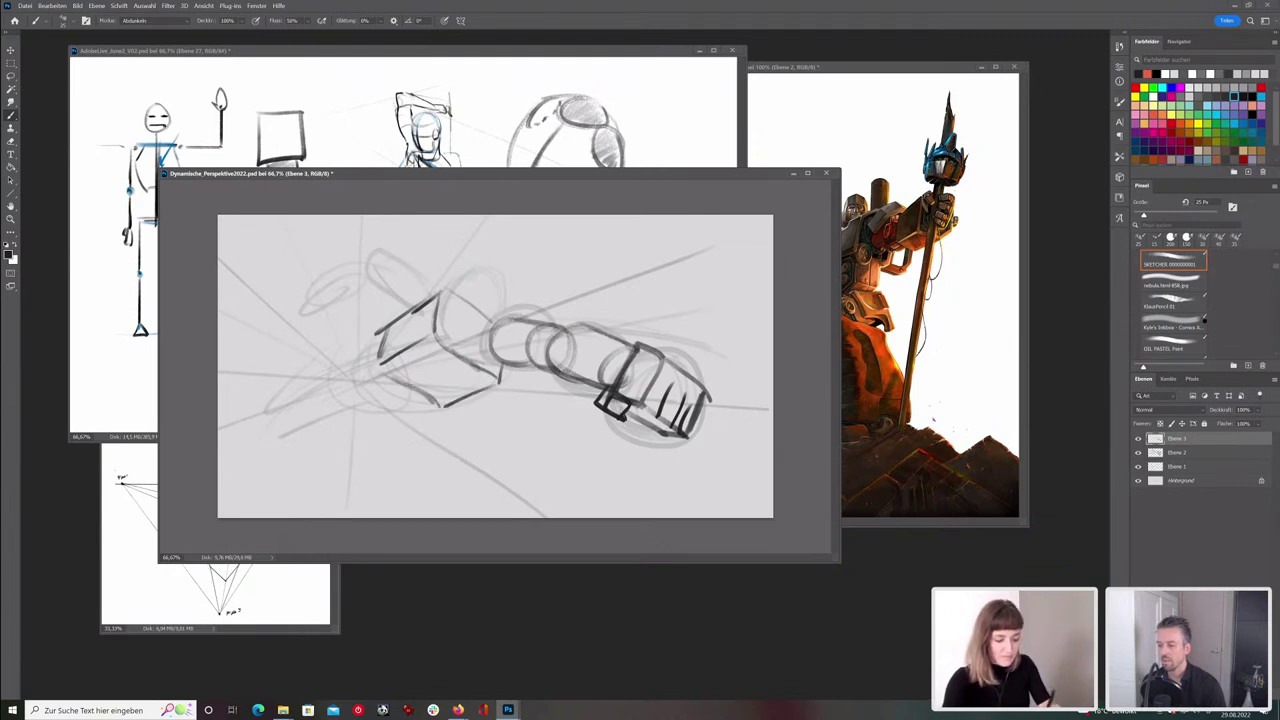
mouse_move(383, 347)
mouse_down()
mouse_move(378, 368)
mouse_move(436, 402)
mouse_up()
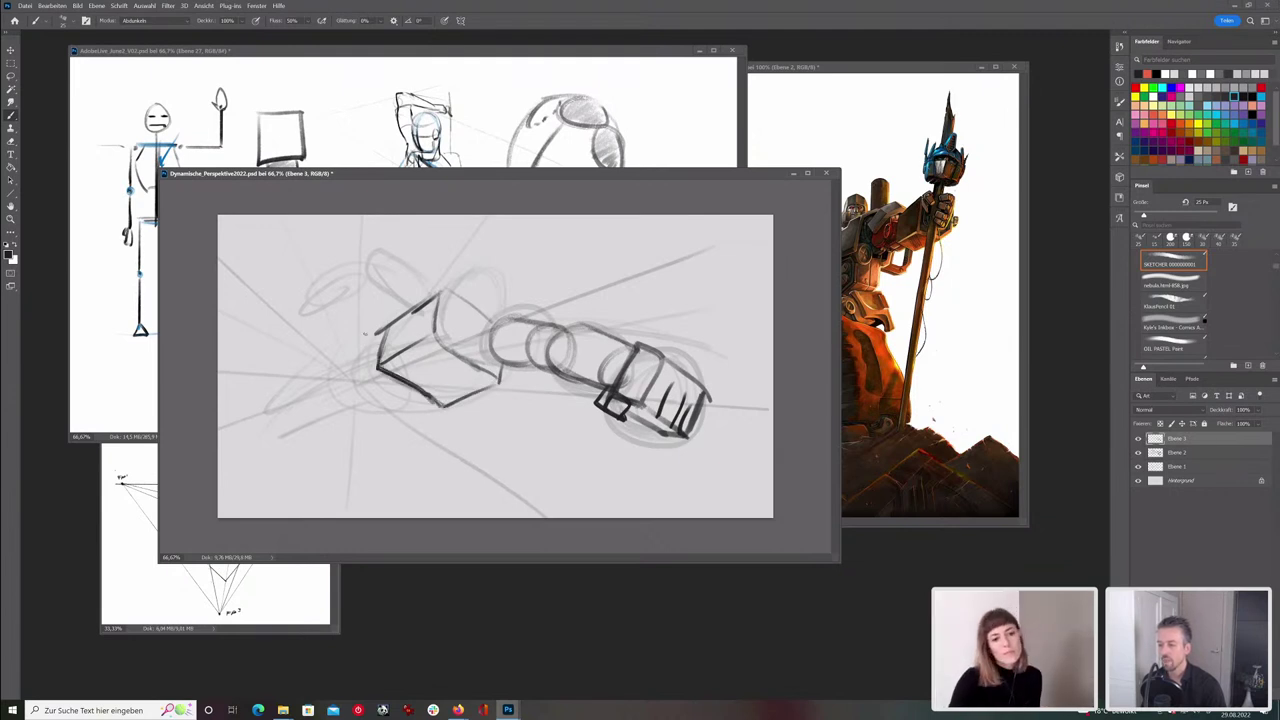
mouse_move(376, 346)
mouse_down()
mouse_move(364, 384)
mouse_move(424, 412)
mouse_up()
mouse_move(370, 346)
mouse_down()
mouse_move(340, 364)
mouse_move(377, 401)
mouse_move(522, 262)
mouse_up()
drag(270, 473, 616, 355)
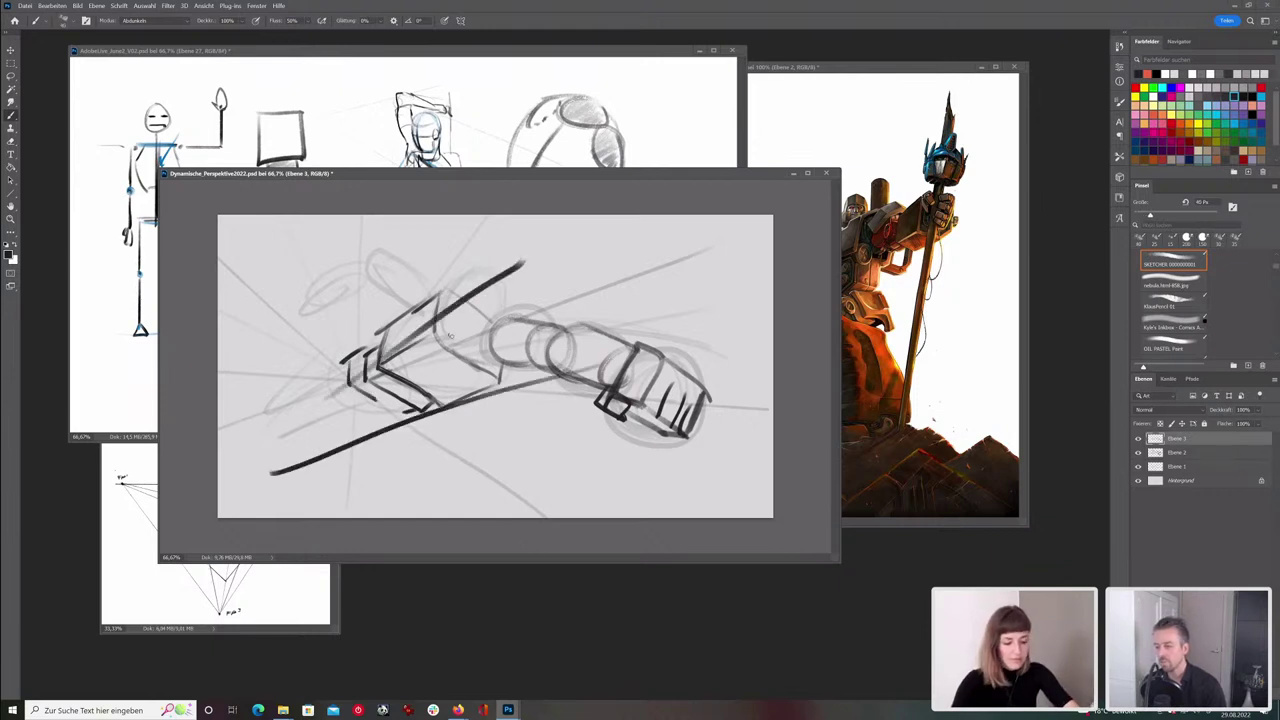
drag(260, 427, 418, 331)
key(ctrl+z)
key(ctrl+z)
key(ctrl+z)
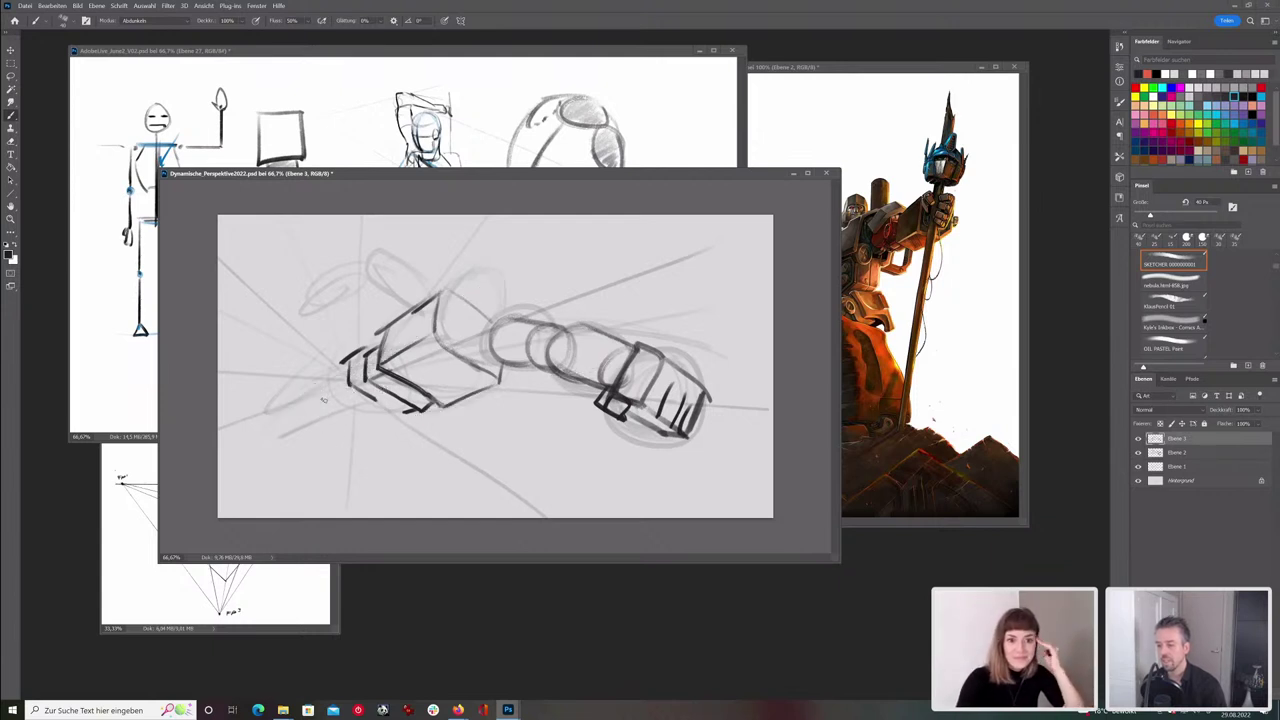
- Move the arm and torso sketch higher on the canvas and erase the band strokes at the waist
mouse_move(461, 372)
mouse_down()
mouse_move(482, 328)
mouse_move(472, 311)
mouse_up()
drag(357, 385, 362, 383)
key(e)
mouse_move(410, 322)
mouse_down()
mouse_move(357, 295)
mouse_move(363, 326)
mouse_move(369, 294)
mouse_move(372, 317)
mouse_move(425, 360)
mouse_up()
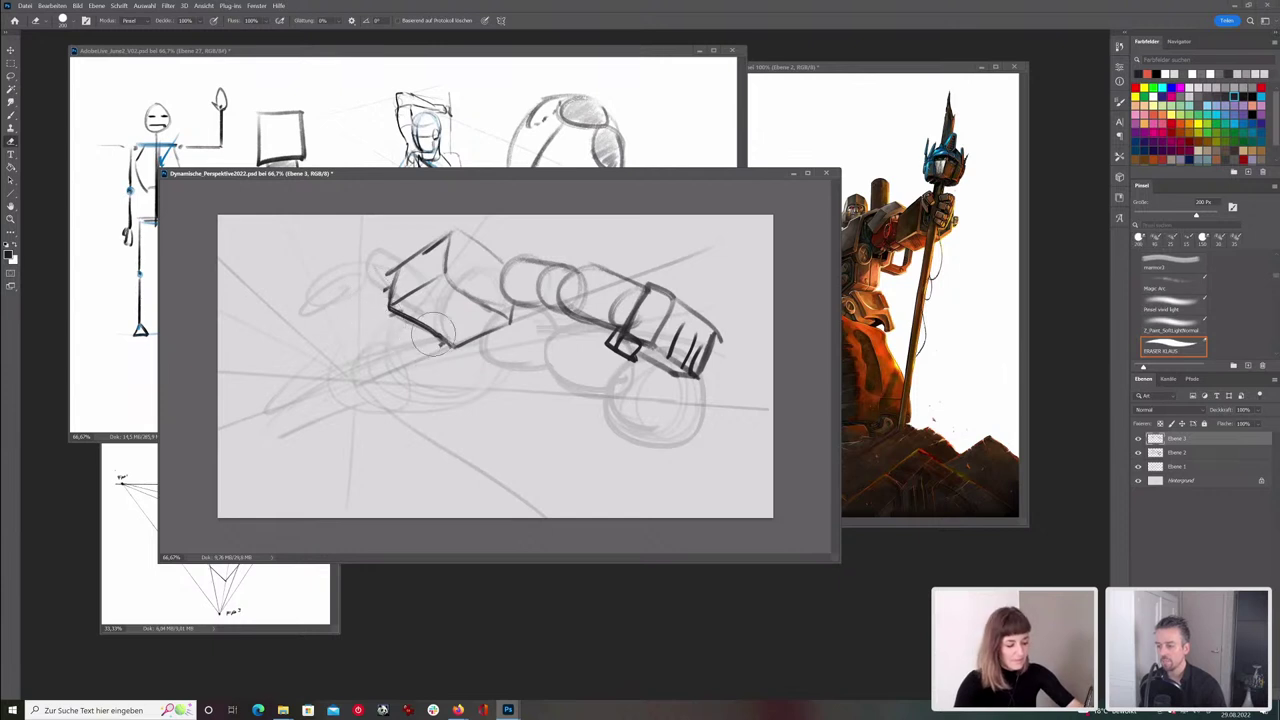
- Reinforce the torso's side edge with a heavier brush stroke and erase the old outline above it
key(b)
drag(440, 267, 393, 310)
drag(359, 385, 365, 383)
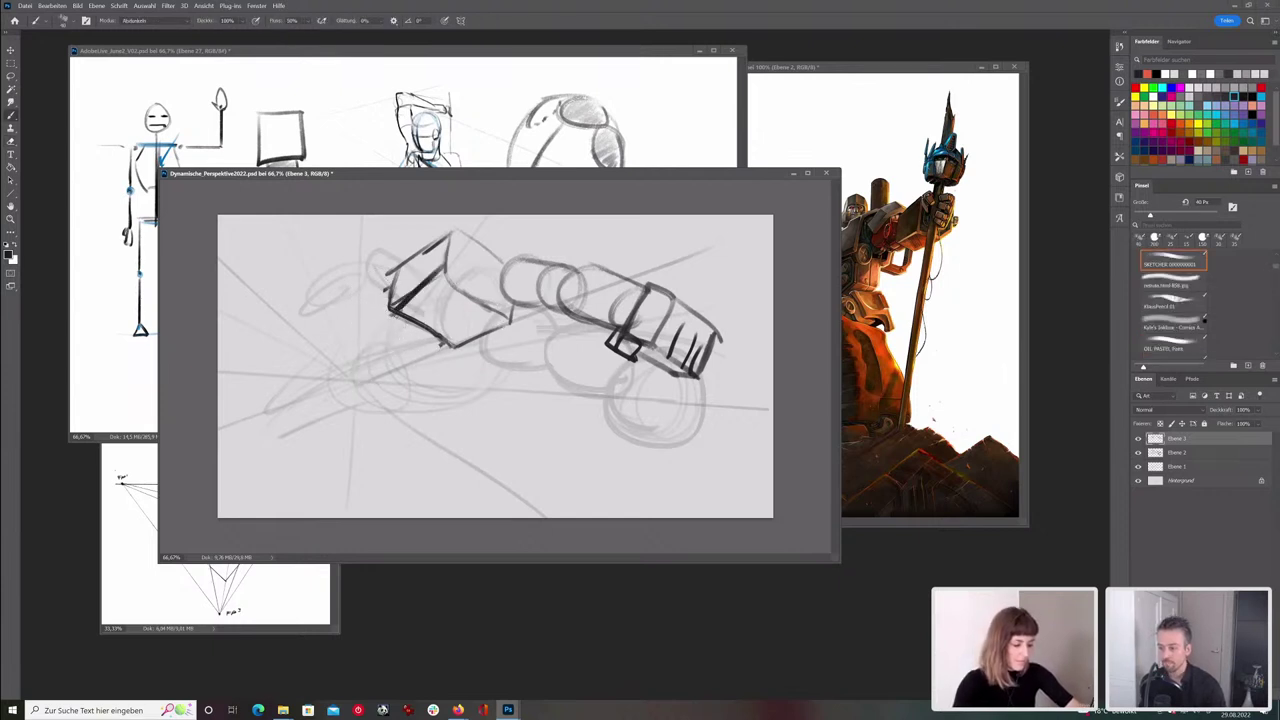
key(e)
drag(443, 239, 387, 285)
key(b)
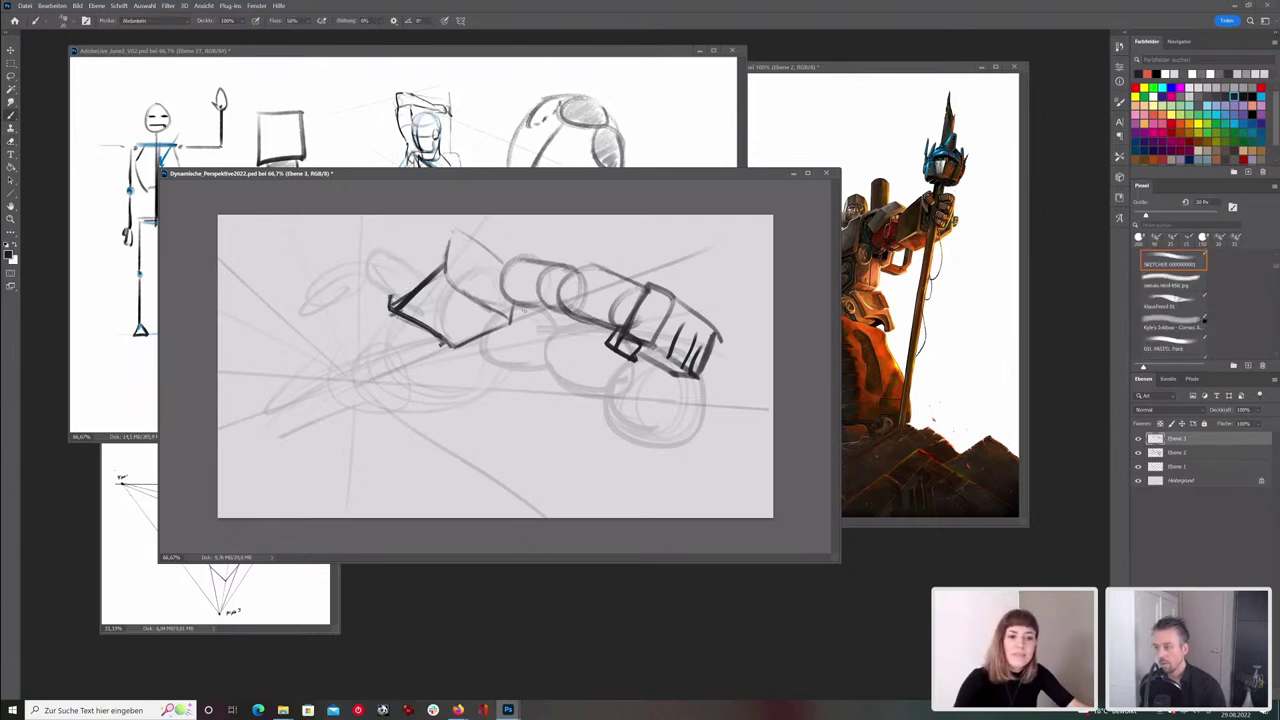
- Move the arm and torso sketch slightly lower on the canvas
drag(514, 319, 520, 345)
key(e)
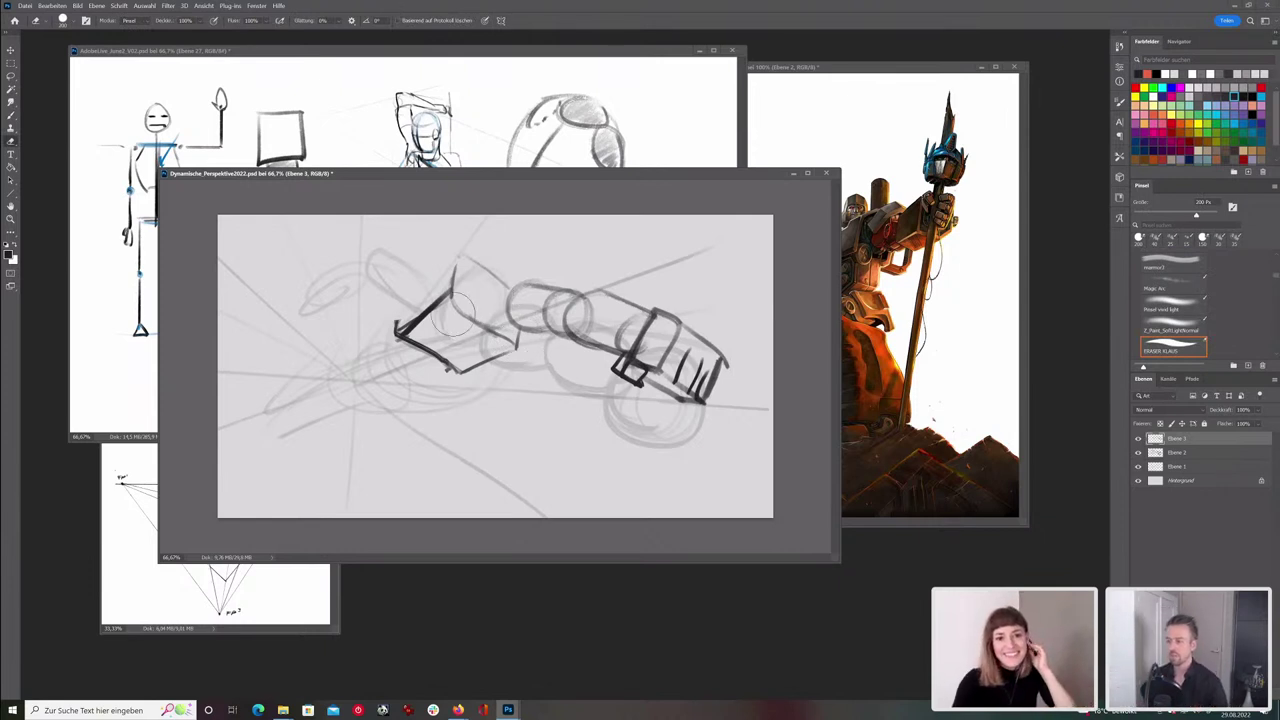
key(b)
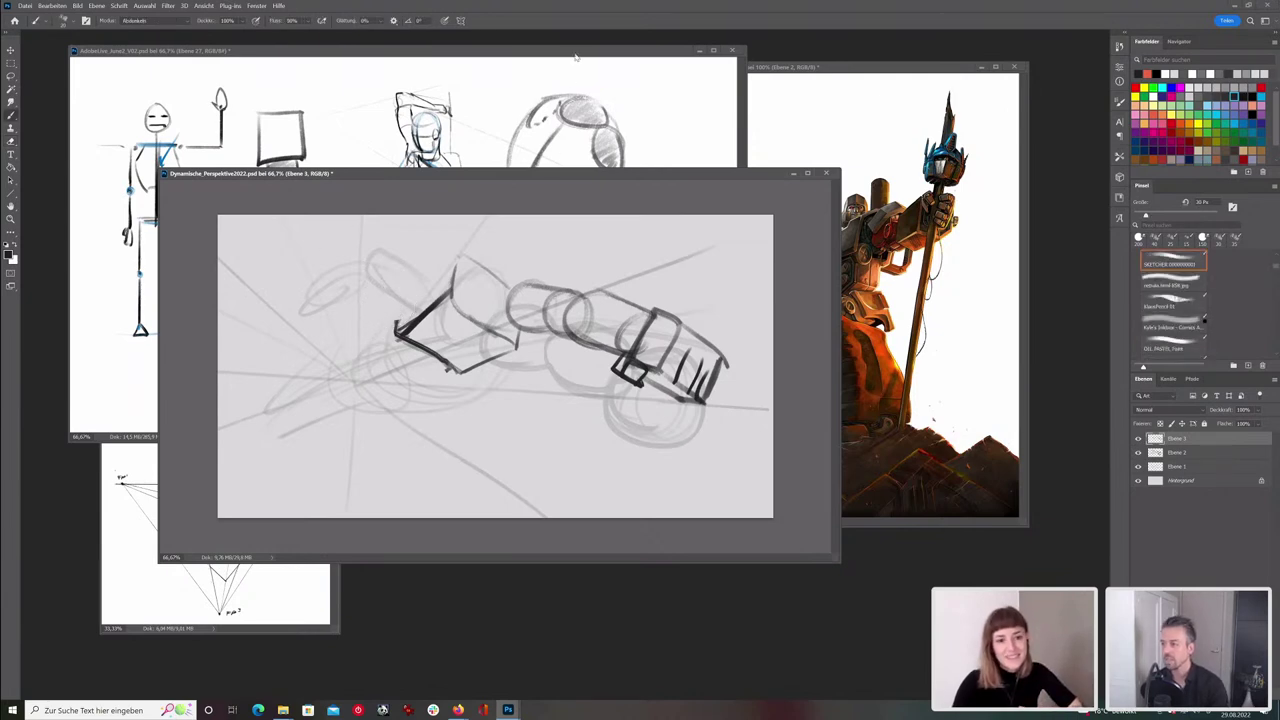
- In AdobeLive_June2_V02.psd, sketch a small outstretched figure diagonally below the large arm and torso studies
click(577, 55)
key(ctrl+plus)
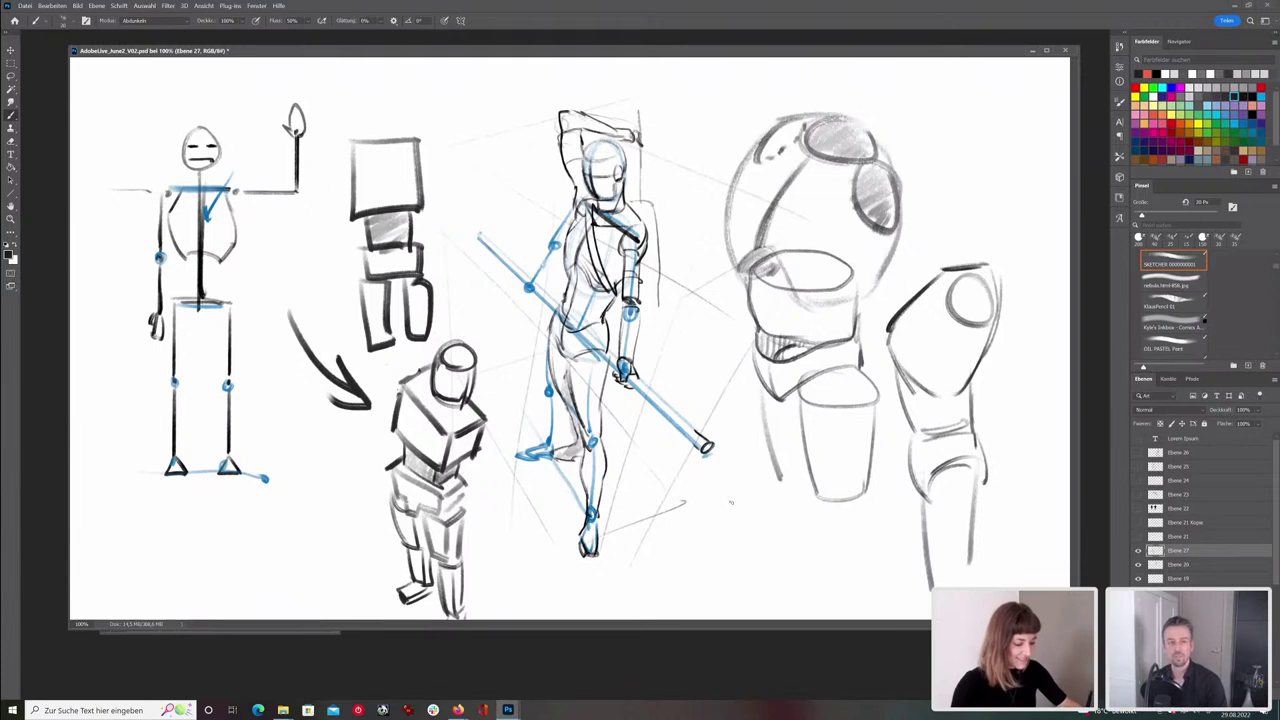
mouse_move(759, 526)
mouse_down()
mouse_move(733, 536)
mouse_move(777, 526)
mouse_move(724, 548)
mouse_up()
mouse_move(776, 486)
mouse_down()
mouse_move(770, 512)
mouse_move(858, 530)
mouse_up()
drag(778, 523, 748, 543)
mouse_move(767, 508)
mouse_down()
mouse_move(744, 525)
mouse_move(753, 546)
mouse_move(656, 562)
mouse_up()
drag(684, 566, 618, 564)
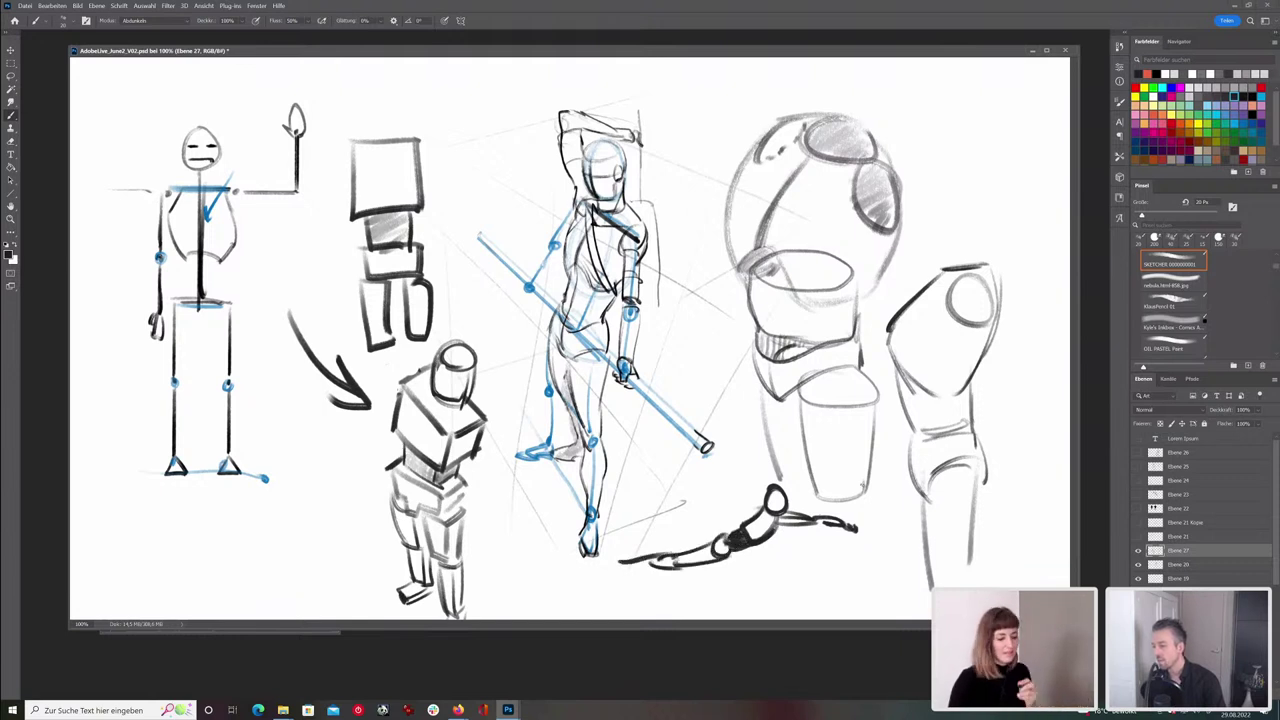
- Add a bent second leg to the small figure and draw a long arrow running beside it toward the leg study
mouse_move(894, 454)
mouse_down()
mouse_move(906, 466)
mouse_move(882, 492)
mouse_move(830, 466)
mouse_up()
key(ctrl+z)
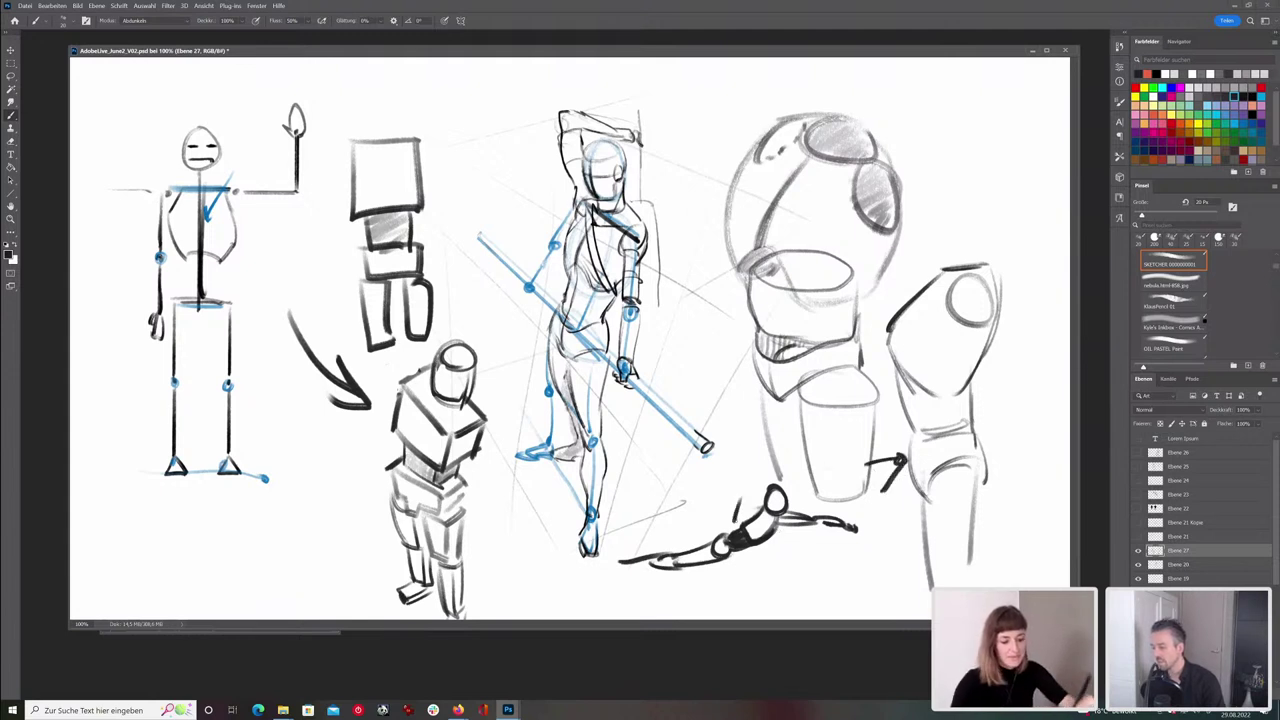
drag(875, 468, 791, 503)
key(ctrl+z)
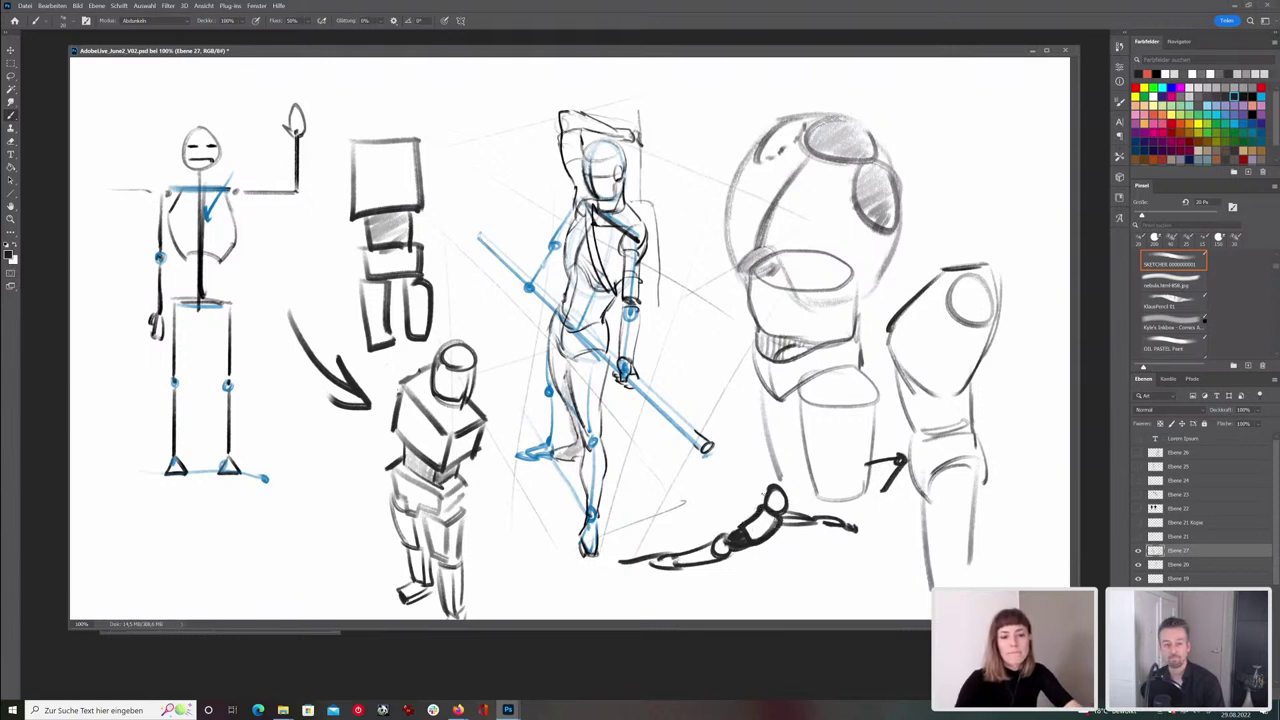
mouse_move(742, 552)
mouse_down()
mouse_move(744, 586)
mouse_move(700, 586)
mouse_move(706, 602)
mouse_up()
drag(882, 484, 746, 584)
key(ctrl+z)
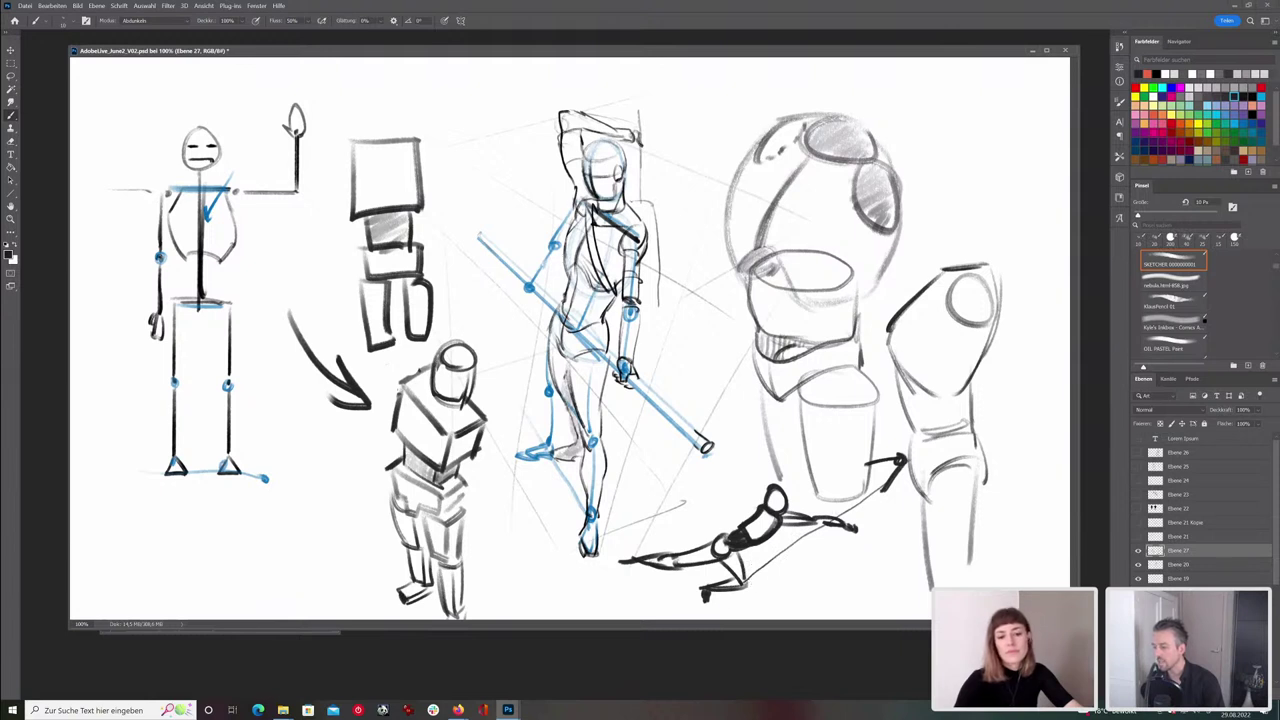
drag(893, 473, 720, 600)
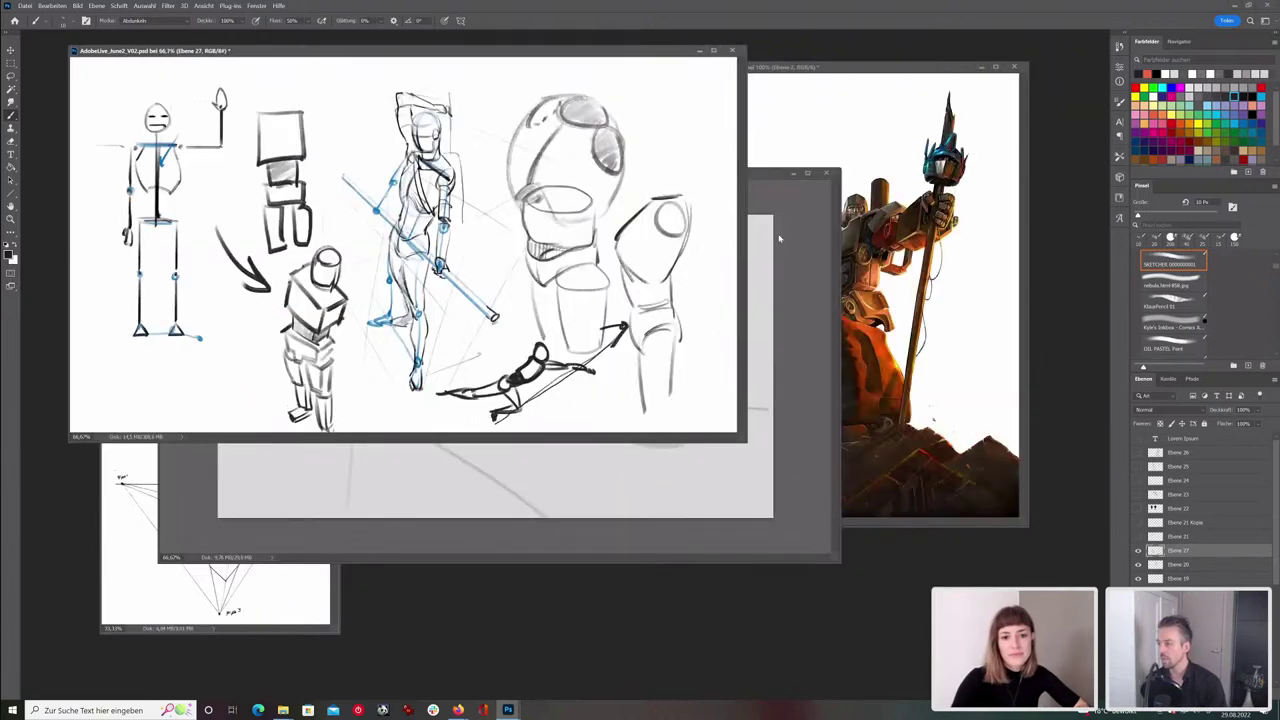
- Return to Dynamische_Perspektive2022.psd and sketch the curved waist, the large foreshortened leg and the smaller second leg
key(ctrl+Tab)
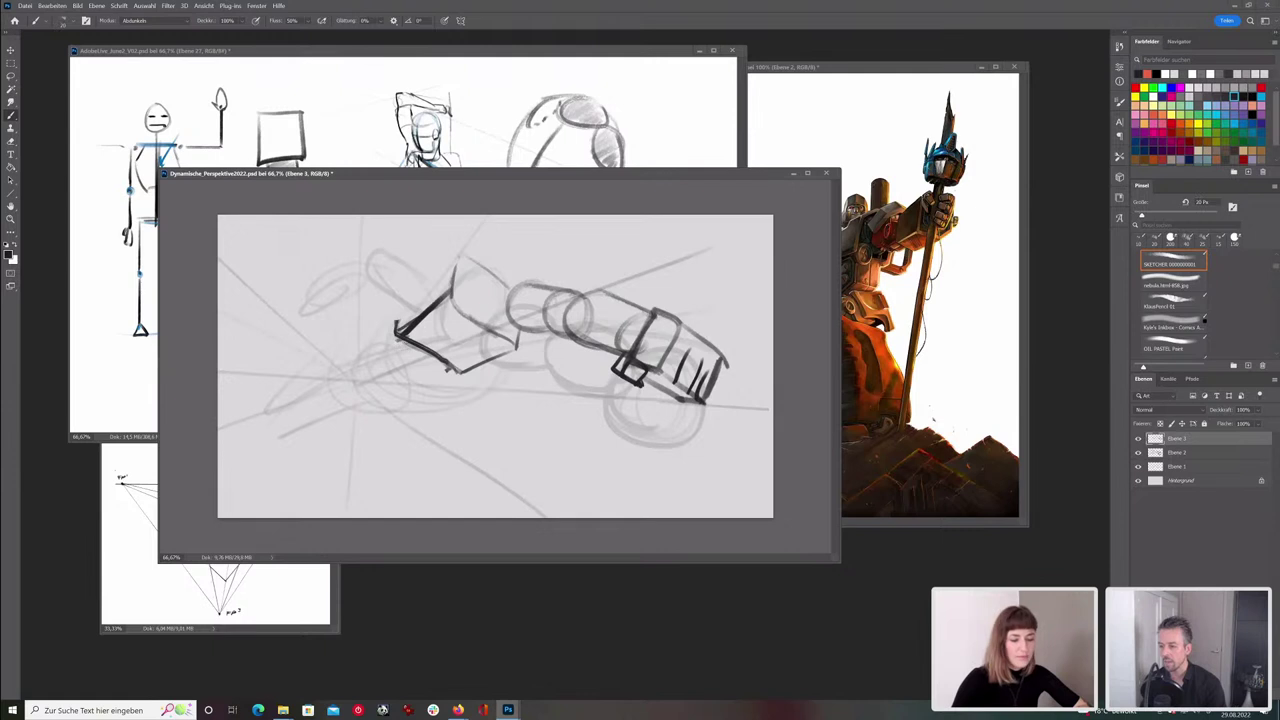
drag(396, 336, 450, 372)
drag(390, 337, 366, 446)
mouse_move(406, 373)
mouse_down()
mouse_move(385, 442)
mouse_move(404, 386)
mouse_up()
drag(374, 444, 358, 458)
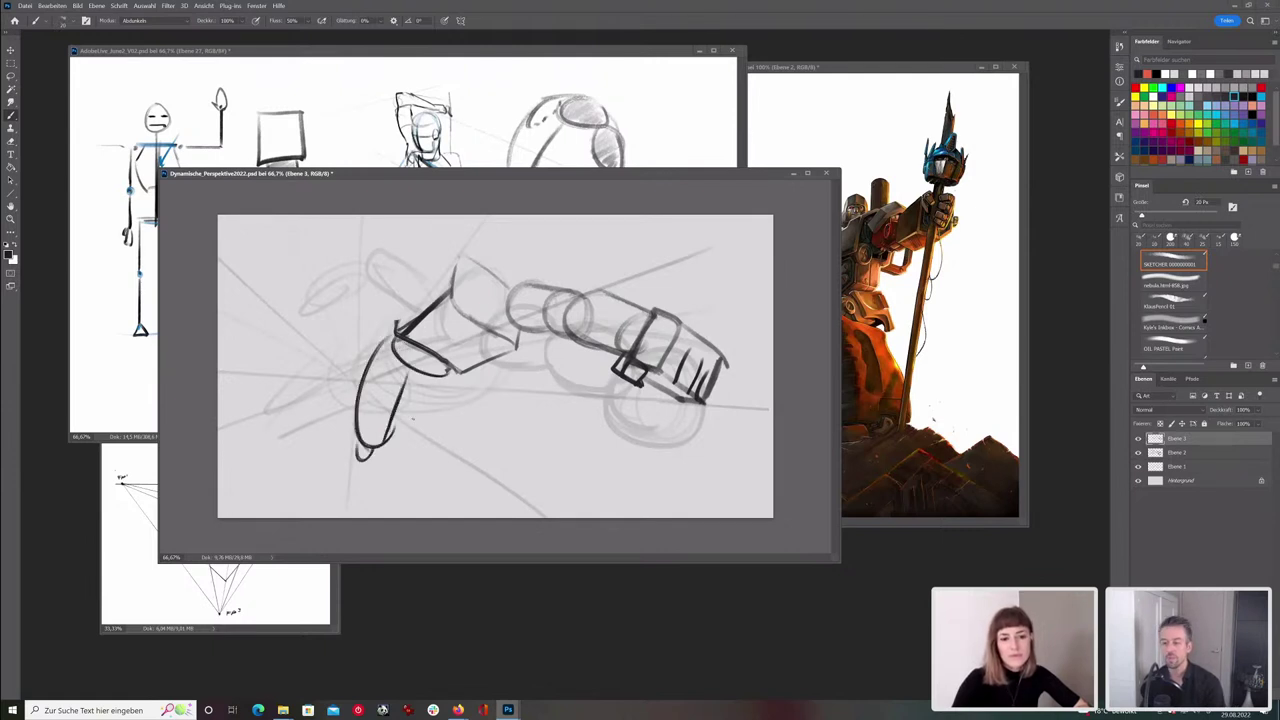
mouse_move(405, 388)
mouse_down()
mouse_move(452, 378)
mouse_move(414, 410)
mouse_up()
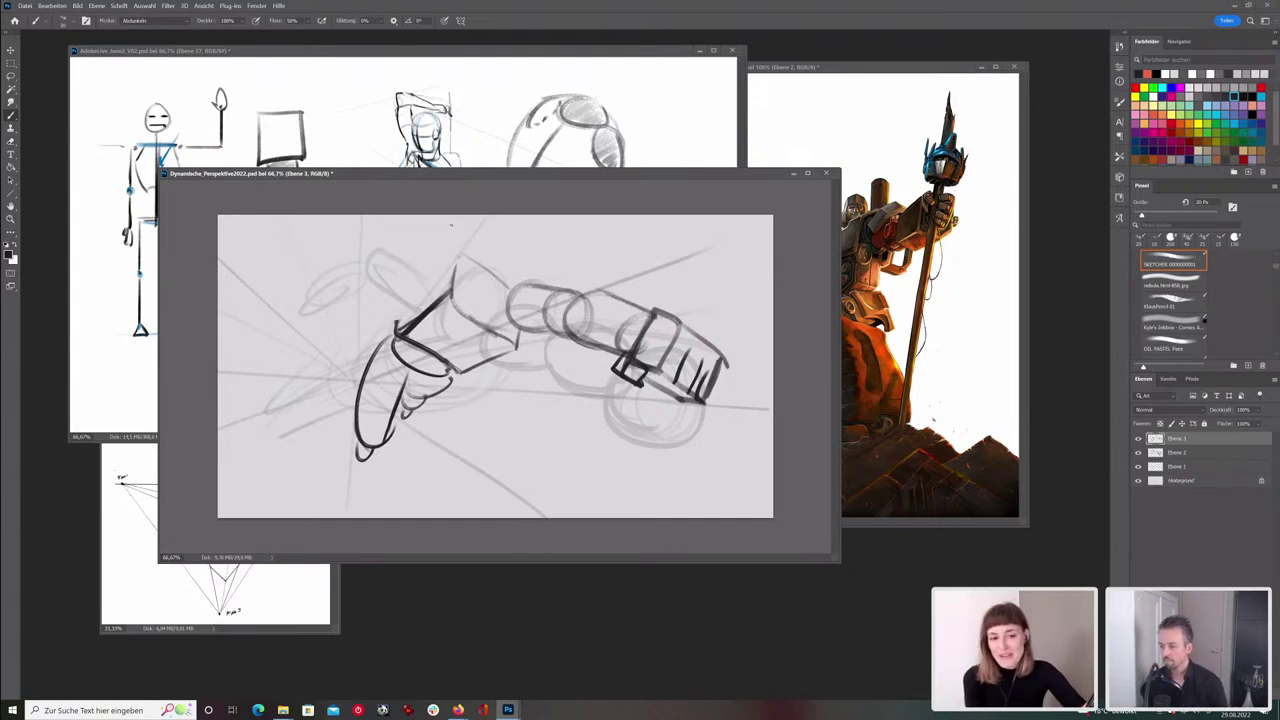
- Draw the oval head with crossed face guidelines and the bent rear arm with hand and contour lines
mouse_move(497, 239)
mouse_down()
mouse_move(475, 285)
mouse_move(518, 230)
mouse_move(472, 290)
mouse_move(500, 296)
mouse_move(452, 258)
mouse_move(380, 256)
mouse_move(372, 282)
mouse_move(436, 293)
mouse_move(382, 287)
mouse_up()
key(e)
key(b)
mouse_move(440, 258)
mouse_down()
mouse_move(424, 292)
mouse_move(326, 298)
mouse_move(334, 314)
mouse_move(322, 300)
mouse_move(336, 313)
mouse_up()
drag(359, 271, 351, 299)
drag(337, 305, 318, 328)
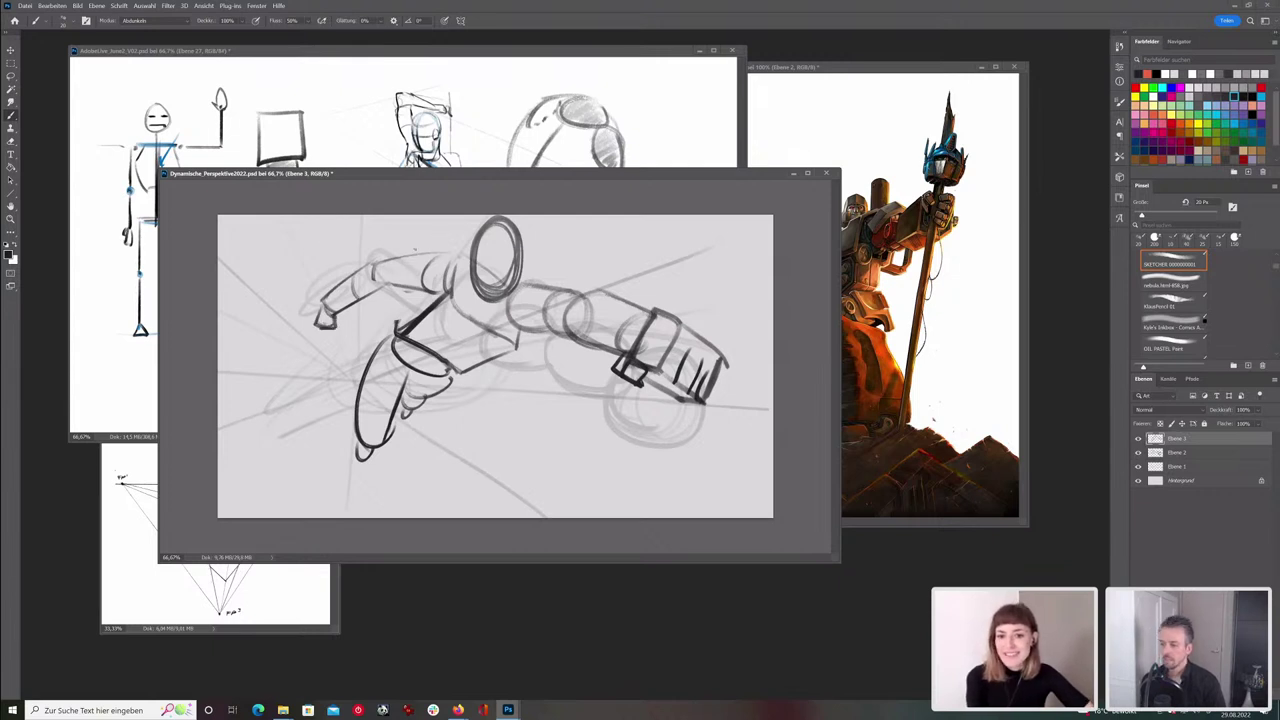
drag(398, 264, 332, 318)
mouse_move(498, 230)
mouse_down()
mouse_move(494, 292)
mouse_move(518, 260)
mouse_move(400, 330)
mouse_up()
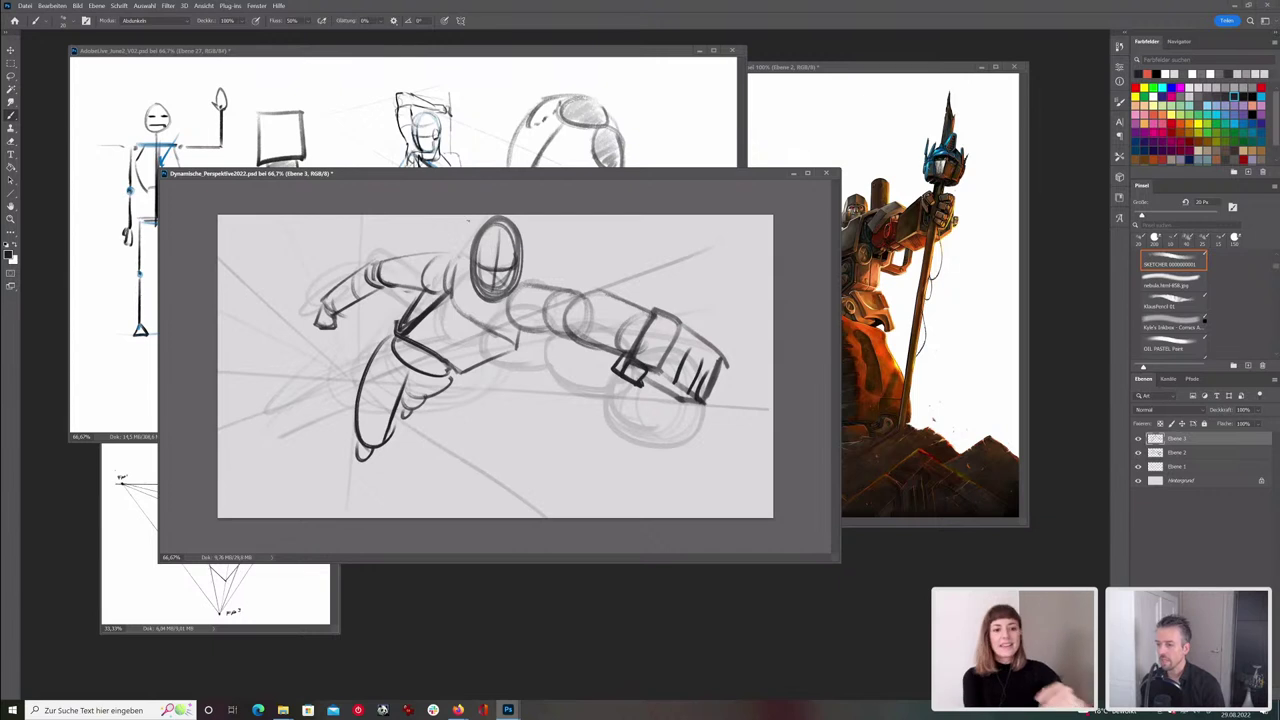
key(bracketright)
key(bracketright)
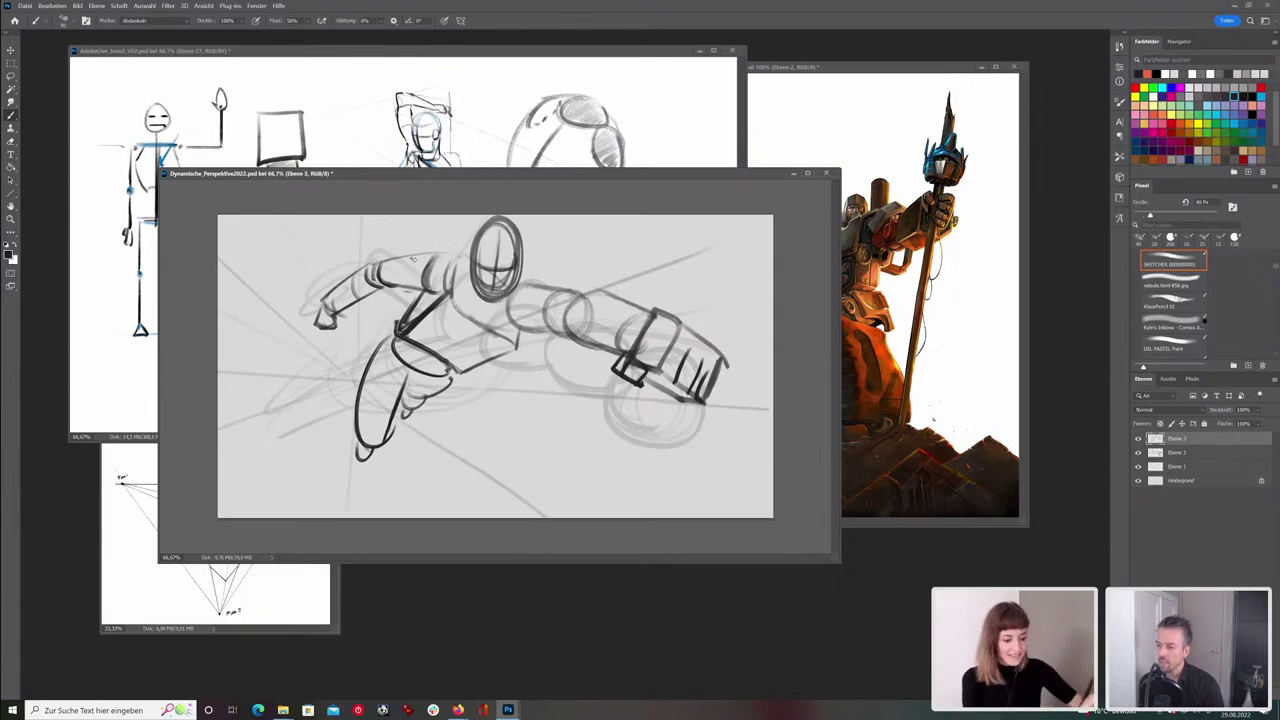
key(bracketleft)
drag(390, 263, 397, 260)
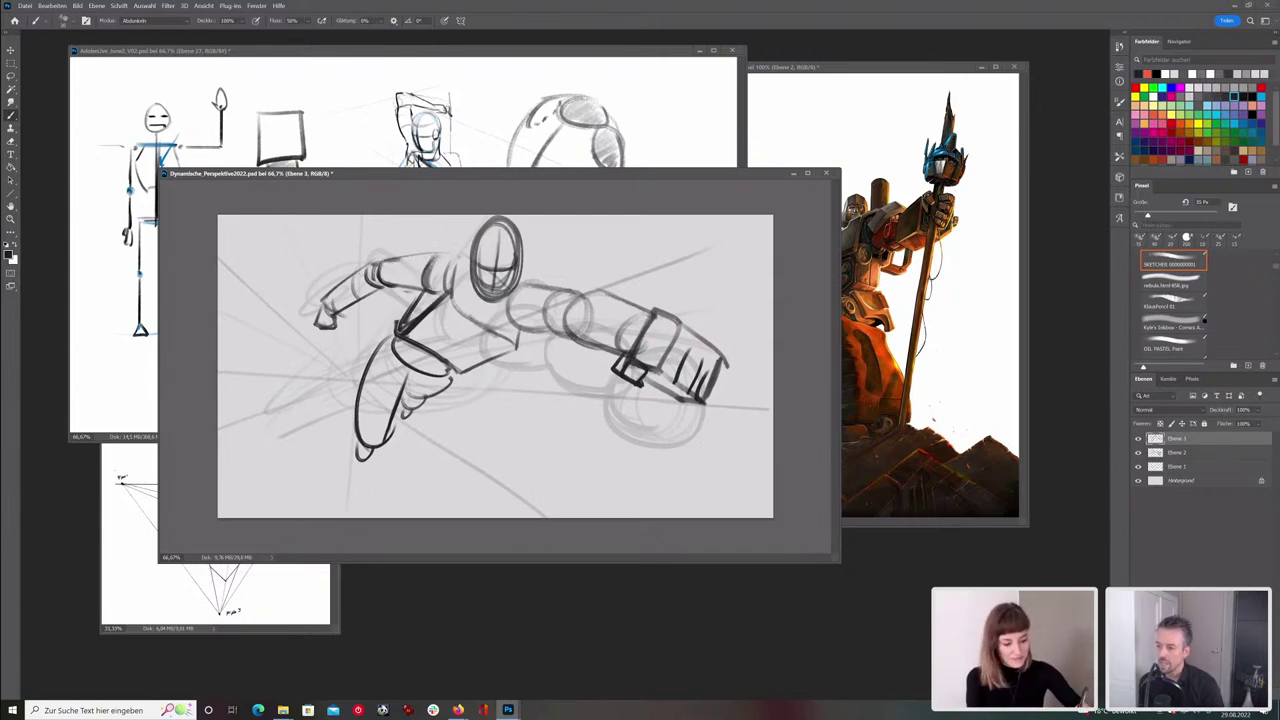
mouse_move(334, 317)
mouse_down()
mouse_move(316, 324)
mouse_move(326, 329)
mouse_up()
key(ctrl+z)
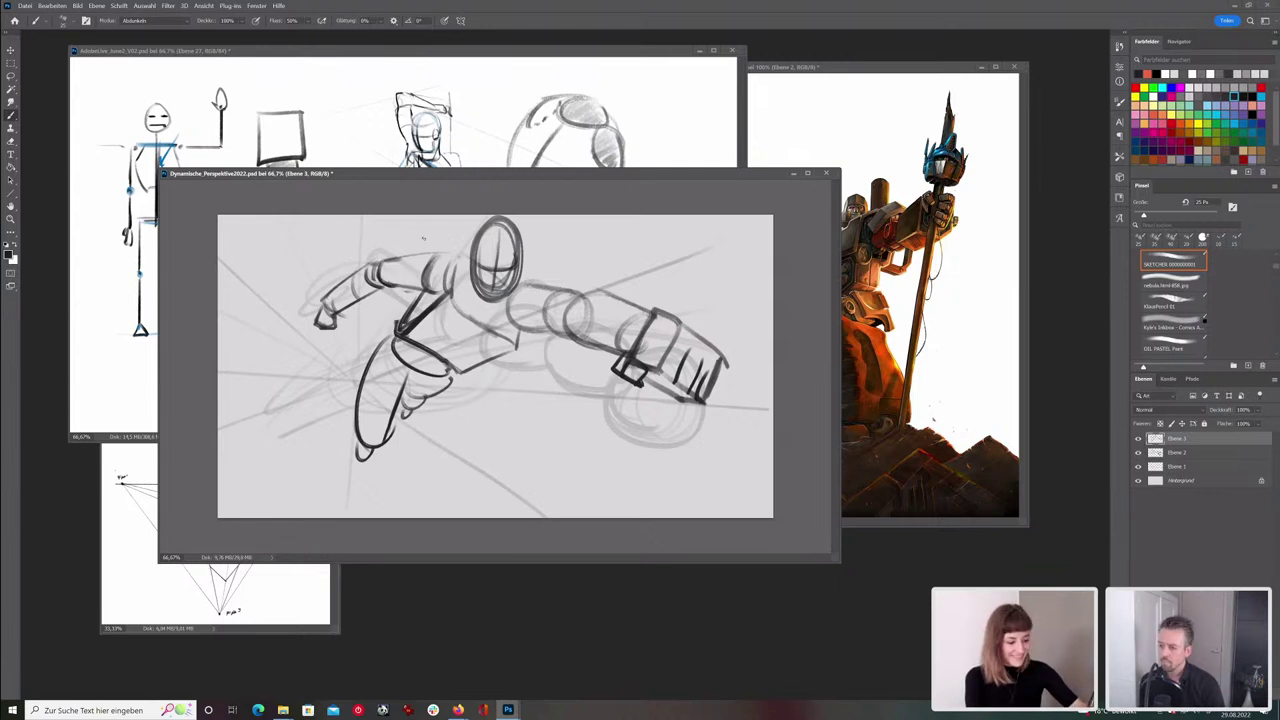
mouse_move(440, 241)
mouse_down()
mouse_move(372, 254)
mouse_move(313, 288)
mouse_move(317, 347)
mouse_up()
click(366, 241)
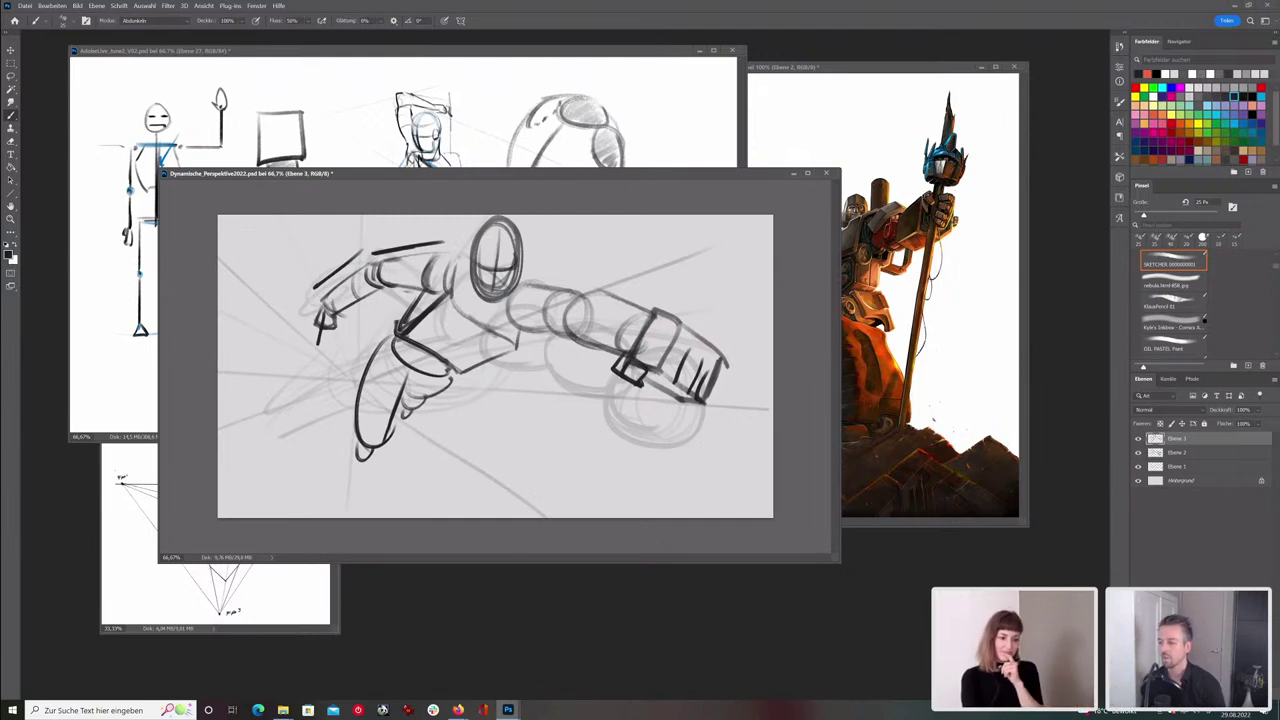
key(ctrl+z)
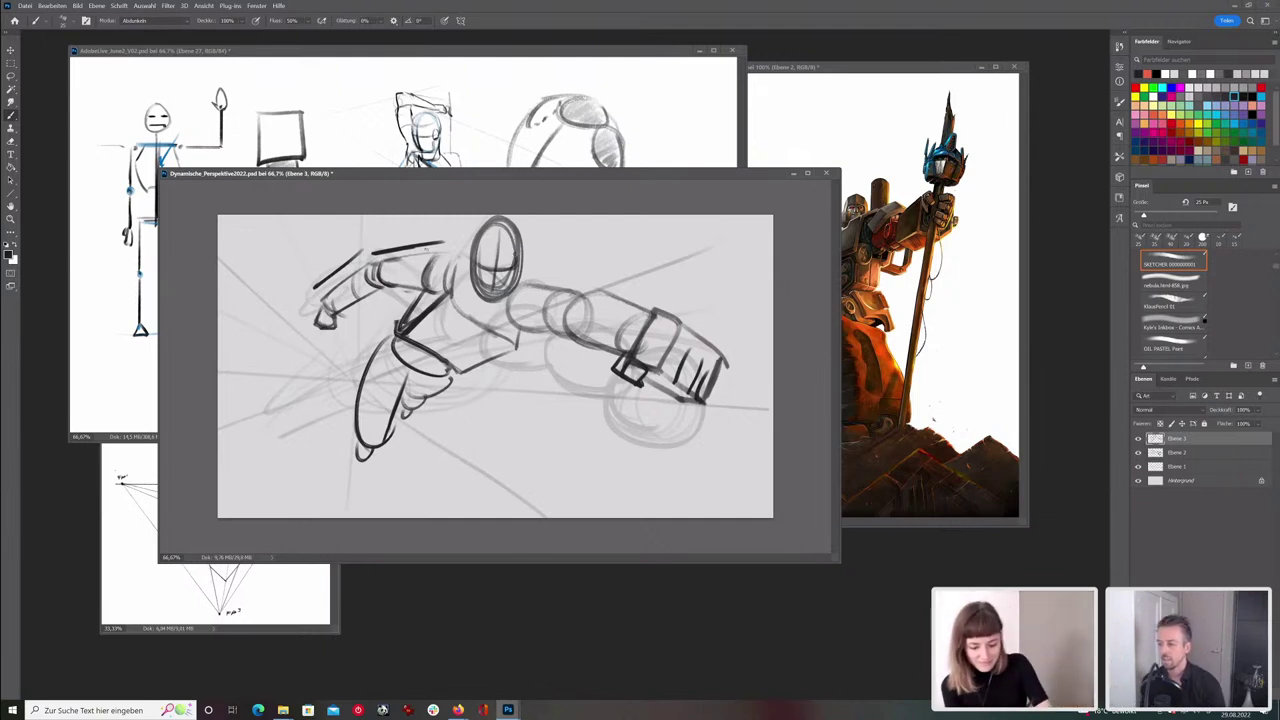
key(ctrl+z)
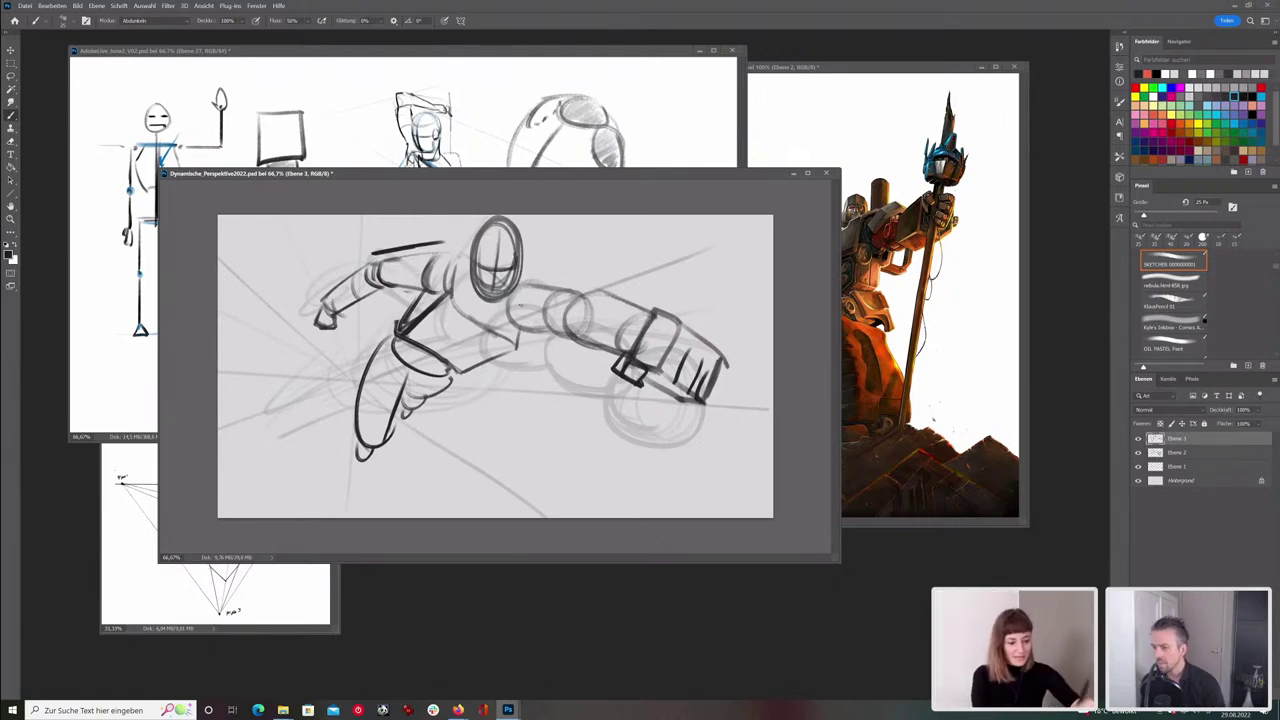
- Strengthen the front shoulder, upper arm and chest outlines, and erase the stray stroke above the rear arm
mouse_move(524, 285)
mouse_down()
mouse_move(524, 333)
mouse_move(560, 333)
mouse_up()
mouse_move(530, 286)
mouse_down()
mouse_move(571, 292)
mouse_move(546, 331)
mouse_move(459, 309)
mouse_up()
mouse_move(511, 343)
mouse_down()
mouse_move(445, 299)
mouse_move(508, 336)
mouse_up()
drag(453, 256, 452, 307)
key(e)
drag(445, 243, 362, 250)
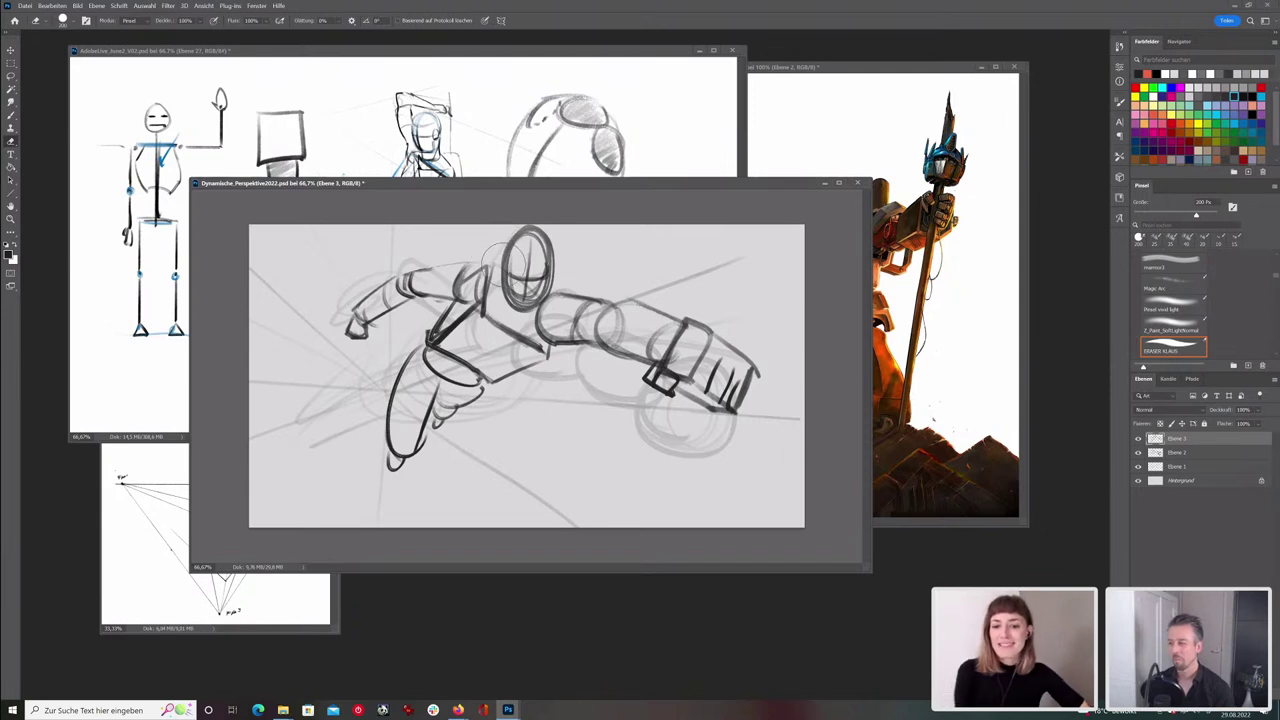
drag(601, 187, 621, 198)
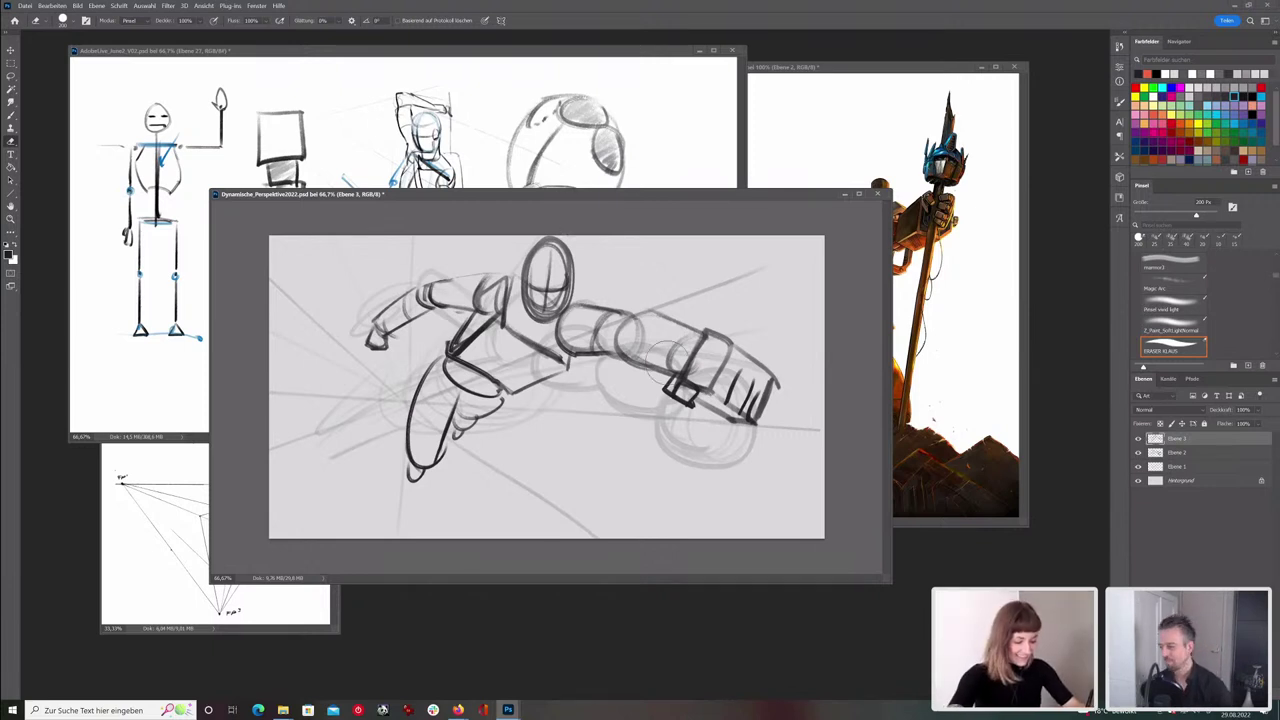
- Lower the fill of layer Ebene 3 to 42% and hide layer Ebene 2
click(1256, 425)
drag(1271, 438, 1246, 437)
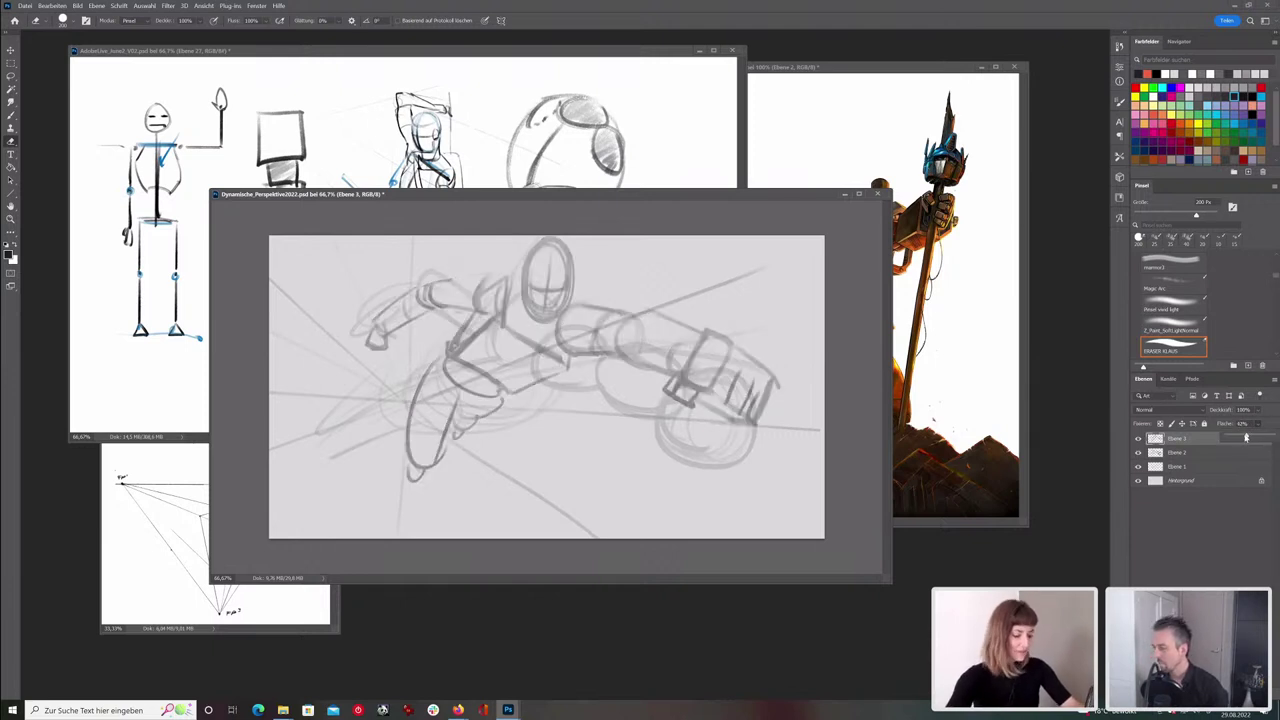
click(1142, 452)
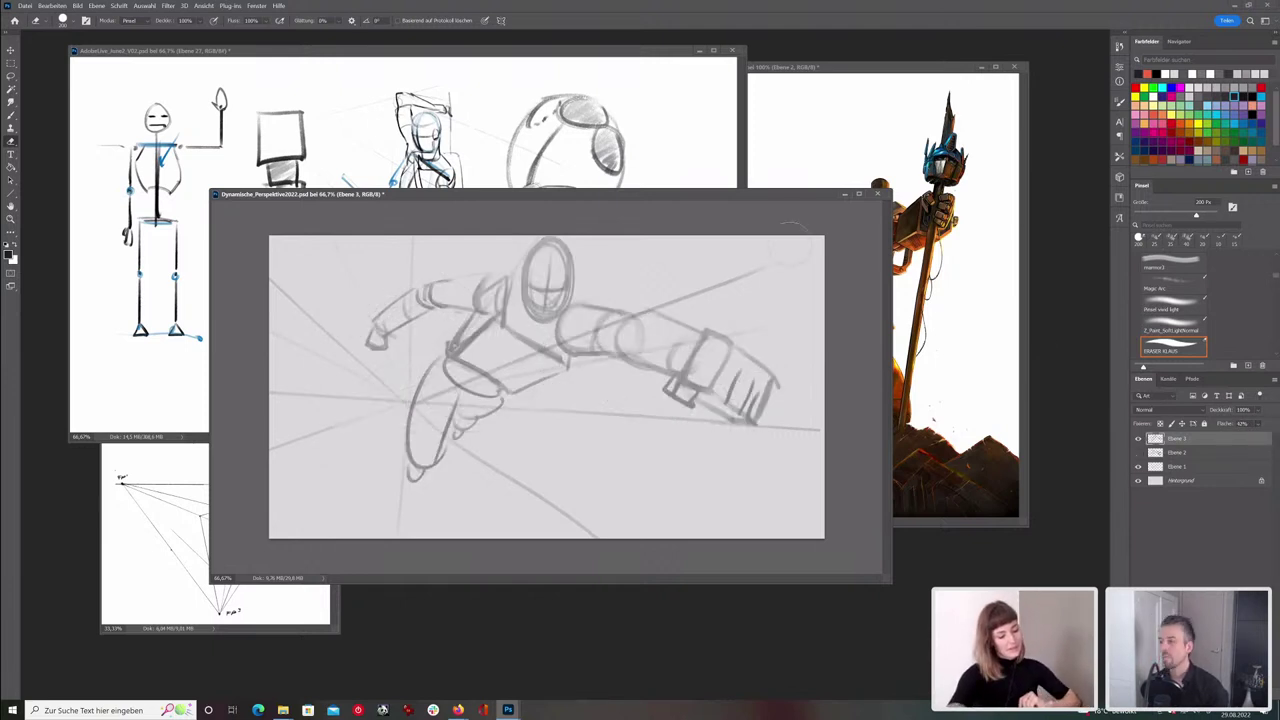
- Shift the faded figure sketch slightly down on the canvas and show the document at 100%
drag(560, 334, 560, 345)
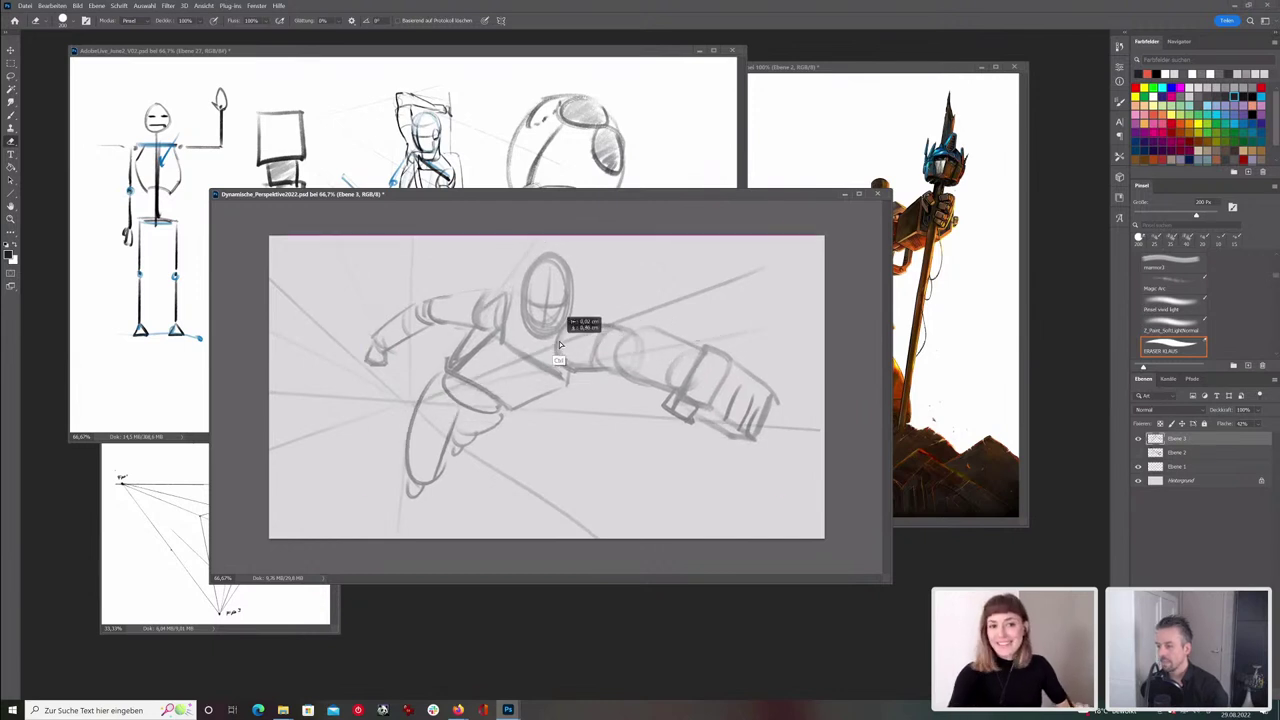
key(b)
drag(537, 197, 510, 125)
key(ctrl+plus)
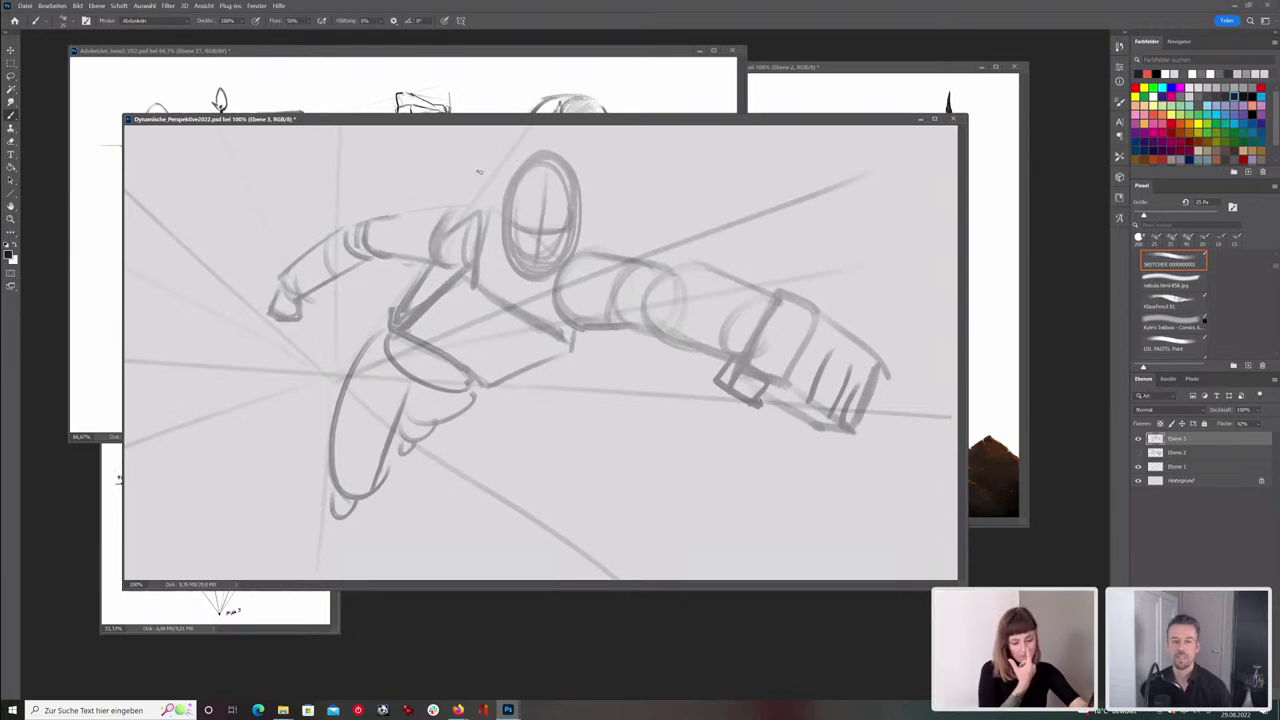
- Add a new layer above the figure sketch and begin the face outline with a 15 px brush stroke
key(ctrl+shift+alt+n)
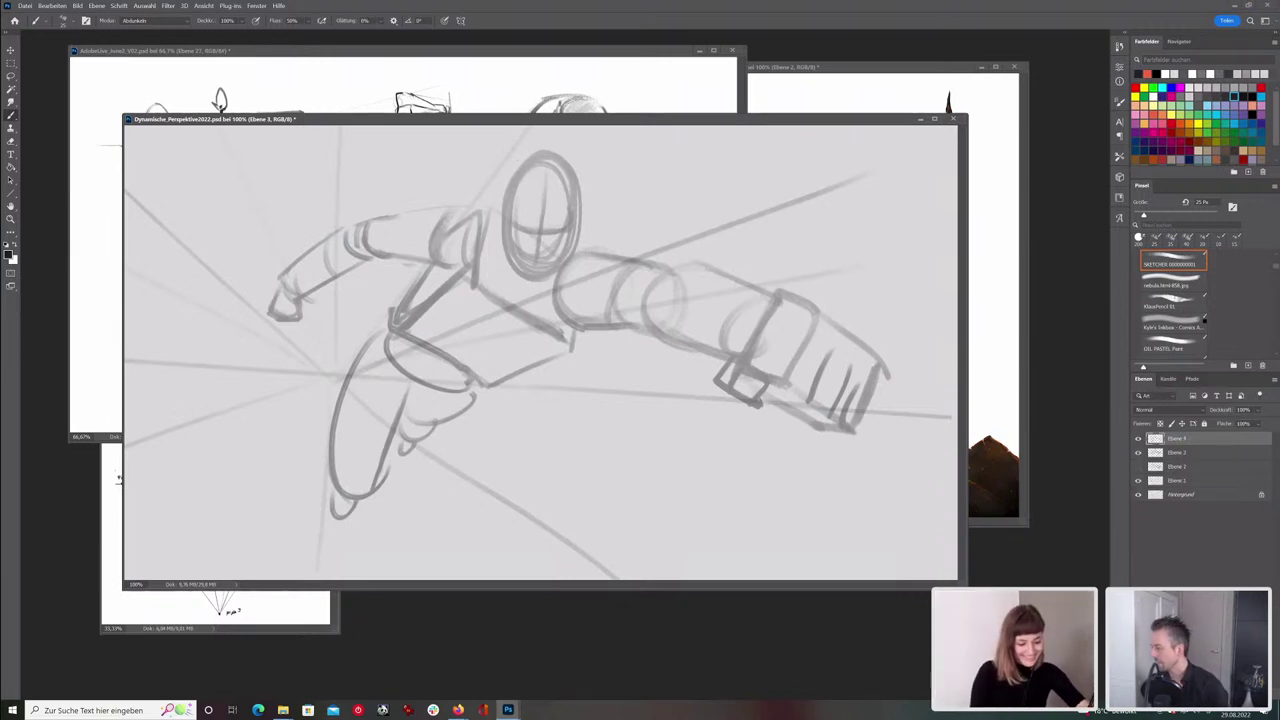
key(bracketleft)
key(bracketleft)
key(bracketleft)
key(bracketleft)
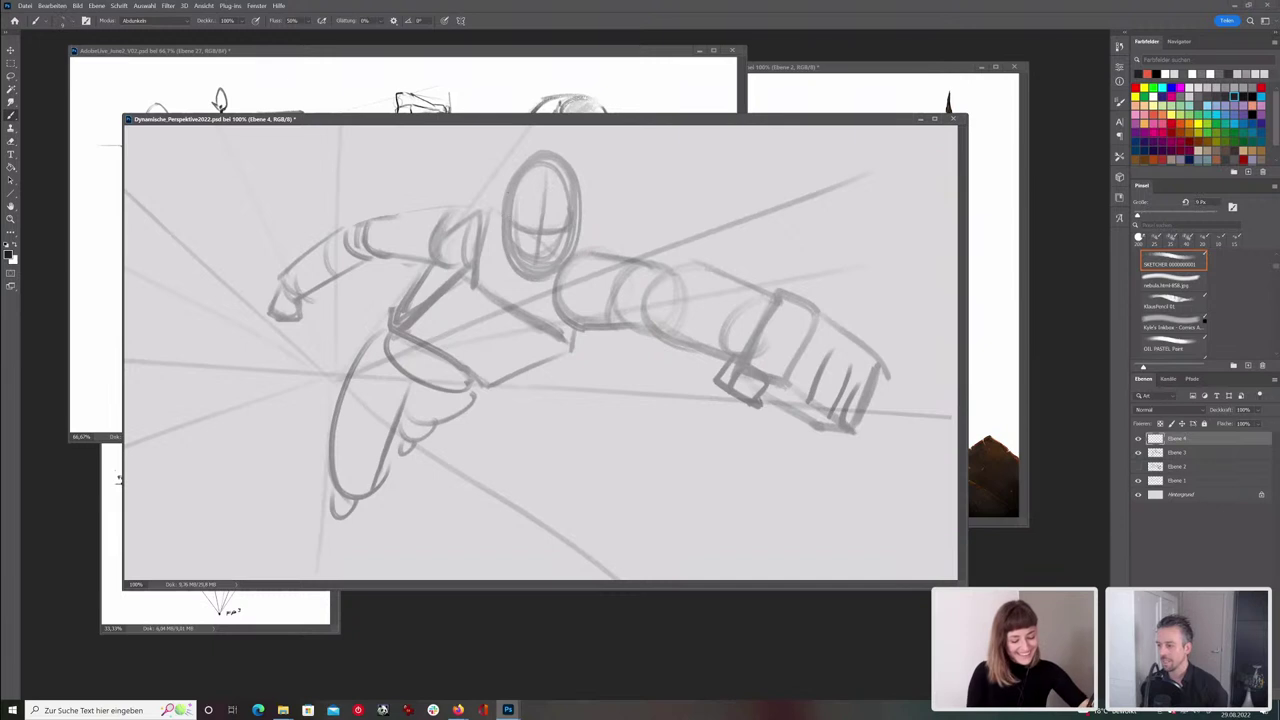
drag(510, 193, 510, 253)
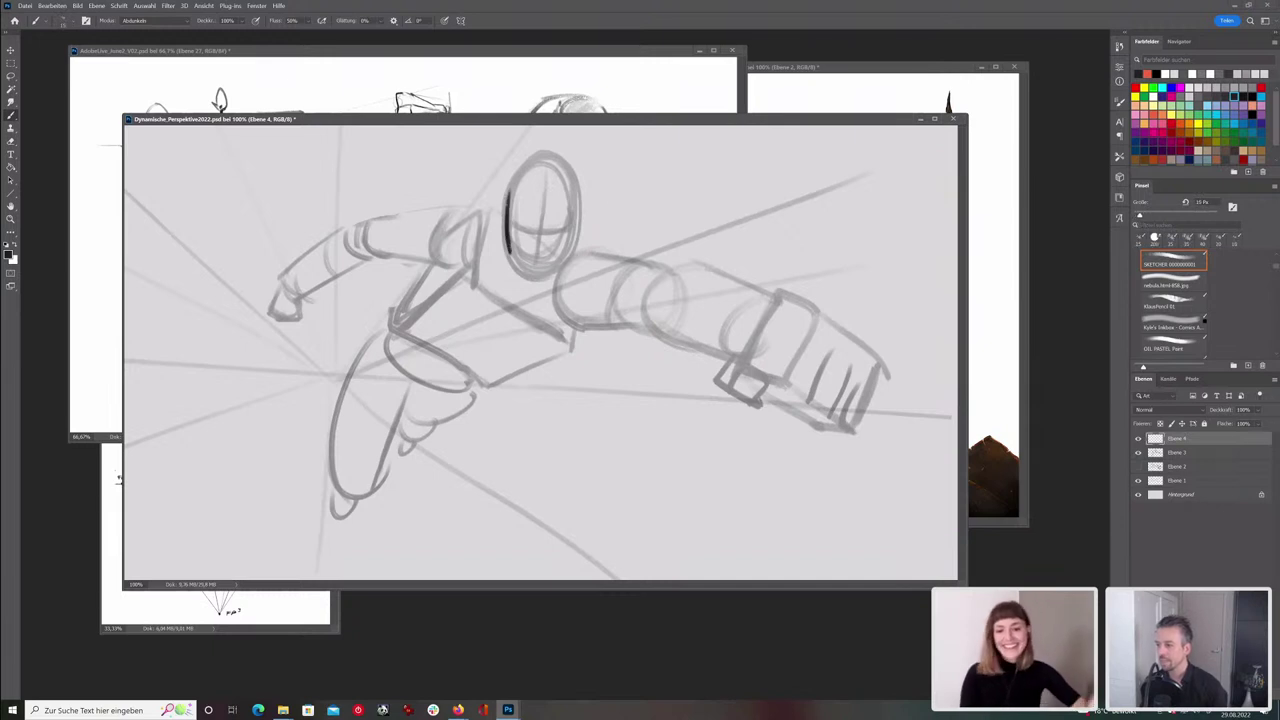
- Fade layer Ebene 3 to 14% fill and make Ebene 4 the active layer again
click(1221, 455)
click(1257, 424)
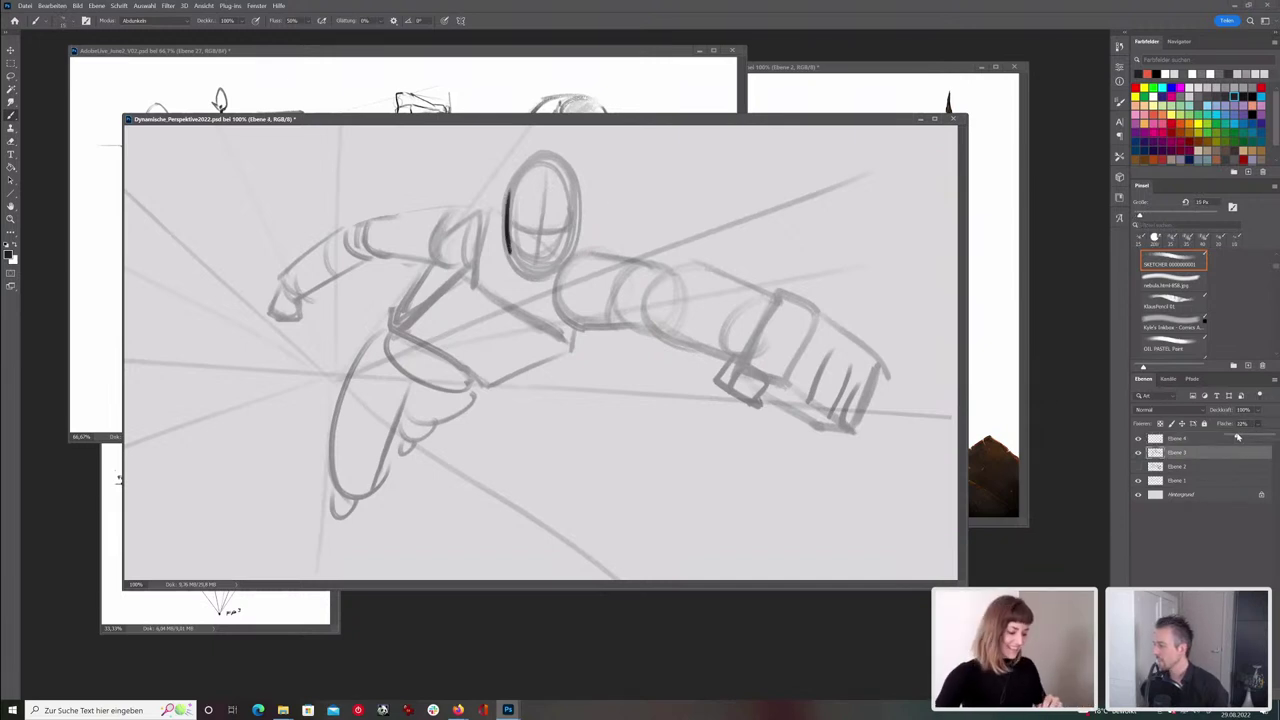
click(1238, 436)
drag(1238, 437, 1234, 437)
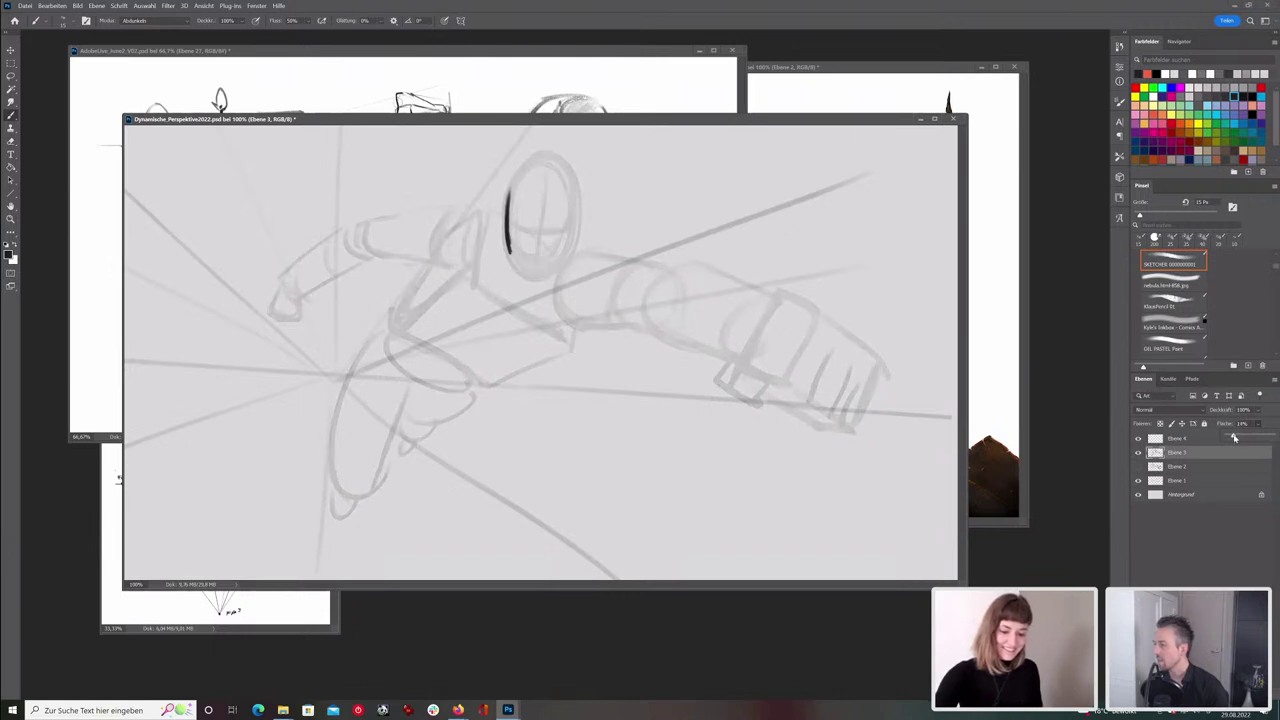
click(1182, 442)
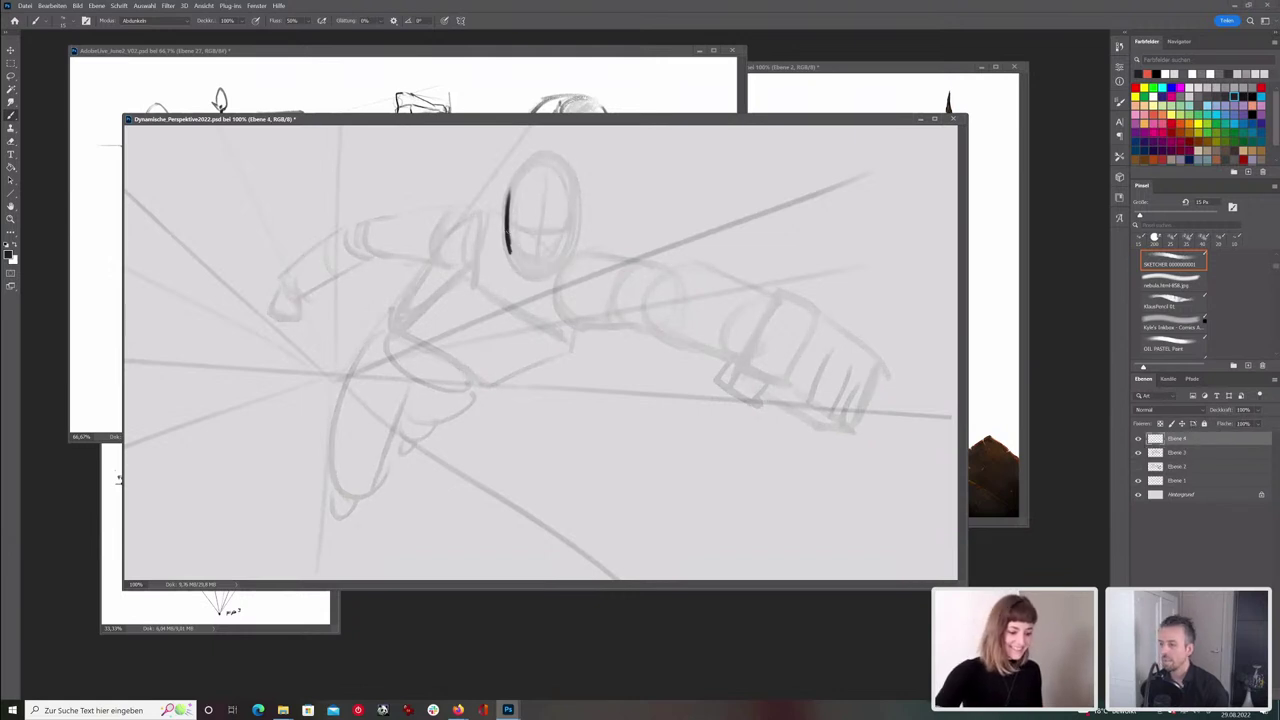
- Outline the jaw, chin and cheek of the head, and sketch the swept fringe and hair top
mouse_move(510, 250)
mouse_down()
mouse_move(532, 278)
mouse_move(572, 256)
mouse_up()
drag(579, 204, 562, 266)
mouse_move(558, 197)
mouse_down()
mouse_move(505, 199)
mouse_move(502, 187)
mouse_move(560, 177)
mouse_move(518, 152)
mouse_up()
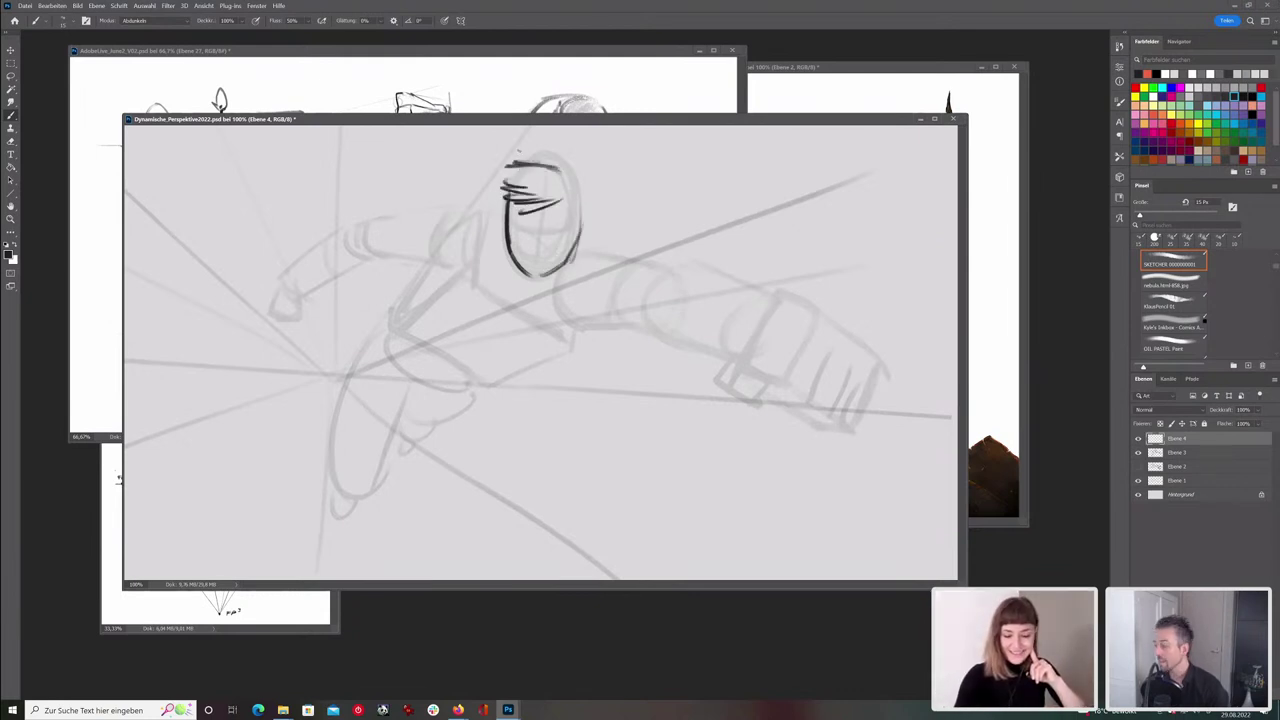
mouse_move(578, 198)
mouse_down()
mouse_move(556, 156)
mouse_move(579, 188)
mouse_move(563, 266)
mouse_up()
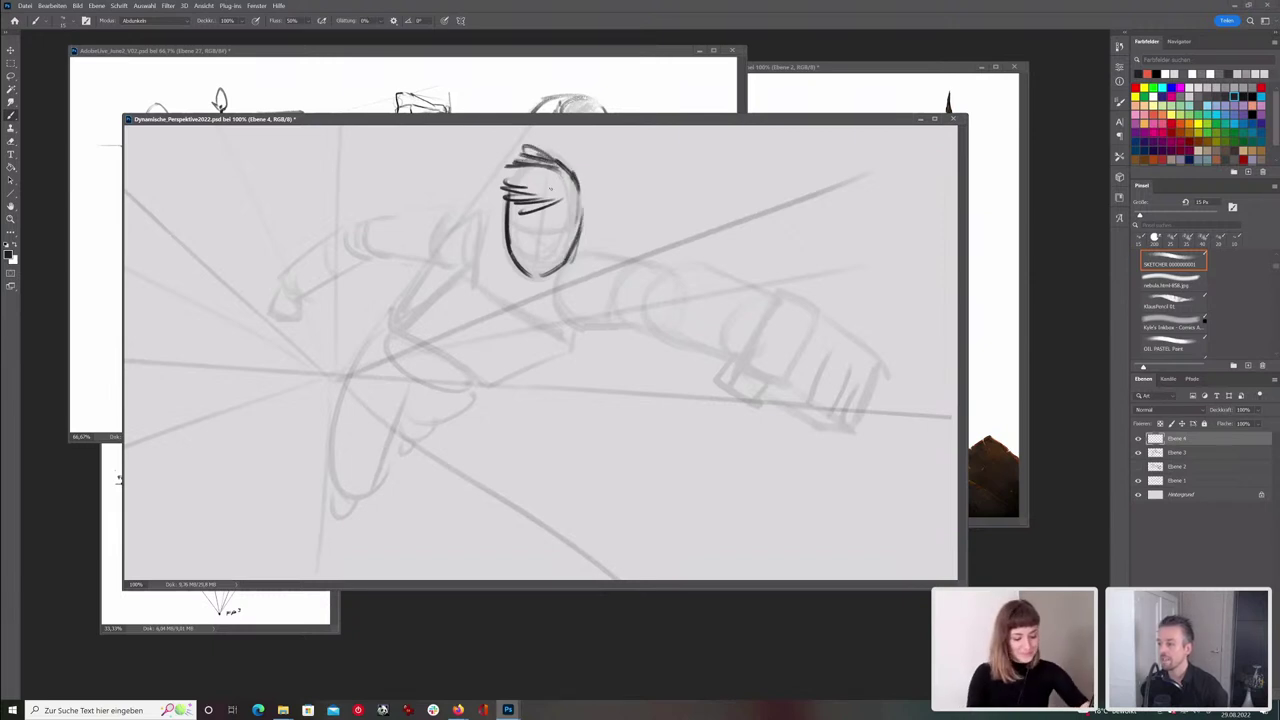
- Add the ears at both sides of the head and undo the curved line across the eyes
drag(586, 222, 582, 248)
mouse_move(506, 206)
mouse_down()
mouse_move(500, 236)
mouse_move(586, 228)
mouse_up()
key(.)
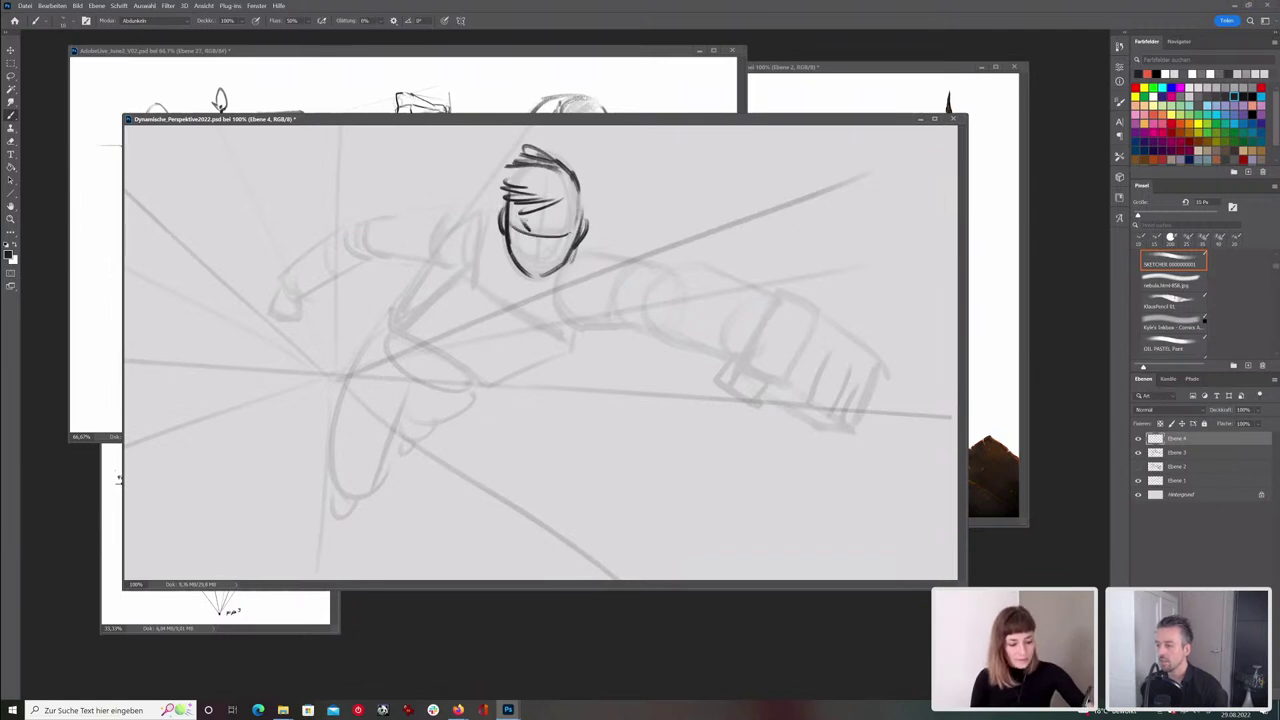
key(ctrl+z)
key(ctrl+shift+z)
key(ctrl+z)
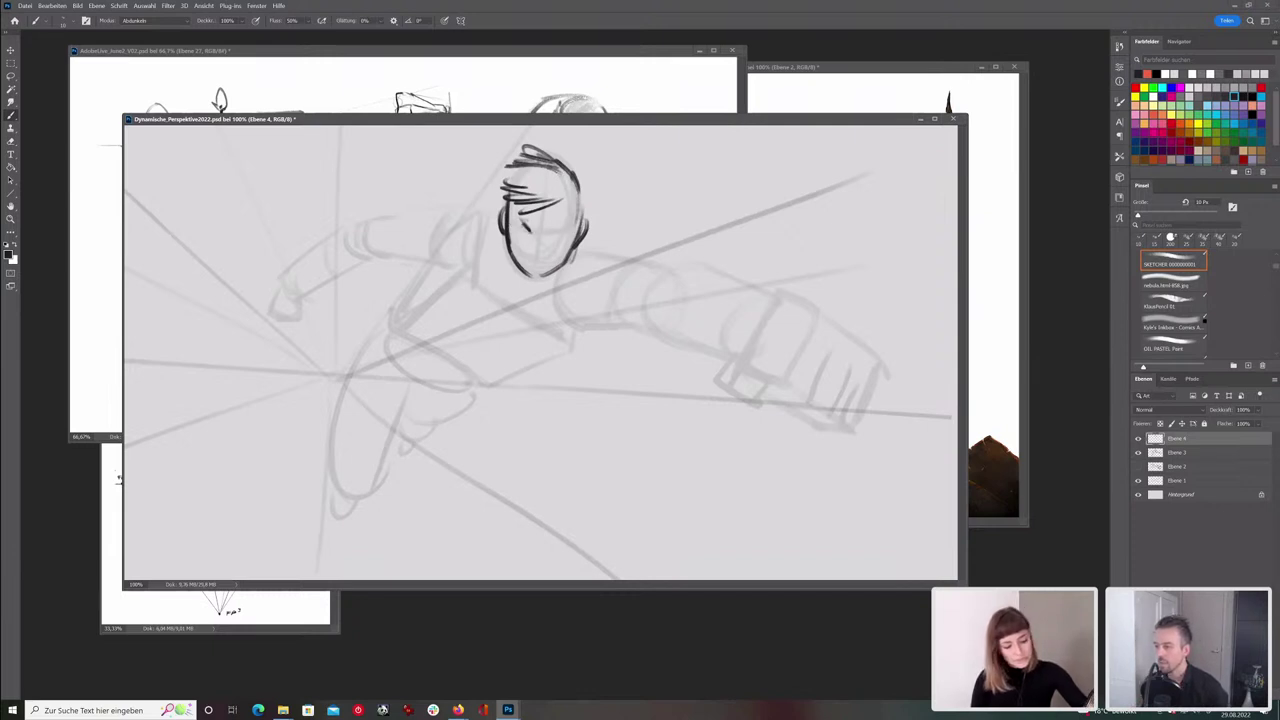
- Draw the eyes with angled brows and the open grinning mouth using a 10 px brush
drag(547, 231, 571, 227)
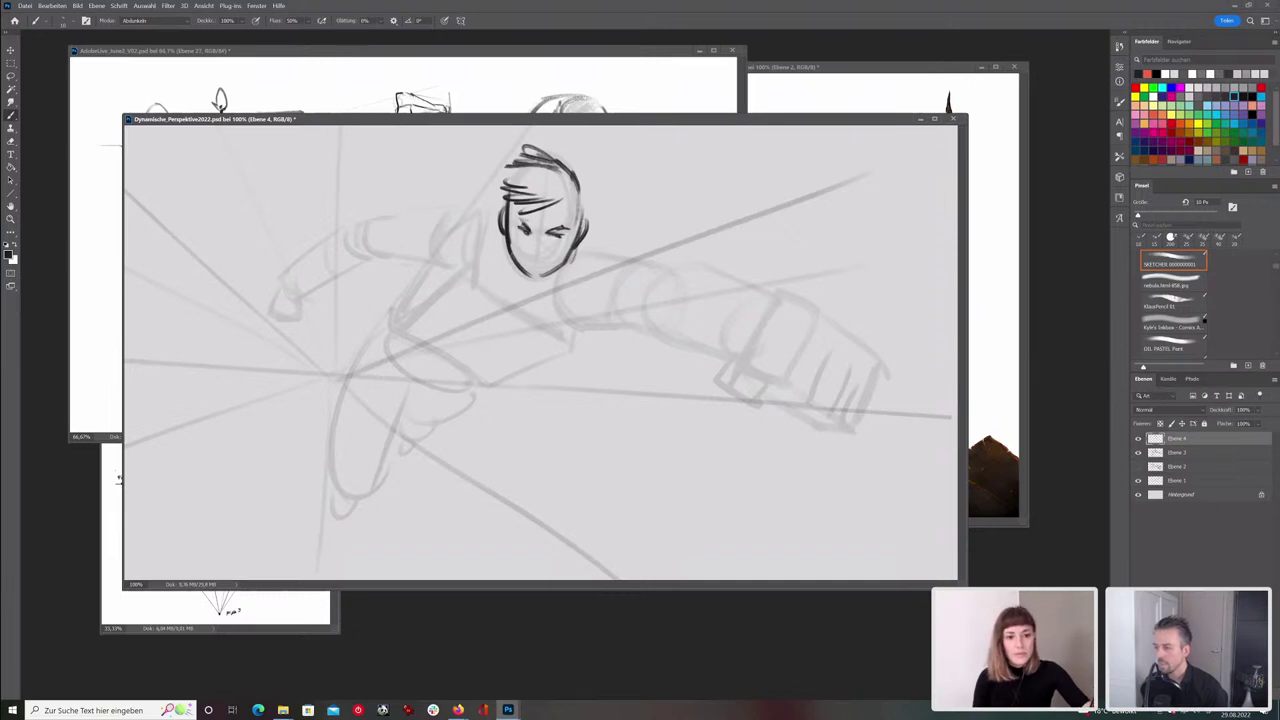
key(e)
key(b)
drag(522, 234, 531, 231)
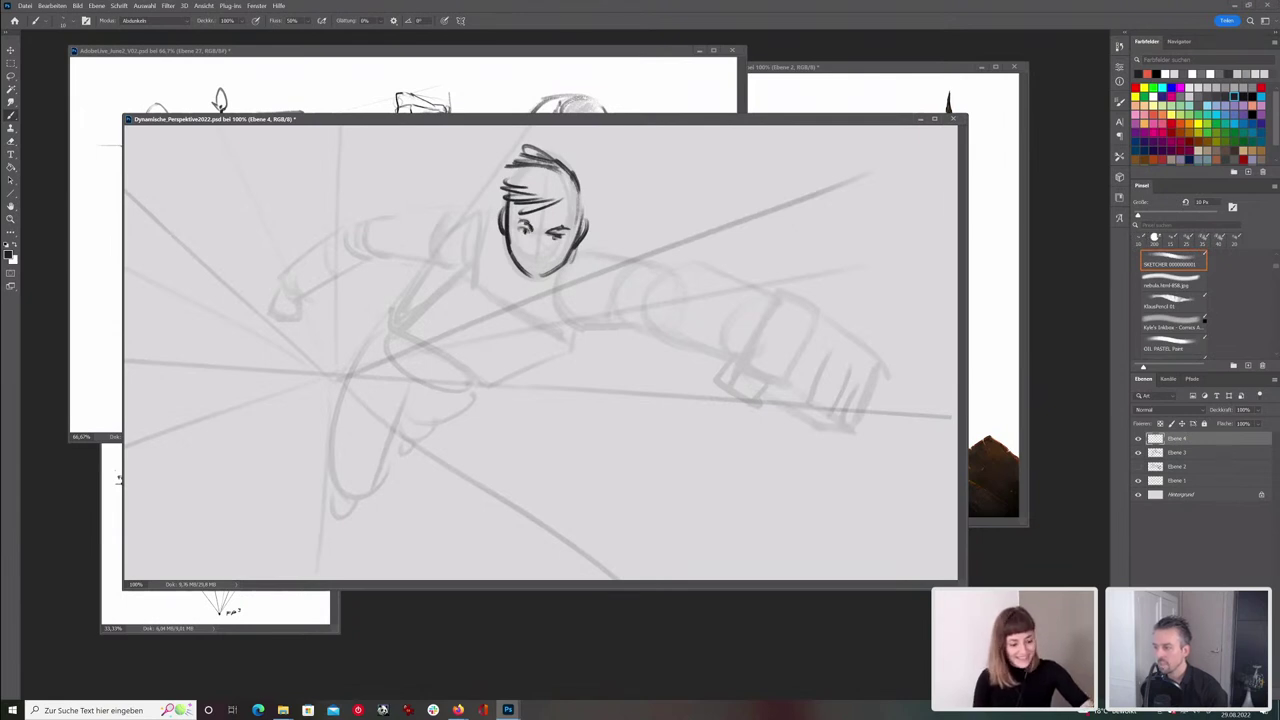
drag(530, 254, 548, 255)
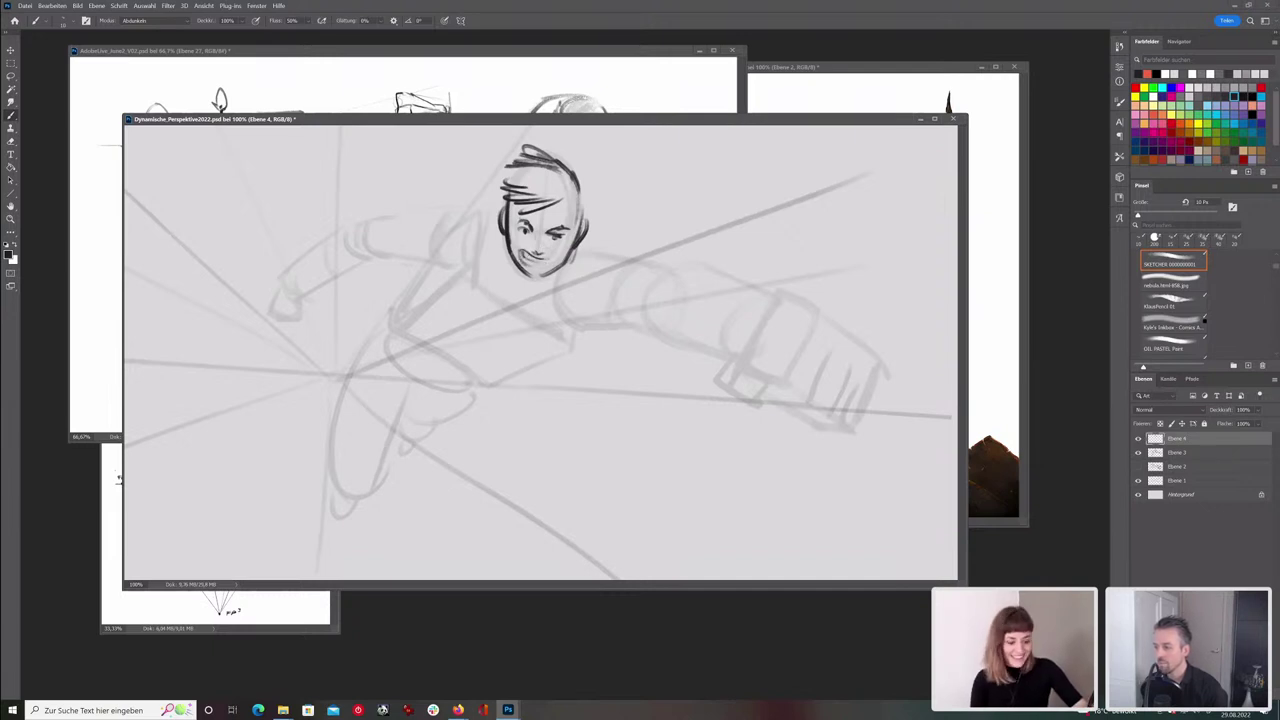
drag(527, 260, 549, 279)
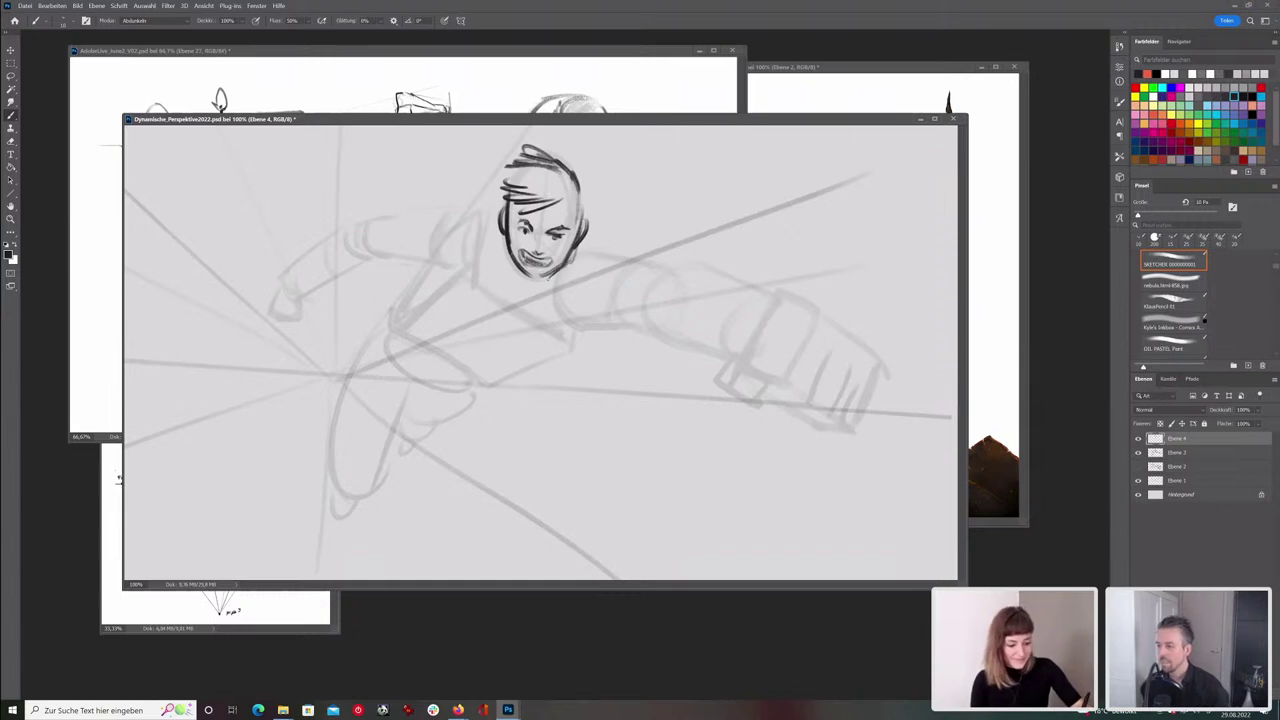
- Scale the drawn head to about 111%, rotate it about 13° clockwise and fine-tune its fit over the sketched oval
key(ctrl+t)
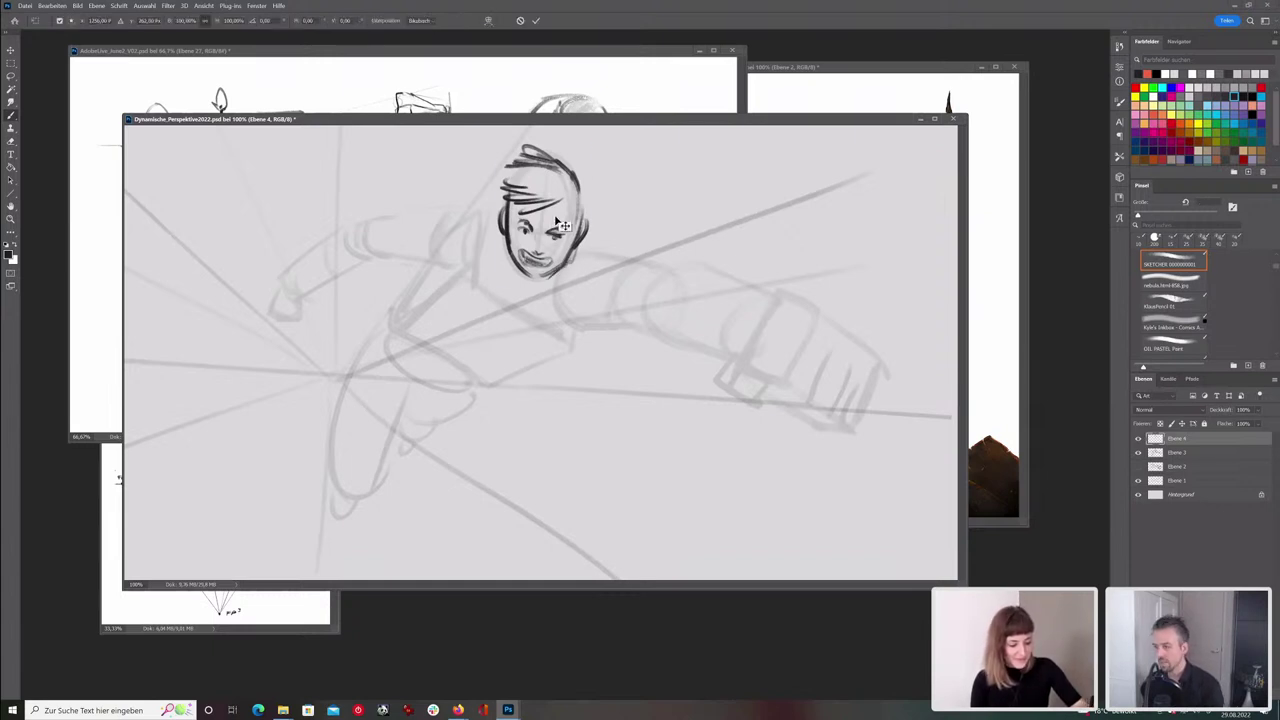
mouse_move(591, 146)
mouse_down()
mouse_move(606, 126)
mouse_move(580, 165)
mouse_move(650, 192)
mouse_up()
mouse_move(550, 201)
mouse_down()
mouse_move(606, 204)
mouse_move(577, 220)
mouse_up()
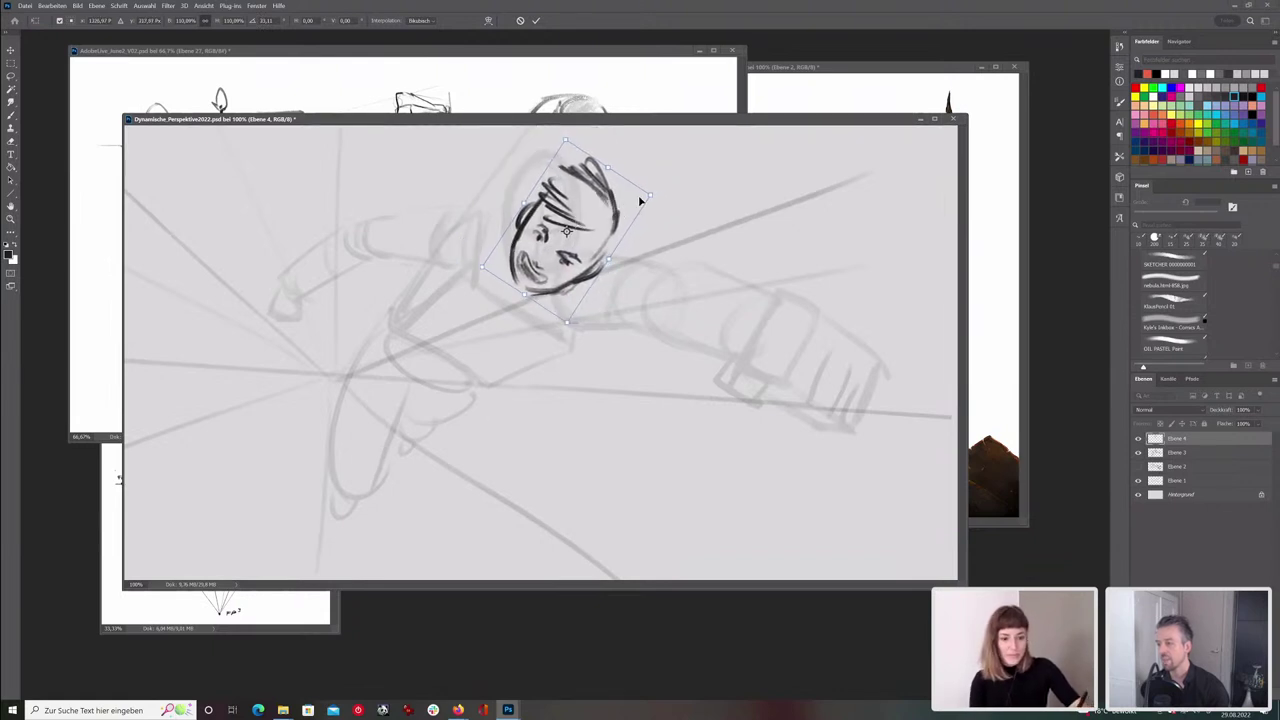
drag(669, 175, 616, 154)
drag(572, 208, 586, 197)
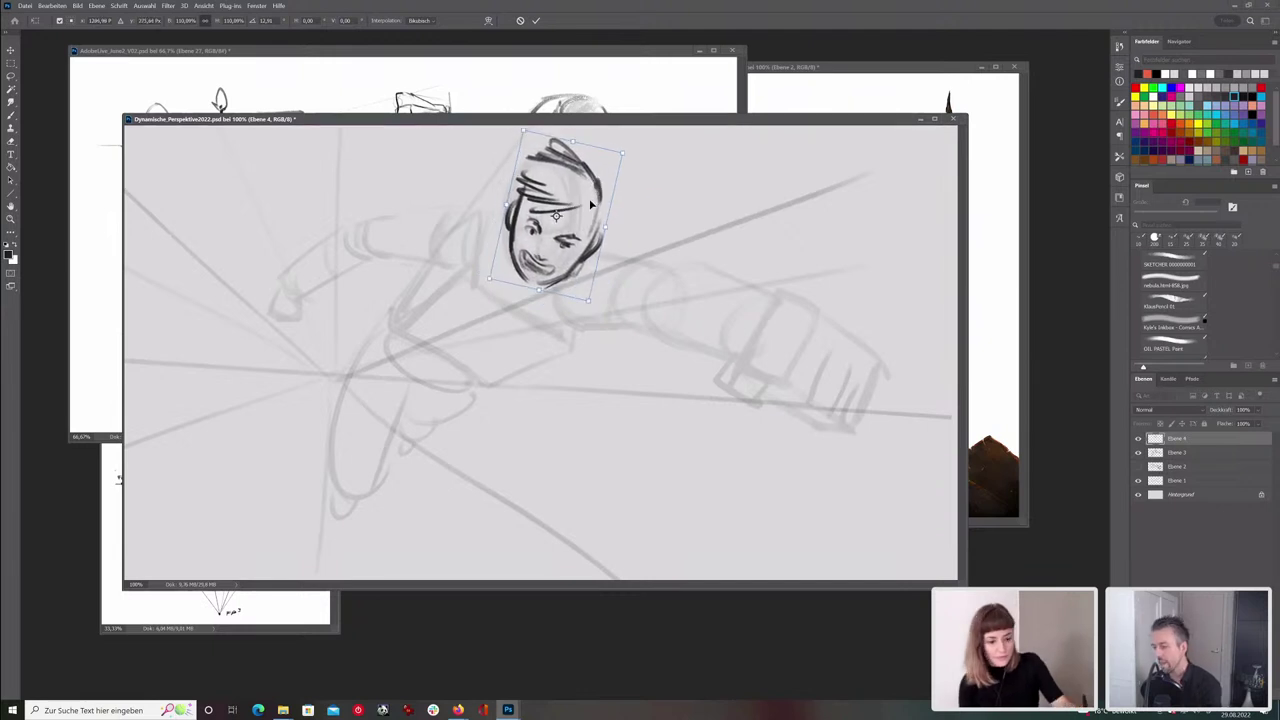
key(Return)
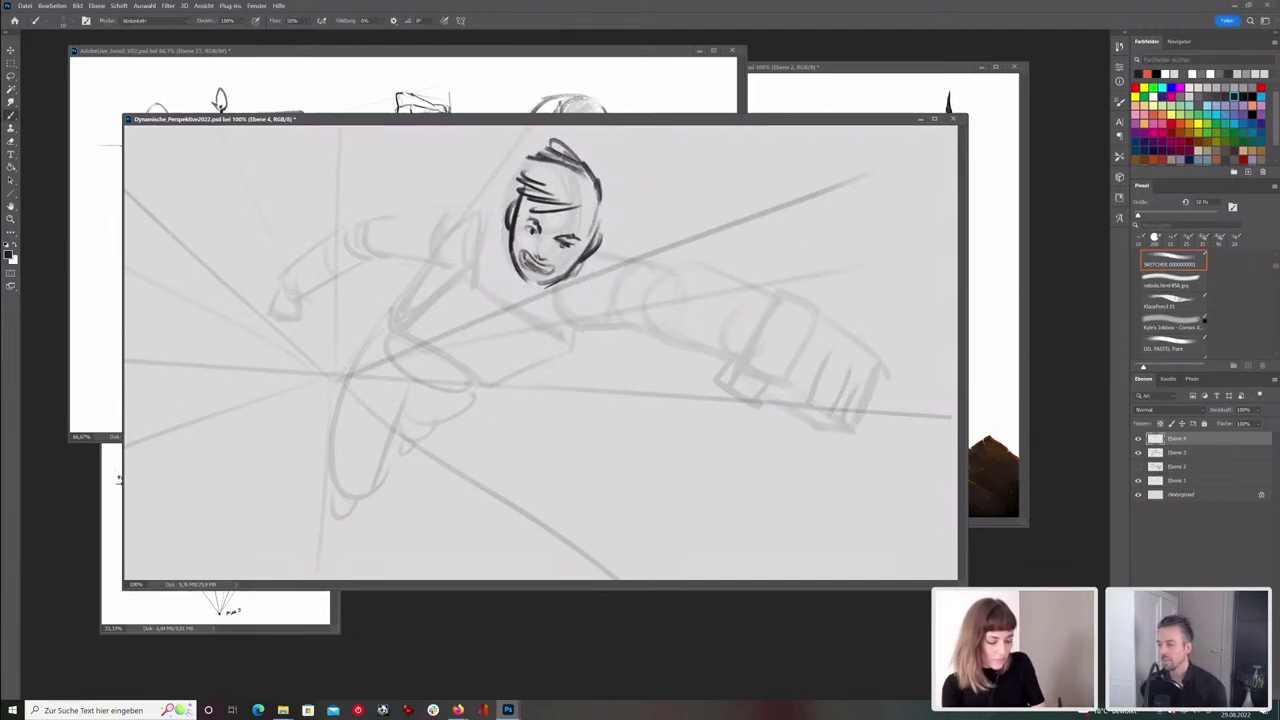
key(ctrl+t)
mouse_move(506, 287)
mouse_down()
mouse_move(490, 303)
mouse_move(500, 291)
mouse_up()
key(Return)
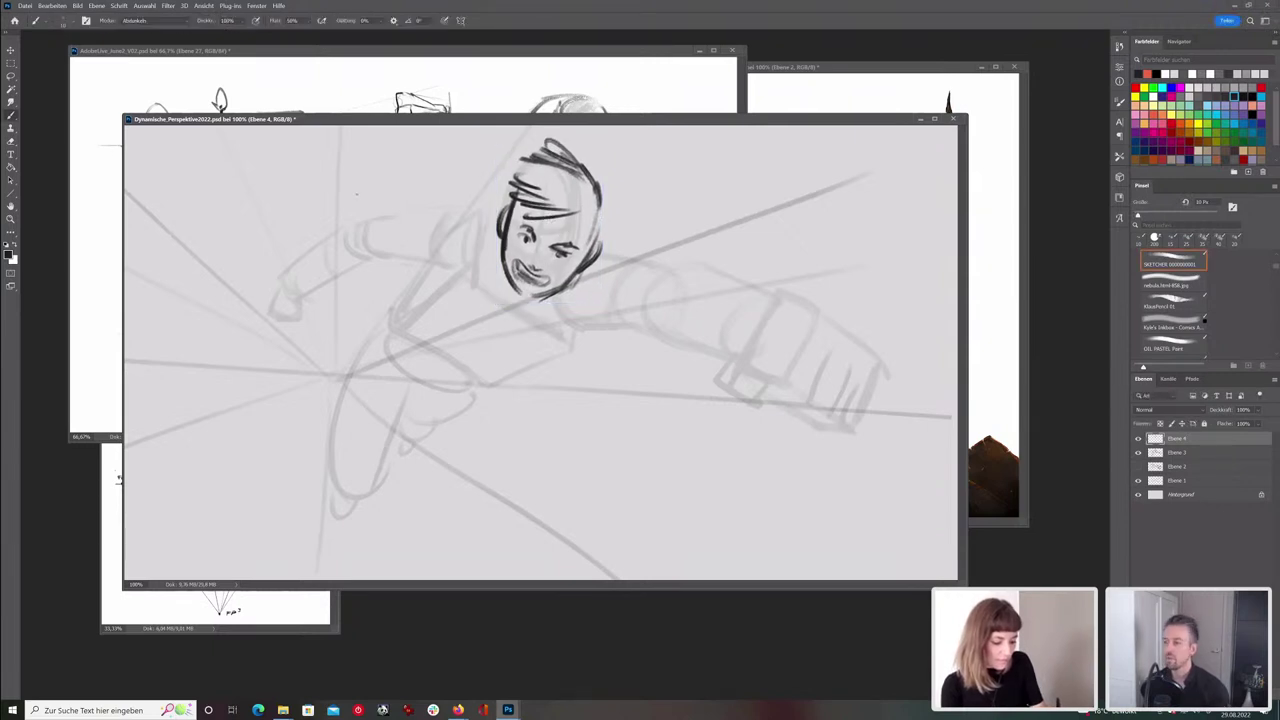
- Draw the front shoulder curve and the sweeping lower chest line running into the underside of the front arm
mouse_move(603, 253)
mouse_down()
mouse_move(640, 272)
mouse_move(683, 270)
mouse_up()
key(])
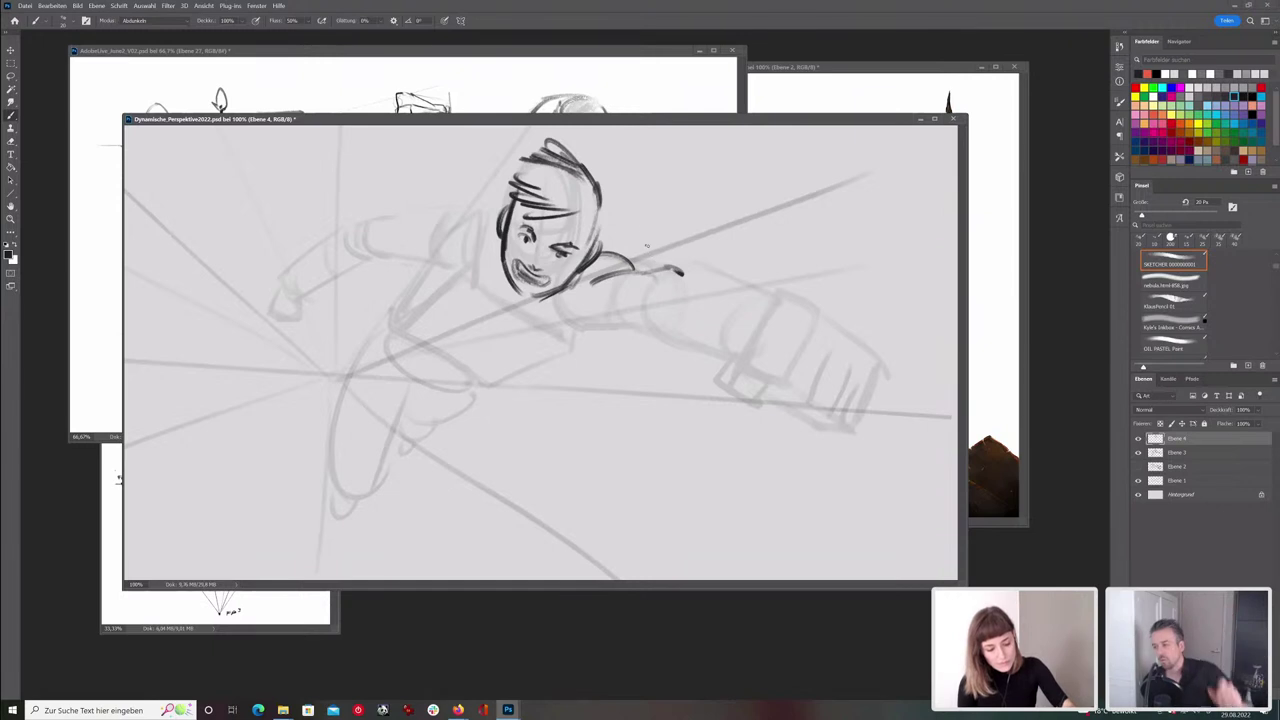
mouse_move(588, 326)
mouse_down()
mouse_move(645, 324)
mouse_move(552, 330)
mouse_move(480, 360)
mouse_up()
mouse_move(430, 325)
mouse_down()
mouse_move(509, 349)
mouse_move(630, 330)
mouse_move(462, 358)
mouse_up()
drag(542, 343, 458, 357)
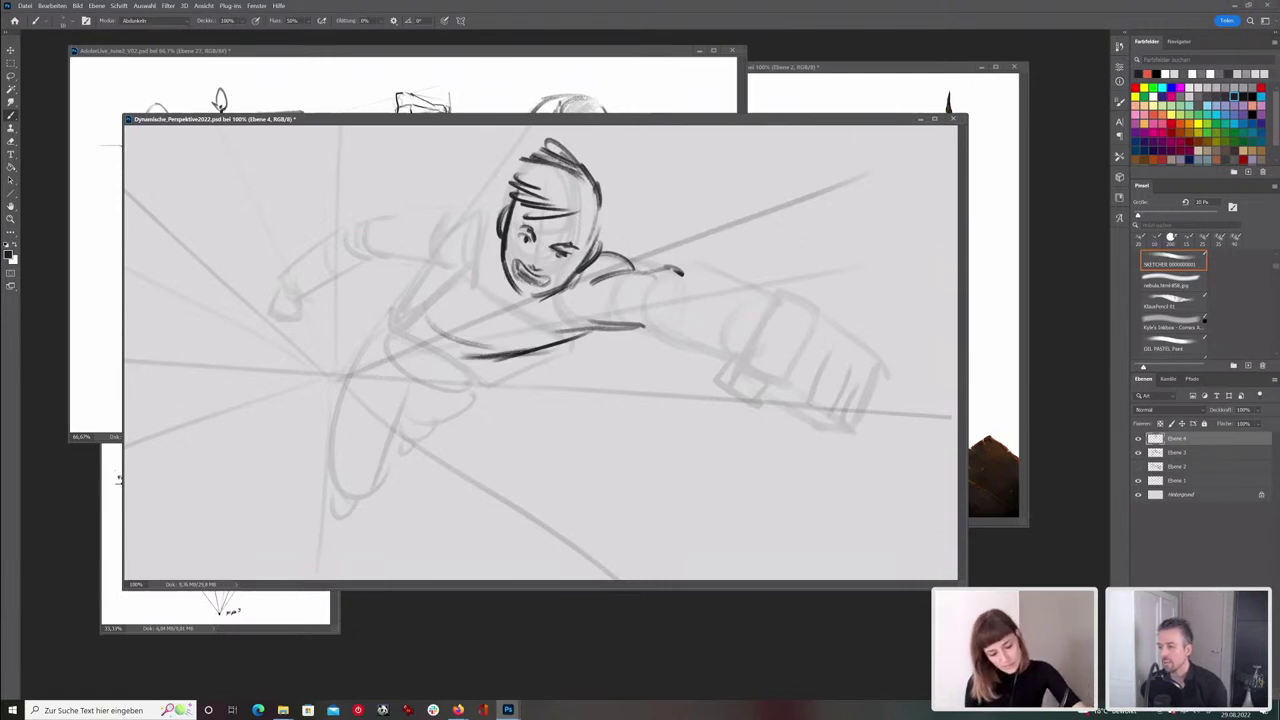
- Draw the neck and collar lines below the chin, and undo the diagonal line across the chest
drag(536, 292, 481, 309)
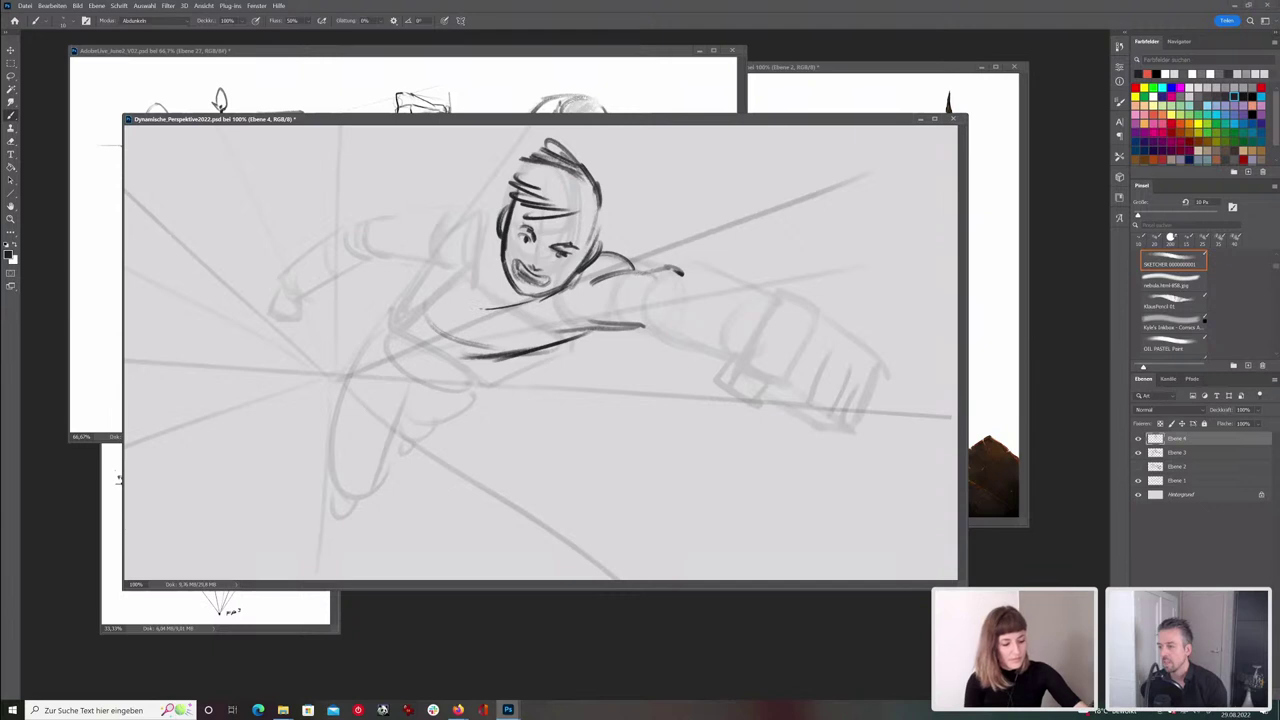
drag(494, 254, 477, 312)
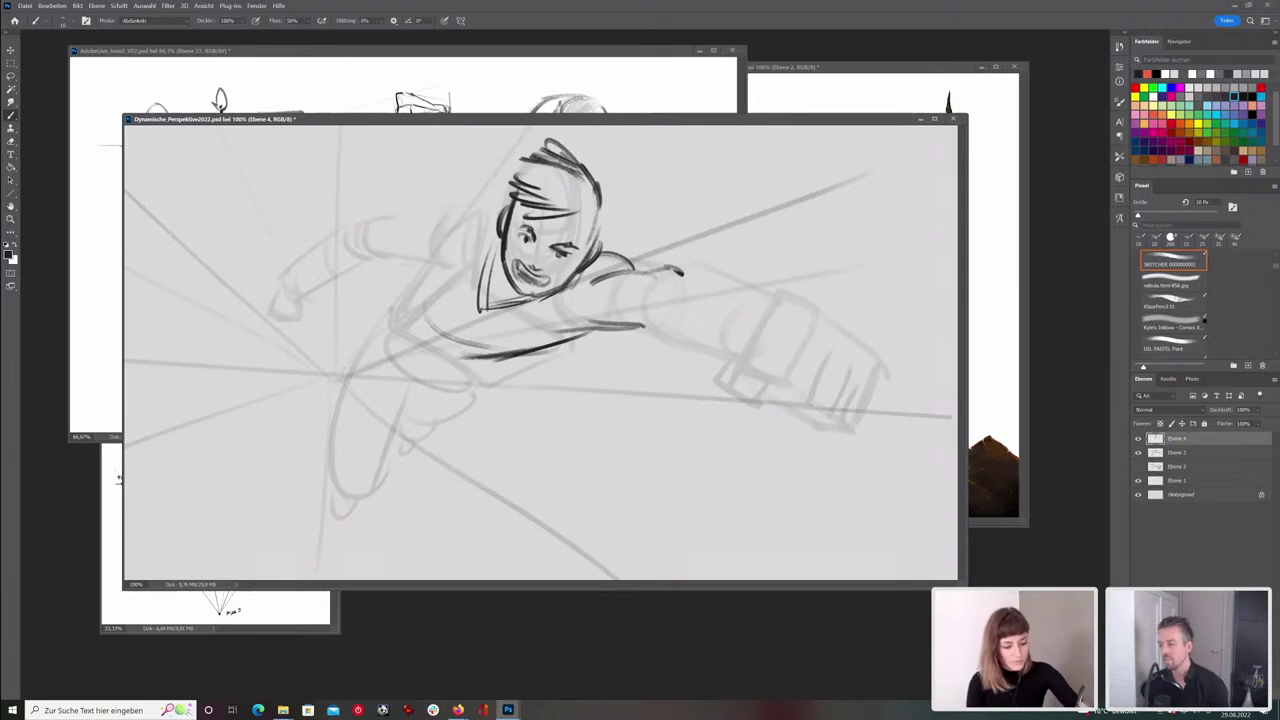
drag(522, 290, 458, 345)
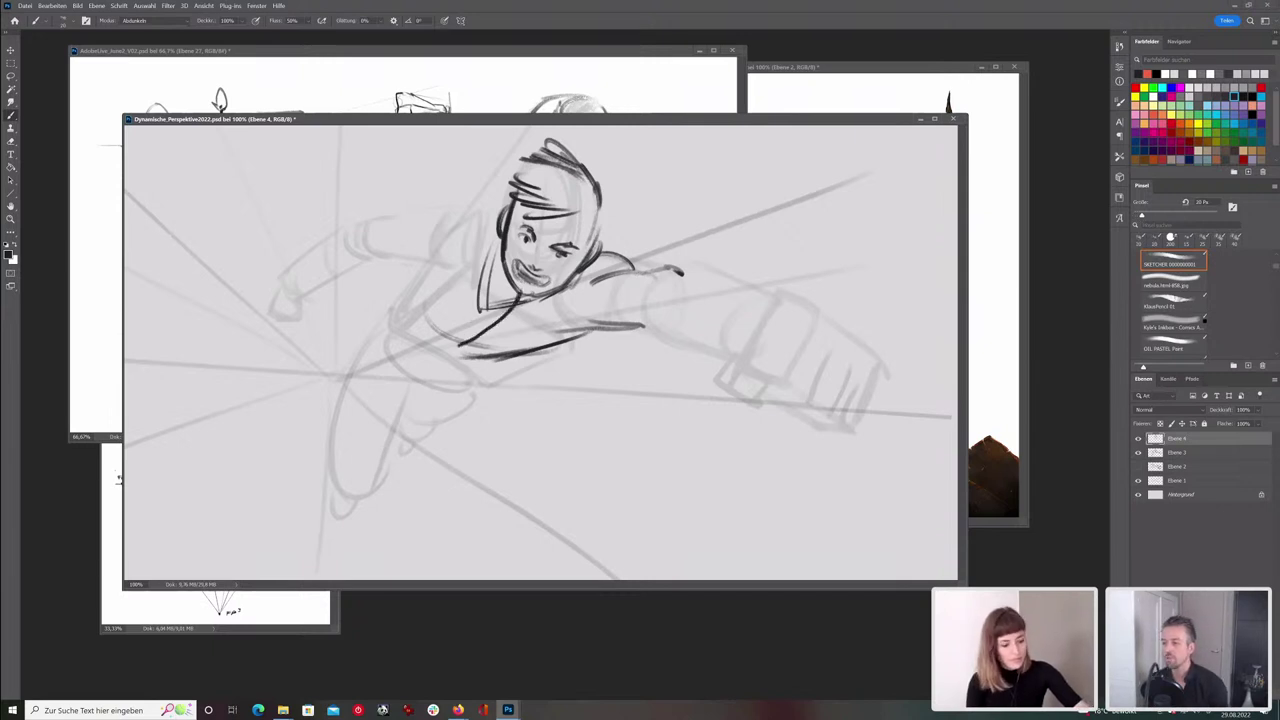
key(ctrl+z)
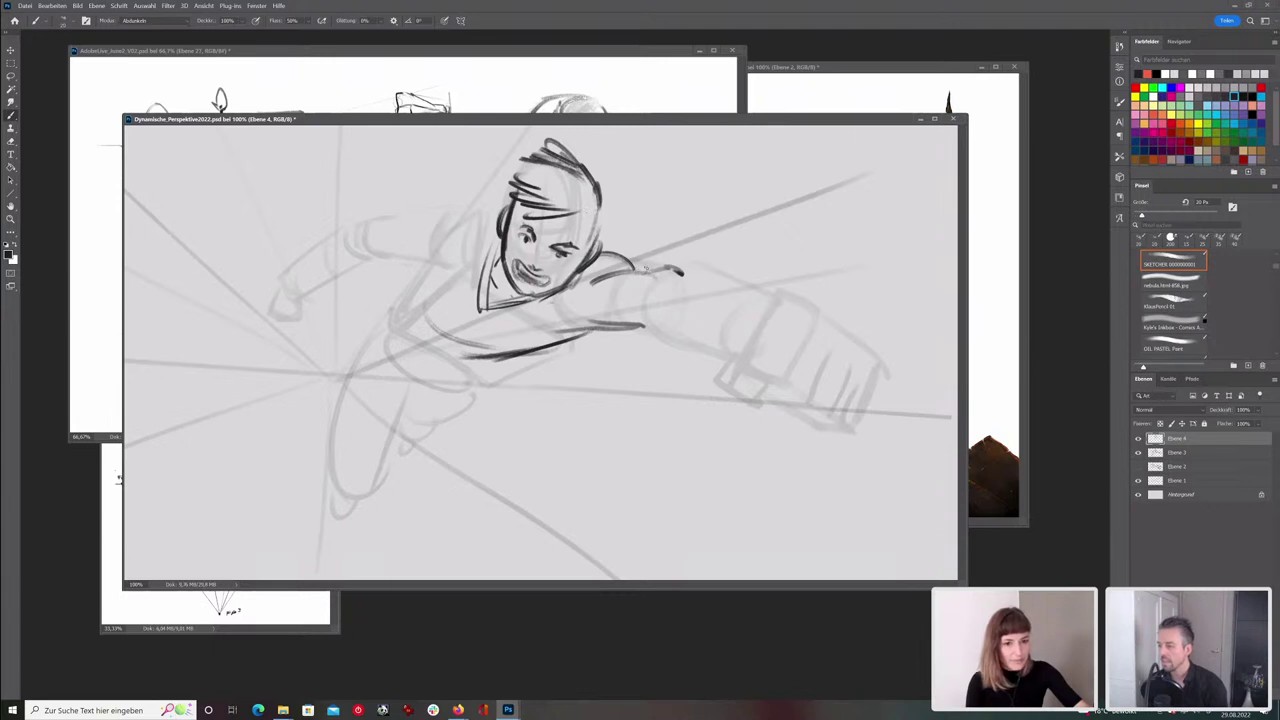
- Draw the curved sleeve edge around the front upper arm and a round emblem with a diagonal strap line on the chest
mouse_move(642, 275)
mouse_down()
mouse_move(607, 349)
mouse_move(643, 332)
mouse_move(537, 335)
mouse_up()
key(bracketleft)
key(bracketleft)
drag(553, 292, 461, 339)
mouse_move(577, 337)
mouse_down()
mouse_move(492, 358)
mouse_move(470, 316)
mouse_up()
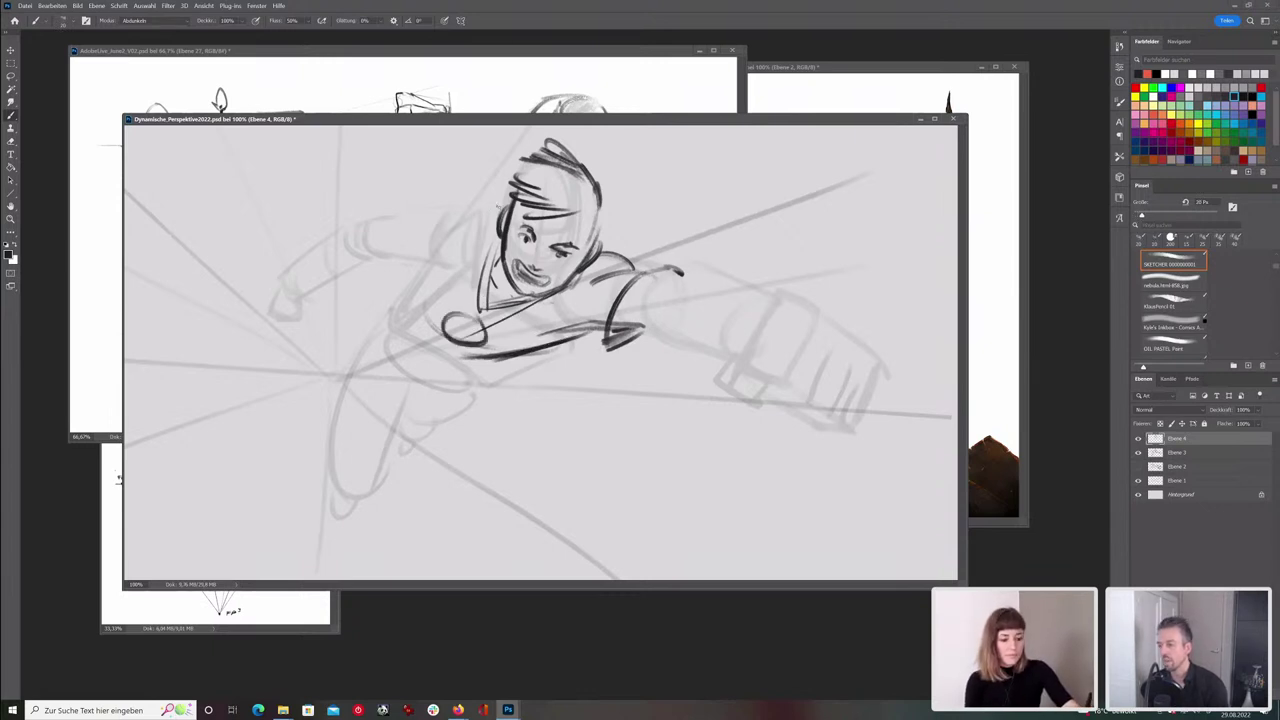
- Outline the rear shoulder up to the neck and add a second band line along the front sleeve
mouse_move(500, 207)
mouse_down()
mouse_move(452, 183)
mouse_move(411, 226)
mouse_move(429, 275)
mouse_up()
drag(448, 189, 427, 272)
mouse_move(628, 276)
mouse_down()
mouse_move(598, 340)
mouse_move(556, 343)
mouse_up()
drag(426, 258, 429, 285)
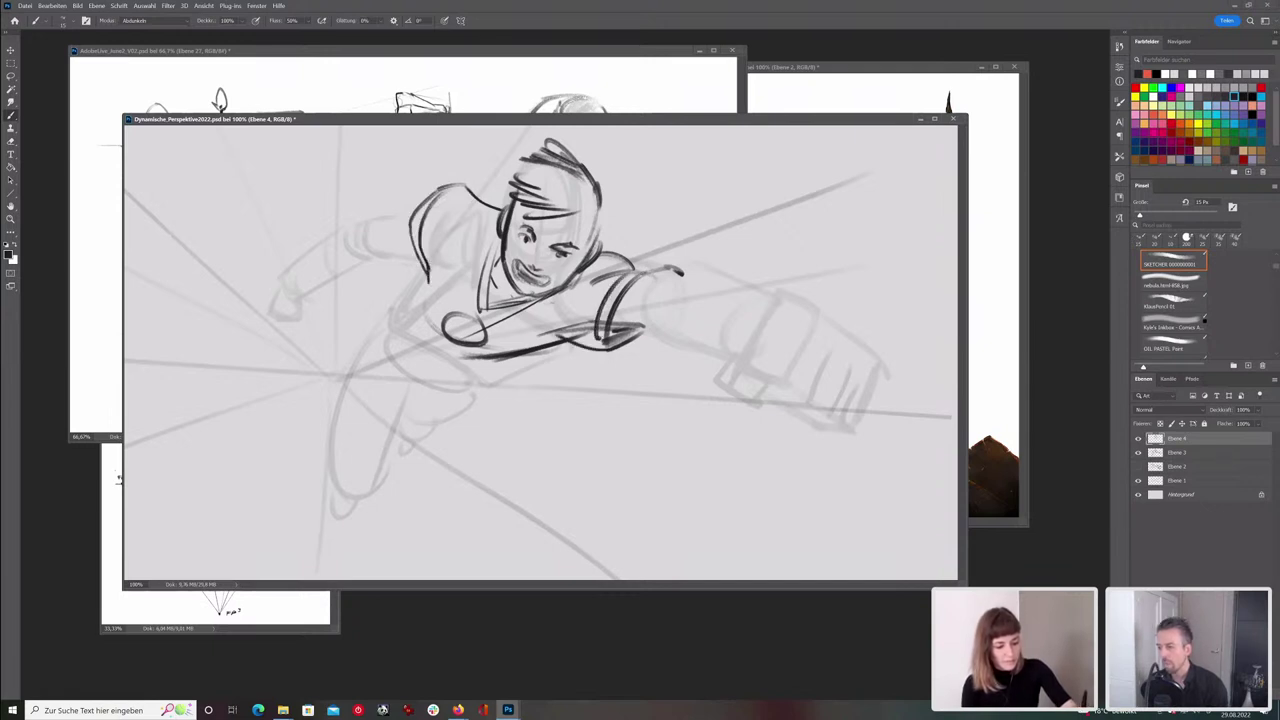
- Outline the upper and lower contours of the outstretched front arm toward the fist with a 25 px brush
mouse_move(636, 274)
mouse_down()
mouse_move(664, 263)
mouse_move(717, 284)
mouse_up()
key(bracketright)
key(bracketright)
drag(620, 324, 698, 350)
drag(718, 282, 748, 306)
drag(692, 342, 722, 353)
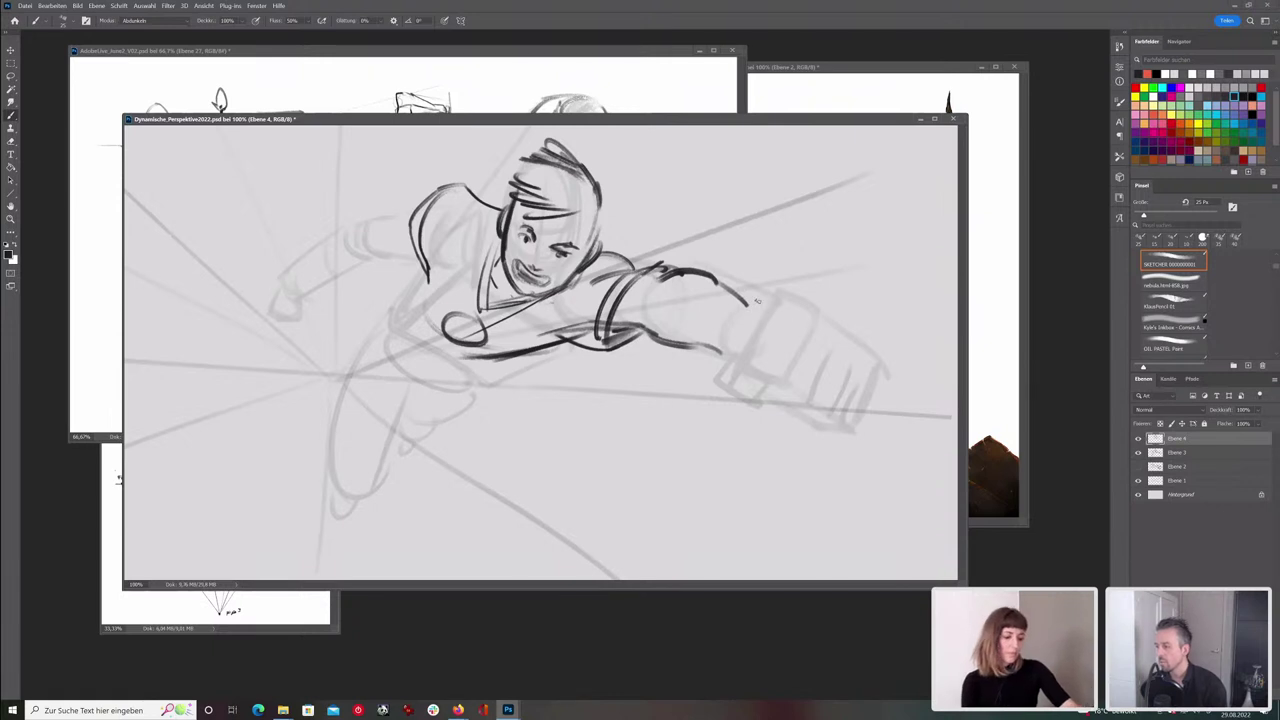
drag(728, 290, 767, 316)
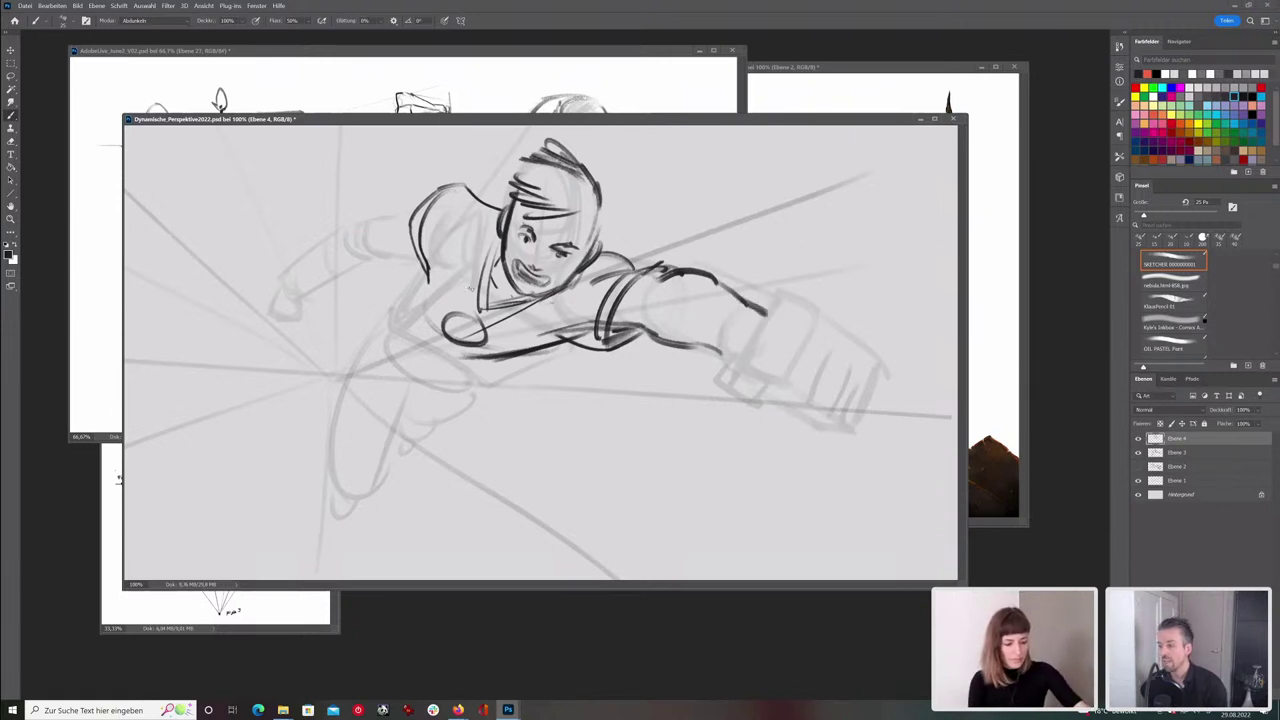
- Outline the torso's side, the waist and the large foreshortened leg with a 15 px brush
key(bracketleft)
key(bracketleft)
drag(424, 264, 410, 320)
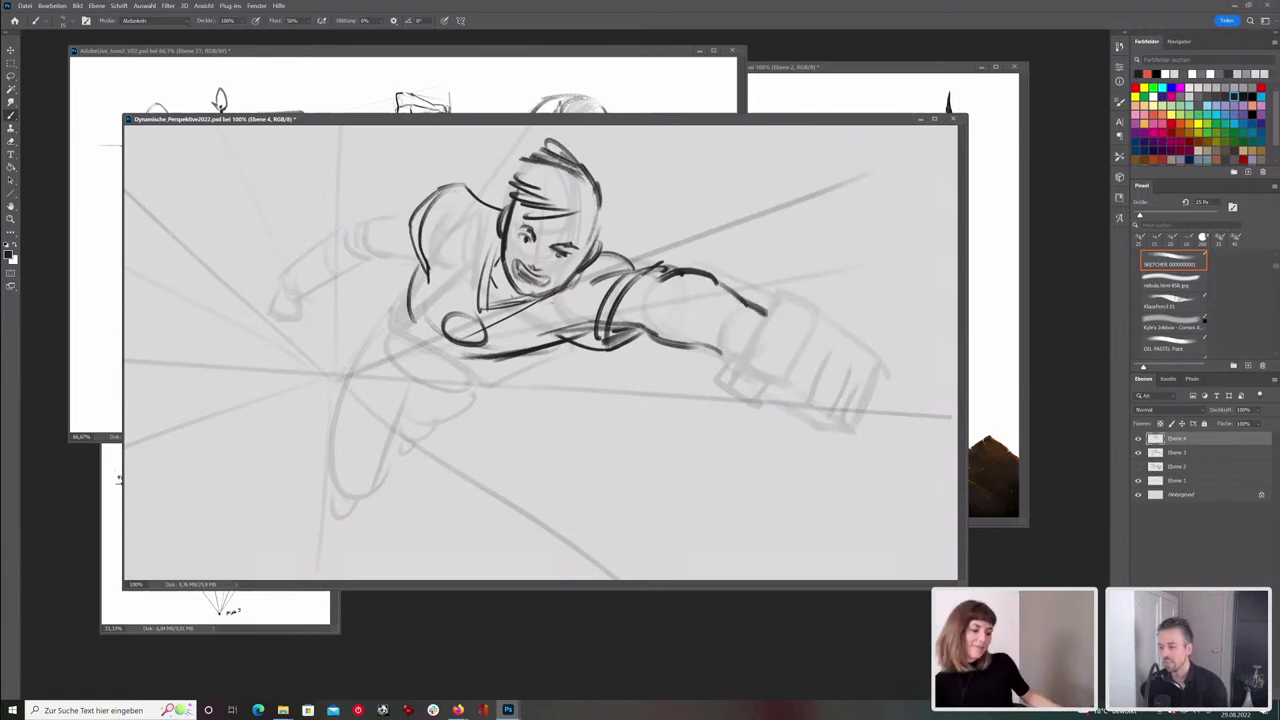
mouse_move(492, 359)
mouse_down()
mouse_move(439, 356)
mouse_move(391, 317)
mouse_up()
mouse_move(421, 265)
mouse_down()
mouse_move(384, 305)
mouse_move(410, 342)
mouse_move(460, 360)
mouse_up()
mouse_move(390, 326)
mouse_down()
mouse_move(455, 364)
mouse_move(496, 360)
mouse_move(455, 380)
mouse_move(471, 372)
mouse_move(464, 406)
mouse_move(398, 390)
mouse_move(328, 412)
mouse_move(362, 489)
mouse_up()
drag(402, 394, 374, 488)
click(586, 50)
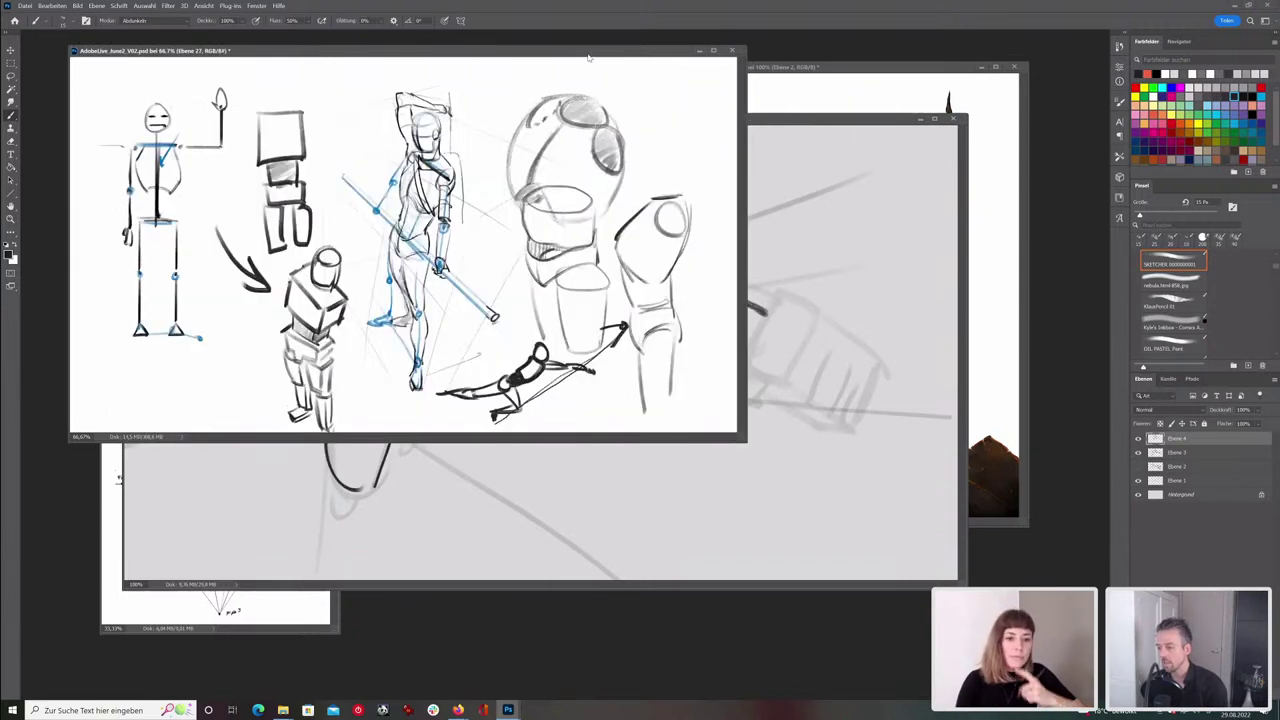
mouse_move(546, 410)
mouse_down()
mouse_move(594, 411)
mouse_move(552, 403)
mouse_up()
key(ctrl+z)
key(ctrl+z)
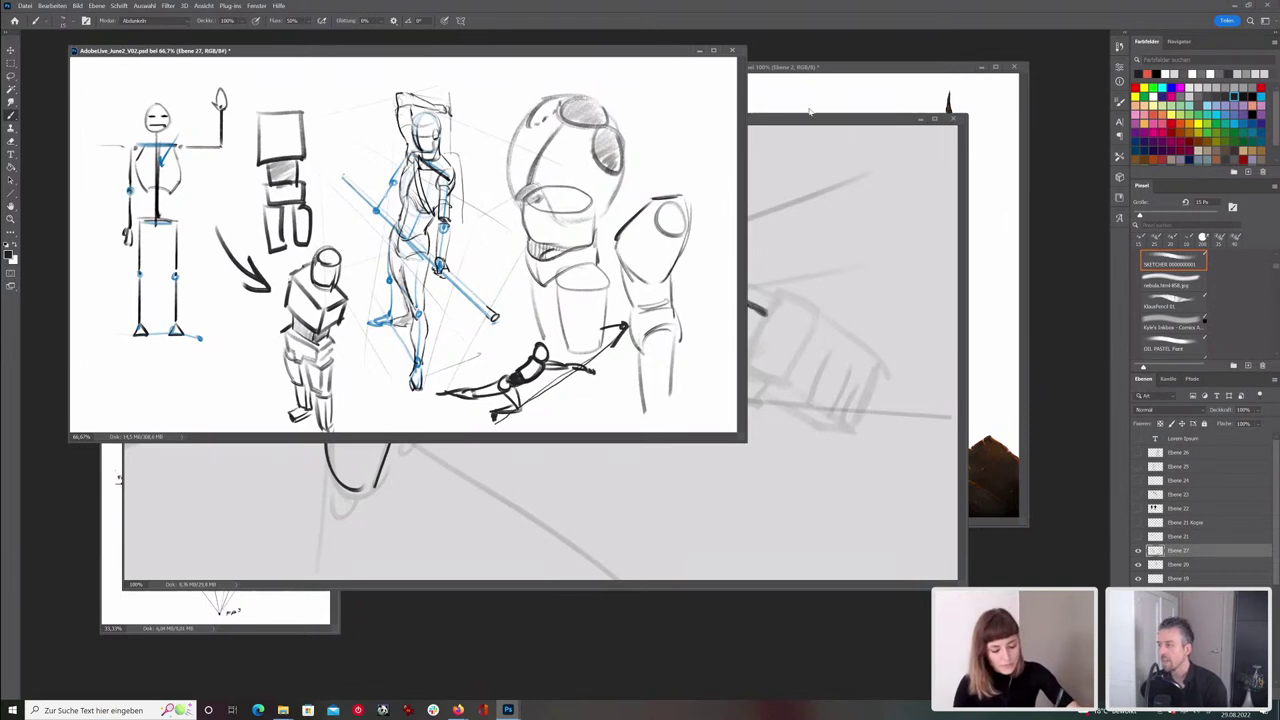
click(806, 120)
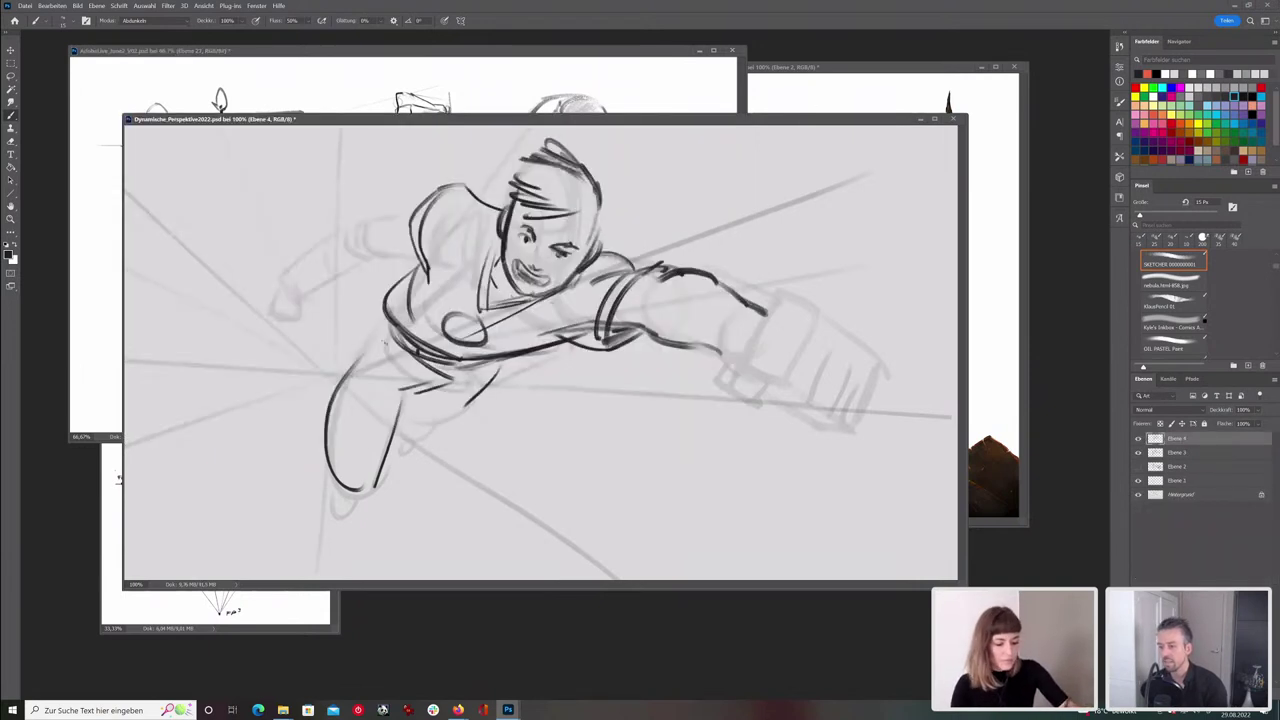
- Undo the last lower-leg strokes and redraw the large leg with a curved shorts hem and both side contours using a 15 px brush
key(ctrl+z)
key(ctrl+z)
key(ctrl+z)
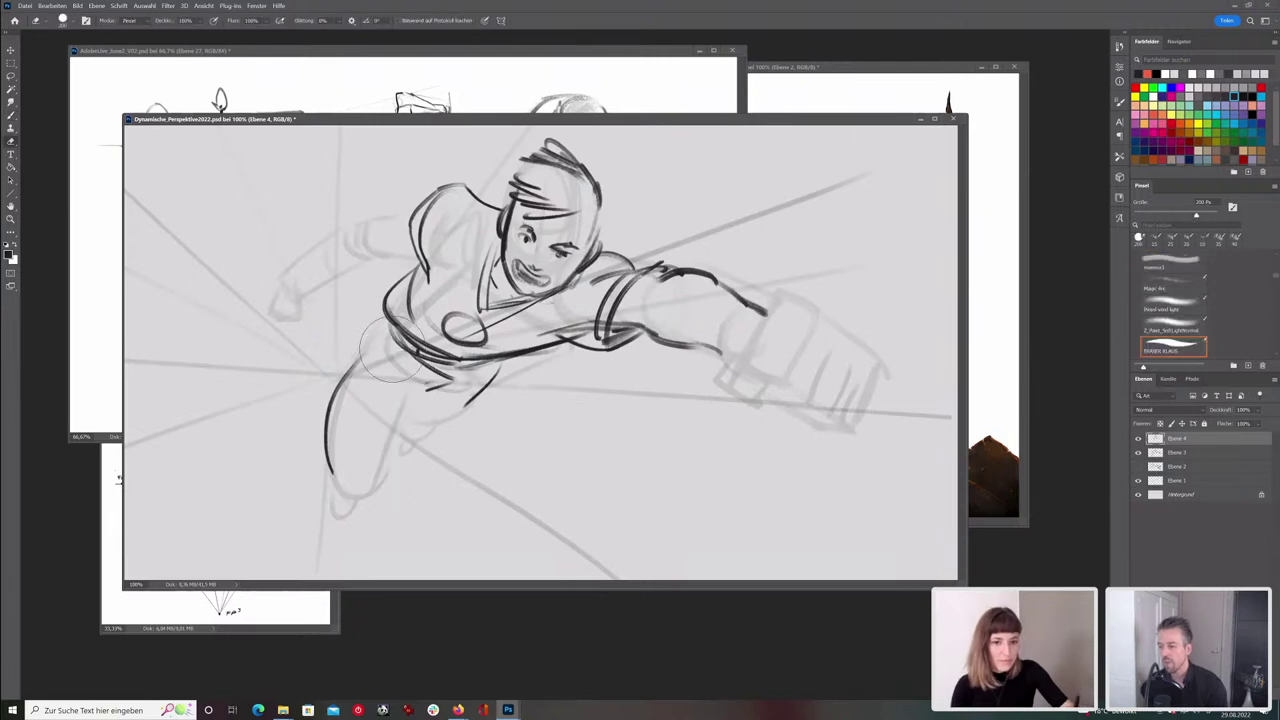
drag(356, 378, 391, 398)
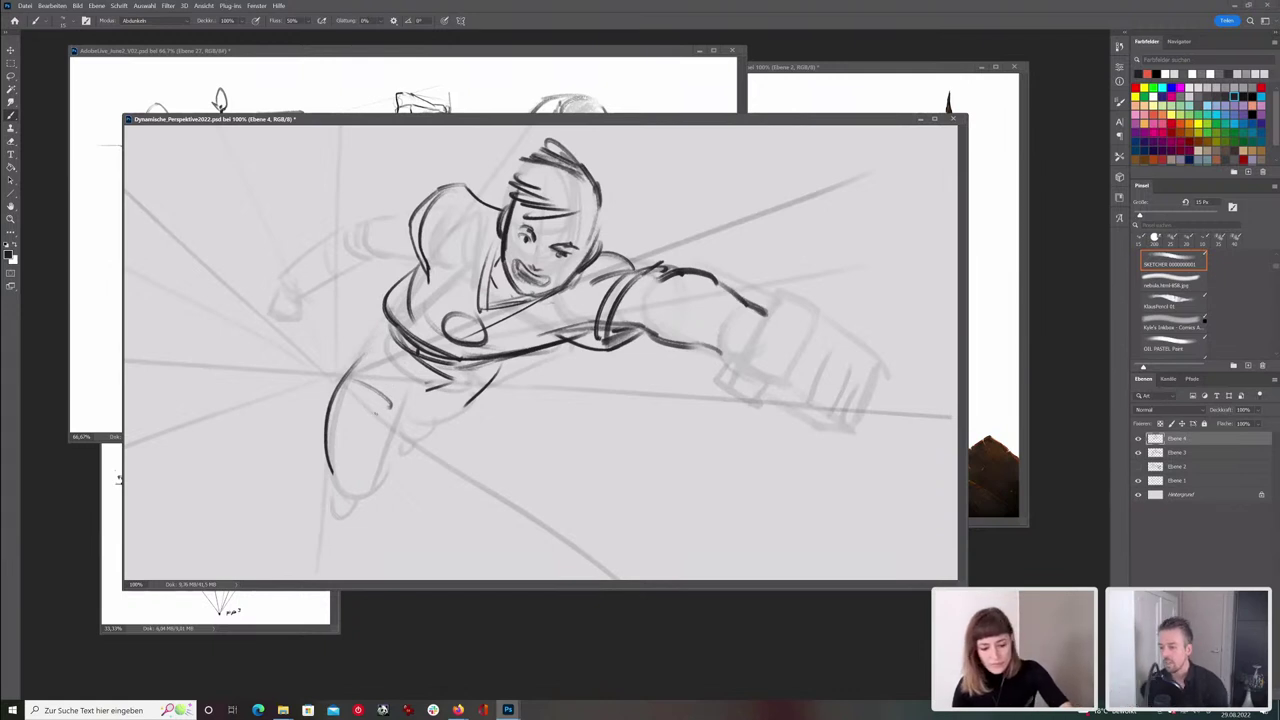
mouse_move(386, 330)
mouse_down()
mouse_move(340, 378)
mouse_move(408, 396)
mouse_move(333, 375)
mouse_up()
drag(400, 406, 366, 490)
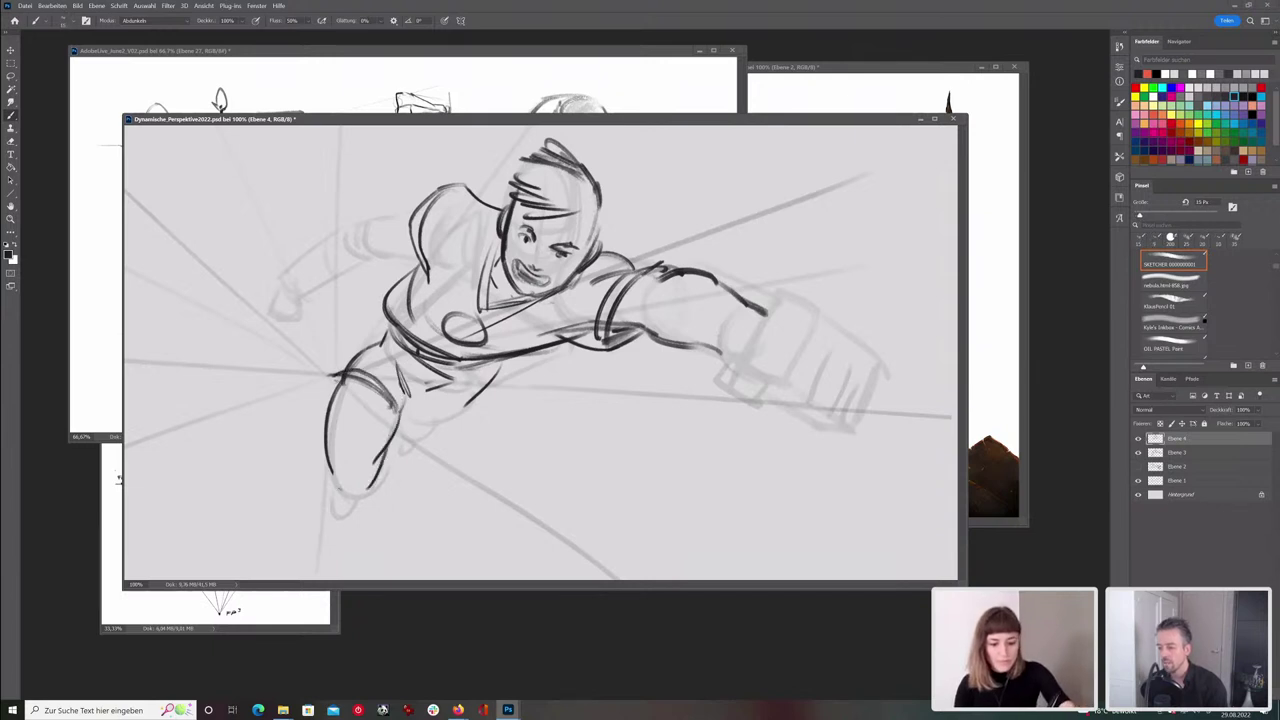
- Round off the knee of the large leg with short shading strokes and draw the small dark shoe below it
mouse_move(332, 446)
mouse_down()
mouse_move(328, 486)
mouse_move(356, 496)
mouse_up()
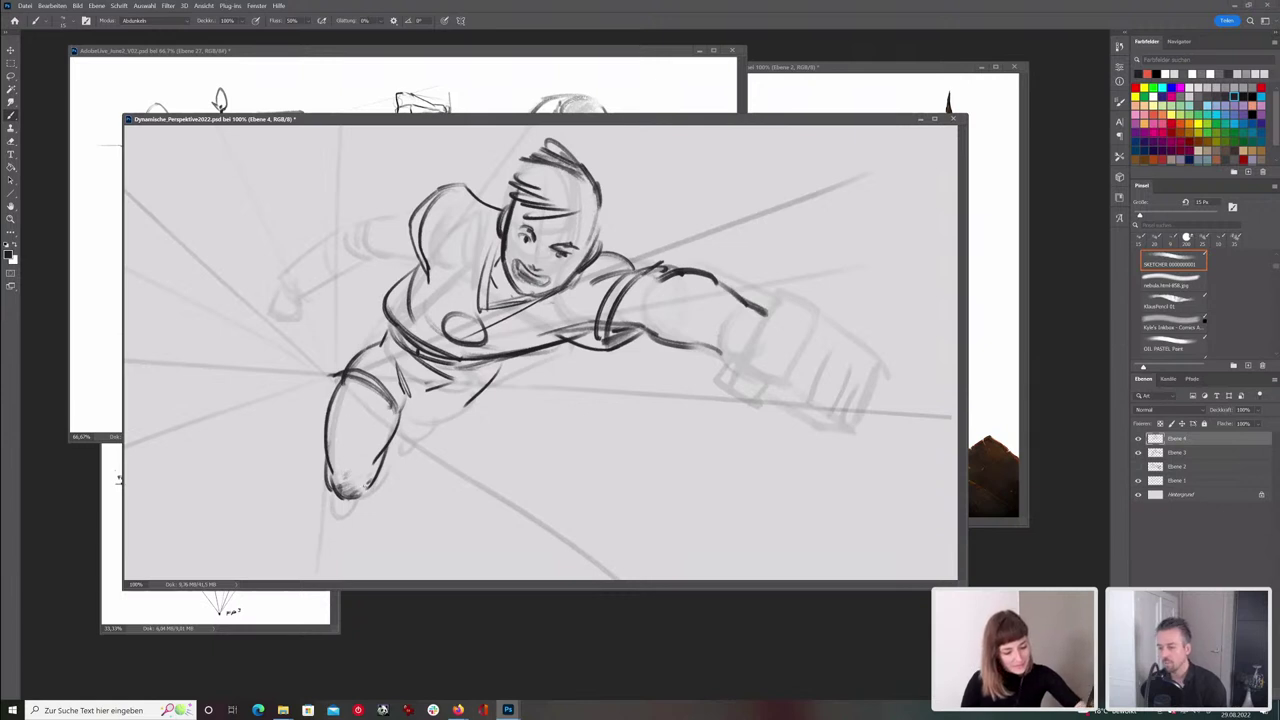
mouse_move(330, 492)
mouse_down()
mouse_move(332, 522)
mouse_move(350, 511)
mouse_move(340, 529)
mouse_up()
drag(334, 516, 351, 527)
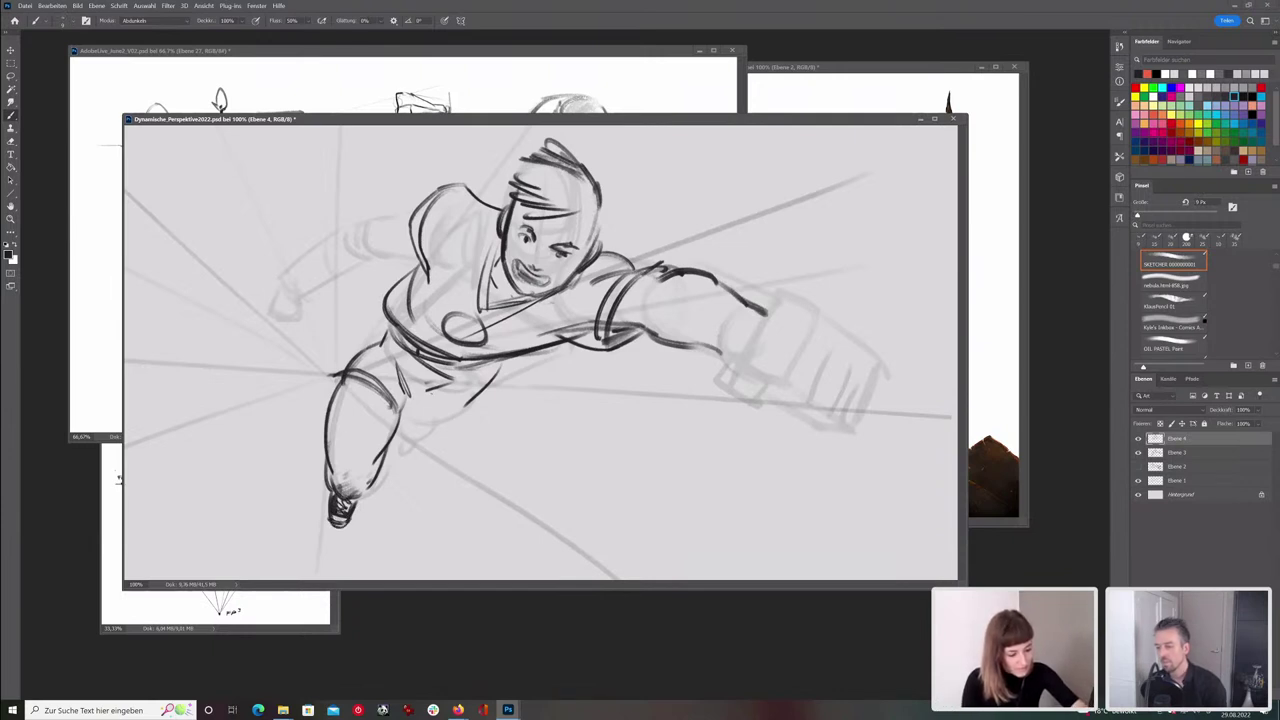
- Draw the second leg's shorts hem, the crotch folds and the outer thigh contour, erasing the surplus lines beside the hip
mouse_move(400, 405)
mouse_down()
mouse_move(395, 423)
mouse_move(468, 408)
mouse_move(504, 372)
mouse_up()
key(e)
key(b)
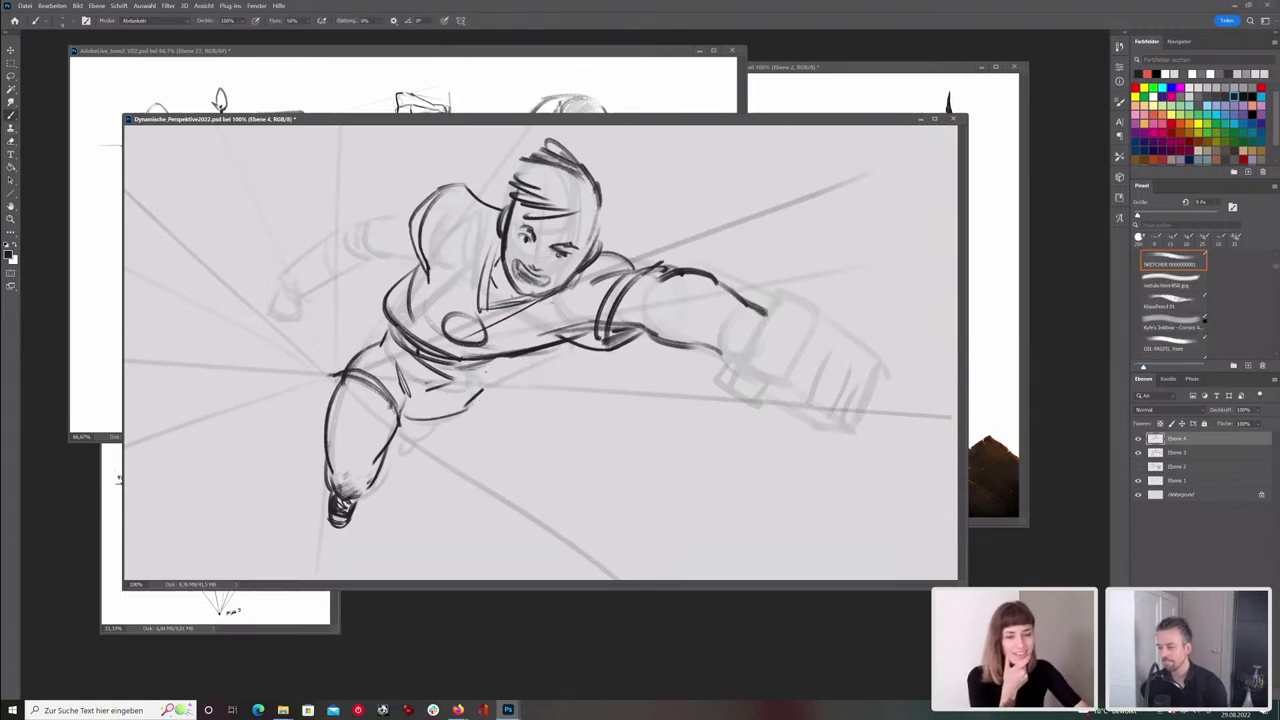
key(bracketright)
key(bracketright)
drag(421, 388, 405, 401)
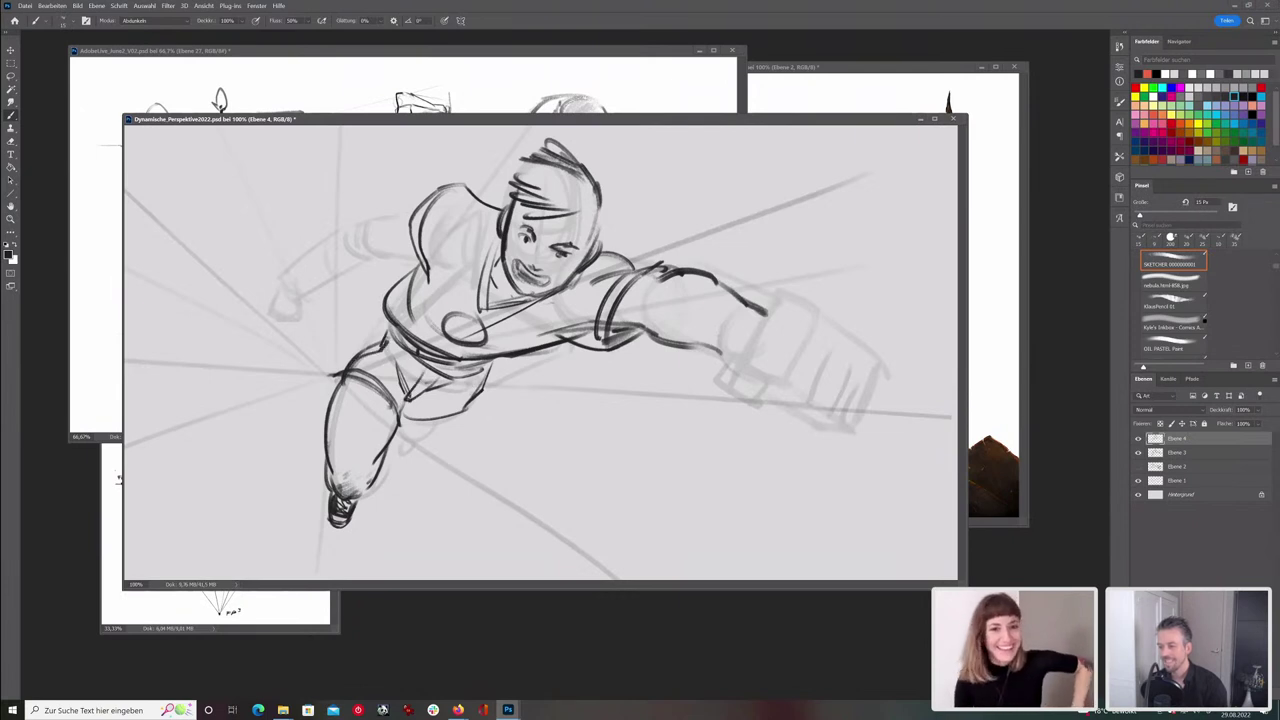
key(e)
mouse_move(491, 381)
mouse_down()
mouse_move(503, 377)
mouse_move(434, 446)
mouse_up()
key(b)
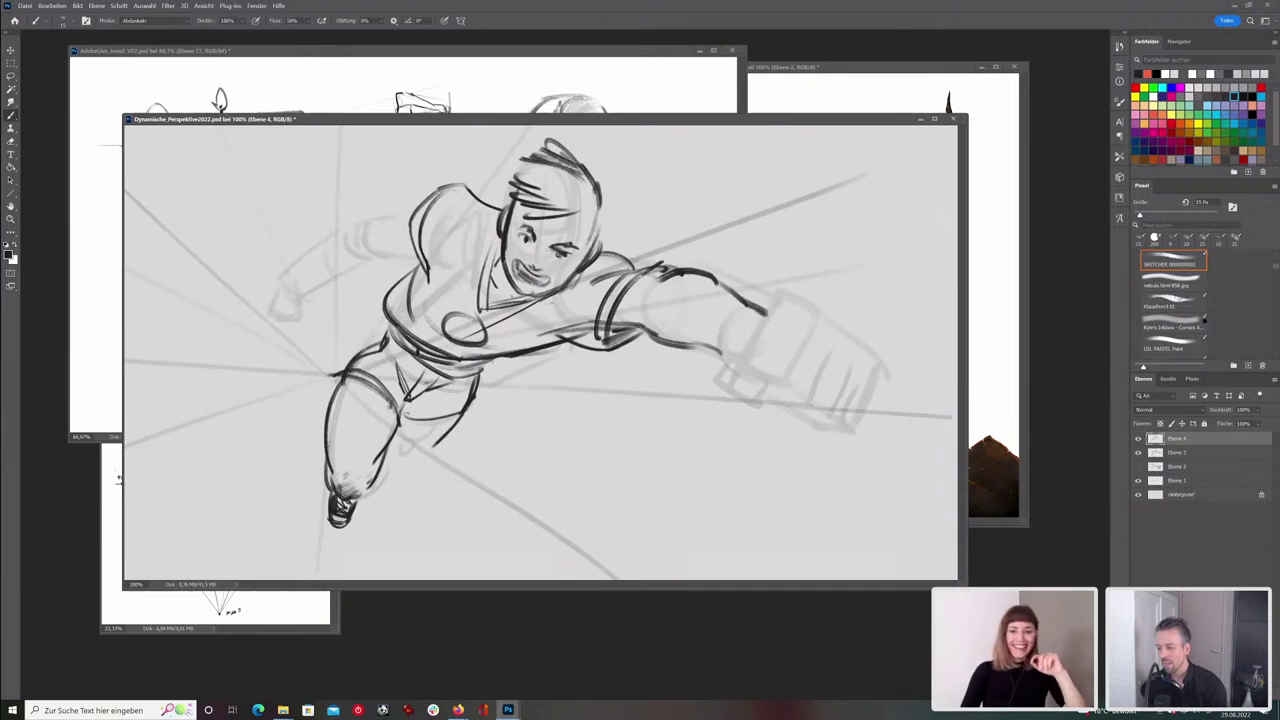
key(])
mouse_move(895, 537)
mouse_down()
mouse_move(640, 505)
mouse_move(180, 580)
mouse_up()
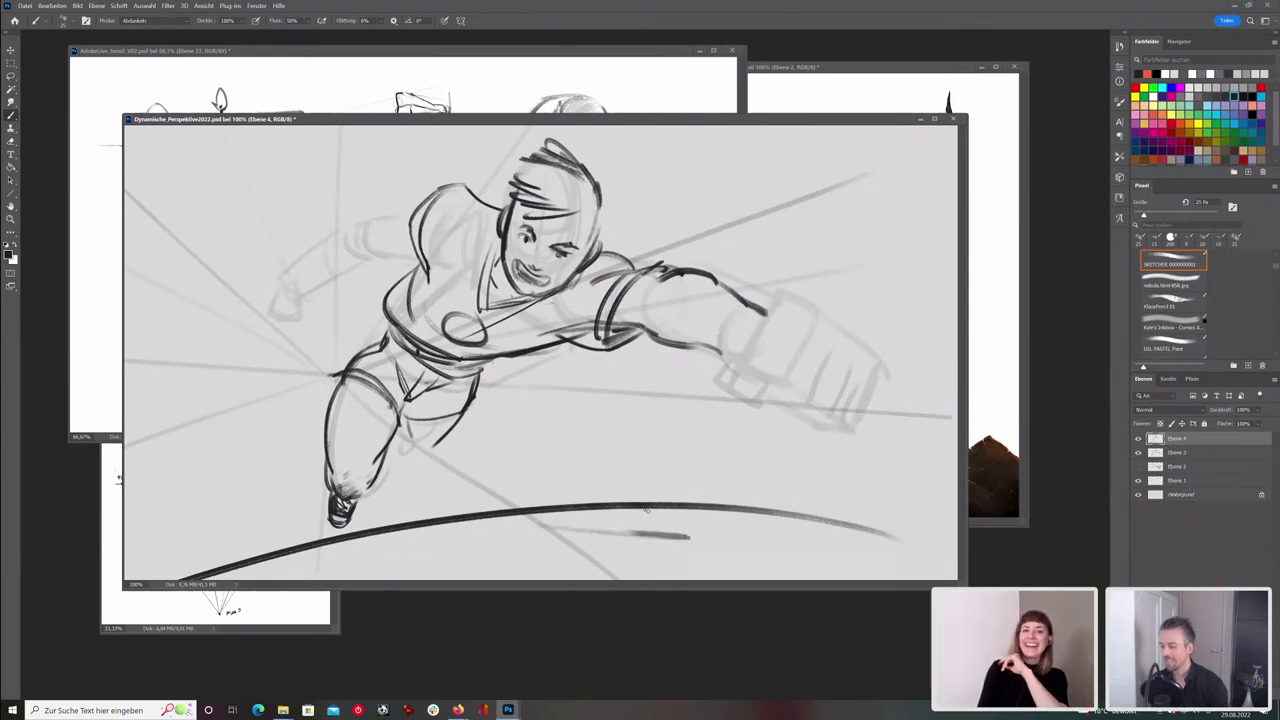
key(ctrl+z)
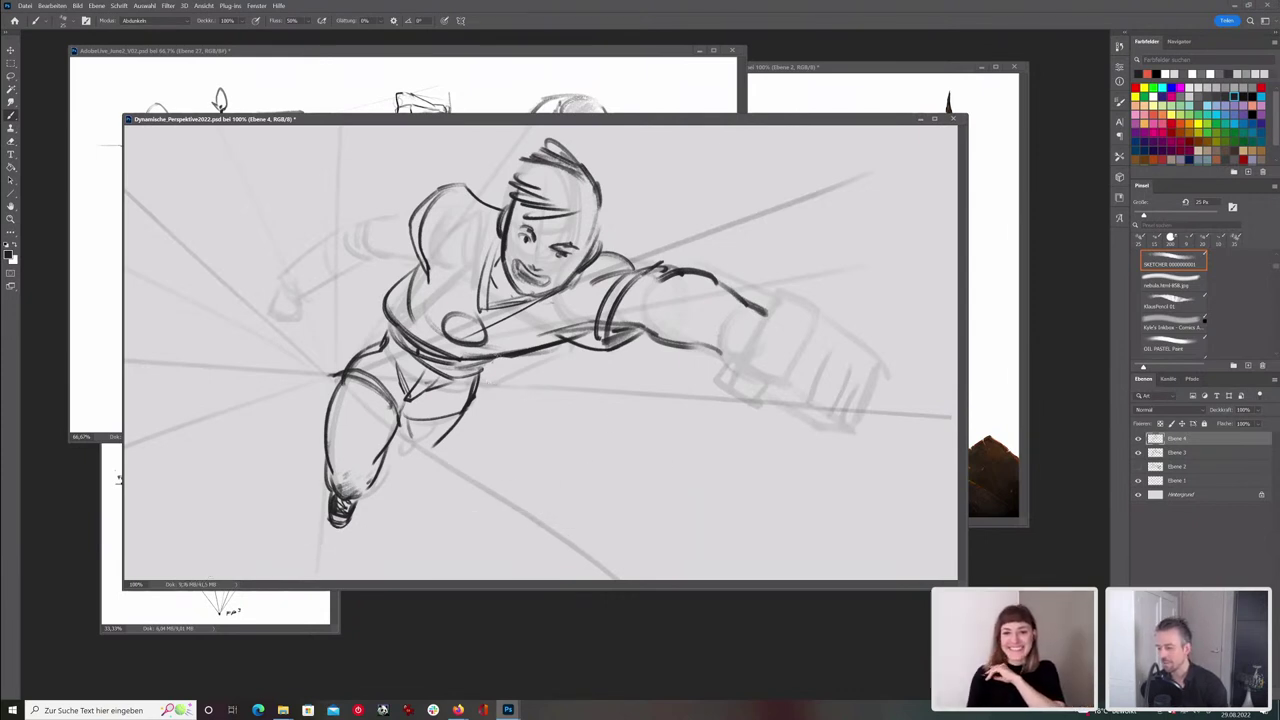
- Close the second leg at the knee and add its small foot with a 10 px brush
key(bracketleft)
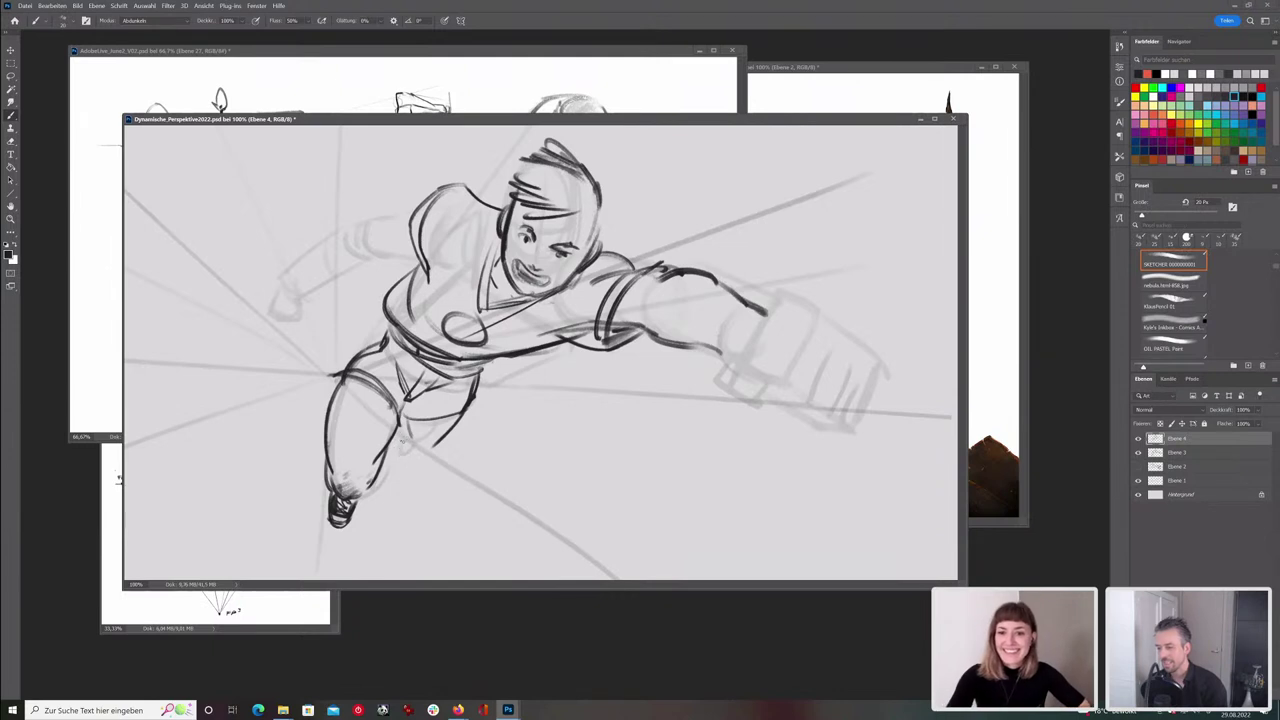
key(bracketleft)
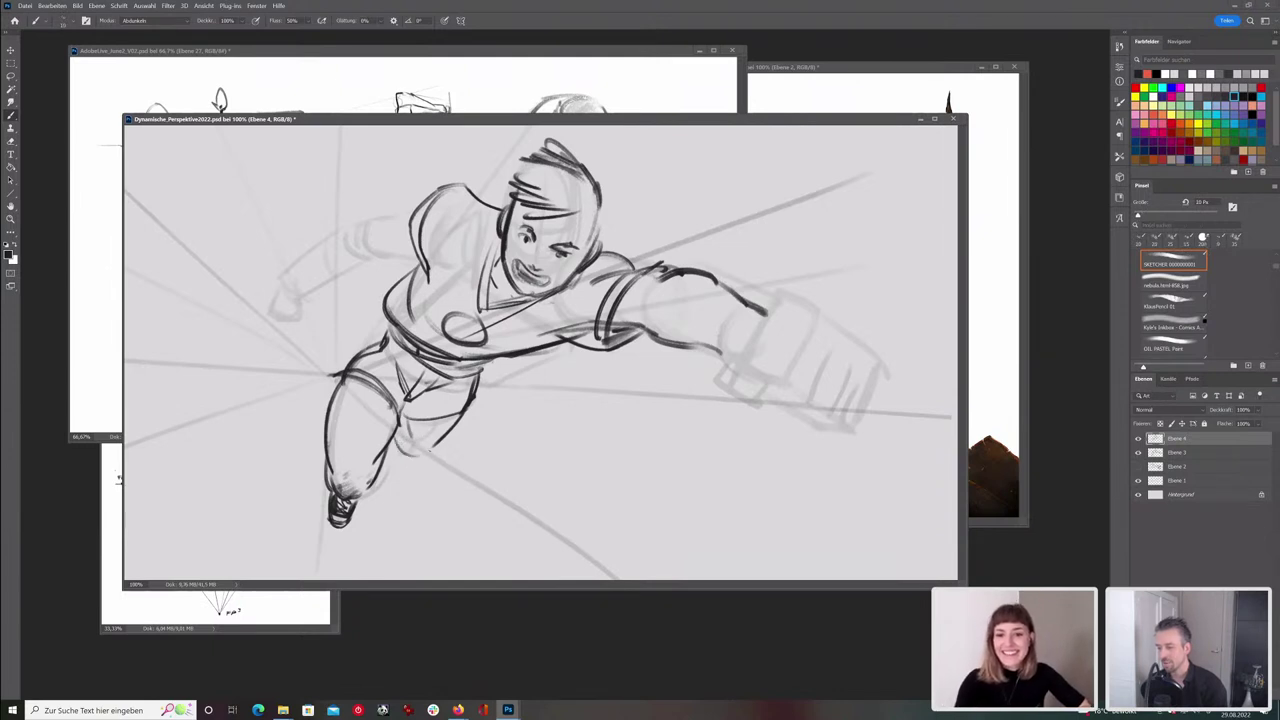
key(e)
key(b)
drag(399, 445, 436, 450)
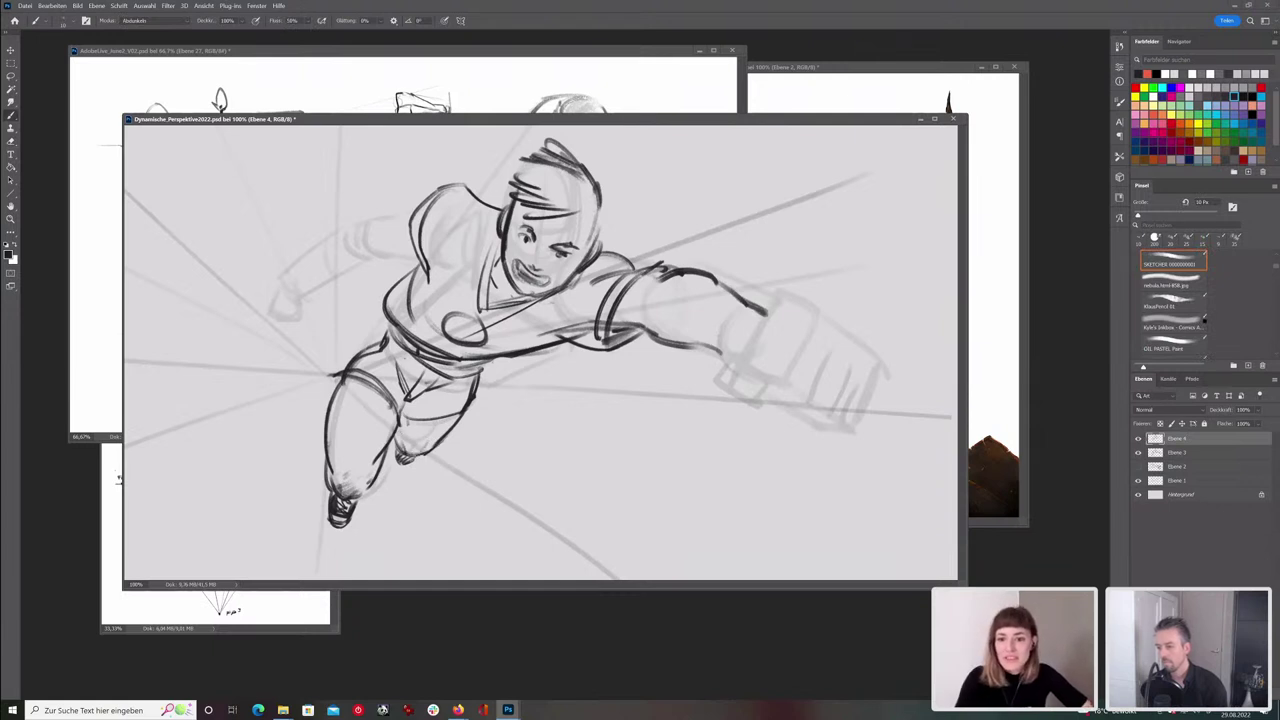
- Outline the rear arm's upper arm and forearm down to the wrist, undoing the strokes that miss
key(bracketright)
key(bracketright)
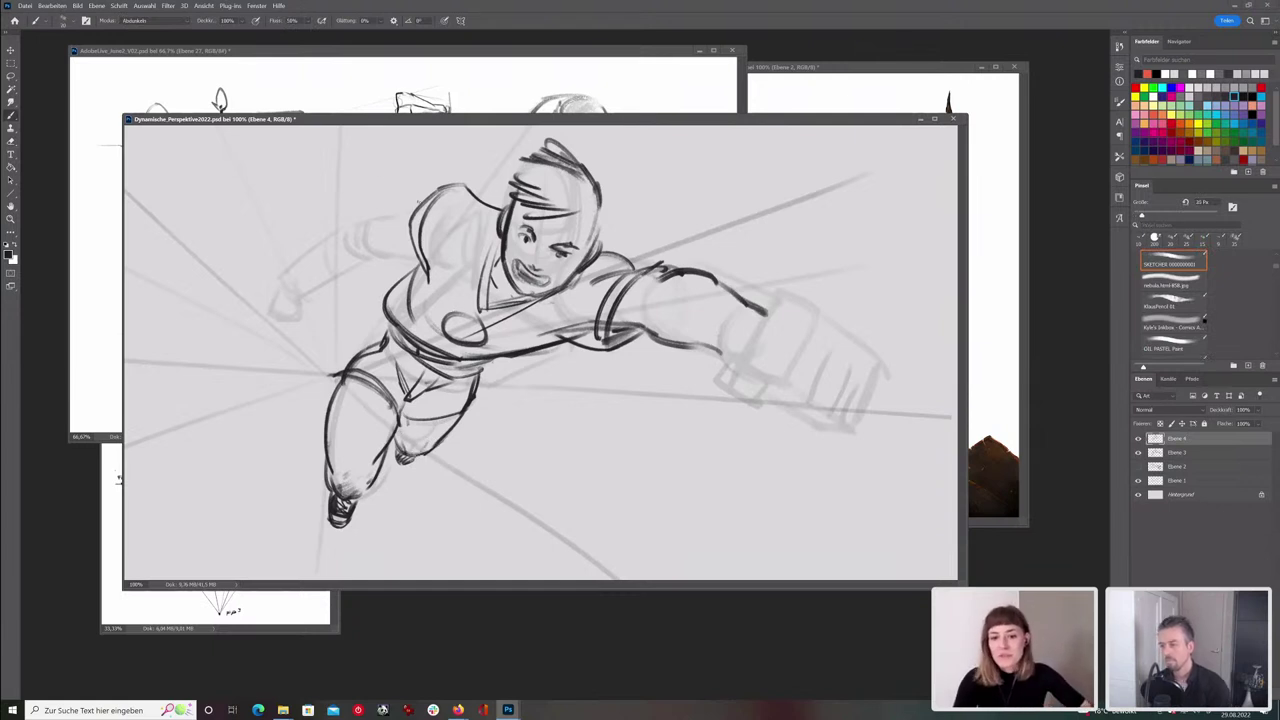
drag(418, 205, 354, 221)
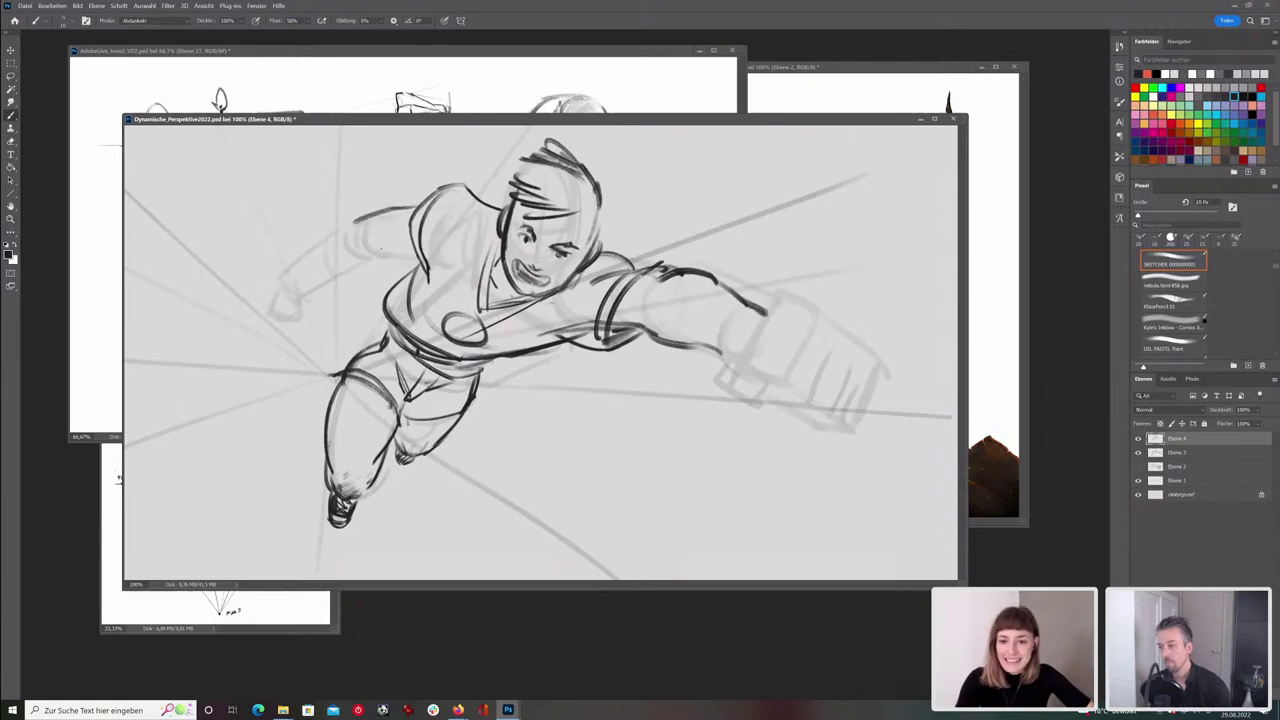
mouse_move(364, 217)
mouse_down()
mouse_move(296, 265)
mouse_move(309, 279)
mouse_move(370, 269)
mouse_move(317, 266)
mouse_move(279, 290)
mouse_up()
key(ctrl+z)
key(ctrl+z)
- Clean up the rear wrist with the eraser and draw the small rear fist with a 9 px brush
key([)
key([)
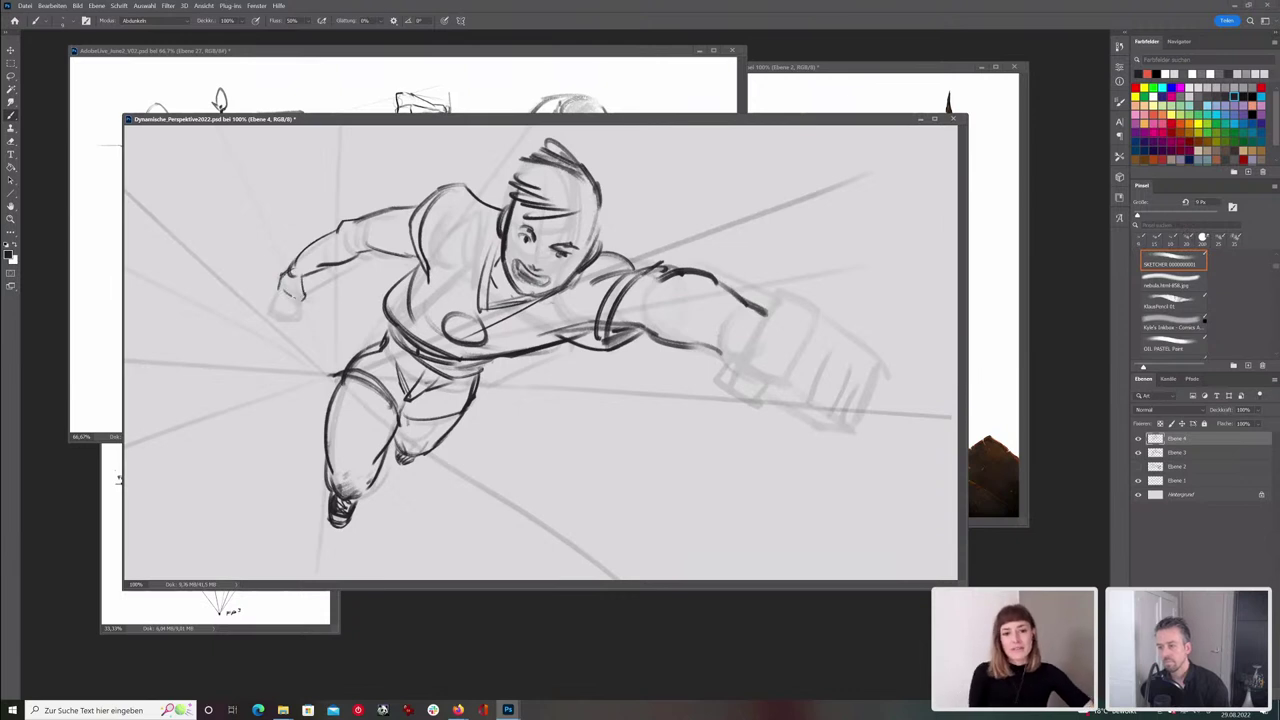
key(e)
drag(300, 258, 306, 265)
key(b)
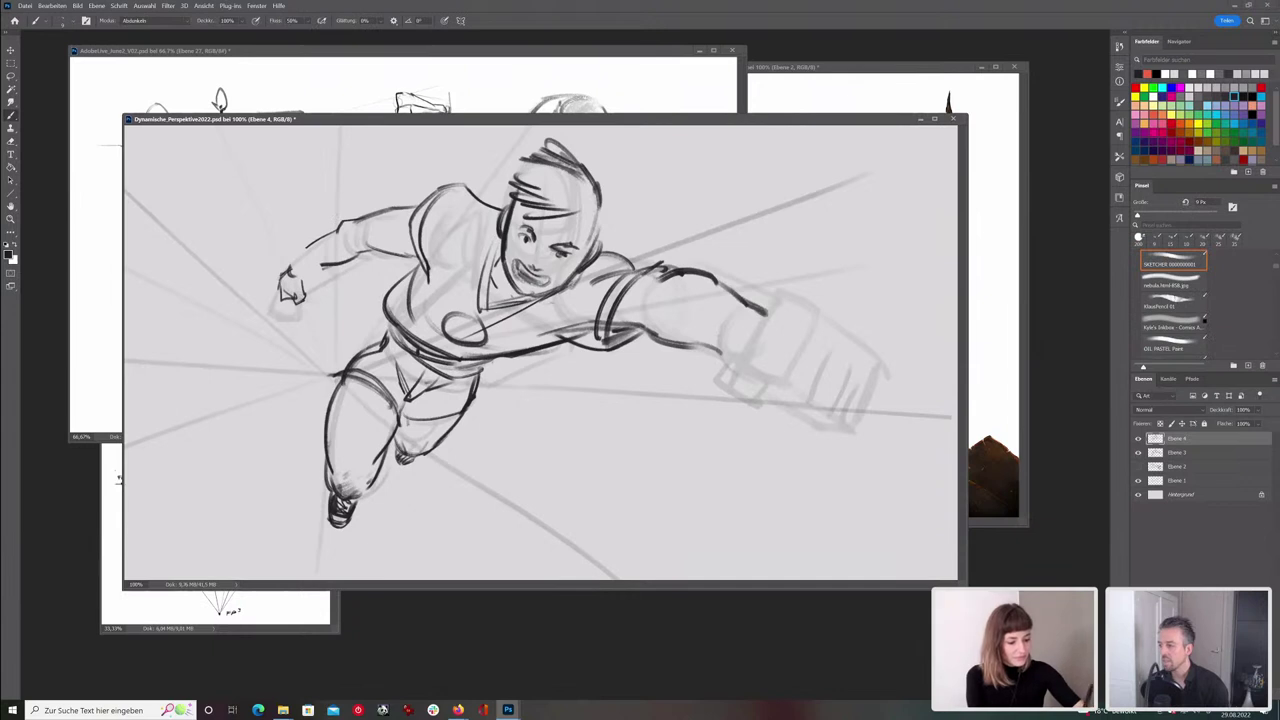
- Sketch a small explanatory cylinder above the outstretched arm and erase it
mouse_move(786, 178)
mouse_down()
mouse_move(815, 158)
mouse_move(818, 186)
mouse_move(748, 184)
mouse_move(750, 216)
mouse_up()
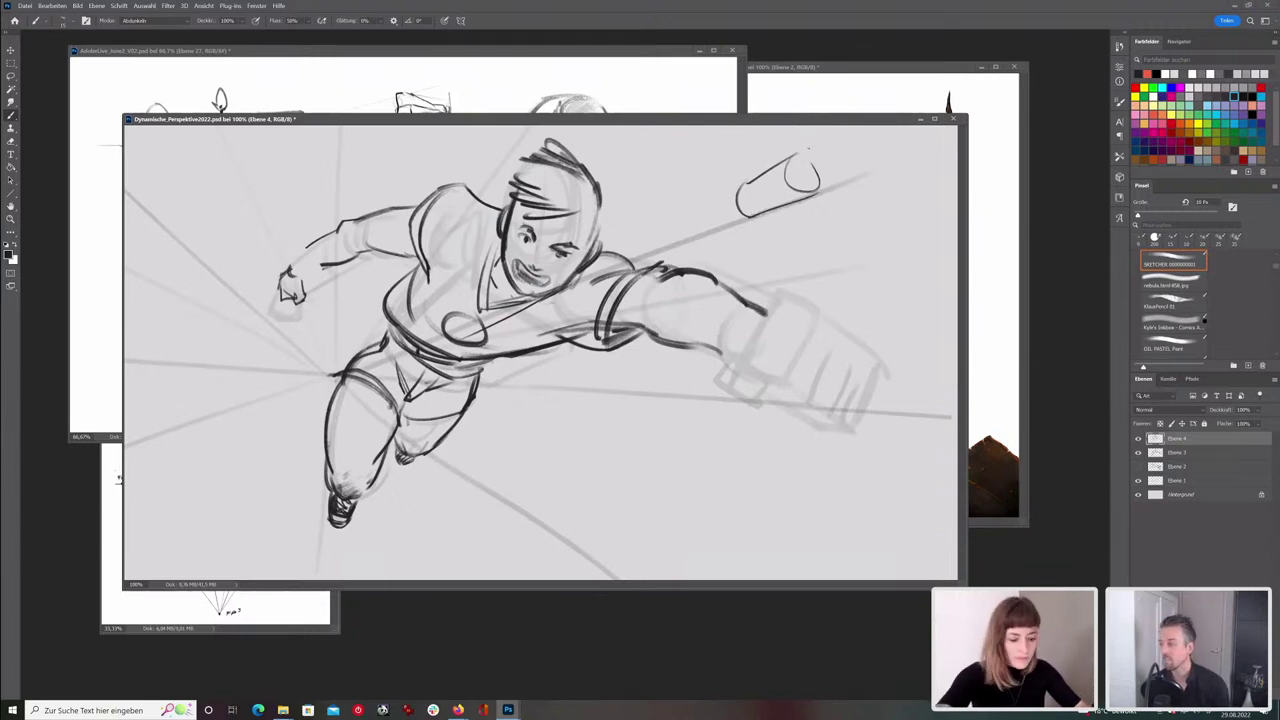
mouse_move(792, 158)
mouse_down()
mouse_move(759, 215)
mouse_move(835, 240)
mouse_move(914, 208)
mouse_move(911, 246)
mouse_up()
mouse_move(908, 238)
mouse_down()
mouse_move(836, 236)
mouse_move(892, 240)
mouse_move(714, 200)
mouse_up()
key(e)
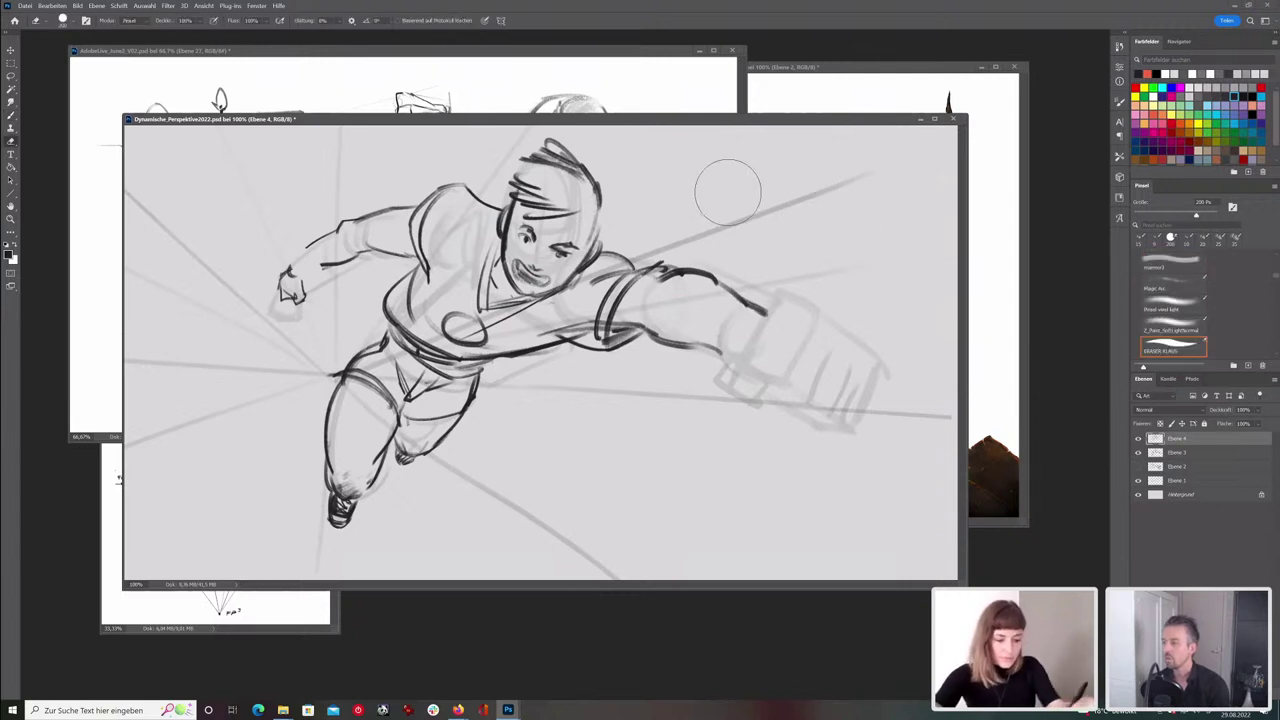
key(b)
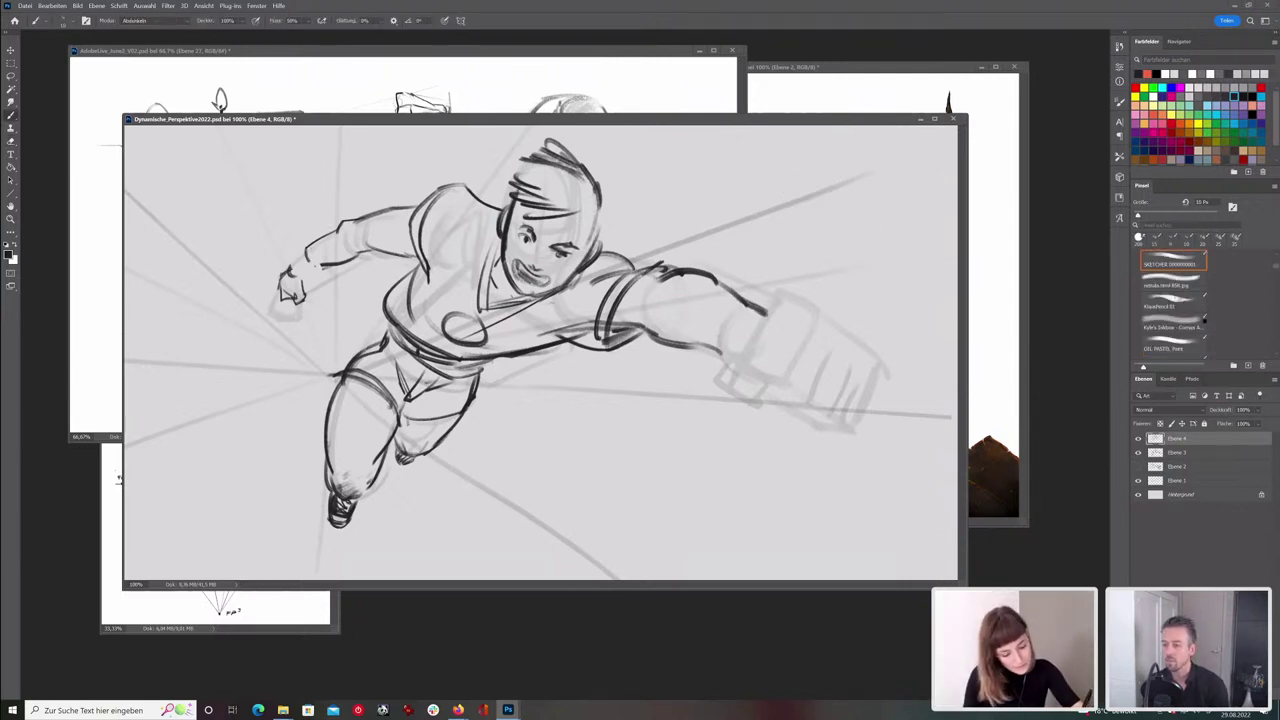
- Draw a curved wristband on the rear forearm and sketch a small explanatory cylinder above it
key(bracketleft)
mouse_move(292, 274)
mouse_down()
mouse_move(315, 260)
mouse_move(292, 270)
mouse_up()
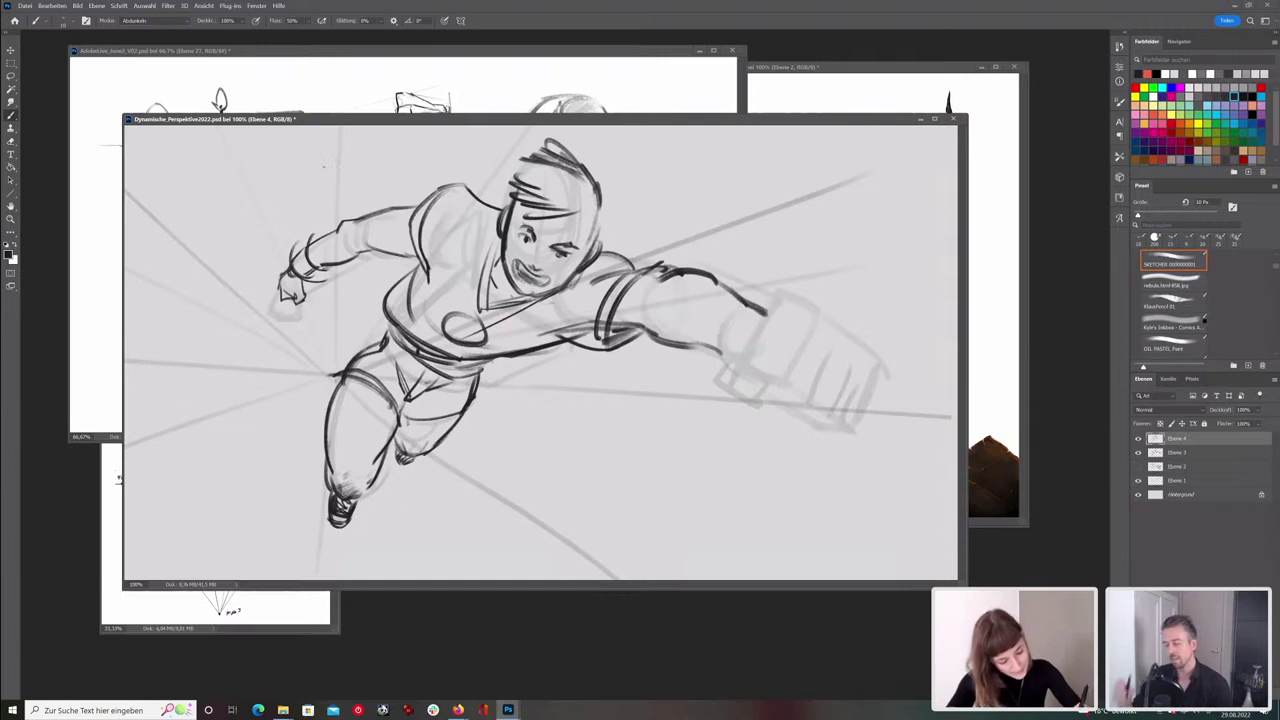
key(ctrl+z)
key(ctrl+z)
mouse_move(305, 186)
mouse_down()
mouse_move(333, 200)
mouse_move(276, 205)
mouse_move(308, 186)
mouse_up()
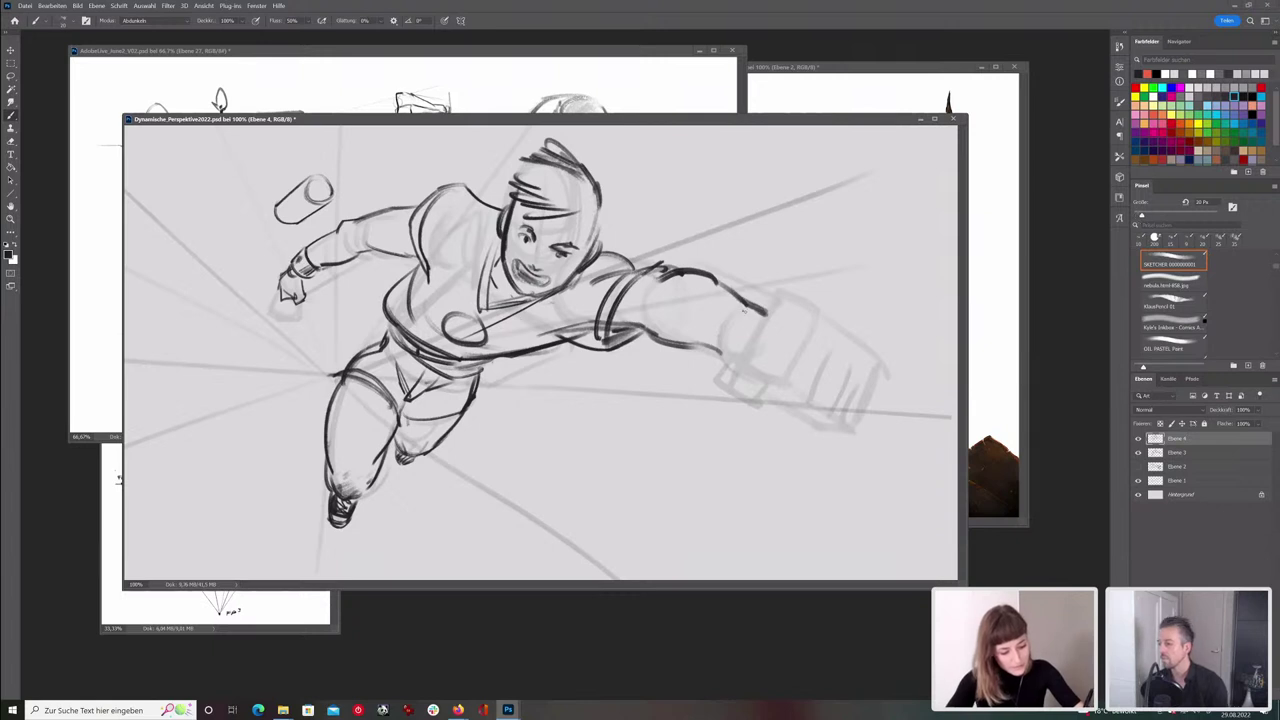
- Draw the curved sleeve cuff at the end of the front forearm, clean its inner edge and add short hatching along it
mouse_move(738, 304)
mouse_down()
mouse_move(716, 332)
mouse_move(722, 354)
mouse_up()
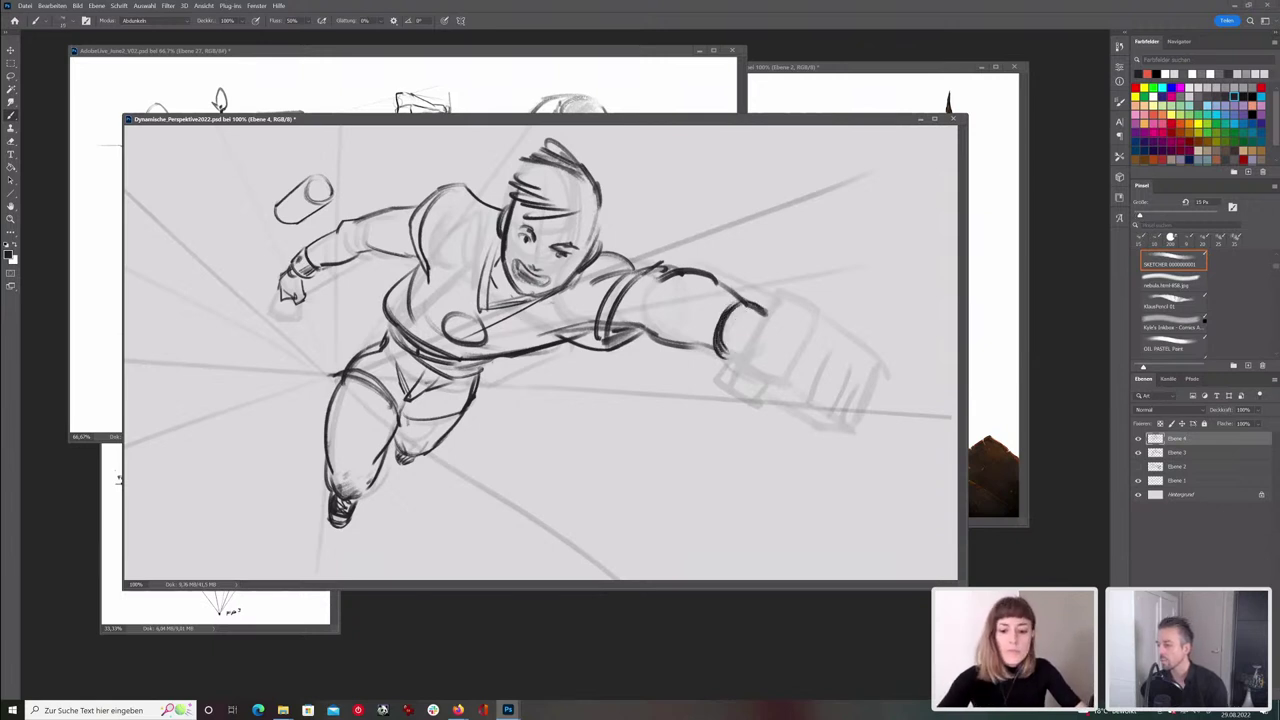
key(e)
mouse_move(753, 313)
mouse_down()
mouse_move(766, 318)
mouse_move(734, 358)
mouse_up()
key(b)
drag(743, 305, 725, 347)
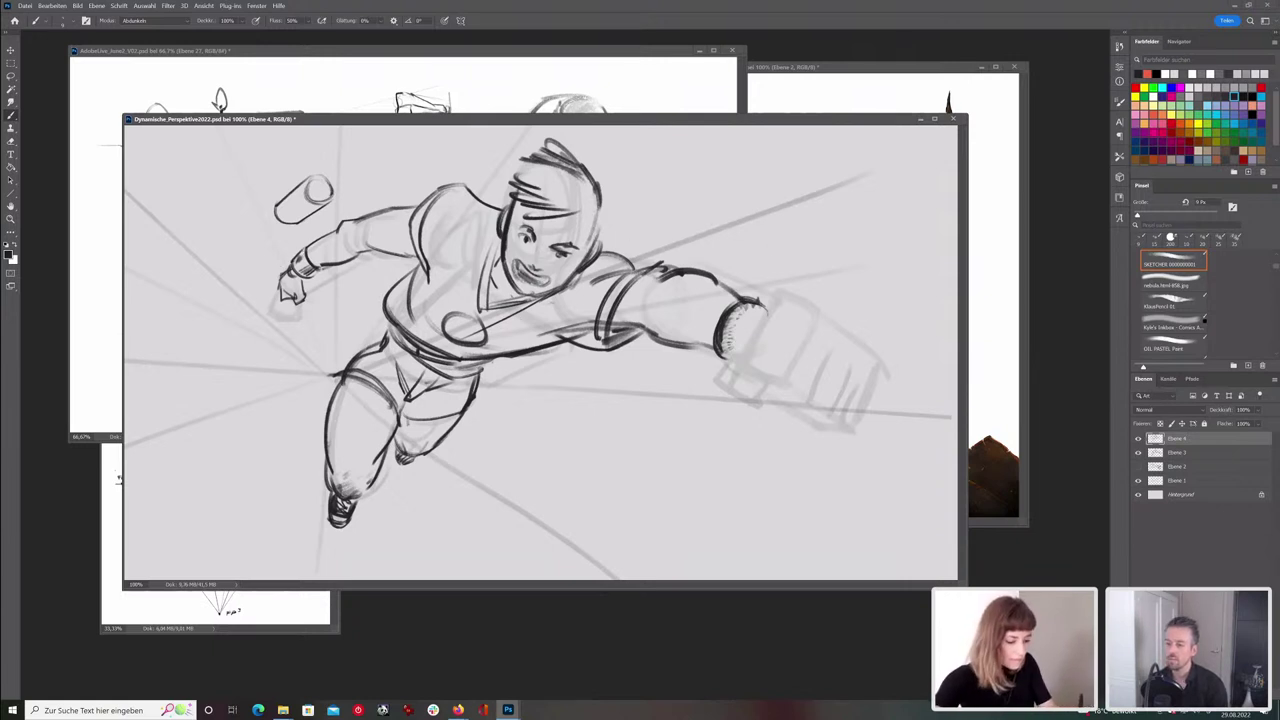
- Erase the explanatory cylinder above the rear arm
key(e)
mouse_move(300, 195)
mouse_down()
mouse_move(334, 157)
mouse_move(323, 163)
mouse_up()
key(b)
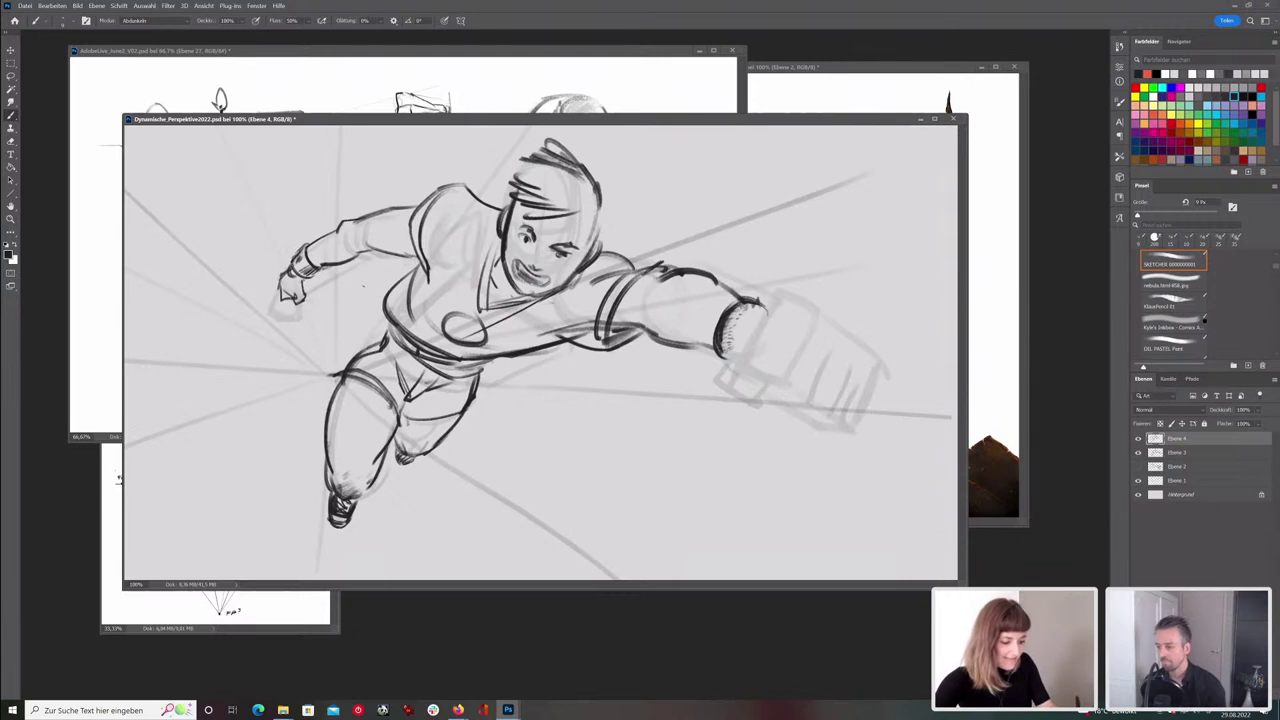
- Add lettering in the chest emblem, a small logo beside it, shoulder stripes and shorts folds with a 9 px brush
mouse_move(440, 312)
mouse_down()
mouse_move(482, 341)
mouse_move(534, 334)
mouse_up()
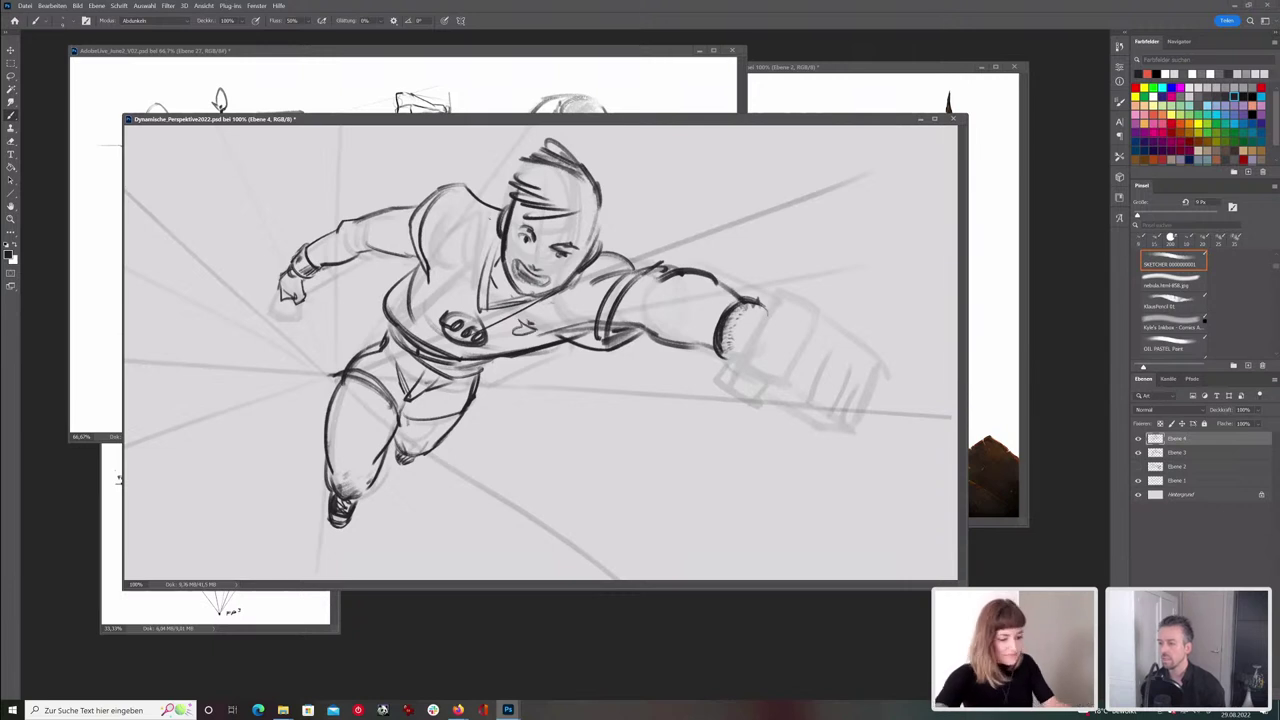
mouse_move(439, 206)
mouse_down()
mouse_move(488, 224)
mouse_move(475, 216)
mouse_up()
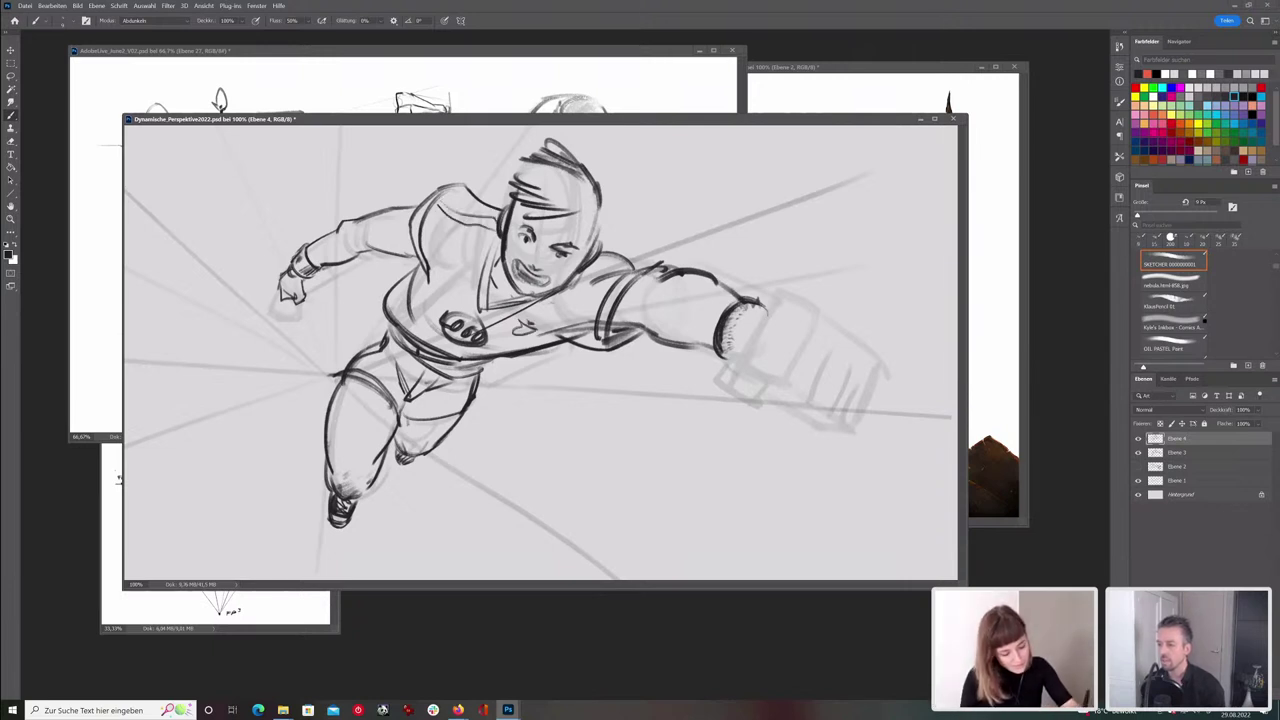
drag(598, 258, 613, 272)
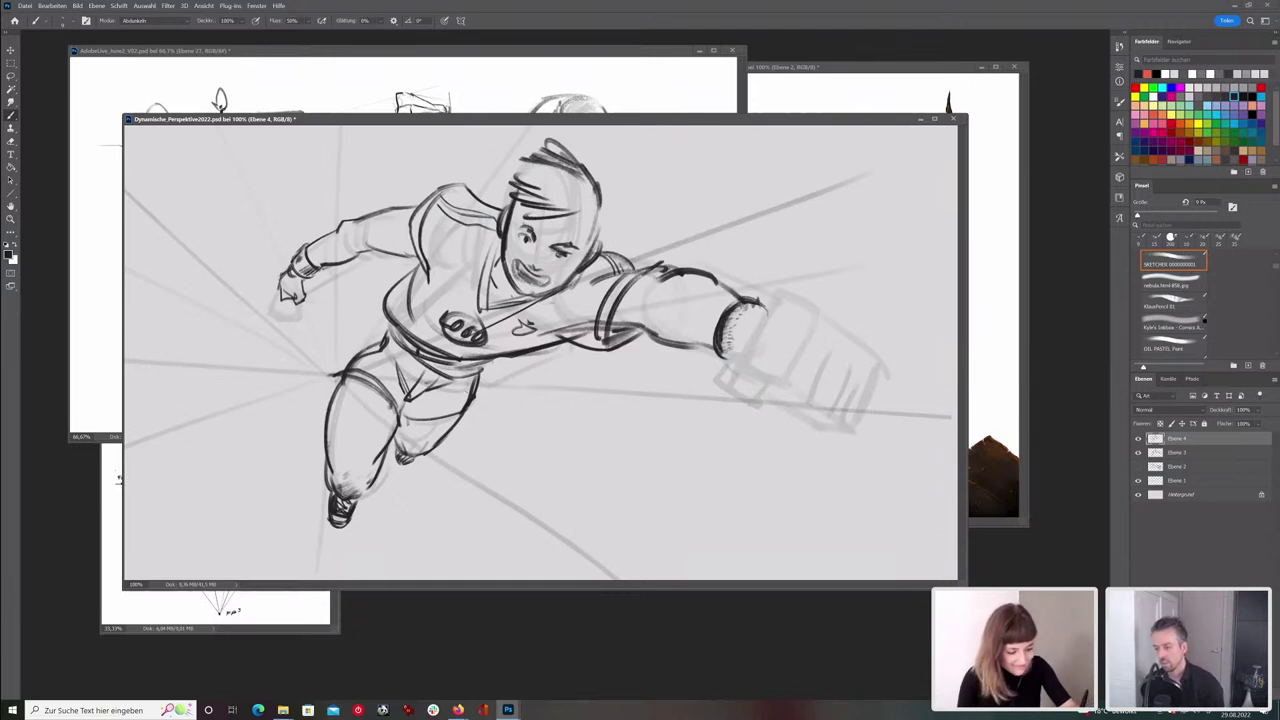
drag(410, 413, 438, 402)
- Enlarge the brush to 45 px, shift the figure's line art toward its rear arm and rotate it slightly clockwise
key(bracketright)
key(bracketright)
key(bracketright)
key(bracketright)
key(bracketright)
key(bracketright)
key(bracketright)
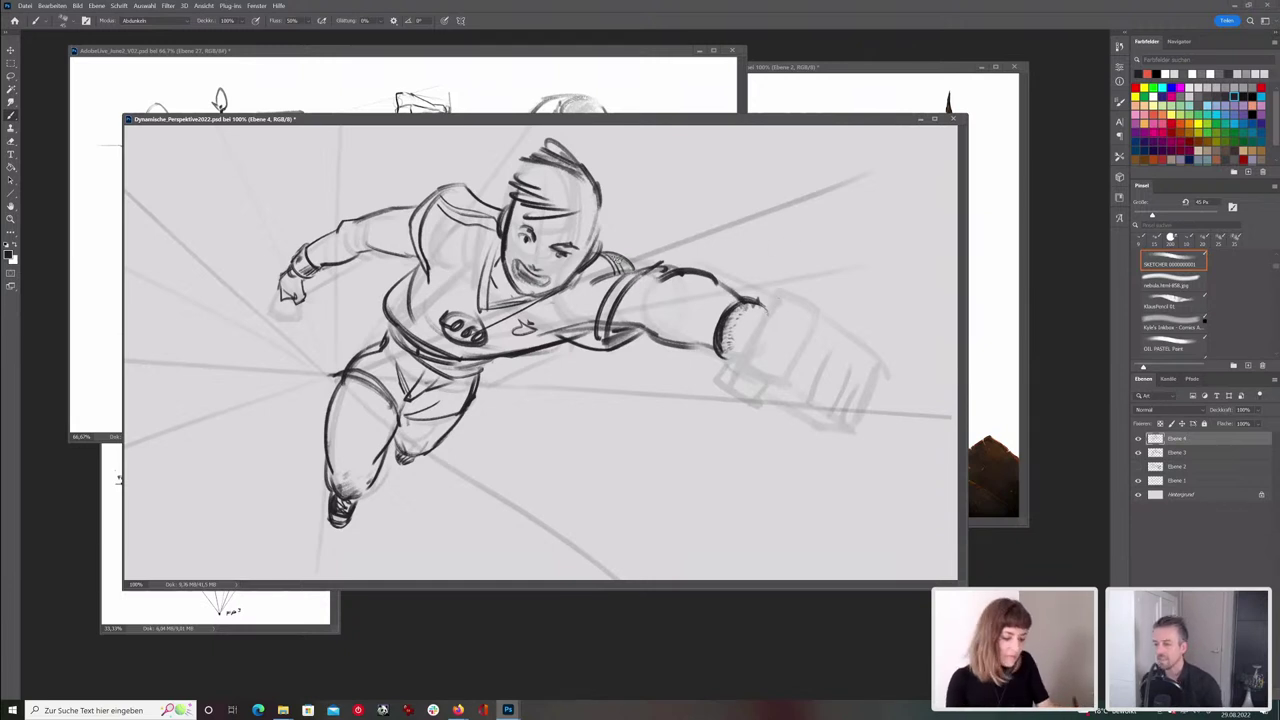
drag(613, 323, 575, 318)
key(ctrl+t)
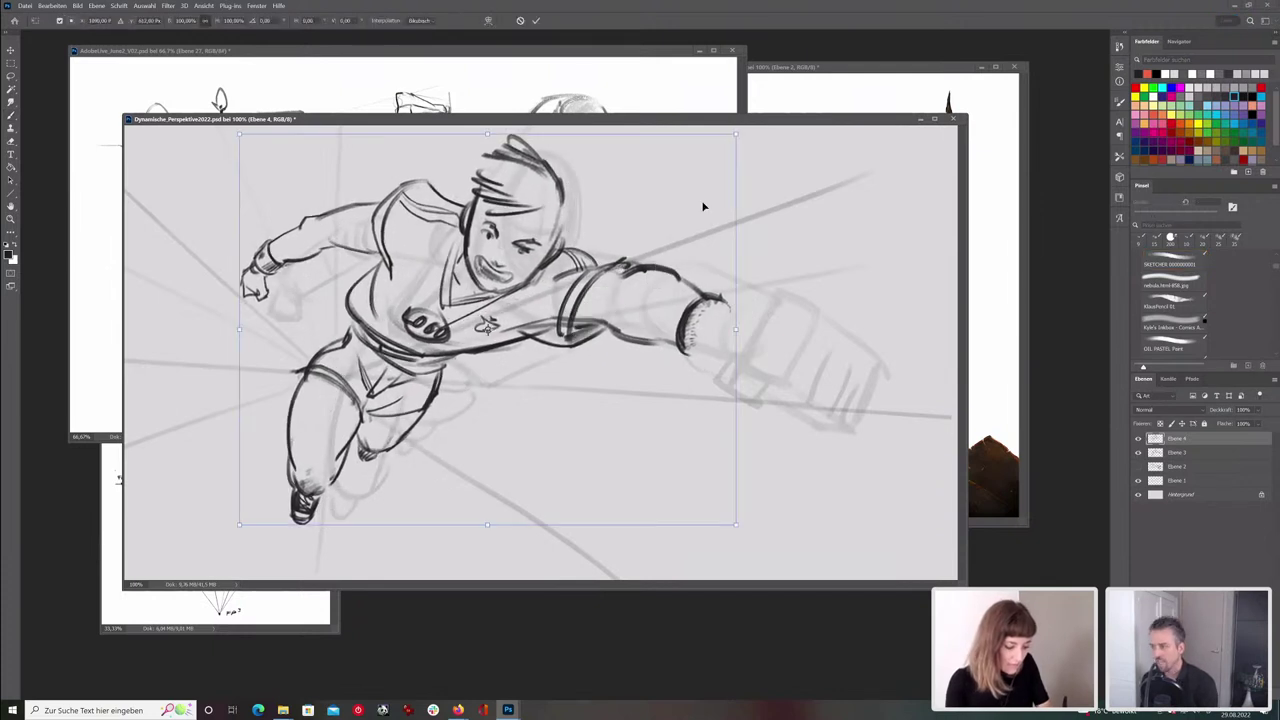
mouse_move(766, 163)
mouse_down()
mouse_move(781, 181)
mouse_move(771, 186)
mouse_up()
key(Return)
- Sketch the front hand's palm, wrist folds and knuckle arc beyond the cuff with a 30 px brush
key(b)
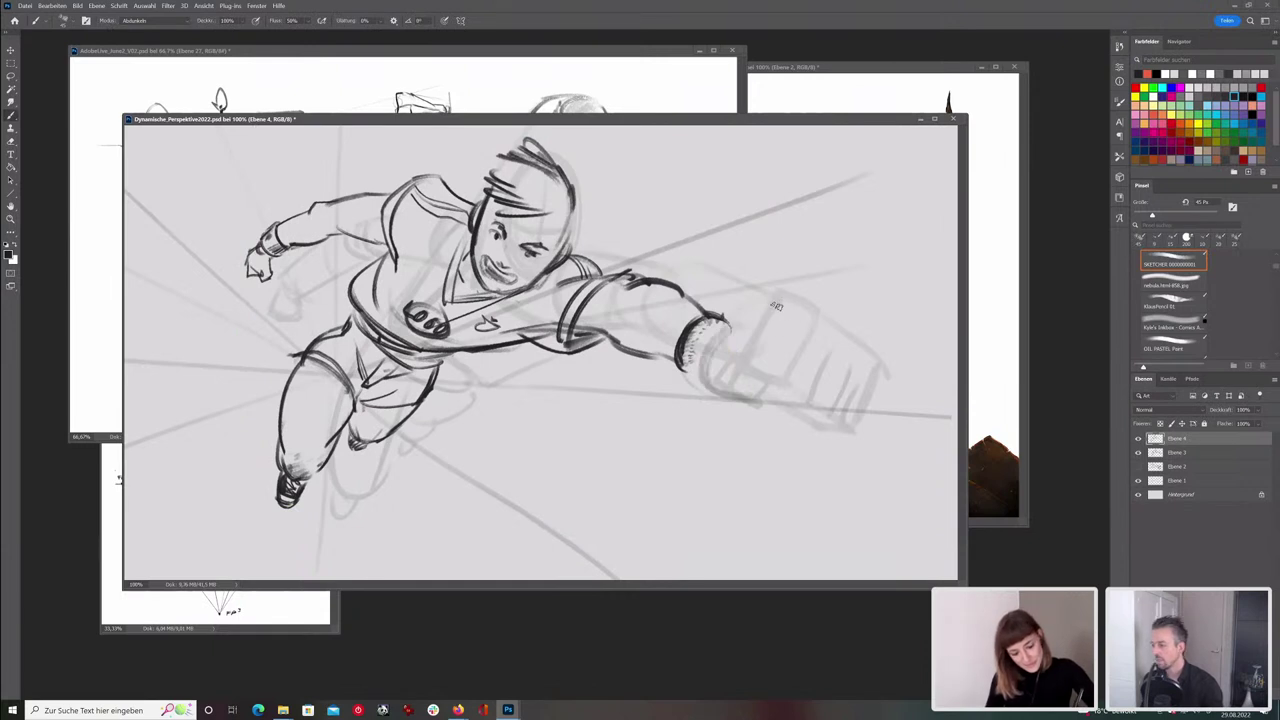
key([)
key([)
key([)
mouse_move(722, 327)
mouse_down()
mouse_move(758, 358)
mouse_move(708, 383)
mouse_up()
mouse_move(714, 327)
mouse_down()
mouse_move(757, 360)
mouse_move(731, 398)
mouse_up()
mouse_move(732, 322)
mouse_down()
mouse_move(807, 329)
mouse_move(834, 380)
mouse_up()
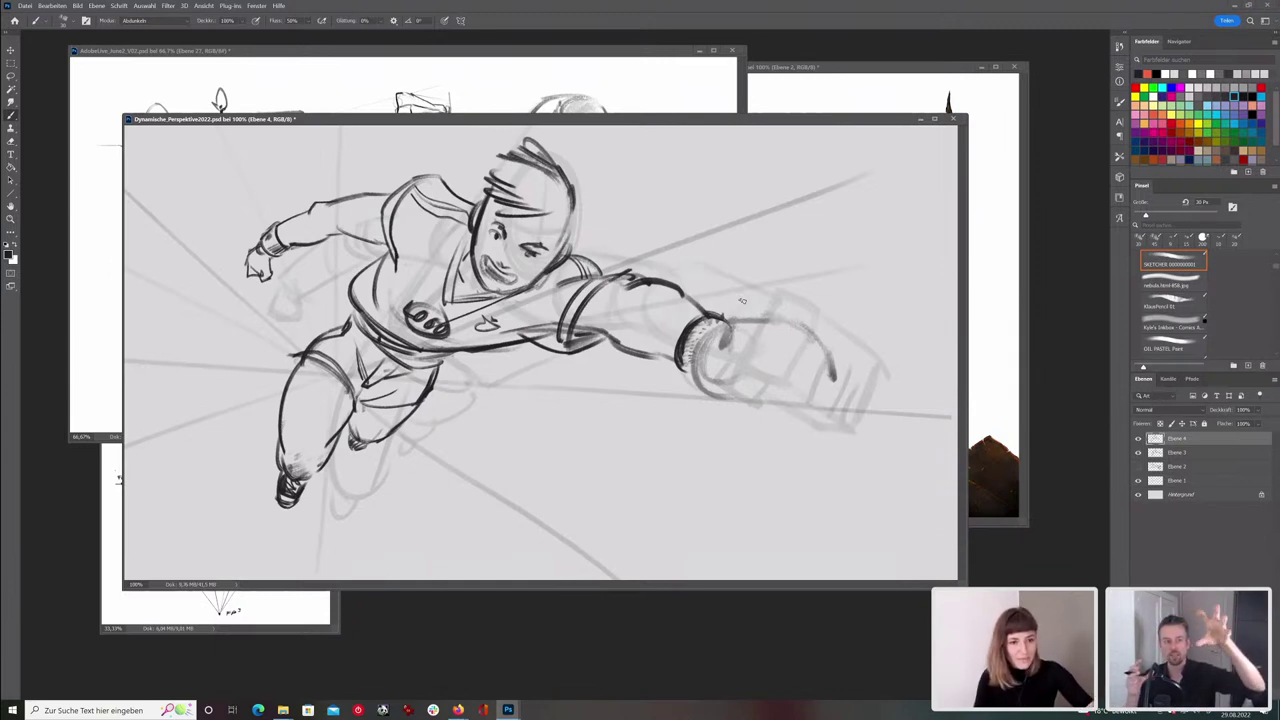
mouse_move(738, 345)
mouse_down()
mouse_move(784, 360)
mouse_move(830, 400)
mouse_up()
mouse_move(716, 342)
mouse_down()
mouse_move(733, 381)
mouse_move(676, 391)
mouse_move(683, 374)
mouse_move(673, 388)
mouse_move(757, 396)
mouse_up()
key([)
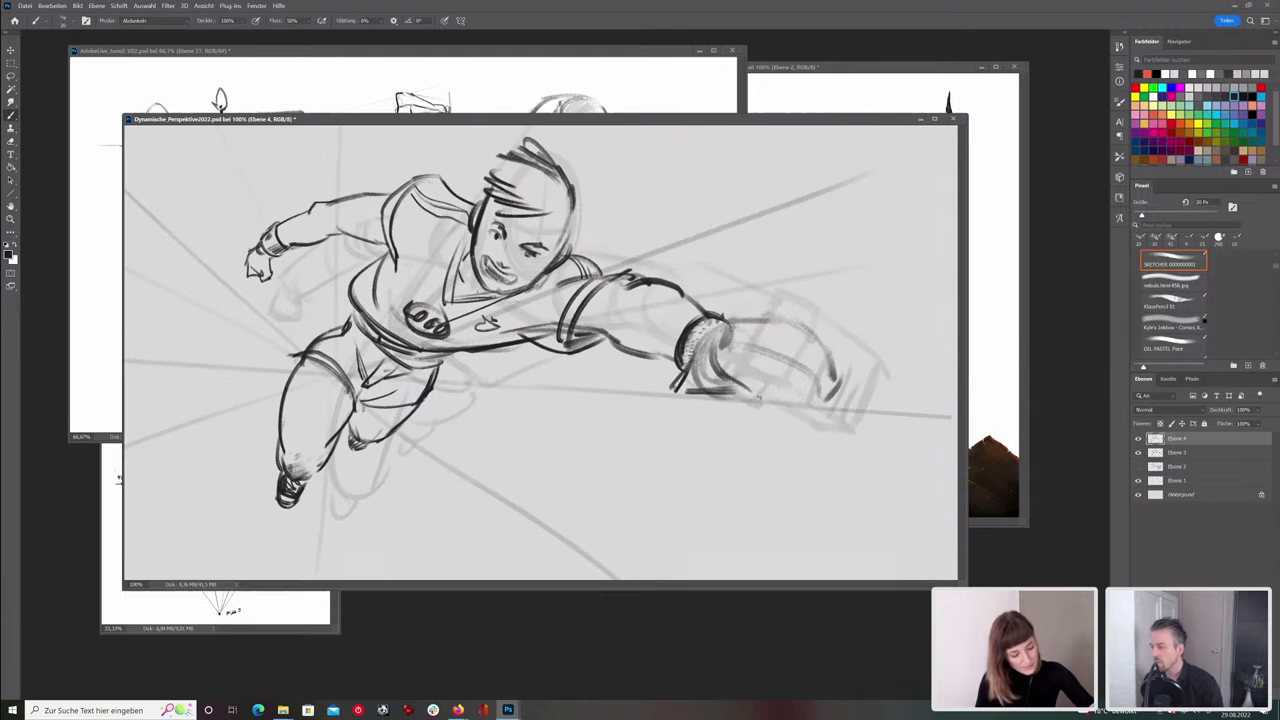
mouse_move(740, 346)
mouse_down()
mouse_move(816, 396)
mouse_move(742, 326)
mouse_move(734, 360)
mouse_move(769, 363)
mouse_move(812, 402)
mouse_up()
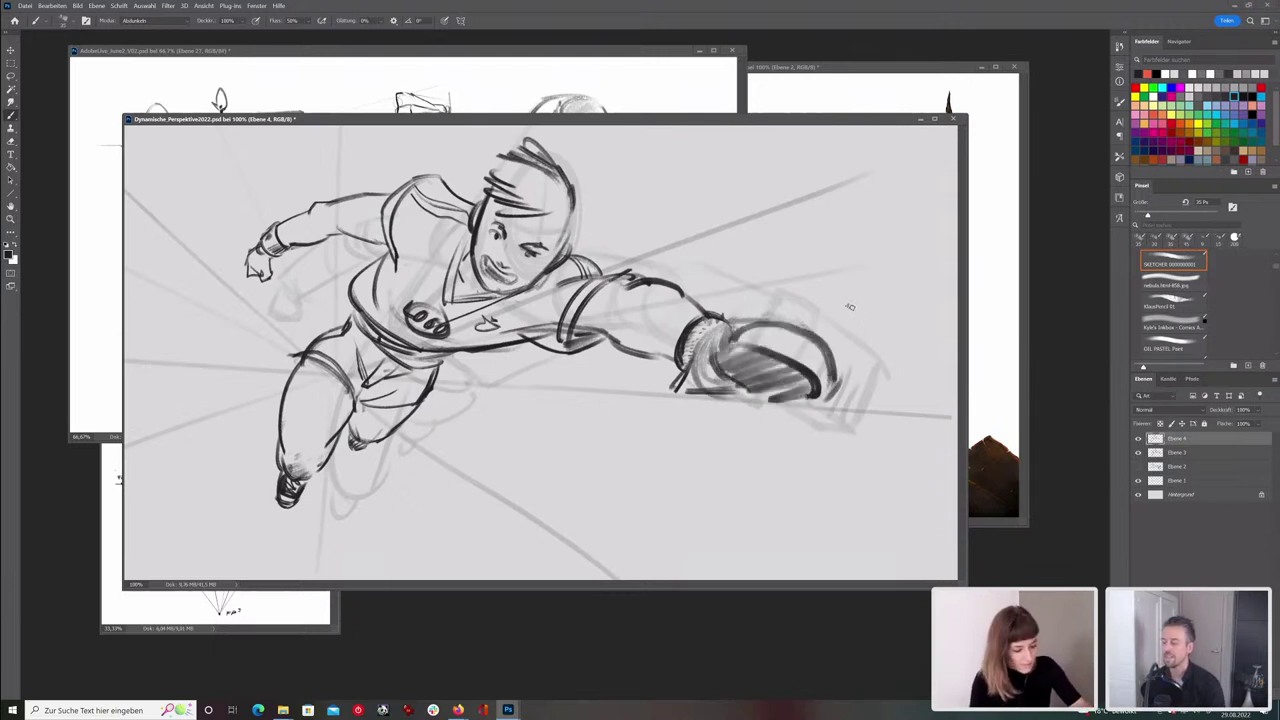
key(ctrl+z)
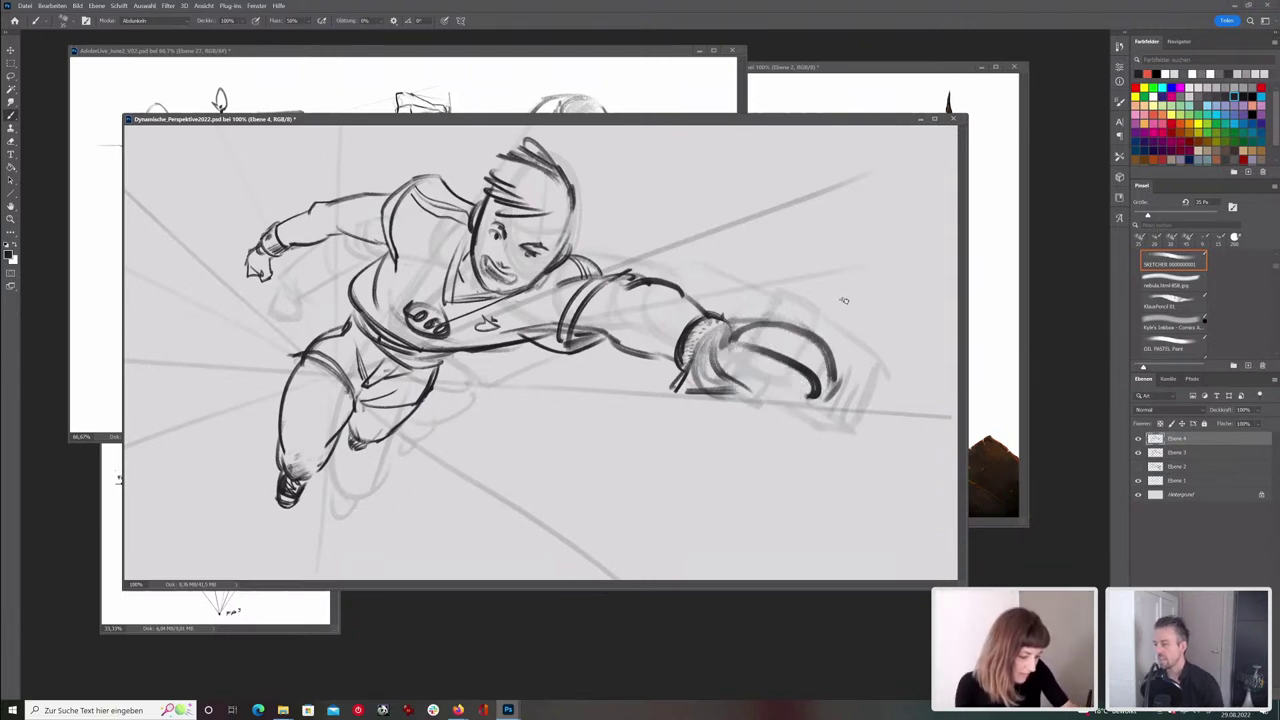
key(ctrl+z)
key(ctrl+z)
- Draw the front hand's thumb hanging below the palm, adding its joint crease and nail with a finer 10 px brush
key(bracketleft)
mouse_move(690, 361)
mouse_down()
mouse_move(663, 398)
mouse_move(668, 426)
mouse_up()
mouse_move(662, 418)
mouse_down()
mouse_move(674, 434)
mouse_move(704, 418)
mouse_move(704, 446)
mouse_up()
drag(668, 426, 688, 446)
key(bracketleft)
key(bracketleft)
mouse_move(690, 427)
mouse_down()
mouse_move(680, 435)
mouse_move(693, 411)
mouse_up()
- Sketch a small explanatory cylinder with a fingernail shape beside the thumb and undo it
mouse_move(605, 418)
mouse_down()
mouse_move(591, 452)
mouse_move(625, 490)
mouse_up()
mouse_move(605, 418)
mouse_down()
mouse_move(655, 455)
mouse_move(625, 492)
mouse_up()
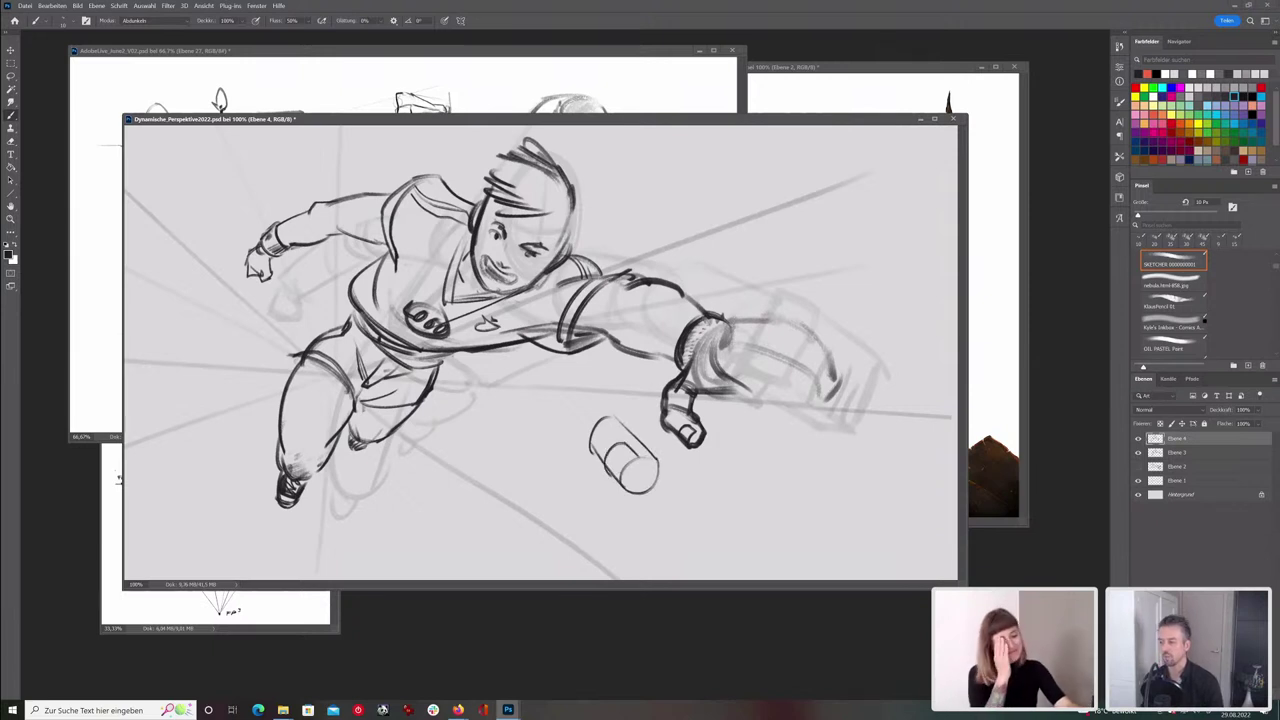
key(ctrl+z)
key(ctrl+z)
key(ctrl+z)
key(ctrl+z)
key(ctrl+z)
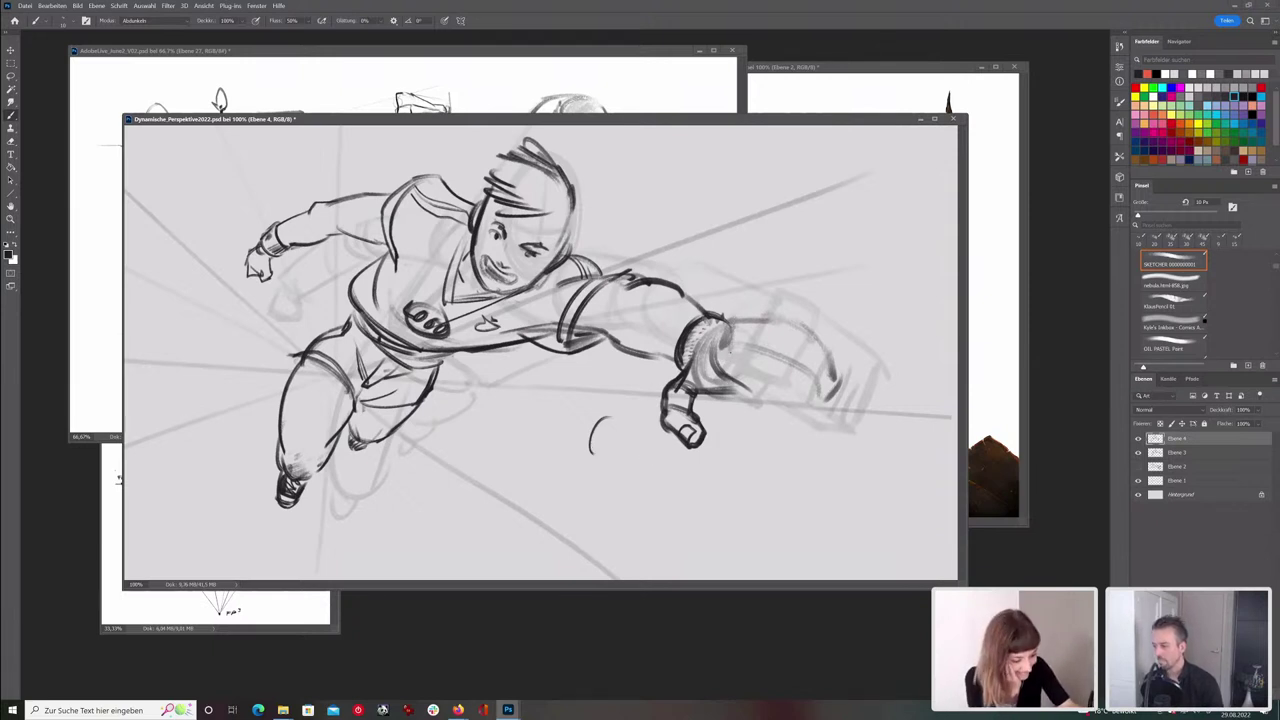
- Mark the front hand's knuckles with circles and rough in the fingers as rounded segments, using a 10 px brush
mouse_move(752, 324)
mouse_down()
mouse_move(798, 330)
mouse_move(781, 330)
mouse_move(817, 352)
mouse_move(826, 396)
mouse_up()
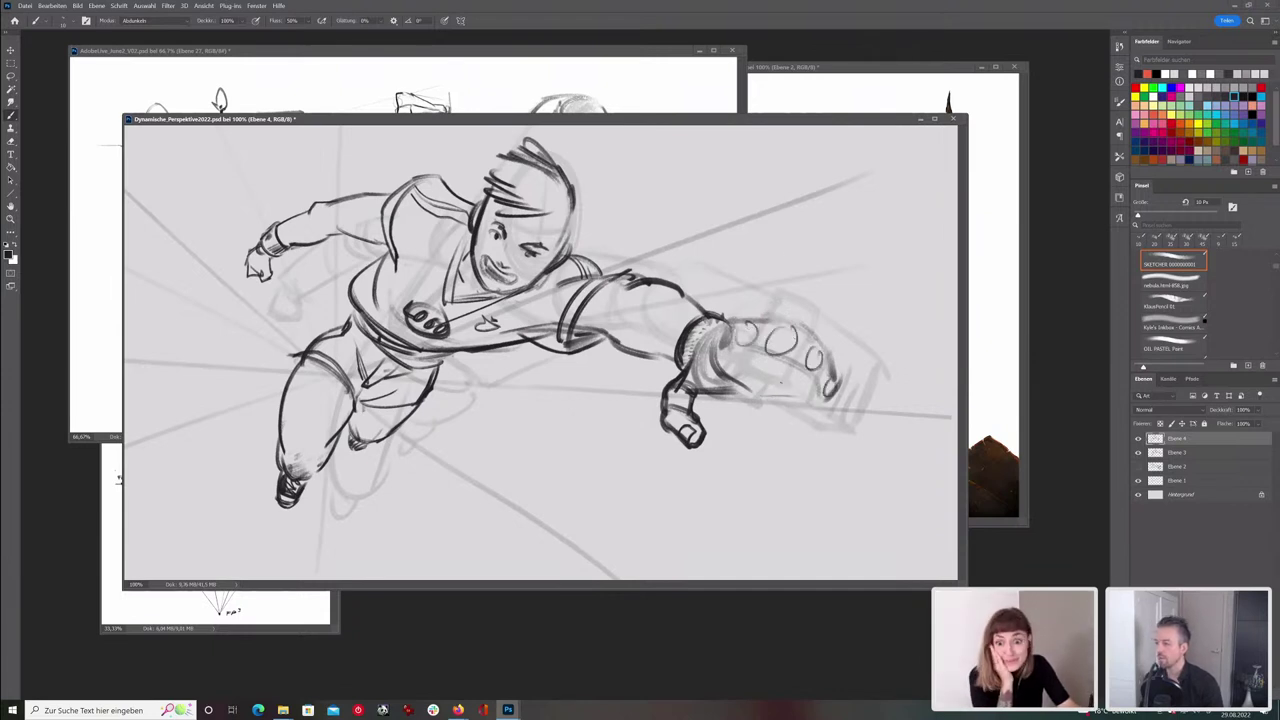
mouse_move(748, 286)
mouse_down()
mouse_move(786, 276)
mouse_move(790, 330)
mouse_move(760, 334)
mouse_move(788, 336)
mouse_move(836, 376)
mouse_up()
key(e)
key(b)
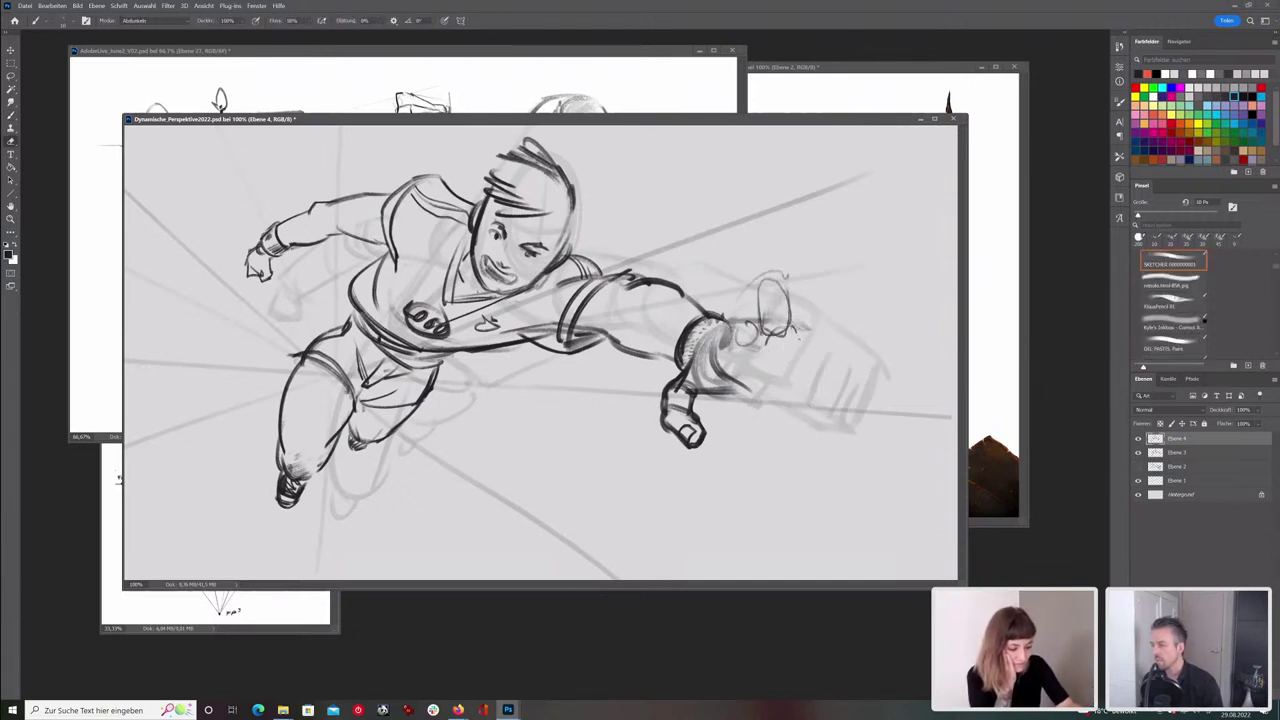
key(ctrl+z)
mouse_move(842, 314)
mouse_down()
mouse_move(846, 346)
mouse_move(812, 356)
mouse_move(852, 376)
mouse_up()
mouse_move(826, 354)
mouse_down()
mouse_move(820, 368)
mouse_move(846, 354)
mouse_move(842, 454)
mouse_up()
key(bracketright)
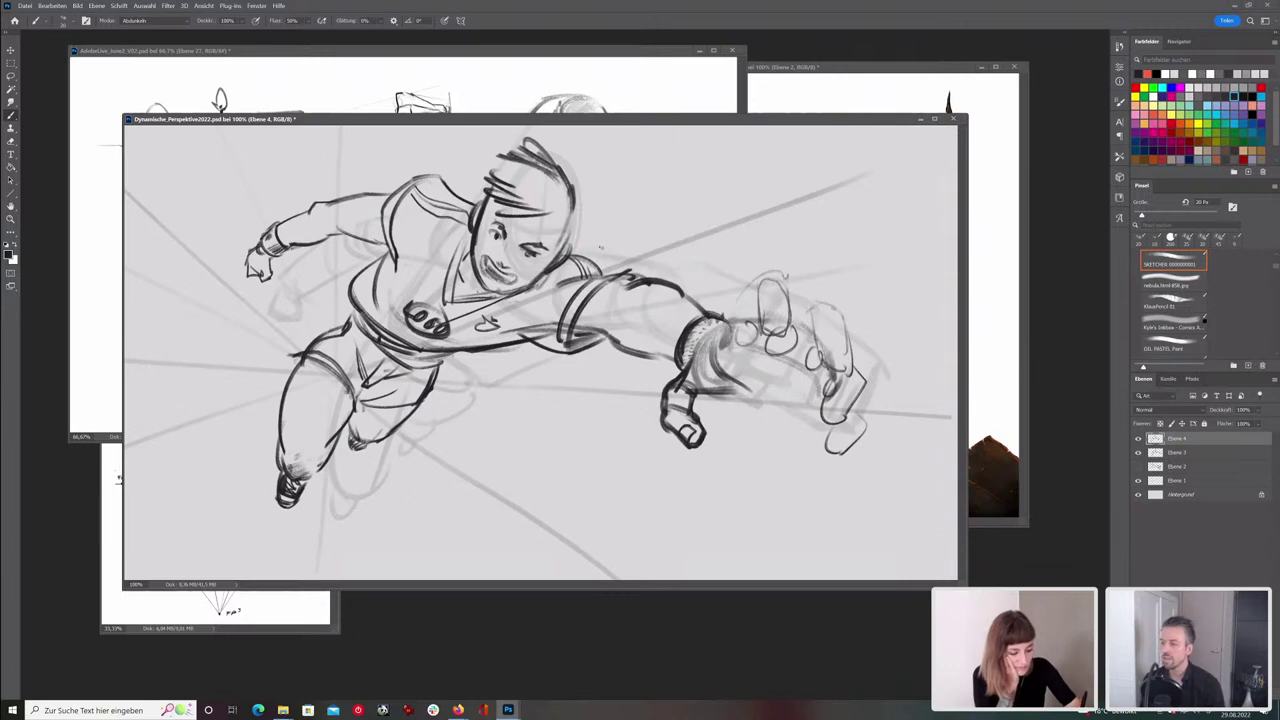
- Show the ball construction on Ebene 2 by itself and bring back the Ebene 3 and Ebene 4 drawings over it
click(1138, 438)
click(1138, 452)
click(1138, 466)
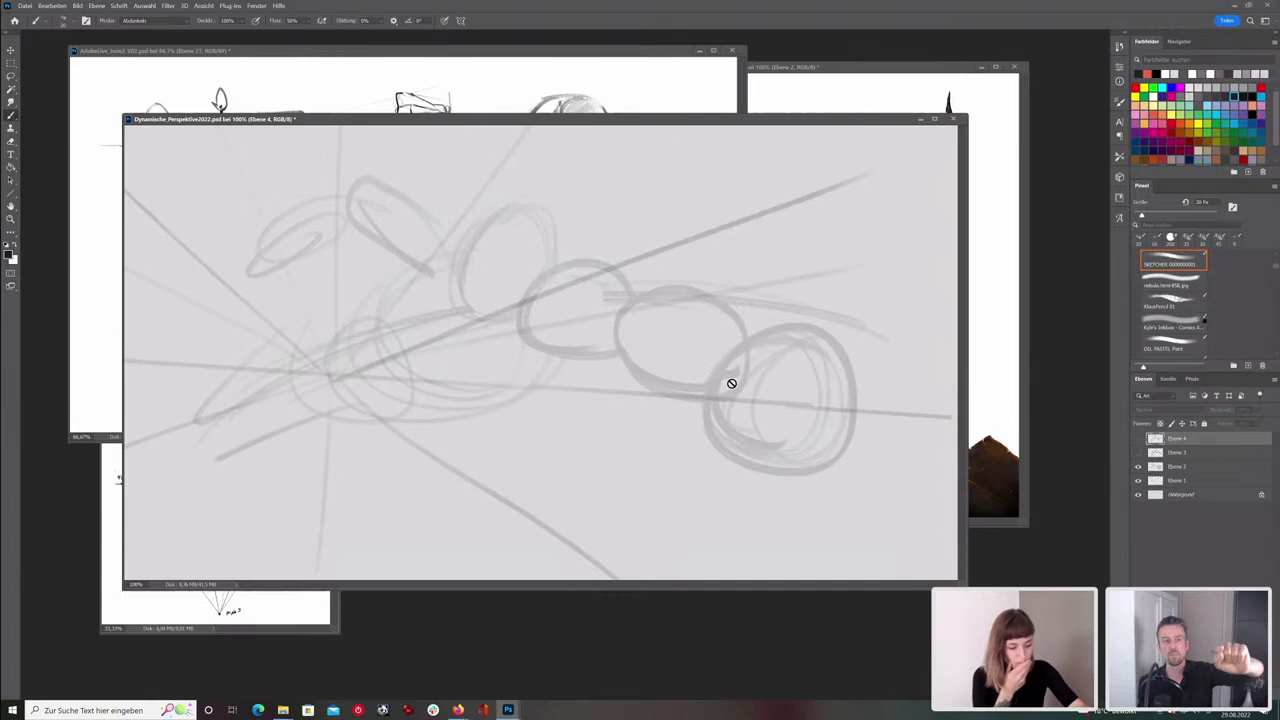
click(1138, 452)
click(1138, 438)
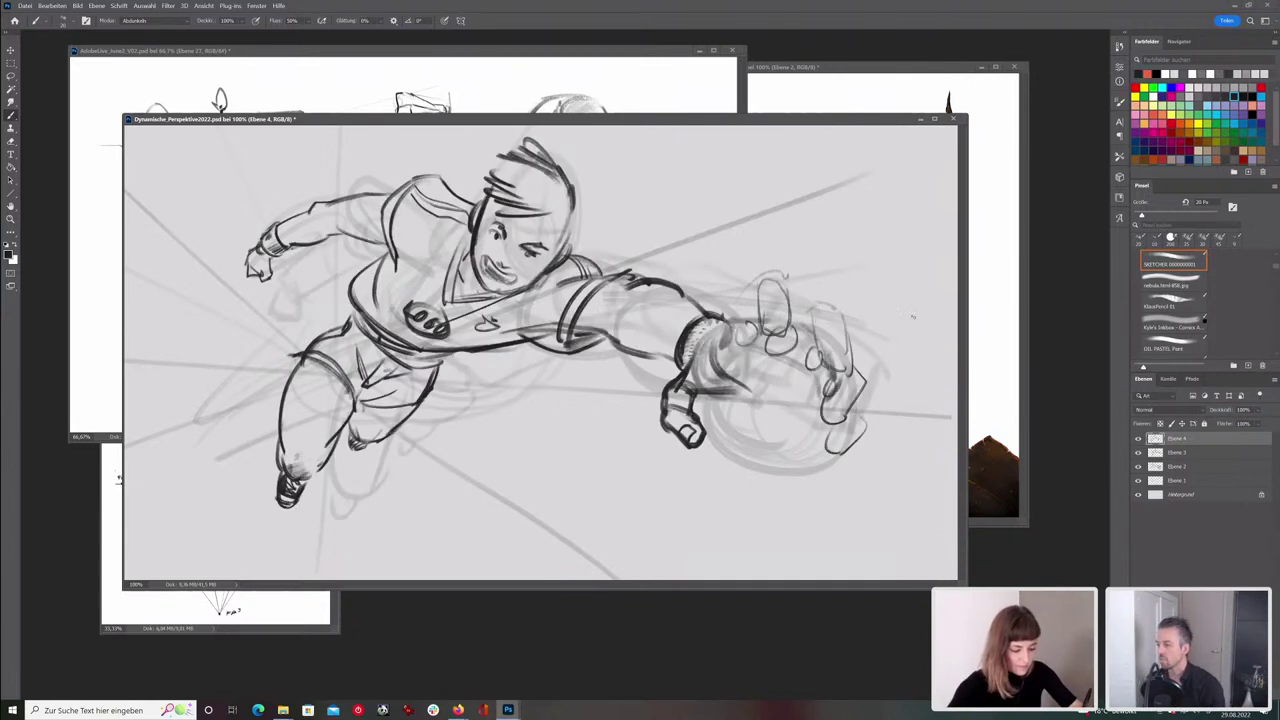
- Ink the front hand's first two fingers with dark contours and nails, curling them over the ball shape
mouse_move(763, 289)
mouse_down()
mouse_move(757, 331)
mouse_move(790, 333)
mouse_move(785, 276)
mouse_move(727, 330)
mouse_move(851, 372)
mouse_move(851, 356)
mouse_up()
key(bracketright)
key(bracketright)
mouse_move(830, 338)
mouse_down()
mouse_move(827, 355)
mouse_move(851, 350)
mouse_move(838, 306)
mouse_move(812, 346)
mouse_up()
key(bracketleft)
mouse_move(770, 336)
mouse_down()
mouse_move(778, 349)
mouse_move(806, 340)
mouse_move(809, 367)
mouse_move(864, 376)
mouse_up()
key(bracketright)
key(bracketright)
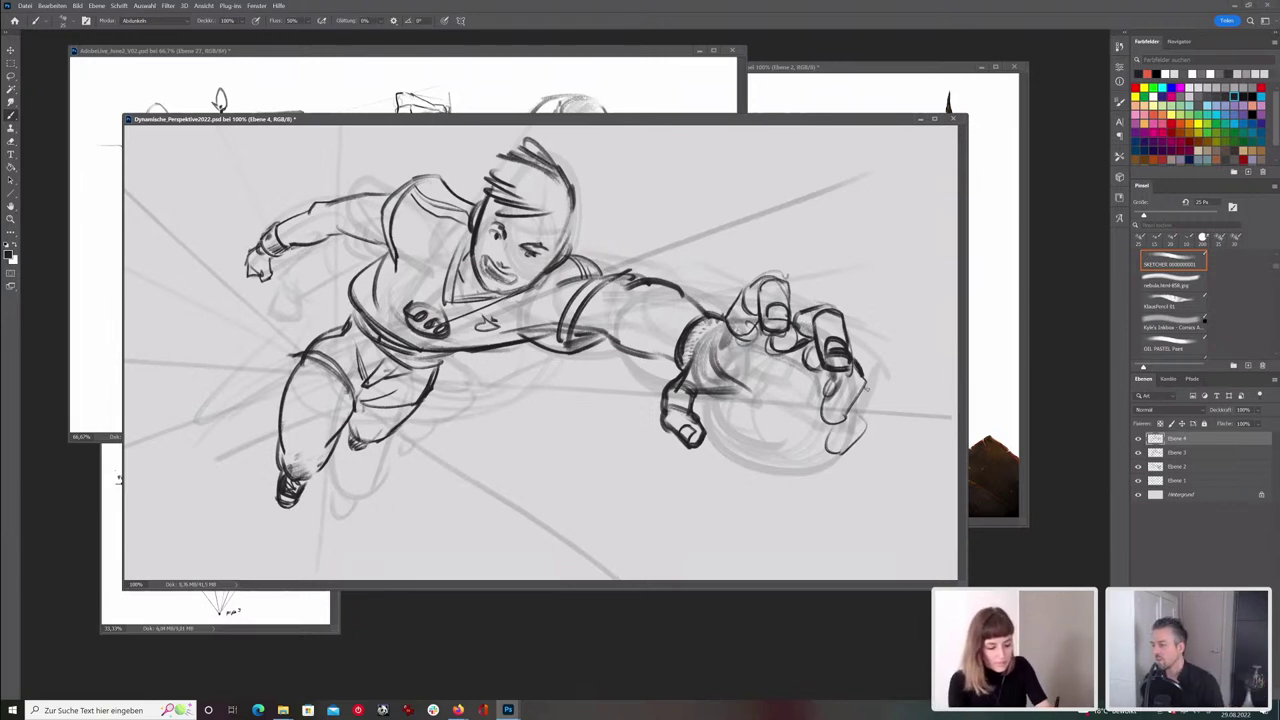
- Clean the overlapping lines and ink the last two fingers with nails and the palm's edge, using a 15 px brush
key(e)
drag(842, 376, 828, 408)
key(b)
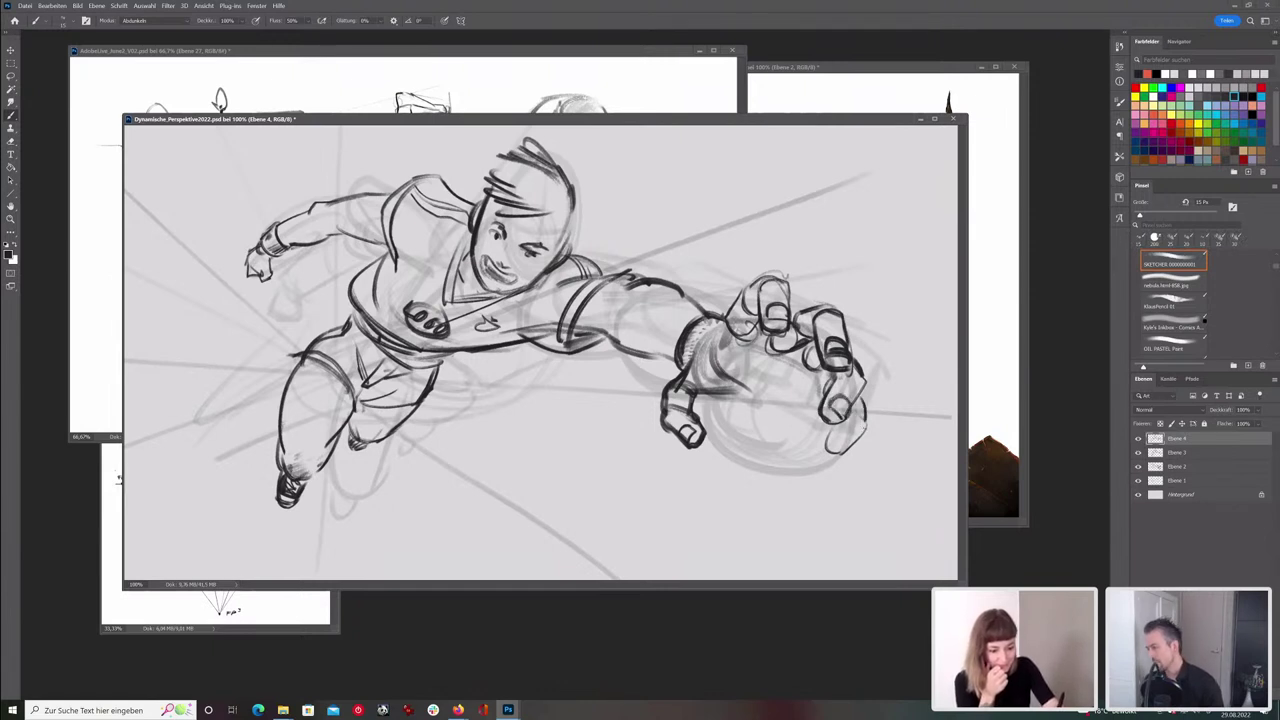
drag(833, 427, 830, 453)
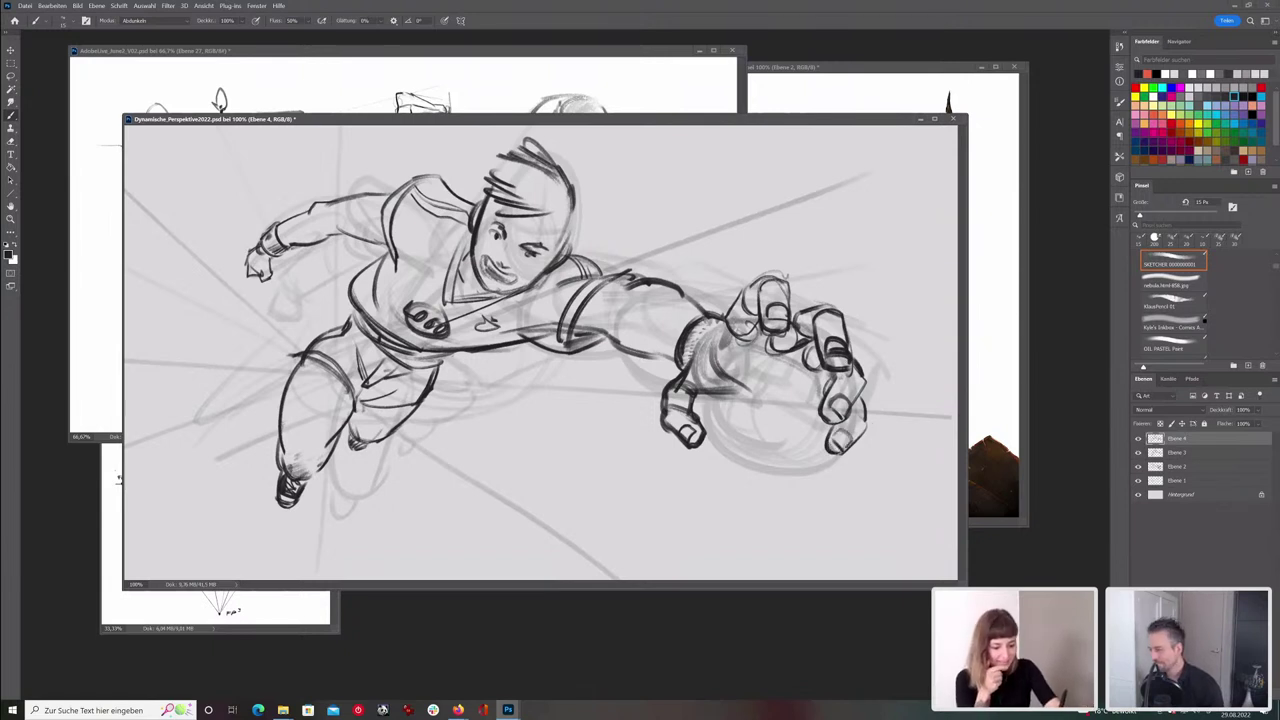
mouse_move(726, 362)
mouse_down()
mouse_move(794, 400)
mouse_move(698, 390)
mouse_up()
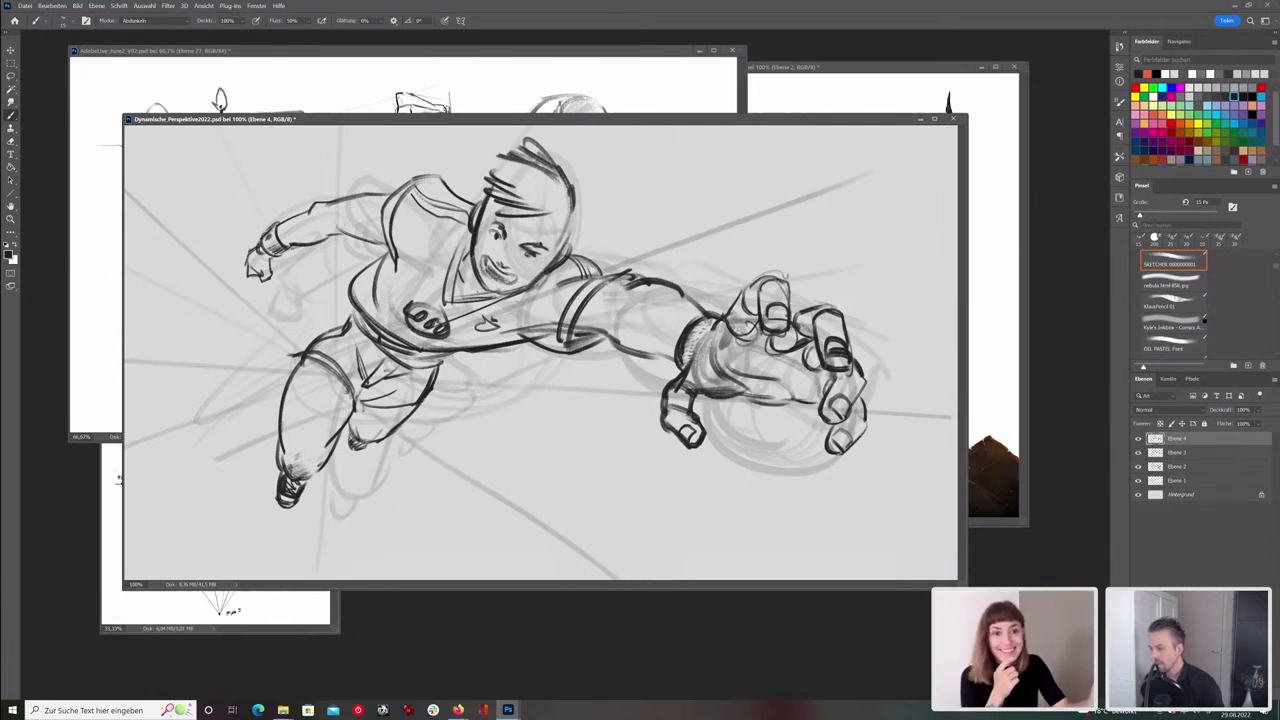
- Hide Ebene 3 and Ebene 2 and erase excess lines along the palm's lower edge and around the fingers
click(1138, 452)
click(1138, 466)
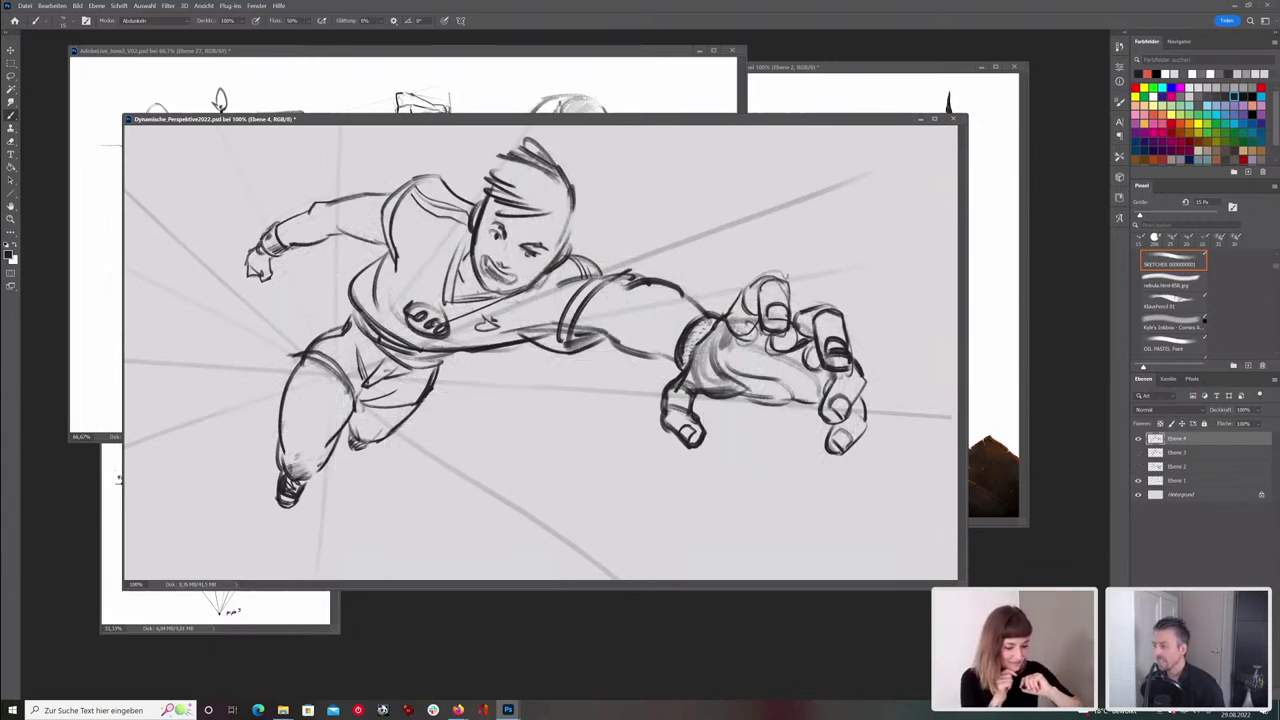
key(e)
mouse_move(776, 414)
mouse_down()
mouse_move(757, 416)
mouse_move(767, 382)
mouse_up()
key(b)
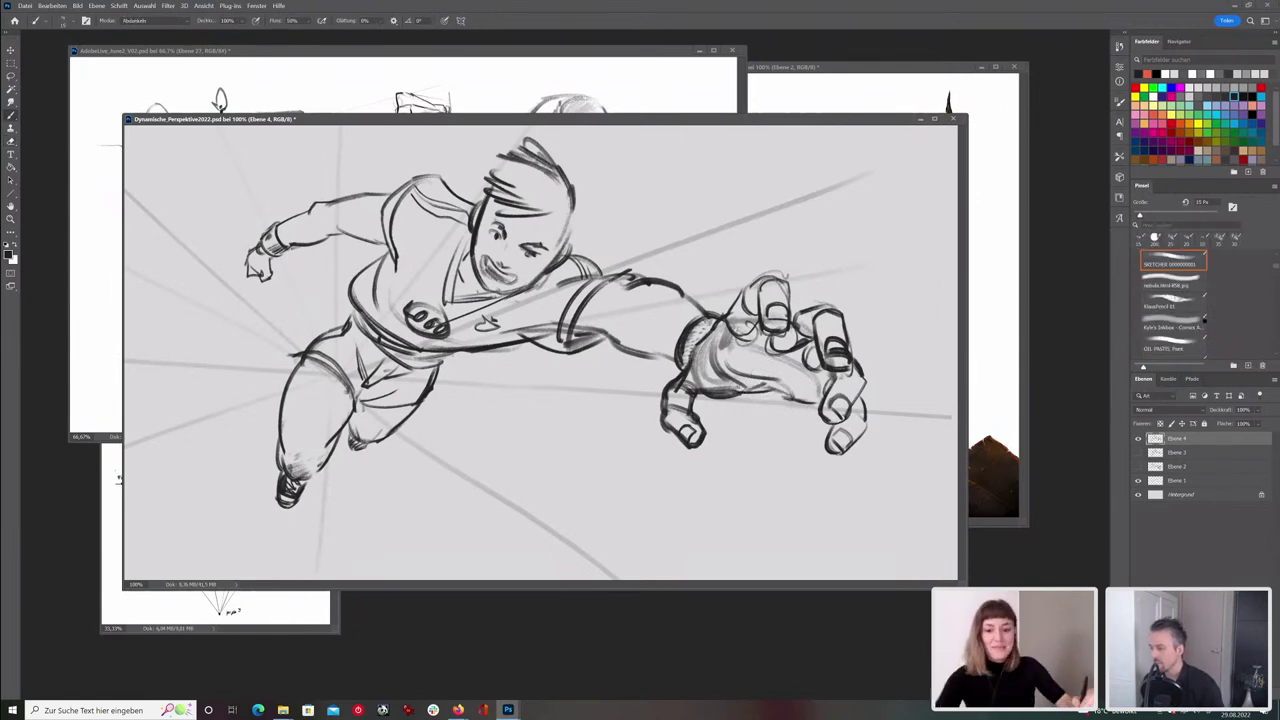
key(e)
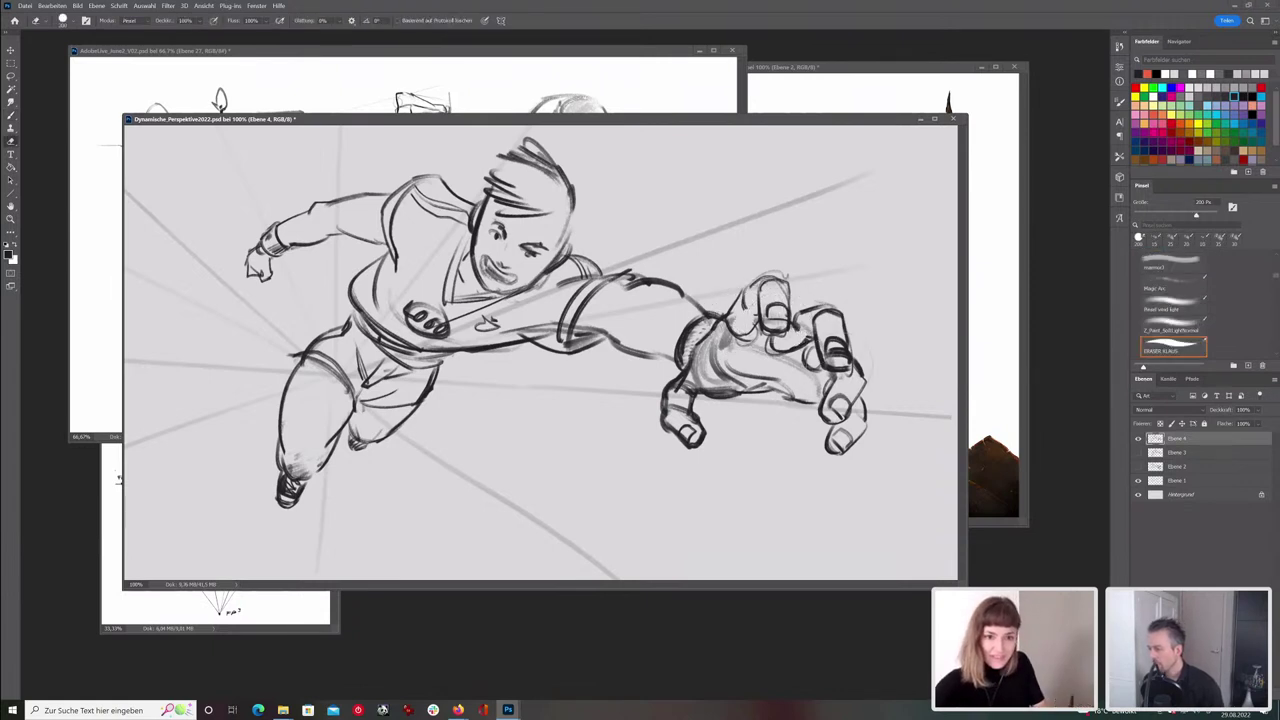
key(b)
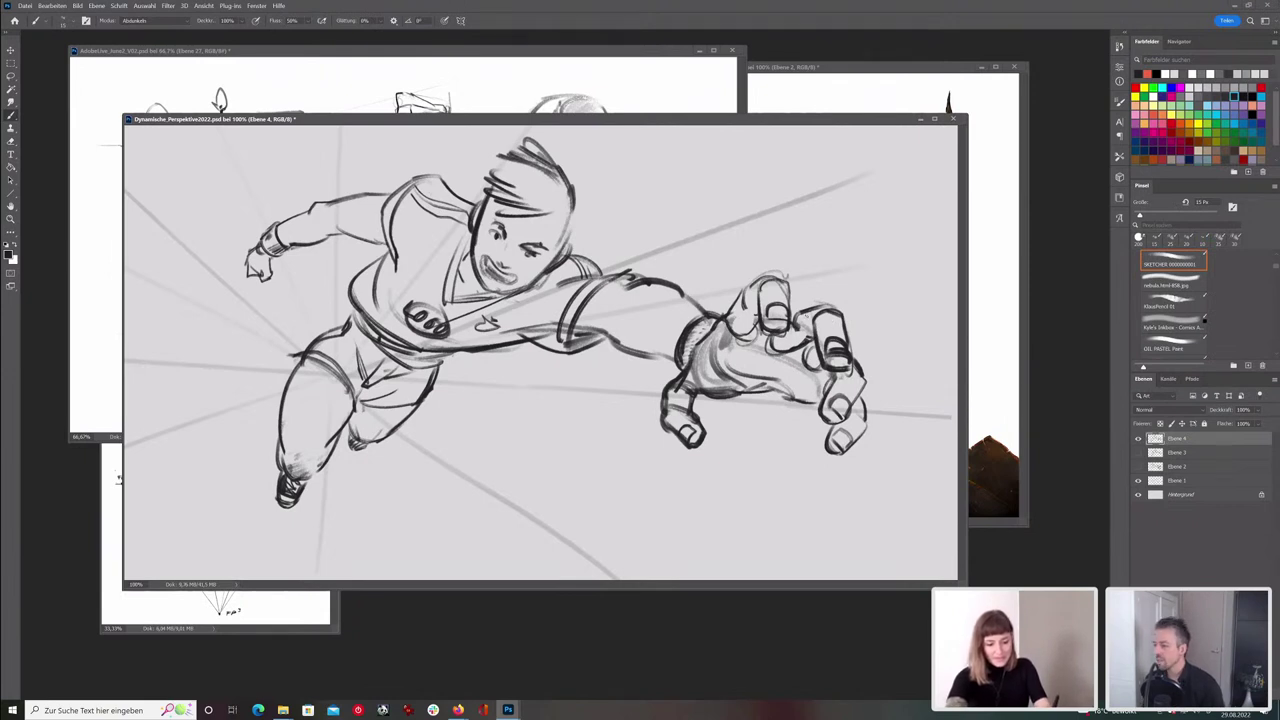
- Shade the front hand's palm and the underside of the front forearm in grey with a progressively larger brush
drag(760, 315, 706, 380)
key(bracketright)
key(bracketright)
key(bracketright)
mouse_move(788, 344)
mouse_down()
mouse_move(708, 386)
mouse_move(762, 350)
mouse_move(732, 386)
mouse_move(762, 374)
mouse_move(748, 384)
mouse_up()
mouse_move(830, 366)
mouse_down()
mouse_move(756, 392)
mouse_move(768, 402)
mouse_move(738, 394)
mouse_up()
key(bracketright)
key(bracketright)
mouse_move(673, 356)
mouse_down()
mouse_move(594, 326)
mouse_move(532, 336)
mouse_up()
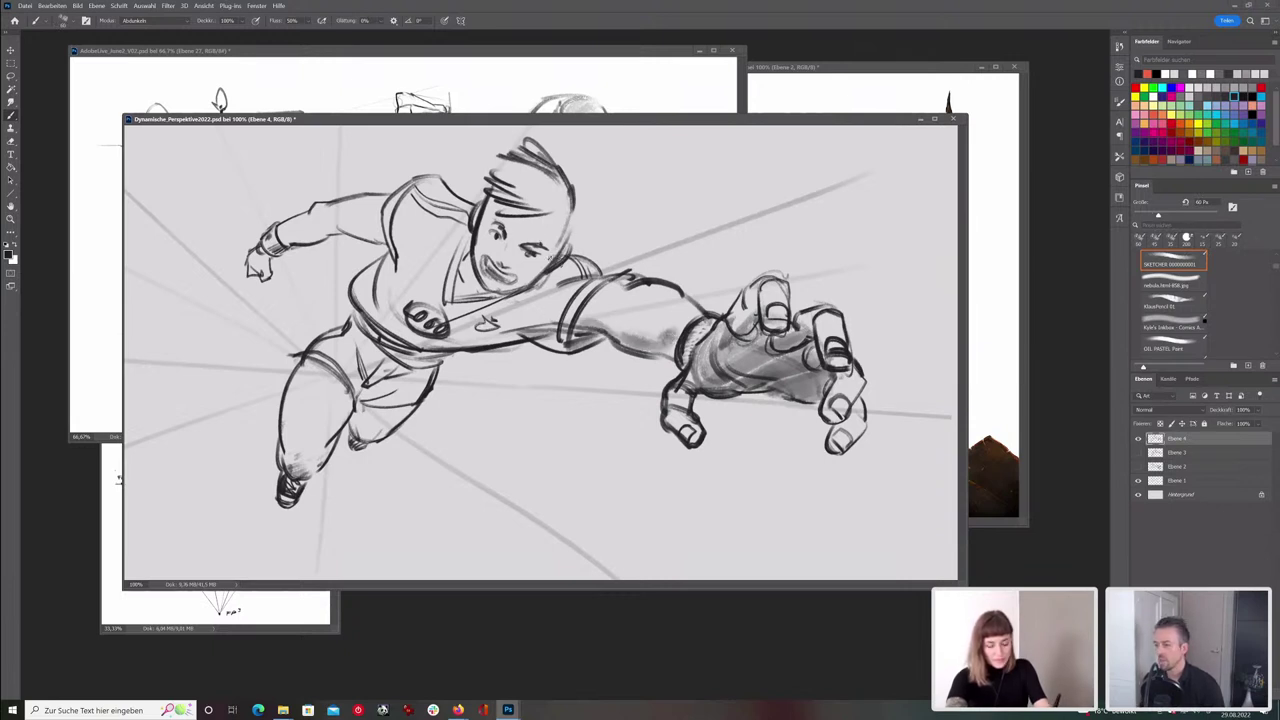
- Shade the underside of the jersey, the shorts and the shadowed sides of both legs in grey
key(bracketleft)
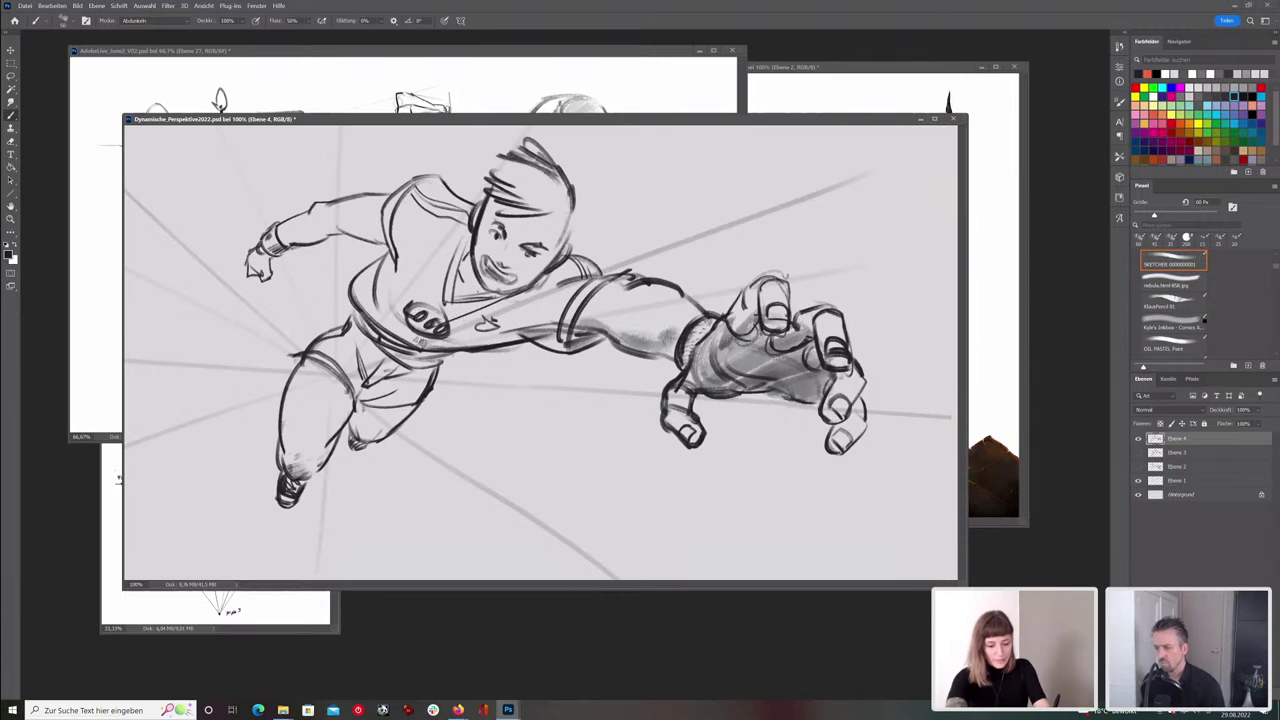
drag(528, 337, 362, 352)
drag(404, 306, 352, 344)
mouse_move(432, 356)
mouse_down()
mouse_move(358, 392)
mouse_move(360, 424)
mouse_up()
mouse_move(422, 384)
mouse_down()
mouse_move(364, 436)
mouse_move(376, 434)
mouse_move(318, 462)
mouse_up()
drag(344, 414, 308, 478)
mouse_move(362, 345)
mouse_down()
mouse_move(346, 436)
mouse_move(356, 386)
mouse_up()
drag(364, 296, 358, 388)
drag(400, 316, 376, 354)
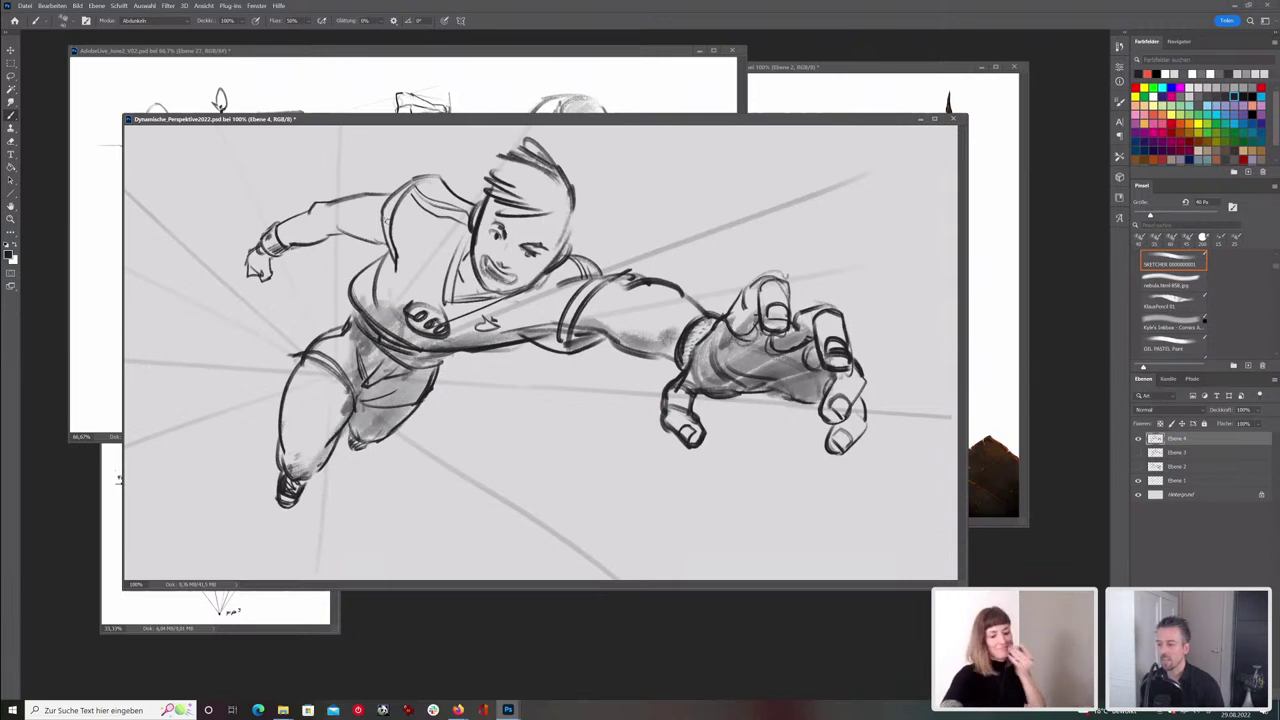
- Shade the chest below the chin, around the small logo and the front sleeve beside its stripes
key(bracketright)
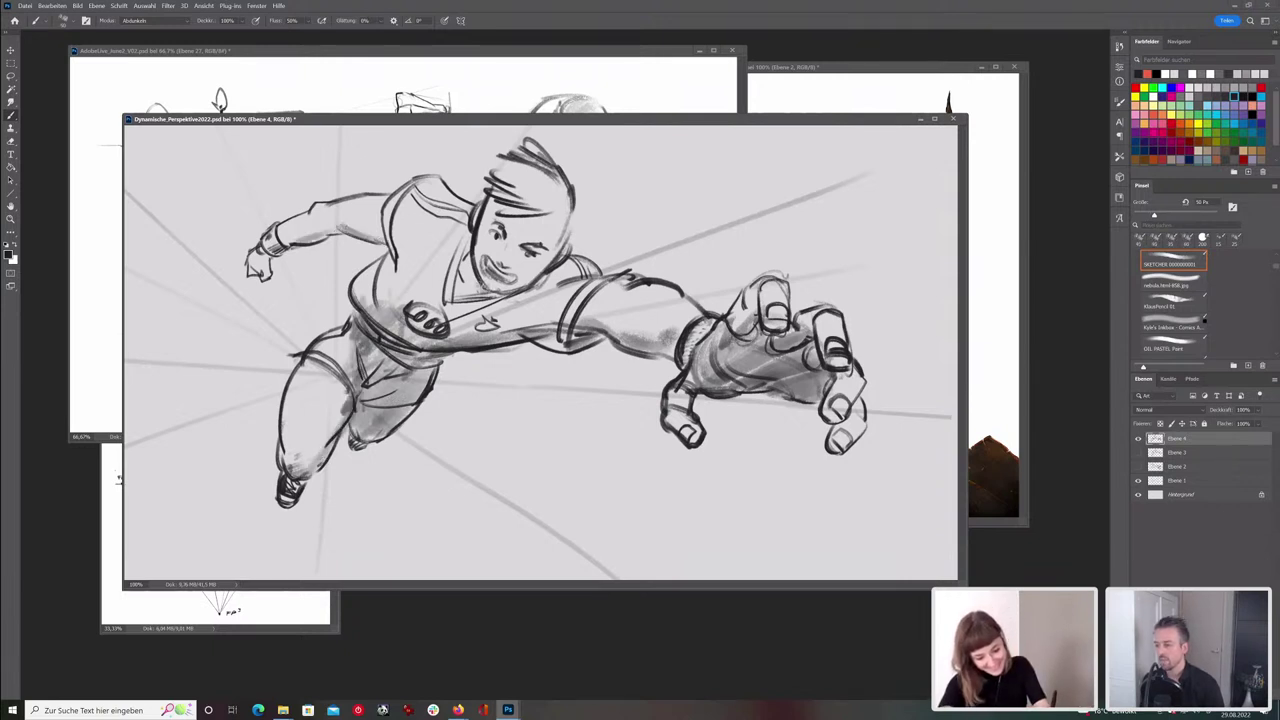
drag(495, 298, 526, 332)
mouse_move(488, 290)
mouse_down()
mouse_move(468, 338)
mouse_move(524, 336)
mouse_move(442, 342)
mouse_up()
key(bracketleft)
mouse_move(484, 280)
mouse_down()
mouse_move(482, 304)
mouse_move(544, 340)
mouse_up()
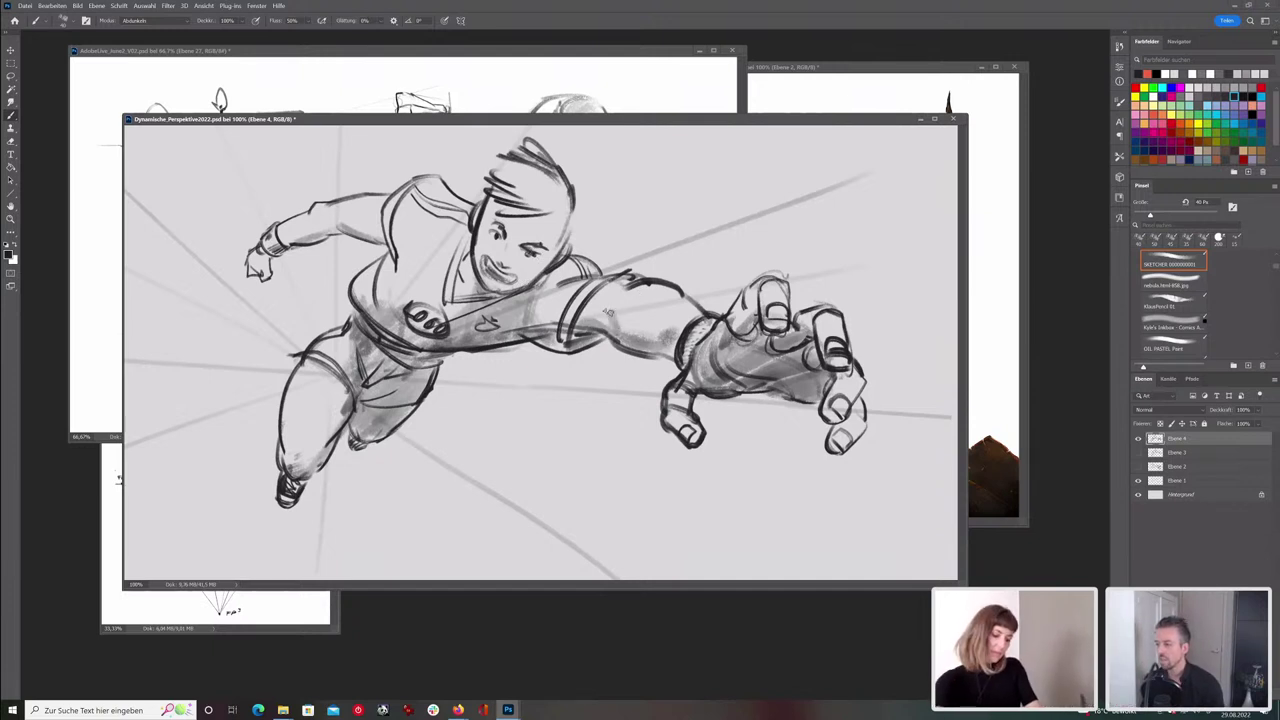
mouse_move(594, 300)
mouse_down()
mouse_move(580, 344)
mouse_move(592, 350)
mouse_up()
- Add loose hair strands along the rear side of the head with a 10 px brush
key([)
key([)
drag(507, 159, 476, 180)
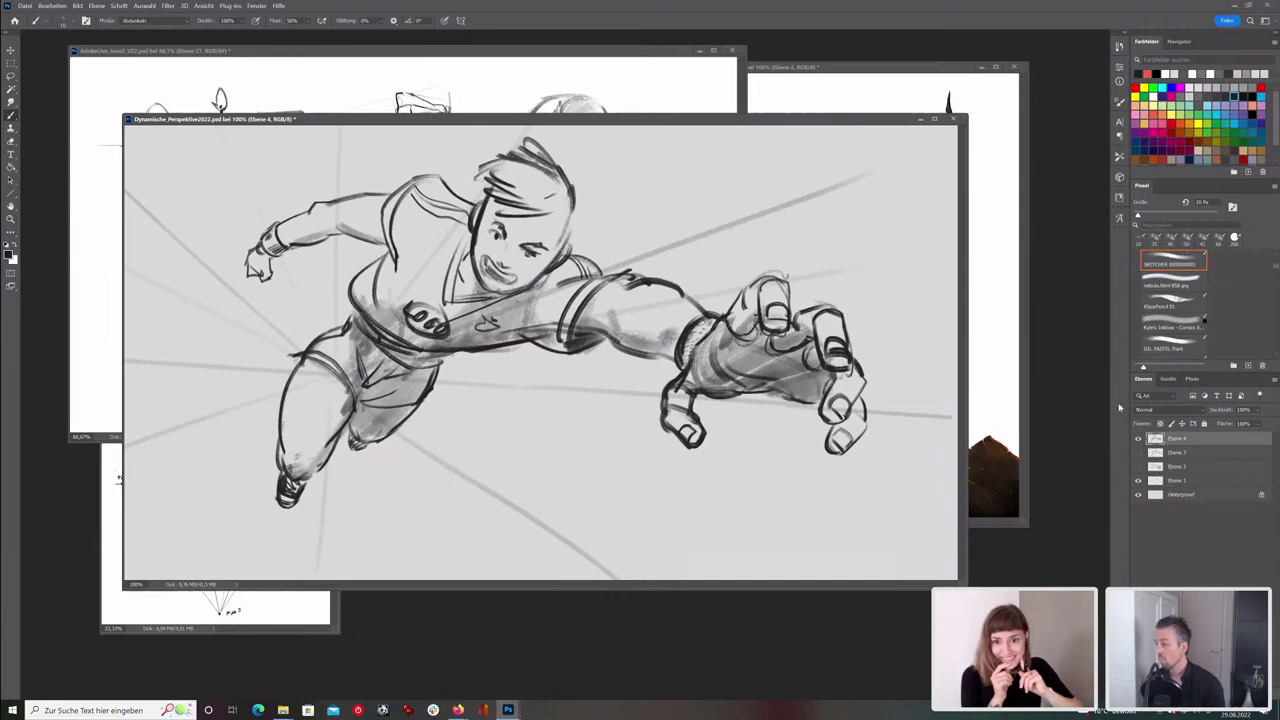
- Add a layer above Ebene 3 and sketch a frontal goal frame with a crossbar, two double-line posts and post feet
click(1207, 455)
key(ctrl+shift+alt+n)
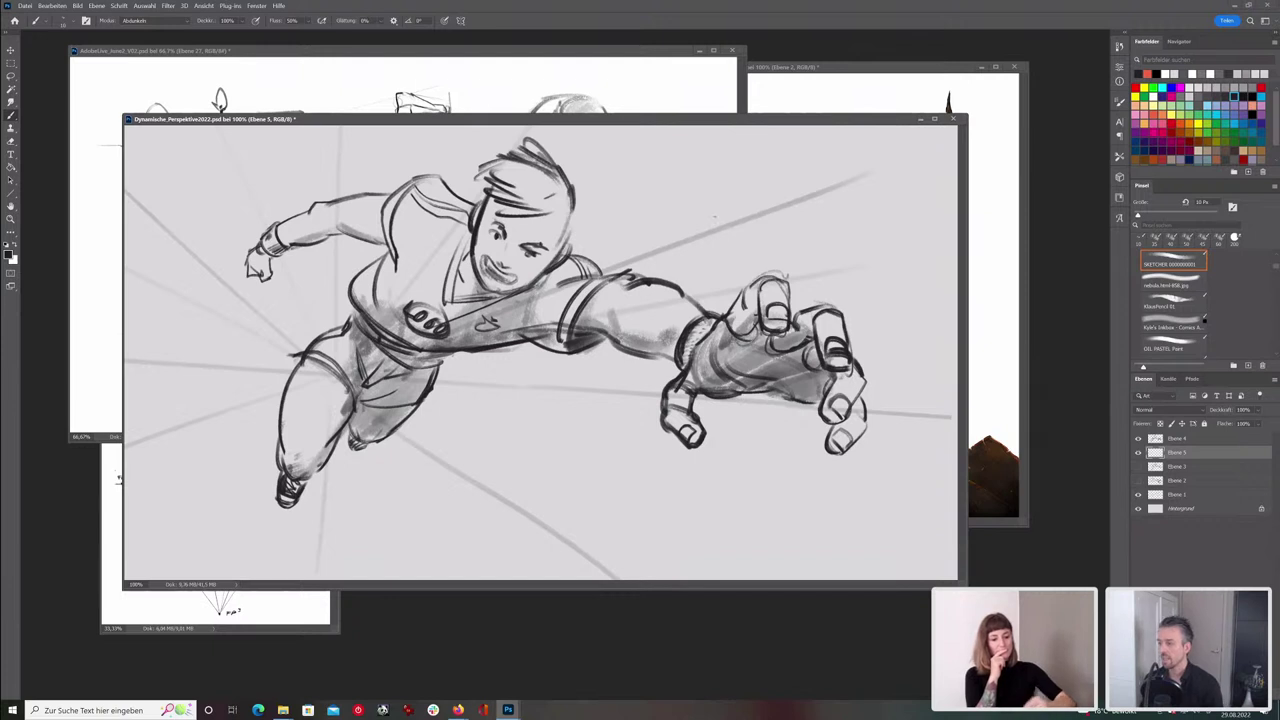
drag(480, 384, 618, 384)
mouse_move(482, 466)
mouse_down()
mouse_move(482, 386)
mouse_move(730, 390)
mouse_move(733, 475)
mouse_up()
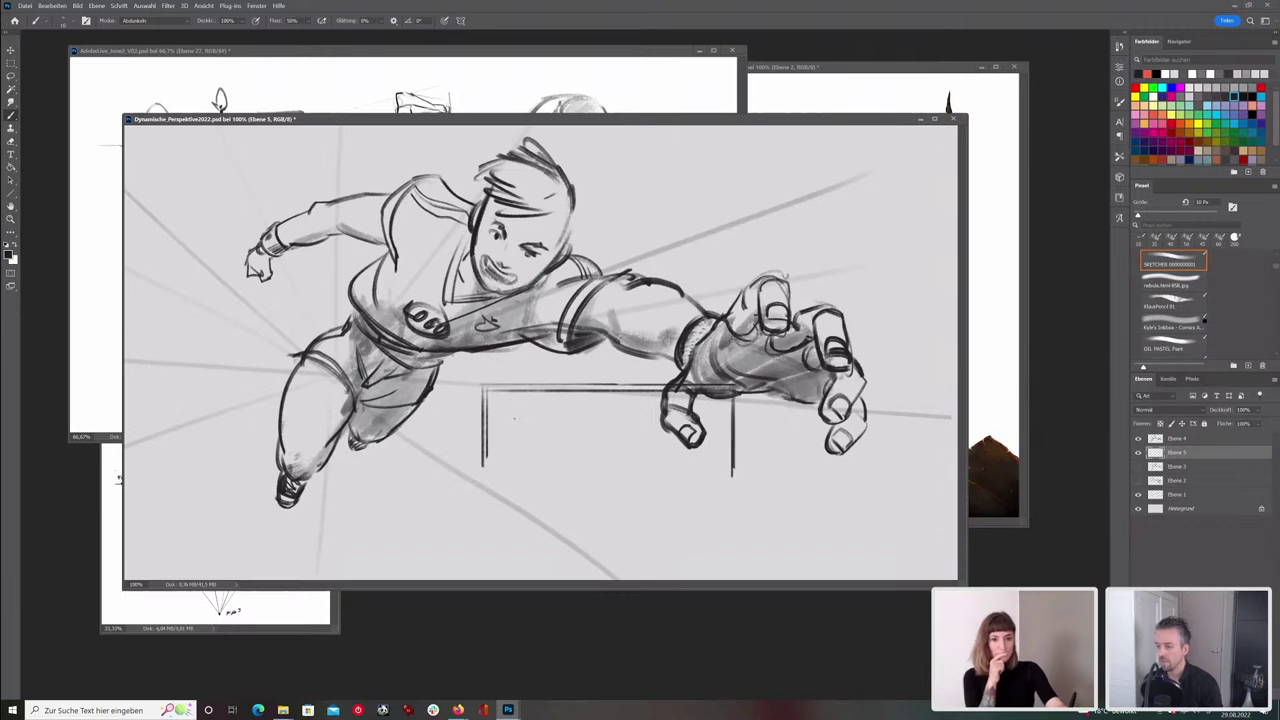
drag(486, 400, 484, 481)
drag(730, 398, 731, 468)
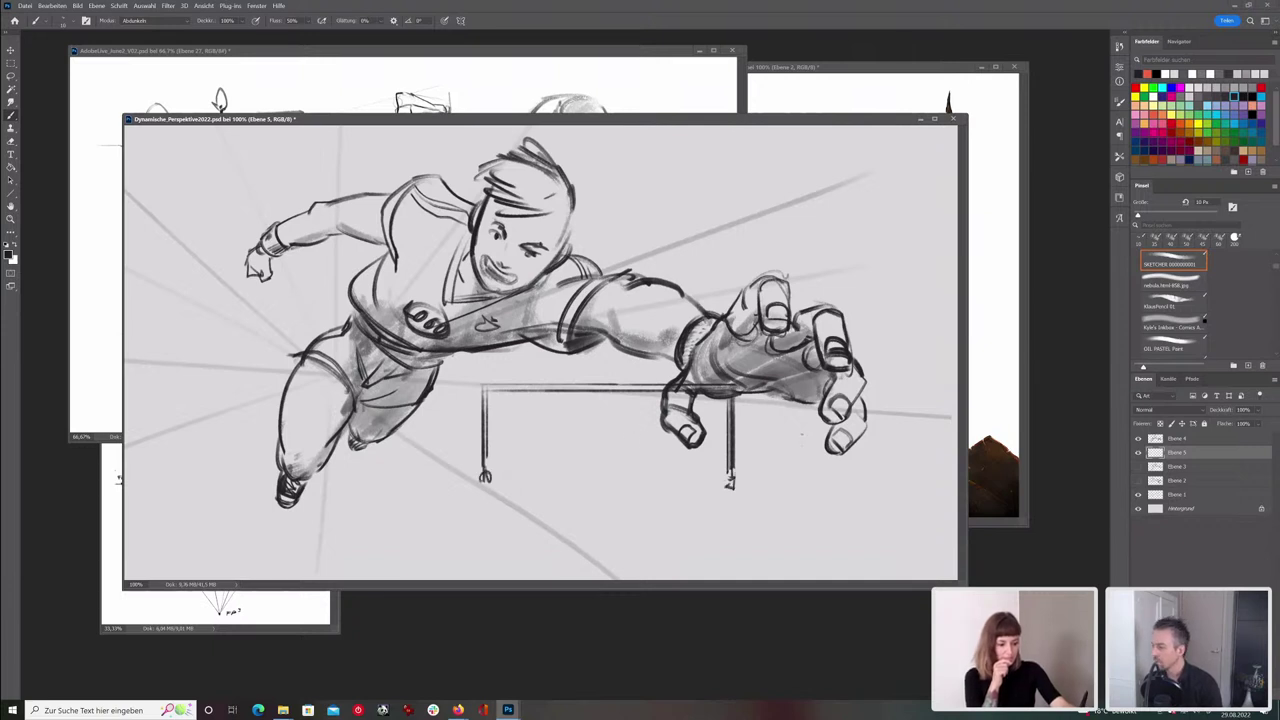
- Free-transform the goal frame into perspective, making the post near the hand tall and the far post short
key(ctrl+t)
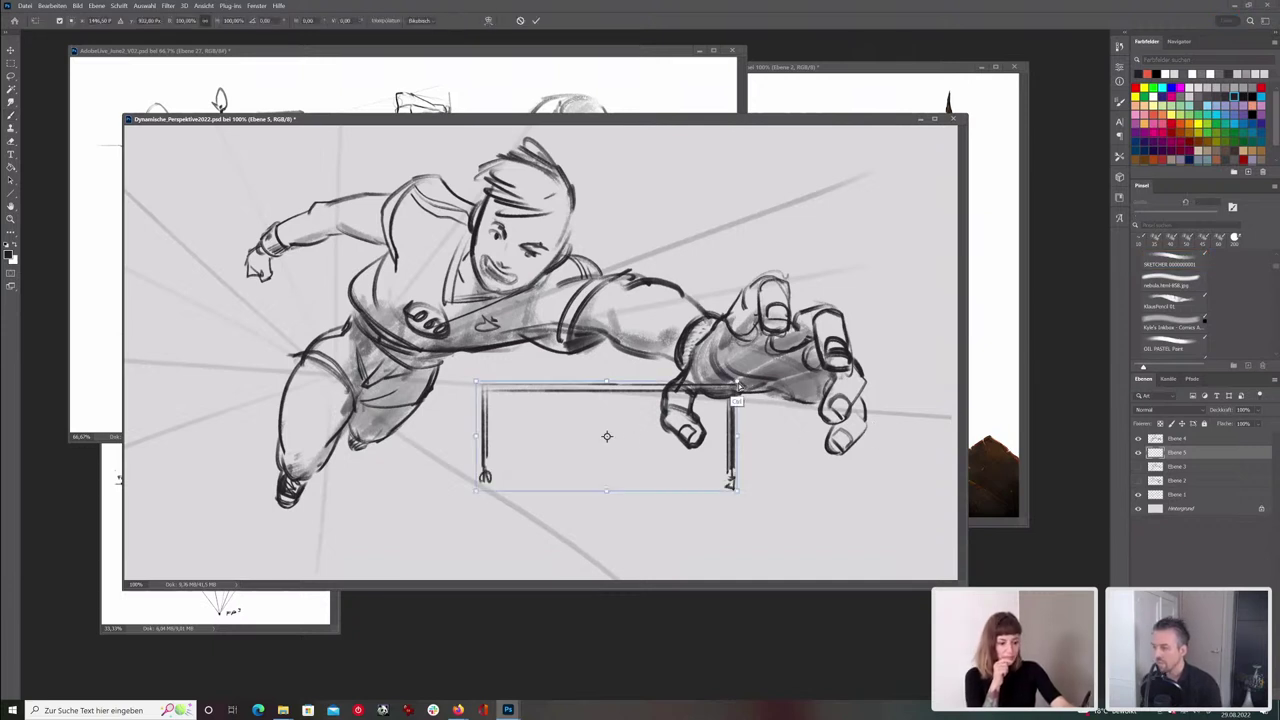
drag(739, 385, 733, 210)
drag(476, 383, 495, 360)
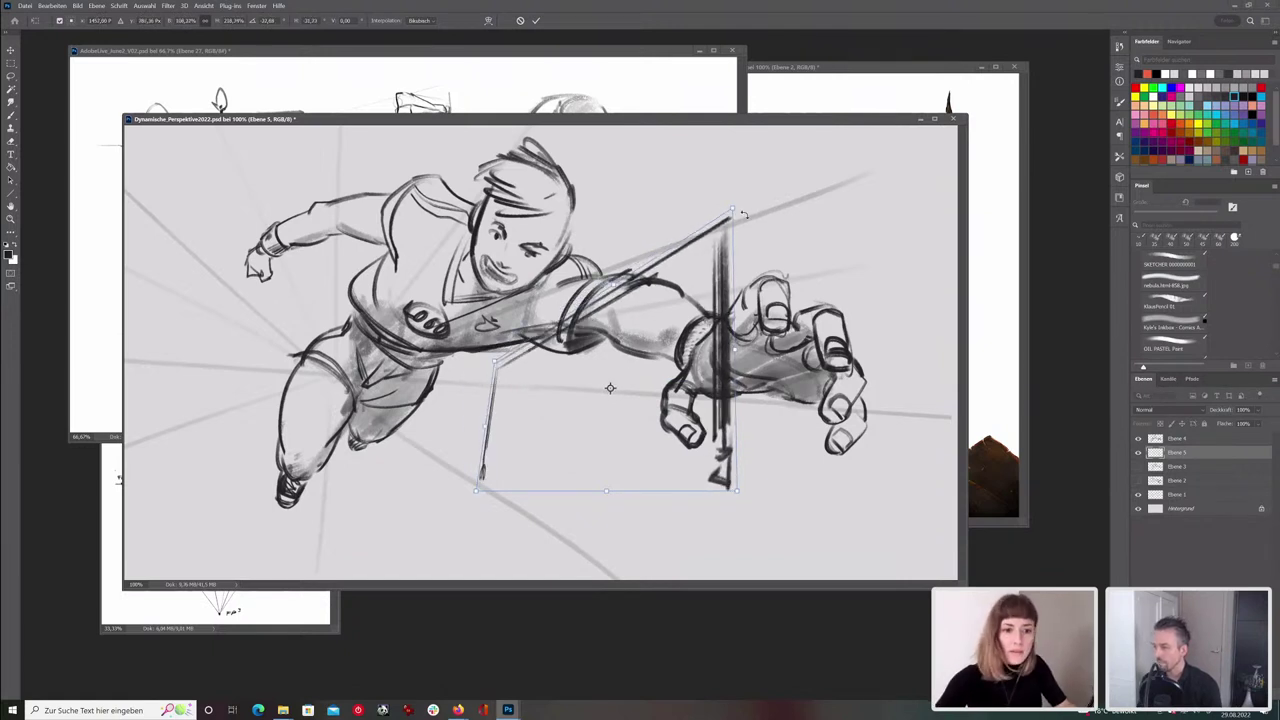
drag(733, 208, 800, 135)
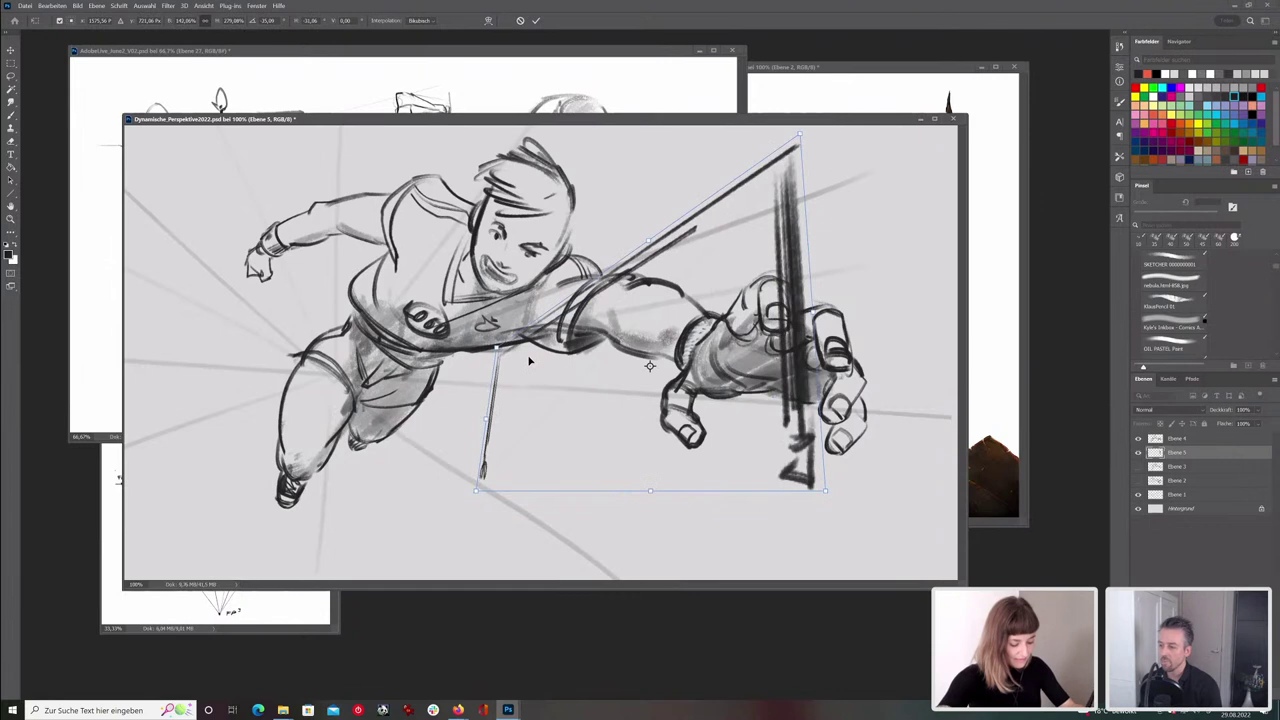
drag(499, 347, 501, 311)
drag(488, 404, 455, 322)
mouse_move(830, 492)
mouse_down()
mouse_move(836, 510)
mouse_move(803, 575)
mouse_up()
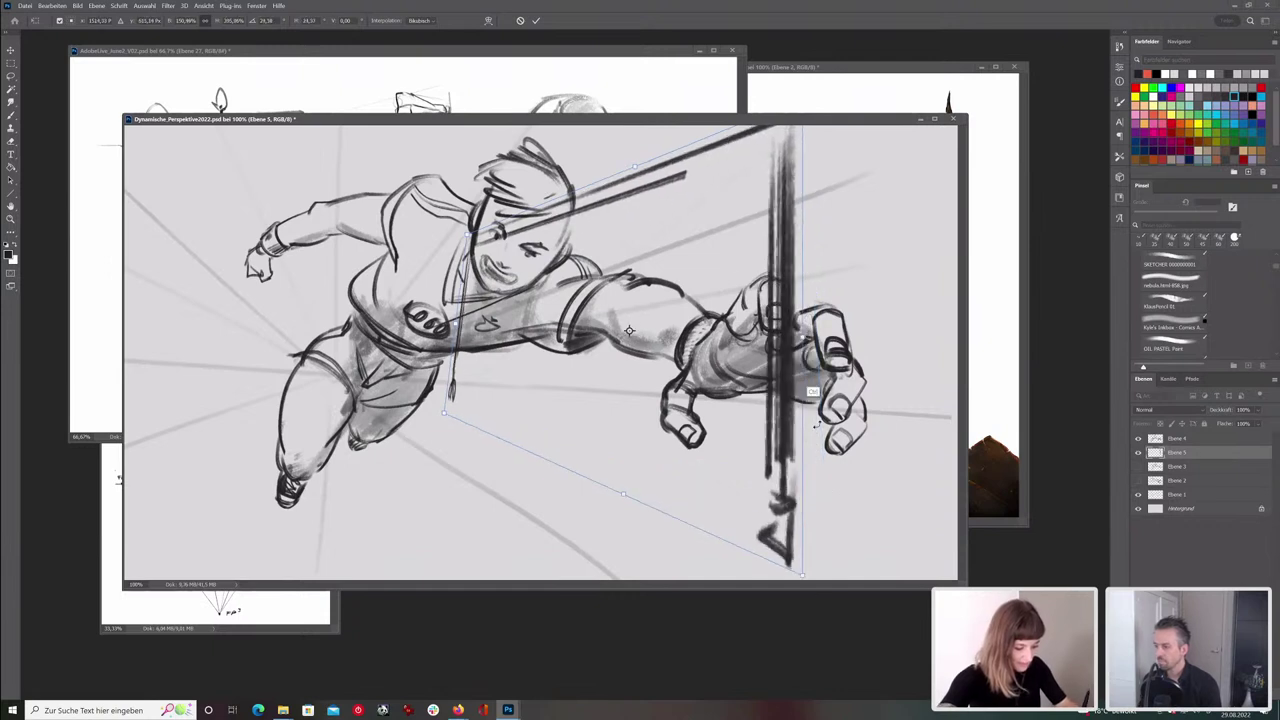
- Enlarge and apply the goal's perspective distortion, placing the near post beyond the fingers and the far post at the torso, and hide its layer
drag(728, 274, 690, 312)
mouse_move(417, 360)
mouse_down()
mouse_move(551, 352)
mouse_move(503, 242)
mouse_move(509, 278)
mouse_up()
drag(766, 137, 1045, 12)
mouse_move(662, 364)
mouse_down()
mouse_move(630, 343)
mouse_move(622, 314)
mouse_up()
drag(440, 428, 414, 463)
drag(478, 432, 491, 404)
drag(468, 178, 458, 160)
drag(428, 435, 449, 442)
mouse_move(866, 523)
mouse_down()
mouse_move(814, 477)
mouse_move(848, 437)
mouse_move(812, 405)
mouse_move(878, 528)
mouse_move(832, 446)
mouse_up()
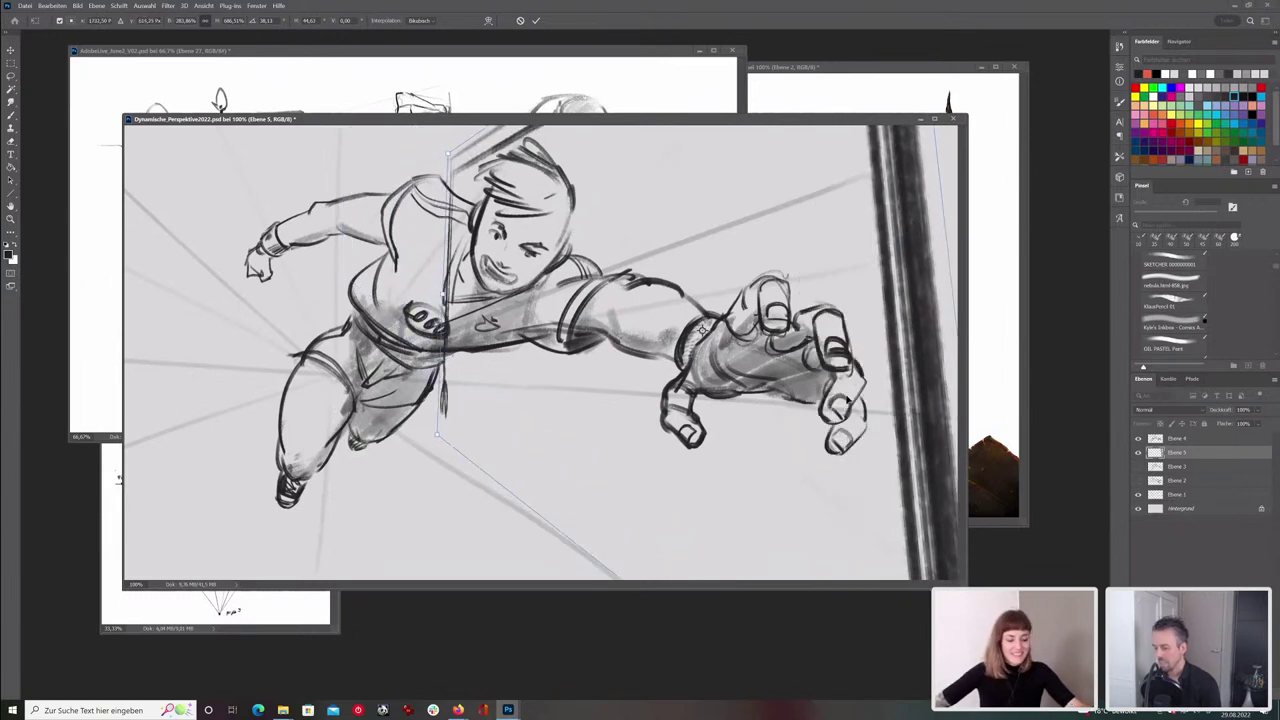
key(Return)
key(b)
click(1138, 453)
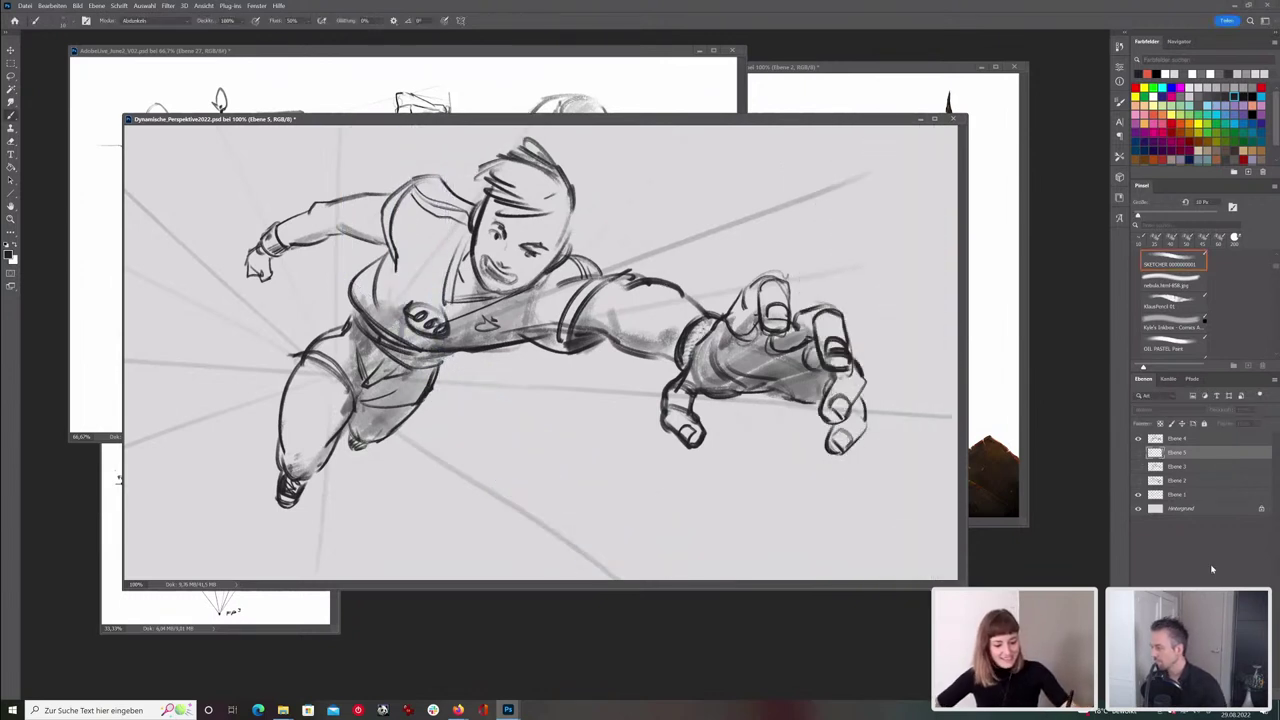
- Add a layer above Ebene 5 and draw the double-edged far goalpost beside the torso with grass tufts at its foot
key(ctrl+shift+alt+n)
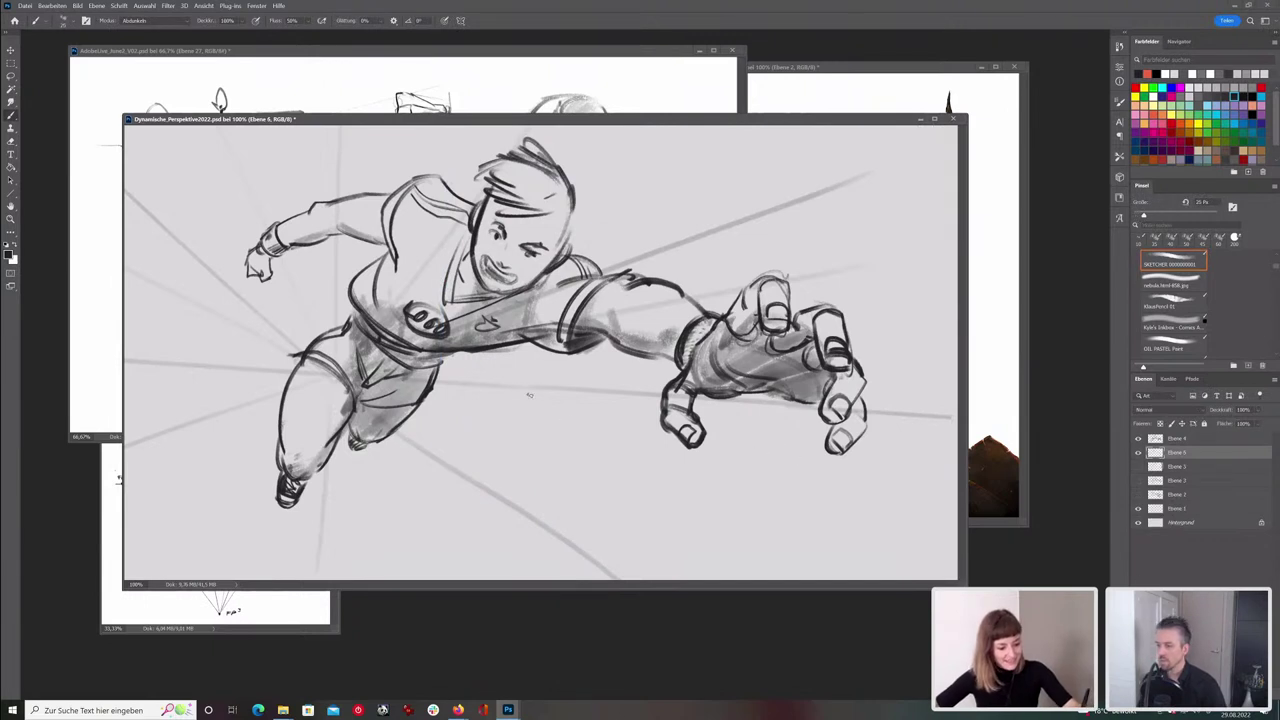
drag(451, 368, 450, 440)
drag(455, 366, 456, 449)
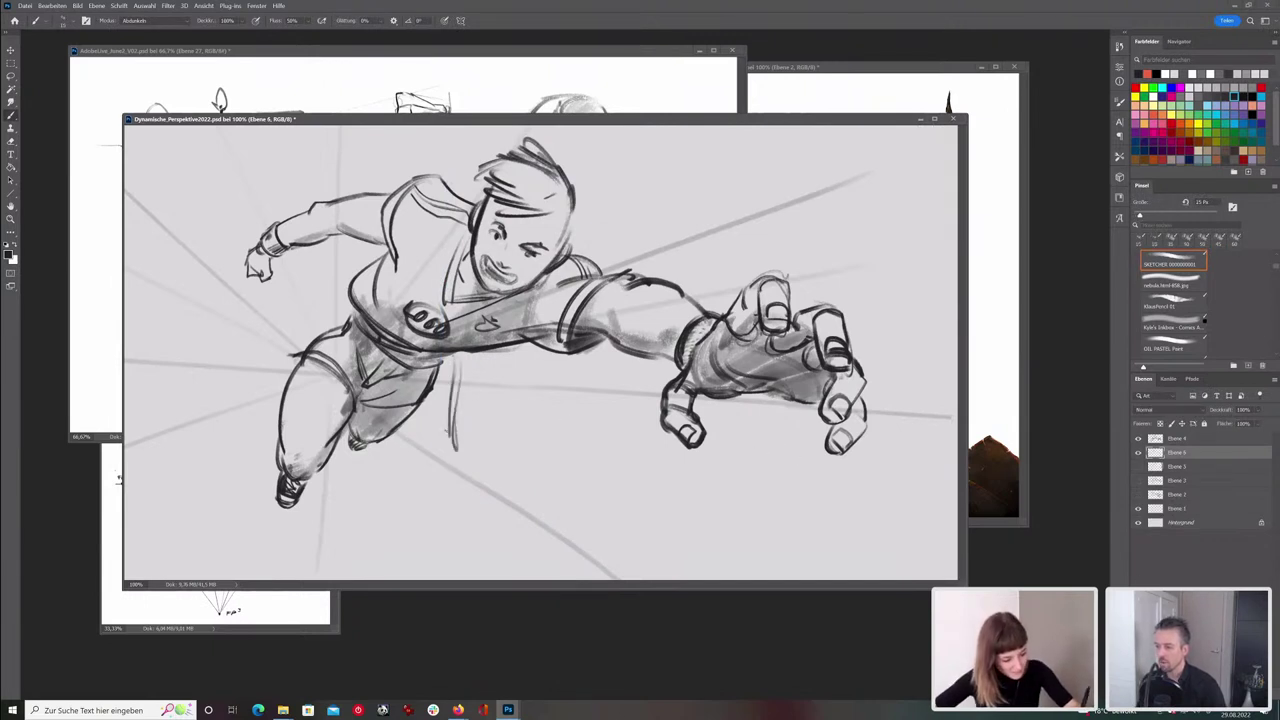
drag(463, 163, 465, 198)
drag(455, 357, 451, 415)
mouse_move(467, 372)
mouse_down()
mouse_move(461, 446)
mouse_move(471, 420)
mouse_move(472, 446)
mouse_move(434, 444)
mouse_up()
- Draw the far post's upper corner and crossbar behind the head, and shade the post's lower section grey
key(e)
key(b)
key(e)
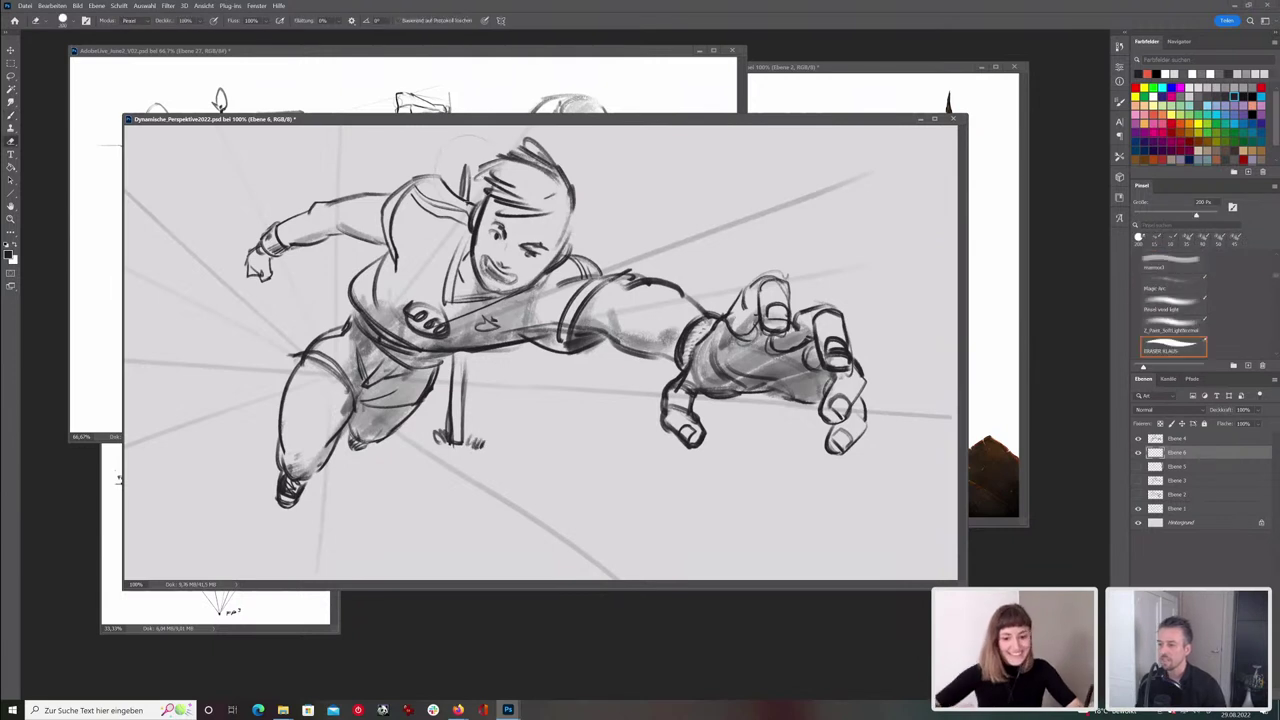
key(b)
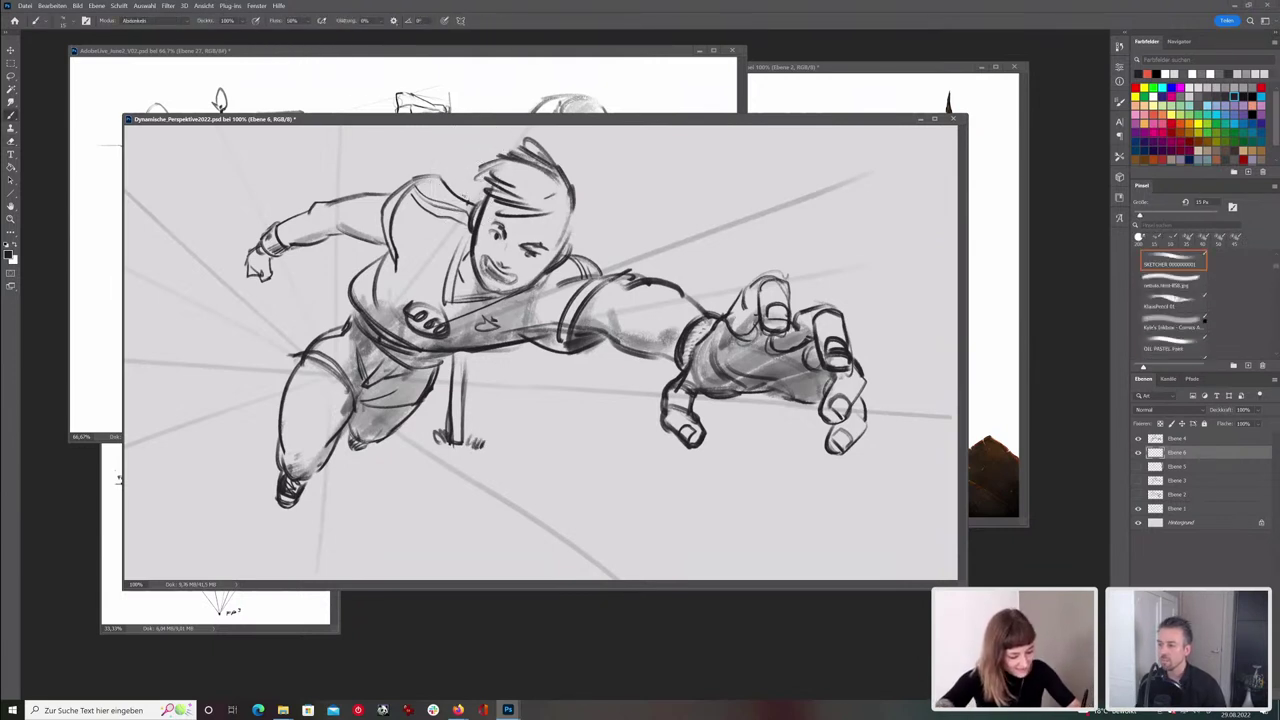
mouse_move(472, 200)
mouse_down()
mouse_move(477, 152)
mouse_move(499, 126)
mouse_move(465, 197)
mouse_up()
drag(462, 356, 458, 440)
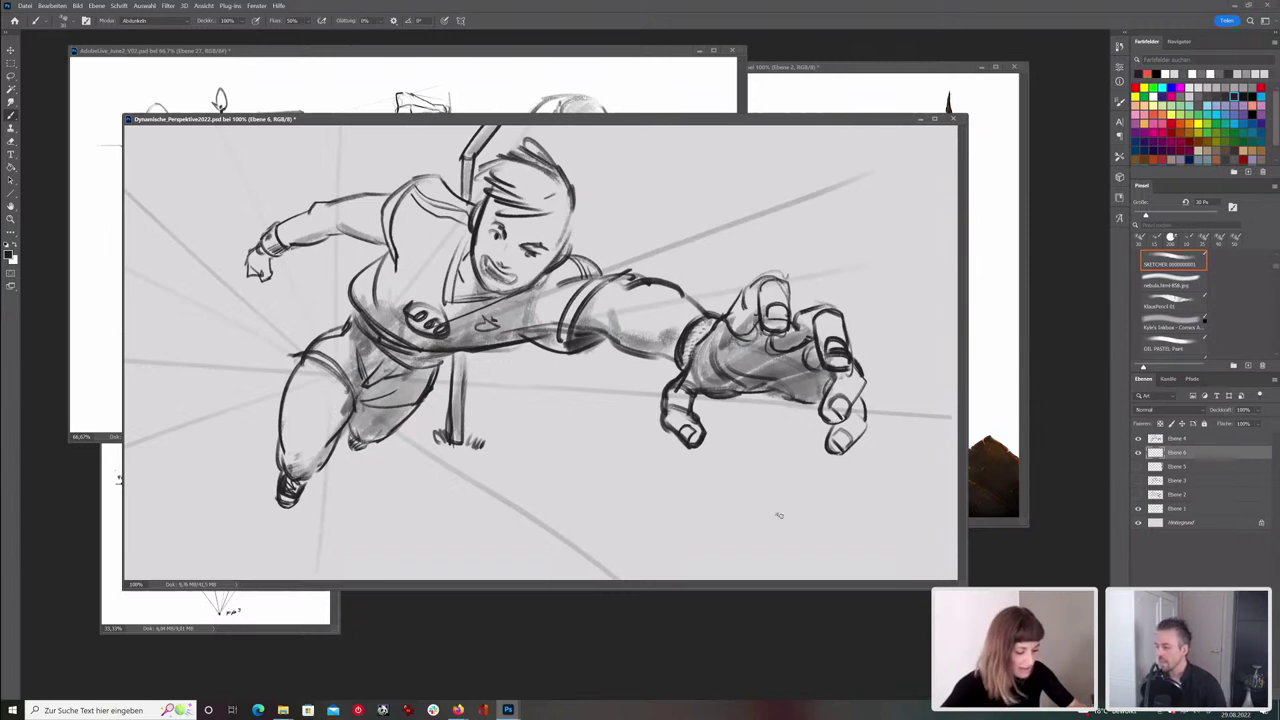
- Draw the near goalpost's two tall, thick edges behind and beyond the reaching hand with a 30 px brush
drag(782, 553, 787, 420)
drag(801, 305, 811, 124)
drag(911, 550, 955, 126)
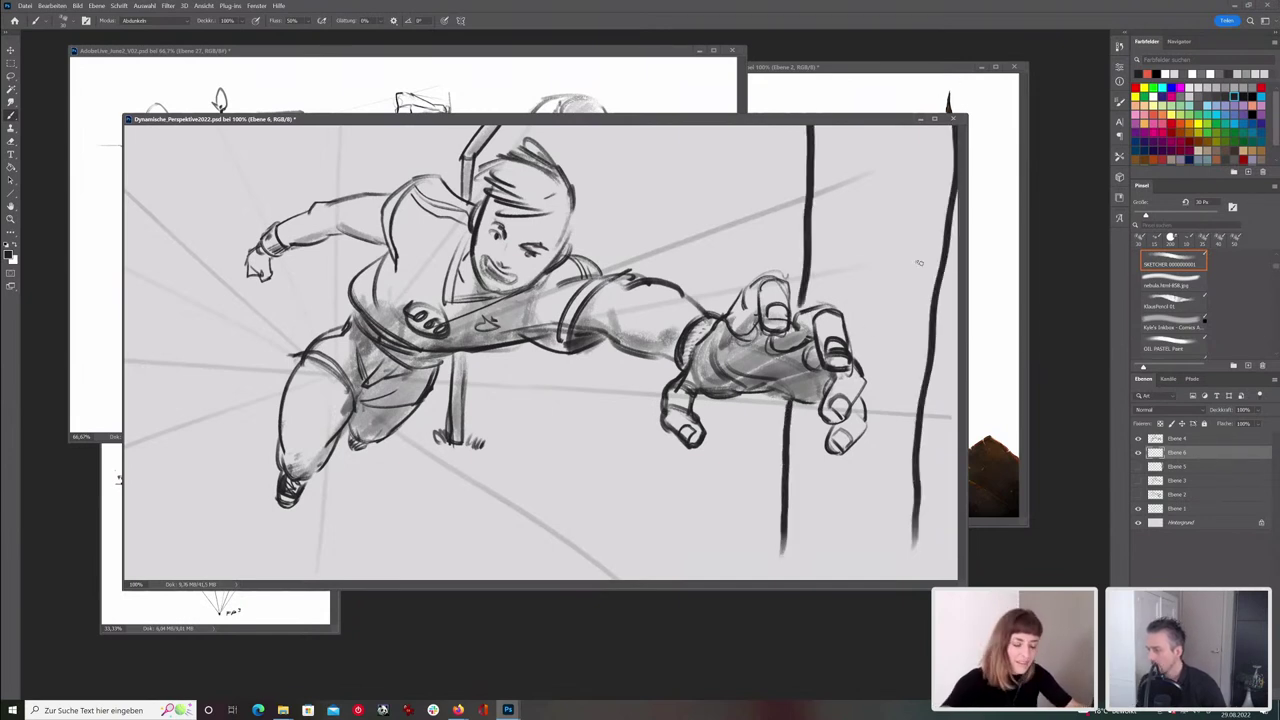
key(ctrl+z)
drag(932, 535, 955, 124)
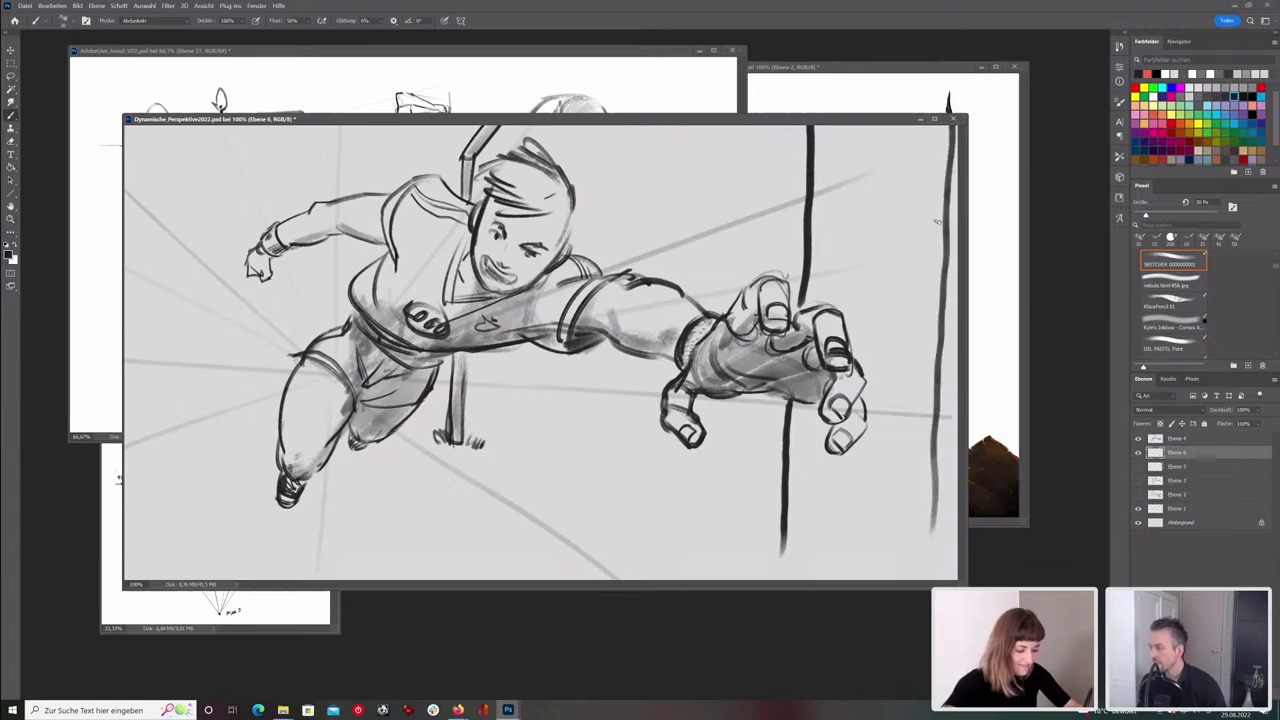
drag(932, 525, 929, 563)
- Sketch loose grass tufts around the near post's foot with a thinner brush
key(bracketleft)
key(bracketleft)
key(bracketleft)
mouse_move(775, 534)
mouse_down()
mouse_move(745, 545)
mouse_move(720, 531)
mouse_move(926, 560)
mouse_move(700, 528)
mouse_up()
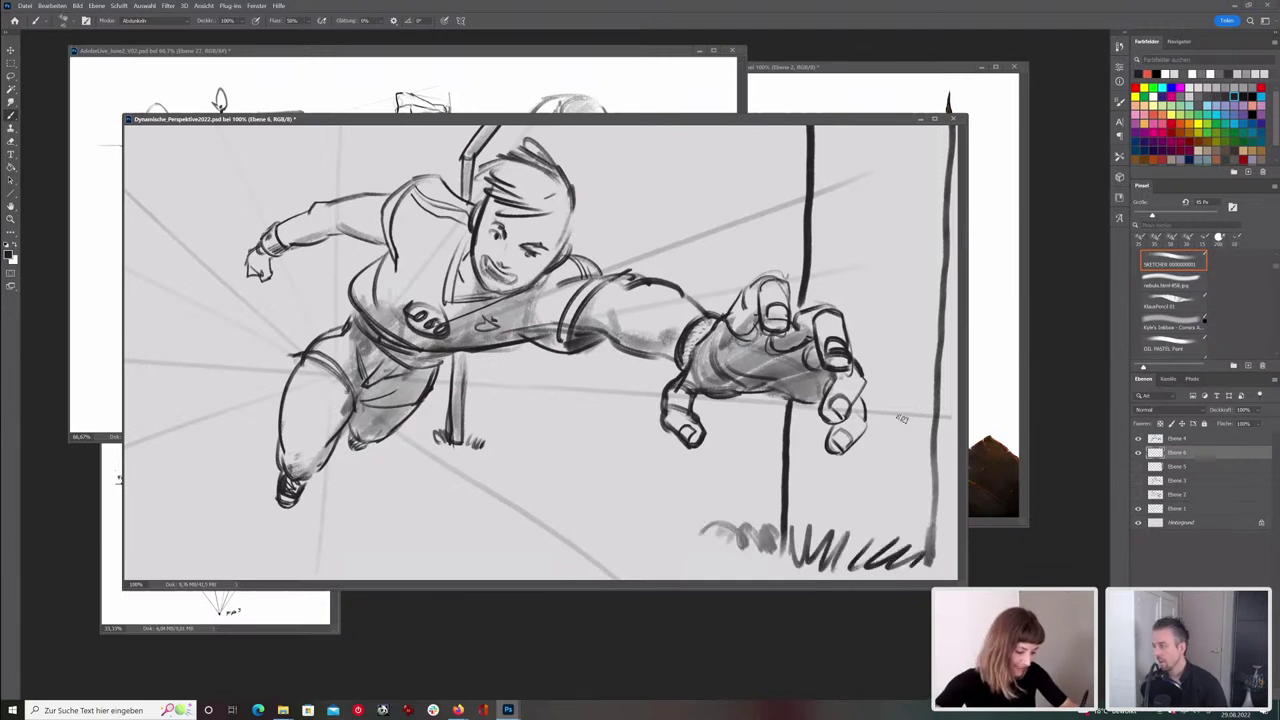
- Shade the near post with broad grey vertical strokes using an enlarged brush, and erase the shading around the fingertips
key(])
key(])
key(])
key(])
key(])
key(])
key(])
key(])
drag(915, 540, 912, 322)
key(bracketright)
key(bracketright)
mouse_move(912, 527)
mouse_down()
mouse_move(909, 342)
mouse_move(940, 207)
mouse_move(895, 427)
mouse_move(899, 148)
mouse_move(864, 537)
mouse_move(876, 165)
mouse_up()
key(e)
mouse_move(842, 401)
mouse_down()
mouse_move(859, 427)
mouse_move(845, 433)
mouse_up()
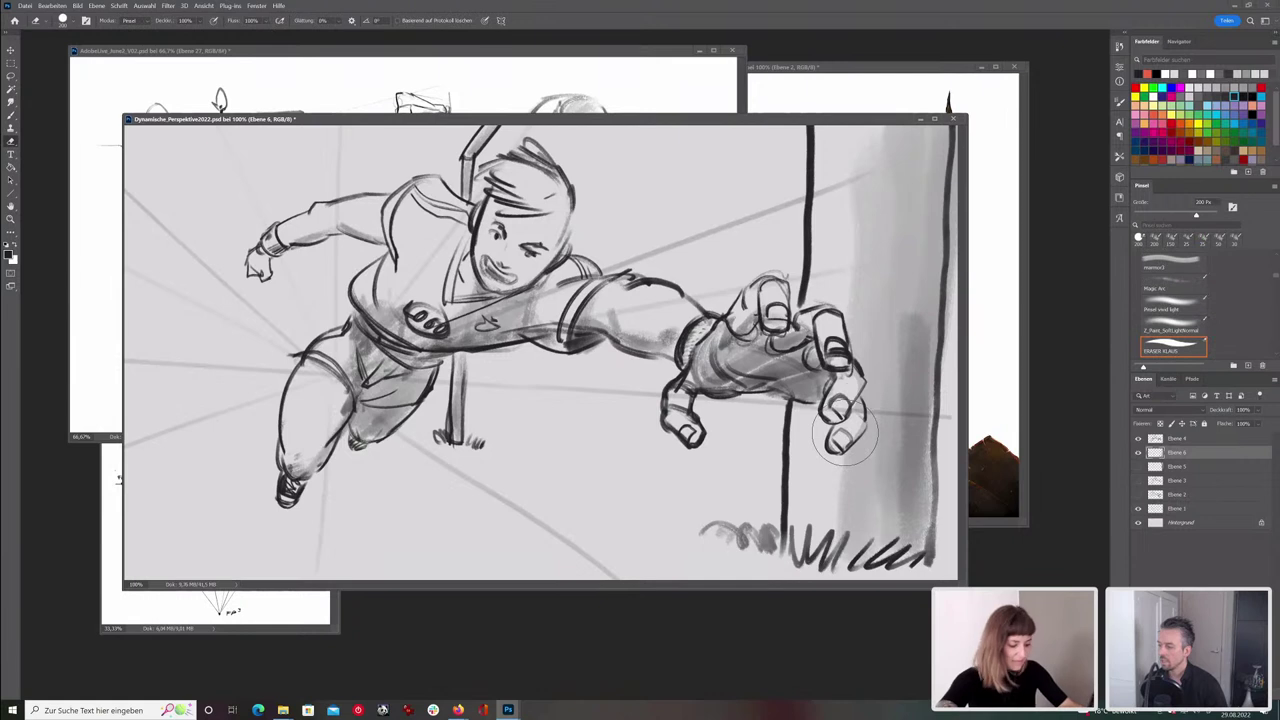
key(b)
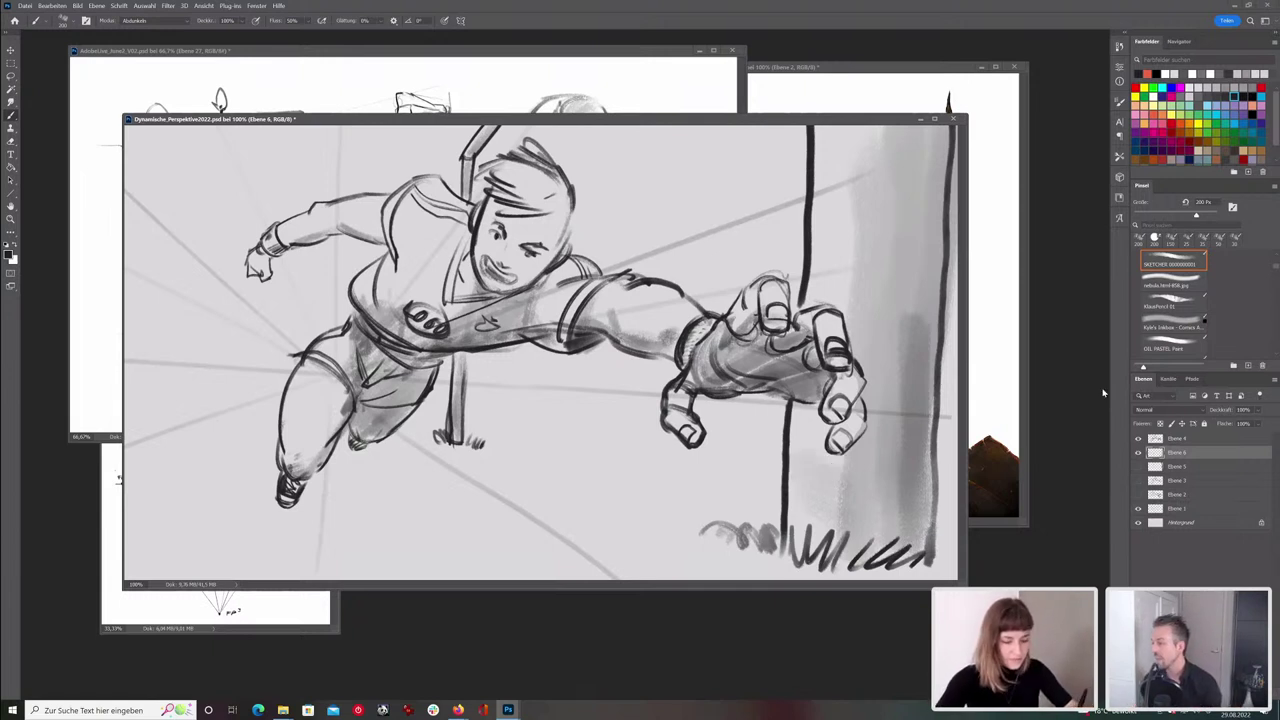
- Free-transform the figure on Ebene 4, scaling it to about 92 % and rotating it about 2° clockwise
click(1180, 440)
key(ctrl+t)
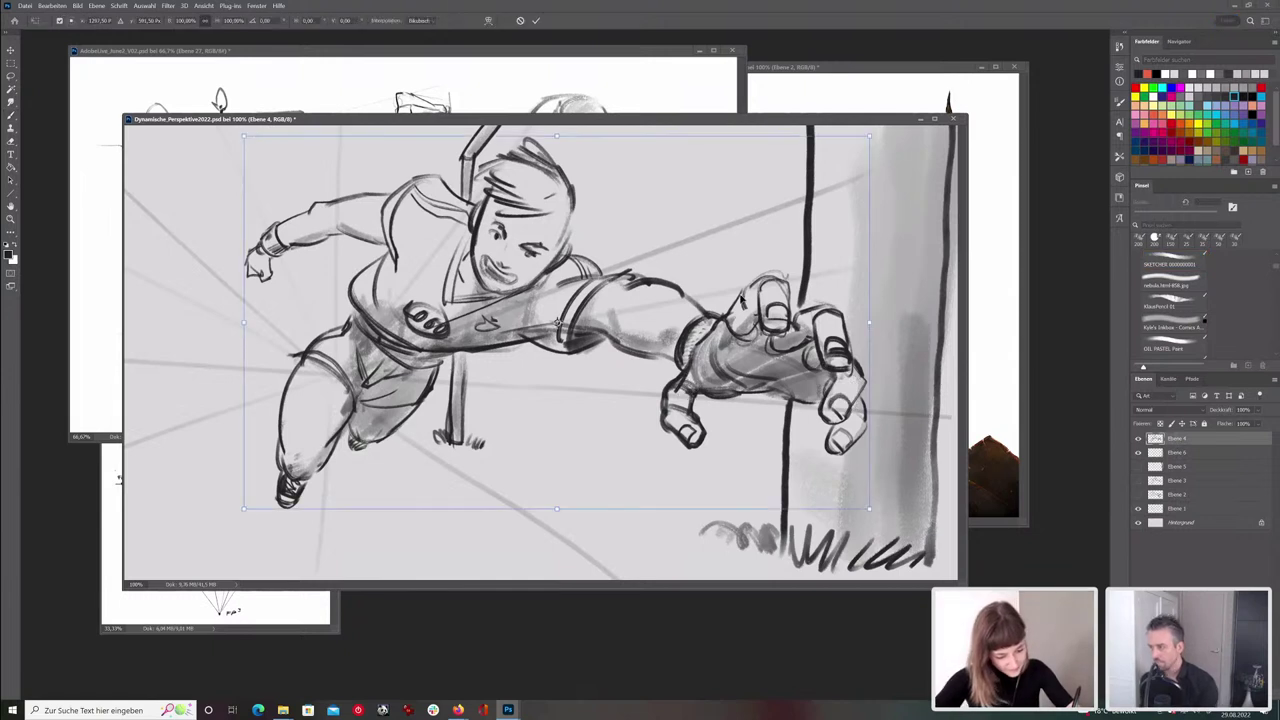
mouse_move(898, 199)
mouse_down()
mouse_move(914, 206)
mouse_move(823, 273)
mouse_move(849, 251)
mouse_move(886, 172)
mouse_move(851, 183)
mouse_move(873, 182)
mouse_up()
drag(783, 257, 790, 250)
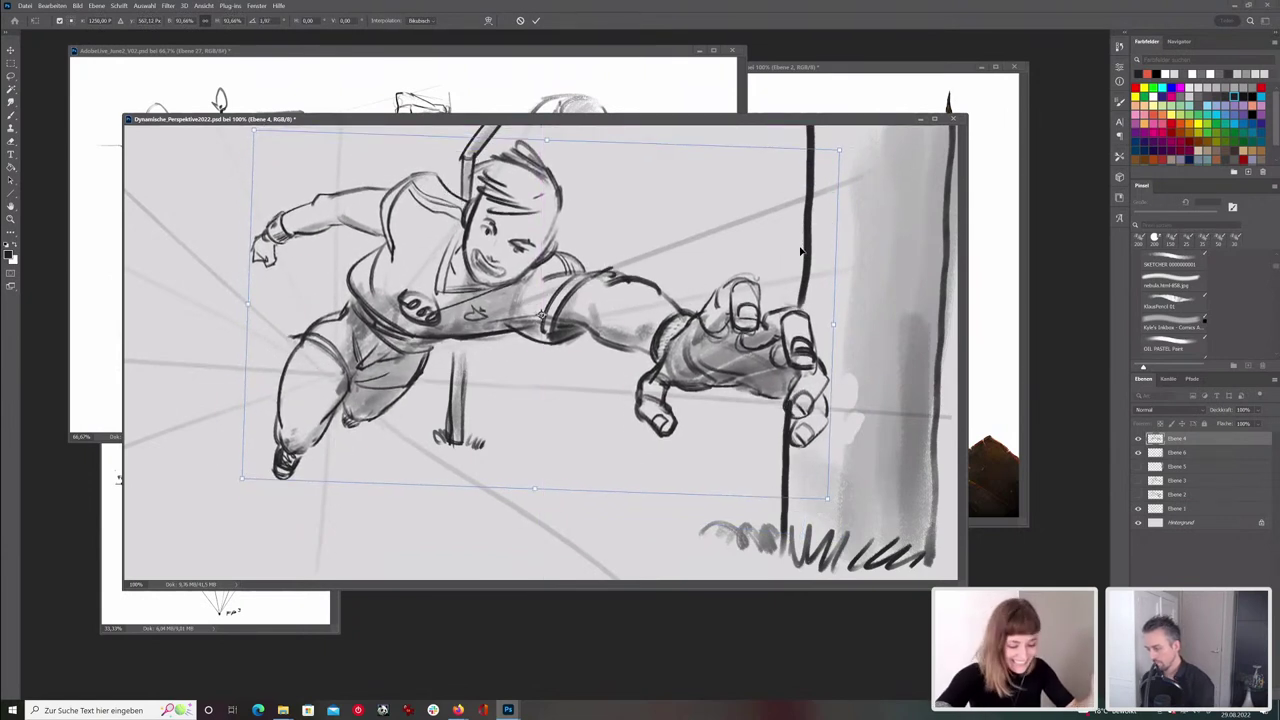
key(Return)
- Outline the net's rear frame behind the head and below the reaching arm on Ebene 6 with a 15 px brush
key(b)
click(1201, 457)
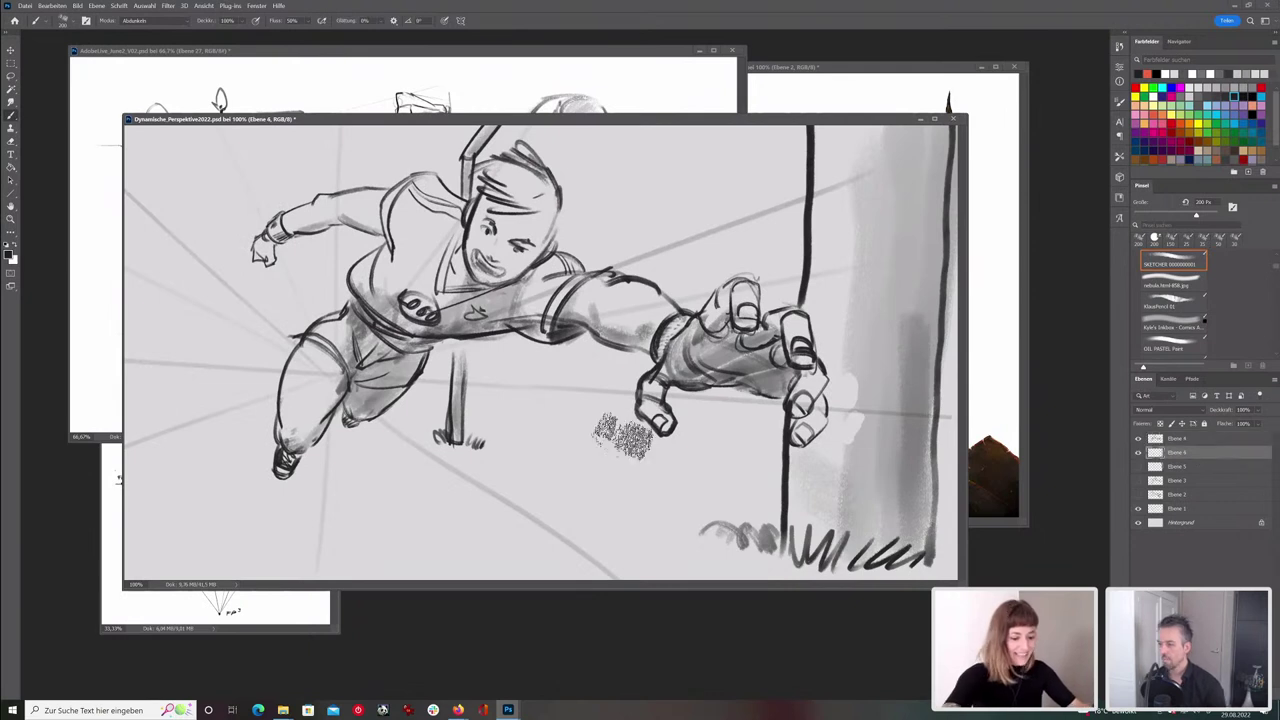
key([)
key([)
key(ctrl+z)
key(bracketleft)
key(bracketleft)
key(bracketleft)
key(bracketleft)
key(bracketleft)
key(bracketleft)
key(bracketleft)
key(bracketleft)
key(bracketleft)
key(bracketleft)
key(bracketleft)
key(bracketleft)
key(bracketleft)
click(483, 156)
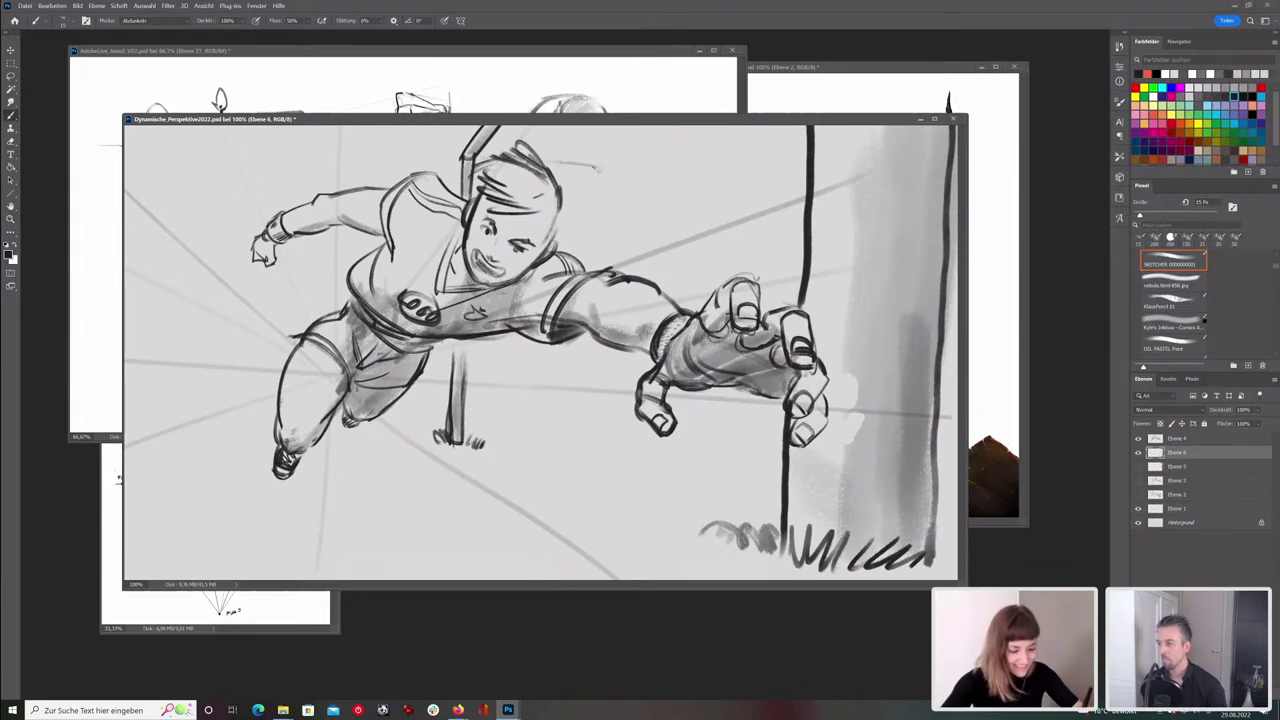
mouse_move(573, 173)
mouse_down()
mouse_move(602, 185)
mouse_move(574, 200)
mouse_move(604, 185)
mouse_move(599, 147)
mouse_move(569, 165)
mouse_move(606, 144)
mouse_move(603, 262)
mouse_up()
key(ctrl+z)
drag(599, 197, 601, 270)
drag(605, 347, 628, 457)
drag(600, 187, 599, 264)
mouse_move(611, 377)
mouse_down()
mouse_move(628, 457)
mouse_move(497, 441)
mouse_up()
- Fill the net area below the reaching arm with a grid of thin horizontal and vertical lines
drag(608, 425, 486, 426)
drag(476, 400, 596, 405)
drag(600, 373, 484, 377)
mouse_move(576, 355)
mouse_down()
mouse_move(510, 357)
mouse_move(471, 432)
mouse_up()
drag(497, 358, 498, 432)
drag(512, 348, 515, 420)
mouse_move(540, 372)
mouse_down()
mouse_move(541, 400)
mouse_move(575, 404)
mouse_up()
- Draw the side net above the reaching arm with crossing mesh lines running in perspective toward the near post
mouse_move(604, 197)
mouse_down()
mouse_move(715, 125)
mouse_move(627, 268)
mouse_up()
mouse_move(632, 181)
mouse_down()
mouse_move(655, 263)
mouse_move(668, 256)
mouse_up()
mouse_move(673, 172)
mouse_down()
mouse_move(689, 228)
mouse_move(714, 222)
mouse_up()
mouse_move(634, 203)
mouse_down()
mouse_move(736, 134)
mouse_move(722, 170)
mouse_up()
drag(708, 216, 774, 182)
drag(704, 268, 798, 234)
drag(746, 278, 800, 262)
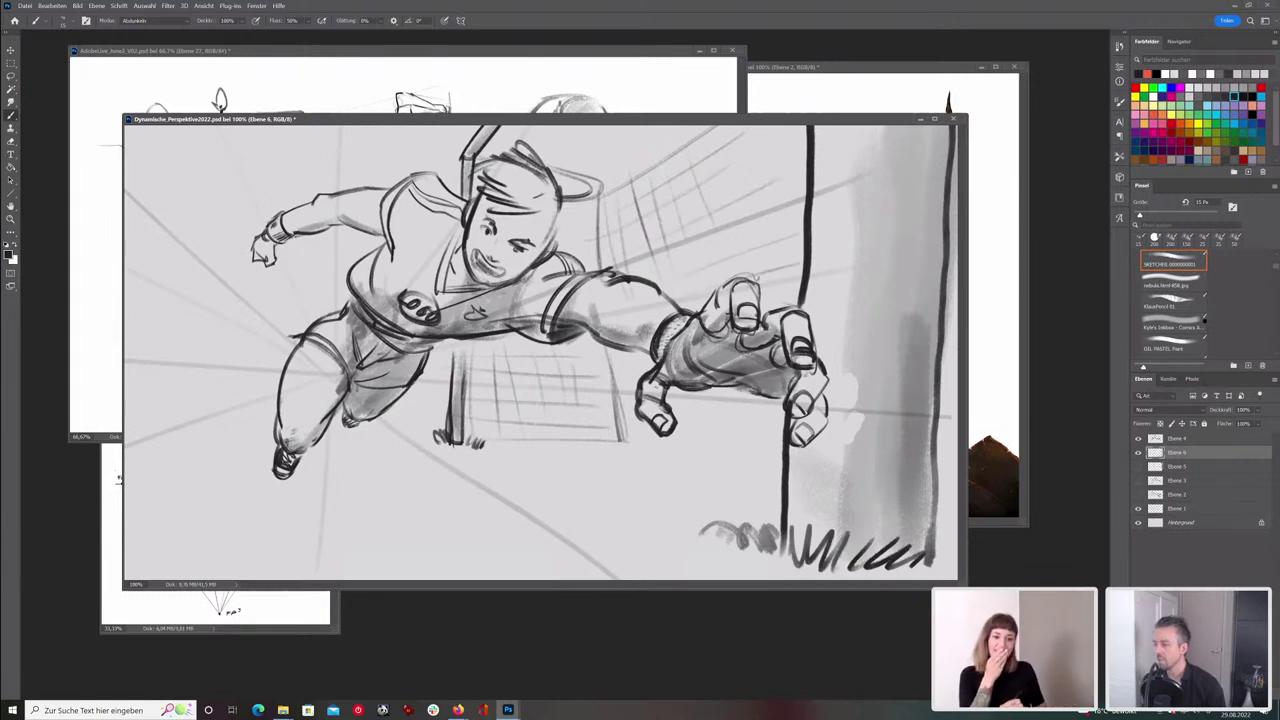
- Extend the side net below the hand with converging lines from the rear frame to the near post
drag(674, 417, 780, 425)
mouse_move(682, 427)
mouse_down()
mouse_move(780, 436)
mouse_move(780, 461)
mouse_up()
drag(664, 449, 776, 468)
drag(641, 461, 706, 471)
- Draw the goal line's two edges on the ground from the far post's foot to the near post
key(])
key(e)
key(b)
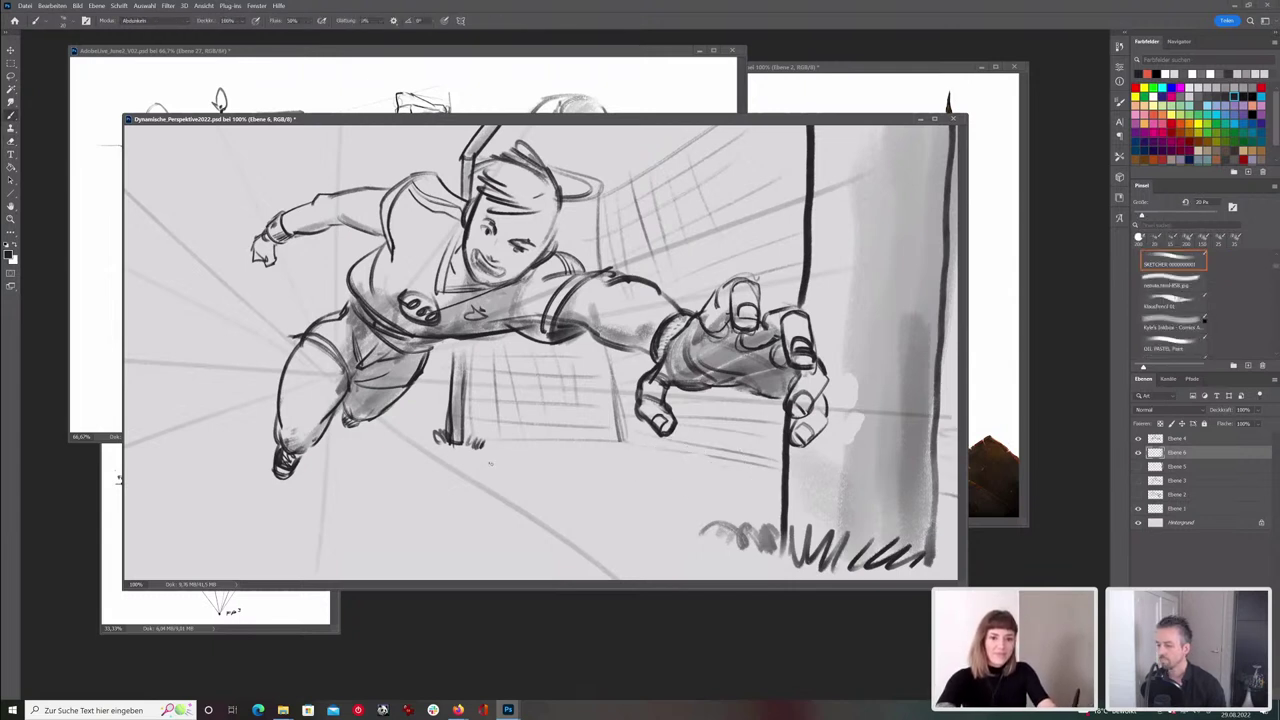
drag(450, 448, 700, 554)
key(ctrl+z)
mouse_move(474, 460)
mouse_down()
mouse_move(594, 514)
mouse_move(700, 578)
mouse_up()
drag(468, 453, 759, 563)
key(ctrl+z)
mouse_move(484, 447)
mouse_down()
mouse_move(514, 455)
mouse_move(780, 524)
mouse_up()
- Partly erase the goal line's lower edge and redraw it with finer strokes
key(e)
mouse_move(662, 569)
mouse_down()
mouse_move(626, 543)
mouse_move(796, 563)
mouse_move(634, 524)
mouse_up()
key(b)
drag(560, 494, 476, 458)
key(e)
drag(514, 497, 640, 534)
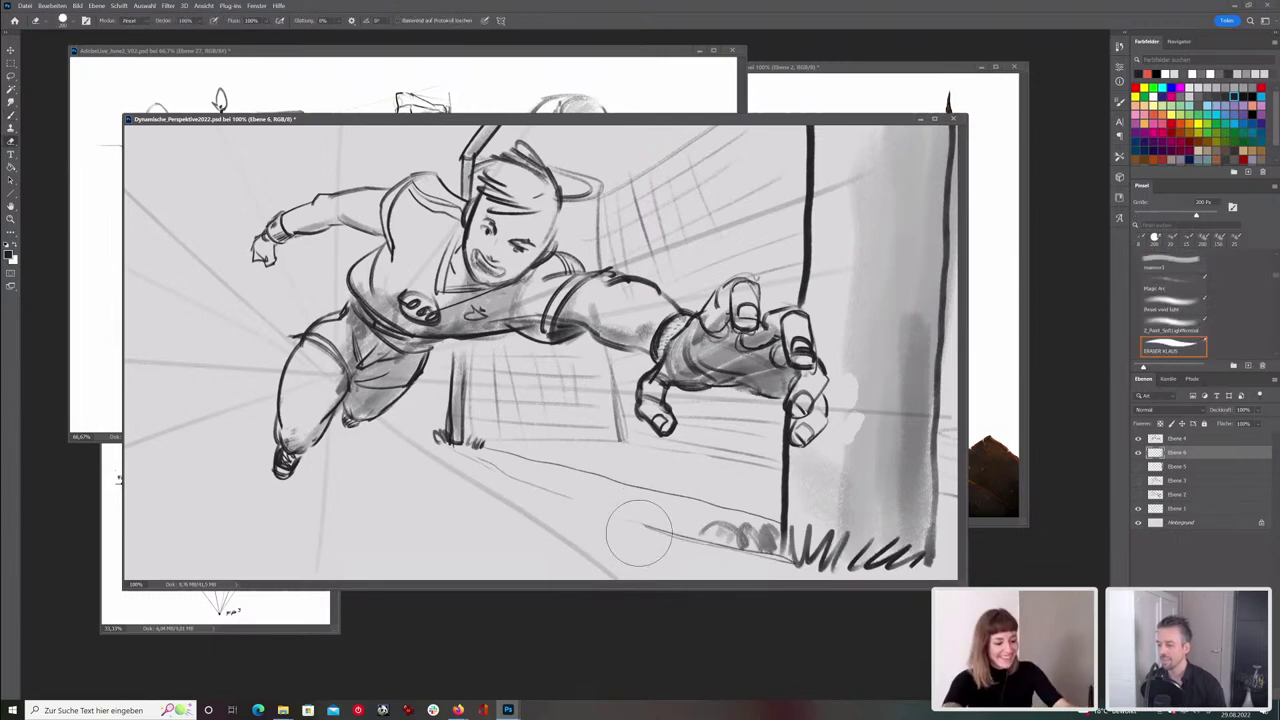
key(b)
drag(587, 499, 708, 545)
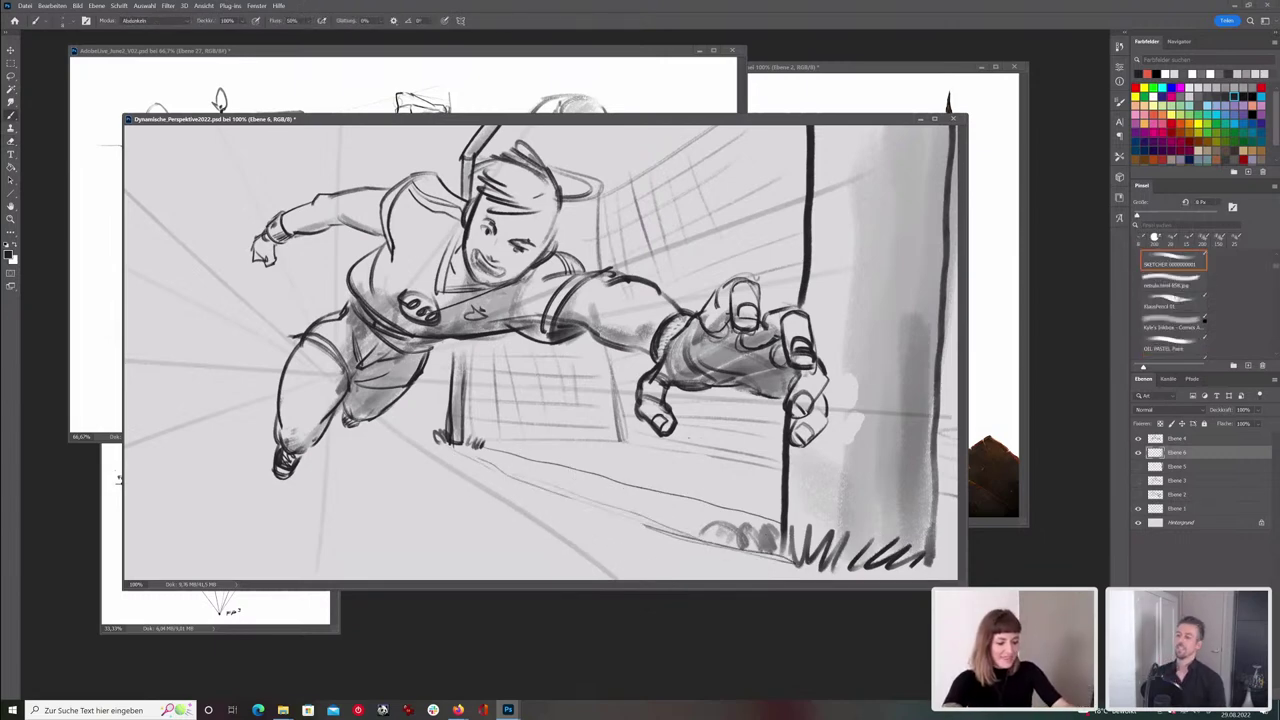
- Zoom the drawing out to 50 %, minimise the other sketch document, and shrink and move the drawing's window between the references
key(ctrl+minus)
key(ctrl+minus)
click(698, 50)
drag(465, 114, 610, 100)
drag(549, 357, 591, 410)
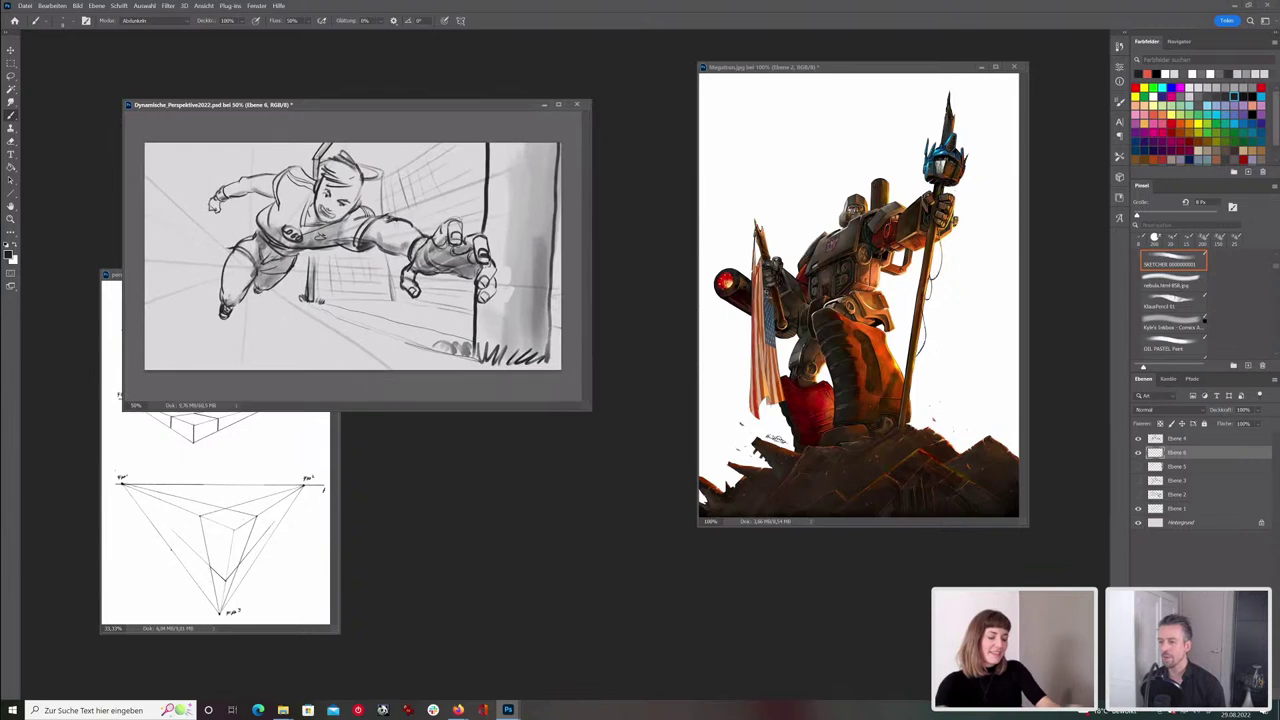
drag(488, 104, 685, 137)
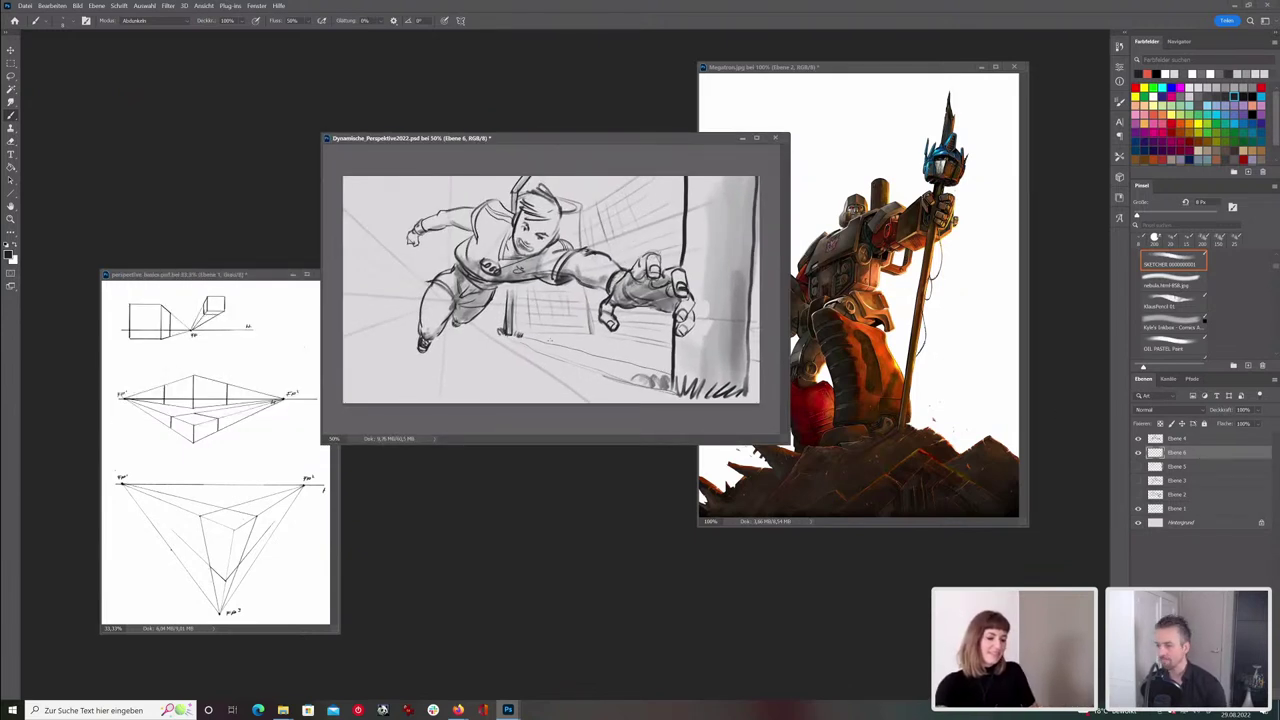
- Paint a broad grey cast shadow on the ground beneath the diving figure
key(bracketright)
key(bracketright)
mouse_move(440, 348)
mouse_down()
mouse_move(630, 388)
mouse_move(570, 402)
mouse_move(505, 388)
mouse_up()
key(bracketright)
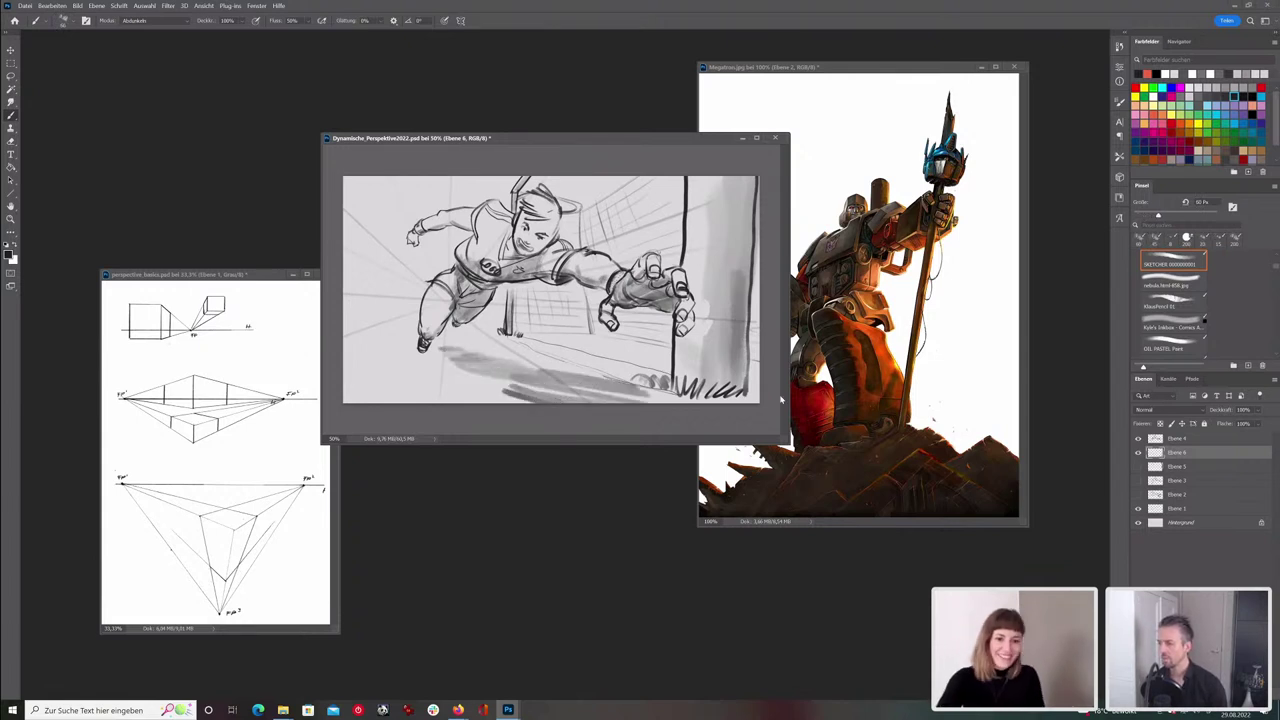
- Add a layer above Ebene 6 and paint a round, shaded football with dark patches below the reaching arm
key(ctrl+shift+alt+n)
key(bracketleft)
key(bracketleft)
key(bracketleft)
key(bracketleft)
mouse_move(566, 328)
mouse_down()
mouse_move(580, 330)
mouse_move(563, 354)
mouse_move(588, 348)
mouse_move(564, 345)
mouse_move(579, 333)
mouse_up()
key(bracketright)
key(ctrl+z)
key(bracketright)
key(bracketright)
click(549, 339)
click(566, 336)
key(bracketright)
click(561, 342)
key(bracketright)
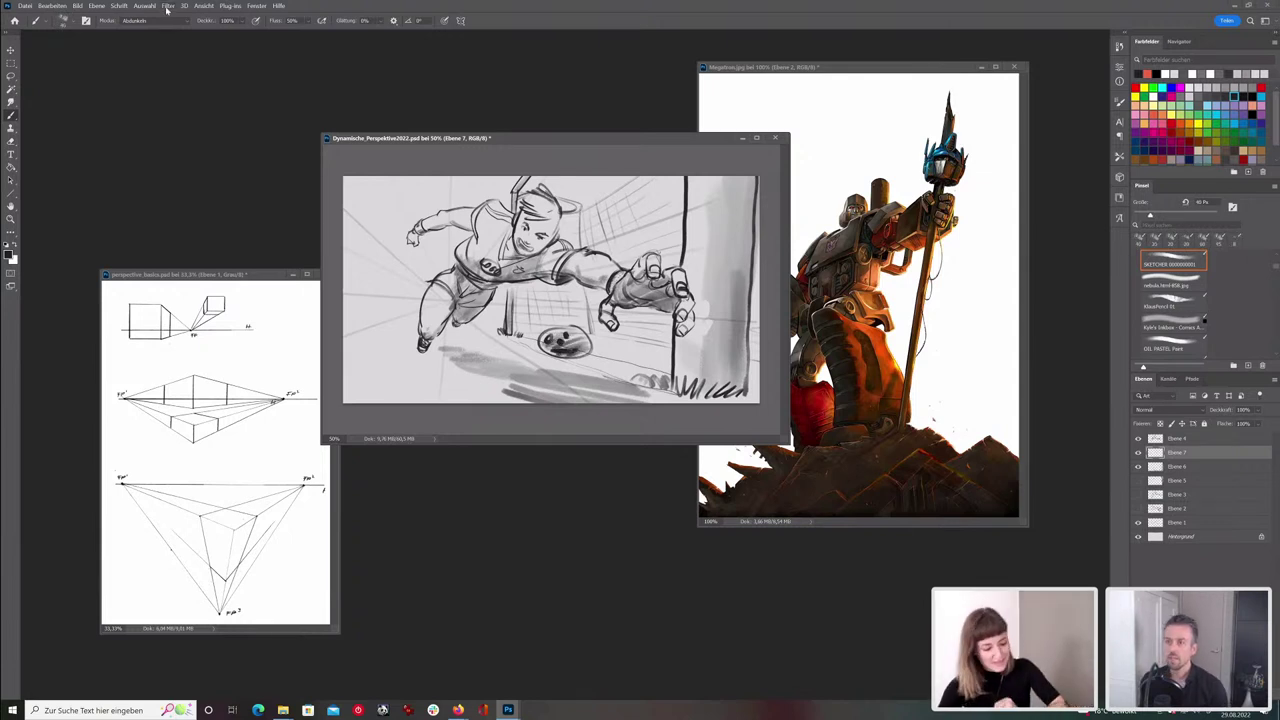
- Apply the Motion Blur filter to the football layer
click(168, 5)
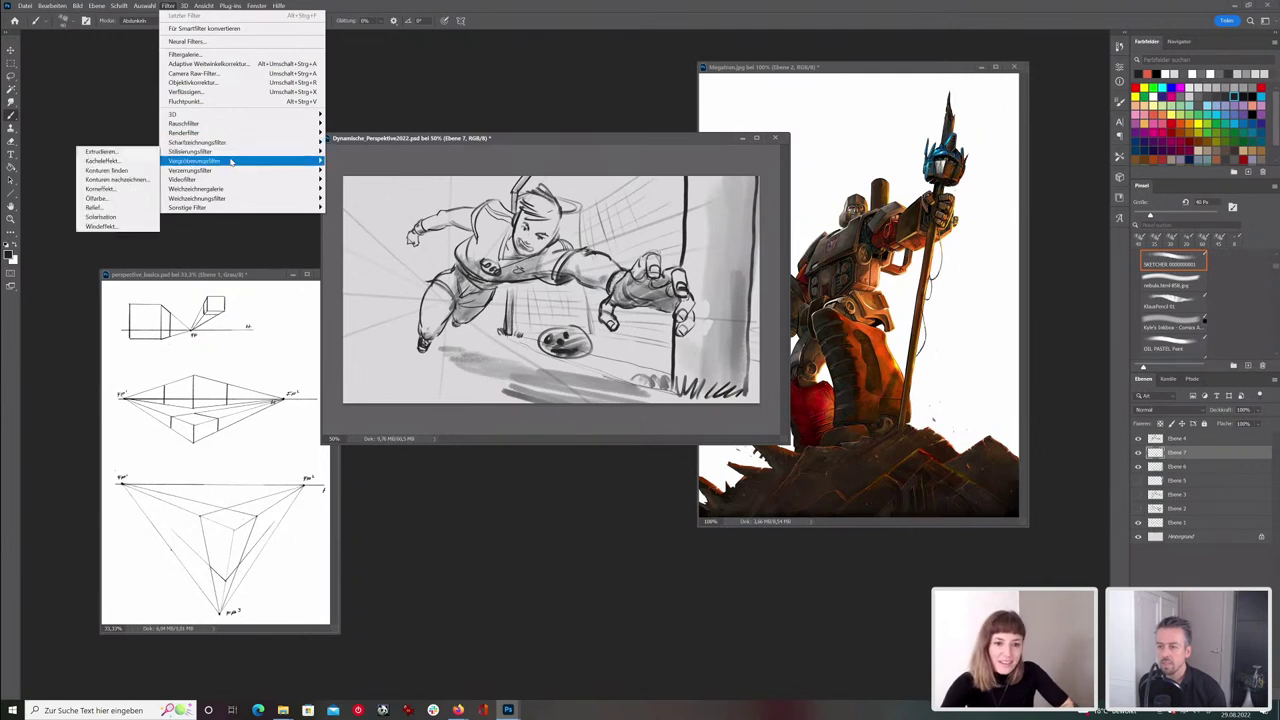
mouse_move(230, 173)
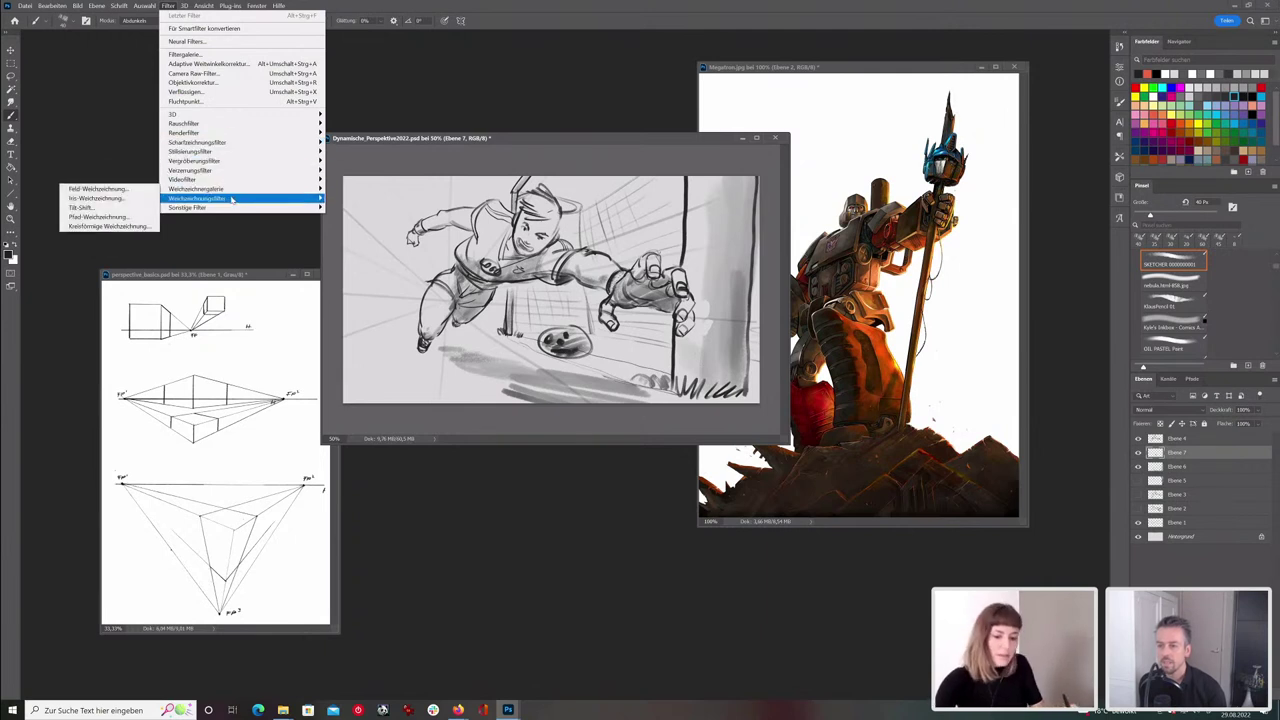
click(110, 198)
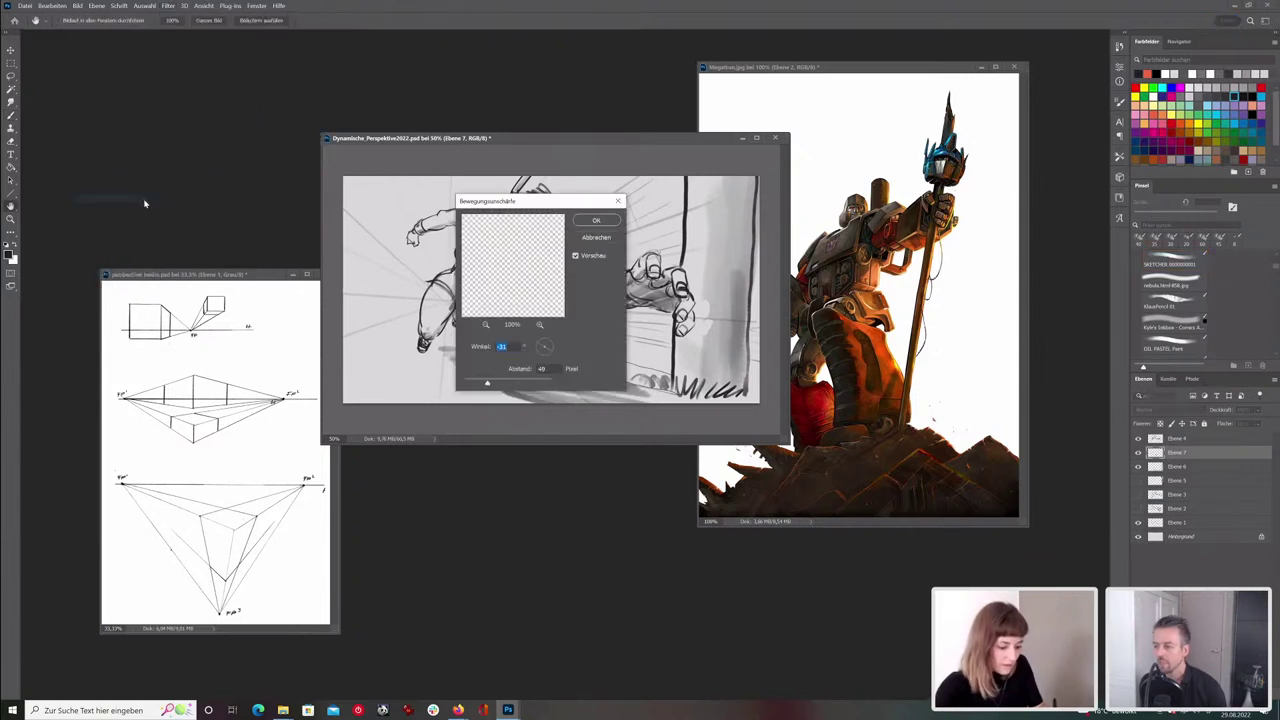
click(598, 221)
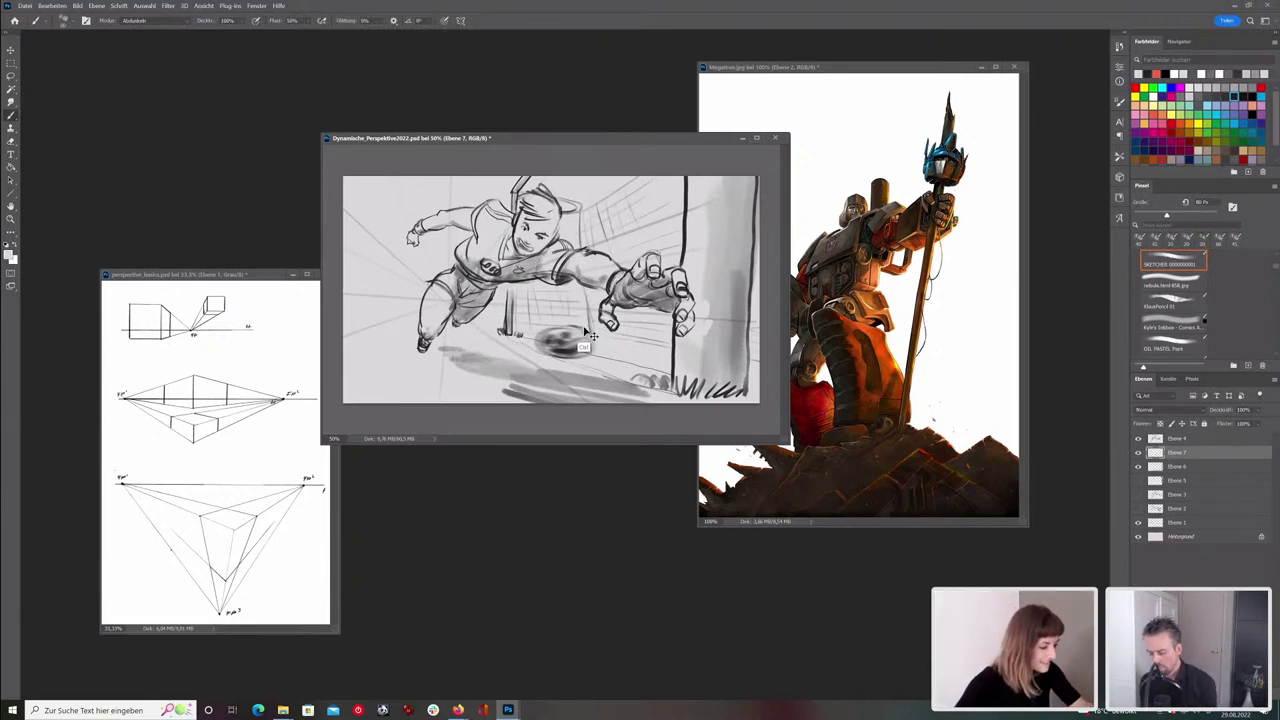
- Free-transform the blurred football, making it narrower and shifting it slightly toward the hand
key(ctrl+t)
drag(593, 322, 593, 323)
mouse_move(565, 341)
mouse_down()
mouse_move(587, 343)
mouse_move(426, 343)
mouse_move(602, 352)
mouse_move(605, 335)
mouse_move(582, 347)
mouse_up()
key(Return)
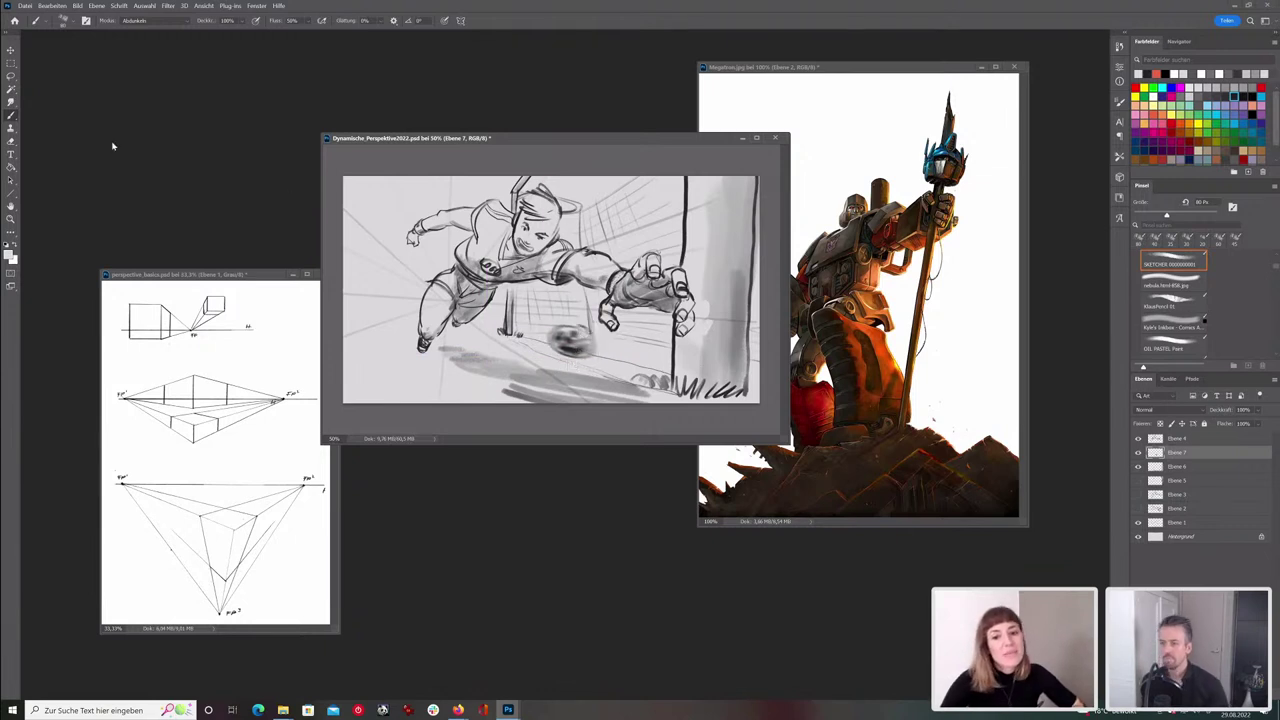
- Add a layer above Ebene 5 and sketch the stadium's barriers and stands behind the rear leg in black at 20 px
click(1216, 468)
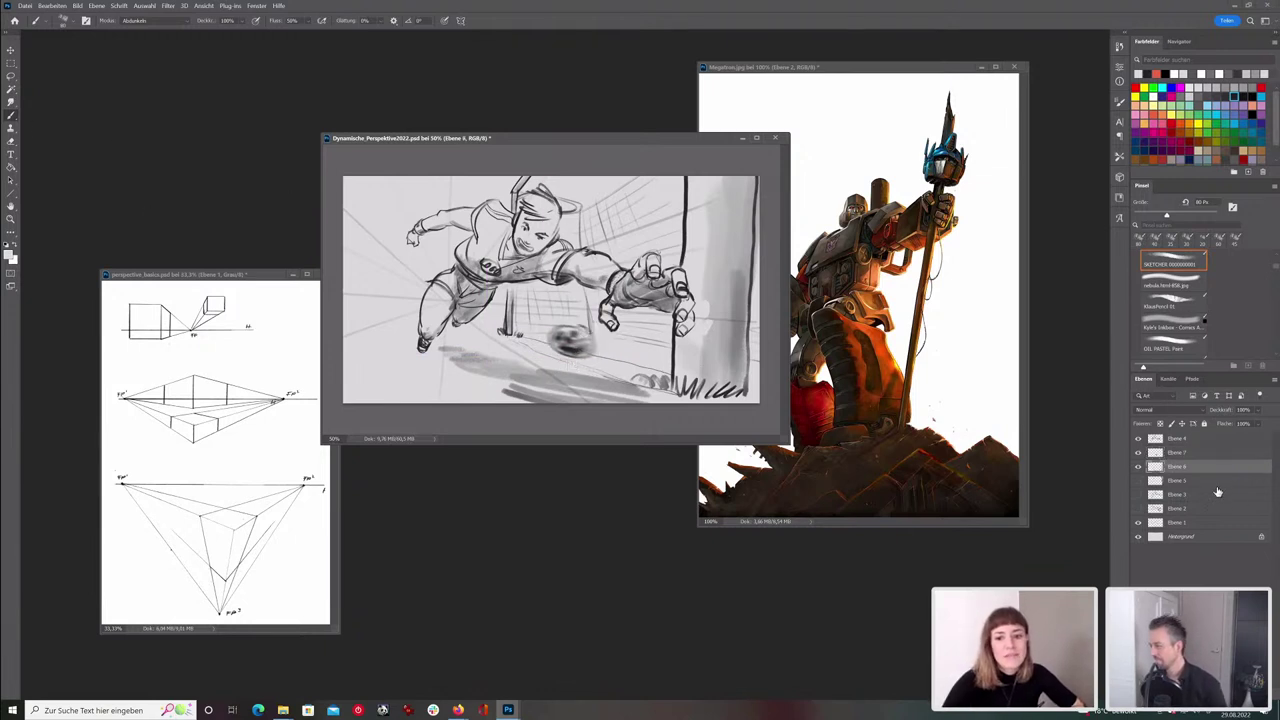
click(1216, 484)
key(ctrl+shift+alt+n)
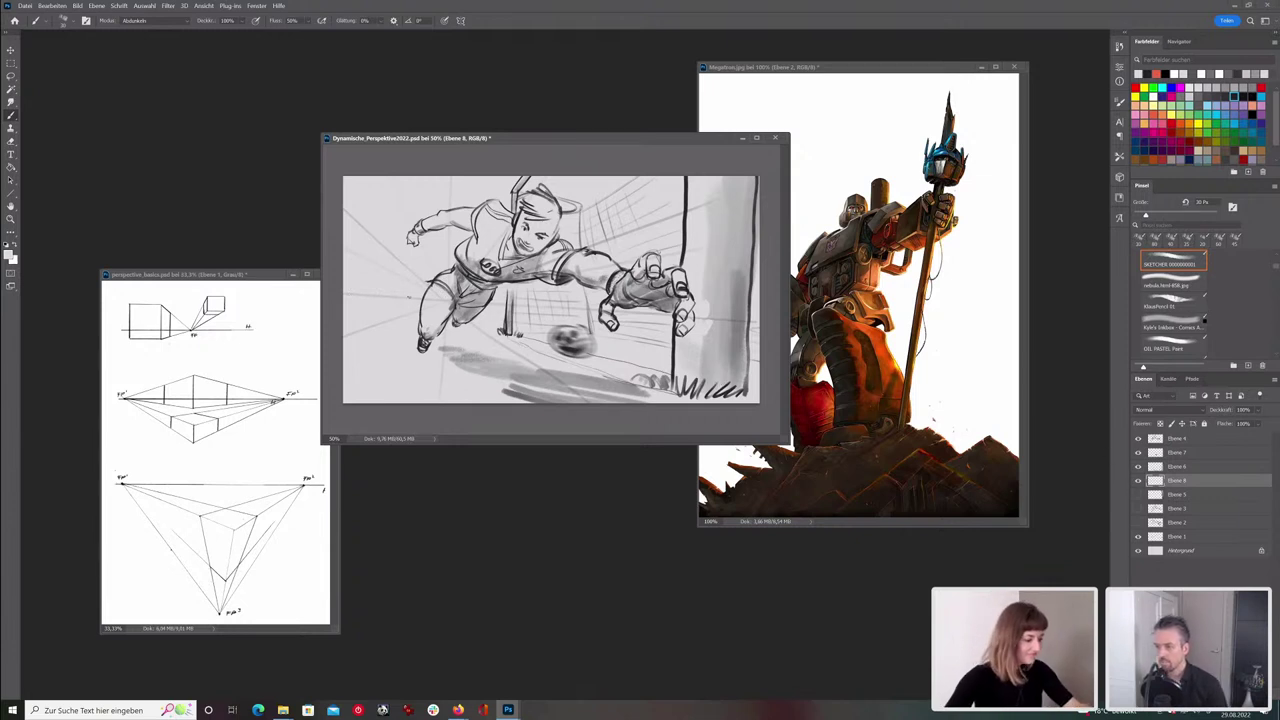
click(6, 245)
key(bracketleft)
key(bracketleft)
drag(361, 295, 408, 298)
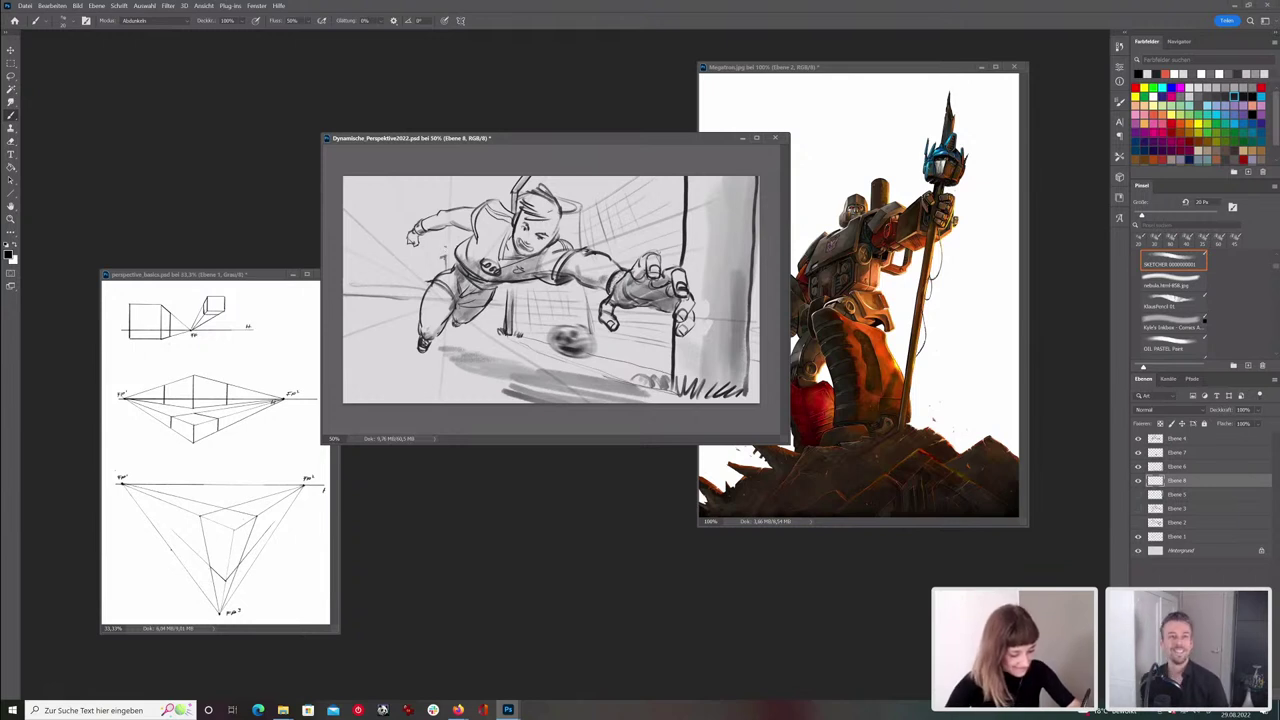
drag(408, 290, 345, 284)
drag(360, 288, 421, 279)
drag(345, 257, 425, 269)
mouse_move(355, 253)
mouse_down()
mouse_move(411, 261)
mouse_move(348, 289)
mouse_up()
mouse_move(355, 257)
mouse_down()
mouse_move(352, 279)
mouse_move(345, 243)
mouse_up()
- Sketch the sweeping lines of the stadium's upper stands and roof behind the rear arm and head
mouse_move(364, 247)
mouse_down()
mouse_move(345, 235)
mouse_move(479, 179)
mouse_up()
drag(392, 195, 458, 185)
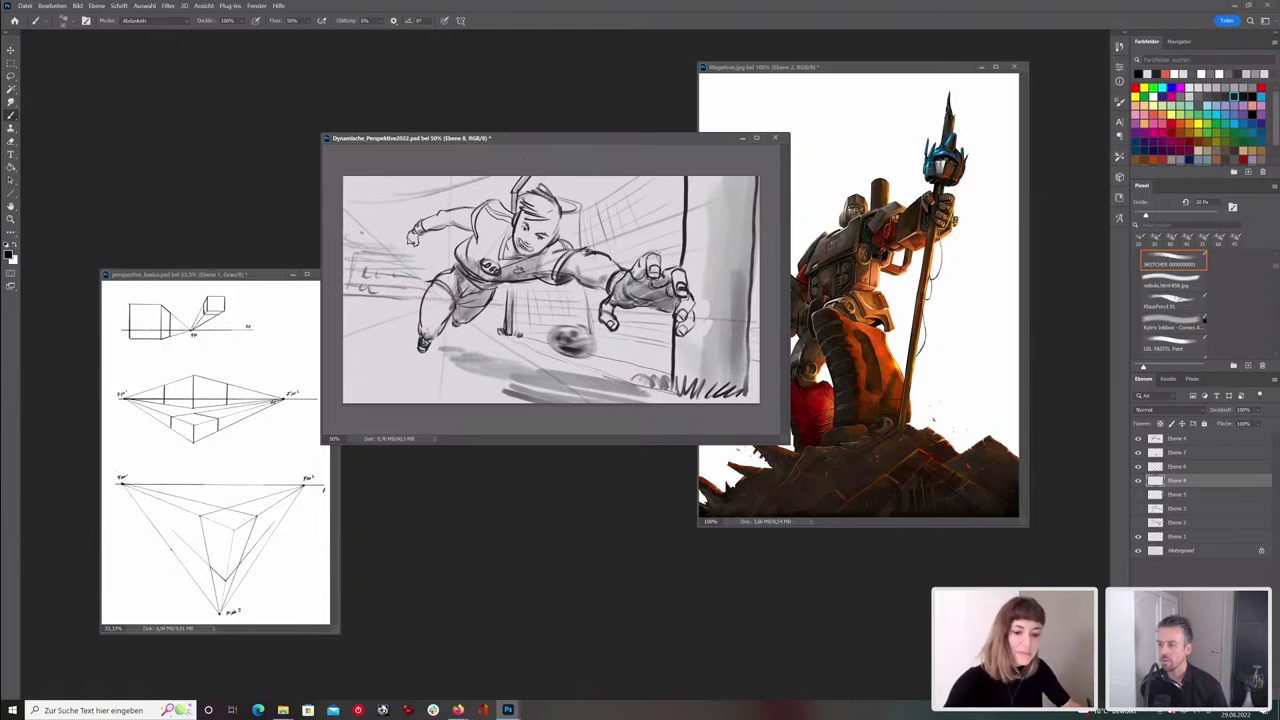
drag(385, 204, 510, 178)
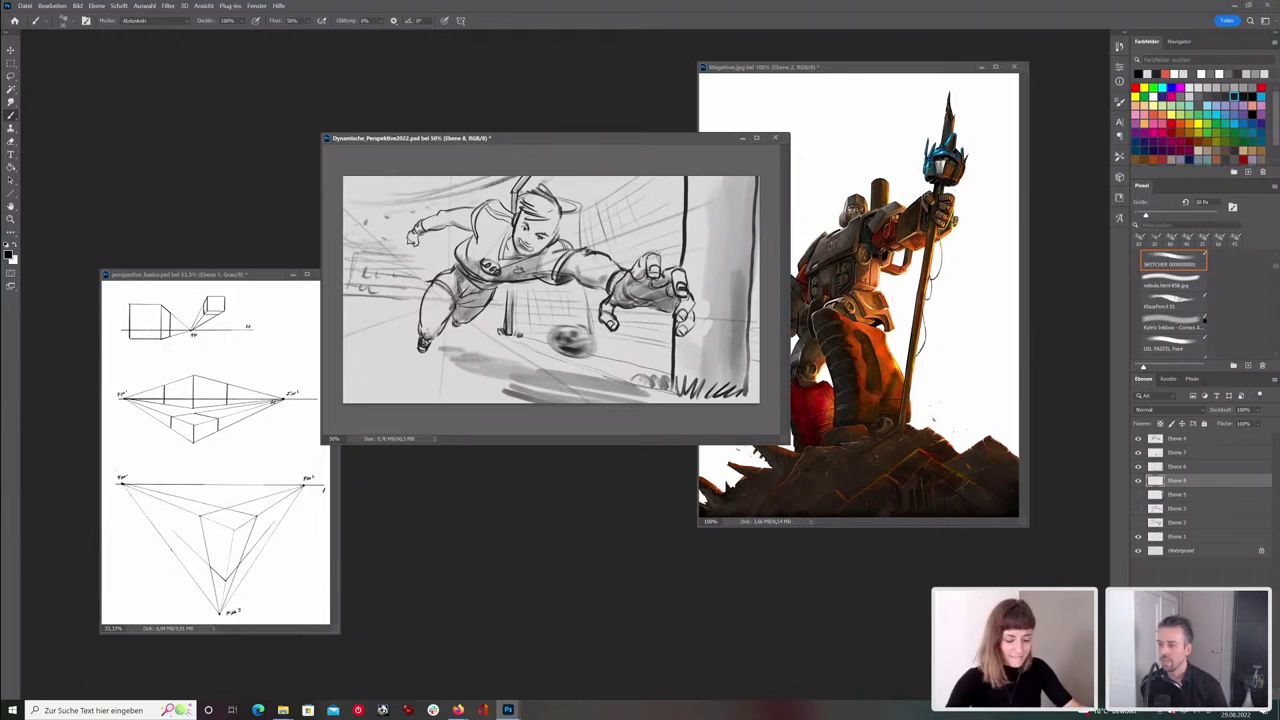
- Sketch small black spectator marks in the stands behind the rear leg and add white highlights around them at 45 px
drag(428, 256, 386, 264)
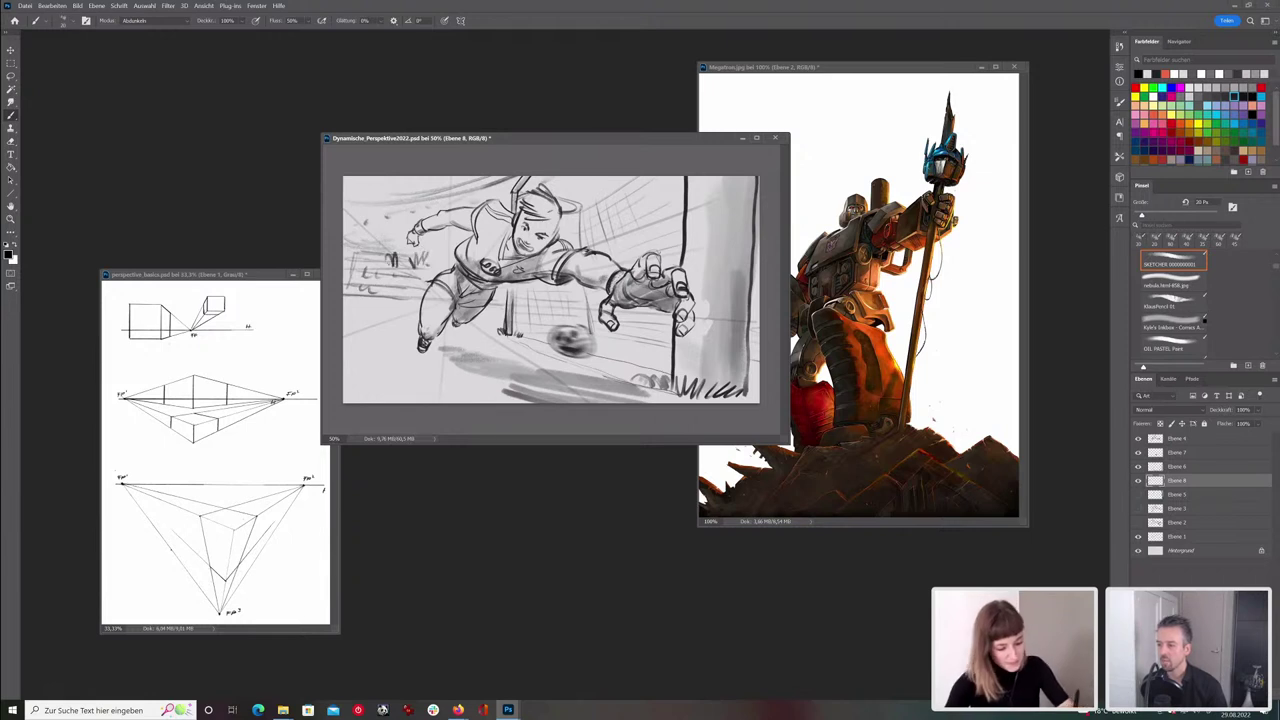
alt+click(908, 131)
key(])
key(bracketright)
key(bracketright)
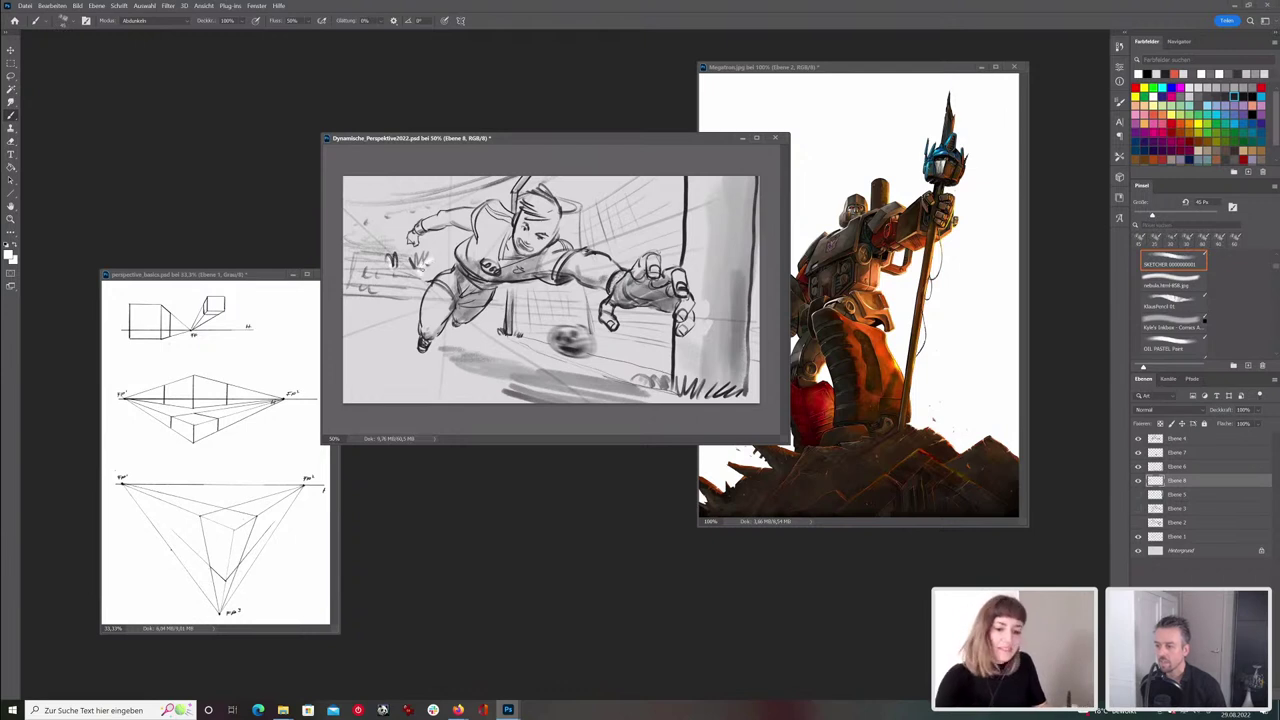
drag(418, 273, 437, 247)
click(390, 229)
click(386, 243)
- Dab larger white floodlight spots along the stadium roof on both sides of the goalkeeper's head, enlarging the brush to 80 px
key(bracketright)
key(bracketright)
key(bracketright)
mouse_move(376, 203)
mouse_down()
mouse_move(376, 216)
mouse_move(371, 205)
mouse_up()
drag(405, 205, 411, 198)
click(427, 200)
click(447, 199)
key(bracketright)
click(572, 181)
drag(597, 184, 611, 180)
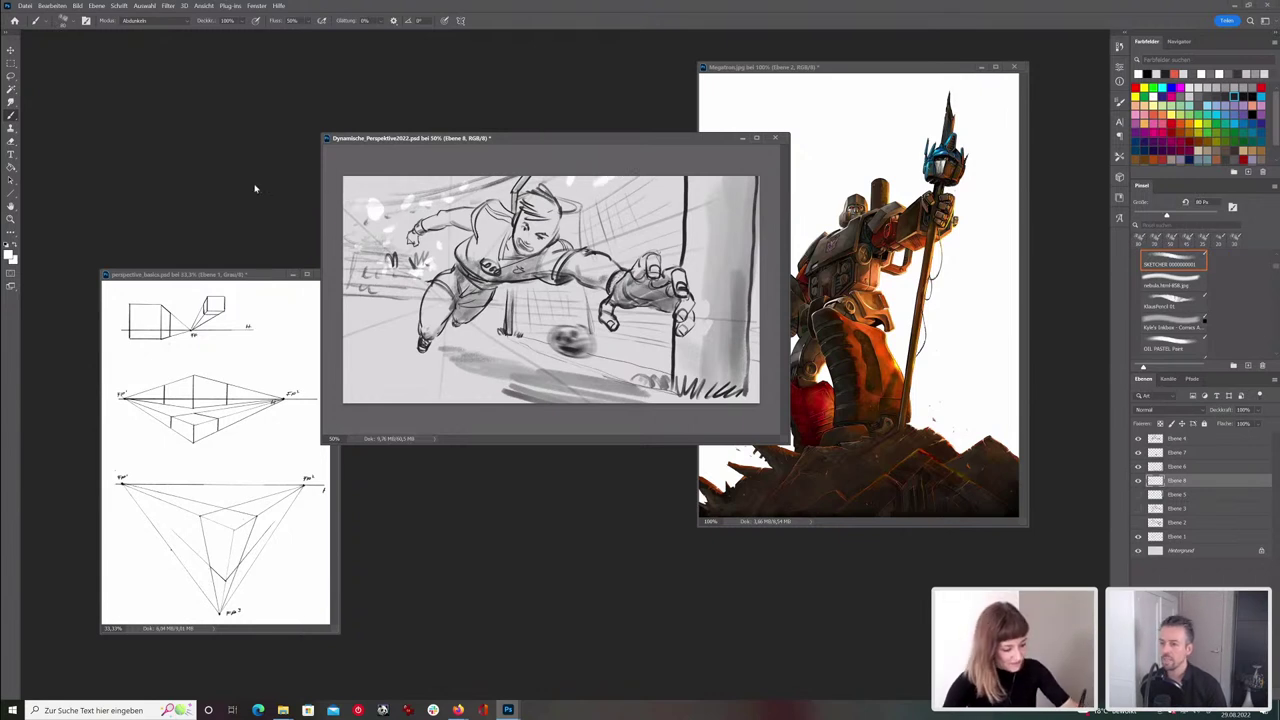
- Shade the stadium roof behind the goalkeeper's head with broad, soft black strokes using a very large brush
click(12, 251)
key(bracketright)
key(bracketright)
key(bracketright)
key(bracketright)
key(bracketright)
key(bracketright)
key(bracketright)
mouse_move(448, 182)
mouse_down()
mouse_move(352, 186)
mouse_move(476, 172)
mouse_up()
drag(578, 182, 685, 178)
- Sketch two small black players standing on the field behind the goalkeeper's rear leg with a much finer brush
key(bracketleft)
key(bracketleft)
key(bracketleft)
key(bracketleft)
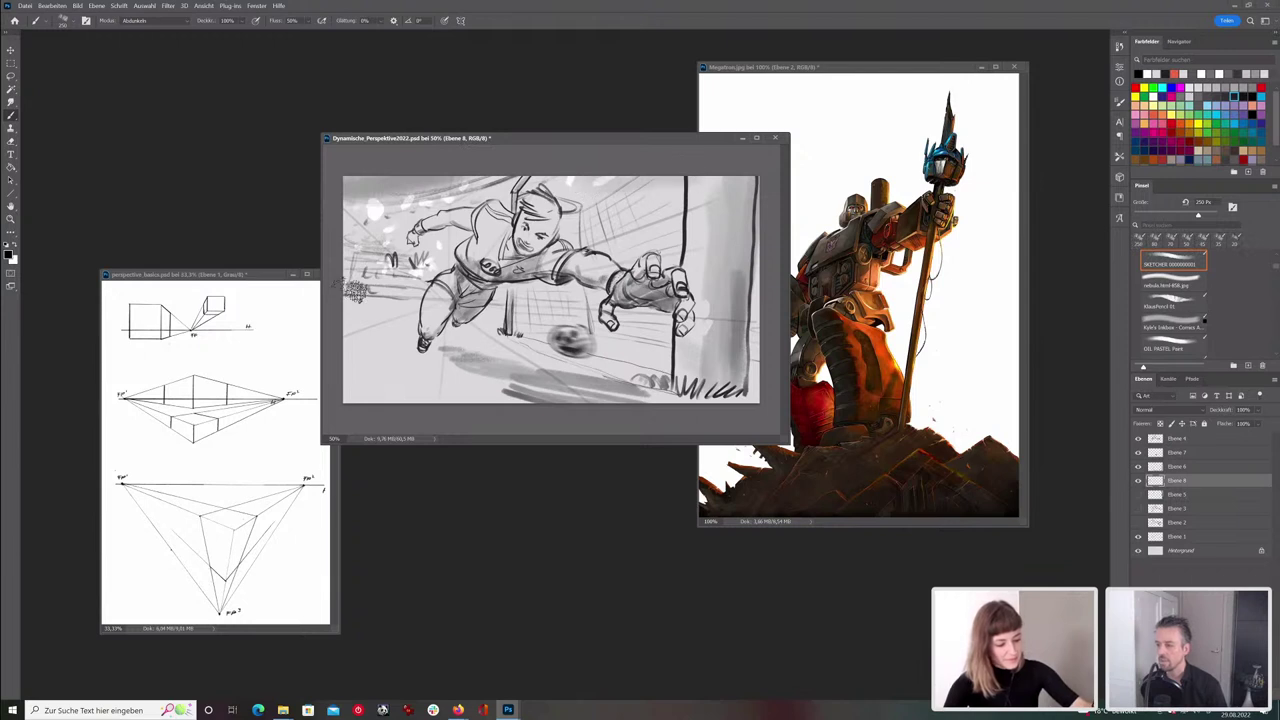
key(bracketleft)
key(bracketleft)
key(bracketleft)
key(bracketleft)
key(bracketleft)
key(bracketleft)
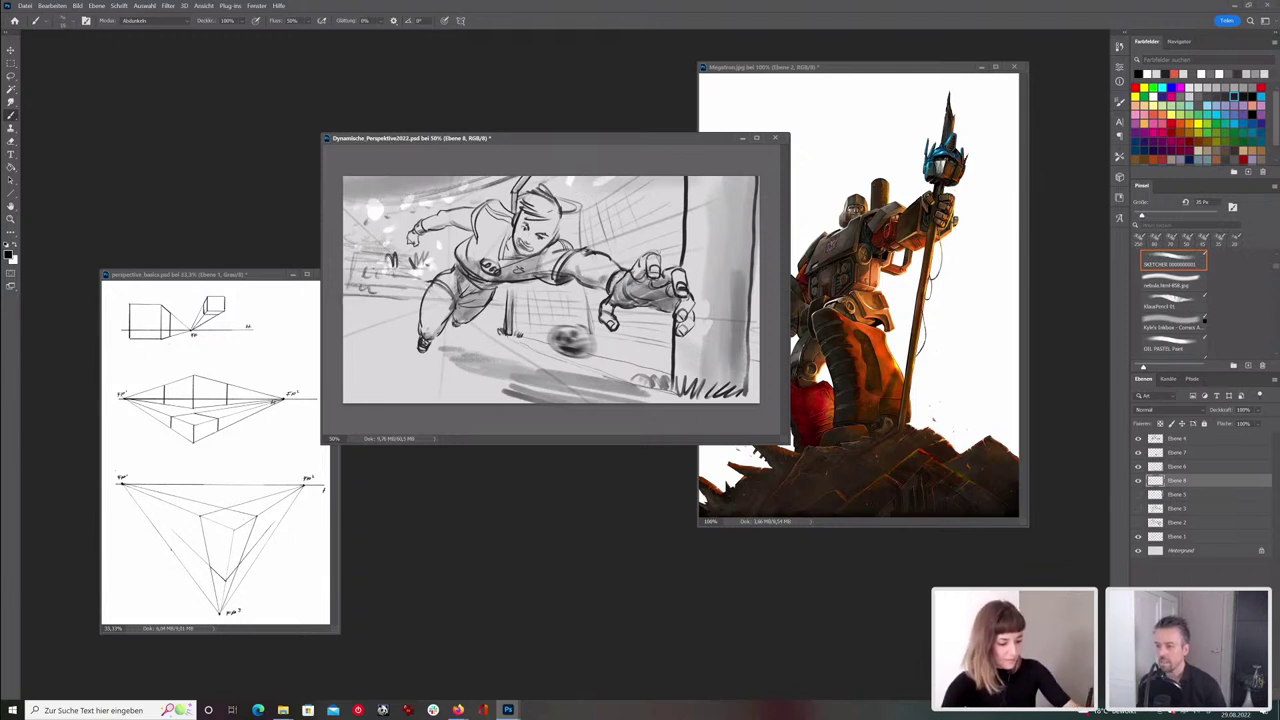
mouse_move(369, 274)
mouse_down()
mouse_move(363, 305)
mouse_move(382, 301)
mouse_up()
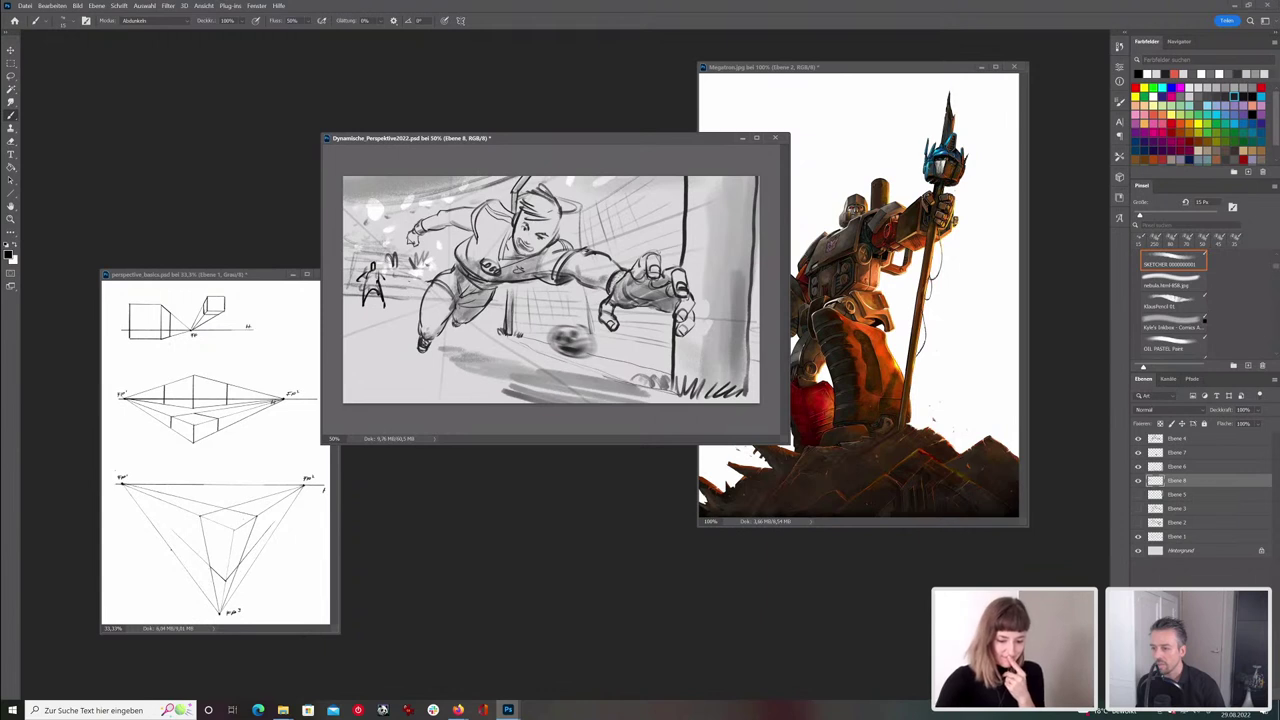
mouse_move(408, 288)
mouse_down()
mouse_move(414, 306)
mouse_move(404, 291)
mouse_up()
drag(411, 279, 412, 310)
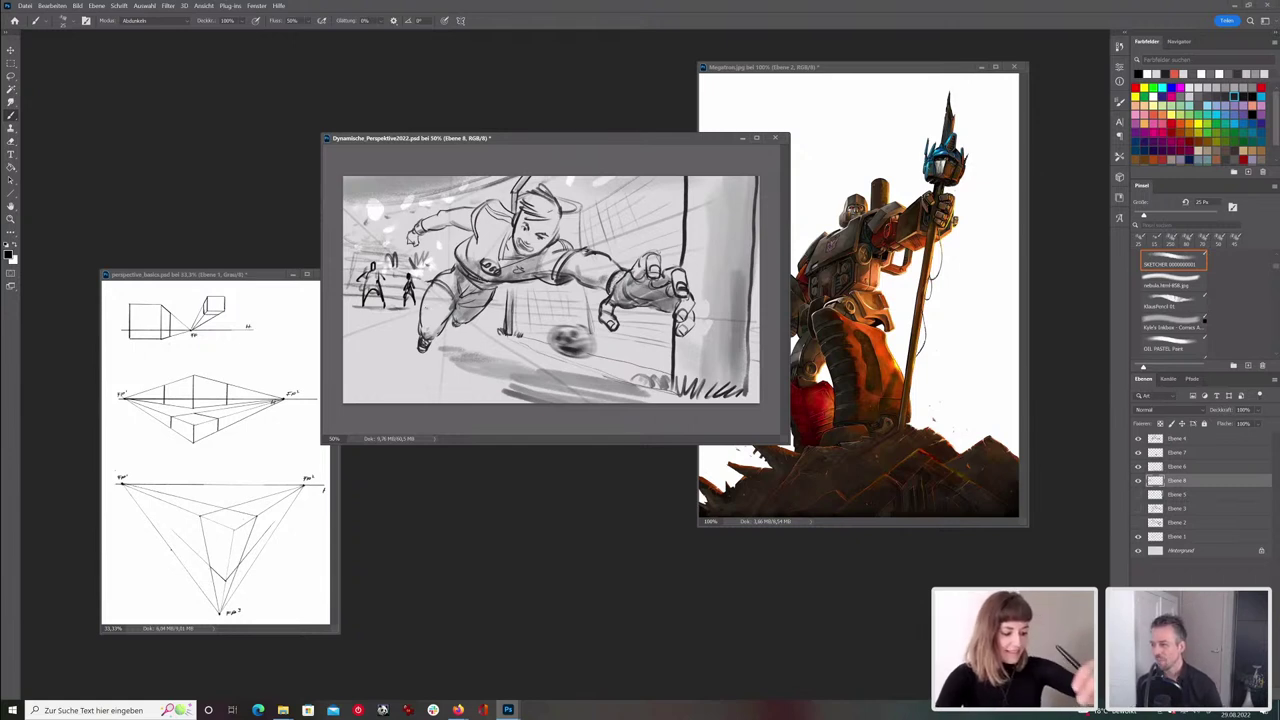
- Move the goalkeeper drawing's window over the robot reference and close the separate image viewer
drag(593, 140, 464, 116)
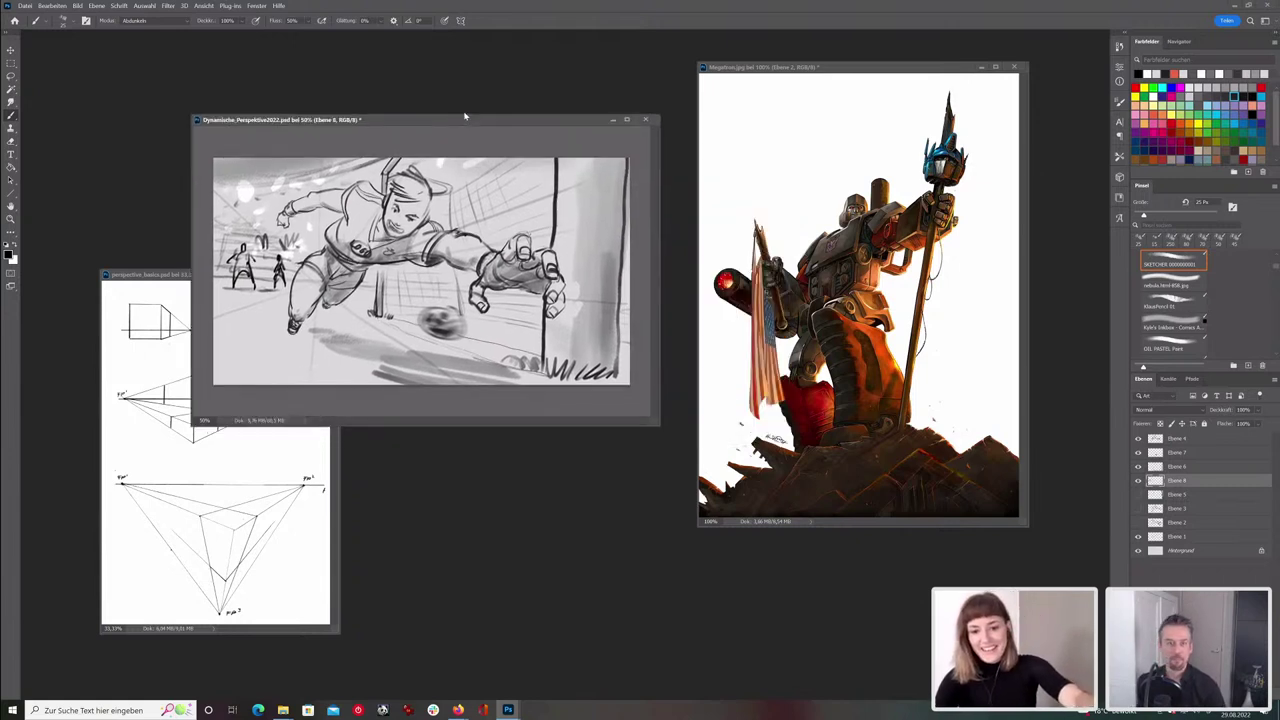
click(458, 710)
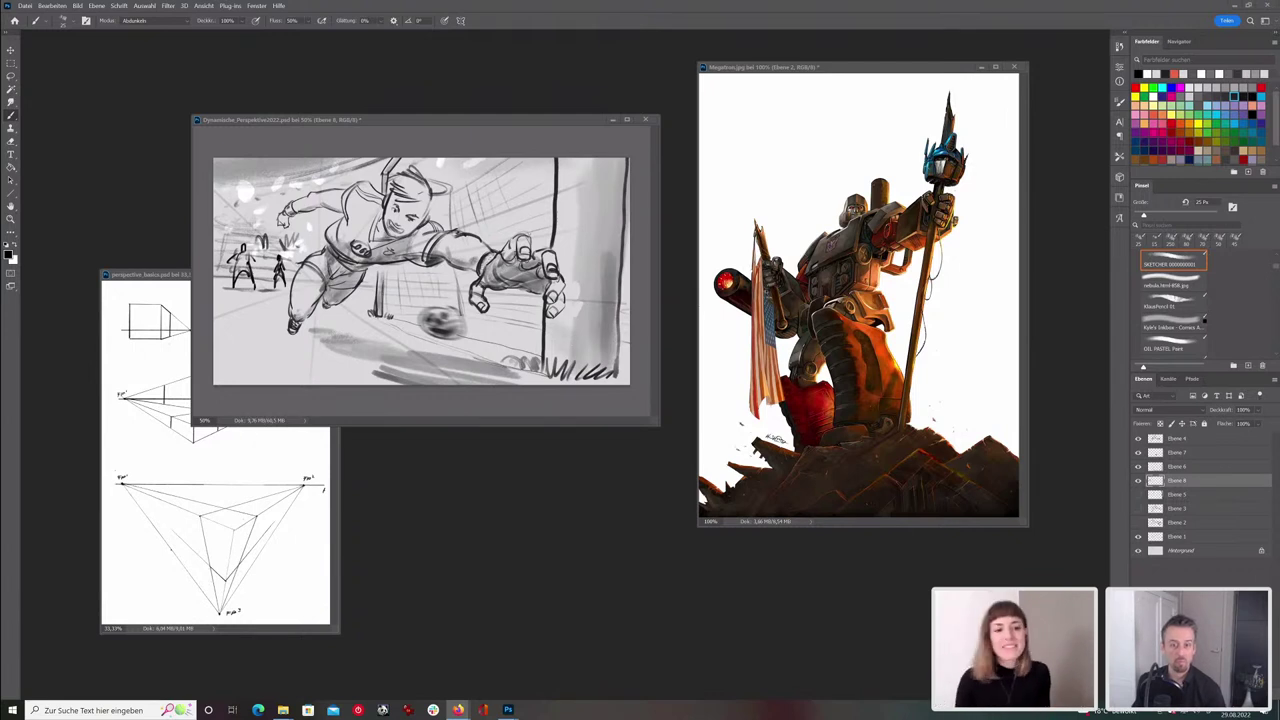
drag(488, 122, 771, 154)
key(alt+Tab)
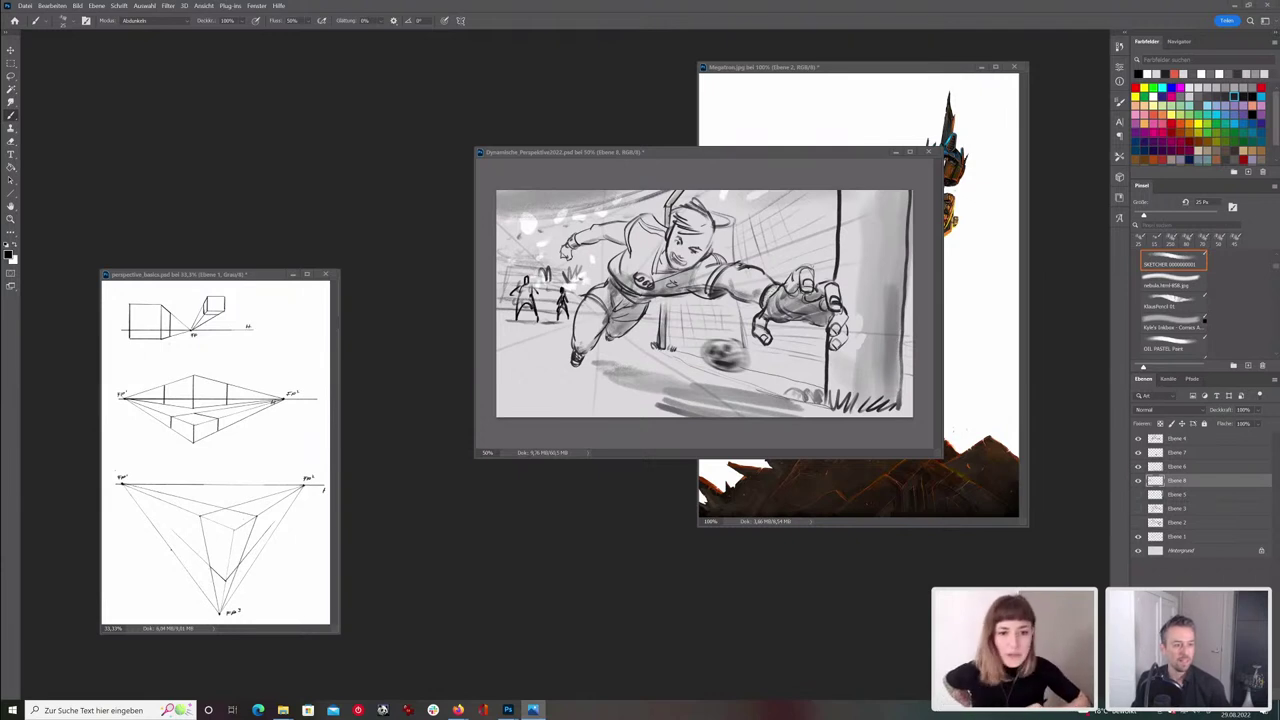
key(alt+F4)
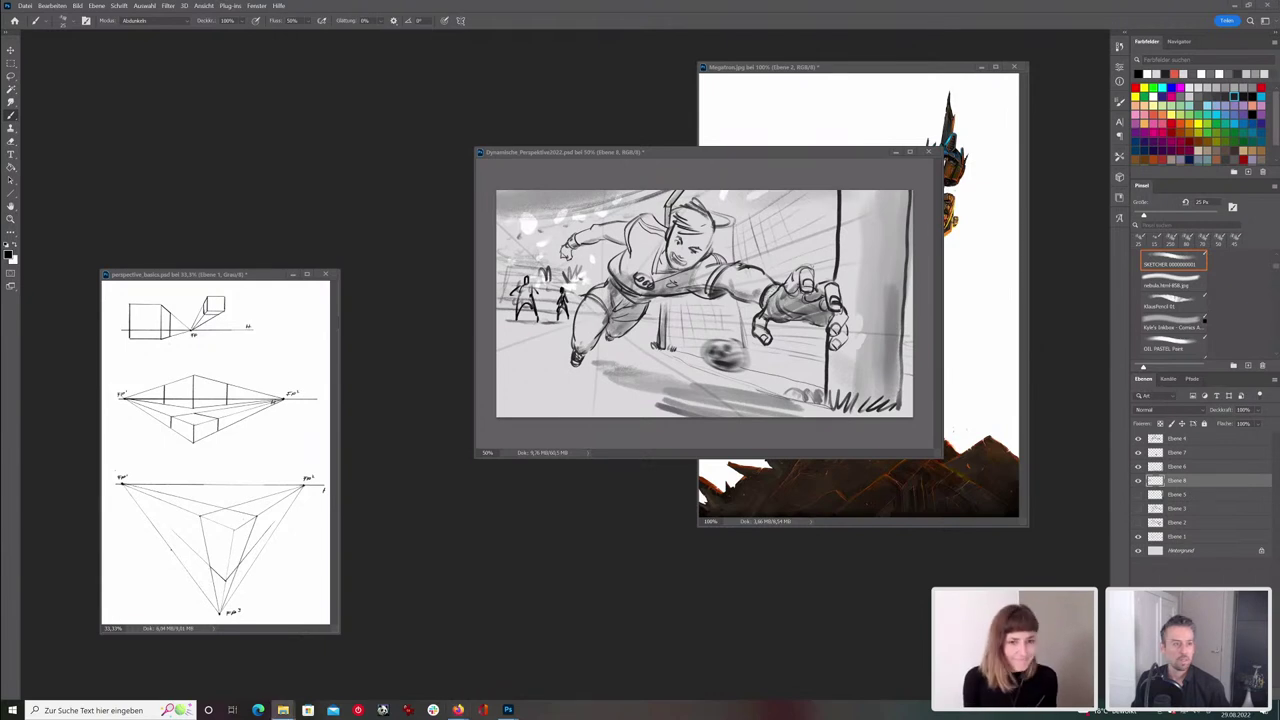
- Open Bildschirmfoto 2022-08-29 um 12.00.37(1).png, accept the profile mismatch, and add an empty layer with a 7 px brush for feedback marks
drag(5, 285, 314, 211)
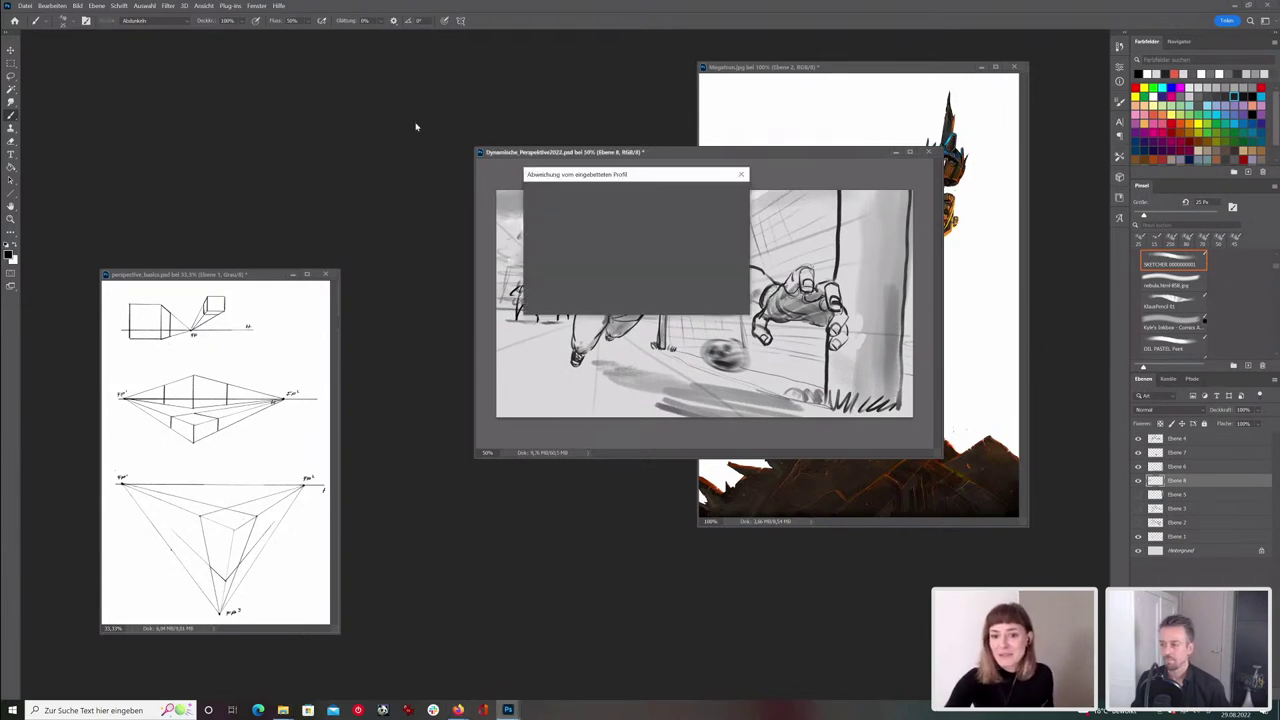
click(670, 305)
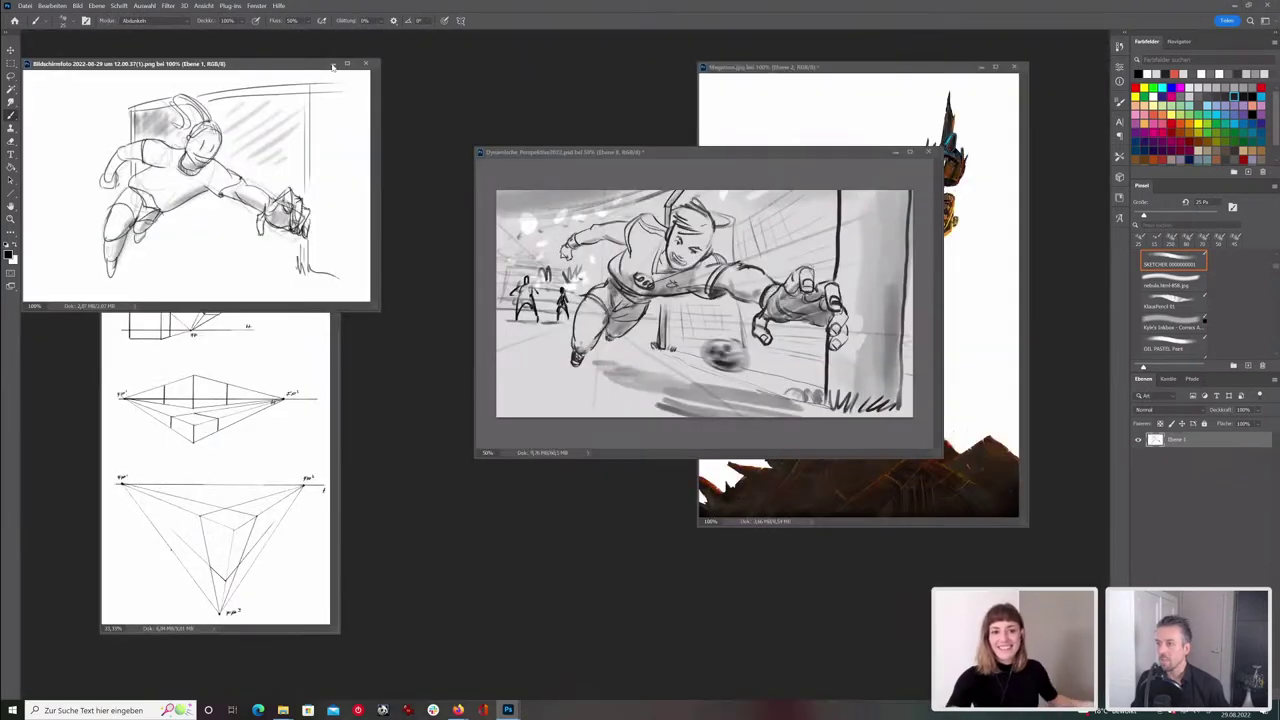
drag(322, 64, 482, 87)
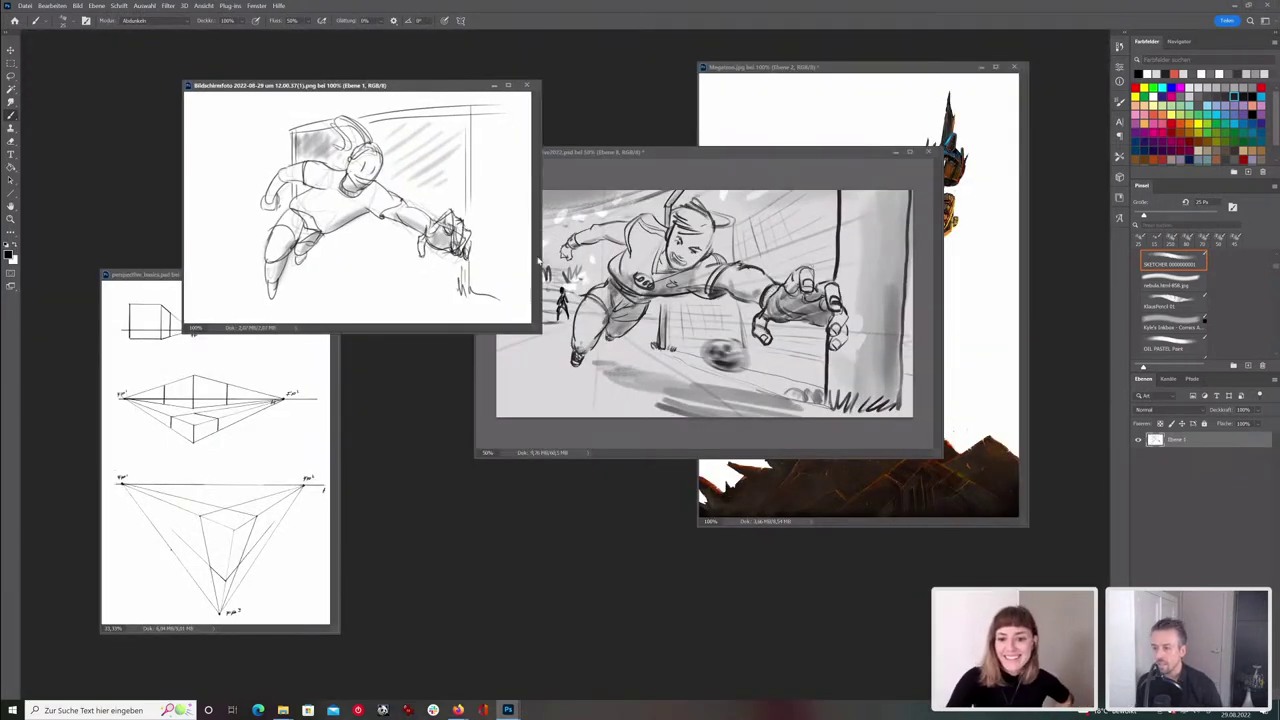
key(ctrl+plus)
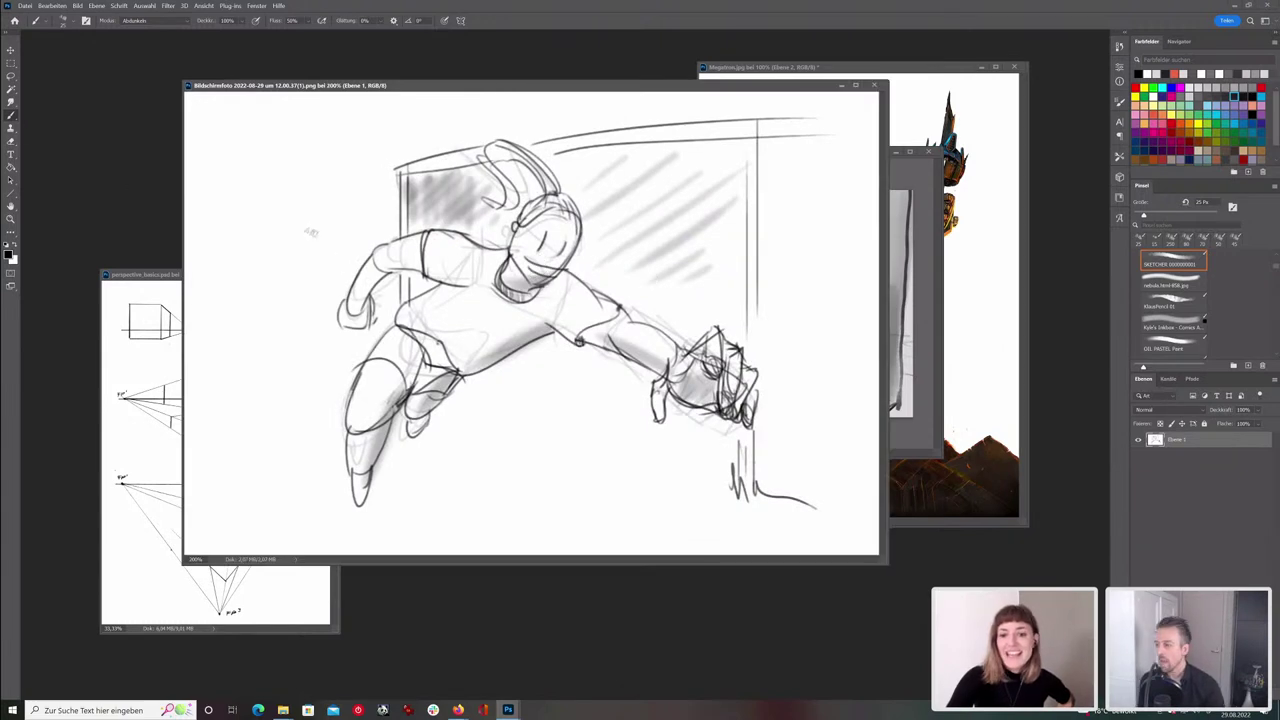
key(ctrl+shift+alt+n)
key(bracketleft)
key(bracketleft)
key(bracketleft)
key(bracketleft)
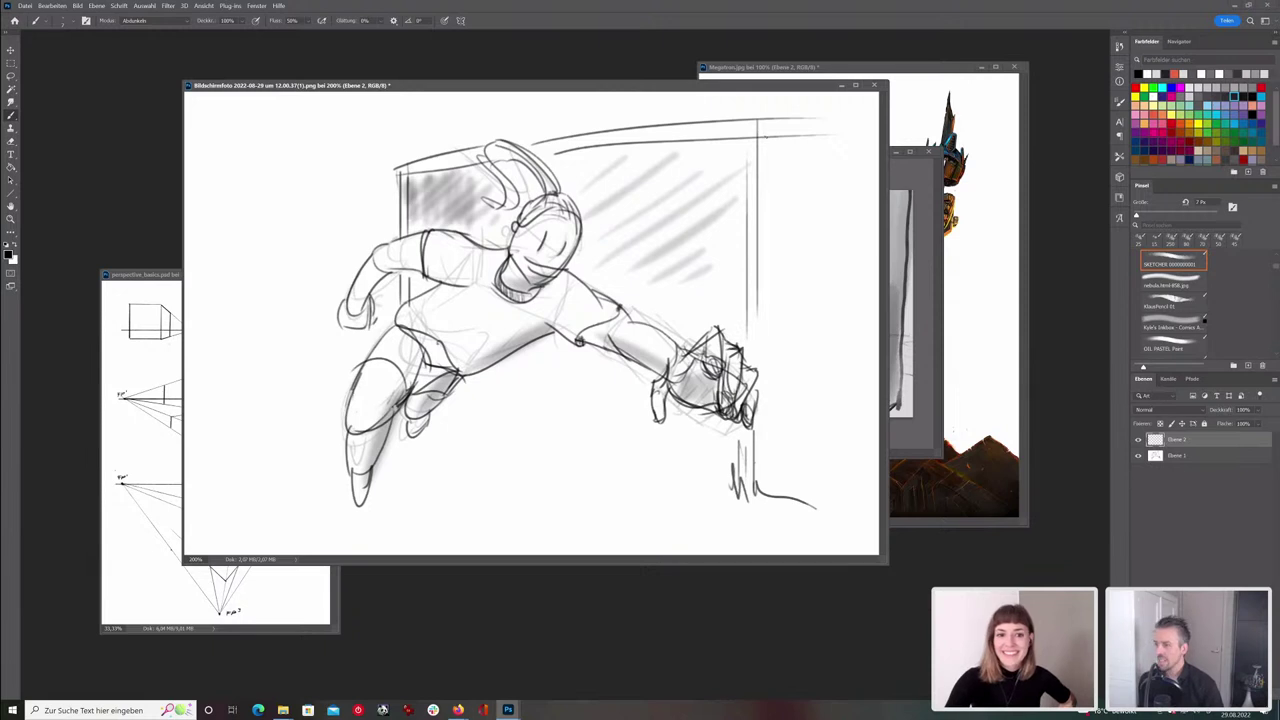
key(ctrl+minus)
click(718, 154)
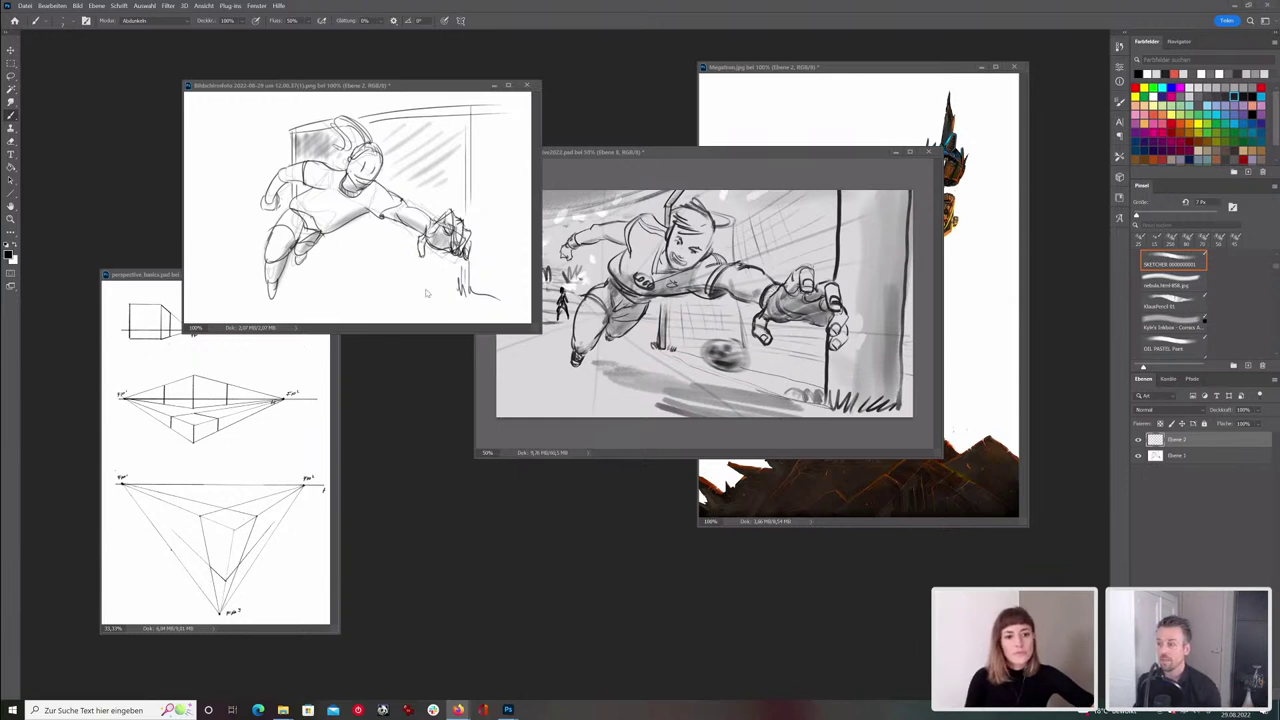
drag(414, 88, 406, 104)
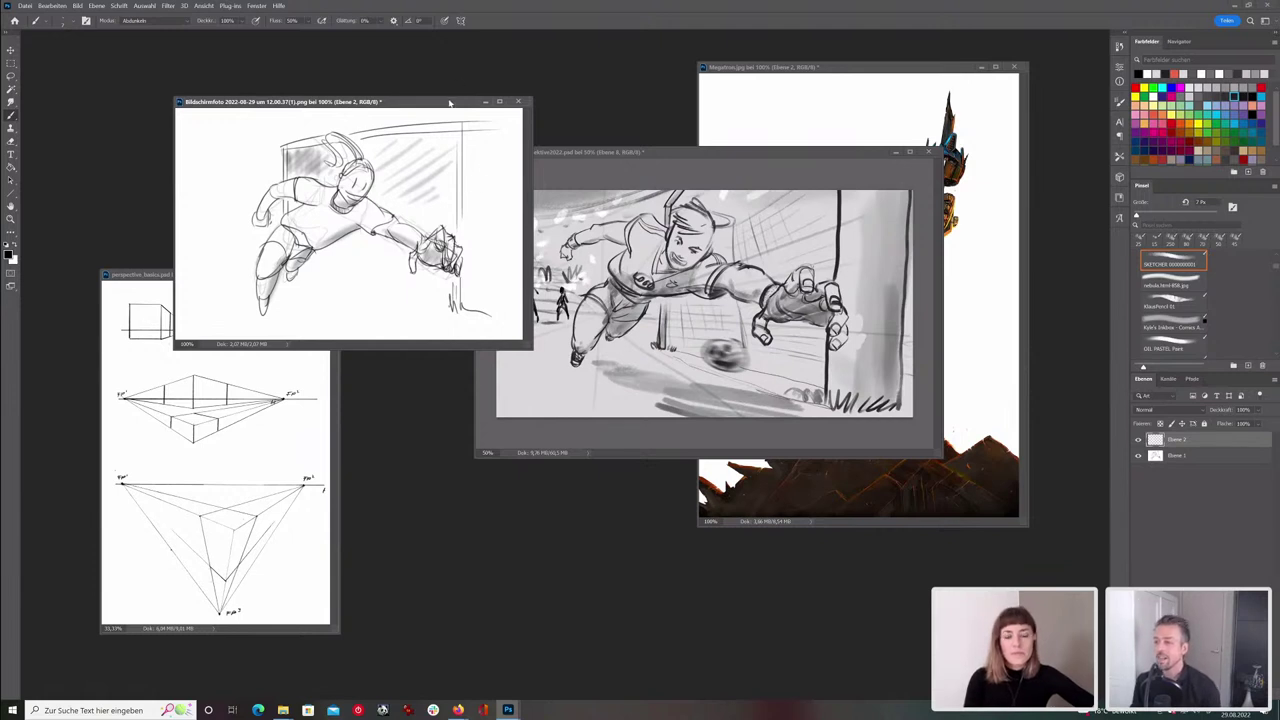
key(ctrl+plus)
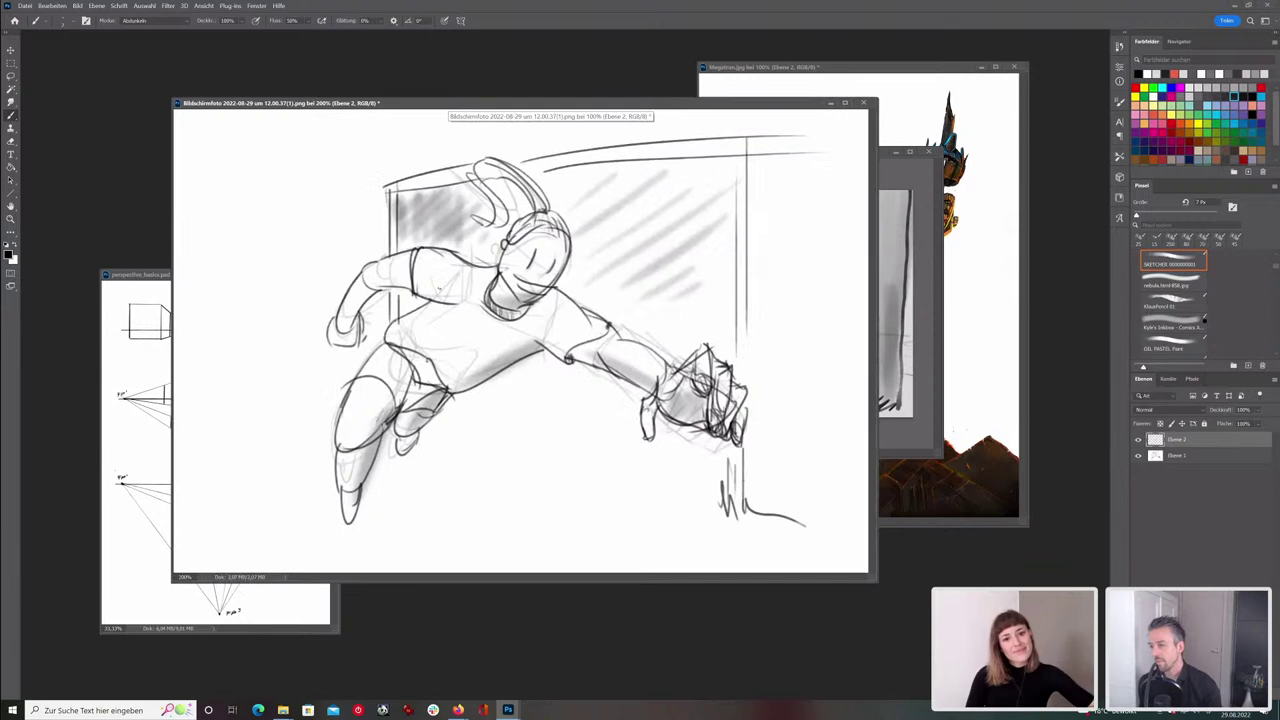
drag(700, 110, 640, 108)
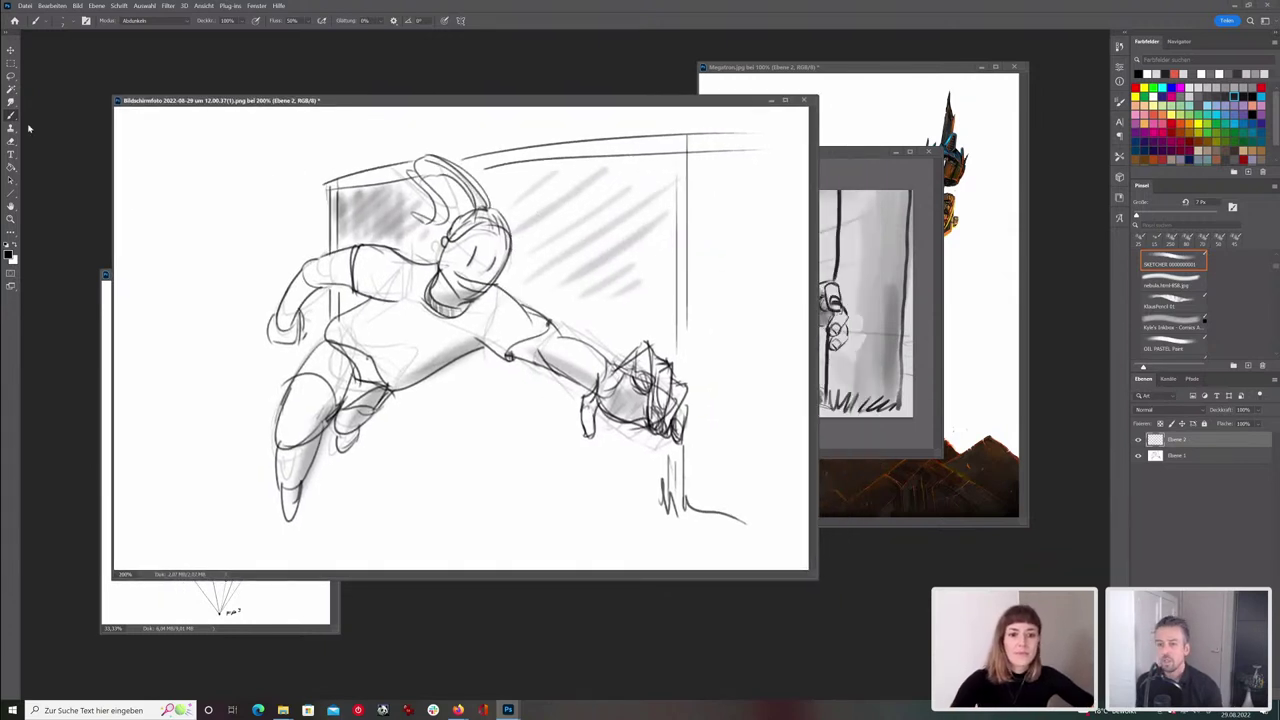
- Circle the sketched figure's reaching arm and front thigh in red at 15 px, and undo both marks
click(1180, 119)
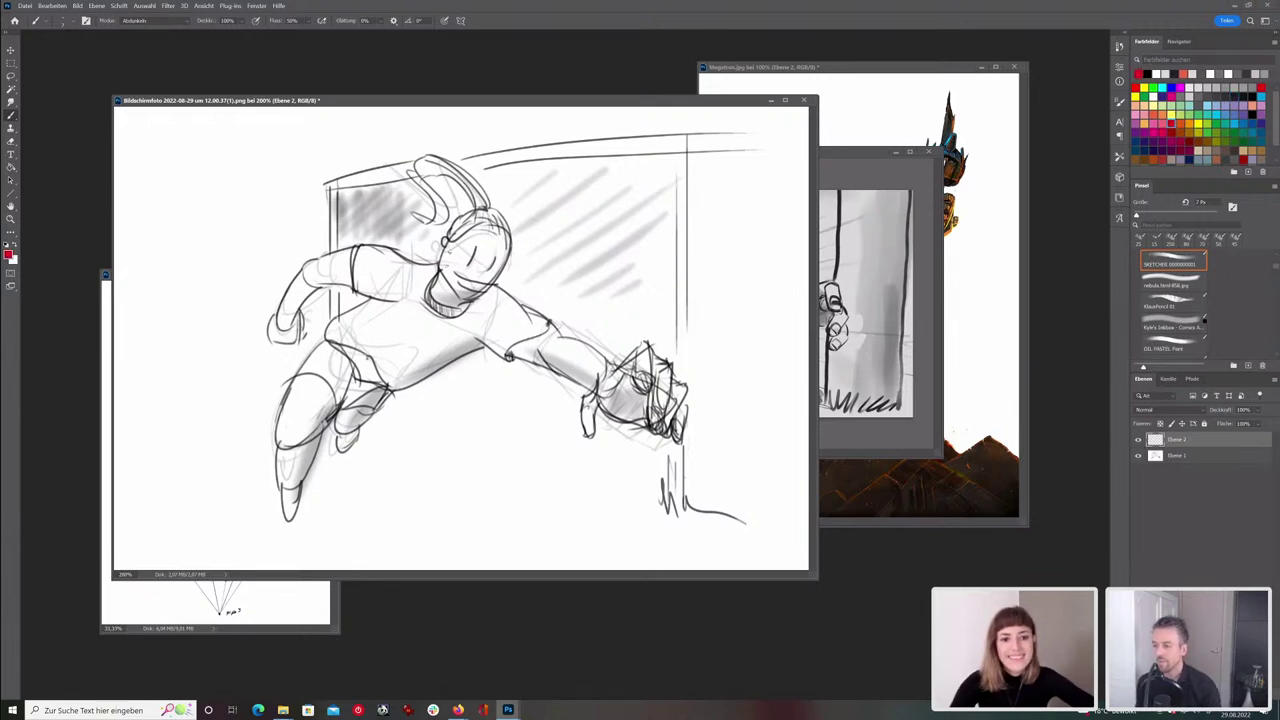
mouse_move(540, 310)
mouse_down()
mouse_move(726, 394)
mouse_move(500, 305)
mouse_up()
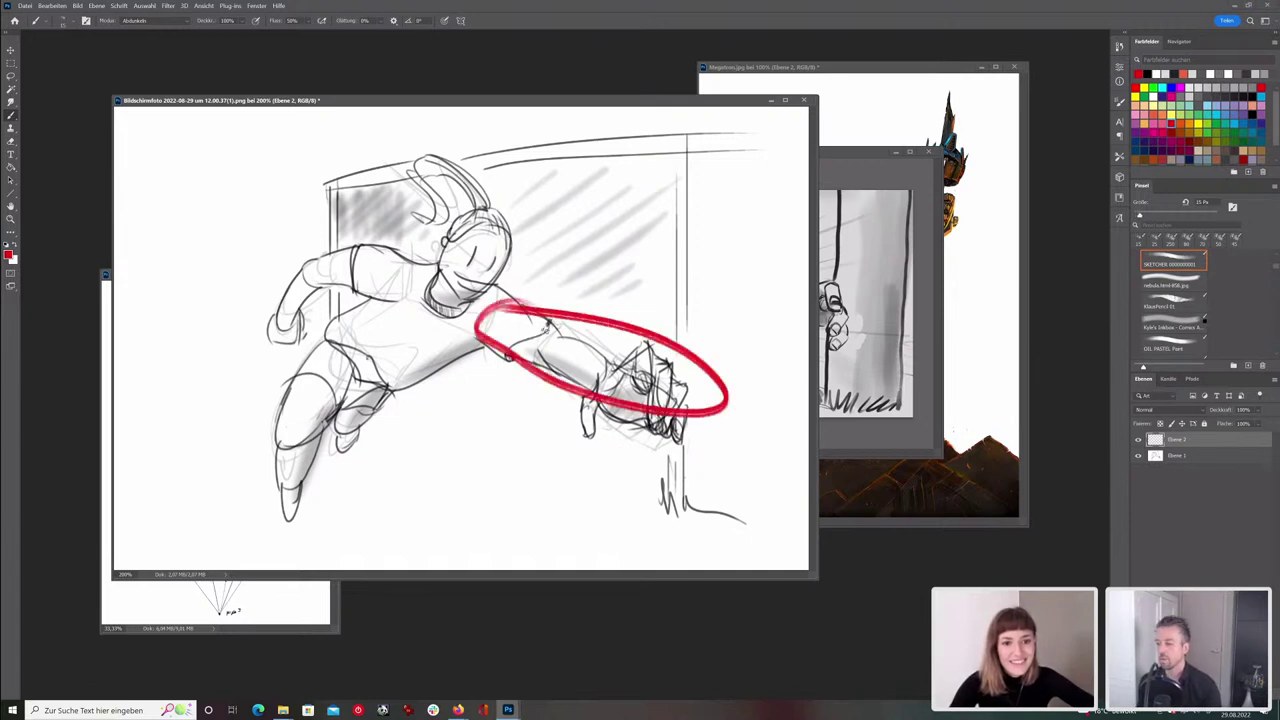
drag(328, 348, 342, 406)
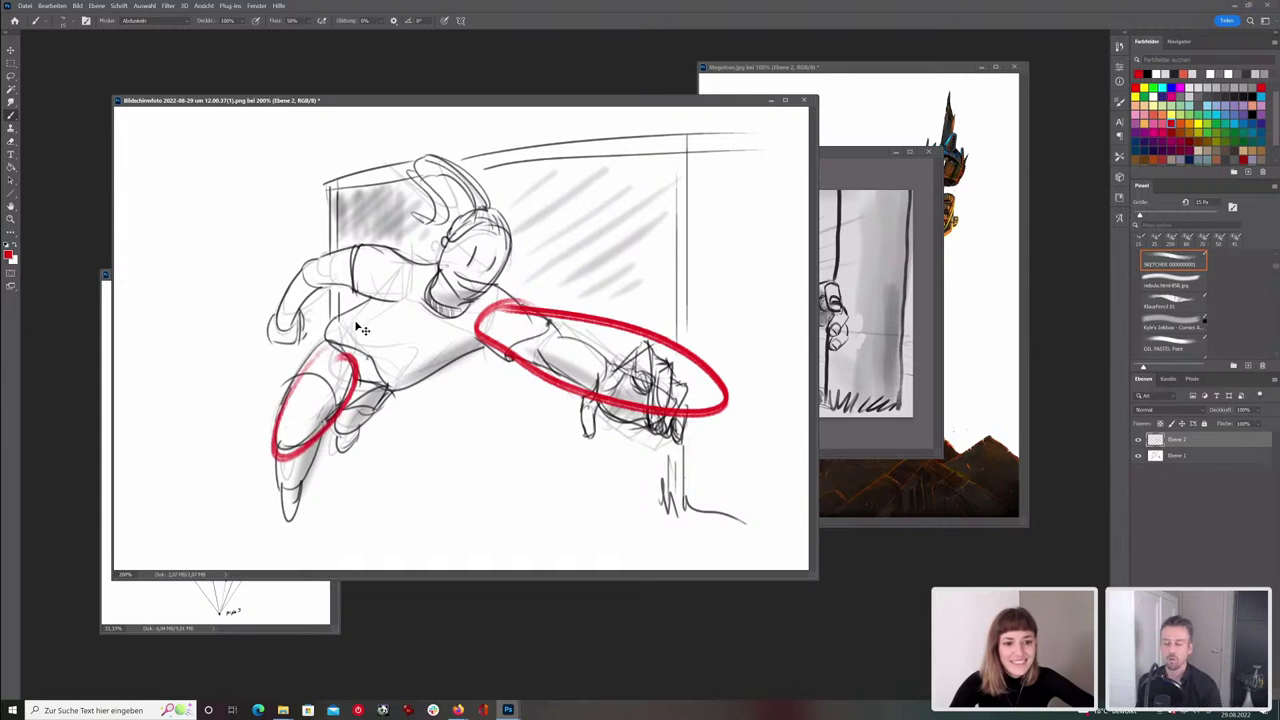
key(ctrl+z)
key(ctrl+z)
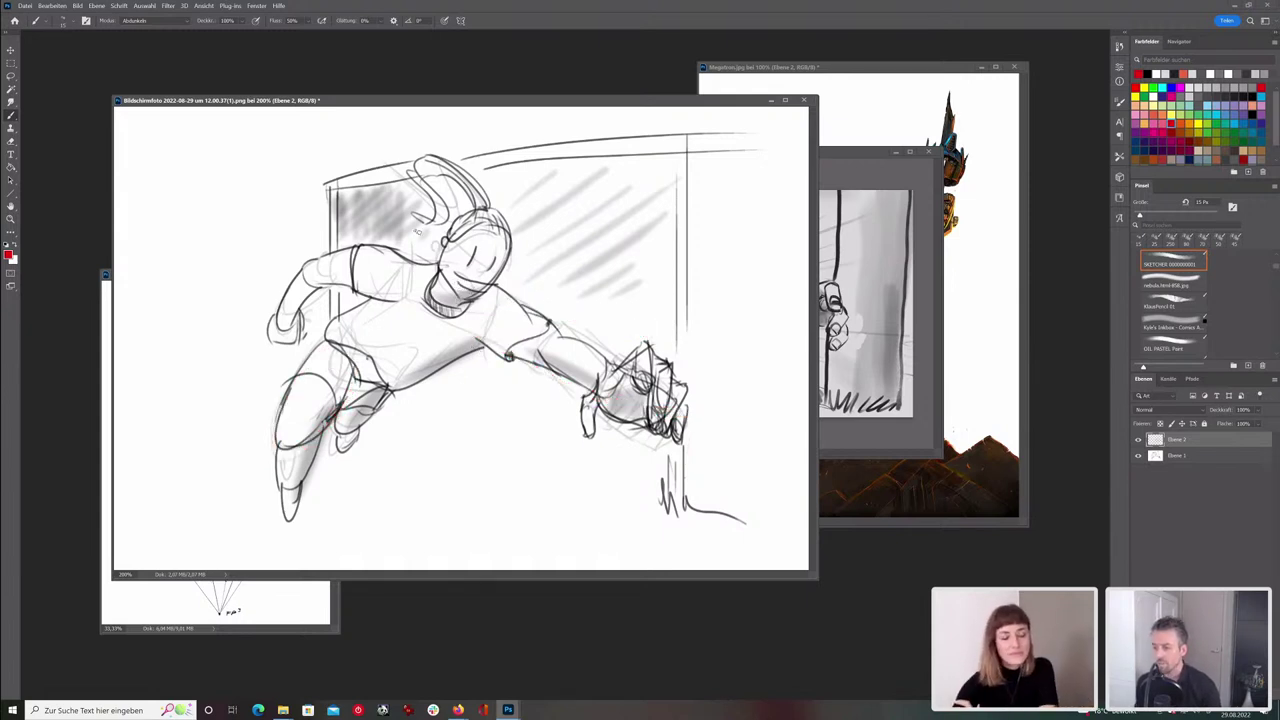
- Try red construction lines over the sketched figure's reaching hand with a 9 px brush, and undo them
key(bracketleft)
key(bracketleft)
mouse_move(645, 344)
mouse_down()
mouse_move(642, 389)
mouse_move(624, 380)
mouse_move(666, 404)
mouse_move(664, 422)
mouse_move(652, 420)
mouse_up()
drag(672, 378, 686, 438)
key(ctrl+z)
key(ctrl+z)
key(ctrl+z)
key(ctrl+z)
key(ctrl+z)
key(ctrl+z)
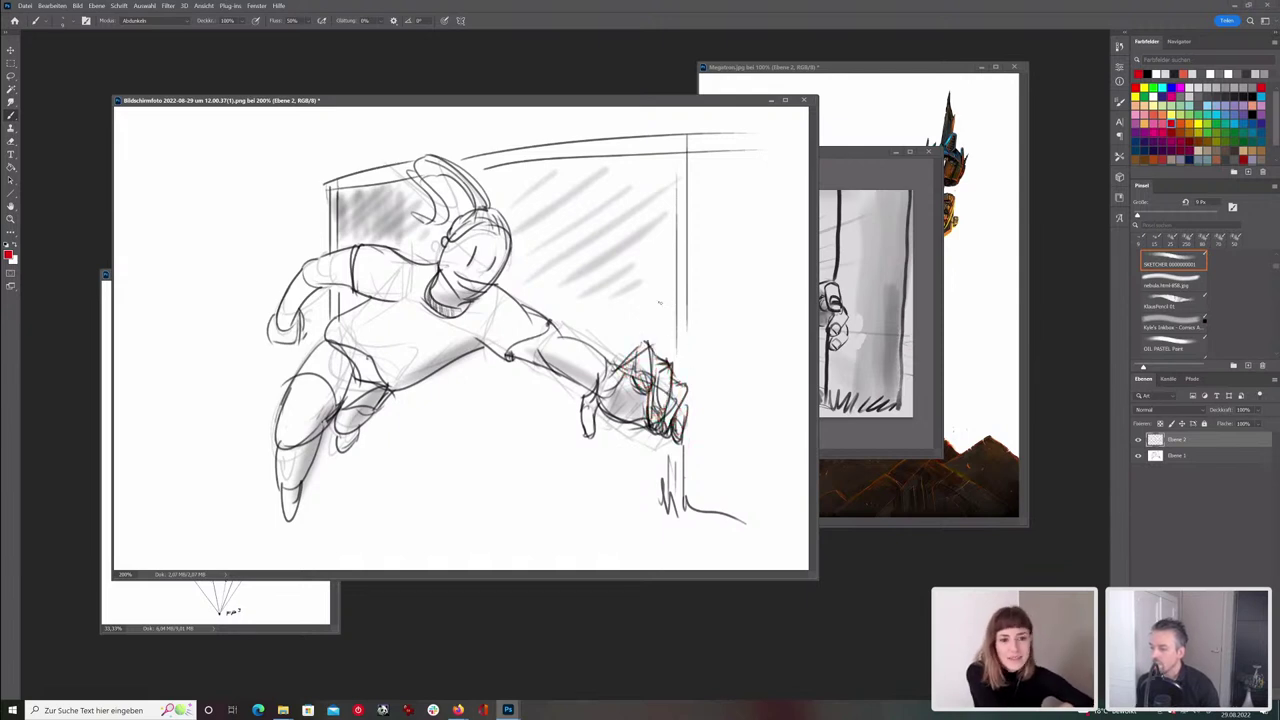
- Draw the reaching hand as red block planes, and repeat the simplified hand with shaded planes just above it
mouse_move(648, 336)
mouse_down()
mouse_move(692, 432)
mouse_move(710, 412)
mouse_move(692, 430)
mouse_move(618, 366)
mouse_move(652, 412)
mouse_up()
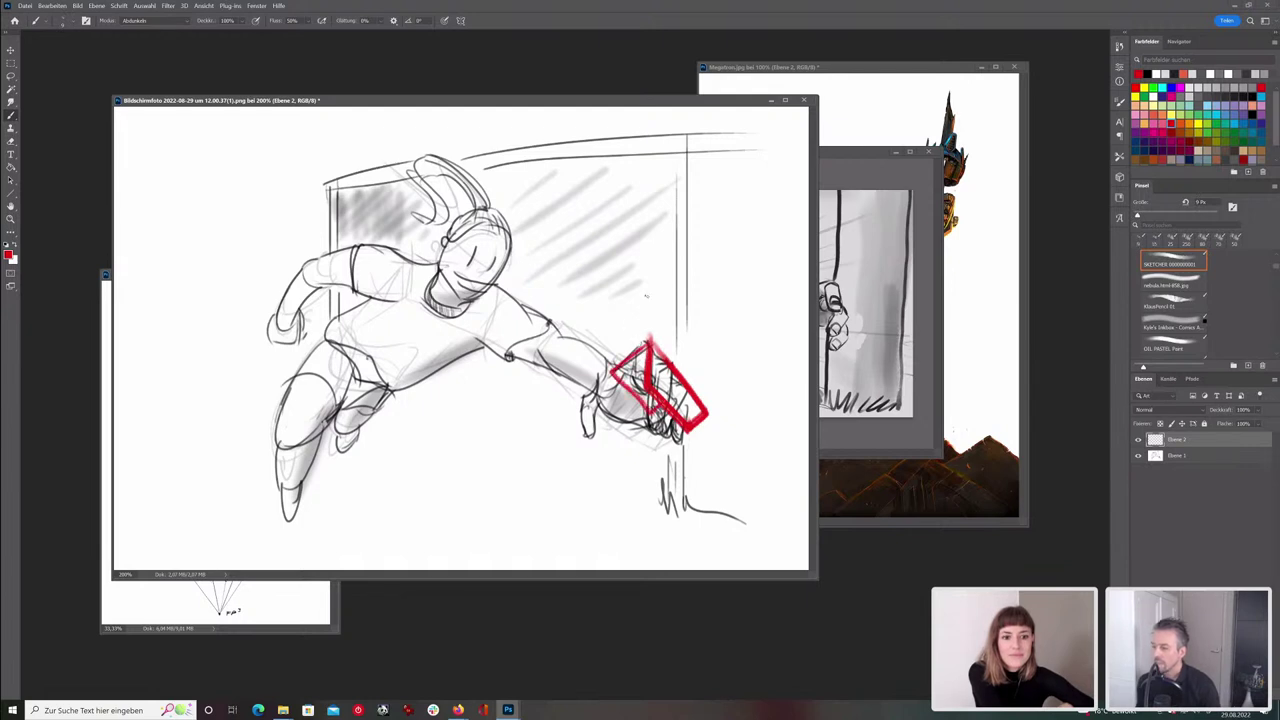
mouse_move(627, 291)
mouse_down()
mouse_move(678, 274)
mouse_move(700, 296)
mouse_move(702, 342)
mouse_move(726, 356)
mouse_move(720, 368)
mouse_up()
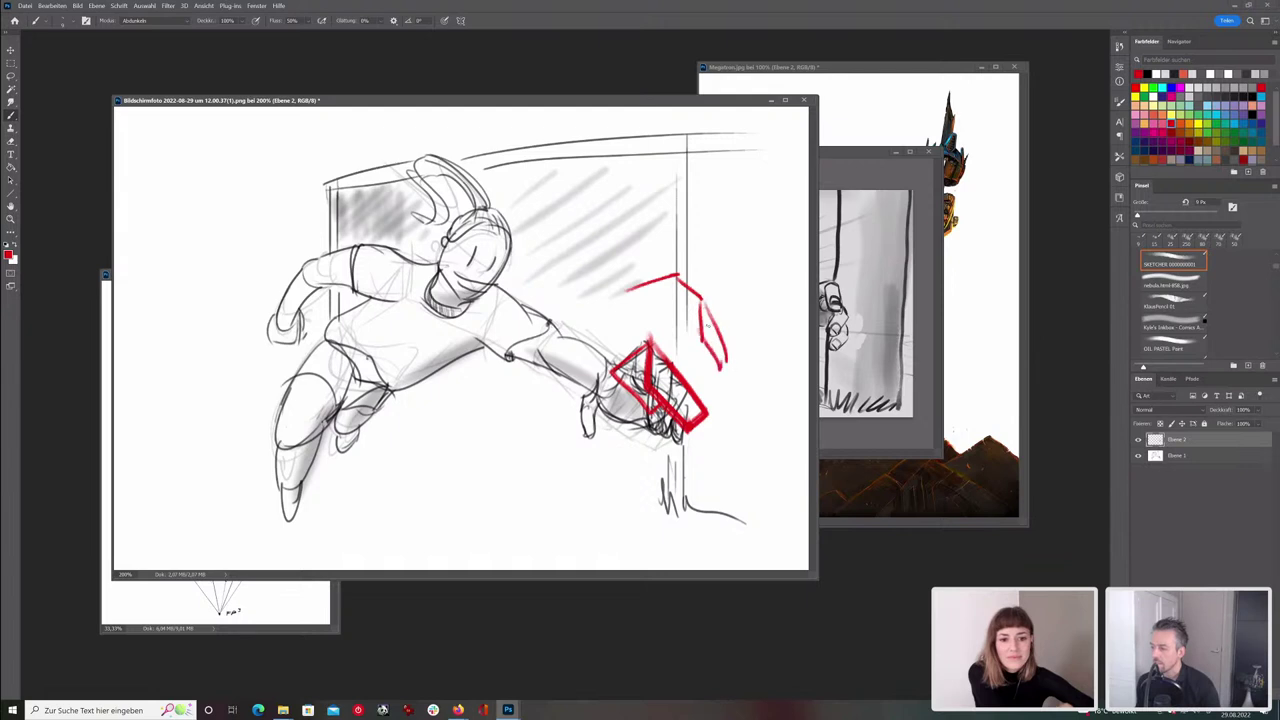
mouse_move(679, 289)
mouse_down()
mouse_move(700, 326)
mouse_move(664, 326)
mouse_move(688, 318)
mouse_move(673, 300)
mouse_move(702, 314)
mouse_up()
key(bracketright)
key(bracketright)
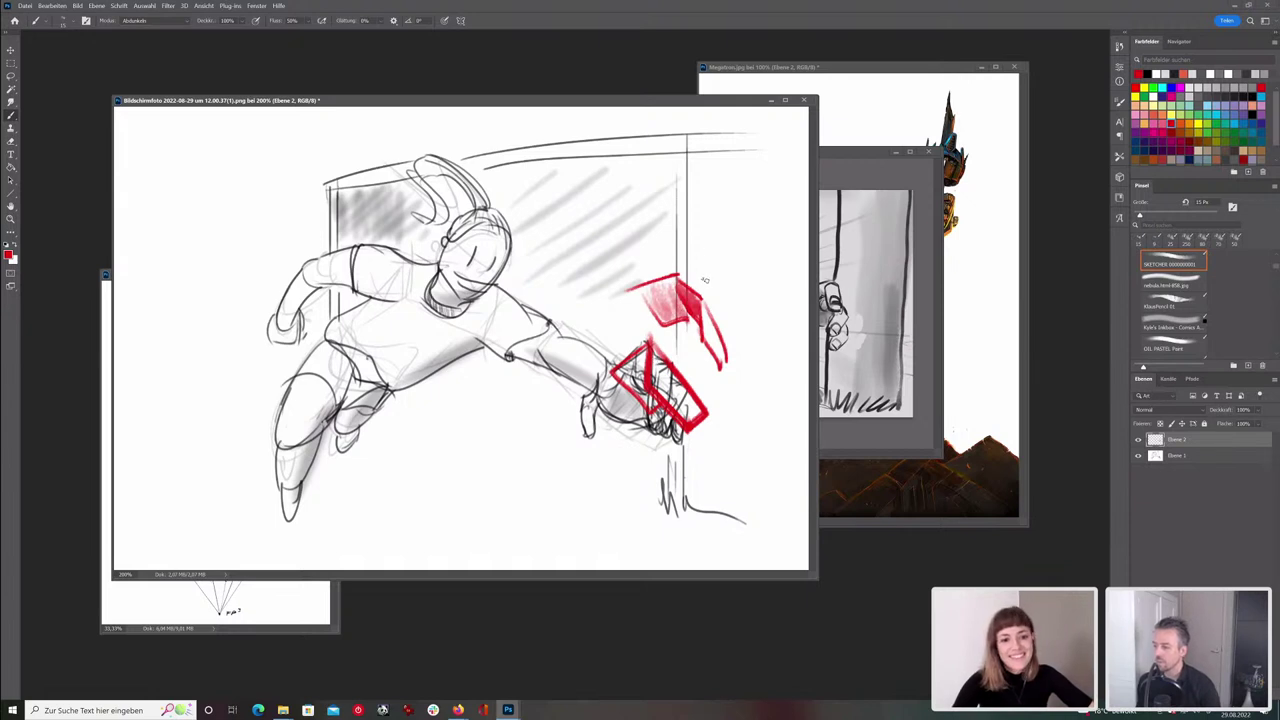
- Erase all the red hand construction marks from the feedback layer and return to the Brush tool
key(e)
mouse_move(701, 278)
mouse_down()
mouse_move(714, 271)
mouse_move(714, 371)
mouse_move(690, 410)
mouse_up()
click(11, 115)
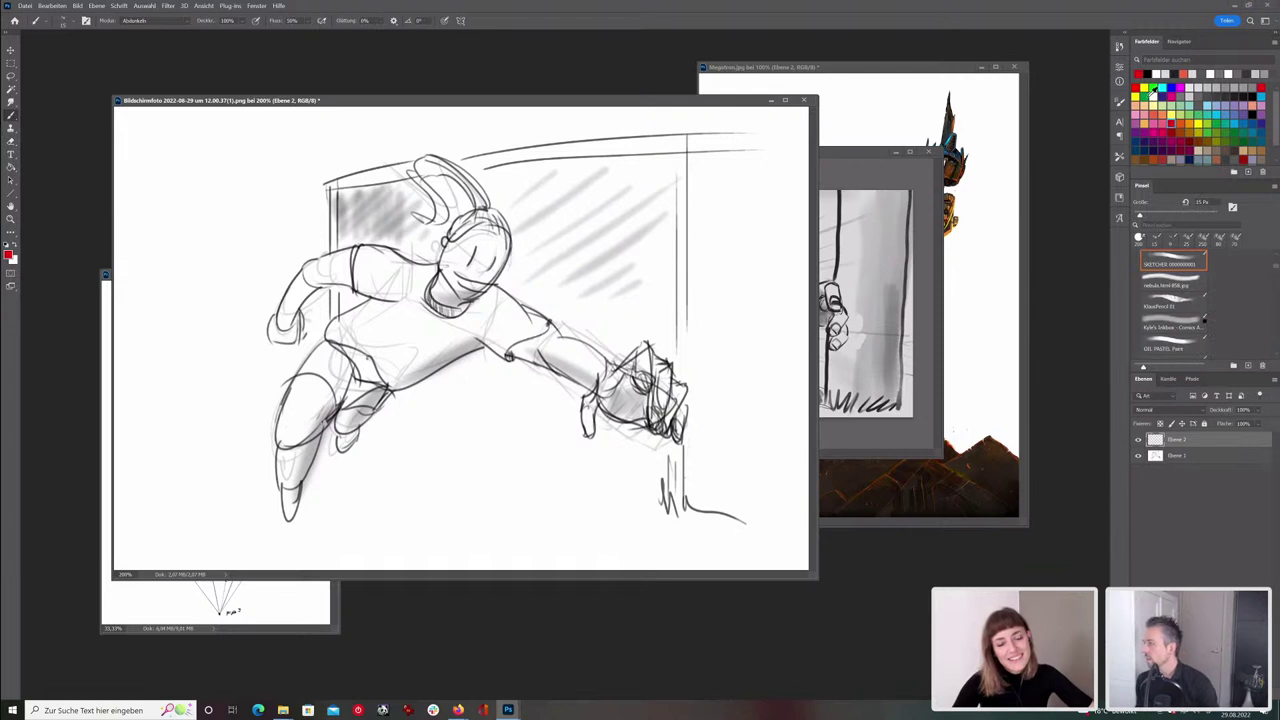
- Mark the sketched figure's rear arm with a green 9 px line running from shoulder through elbow to hand
drag(658, 276, 664, 272)
key(ctrl+z)
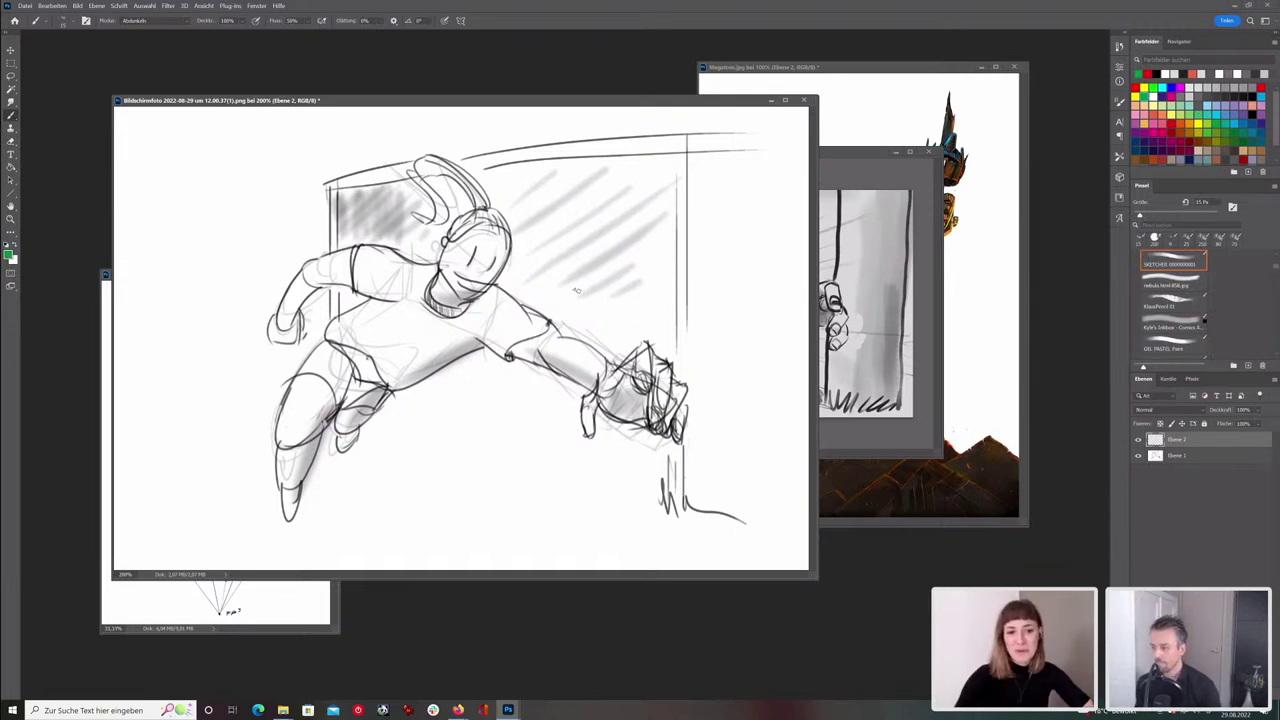
key(bracketleft)
key(bracketleft)
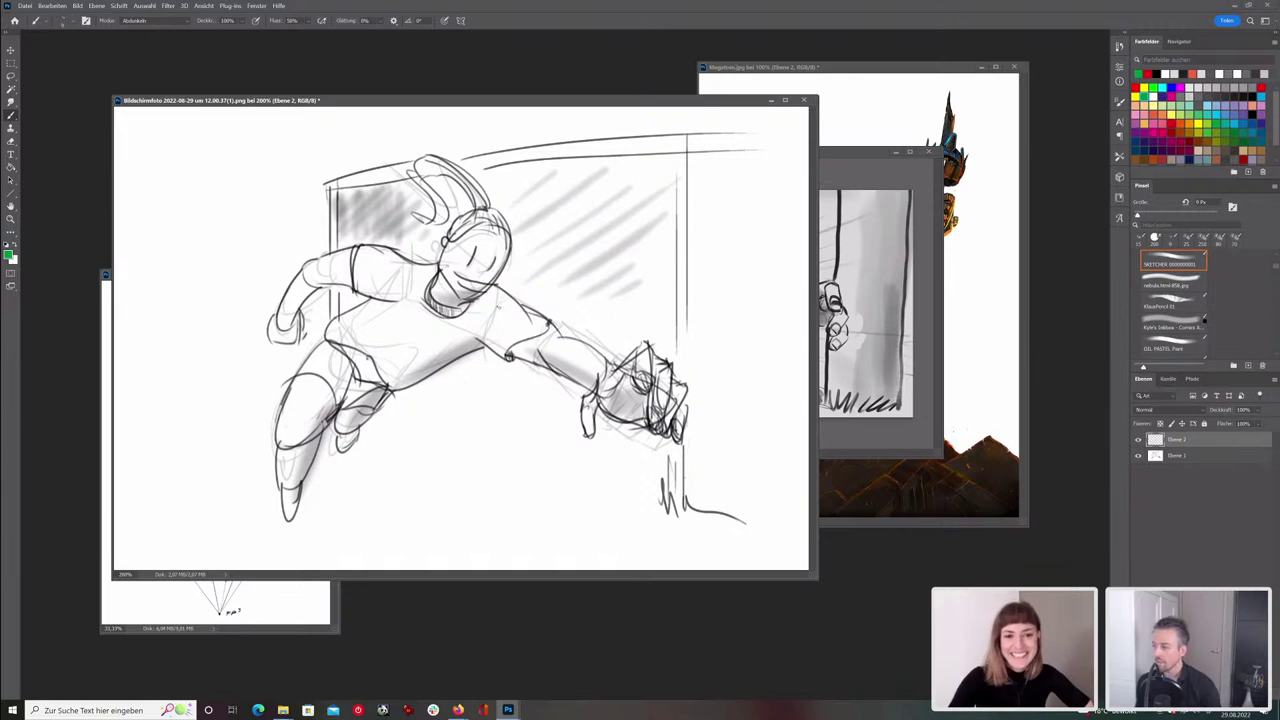
mouse_move(745, 100)
mouse_down()
mouse_move(633, 122)
mouse_move(751, 110)
mouse_up()
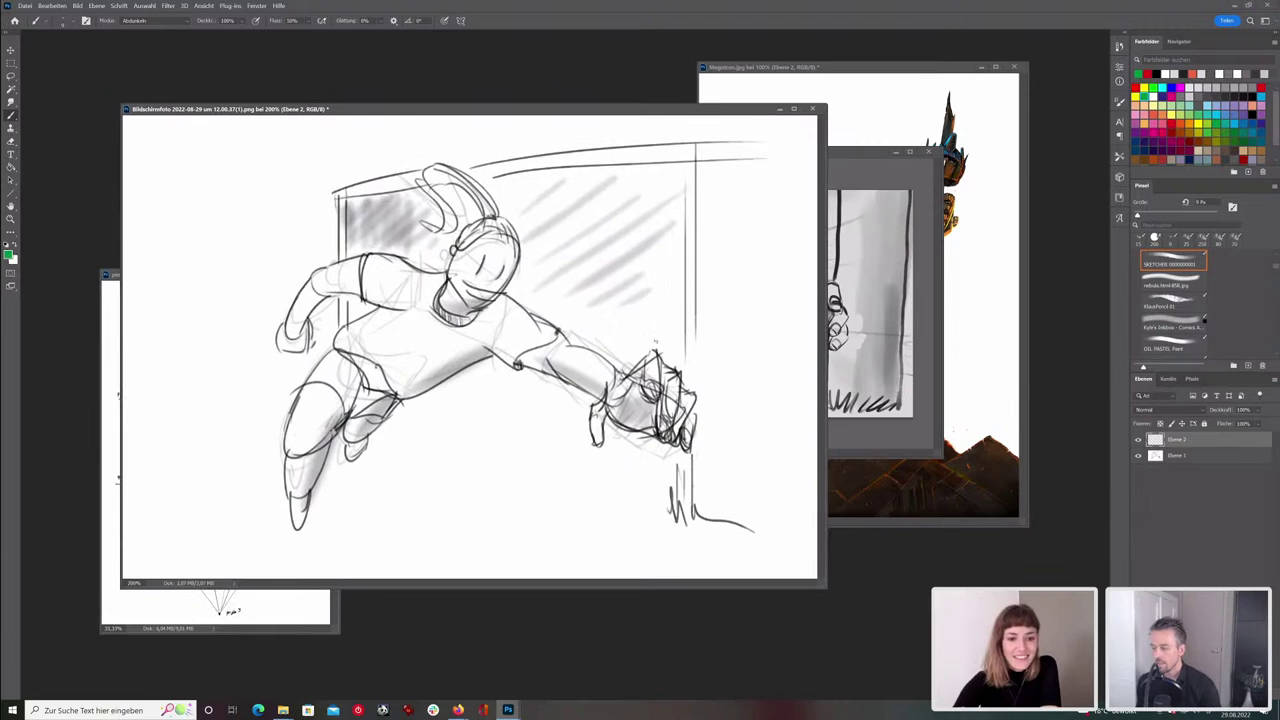
drag(329, 279, 333, 283)
mouse_move(408, 270)
mouse_down()
mouse_move(318, 284)
mouse_move(295, 355)
mouse_move(292, 324)
mouse_up()
key(ctrl+z)
key(ctrl+z)
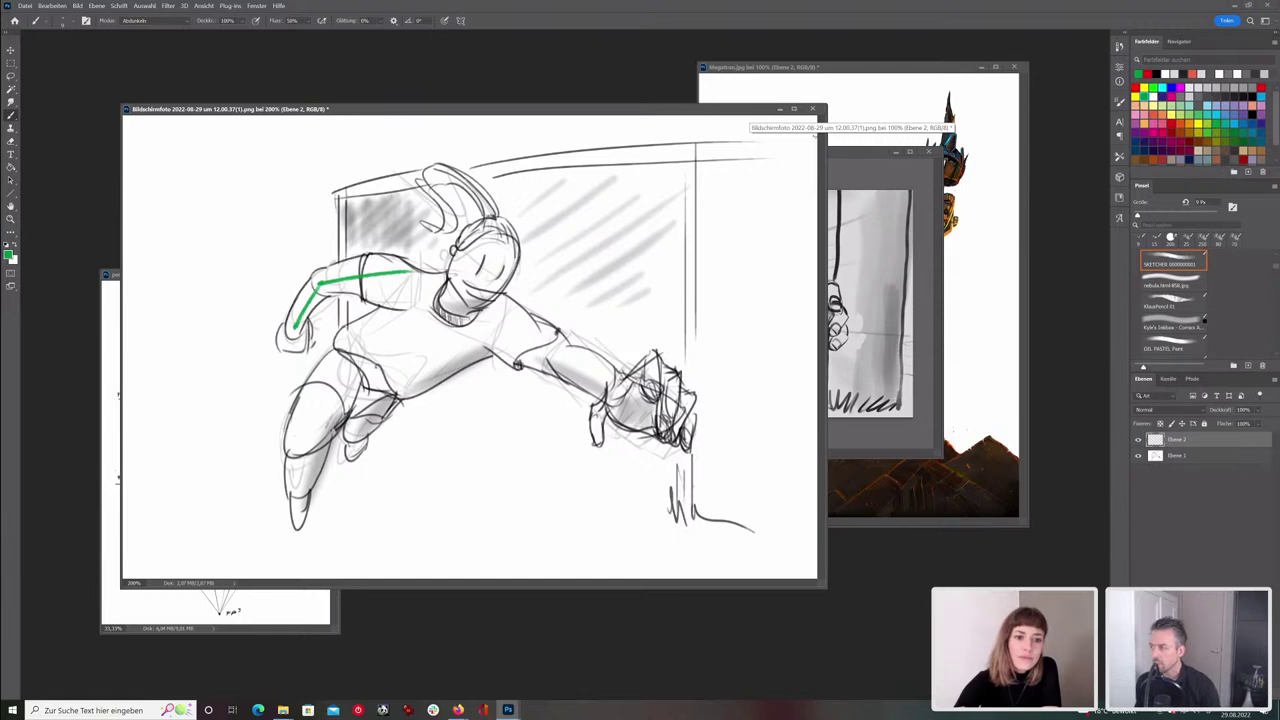
- Bring up the goalkeeper drawing at 100% and trace its rear arm in green from shoulder through elbow to wrist
click(870, 153)
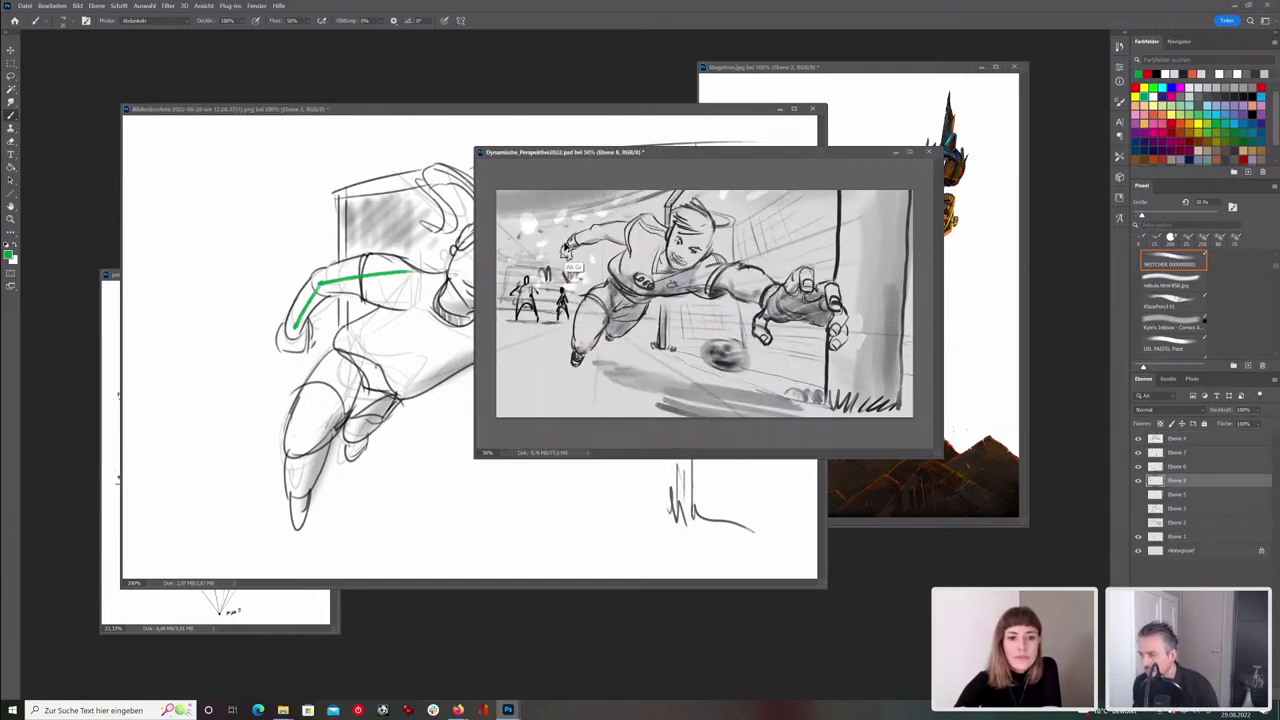
key(ctrl+1)
mouse_move(540, 237)
mouse_down()
mouse_move(470, 237)
mouse_move(426, 262)
mouse_up()
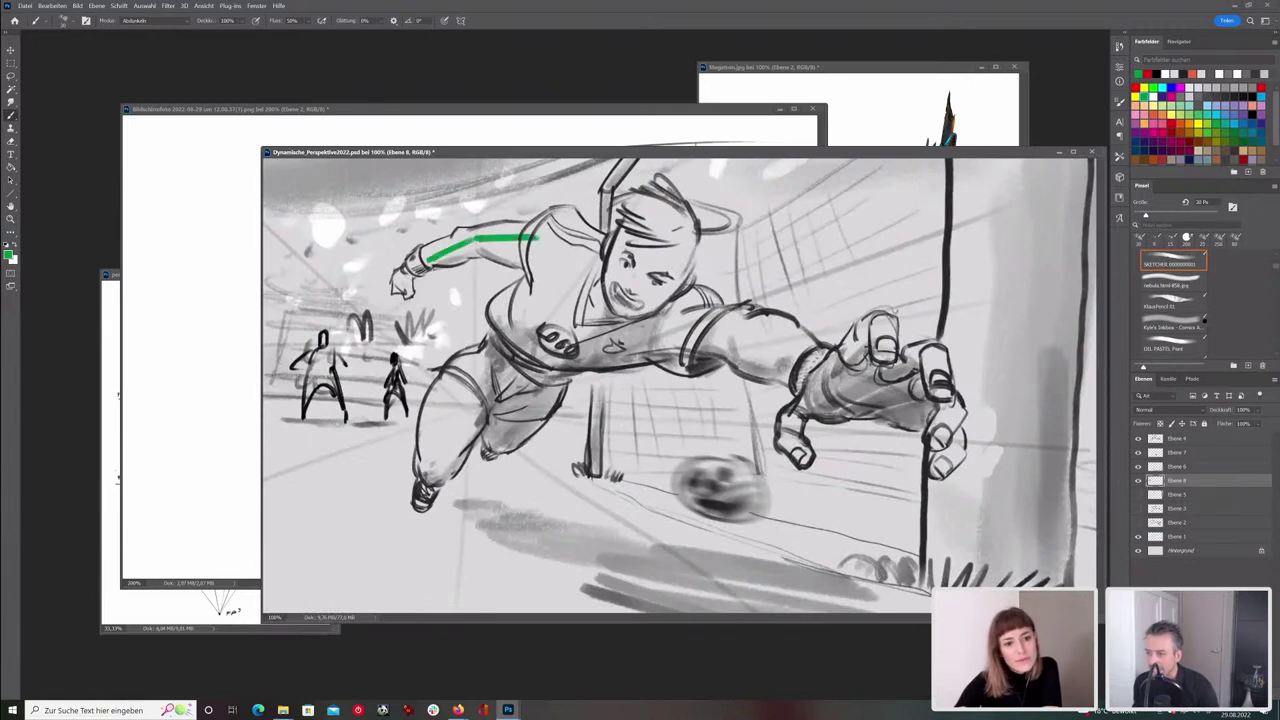
- Undo the green rear-arm lines on the goalkeeper drawing, and undo those on the submitted sketch as well
drag(412, 270, 410, 276)
key(ctrl+z)
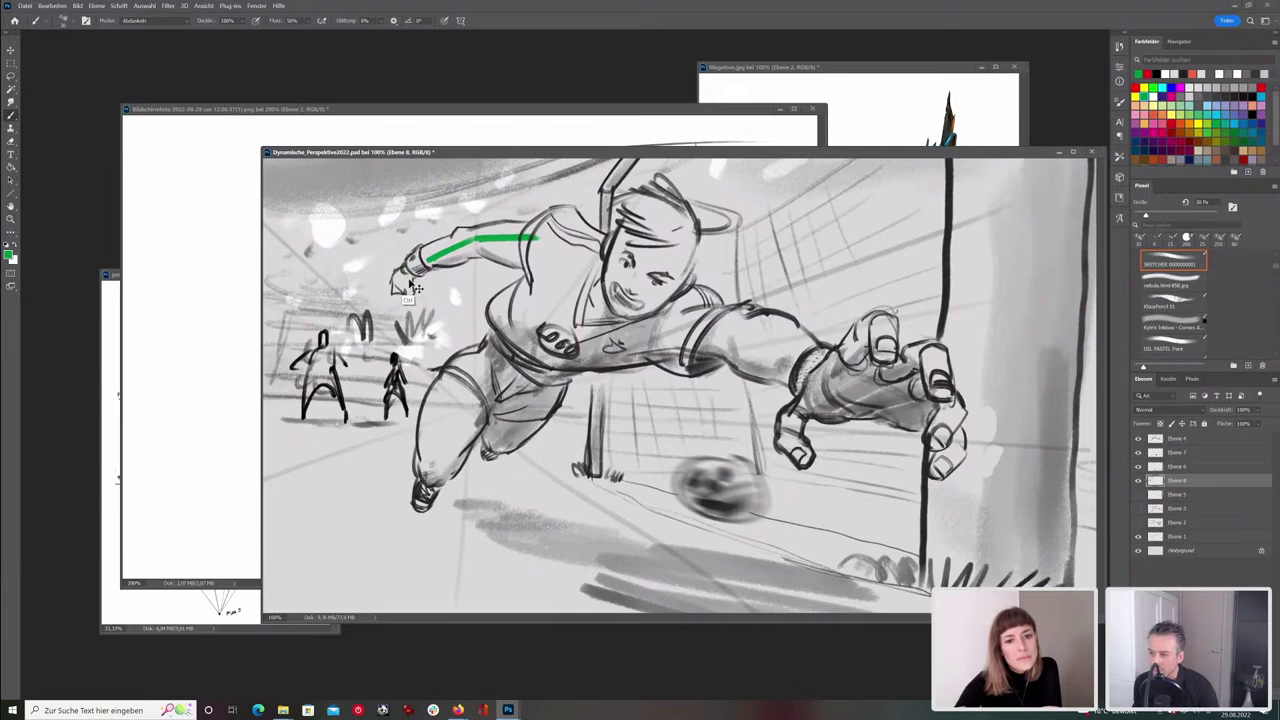
key(ctrl+z)
key(ctrl+z)
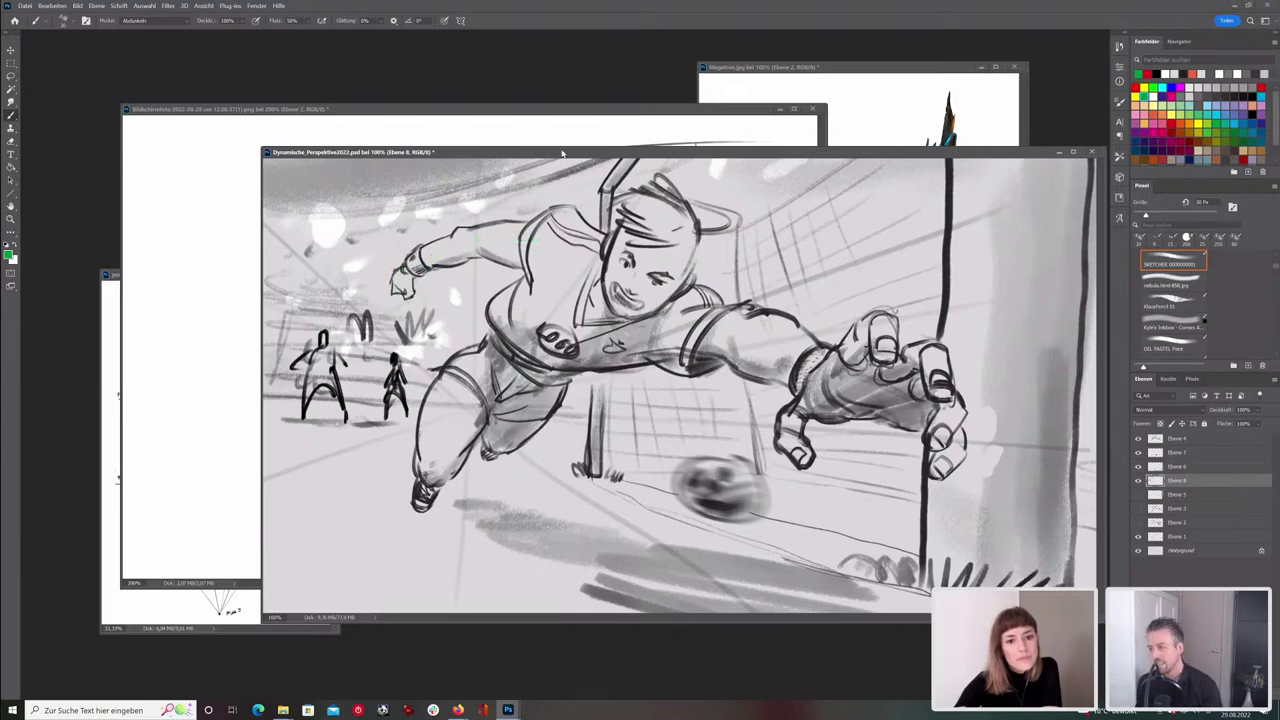
click(582, 113)
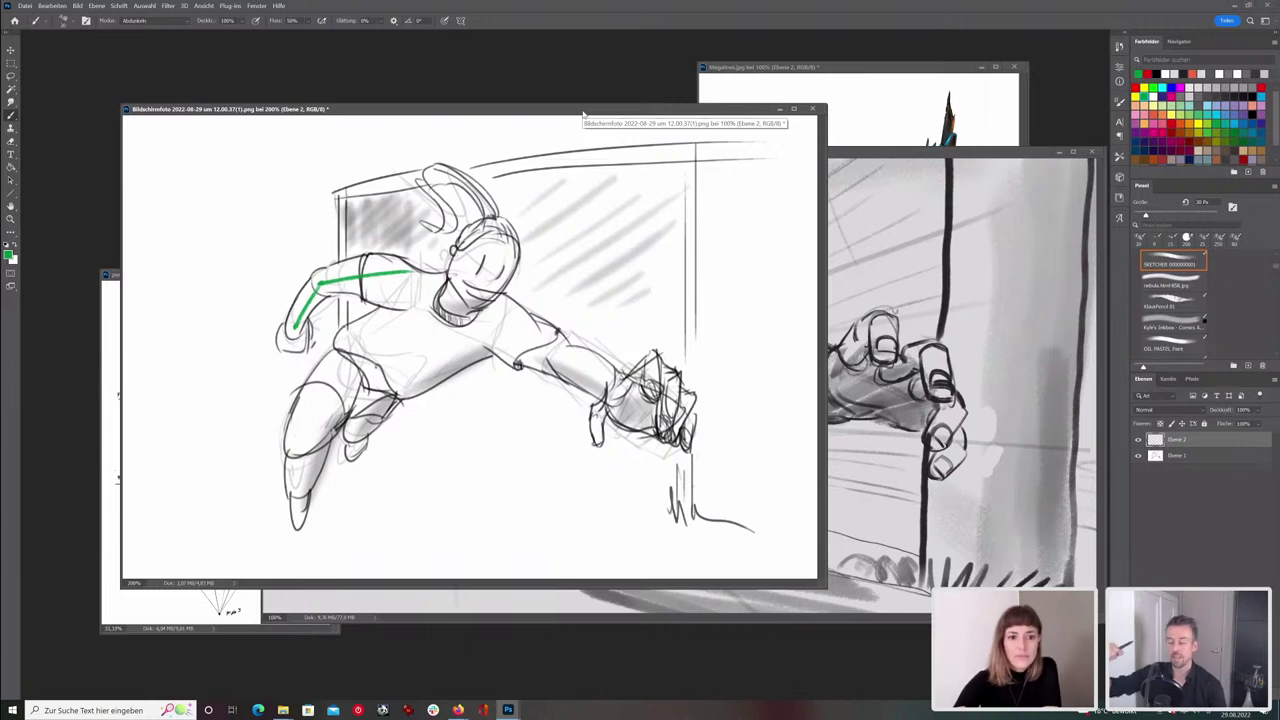
key(ctrl+z)
key(ctrl+z)
- With a smaller green brush, draw construction boxes over the sketched figure's head and torso
key(bracketleft)
key(bracketleft)
key(bracketleft)
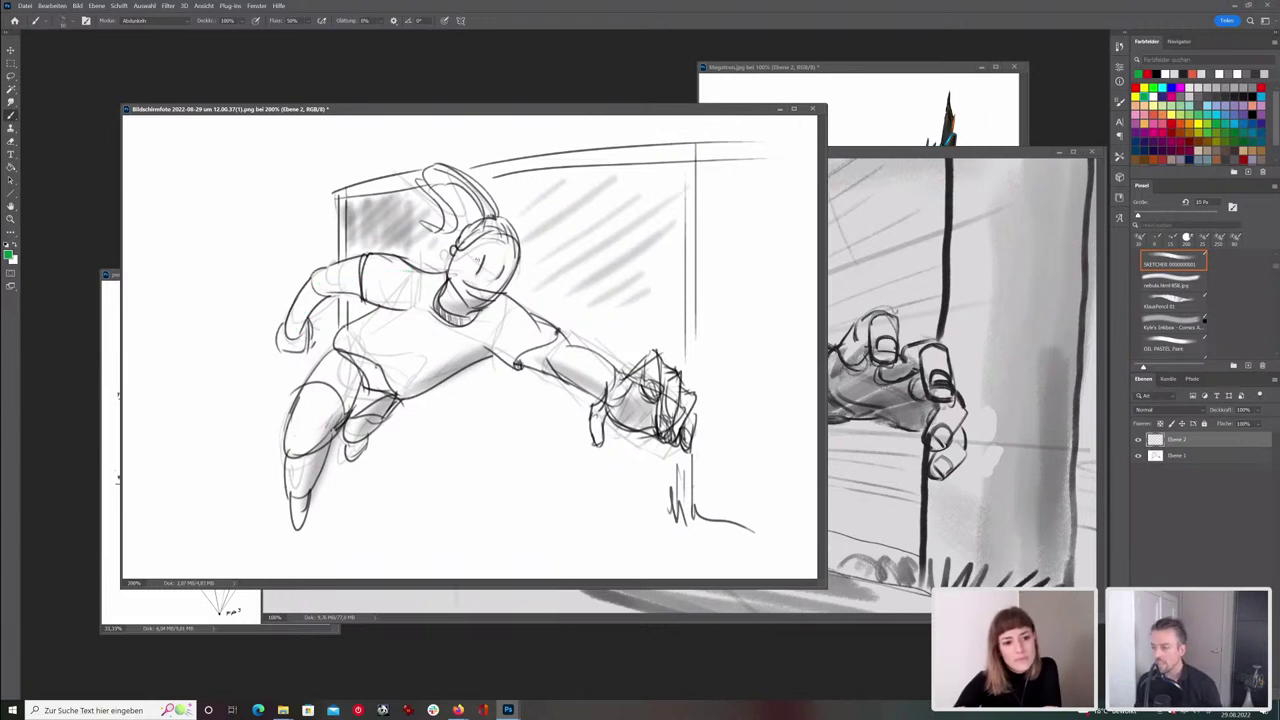
mouse_move(466, 226)
mouse_down()
mouse_move(451, 268)
mouse_move(462, 298)
mouse_move(472, 232)
mouse_move(512, 224)
mouse_up()
mouse_move(482, 258)
mouse_down()
mouse_move(514, 242)
mouse_move(494, 302)
mouse_up()
drag(403, 276, 400, 316)
mouse_move(400, 316)
mouse_down()
mouse_move(478, 338)
mouse_move(498, 299)
mouse_move(425, 374)
mouse_move(360, 340)
mouse_move(364, 307)
mouse_move(360, 346)
mouse_up()
drag(362, 346, 440, 372)
drag(402, 279, 450, 295)
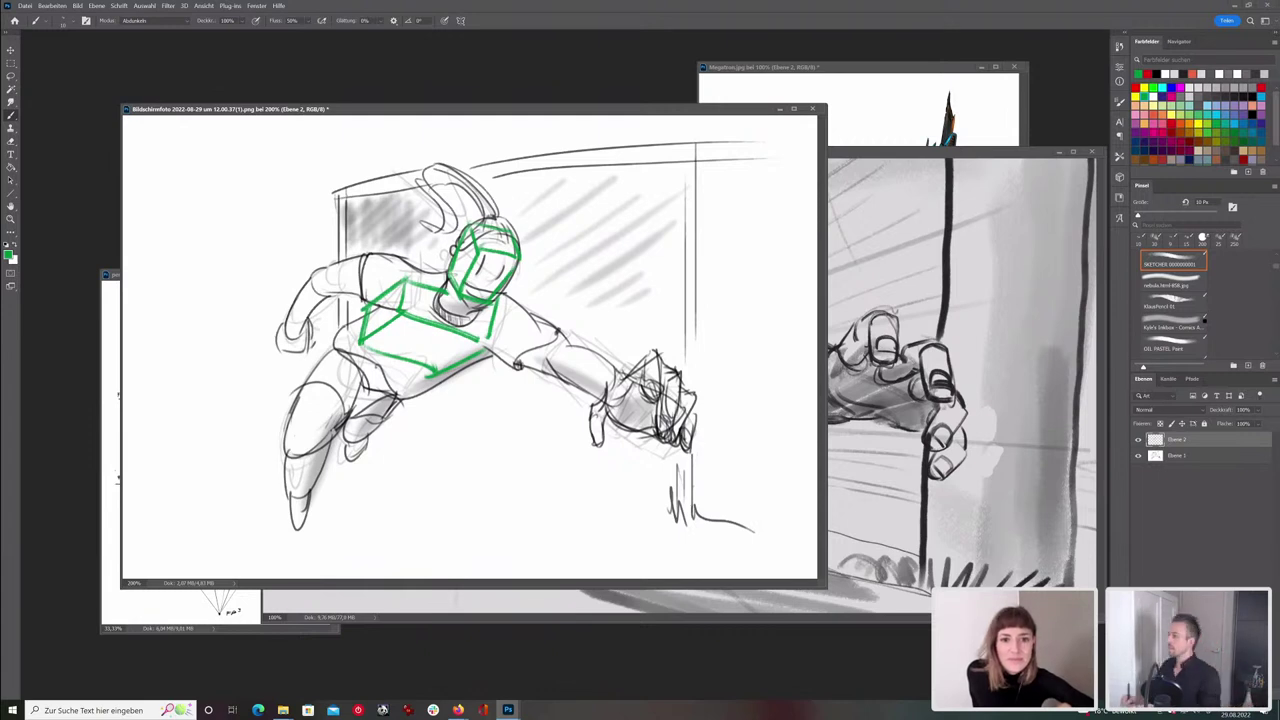
- Undo the green torso box and the stroke running from the reaching hand to the foot, keeping the head box
key(ctrl+z)
key(ctrl+z)
key(ctrl+z)
key(ctrl+z)
key(ctrl+z)
key(ctrl+z)
key(ctrl+z)
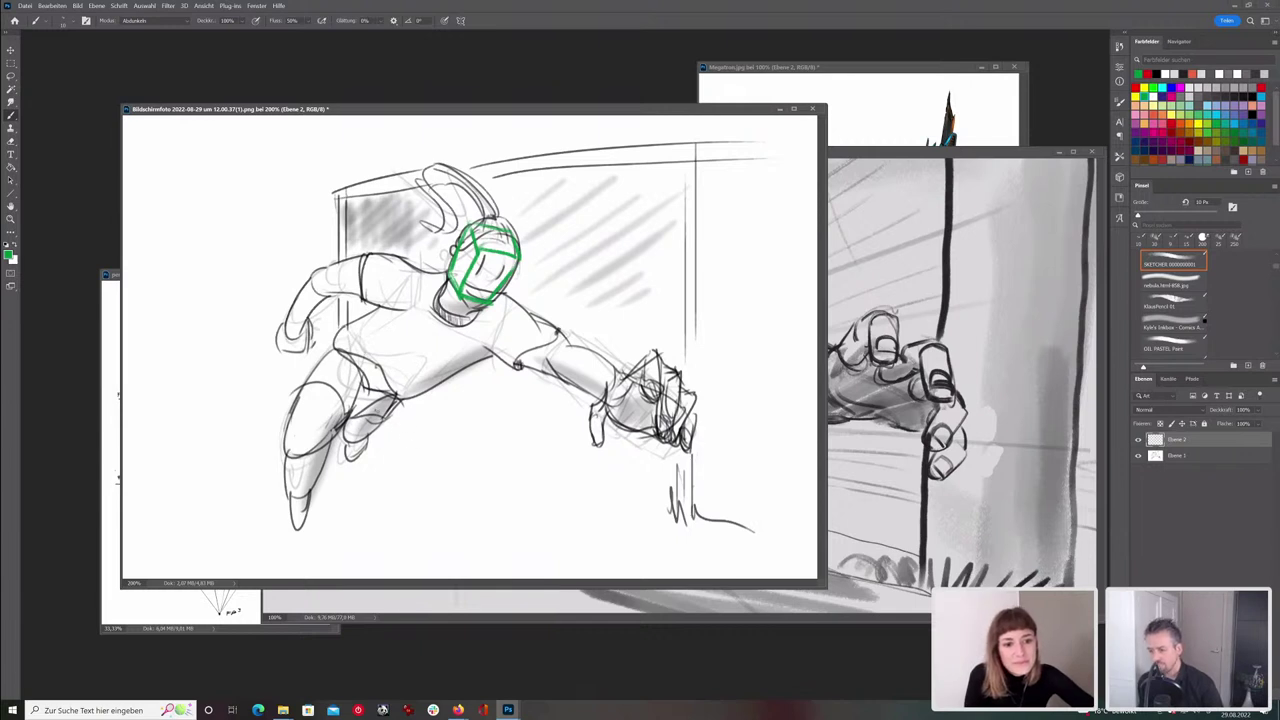
mouse_move(628, 381)
mouse_down()
mouse_move(408, 350)
mouse_move(300, 508)
mouse_up()
key(bracketright)
key(ctrl+z)
- Block in the sketched figure's reaching upper arm and forearm with 15 px green boxes
key(bracketleft)
key(bracketleft)
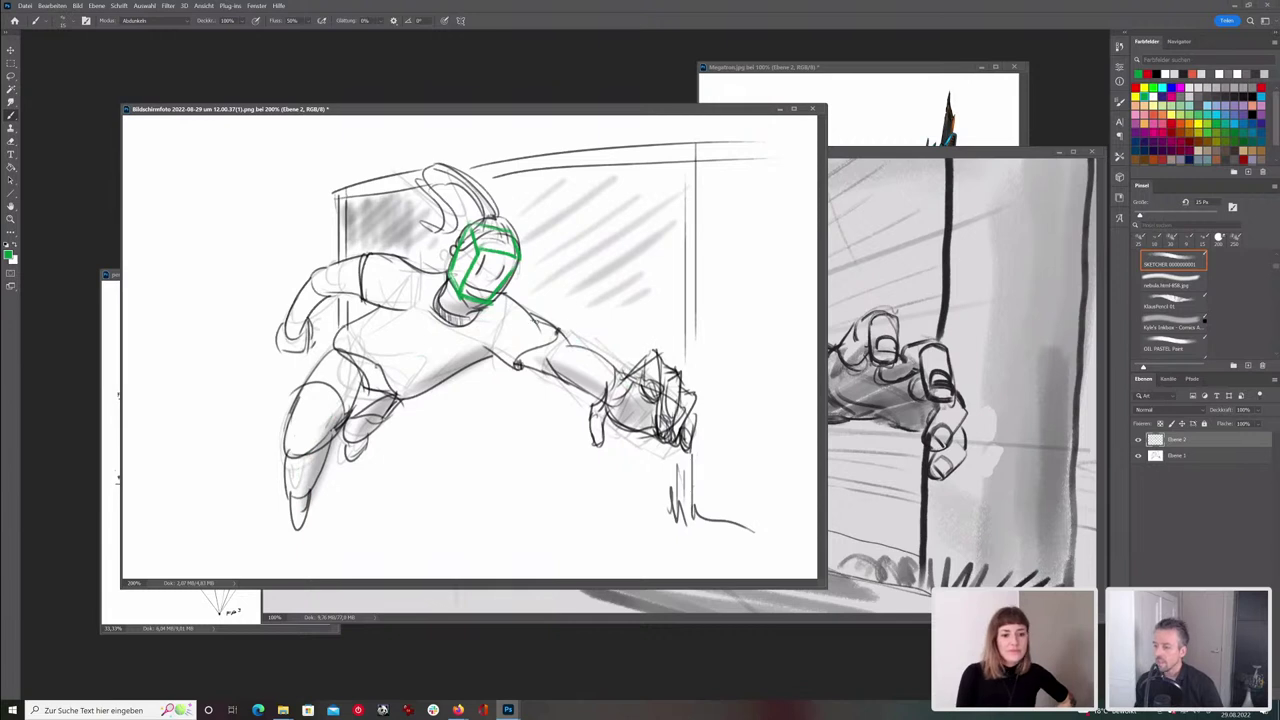
mouse_move(492, 314)
mouse_down()
mouse_move(485, 355)
mouse_move(560, 340)
mouse_move(548, 378)
mouse_up()
drag(549, 377, 605, 404)
mouse_move(565, 346)
mouse_down()
mouse_move(628, 378)
mouse_move(604, 404)
mouse_up()
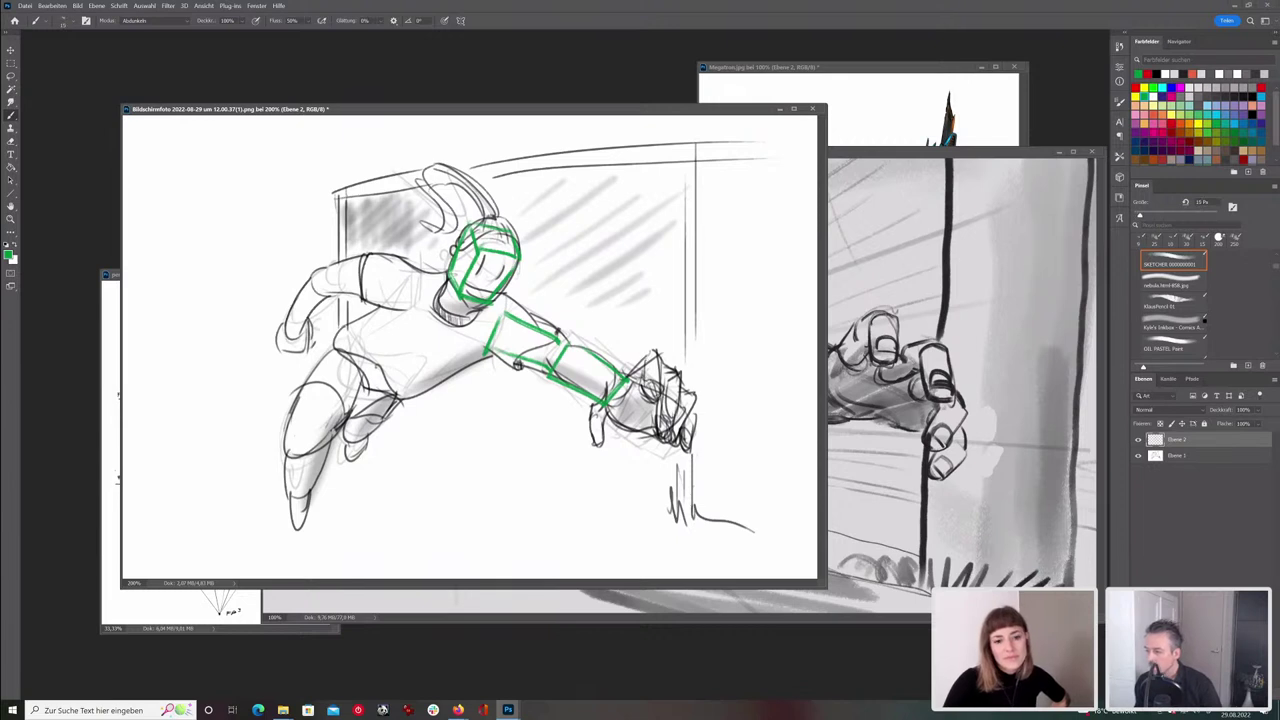
- Try a green box around the reaching hand, undo it, and mark the palm, forearm and upper arm with green spots
drag(649, 360, 636, 400)
drag(636, 400, 683, 451)
drag(656, 364, 701, 408)
drag(702, 407, 685, 447)
key(ctrl+z)
key(ctrl+z)
key(ctrl+z)
key(ctrl+z)
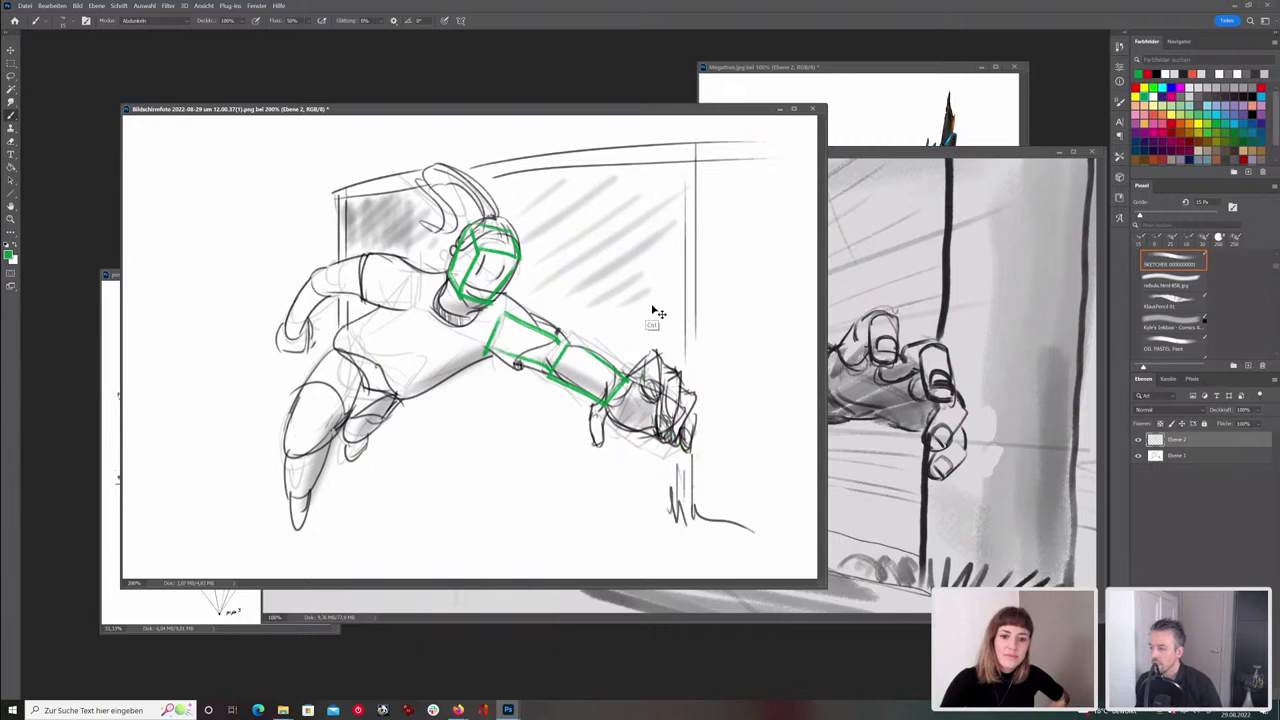
drag(652, 394, 640, 418)
mouse_move(532, 342)
mouse_down()
mouse_move(524, 350)
mouse_move(588, 377)
mouse_up()
- Bring up the goalkeeper drawing and outline its reaching upper arm, forearm and hand as green blocks
click(918, 154)
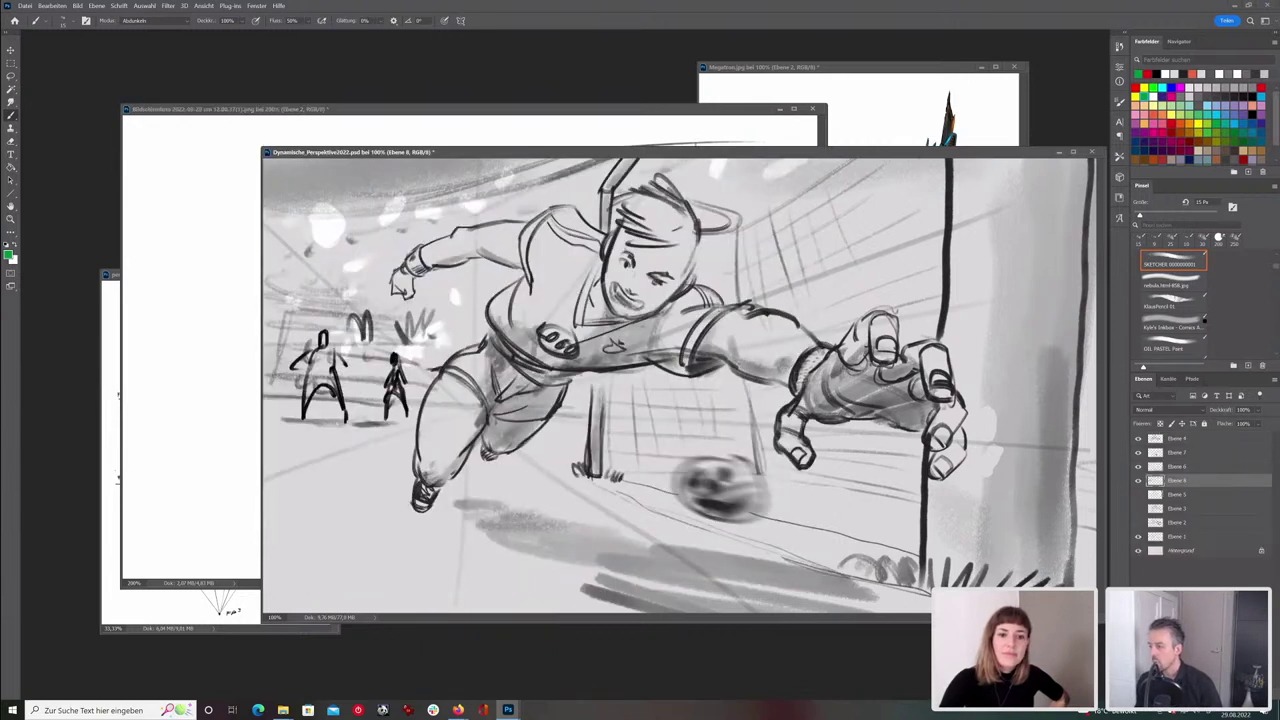
mouse_move(676, 306)
mouse_down()
mouse_move(736, 318)
mouse_move(738, 354)
mouse_move(816, 352)
mouse_move(792, 382)
mouse_move(832, 402)
mouse_up()
drag(870, 354, 955, 412)
drag(955, 410, 906, 436)
drag(838, 396, 912, 438)
click(894, 390)
- Undo all the green block outlines on the goalkeeper's reaching arm and hand
key(ctrl+z)
key(ctrl+z)
key(ctrl+z)
key(ctrl+z)
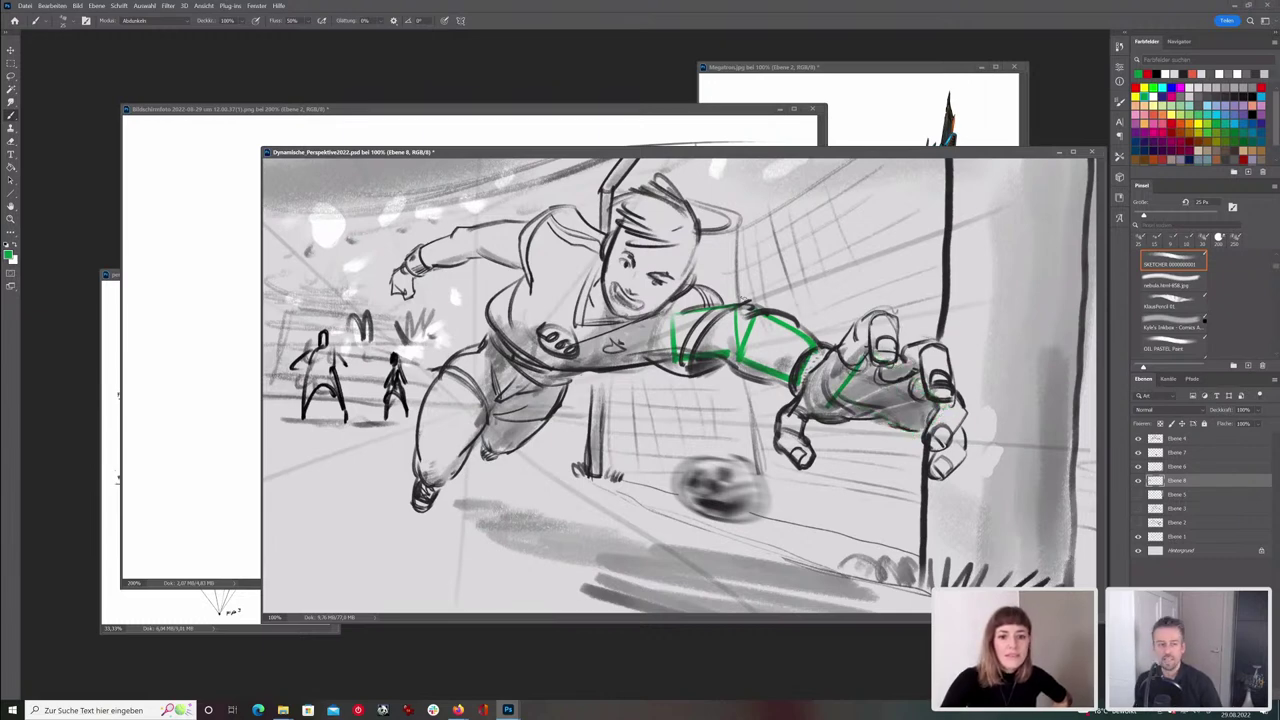
key(ctrl+z)
key(ctrl+z)
key(ctrl+z)
key(ctrl+z)
key(ctrl+z)
key(ctrl+z)
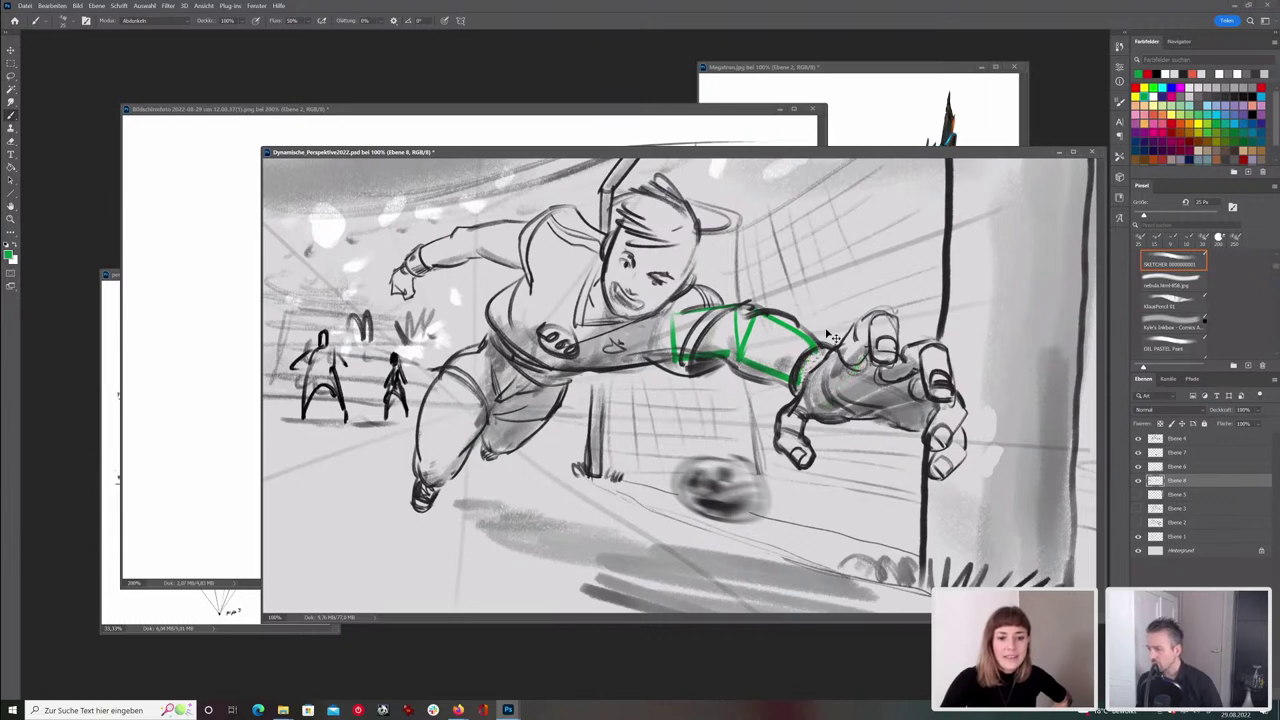
key(ctrl+z)
key(ctrl+z)
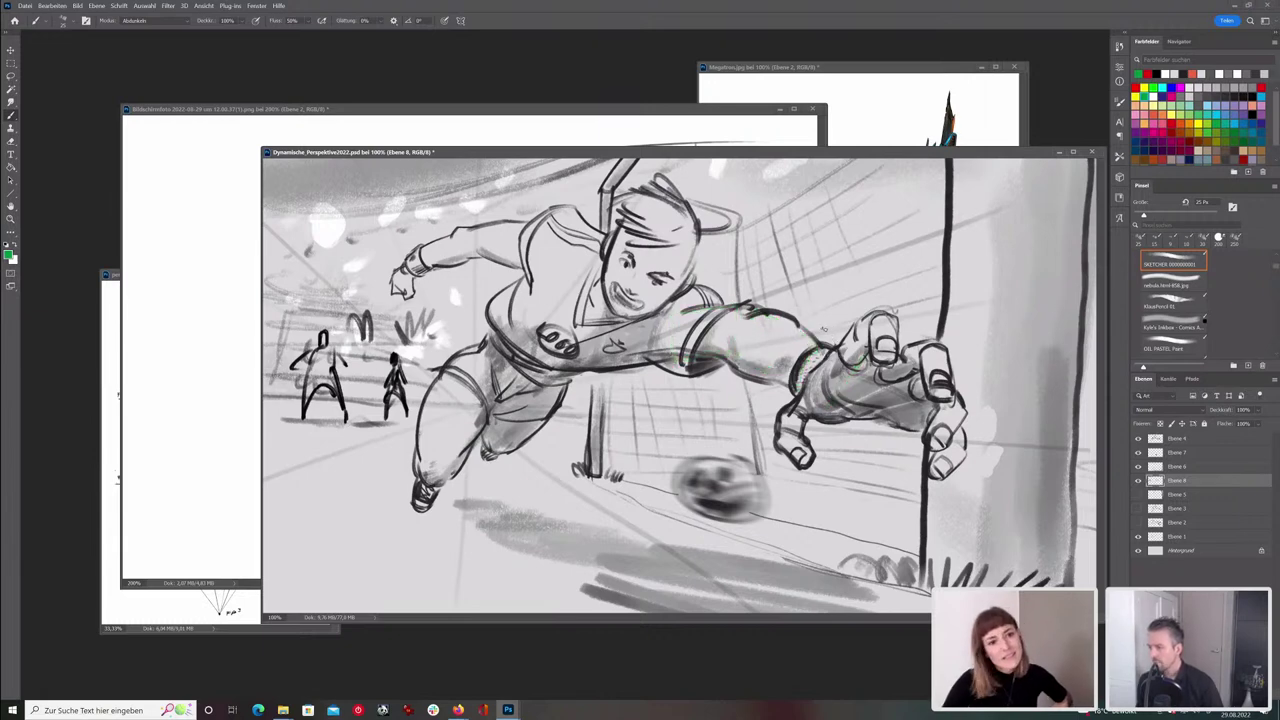
- Return to the submitted sketch, clear all green marks from layer Ebene 2, and remove the selection
click(657, 111)
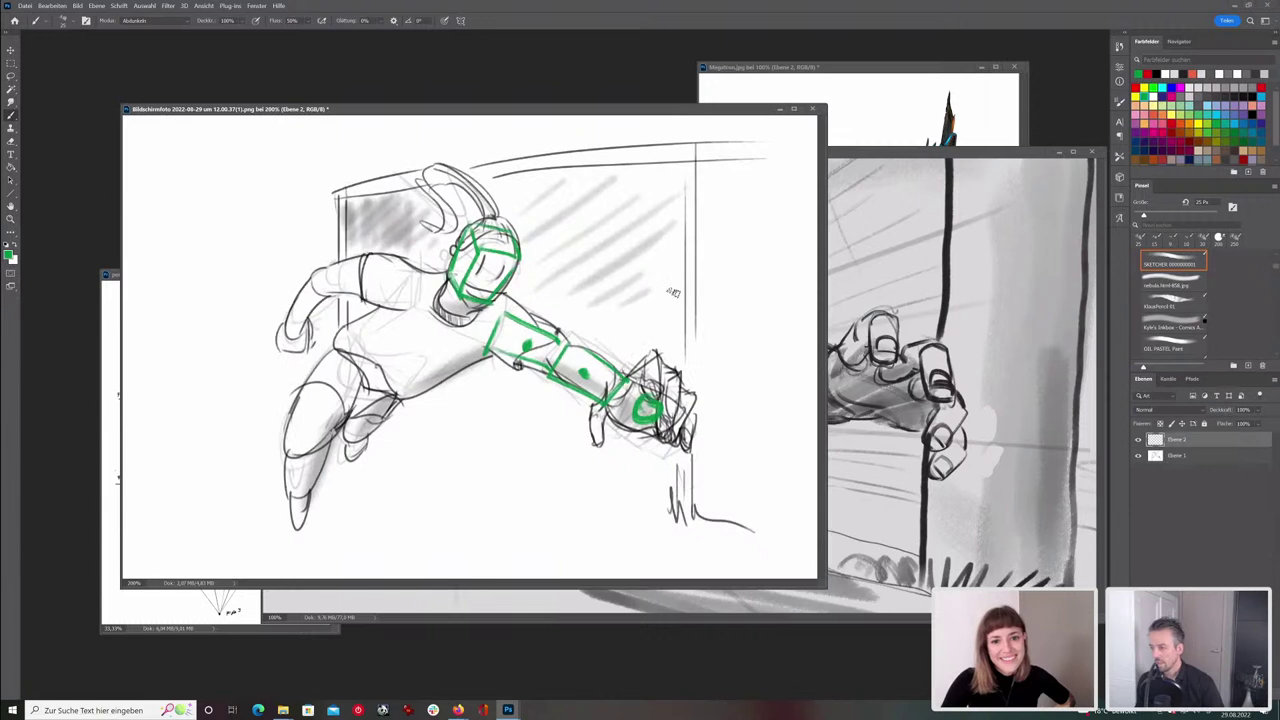
key(ctrl+a)
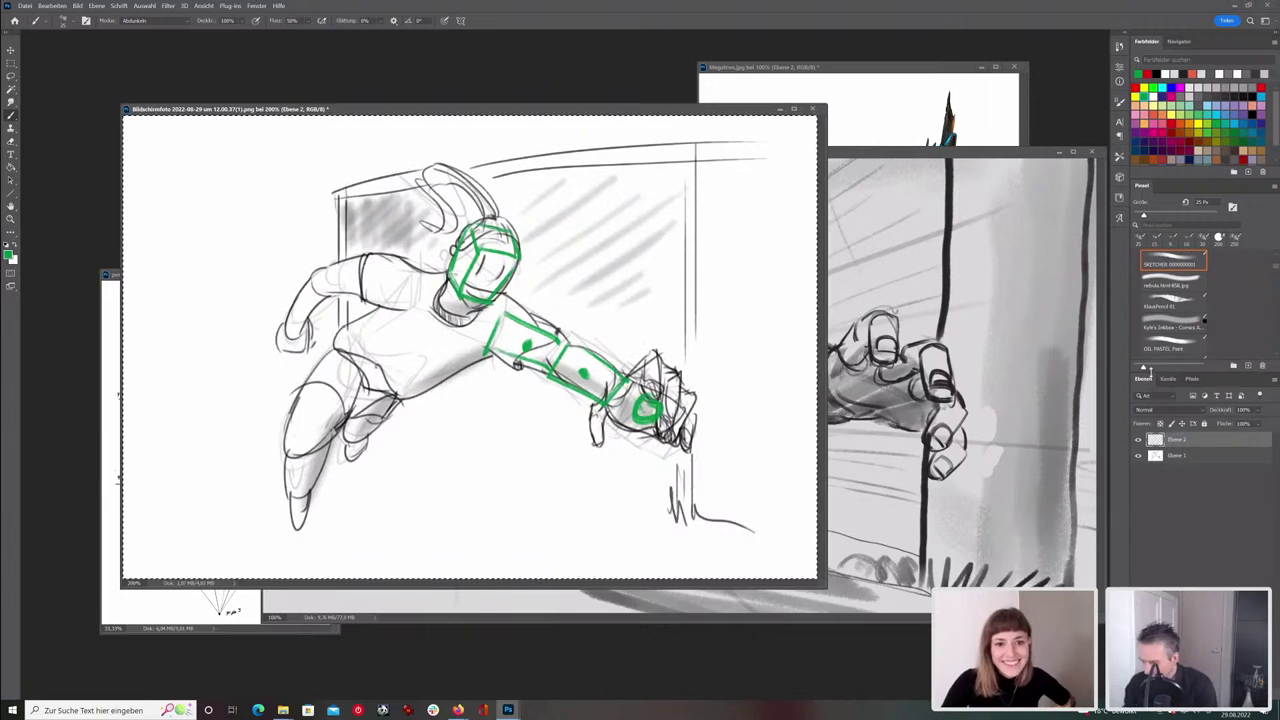
key(Delete)
key(Delete)
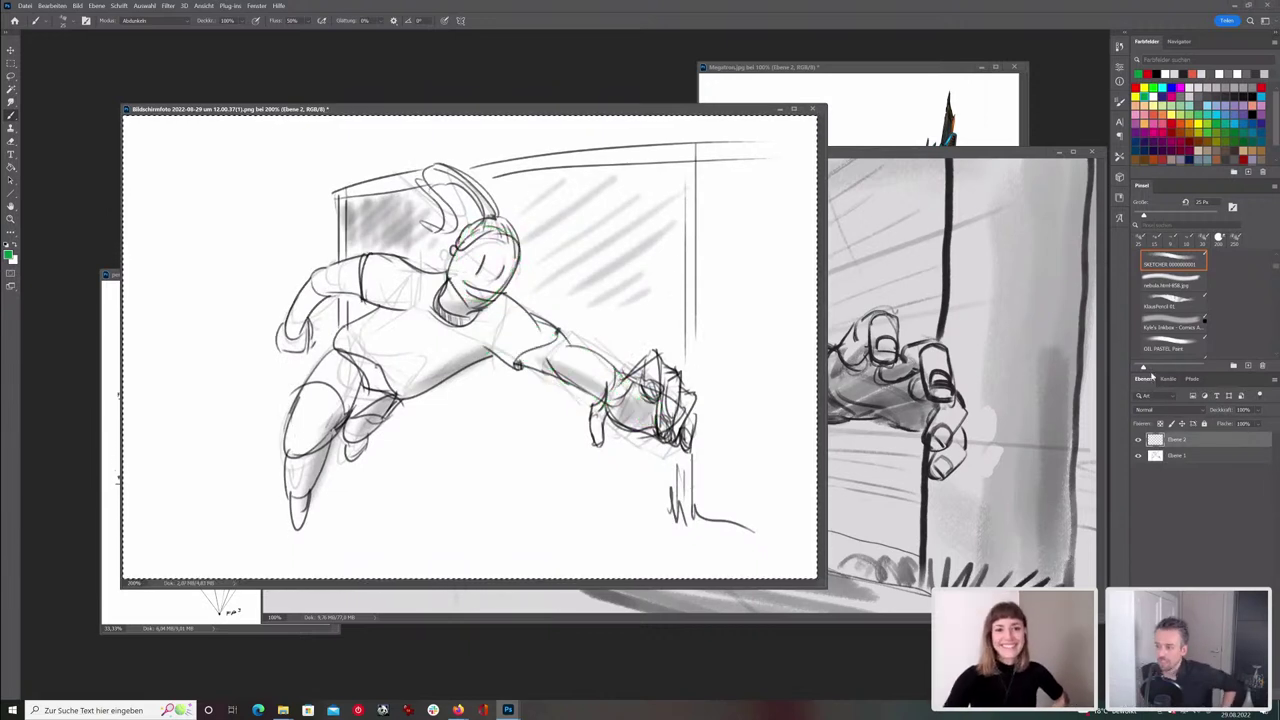
key(ctrl+d)
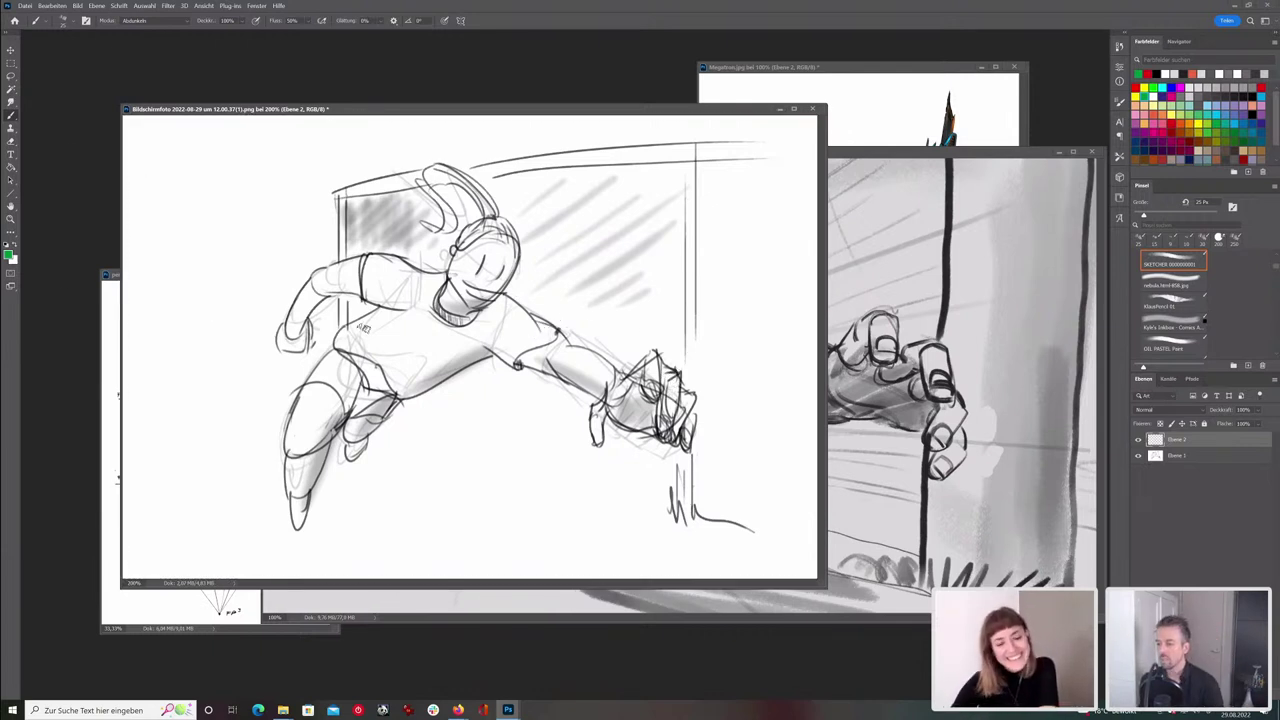
- Draw a 15 px green horizon line across the submitted sketch on both sides of the figure
key(bracketleft)
key(bracketleft)
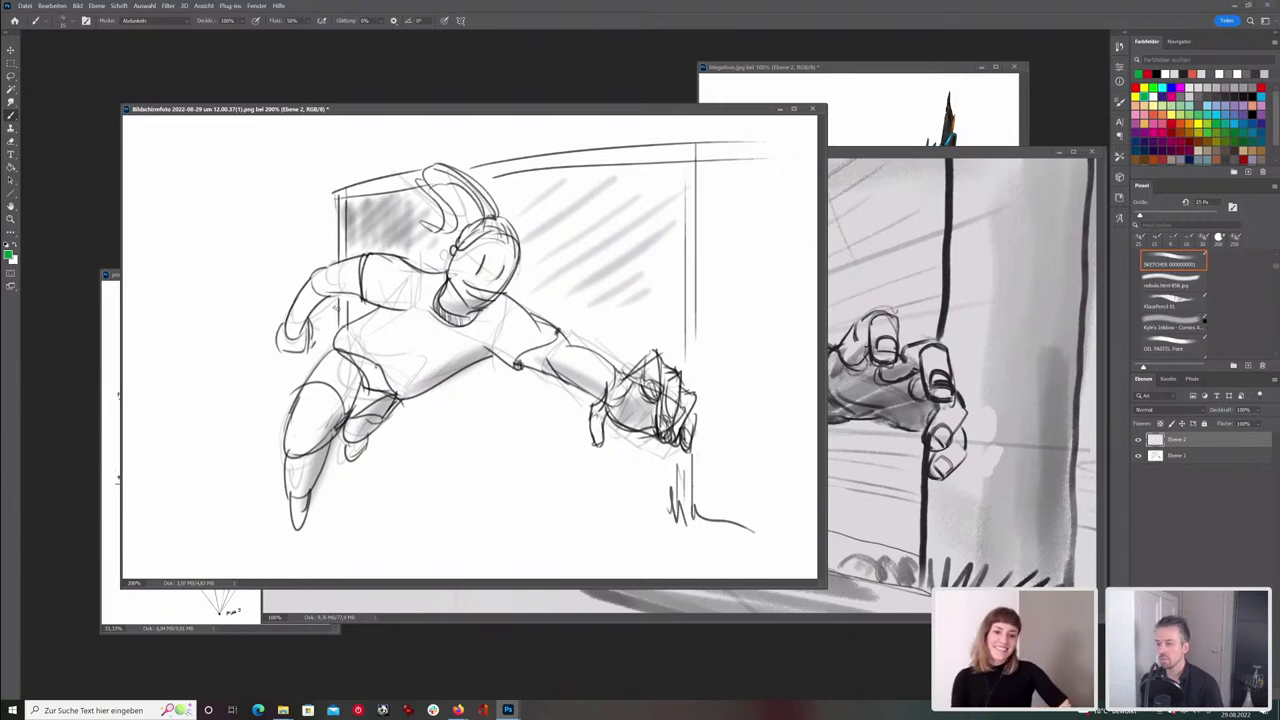
drag(308, 285, 125, 281)
drag(513, 296, 810, 296)
- Trace the goal frame in green with its edges extended toward the horizon, and undo these lines, keeping the horizon
mouse_move(337, 196)
mouse_down()
mouse_move(340, 338)
mouse_move(710, 136)
mouse_move(687, 495)
mouse_move(224, 297)
mouse_up()
drag(336, 210, 143, 263)
drag(218, 294, 145, 277)
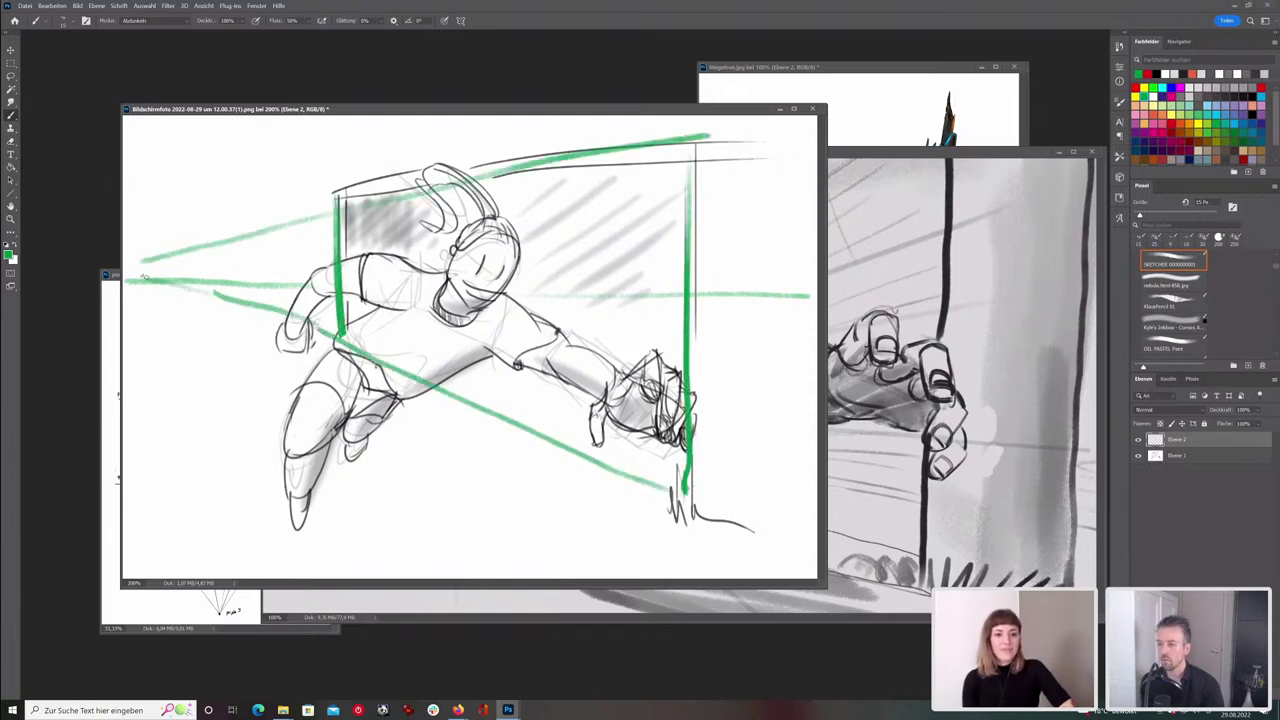
key(ctrl+z)
key(ctrl+z)
key(ctrl+z)
key(ctrl+z)
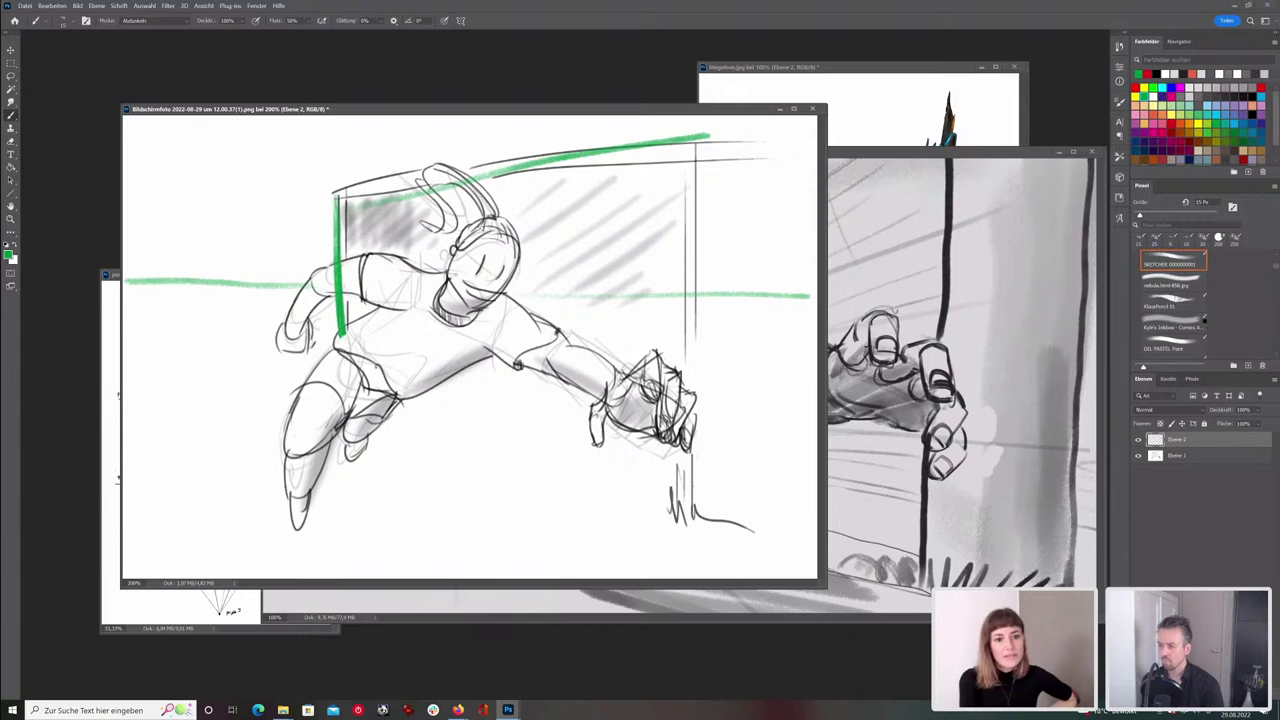
key(ctrl+z)
key(ctrl+z)
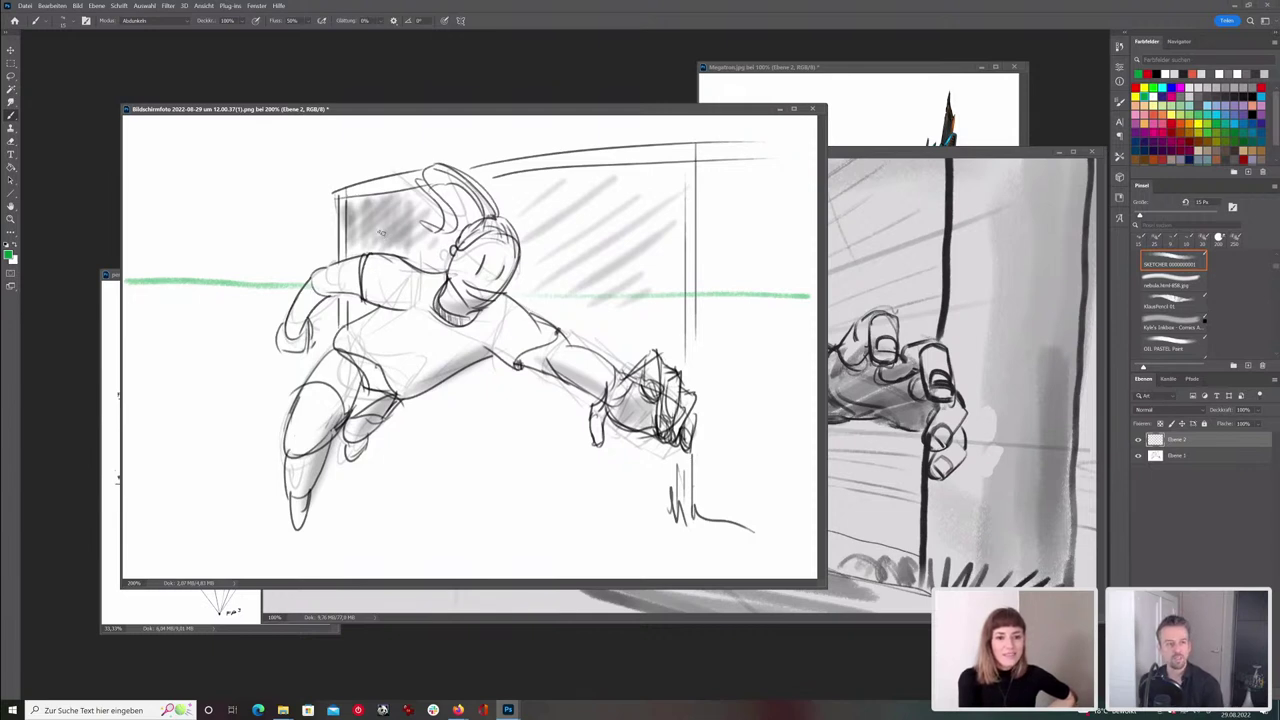
- Bring up the goalkeeper drawing, try green ground lines along the foot of the goal, and undo them
click(930, 157)
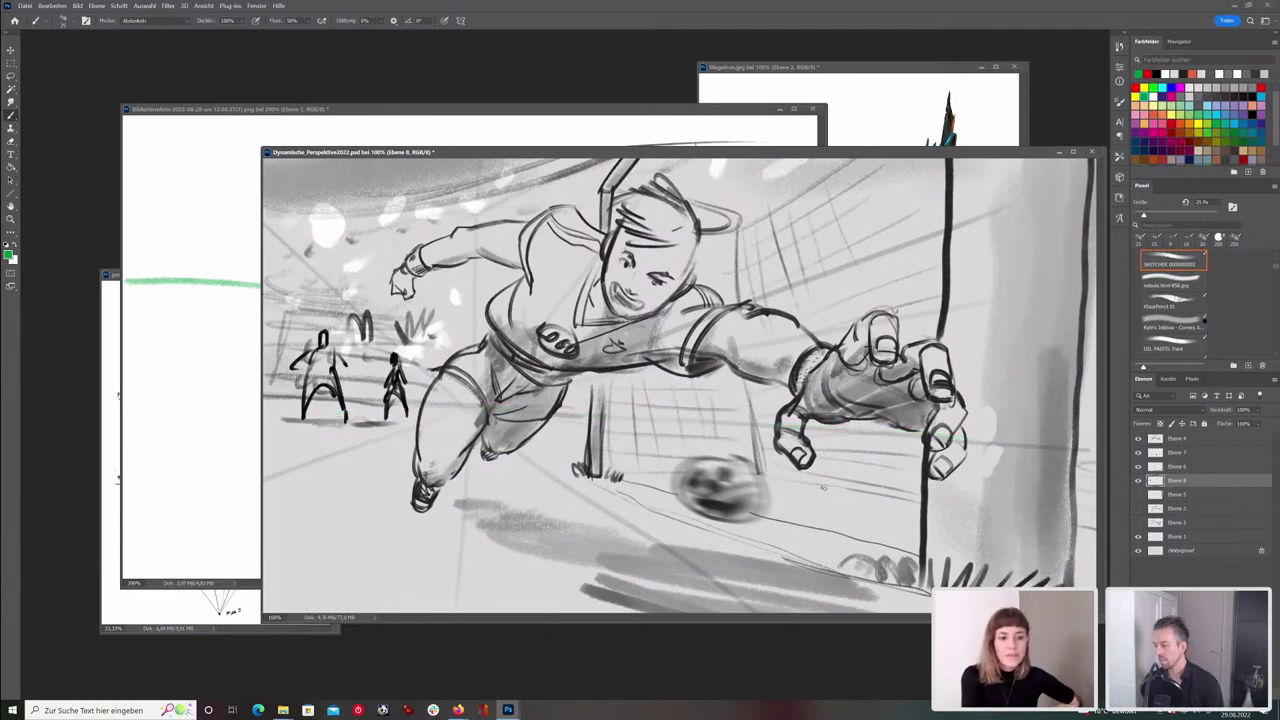
drag(882, 579, 346, 406)
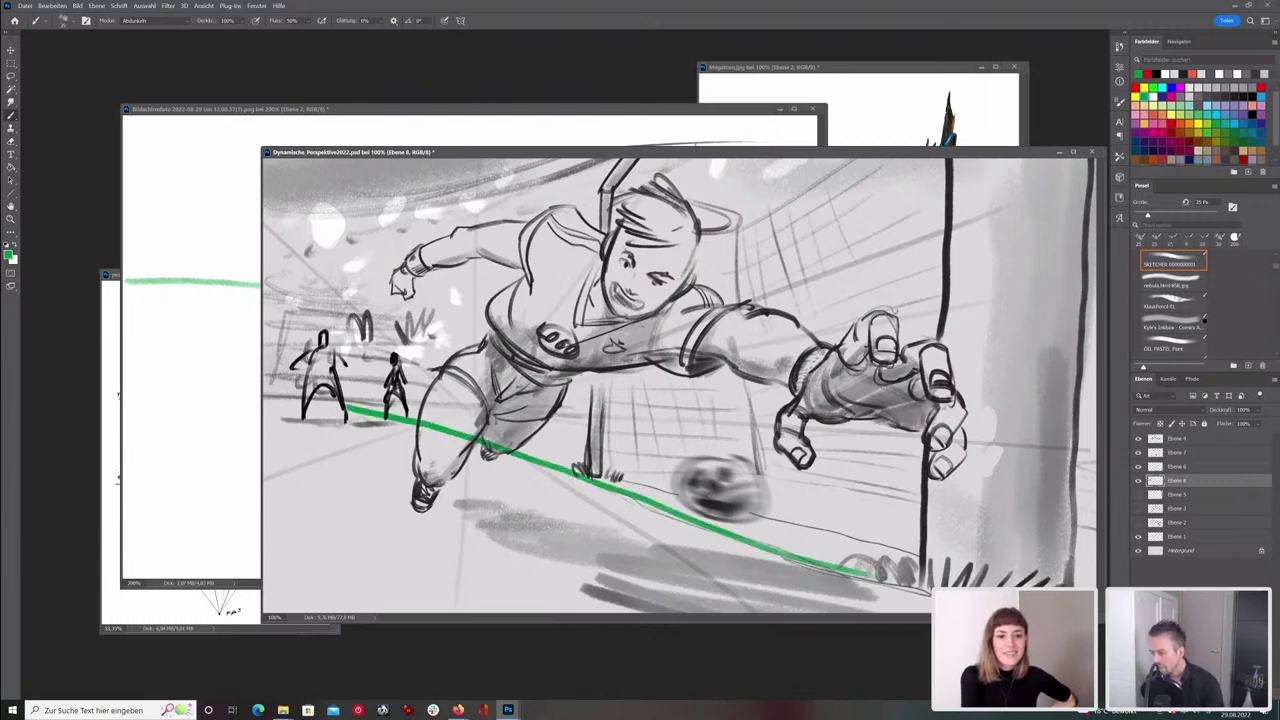
key(ctrl+z)
drag(619, 492, 926, 609)
key(ctrl+z)
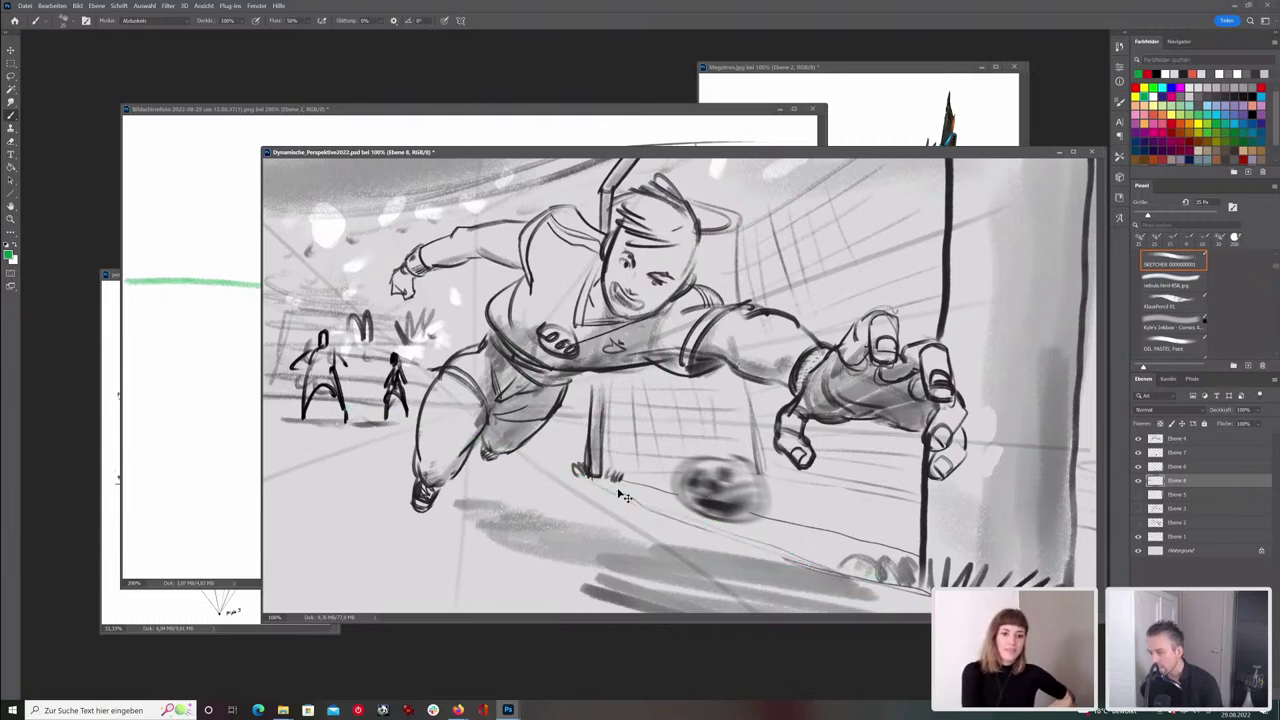
mouse_move(630, 410)
mouse_down()
mouse_move(596, 482)
mouse_move(628, 402)
mouse_up()
key(ctrl+z)
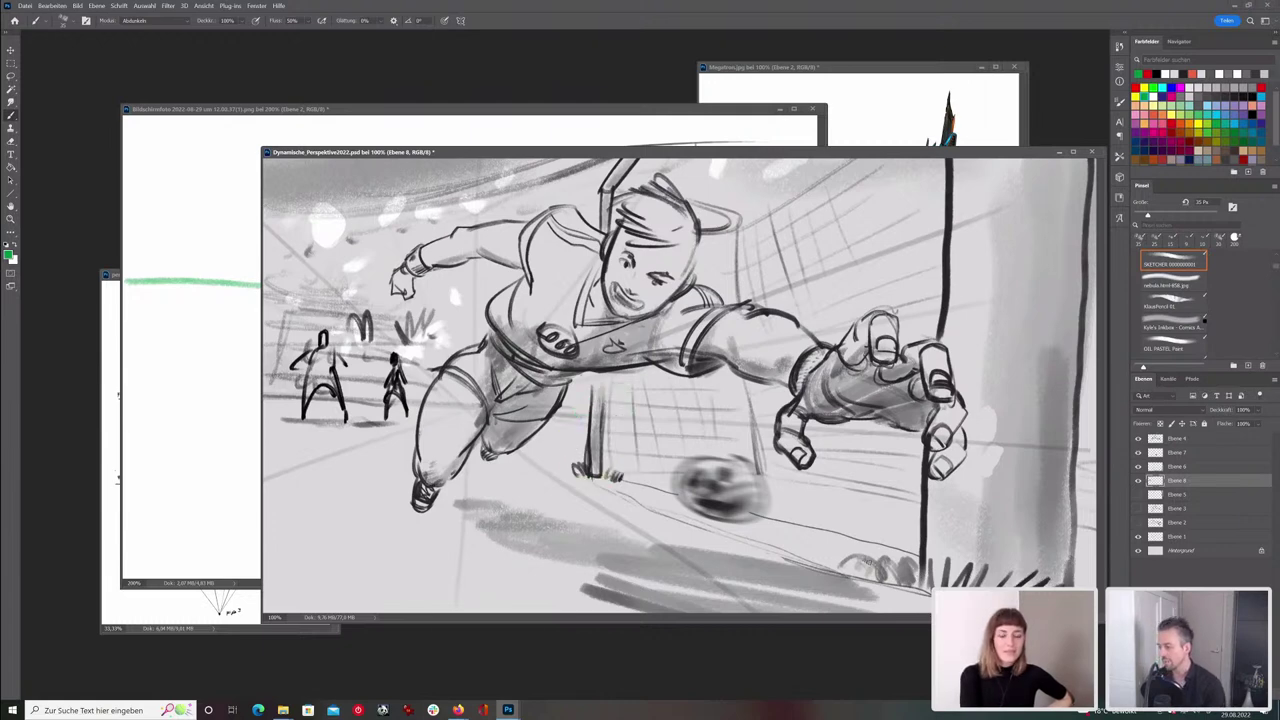
drag(945, 582, 466, 403)
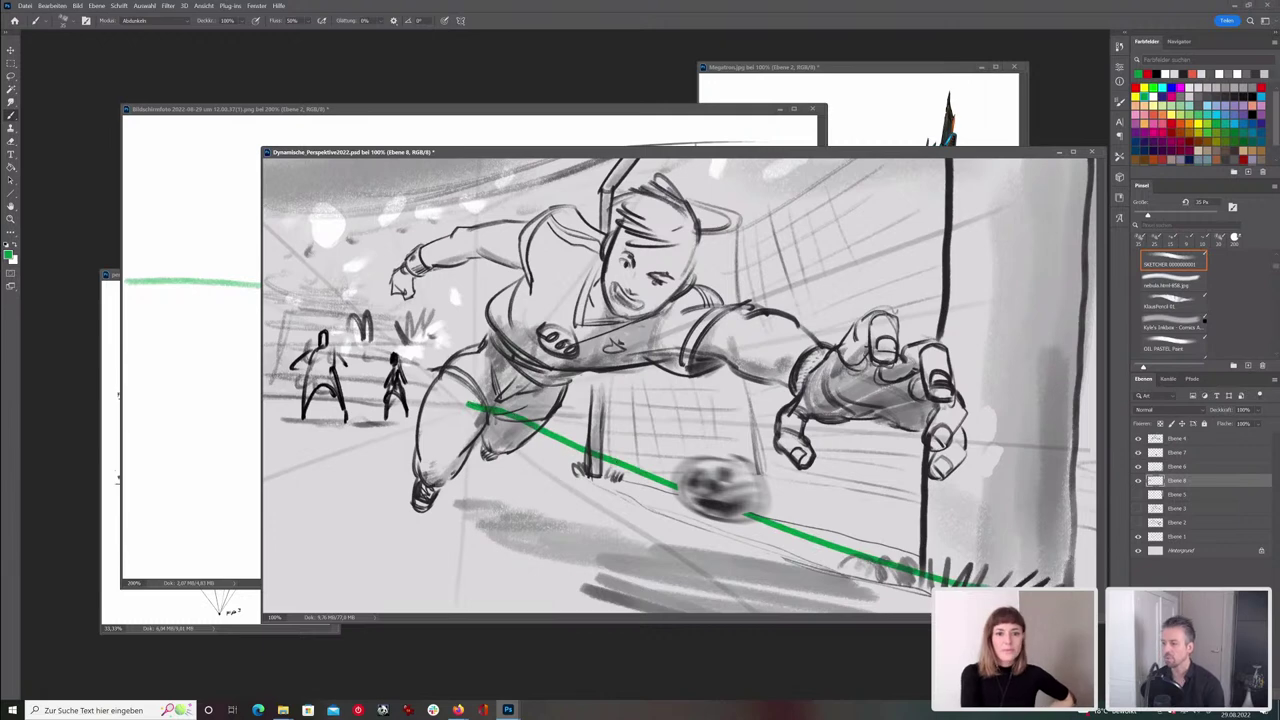
key(ctrl+z)
- On layer Ebene 6, lasso the far goalpost with its grass and net edge and move it upward
click(1138, 467)
click(1138, 467)
click(1160, 467)
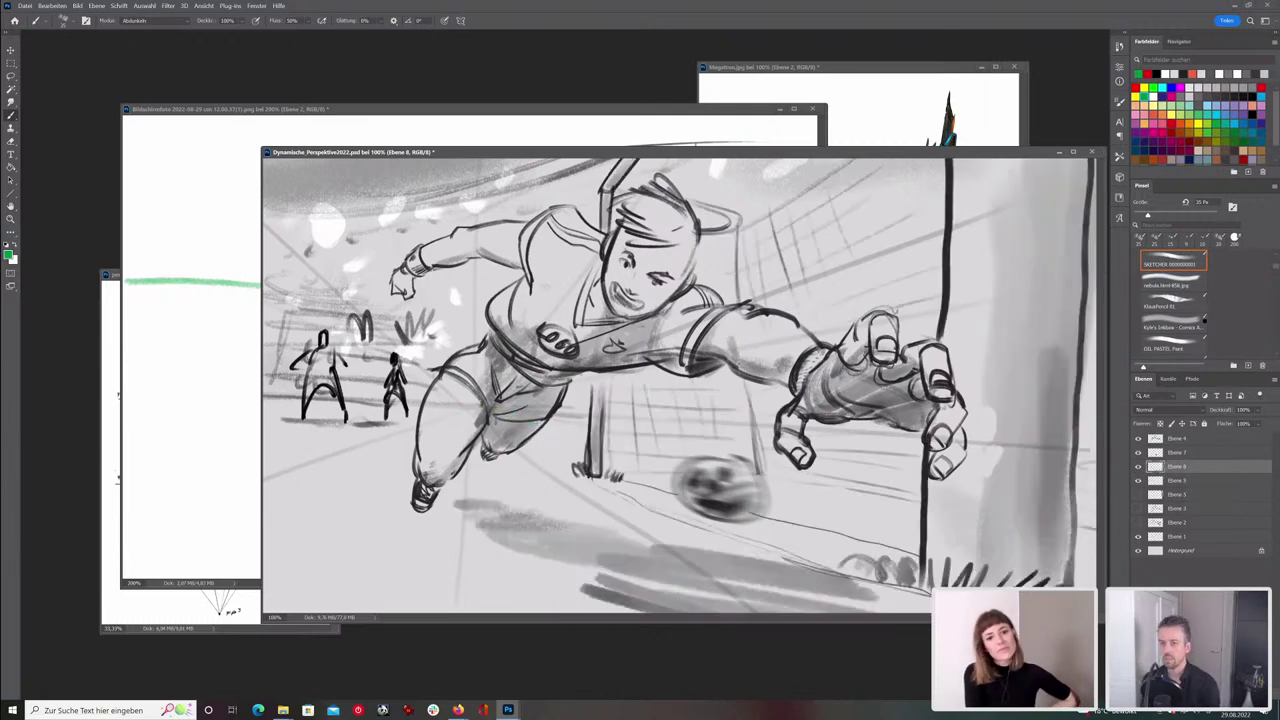
click(11, 77)
mouse_move(727, 380)
mouse_down()
mouse_move(587, 375)
mouse_move(556, 416)
mouse_move(664, 524)
mouse_move(773, 500)
mouse_move(745, 383)
mouse_up()
drag(726, 463, 728, 440)
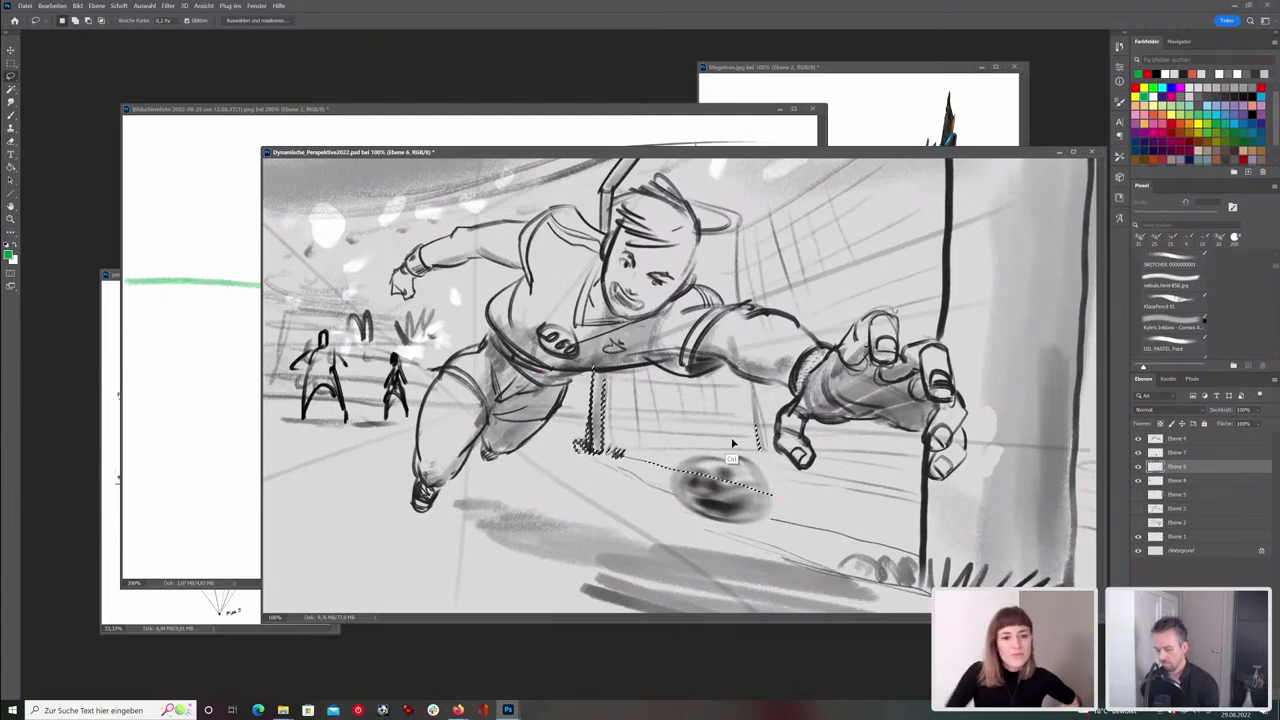
- Scale the selected far goalpost and net edge down slightly with Free Transform, and deselect
key(ctrl+t)
drag(776, 349, 731, 398)
key(Return)
key(ctrl+d)
- Erase the thin ground lines on both sides of the ball on layer Ebene 6 with the 200 px eraser
key(e)
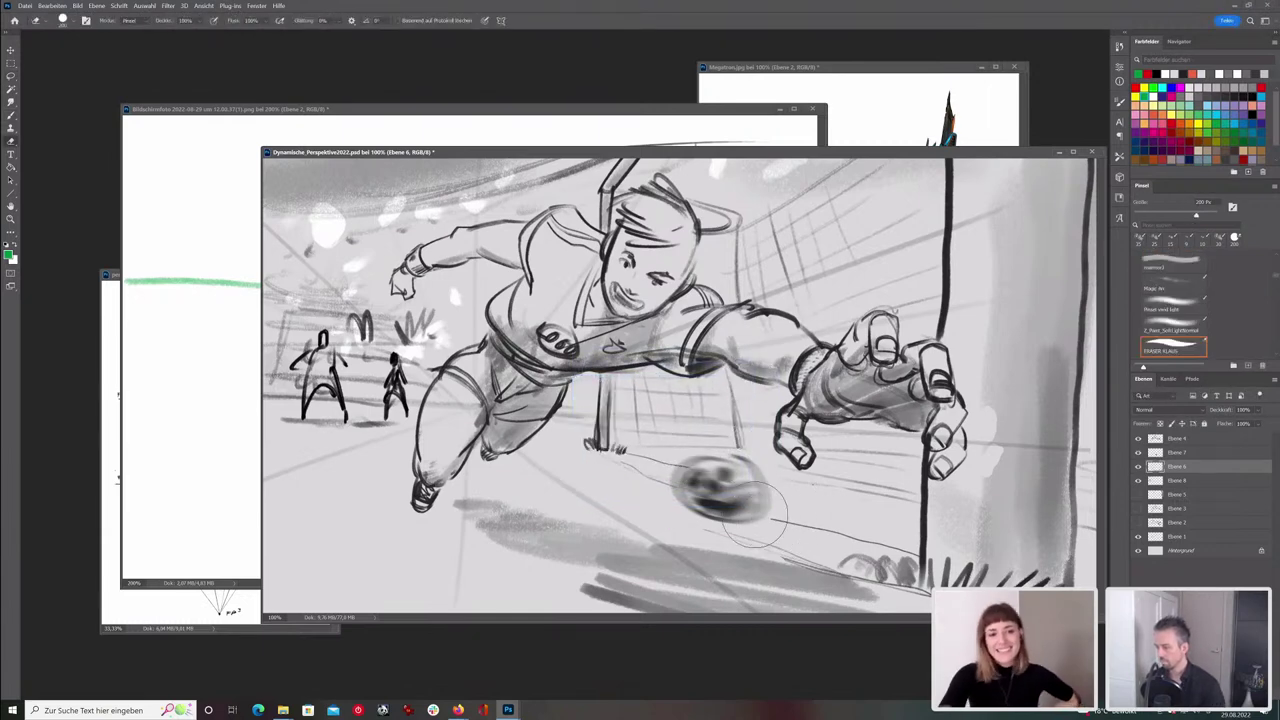
click(1138, 467)
click(1138, 467)
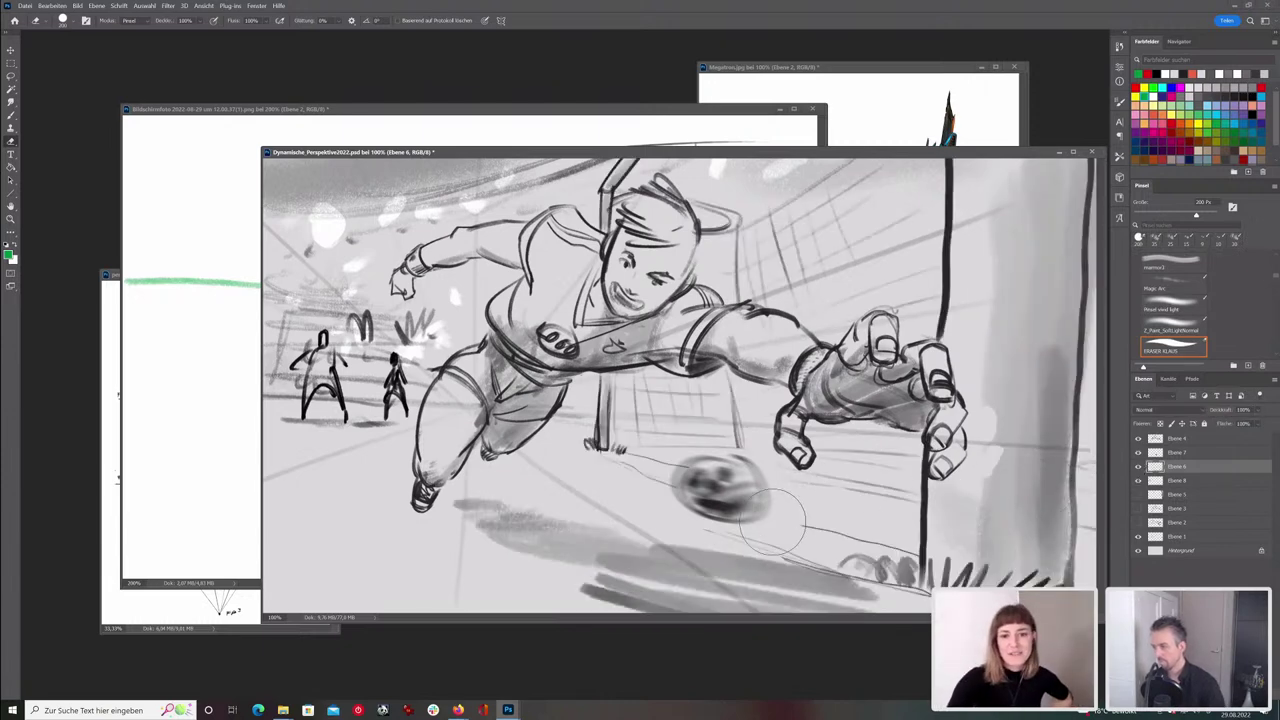
mouse_move(855, 535)
mouse_down()
mouse_move(875, 540)
mouse_move(860, 545)
mouse_up()
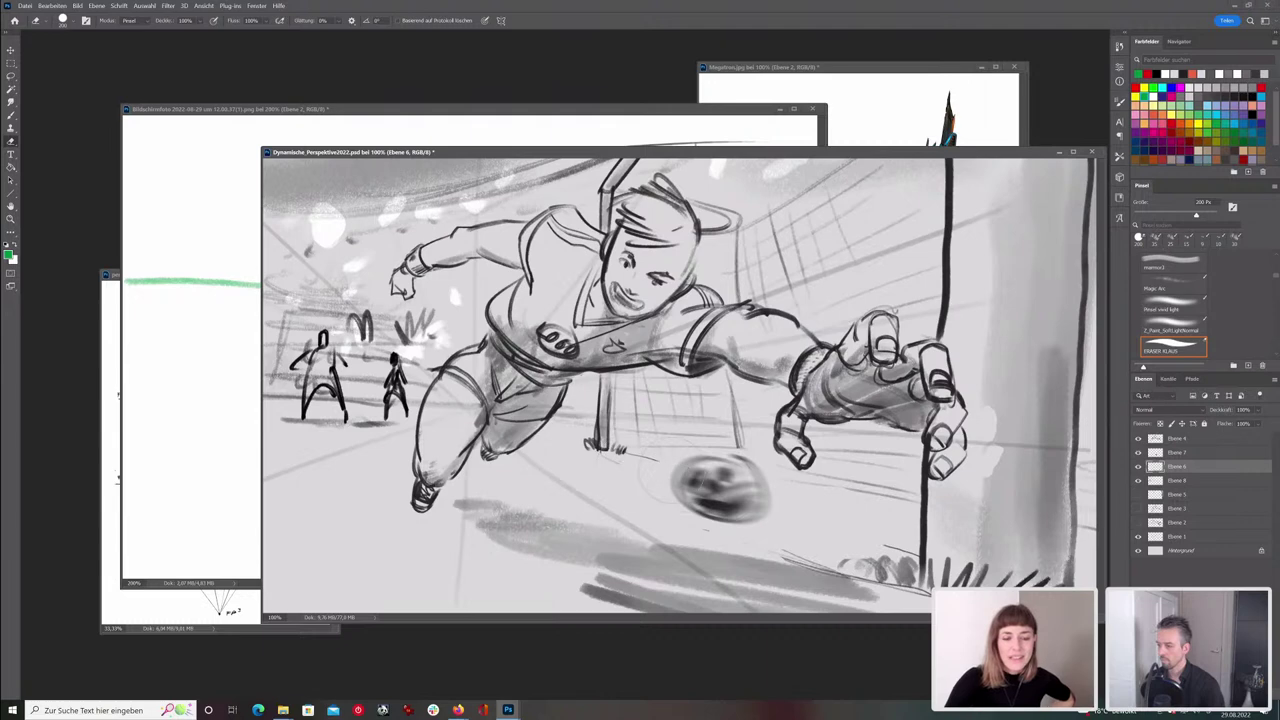
- Paint a white goal line from the far goalpost past the ball toward the near post's grass, reducing the brush to 30 px
key(b)
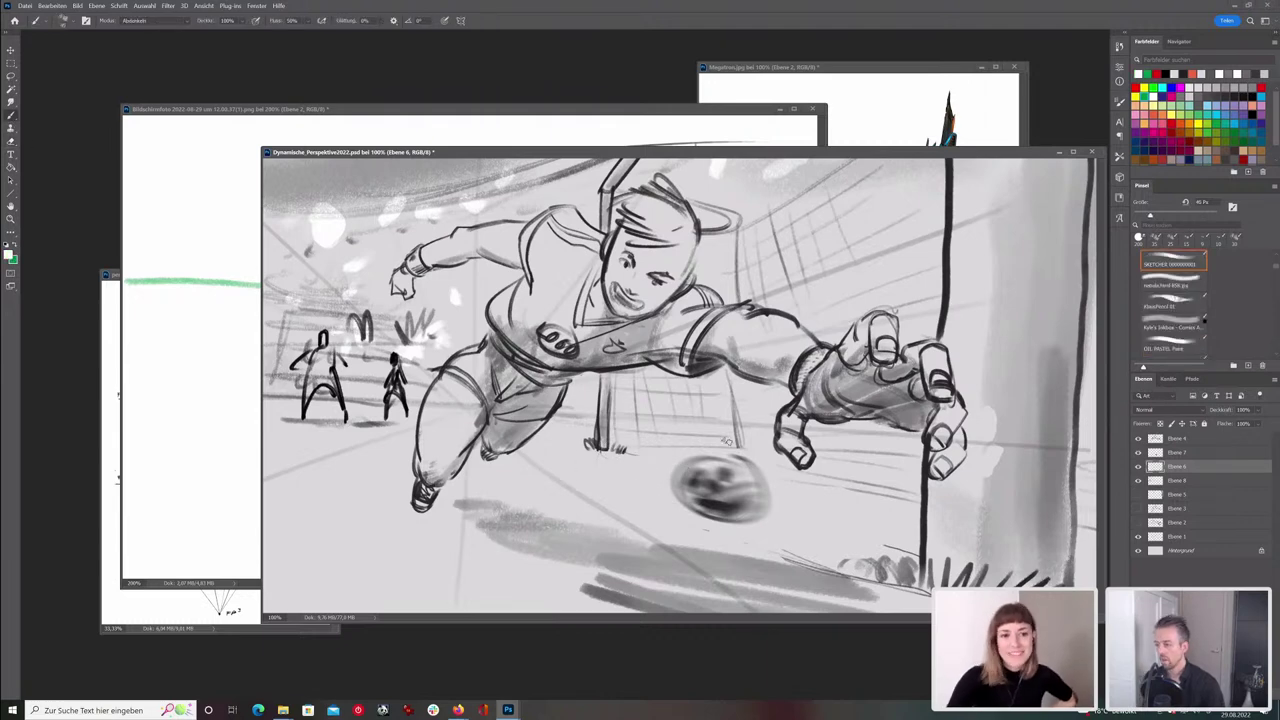
key(bracketleft)
mouse_move(618, 457)
mouse_down()
mouse_move(870, 564)
mouse_move(809, 532)
mouse_up()
key(bracketleft)
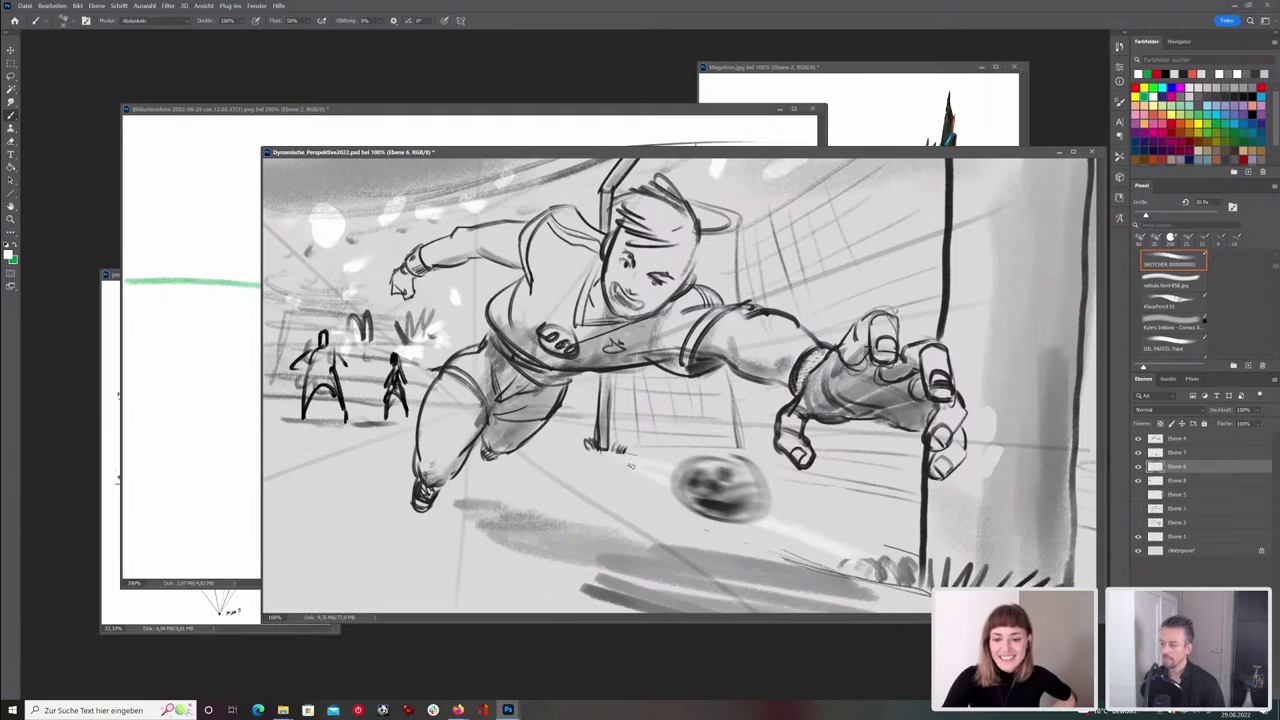
key(bracketleft)
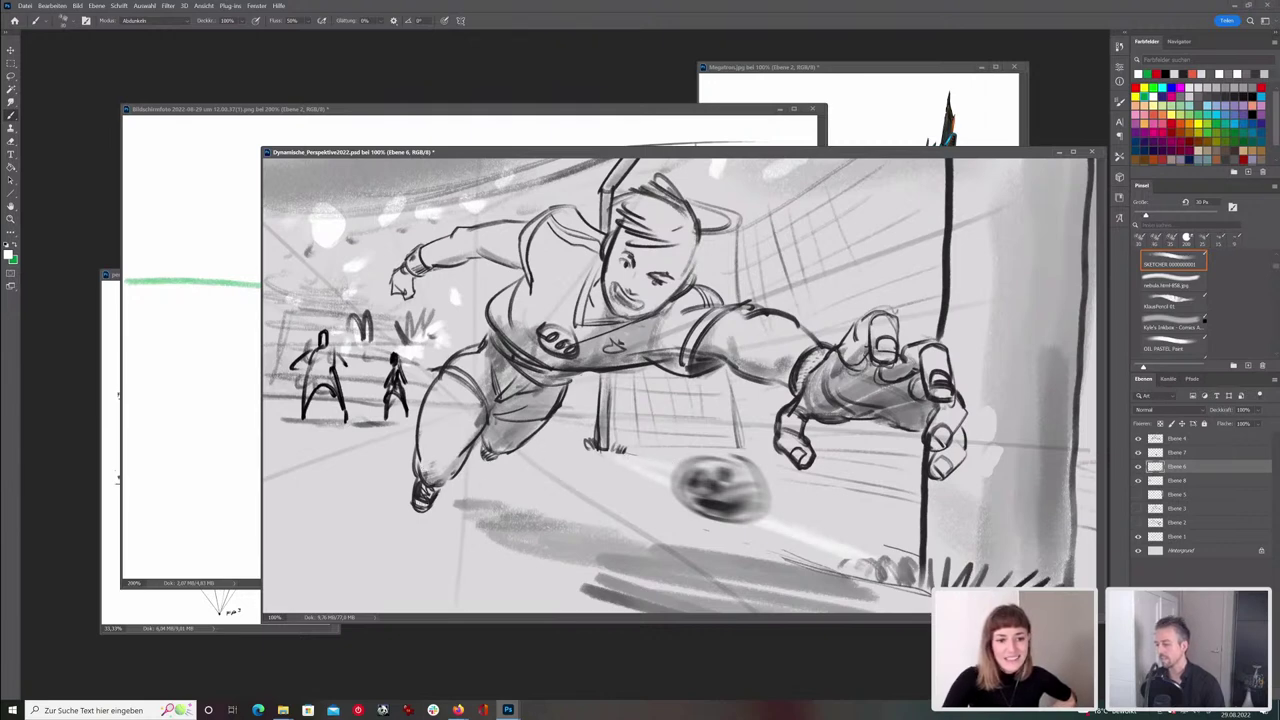
key(e)
key(b)
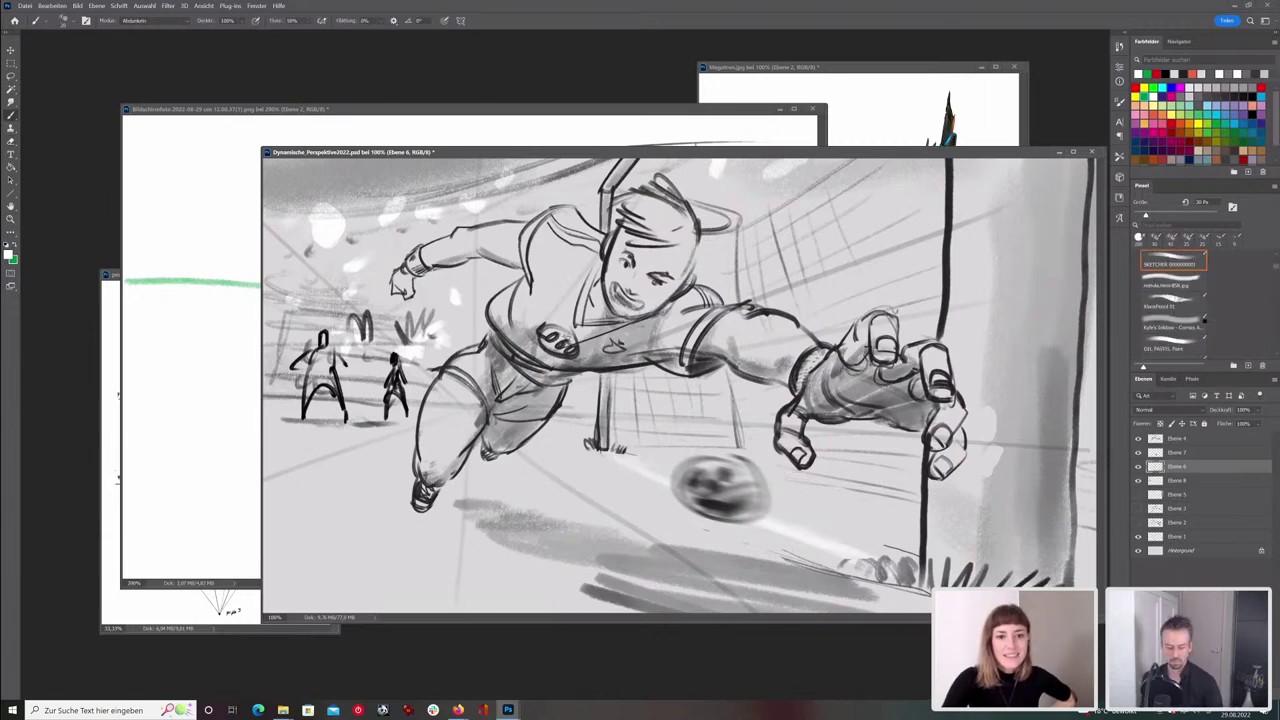
- Mirror the goalkeeper scene horizontally to check its composition, and shift its window slightly
key(ctrl+shift+h)
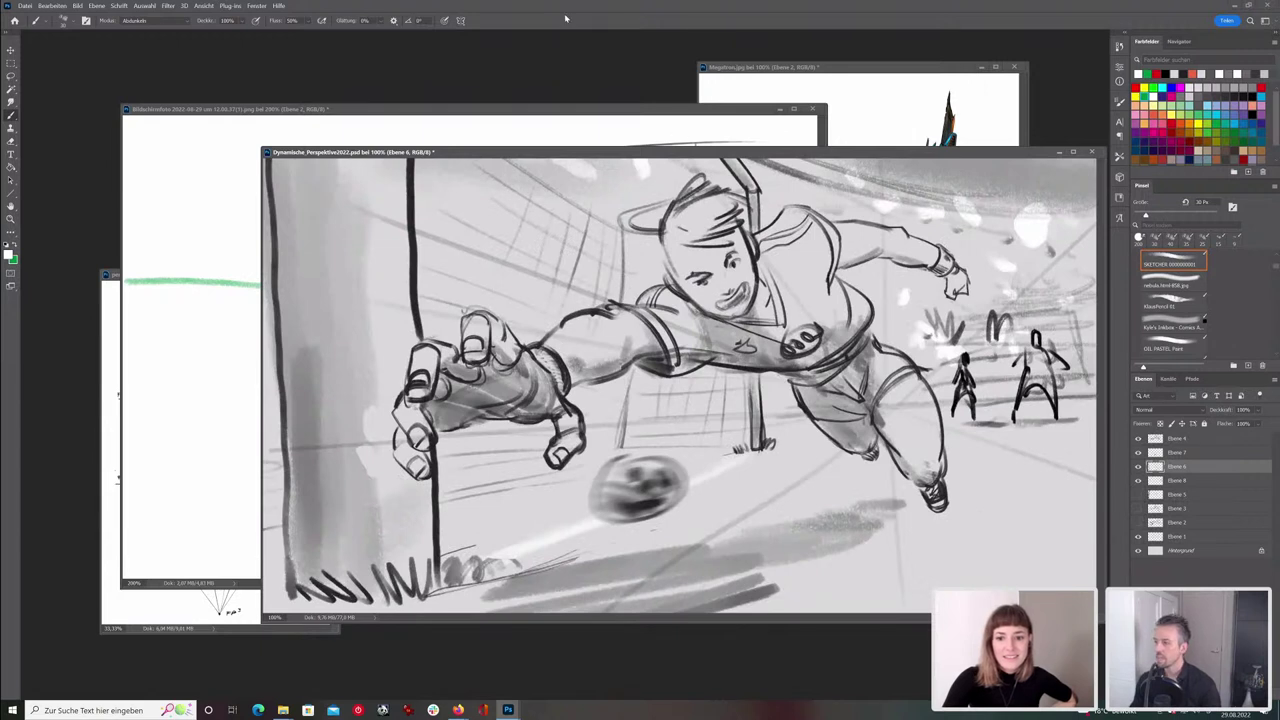
drag(755, 155, 675, 145)
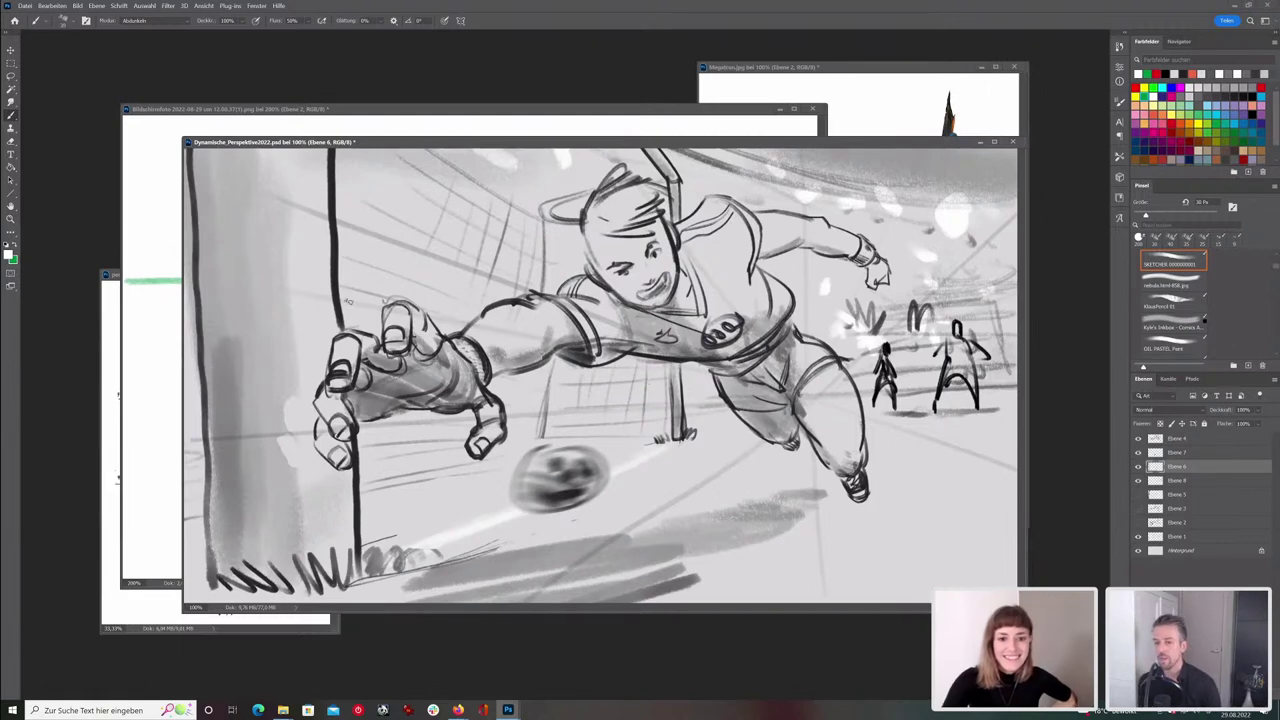
- Outline the goalkeeper's outstretched hand in green, undo the stroke, and compare the scene with layer Ebene 6 hidden and shown
click(15, 246)
mouse_move(370, 322)
mouse_down()
mouse_move(340, 460)
mouse_move(480, 400)
mouse_move(378, 316)
mouse_up()
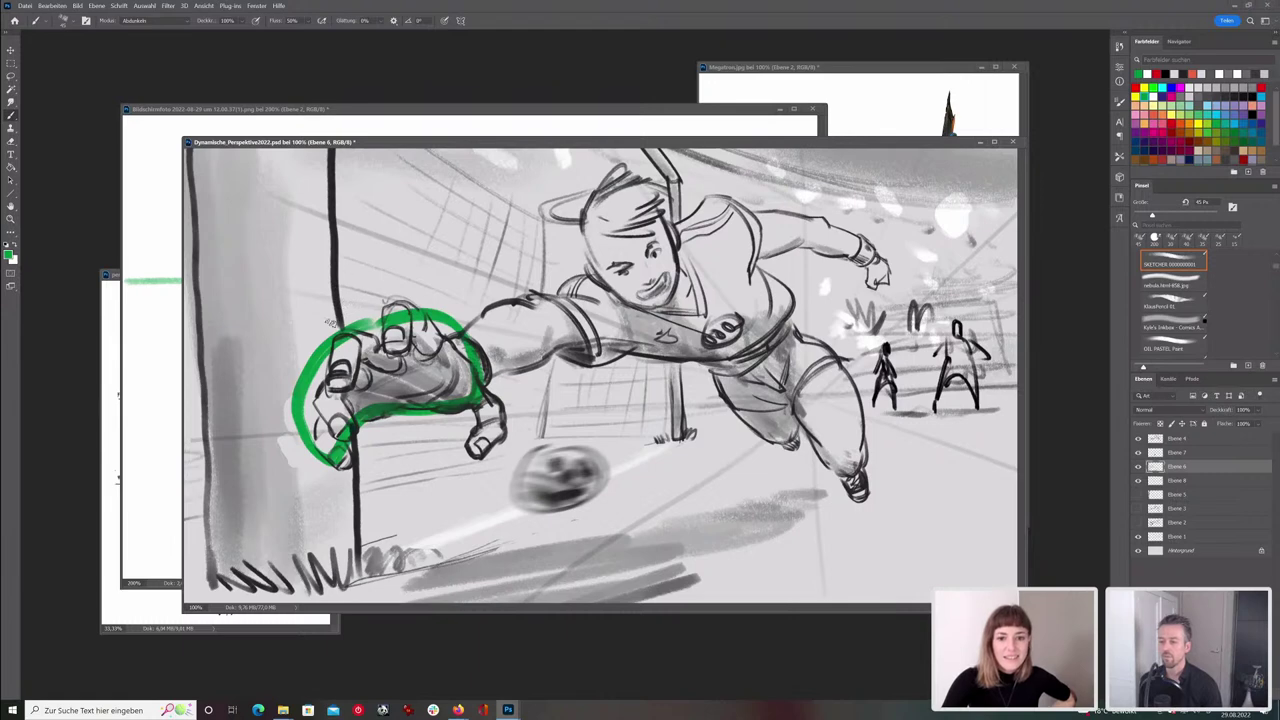
key(ctrl+z)
click(1137, 466)
click(1137, 466)
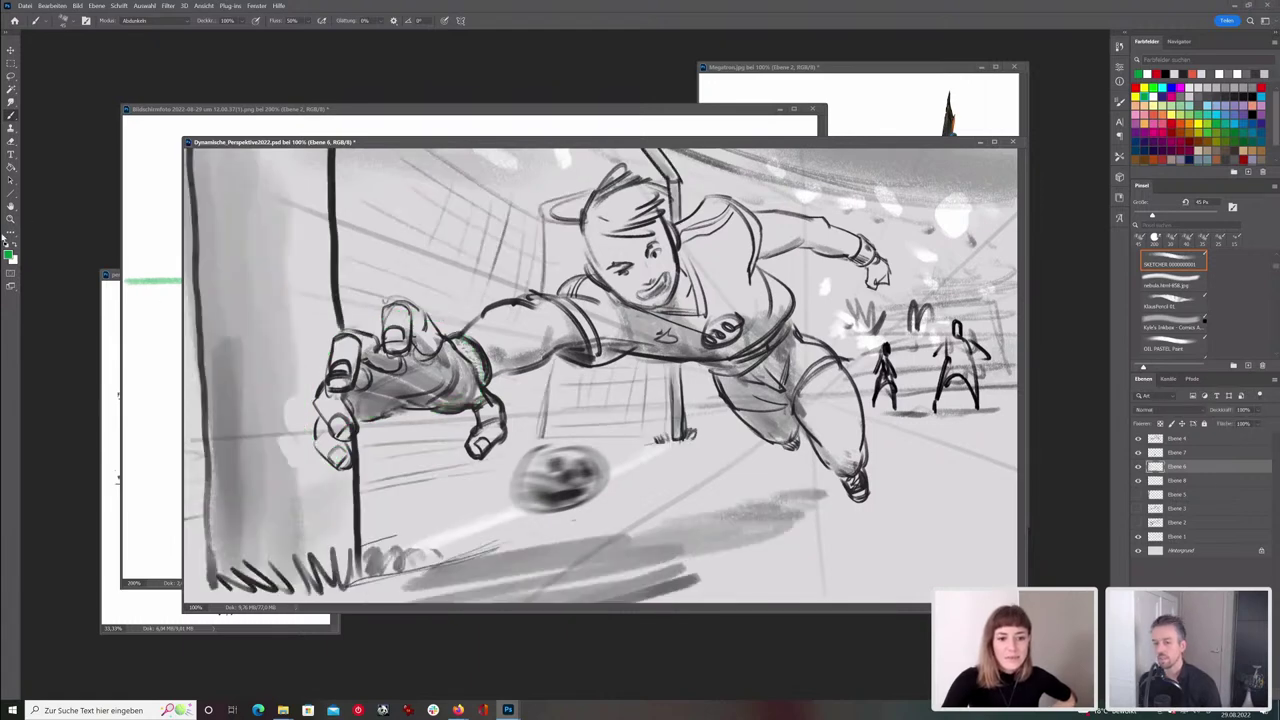
- Shade the near goalpost behind the outstretched hand on layer Ebene 6 with a black 125 px brush
click(7, 246)
key(bracketright)
key(bracketright)
key(bracketright)
key(bracketright)
key(bracketright)
key(bracketright)
key(bracketright)
mouse_move(292, 408)
mouse_down()
mouse_move(289, 457)
mouse_move(338, 485)
mouse_move(295, 445)
mouse_move(206, 404)
mouse_move(333, 470)
mouse_move(258, 512)
mouse_move(280, 424)
mouse_move(265, 434)
mouse_move(225, 407)
mouse_move(325, 458)
mouse_up()
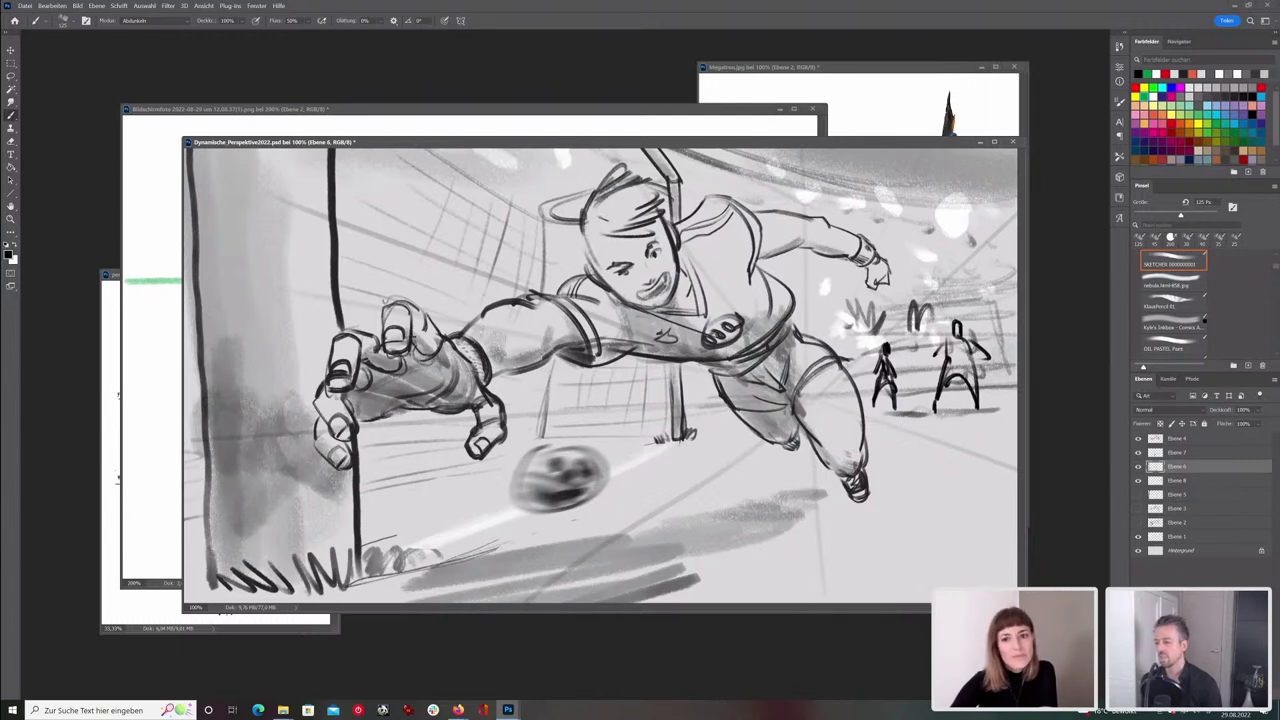
- On the submitted goalkeeper sketch, try strokes over the outstretched hand with a smaller black brush, and undo them
click(694, 115)
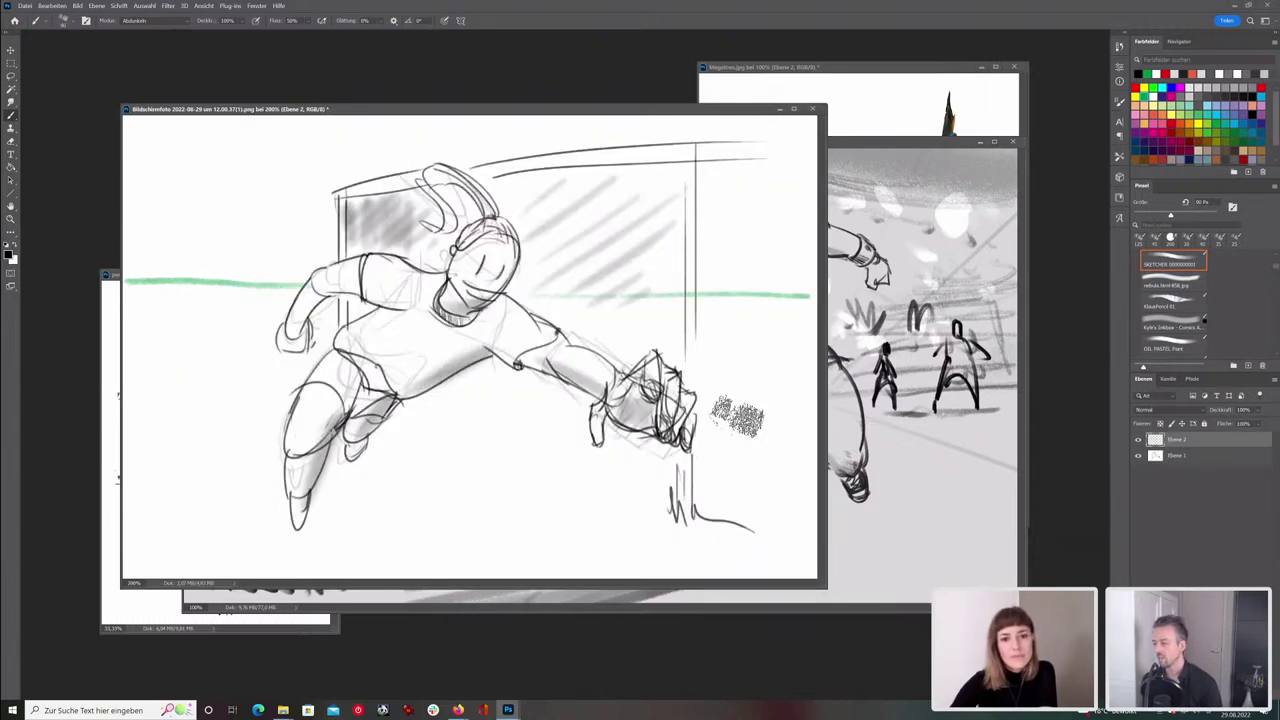
key(bracketleft)
key(bracketleft)
key(bracketleft)
key(bracketleft)
key(bracketleft)
key(bracketleft)
key(bracketleft)
drag(656, 364, 692, 453)
key(ctrl+z)
mouse_move(698, 386)
mouse_down()
mouse_move(720, 440)
mouse_move(692, 456)
mouse_move(648, 430)
mouse_up()
key(ctrl+z)
key(bracketleft)
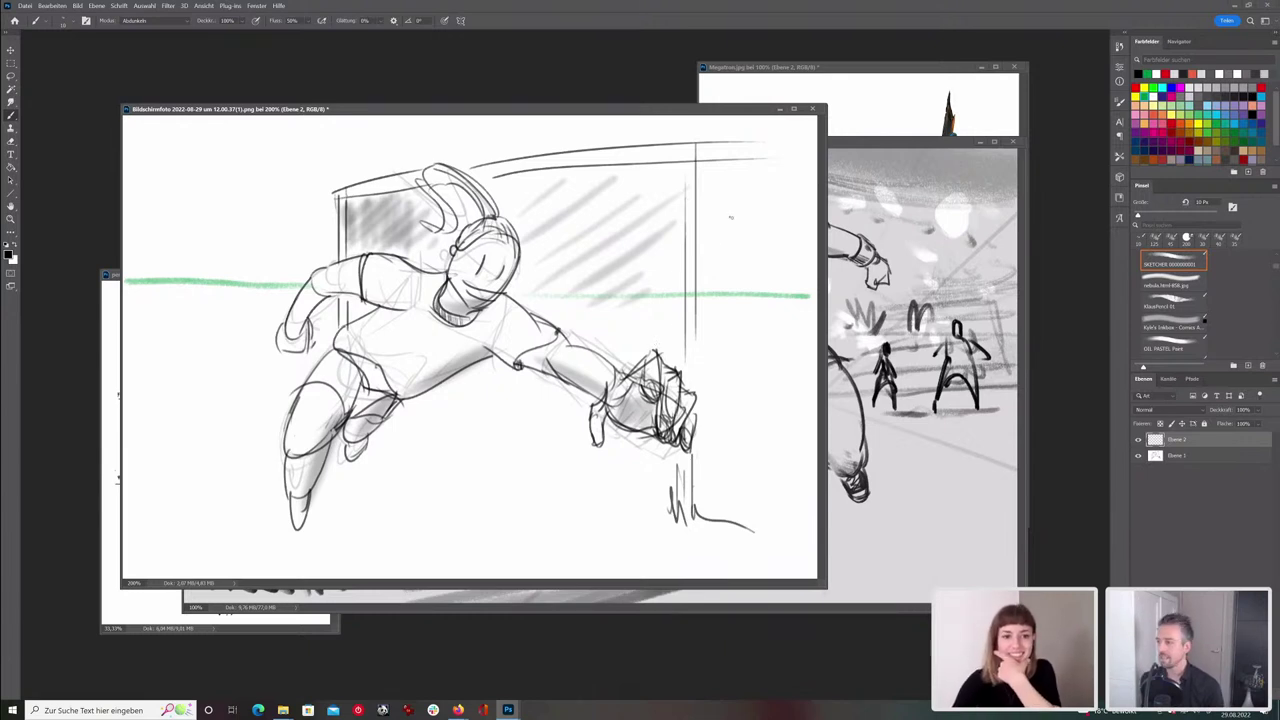
- Reposition the submitted sketch, zoom it out to 66.7%, and bring the Dynamische_Perspektive2022 scene to the front
drag(648, 112, 649, 96)
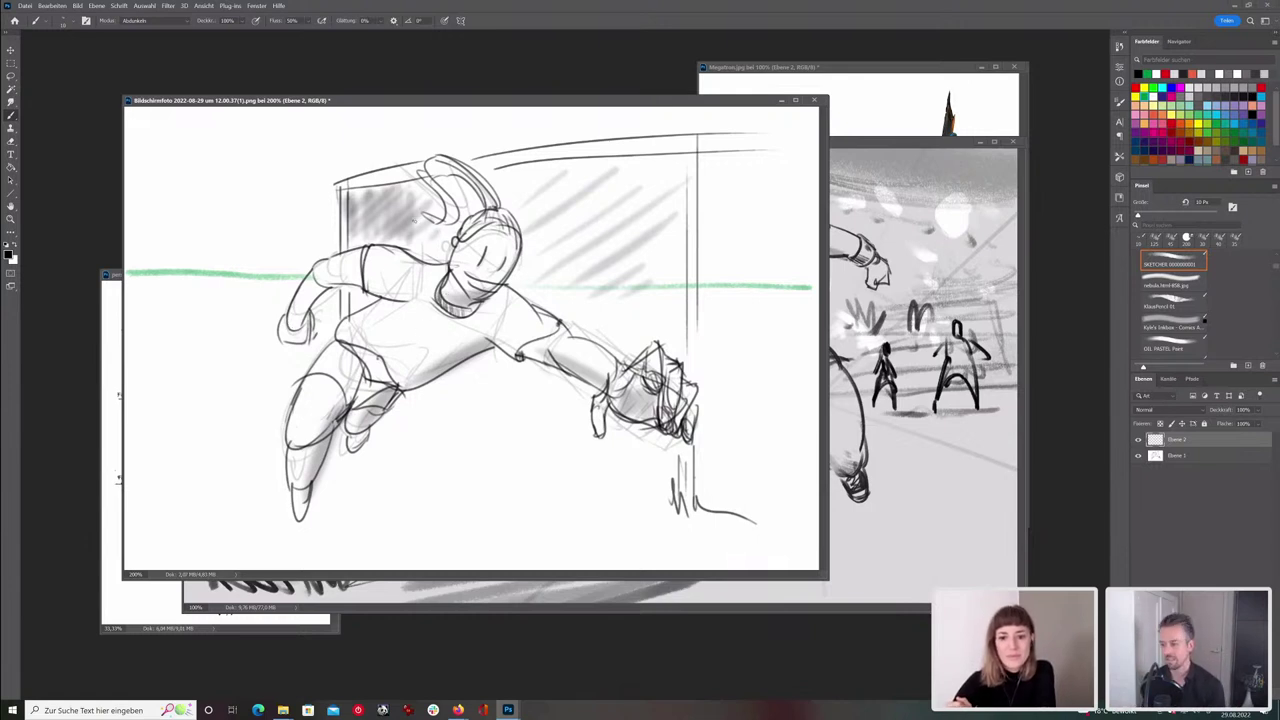
drag(569, 105, 582, 102)
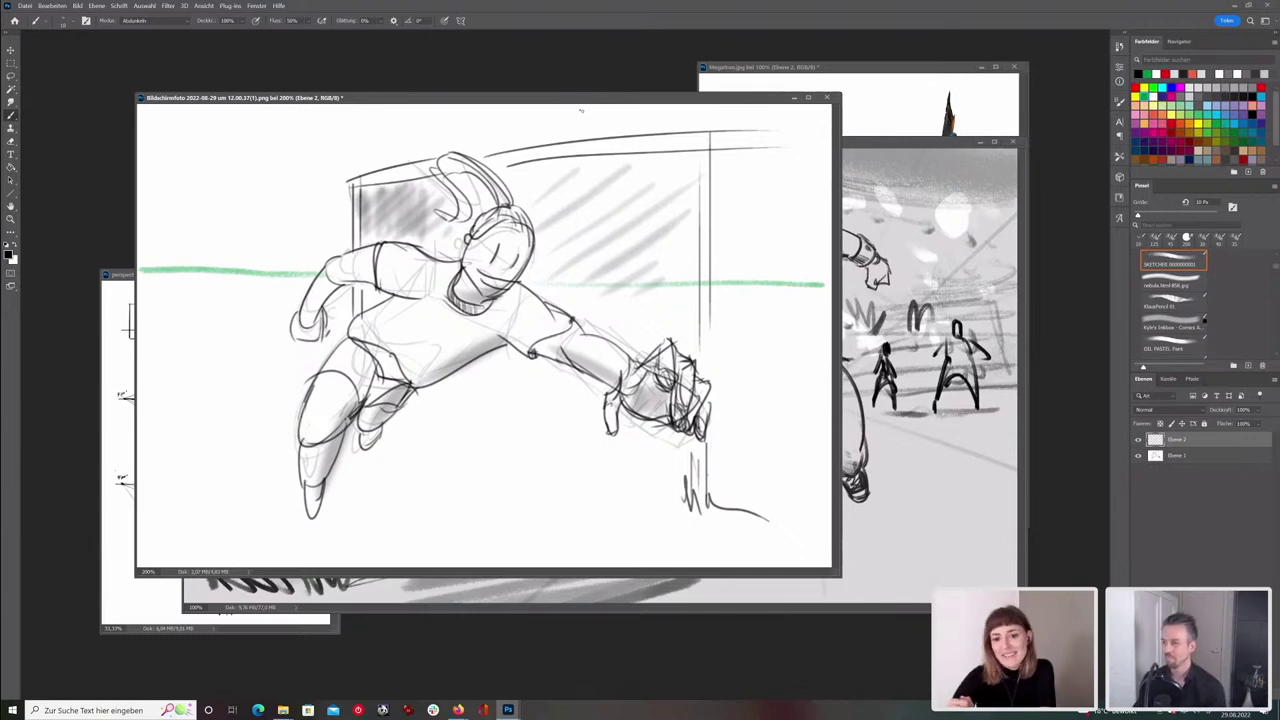
key(ctrl+minus)
key(ctrl+minus)
click(592, 147)
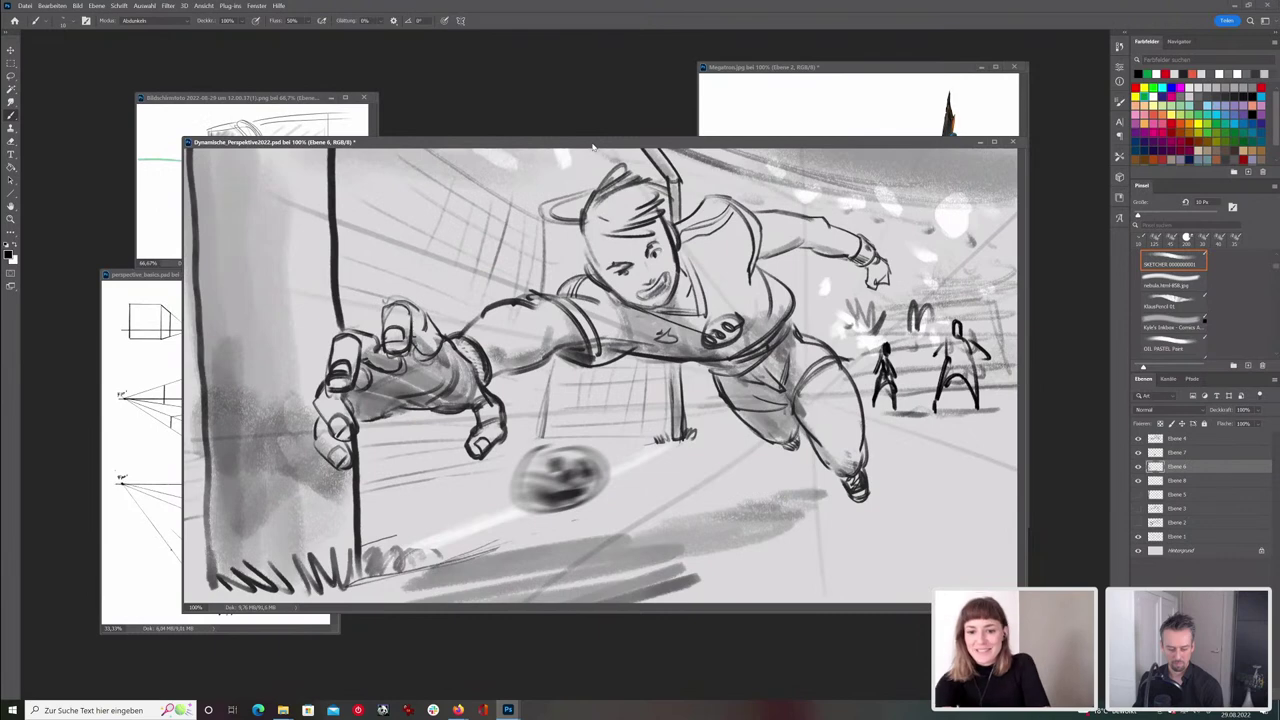
- Mirror the goalkeeper scene back to its original orientation and reposition its window beside the smaller sketches
key(ctrl+shift+h)
drag(601, 147, 571, 135)
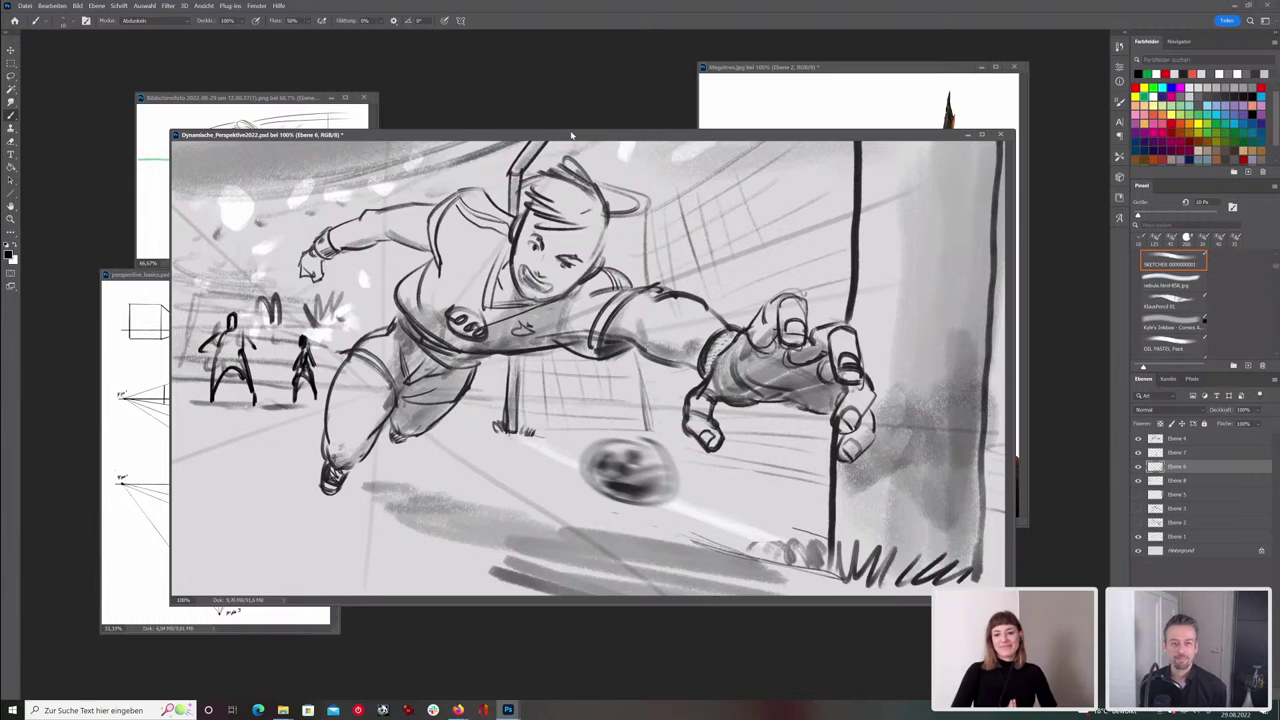
drag(637, 138, 664, 138)
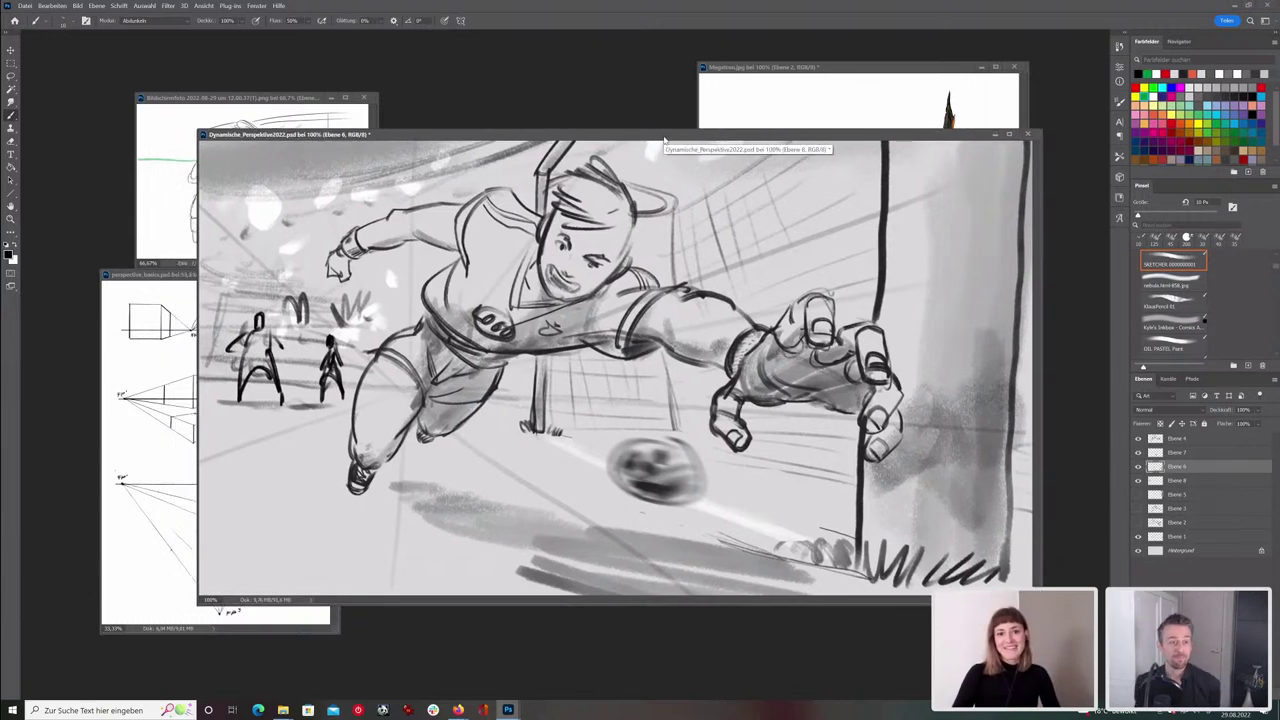